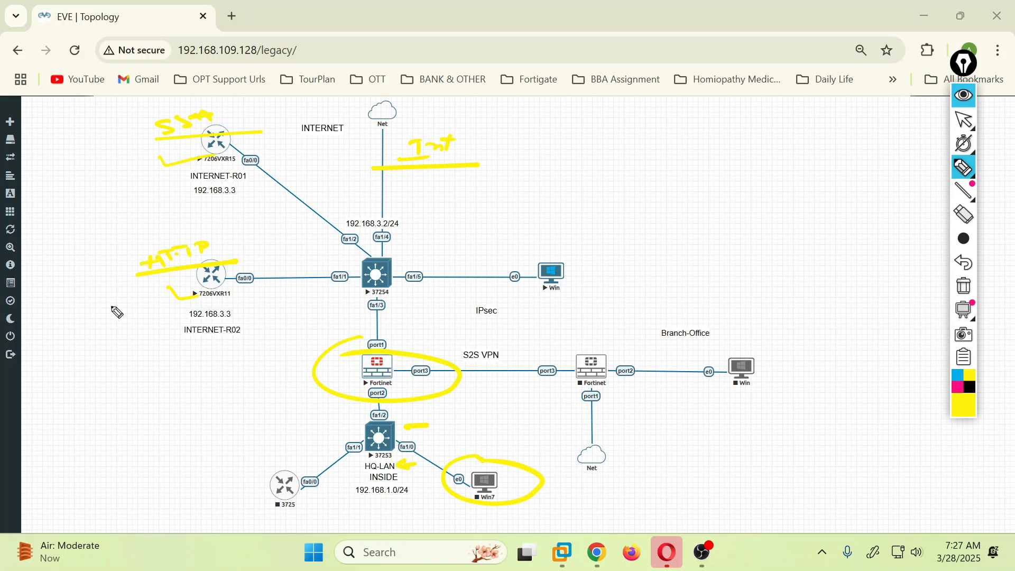
Step: Handwrite yellow 'CLI' ink notes left of the HQ Fortinet and underline them
mouse_move(66, 404)
left_mouse_down()
mouse_move(225, 376)
mouse_move(242, 414)
left_mouse_up()
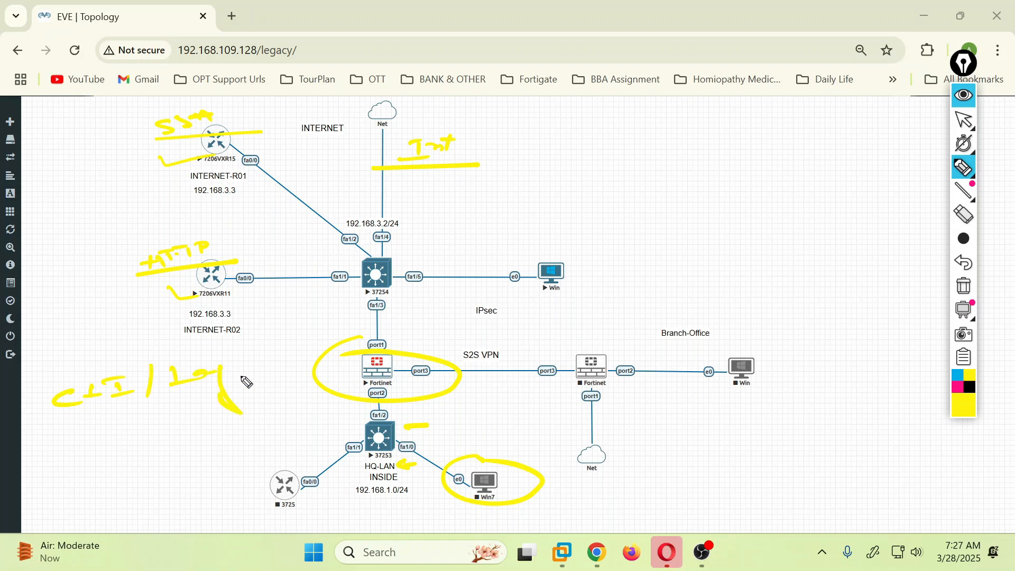
mouse_move(79, 446)
left_mouse_down()
mouse_move(89, 458)
mouse_move(113, 423)
mouse_move(136, 419)
mouse_move(145, 431)
left_mouse_up()
left_click_drag(46, 467, 172, 448)
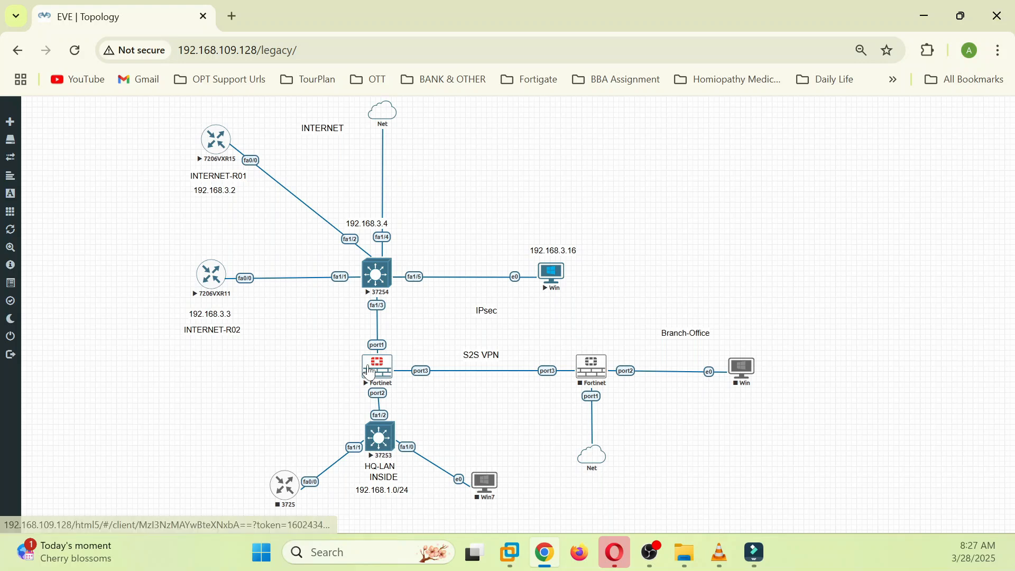
Step: Run 'en' and 'sh ip int brief' on the 37254 switch, confirming Vlan1 is 192.168.3.4
left_click(377, 286)
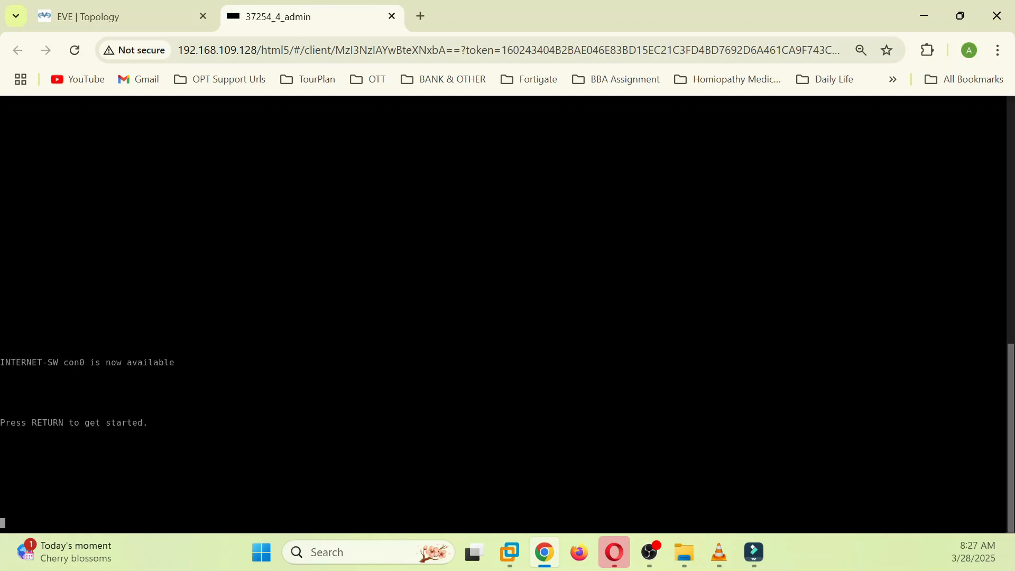
key("Return")
key("Return")
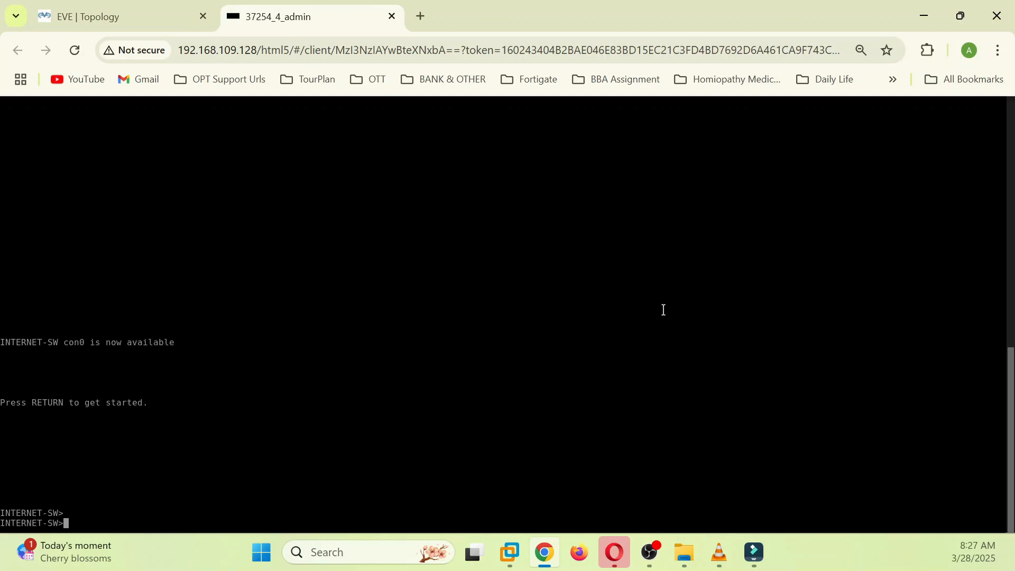
type("en")
key("Return")
type("sh ")
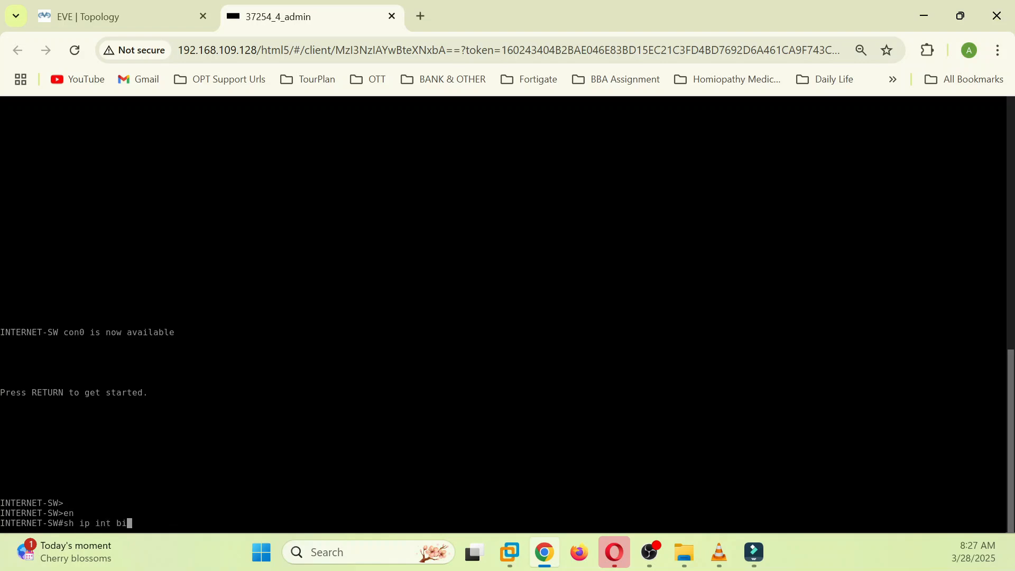
type("ip int bi")
key("Tab")
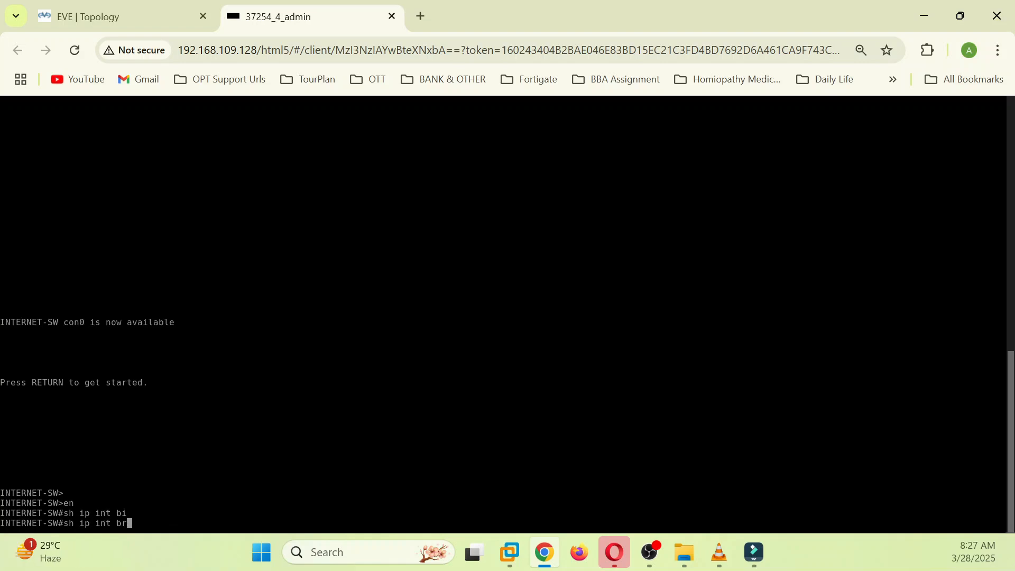
key("Return")
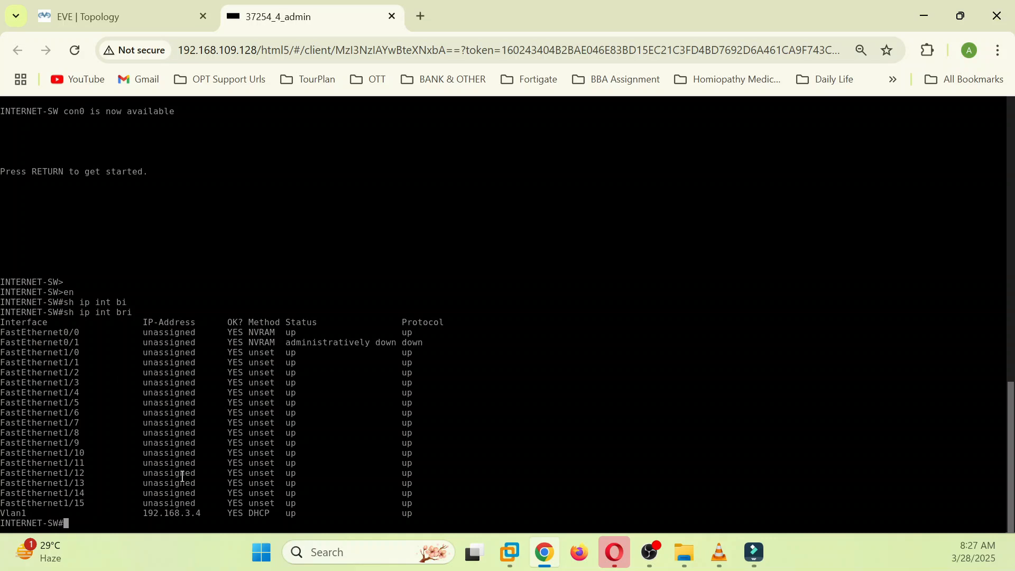
left_click(138, 15)
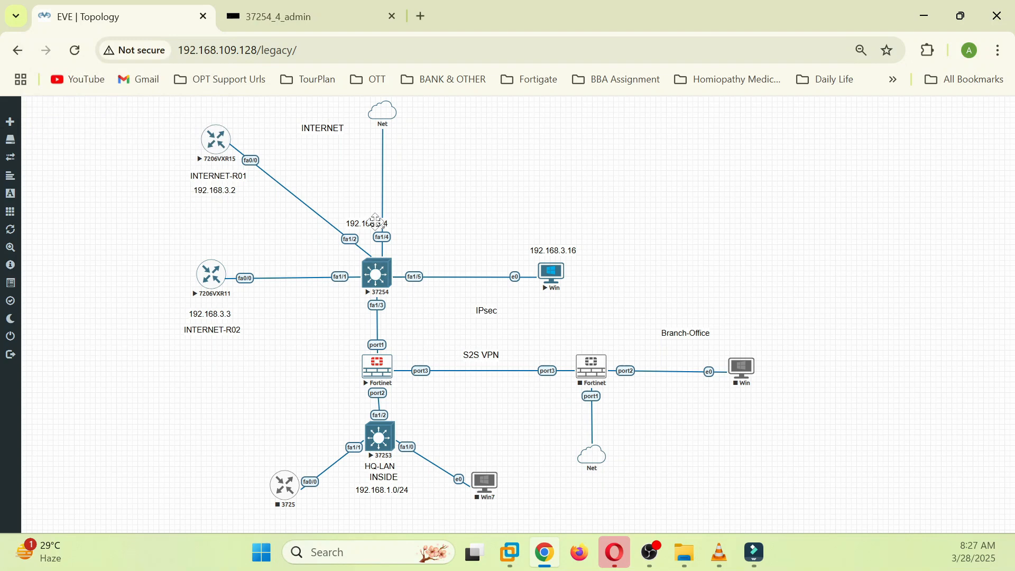
Step: On INTERNET-R01's console, enter privileged mode and confirm FastEthernet0/0 is 192.168.3.2
left_click(220, 153)
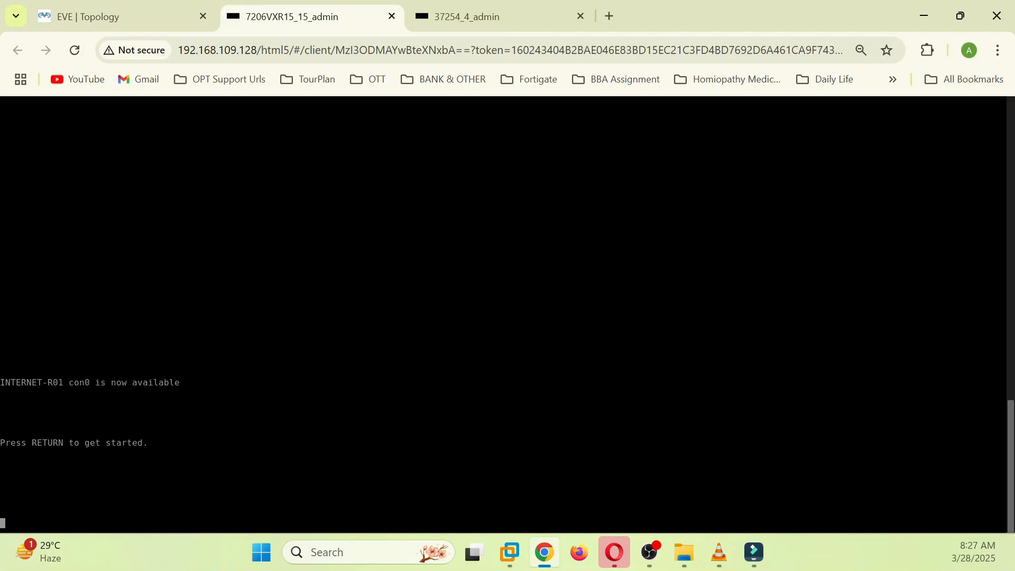
key("Return")
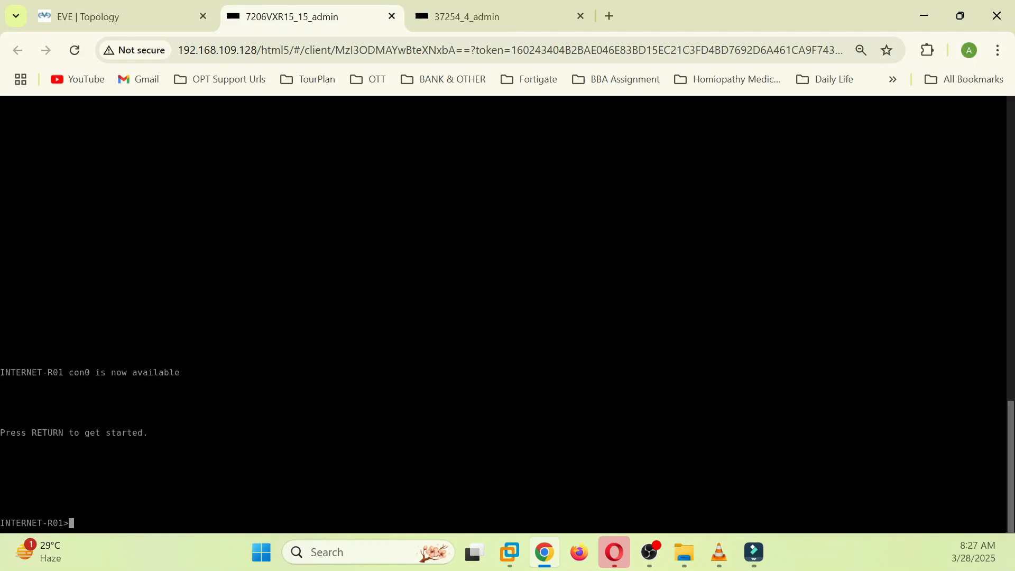
type("en")
key("Return")
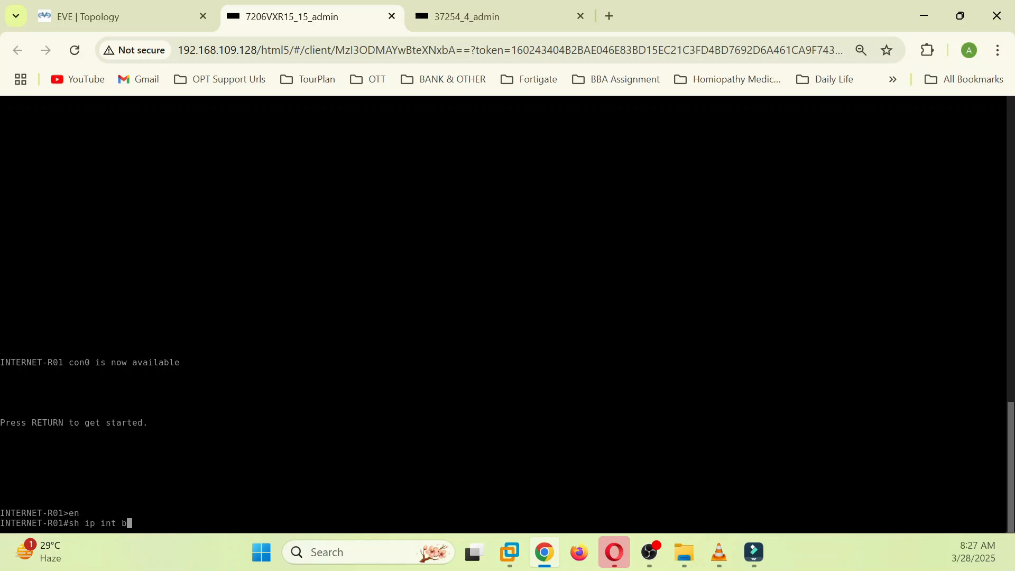
key("Return")
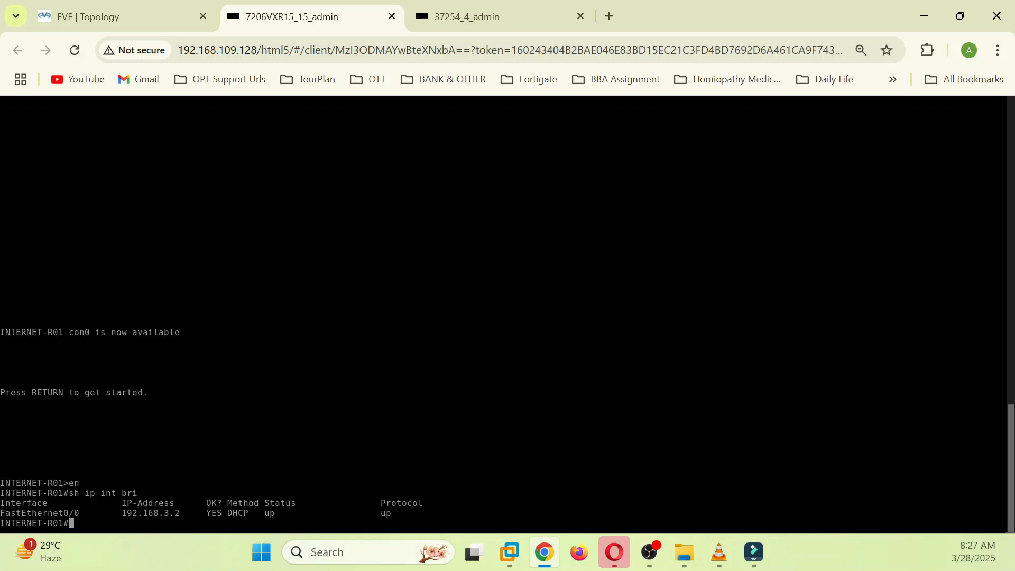
left_click(105, 17)
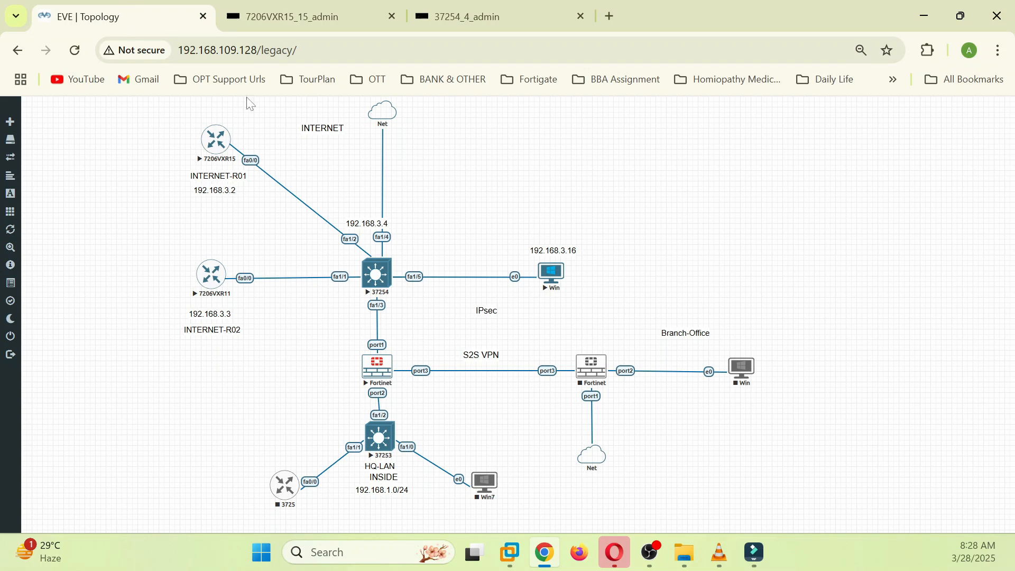
Step: Run 'en' and 'sh ip int brief' on INTERNET-R02, confirming FastEthernet0/0 is 192.168.3.3
left_click(222, 280)
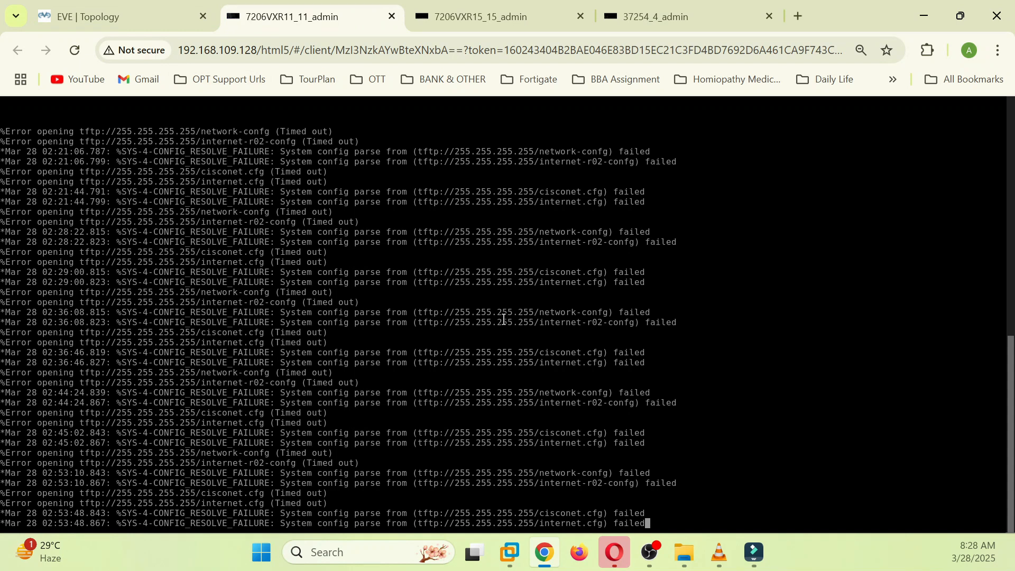
key("Return")
key("Return")
key("Return")
key("Return")
key("Return")
key("Return")
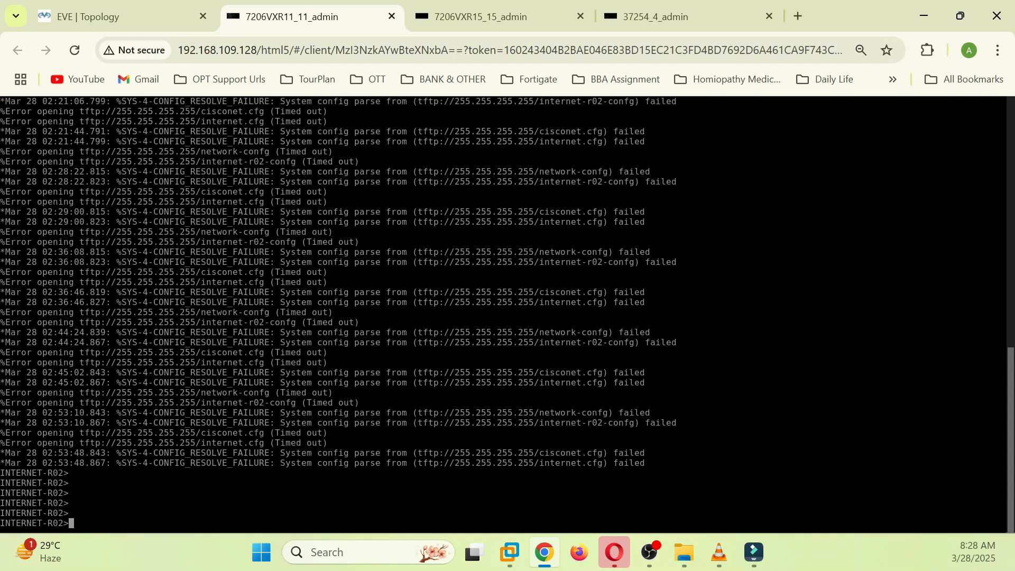
type("en")
key("Return")
type("sh ip int bri")
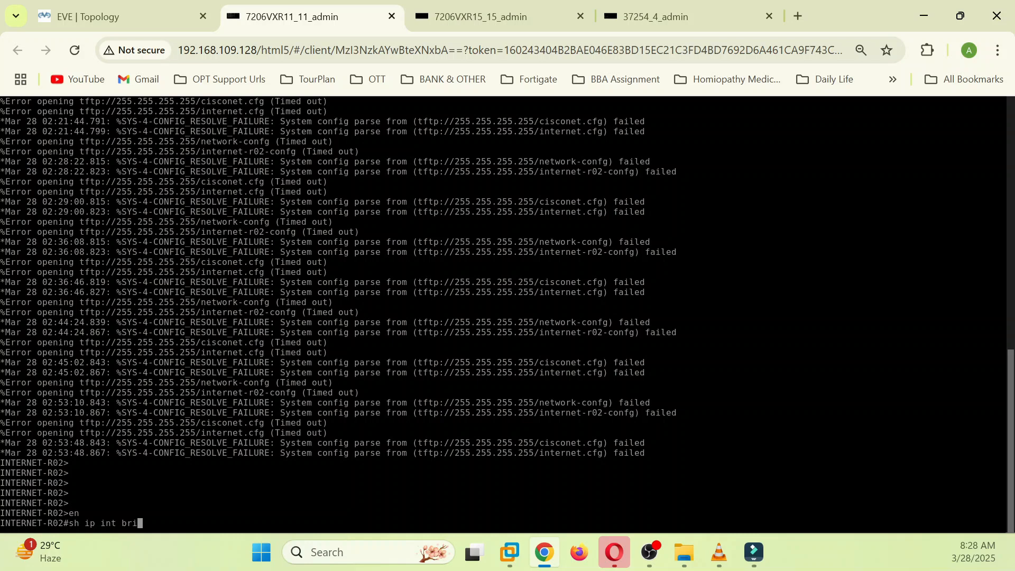
key("Return")
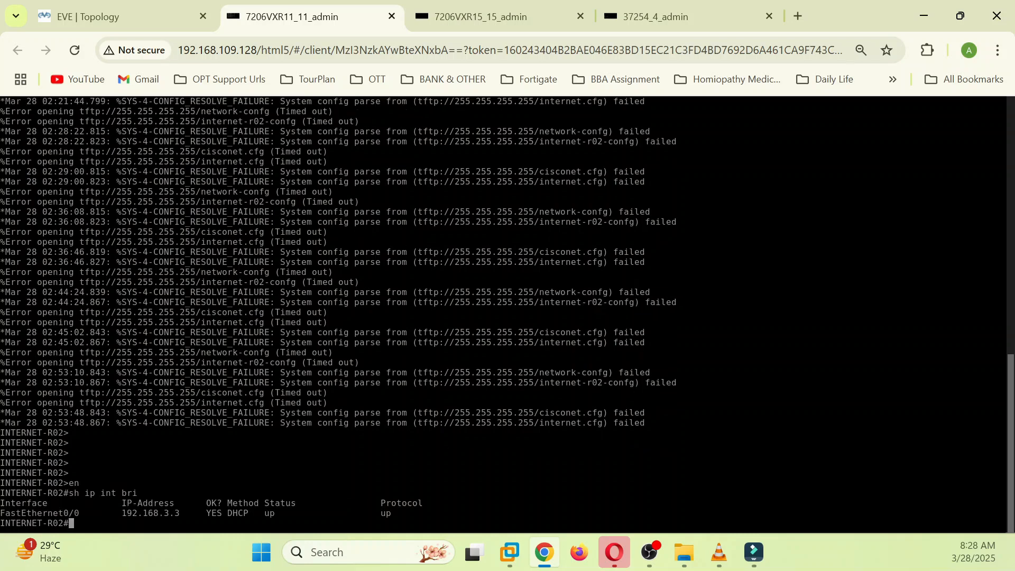
left_click(153, 17)
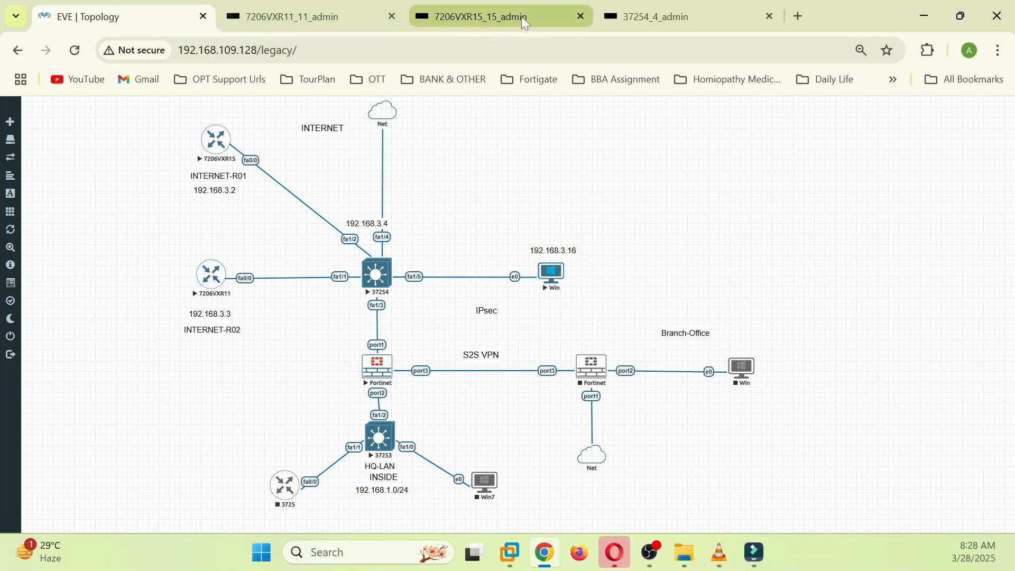
Step: Show and page through INTERNET-R01's running configuration with 'sh run'
left_click(503, 27)
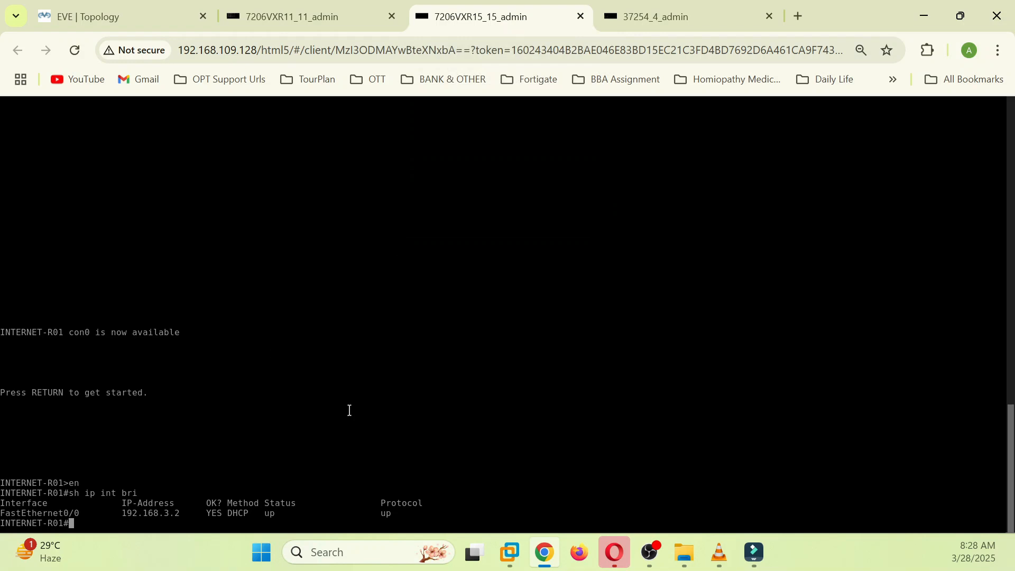
type("sh run")
key("Return")
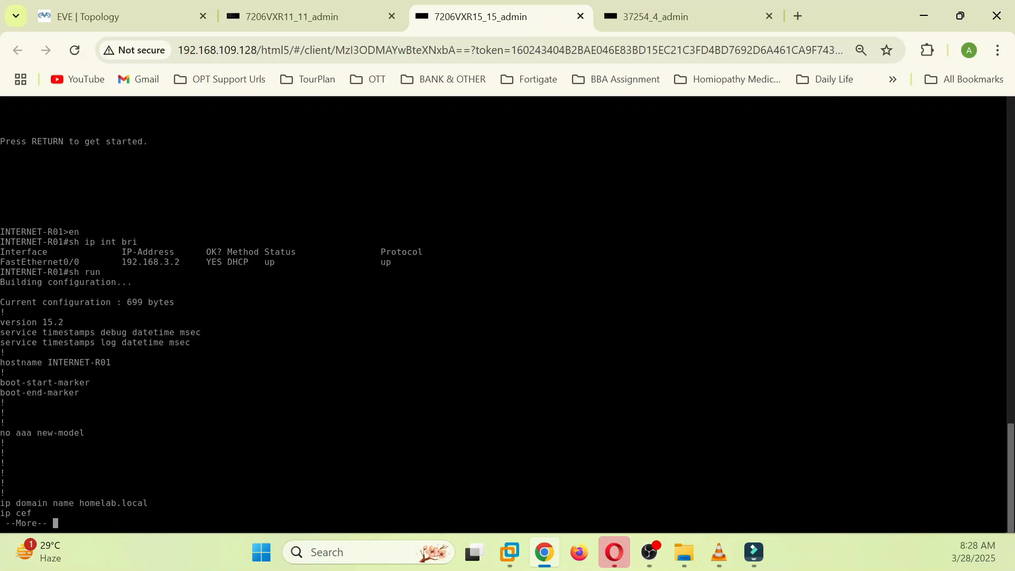
key("Return")
key("Return")
key("Return")
key("Return")
key("Return")
key("Return")
key("Return")
key("Return")
key("Return")
key("Return")
key("Return")
key("Return")
key("Return")
key("Return")
key("Return")
key("Return")
key("Return")
key("Return")
key("Return")
key("Return")
key("Return")
key("Return")
key("Return")
key("Return")
key("Return")
key("Return")
key("Return")
key("Return")
key("Return")
key("Return")
key("Return")
key("Return")
key("Return")
key("Return")
key("Return")
key("Return")
key("Return")
key("Return")
key("Return")
key("Return")
key("Return")
key("Return")
key("Return")
key("Return")
key("Return")
key("Return")
key("Return")
key("Return")
key("Return")
key("Return")
key("Return")
key("Return")
key("Return")
key("Return")
key("Return")
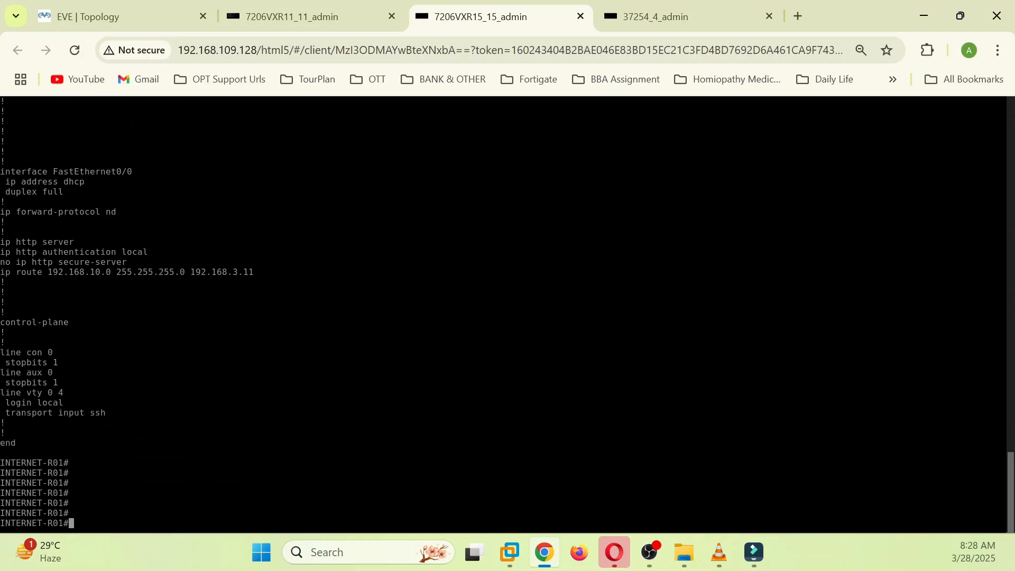
scroll(36, 384, "up", 2)
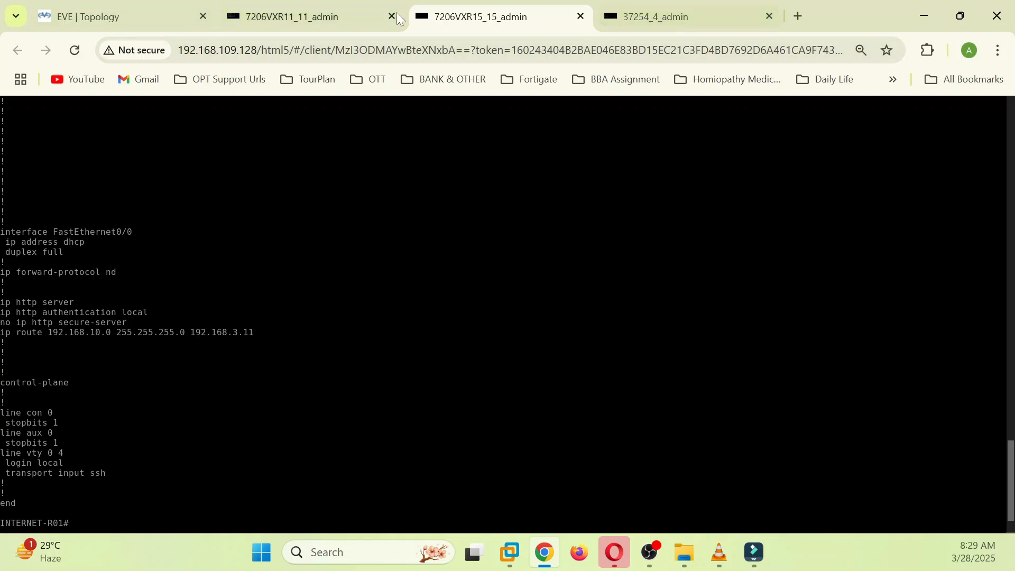
Step: Show INTERNET-R02's running config, reviewing its default route via 192.168.3.1 and 192.168.1.0/24 via 192.168.3.2
left_click(334, 6)
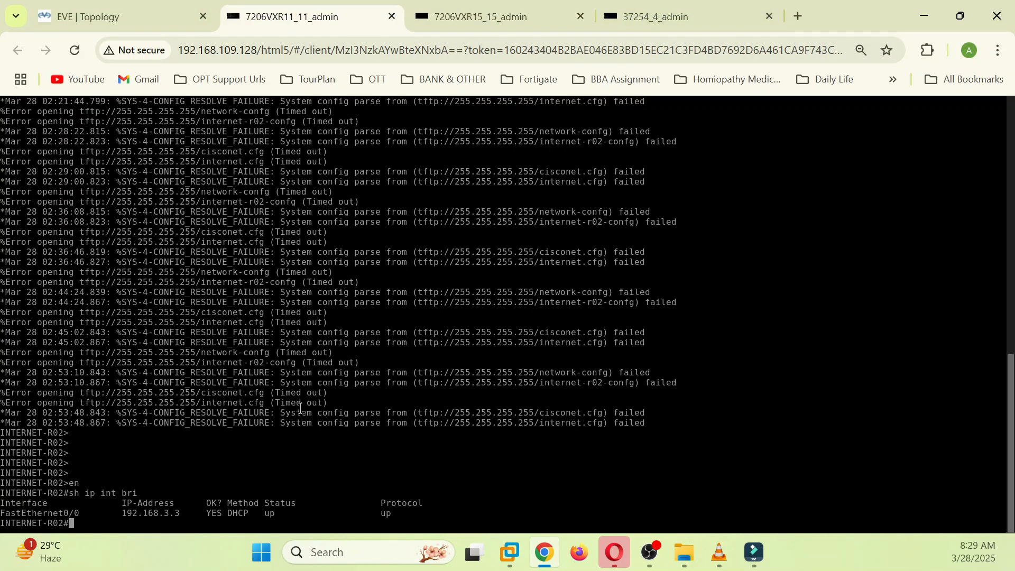
type("sh run")
key("Return")
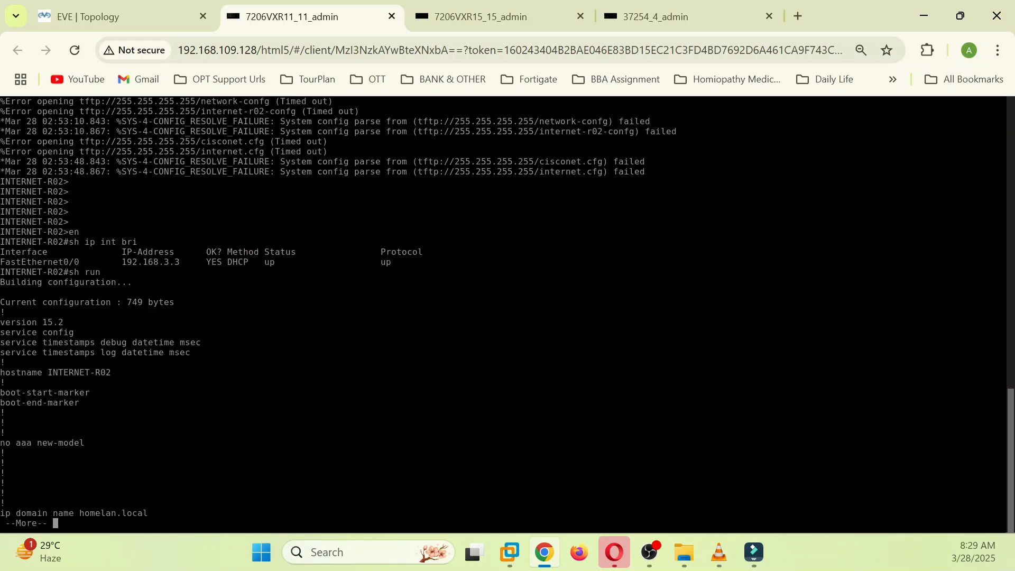
key("Return")
key("Return")
key("Return")
key("Return")
key("Return")
key("Return")
key("Return")
key("Return")
key("Return")
key("Return")
key("Return")
key("Return")
key("Return")
key("Return")
key("Return")
key("Return")
key("Return")
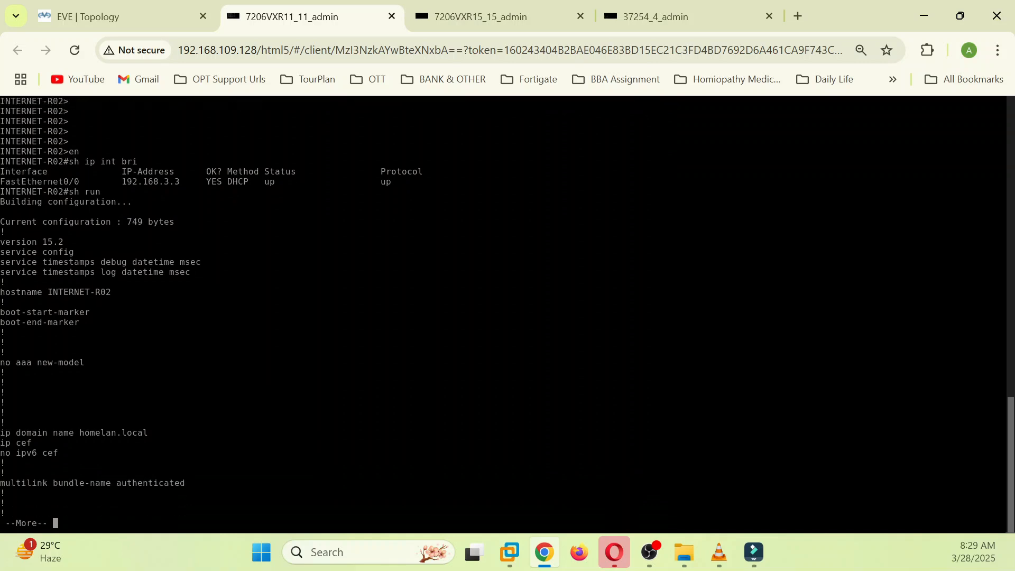
key("Return")
key("Return")
key("Return")
key("Return")
key("Return")
key("Return")
key("Return")
key("Return")
key("Return")
key("Return")
key("Return")
key("Return")
key("Return")
key("Return")
key("Return")
key("Return")
key("Return")
key("Return")
key("Return")
key("Return")
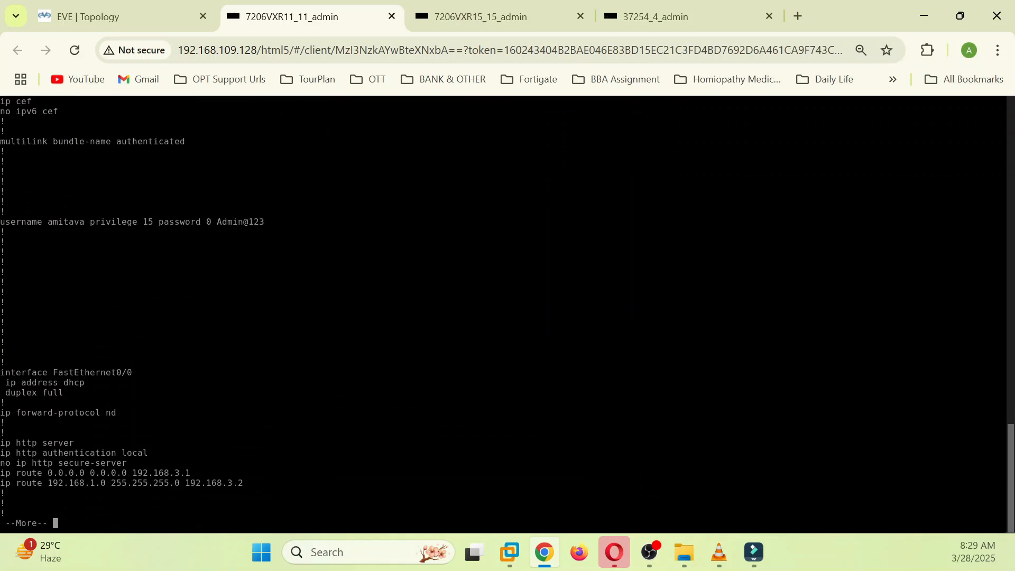
key("Return")
key("Return")
key("Return")
key("Return")
key("Return")
key("Return")
key("Return")
key("Return")
key("Return")
key("Return")
key("Return")
key("Return")
key("Return")
key("Return")
key("Return")
key("Return")
key("Return")
key("Return")
key("Return")
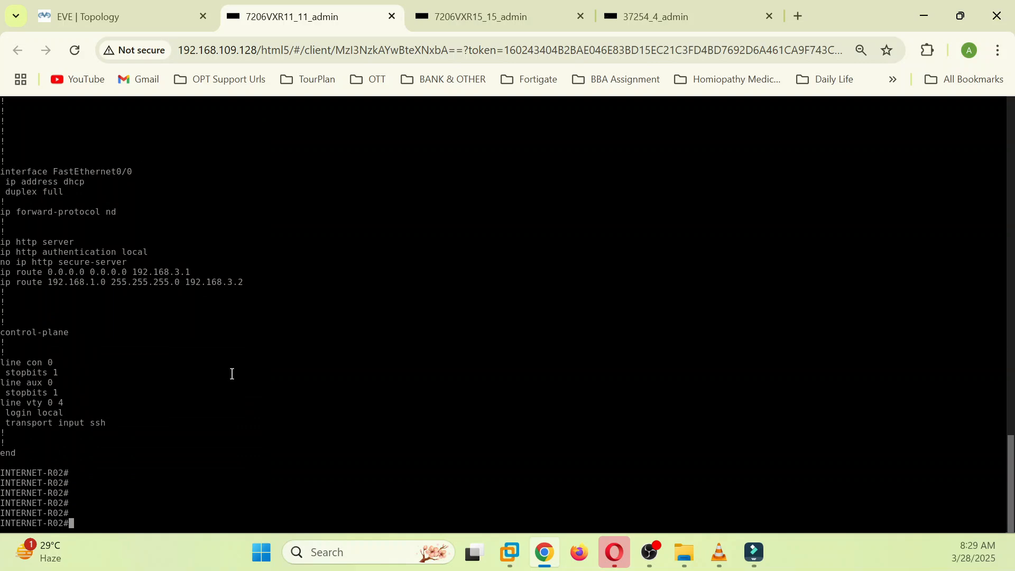
left_click(111, 17)
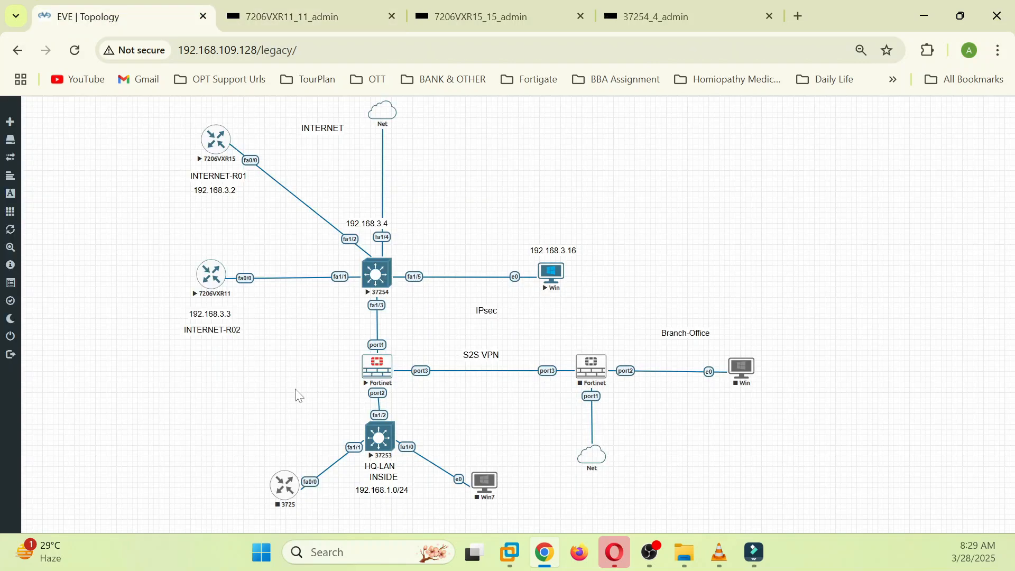
Step: Open the Win host console and minimize its command prompt window
left_click(550, 273)
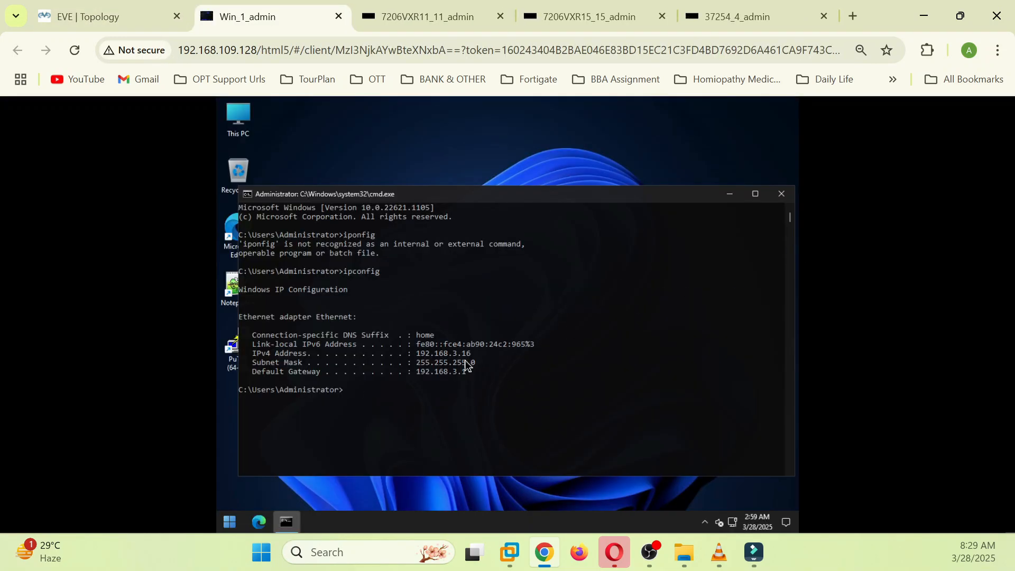
left_click(102, 17)
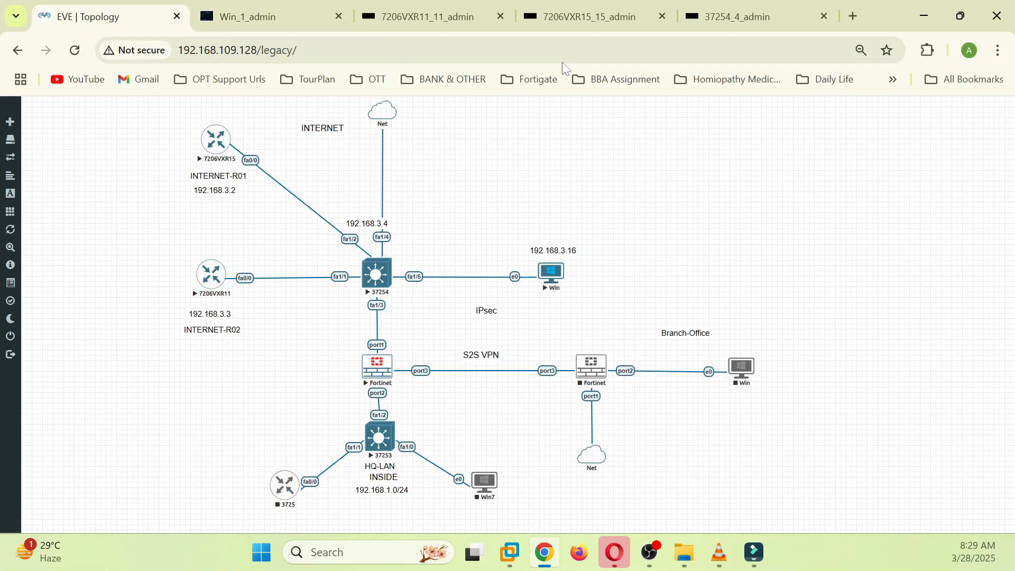
left_click(708, 16)
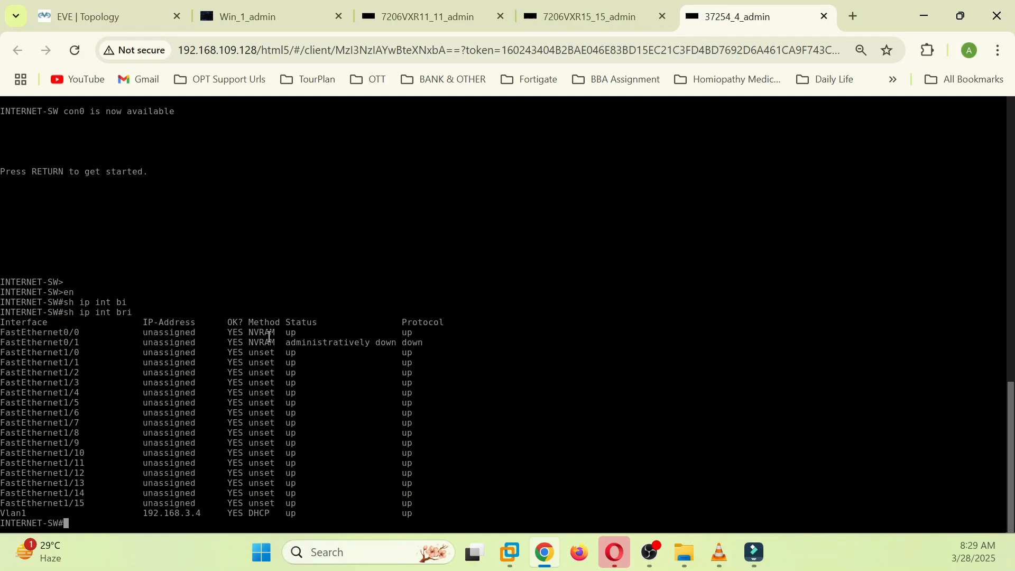
left_click(261, 27)
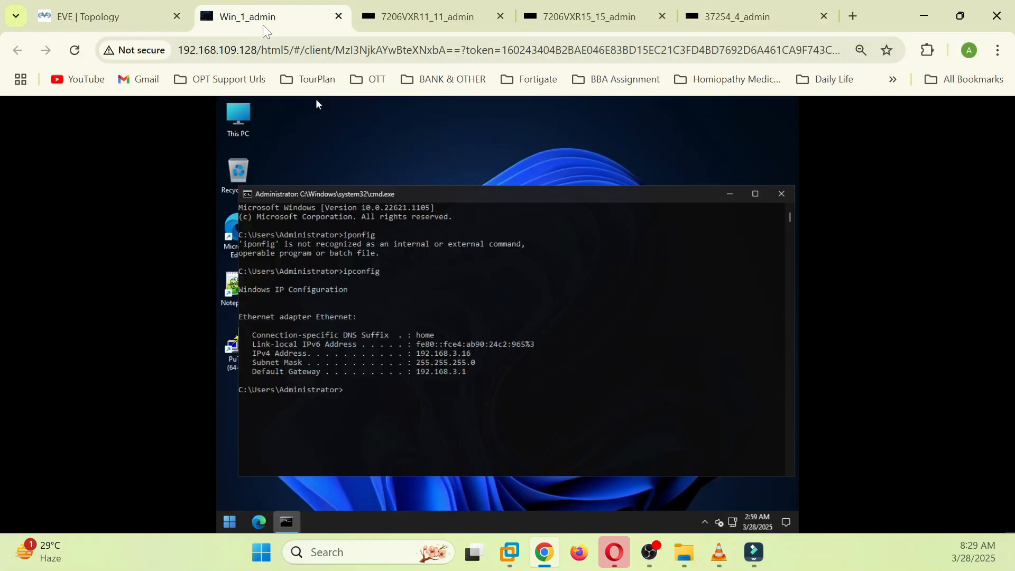
left_click(733, 198)
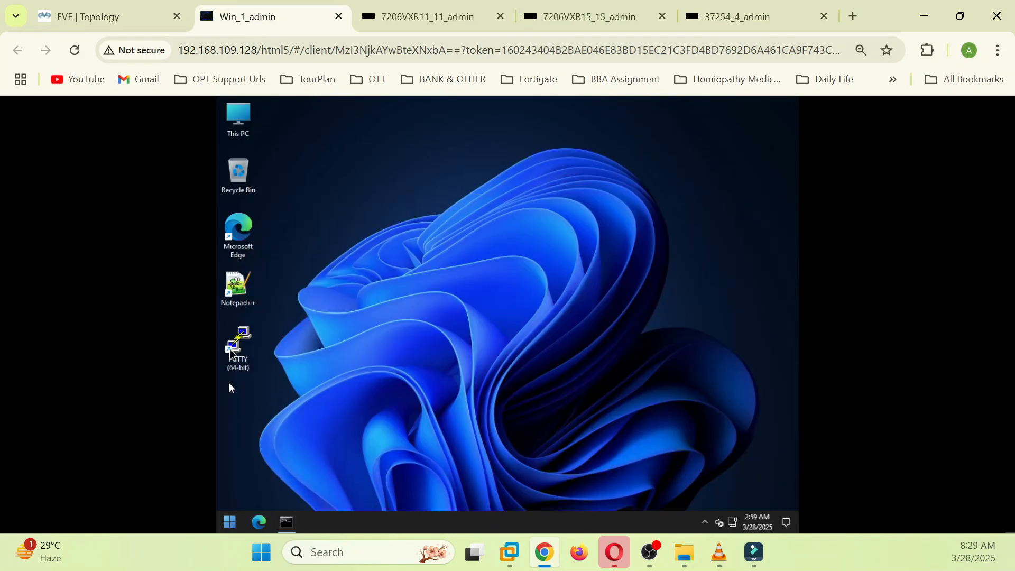
Step: Launch PuTTY and prepare an SSH session to 192.168.3.2 on port 22
double_click(240, 344)
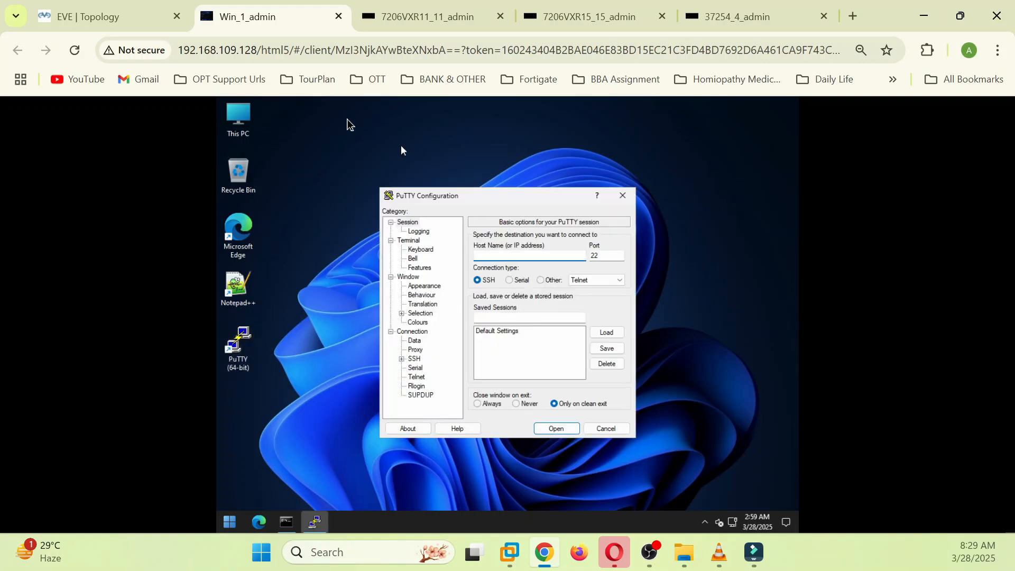
left_click(153, 20)
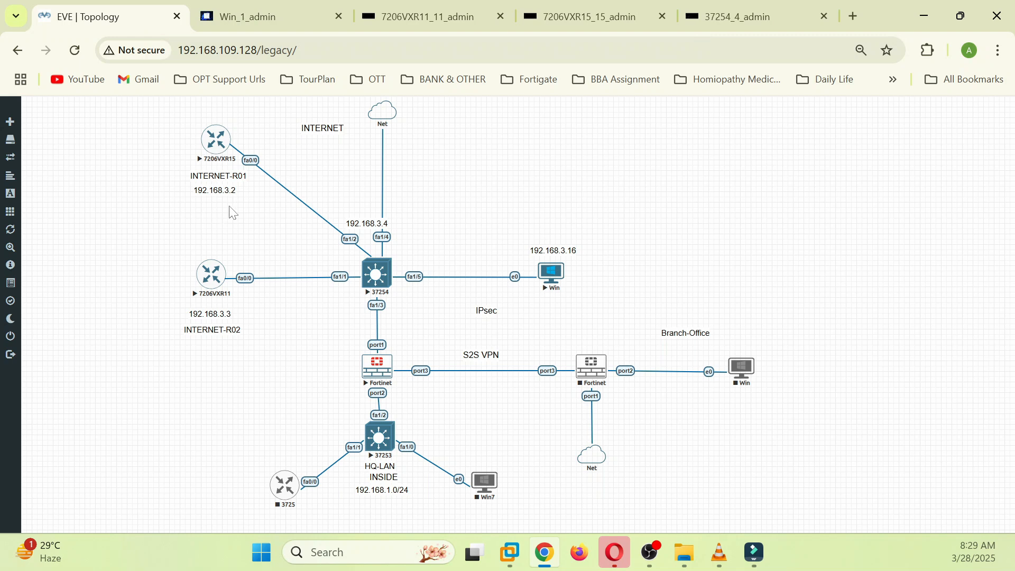
left_click(280, 20)
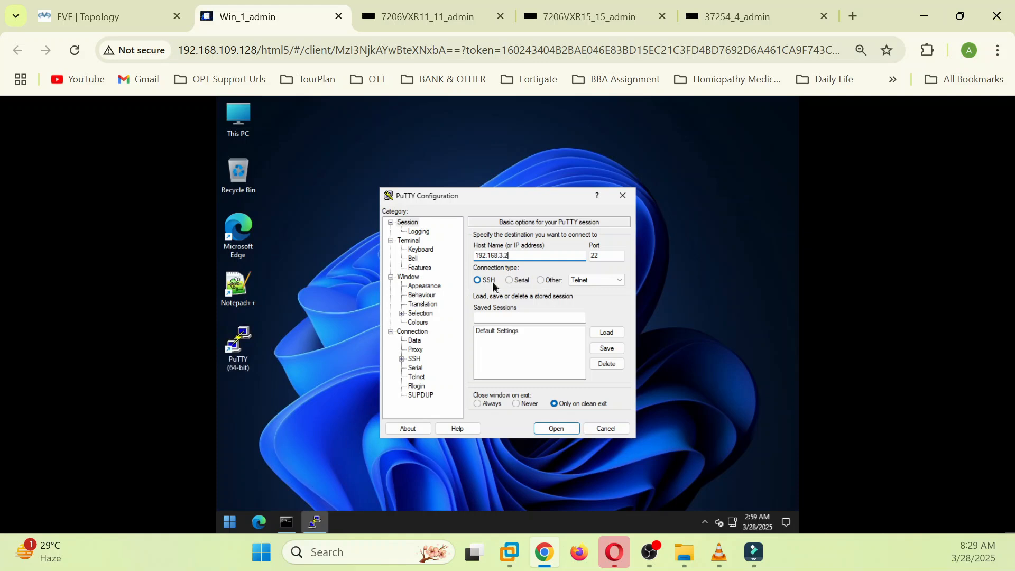
Step: Open the SSH session to 192.168.3.2, accept its host key, and launch Edge
left_click(557, 429)
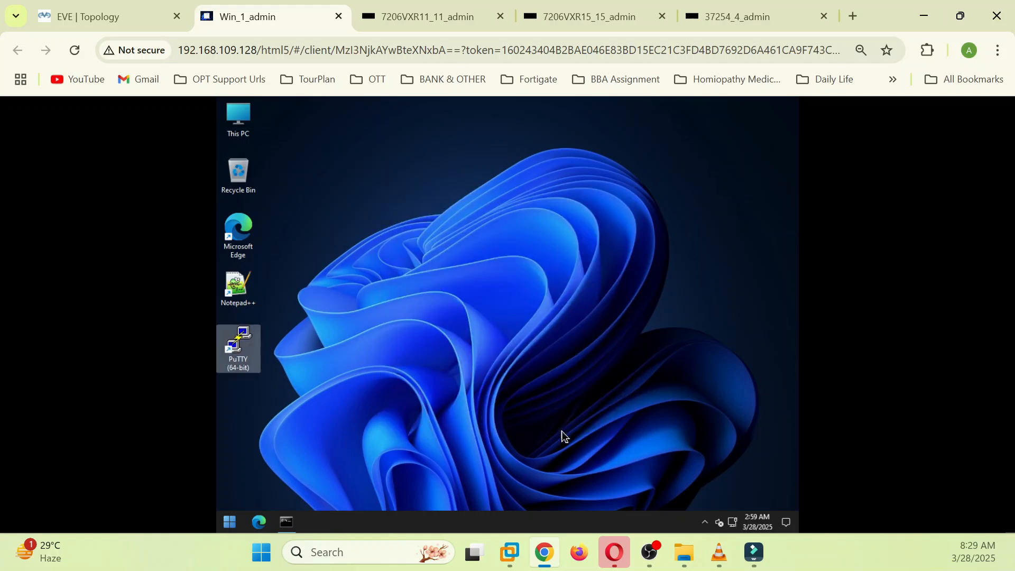
left_click(505, 422)
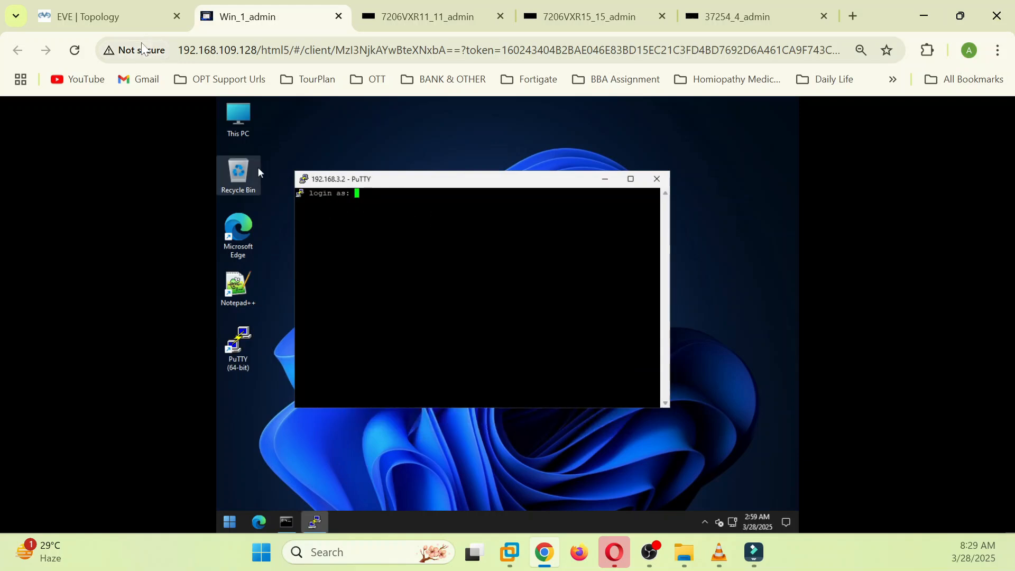
left_click(261, 527)
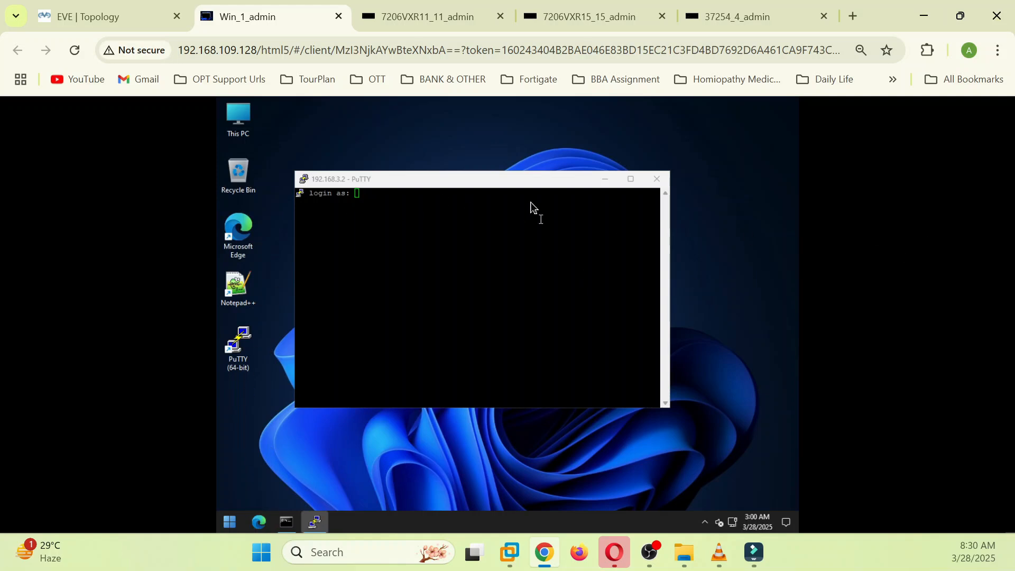
left_click(257, 525)
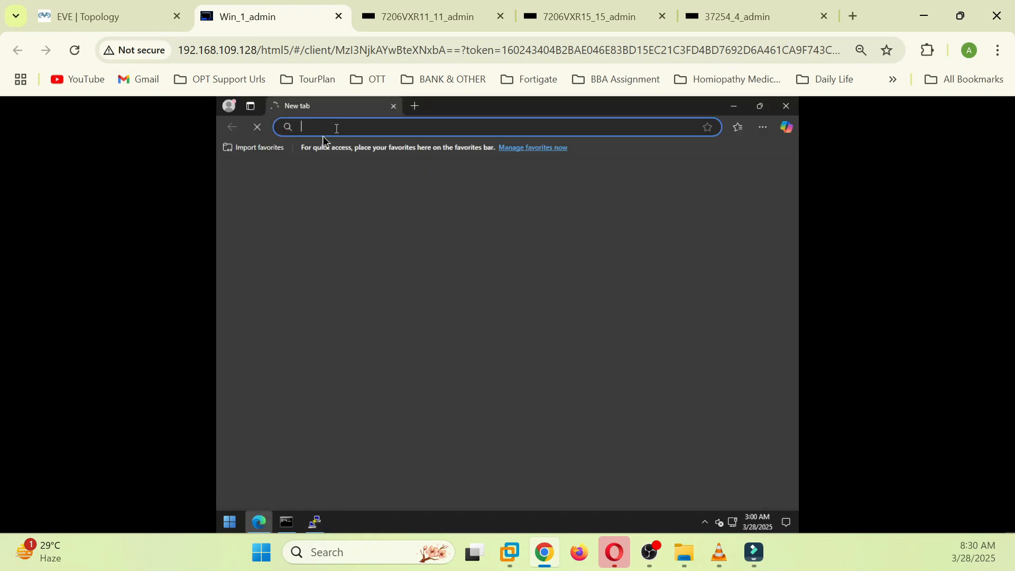
type("htt")
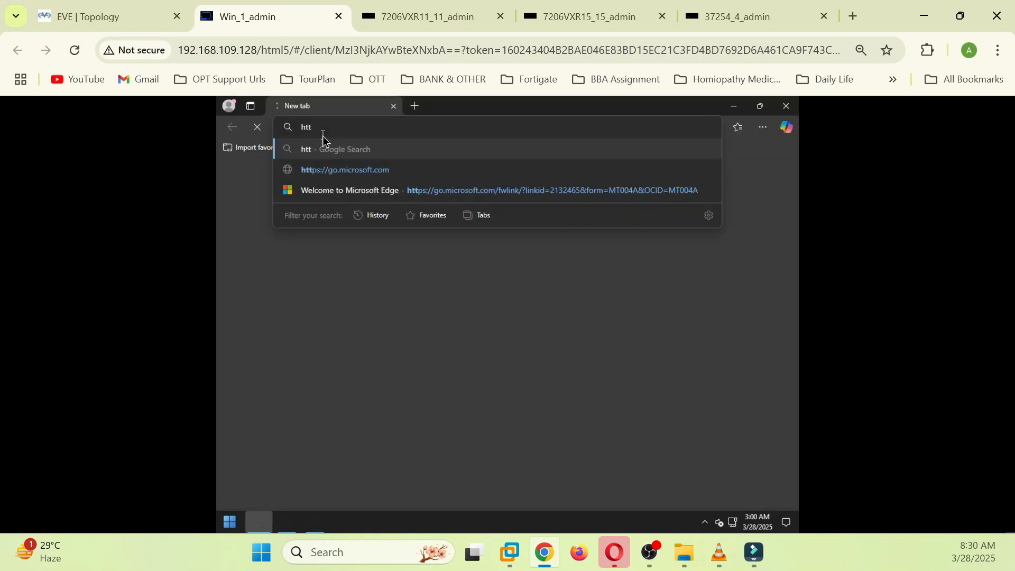
type("p:")
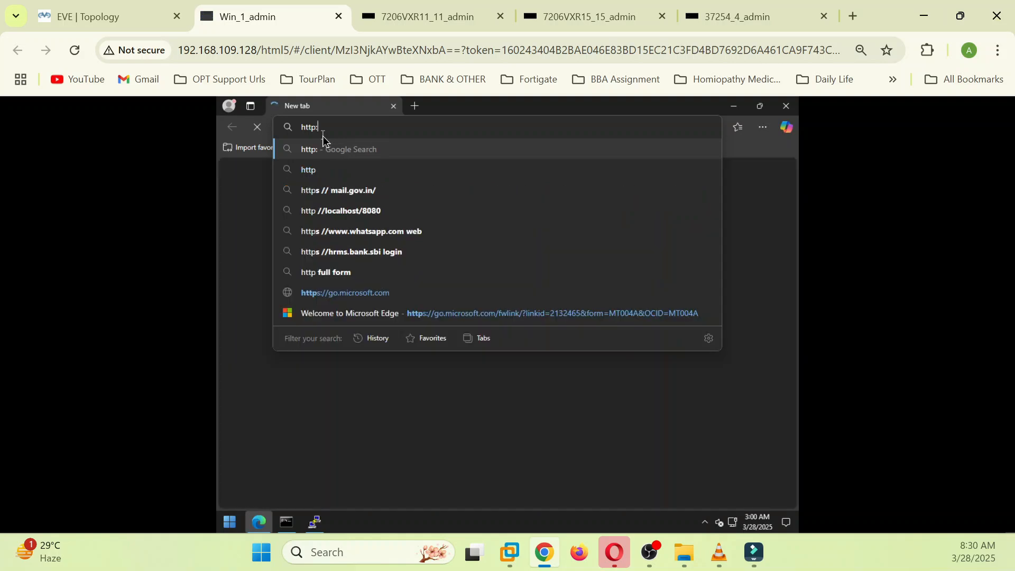
type("//1")
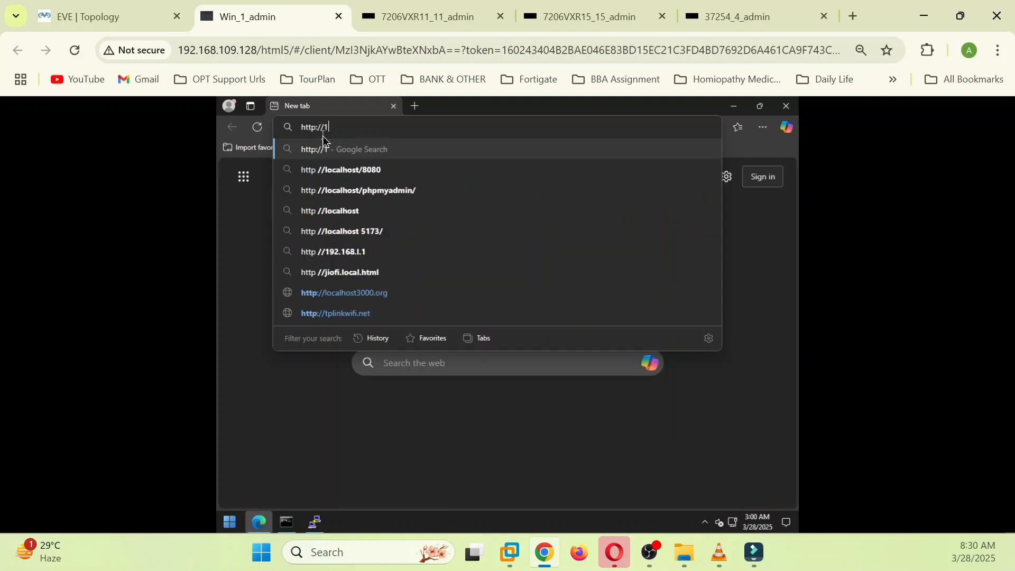
type("92.168.3")
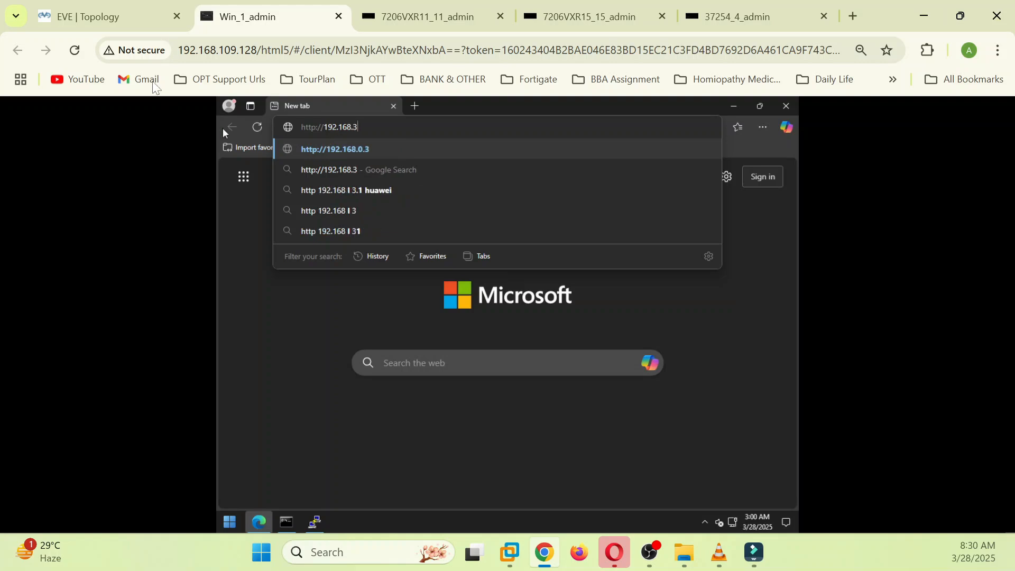
left_click(116, 17)
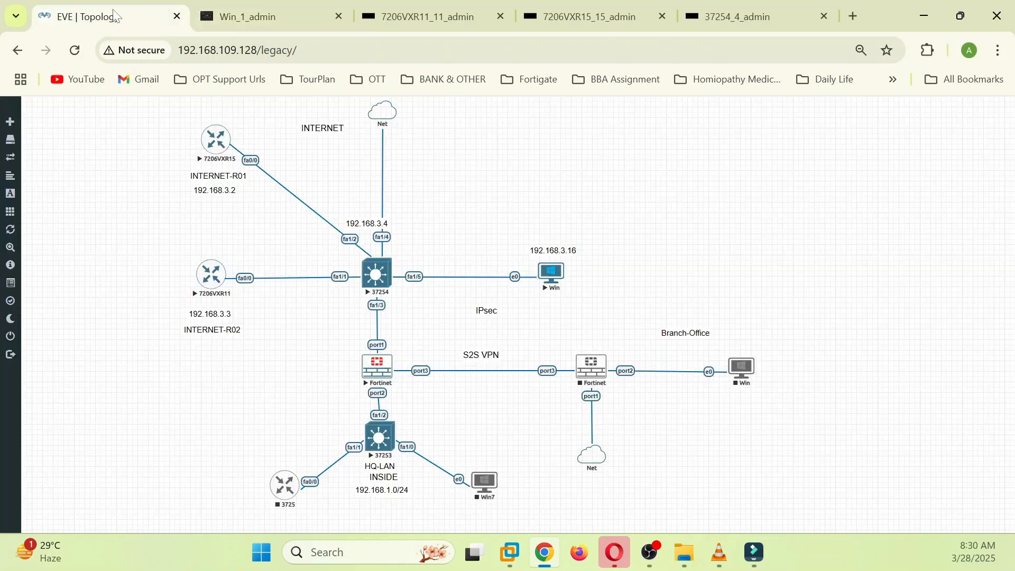
left_click(243, 11)
type(".2")
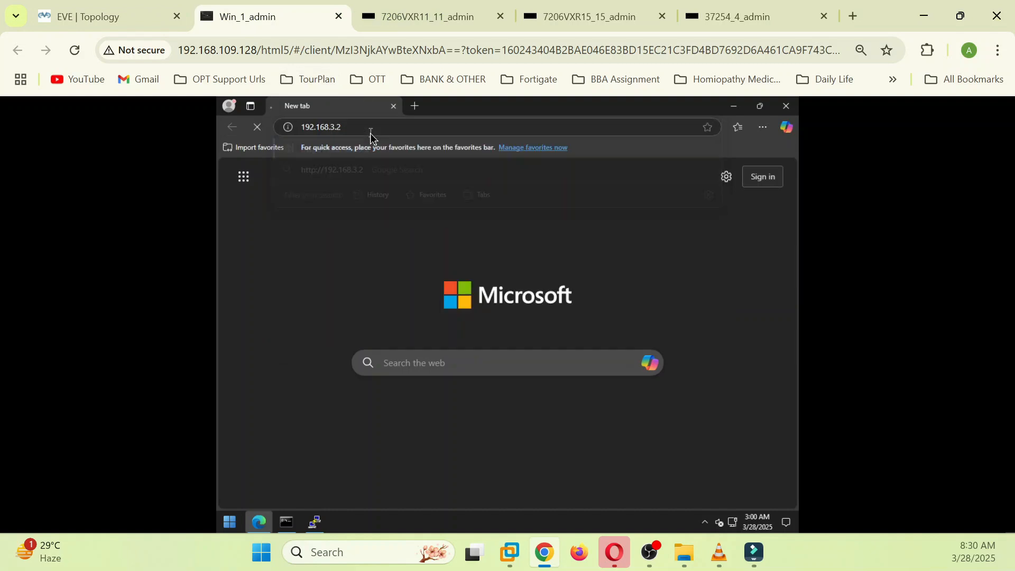
key("Return")
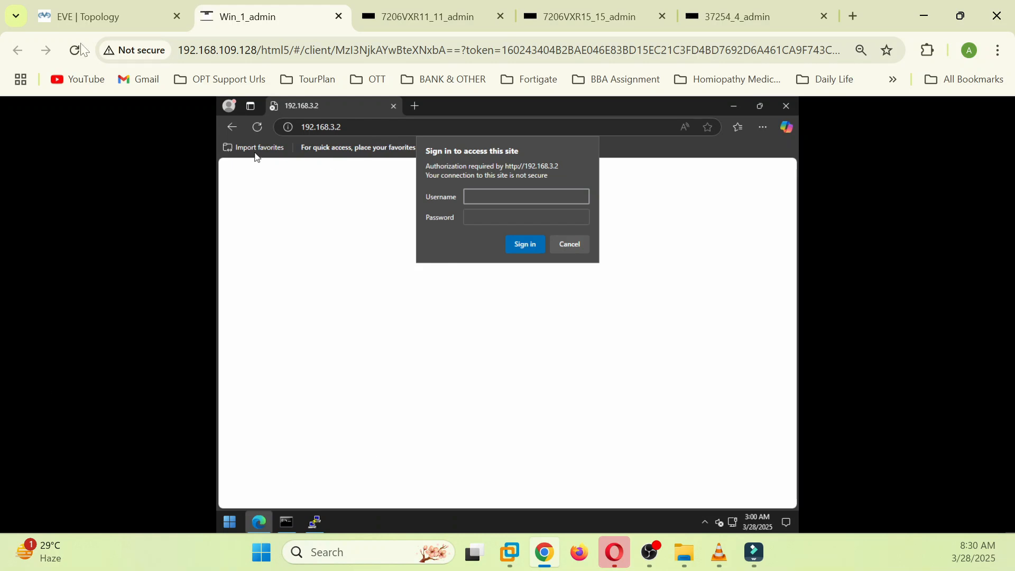
left_click(77, 26)
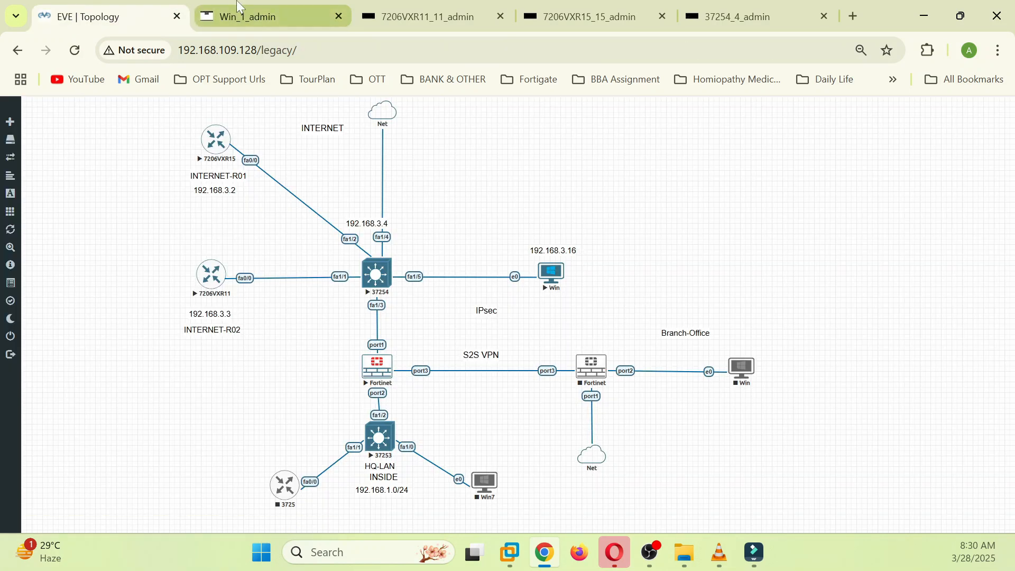
left_click(270, 16)
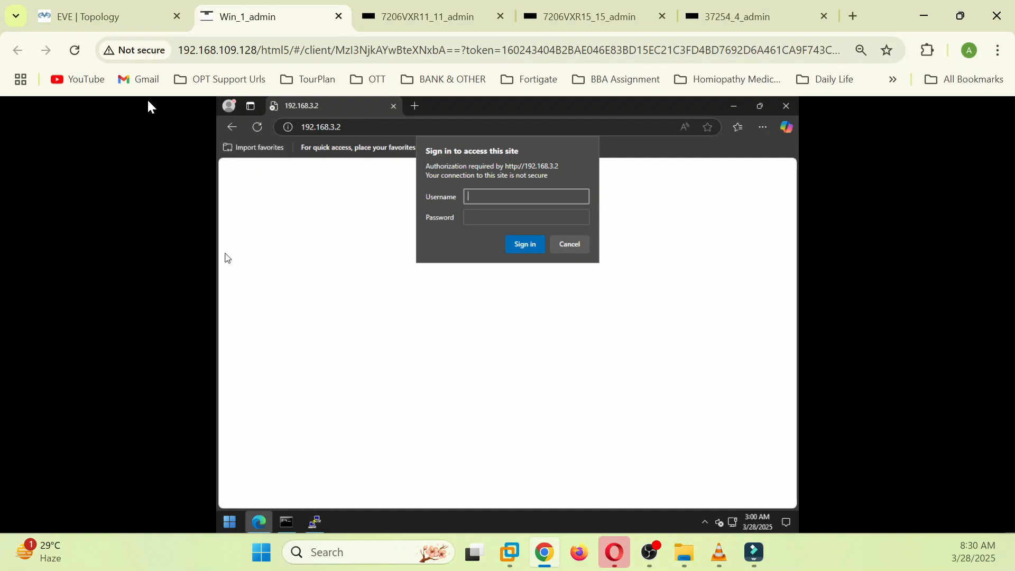
left_click(118, 18)
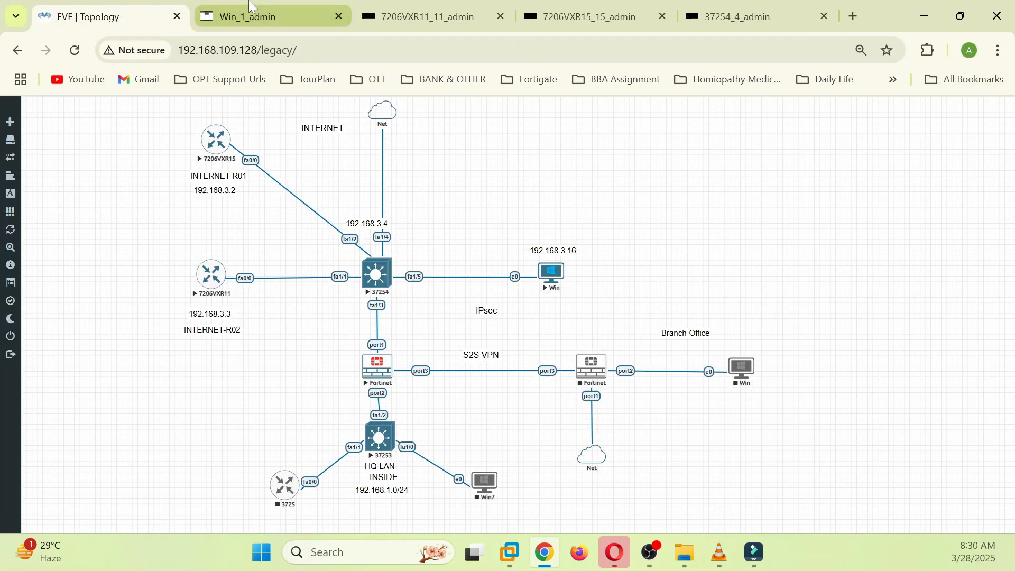
left_click(271, 17)
Step: Start a new PuTTY session setup for the second router at 192.168.3.3
right_click(315, 522)
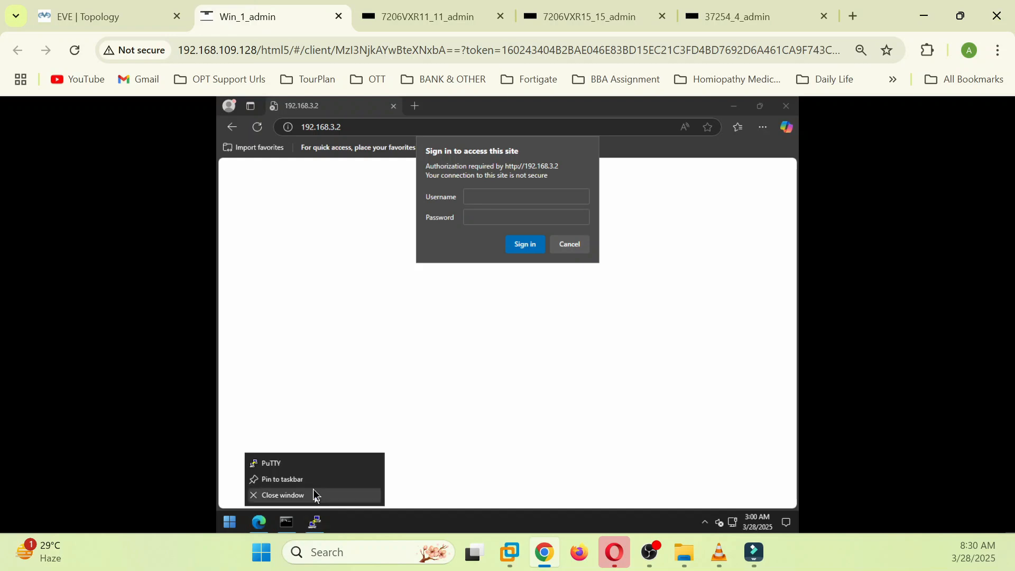
left_click(302, 466)
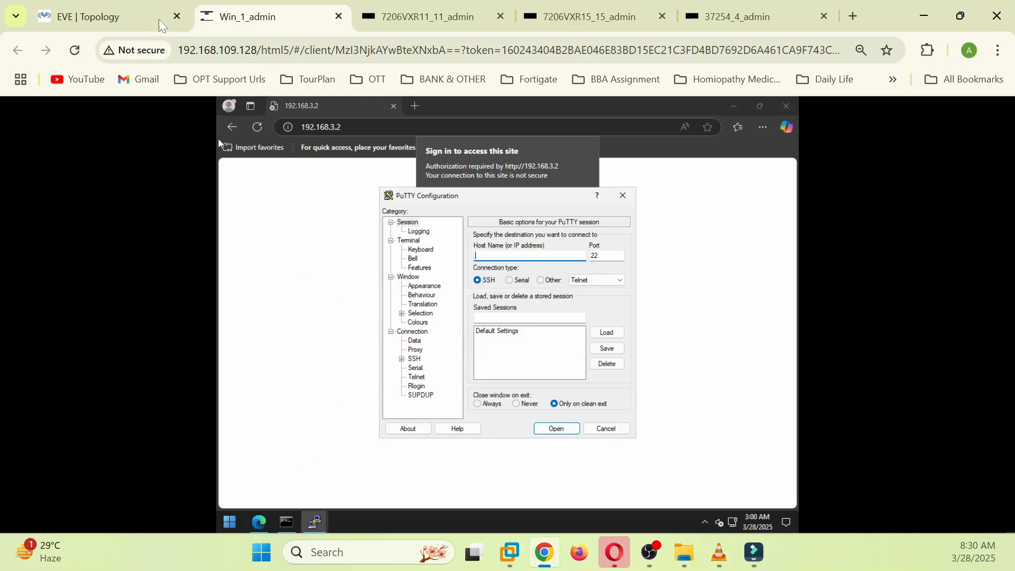
left_click(111, 16)
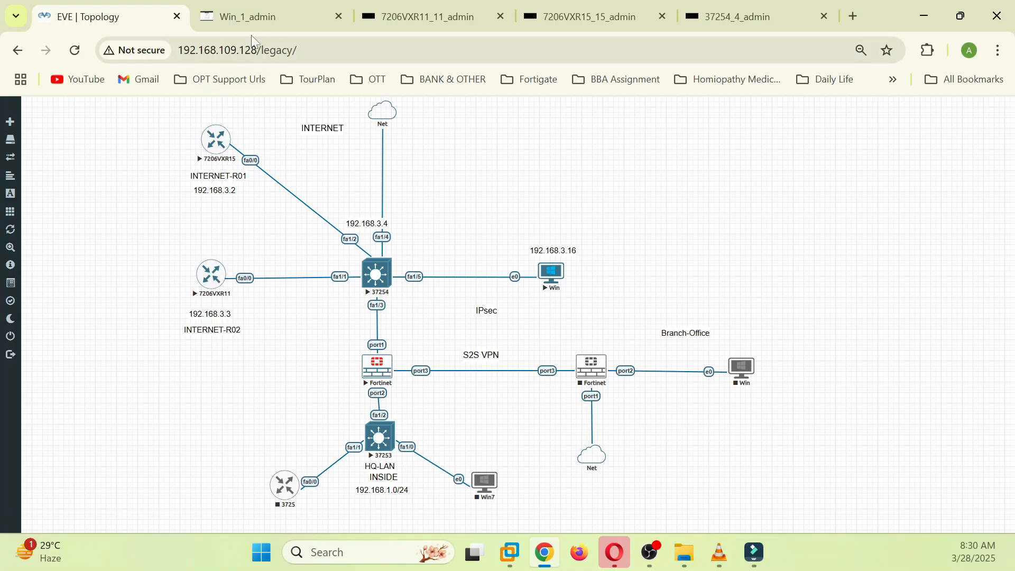
left_click(249, 17)
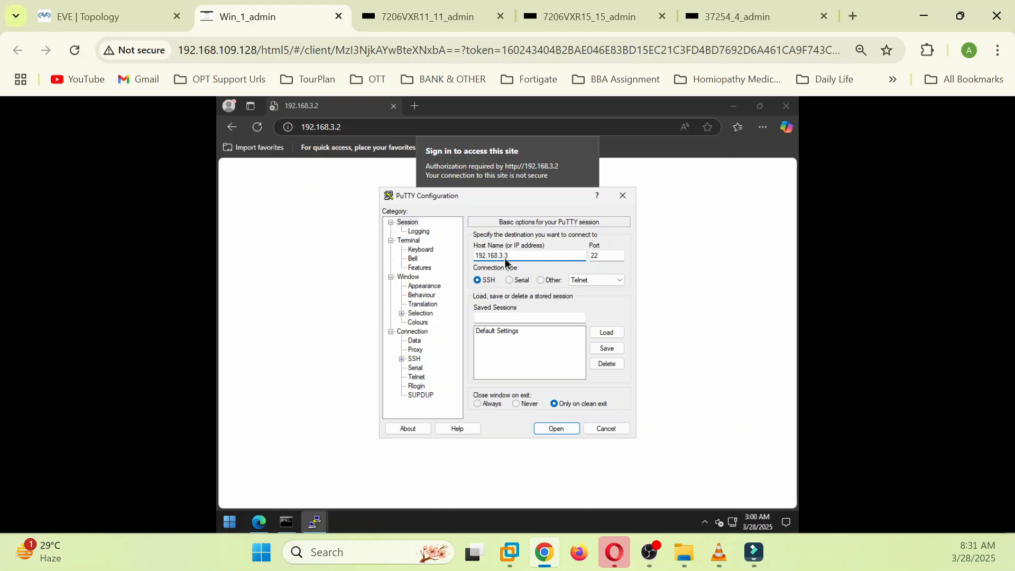
left_click(104, 16)
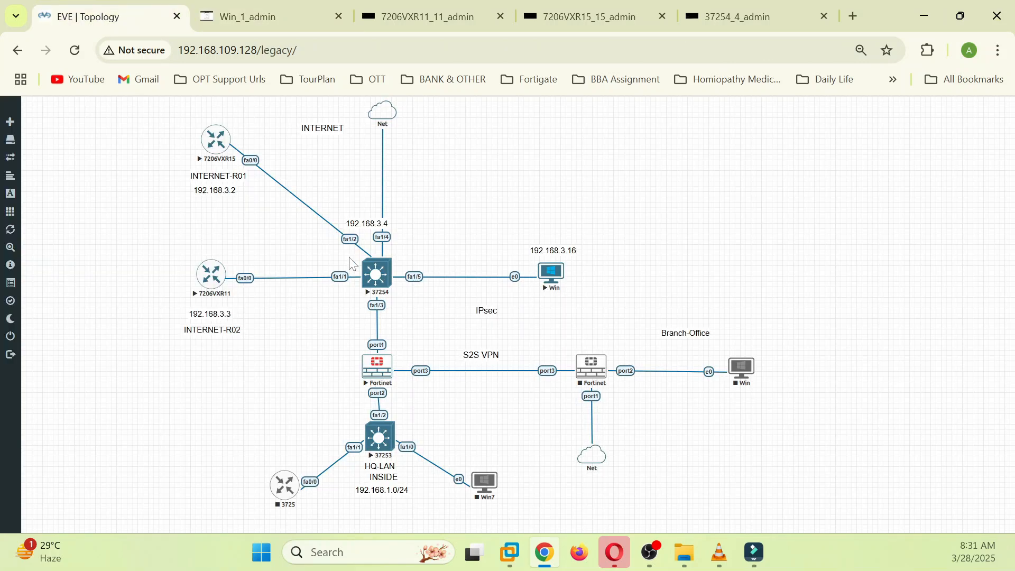
left_click(273, 21)
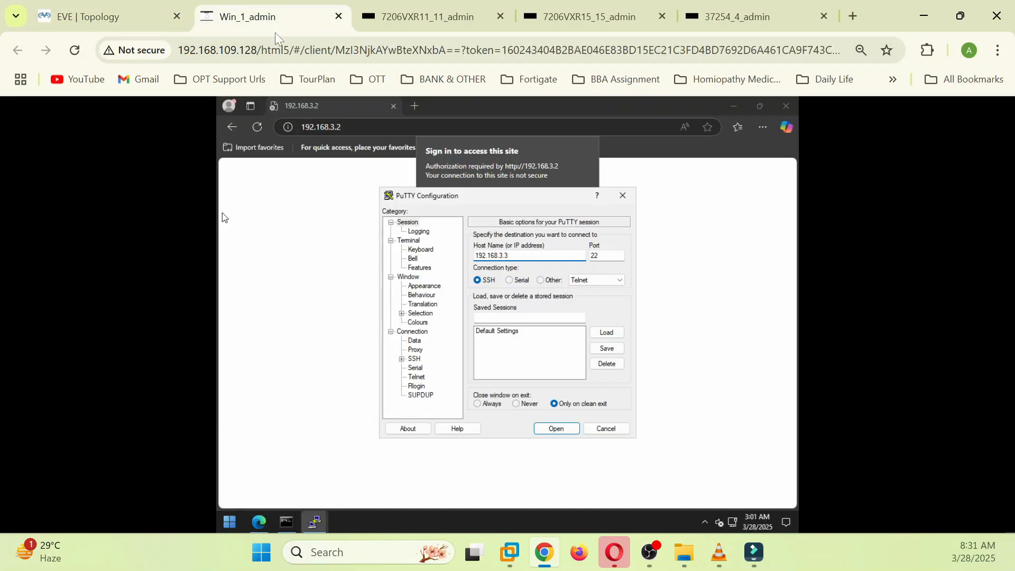
Step: Connect over SSH to 192.168.3.3, accept its host key, minimize PuTTY, and open a browser tab
left_click(554, 428)
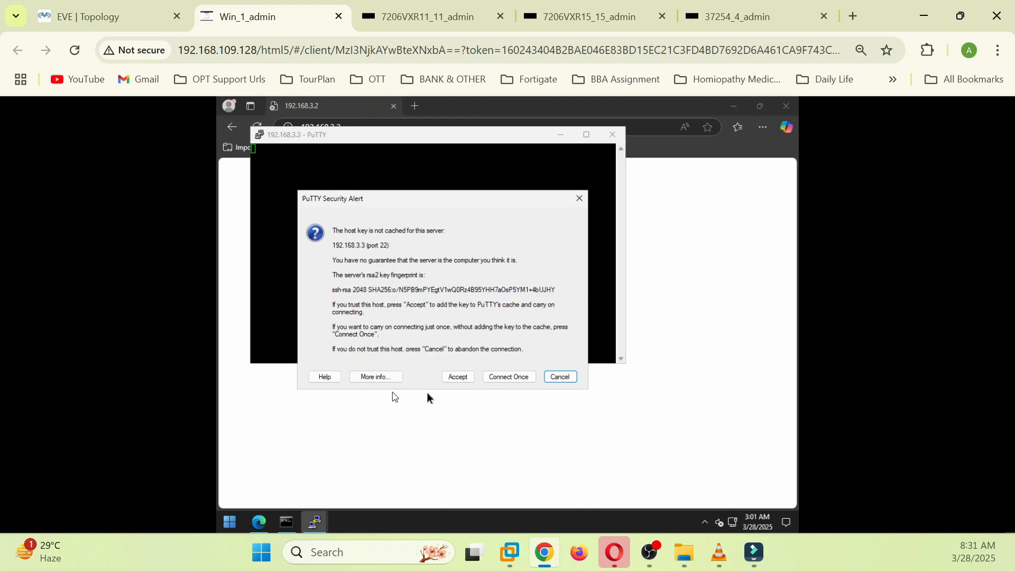
left_click(455, 376)
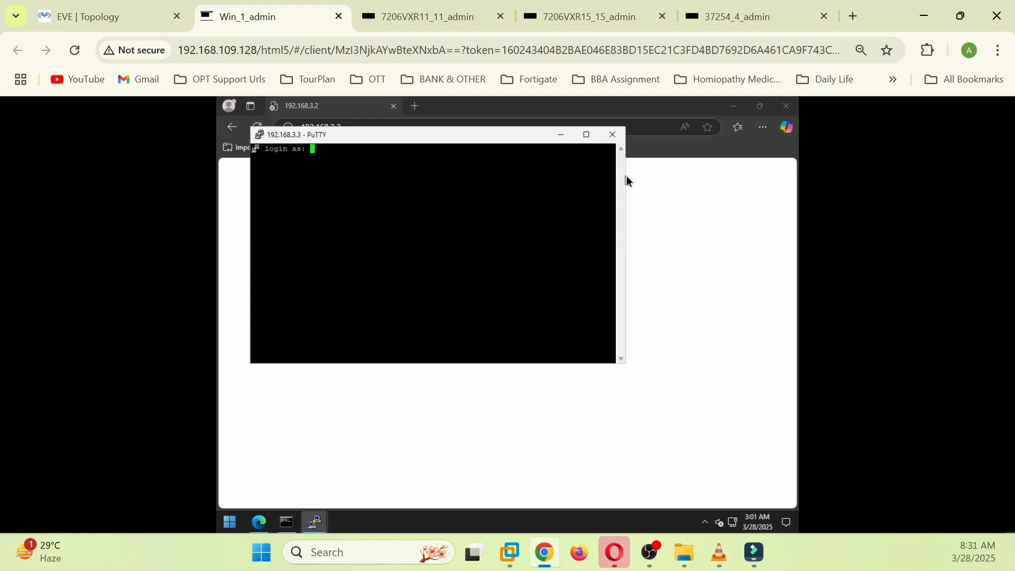
left_click(559, 135)
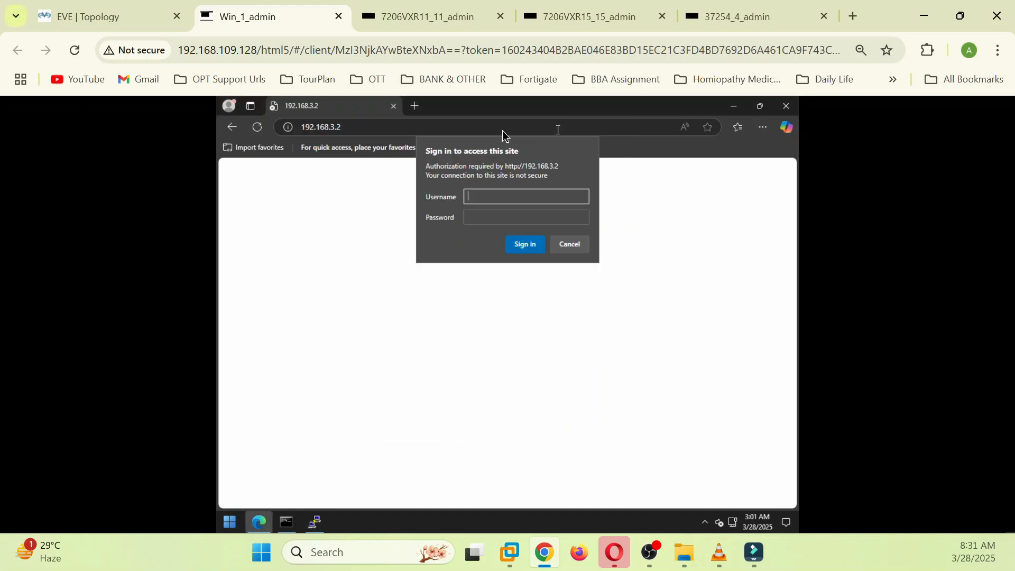
left_click(416, 107)
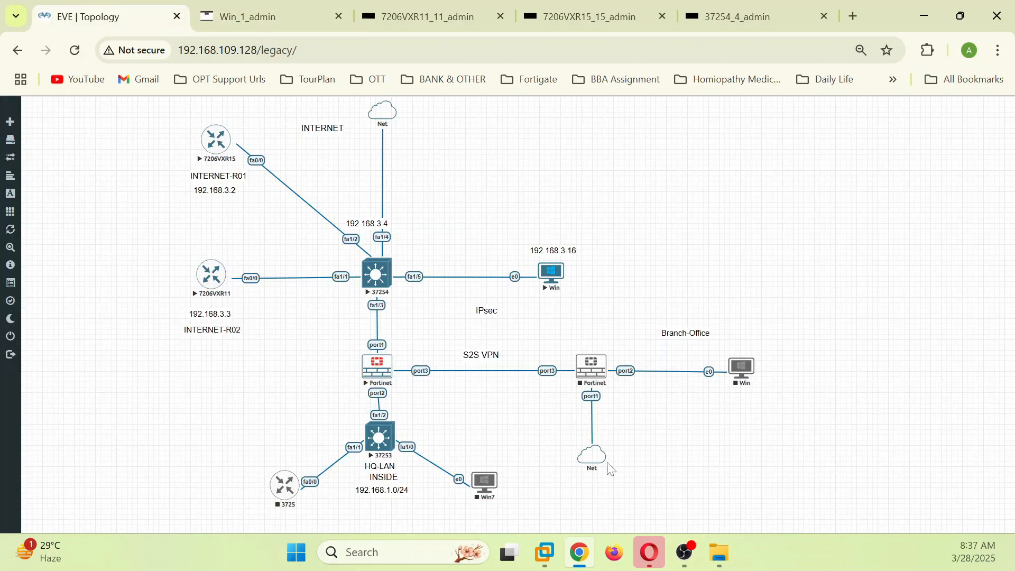
Step: Stop the HQ Fortinet node, then wipe it and confirm the wipe
right_click(377, 370)
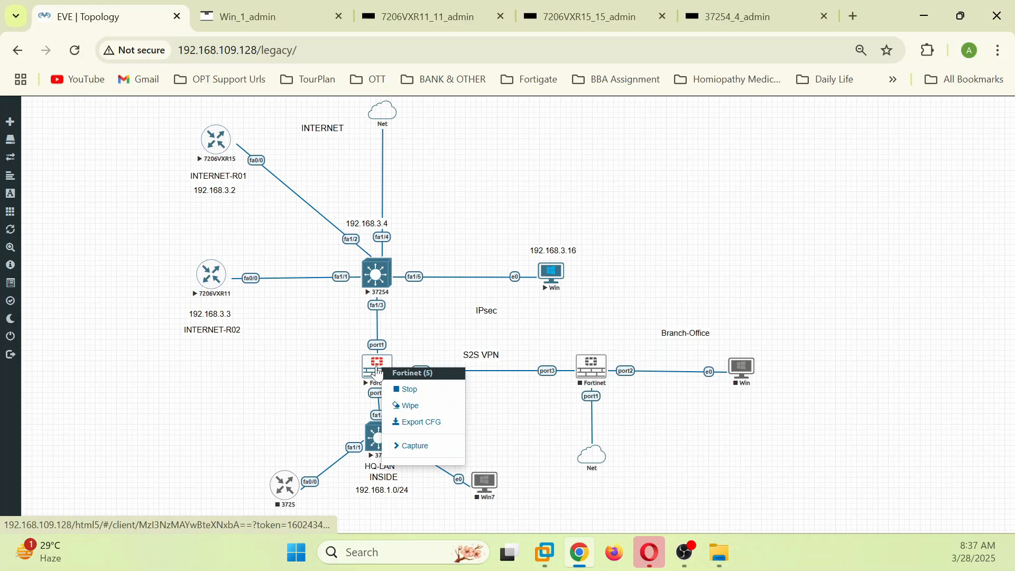
left_click(406, 391)
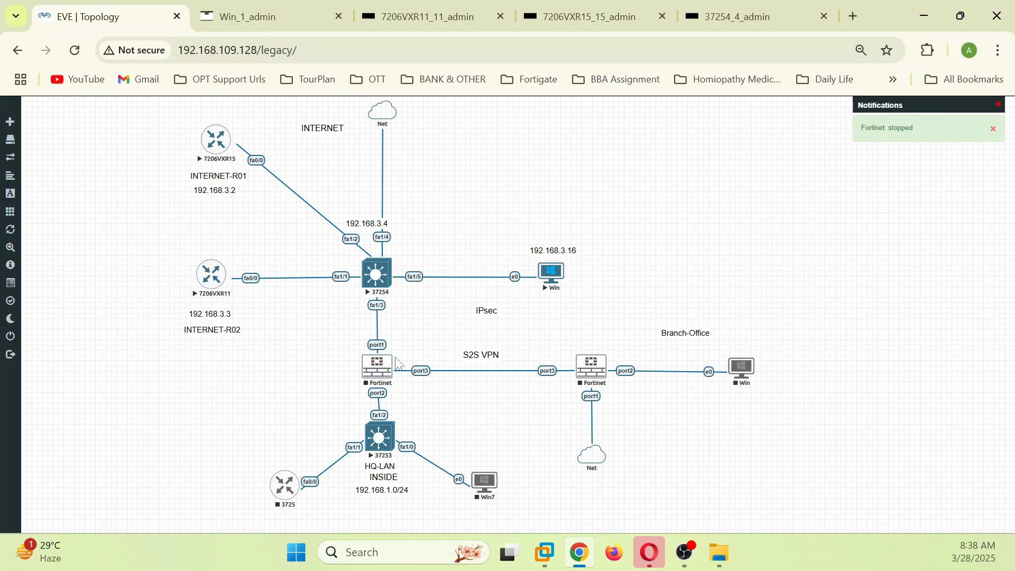
left_click(376, 373)
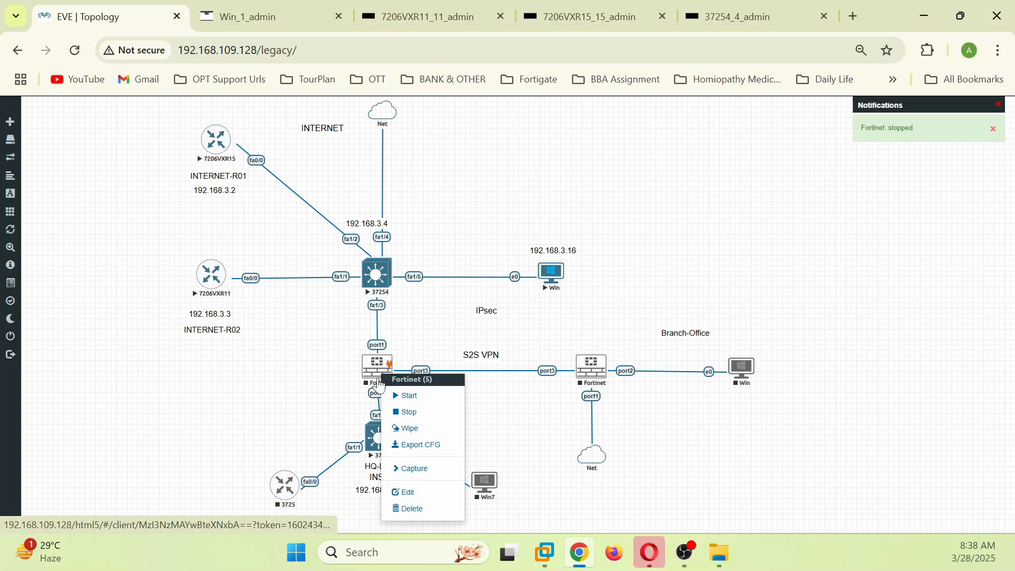
left_click(405, 435)
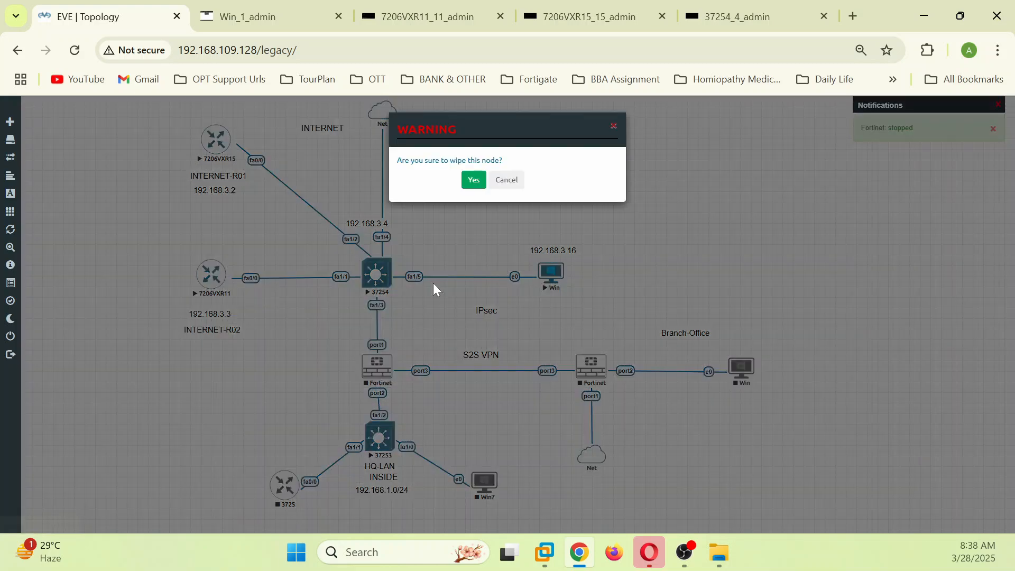
left_click(474, 181)
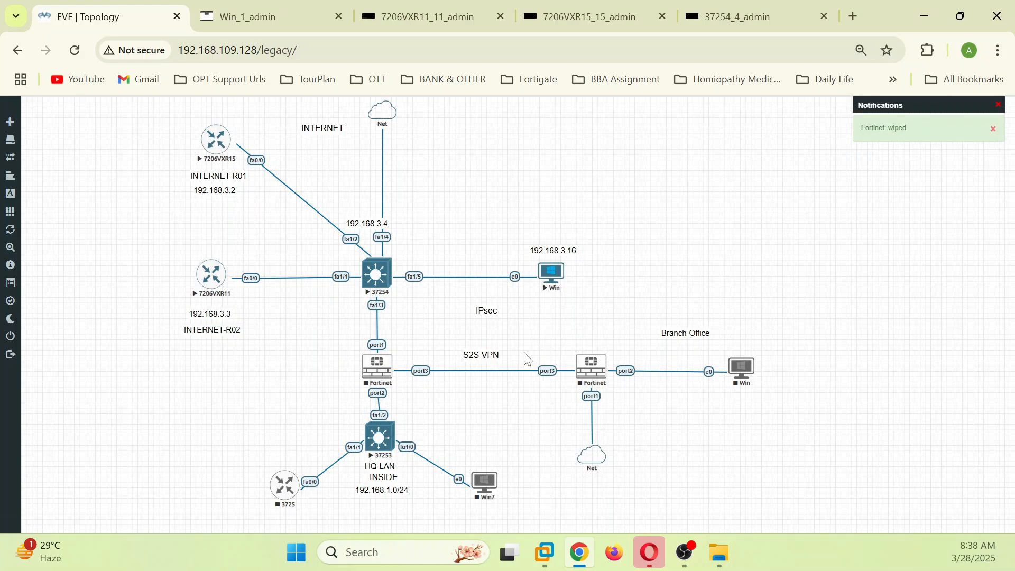
Step: Start the wiped HQ Fortinet node and open its console as it boots
right_click(379, 367)
left_click(410, 382)
left_click(381, 367)
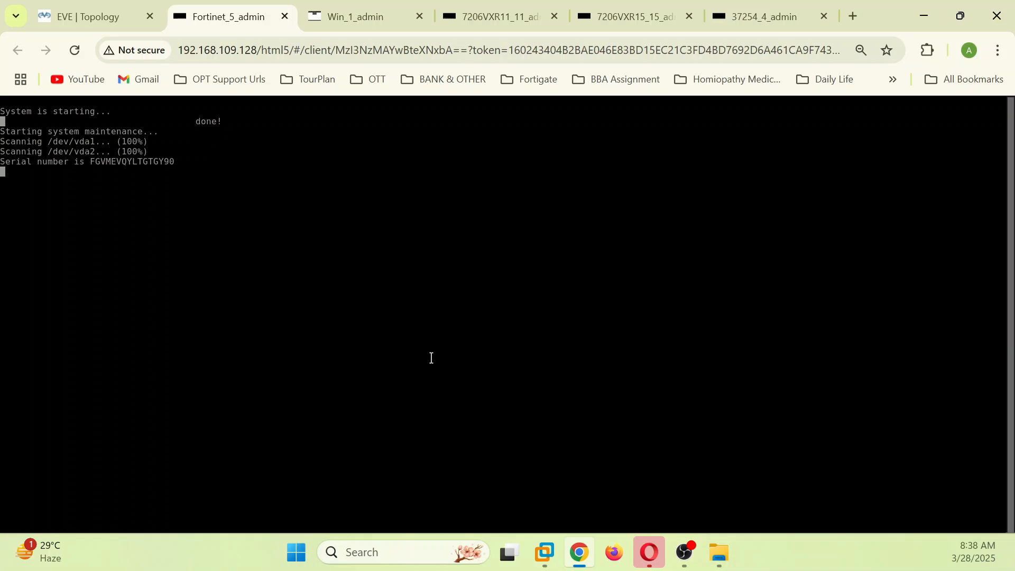
Step: Switch back to the EVE | Topology page while the HQ FortiGate keeps booting
left_click(114, 18)
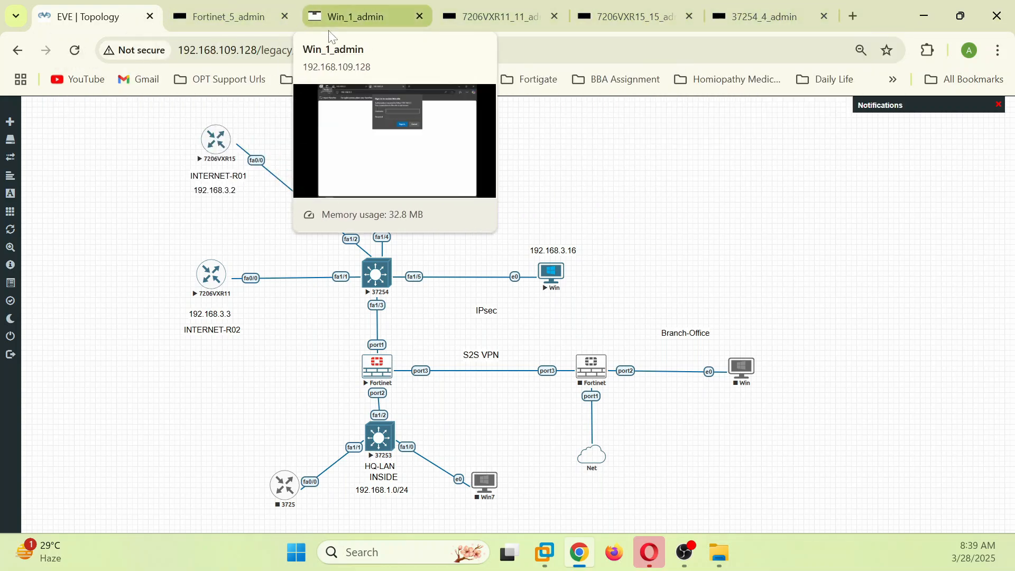
Step: Log in to the HQ FortiGate as admin, set a new password, and run 'sh system interface'
left_click(243, 8)
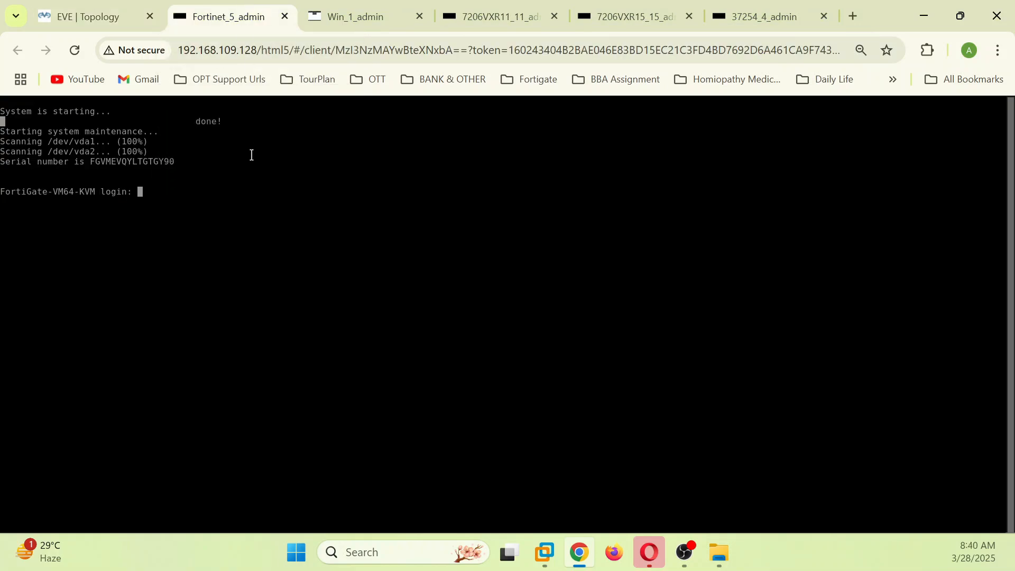
type("admin")
key("Return")
key("Return")
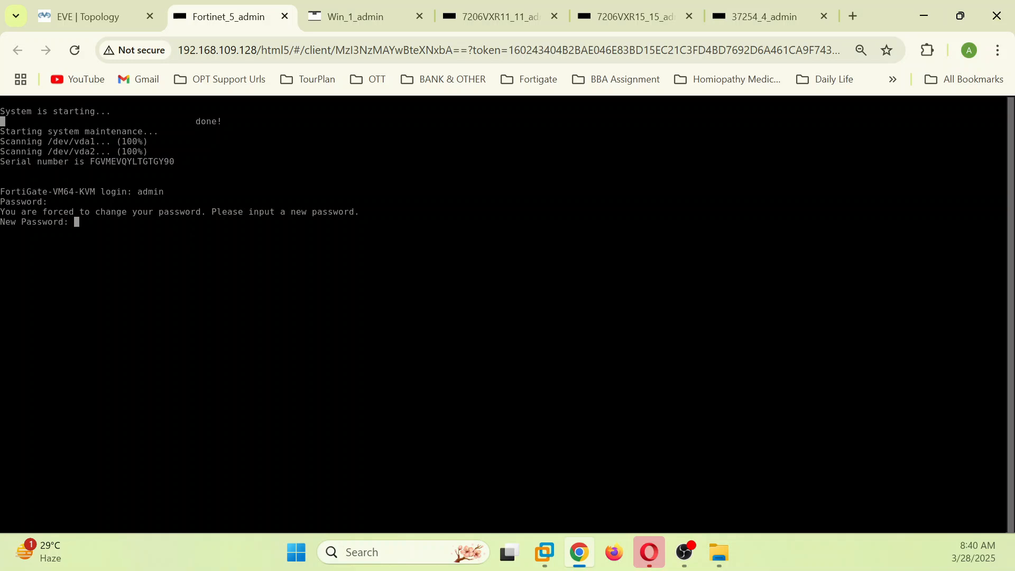
key("Return")
key("Return")
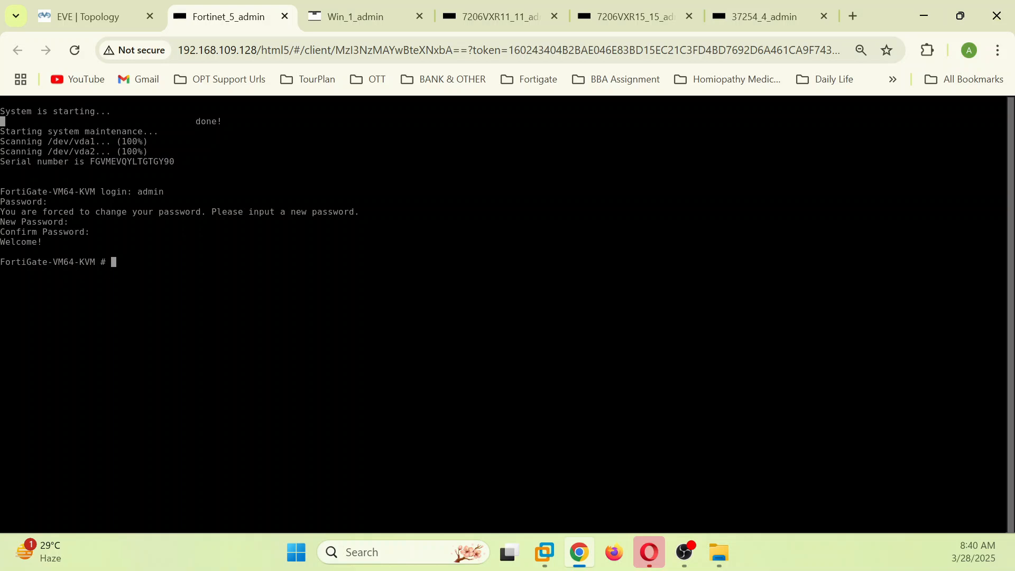
type("sh system interface")
key("Return")
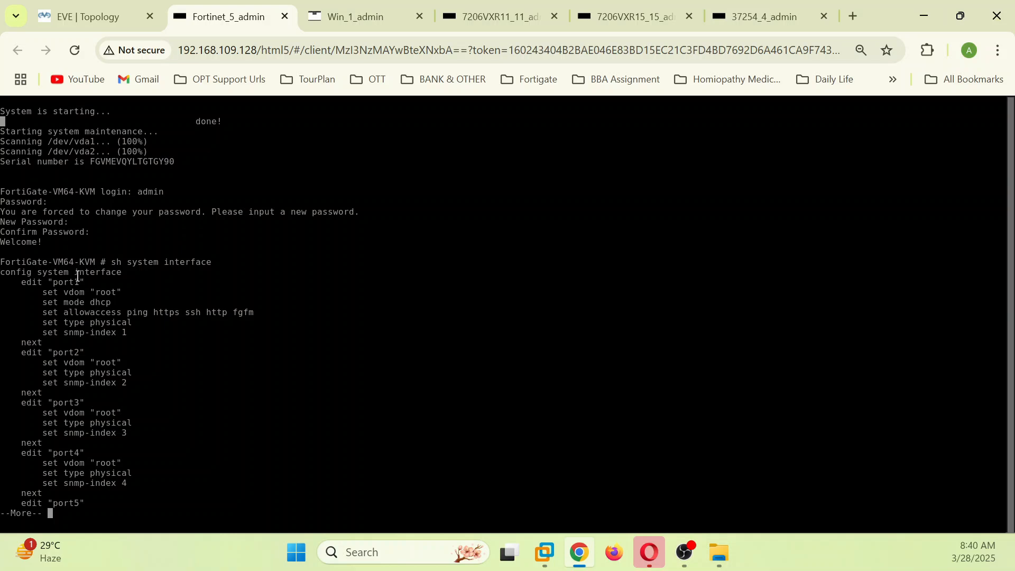
Step: Highlight the port1, port2 and port3 configuration lines in the FortiGate console output
left_click_drag(26, 282, 149, 333)
left_click(142, 300)
left_click_drag(22, 352, 144, 434)
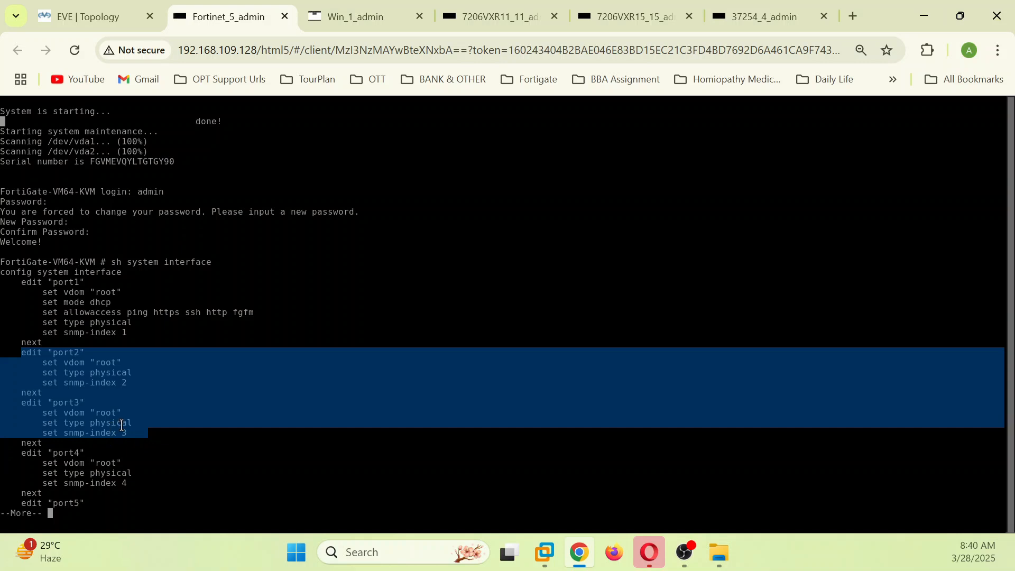
left_click(165, 307)
left_click(88, 17)
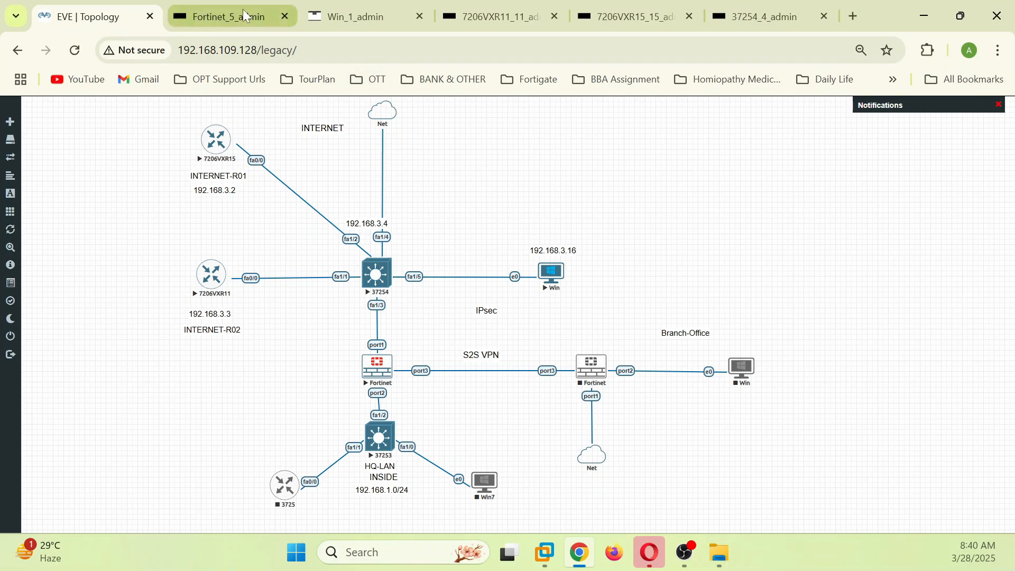
left_click(227, 17)
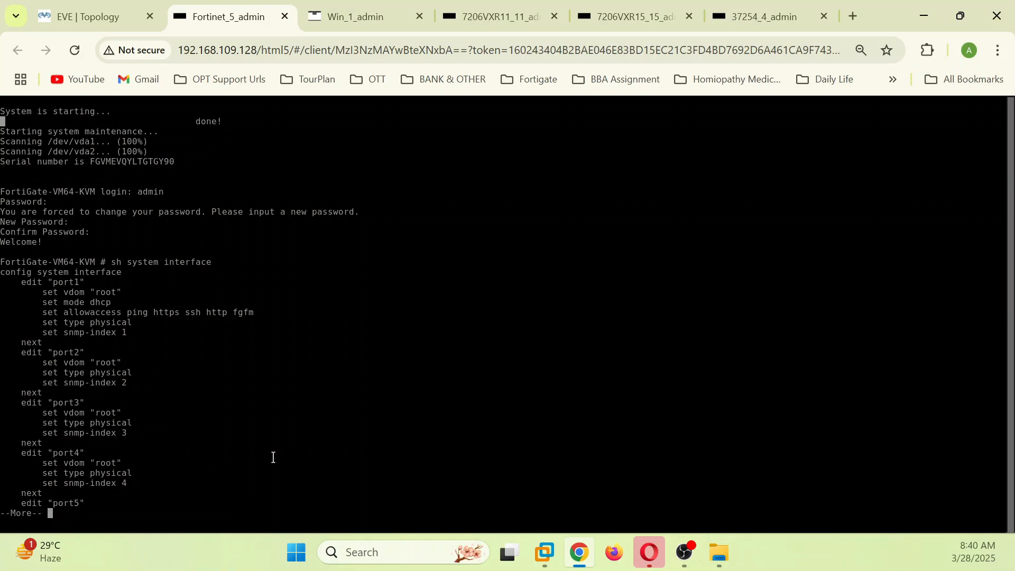
Step: Finish the paged output, rerun 'sh system interface ?' and mark port1's address 192.168.3.11
key("q")
key("Up")
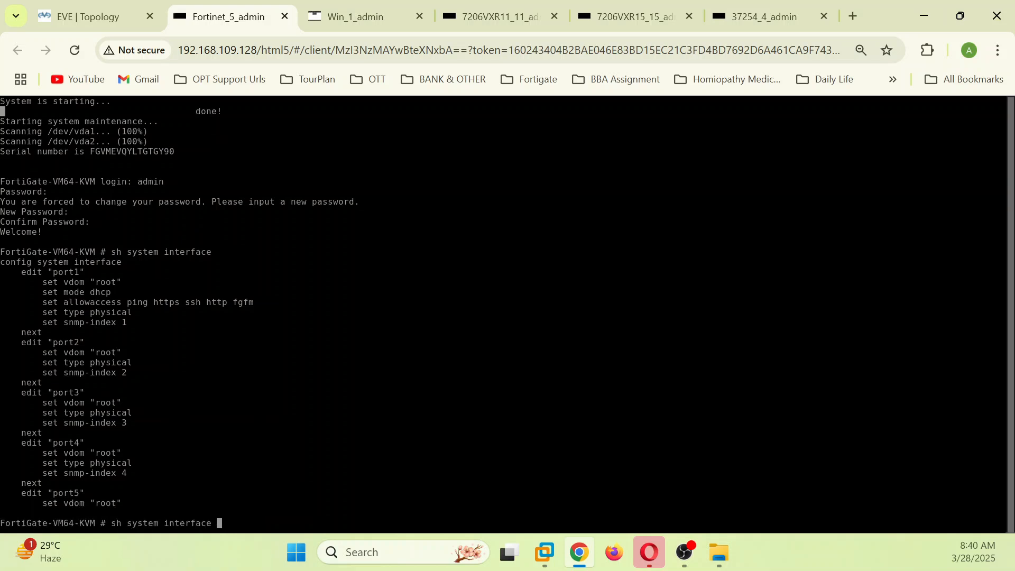
type("?")
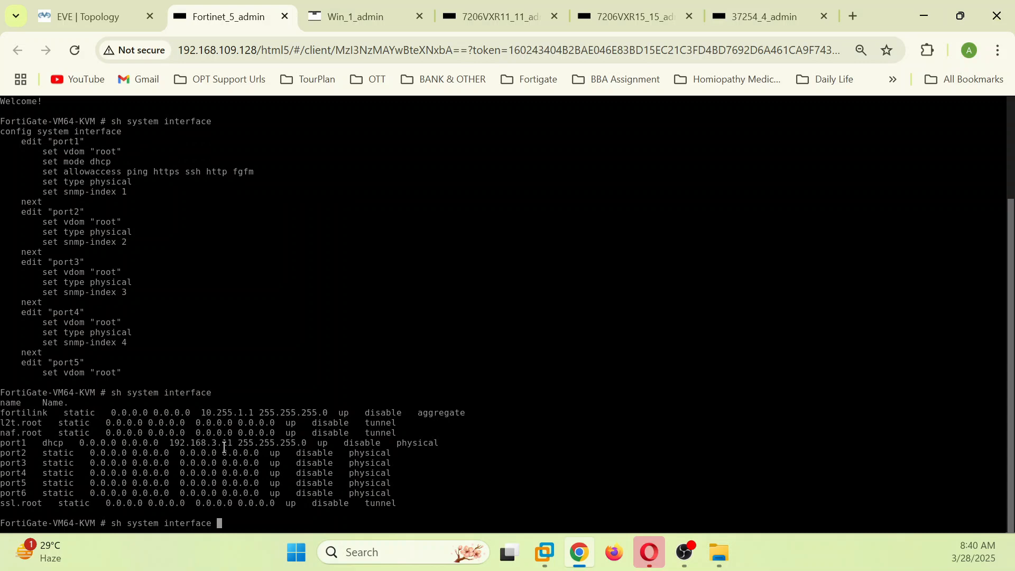
left_click_drag(169, 443, 232, 442)
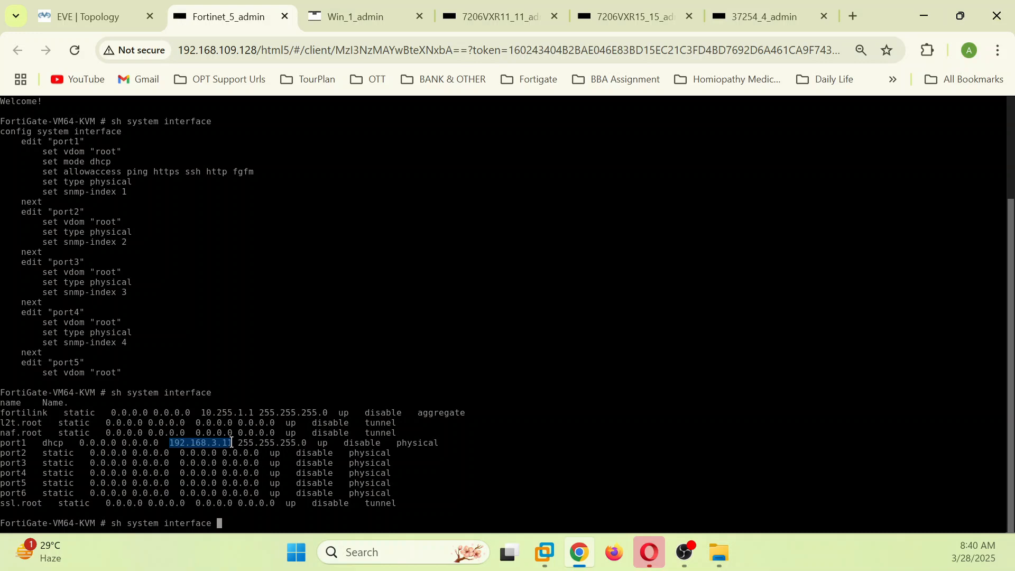
left_click(98, 16)
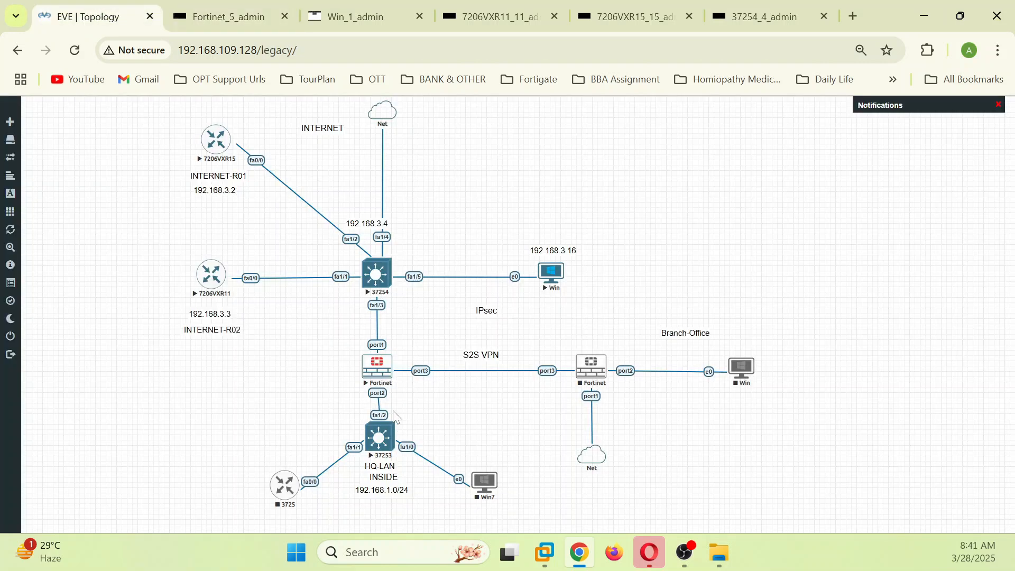
Step: Duplicate the 192.168.3.4 label, move it beside port1 and change it to 192.168.3.11
right_click(358, 226)
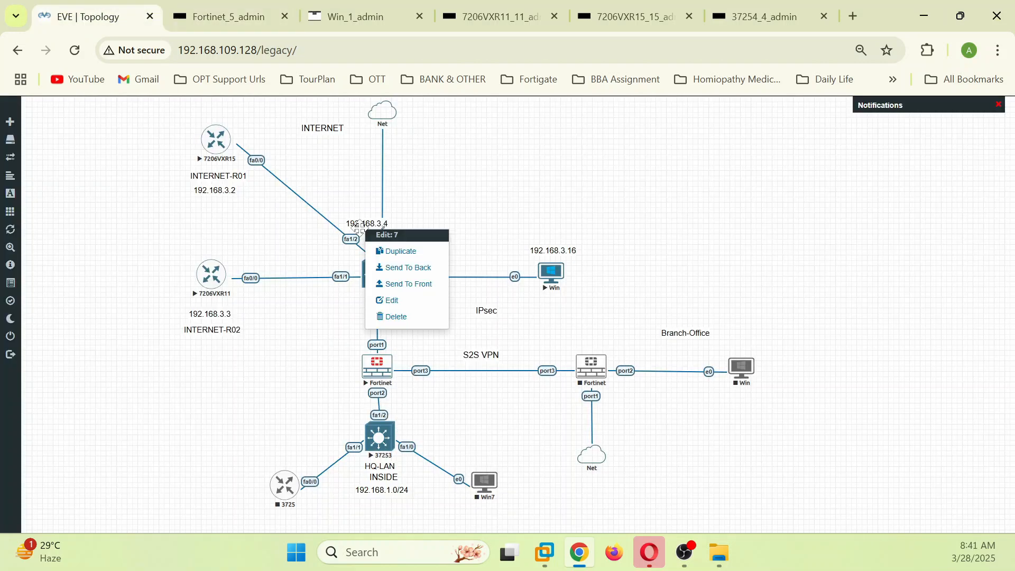
left_click(400, 251)
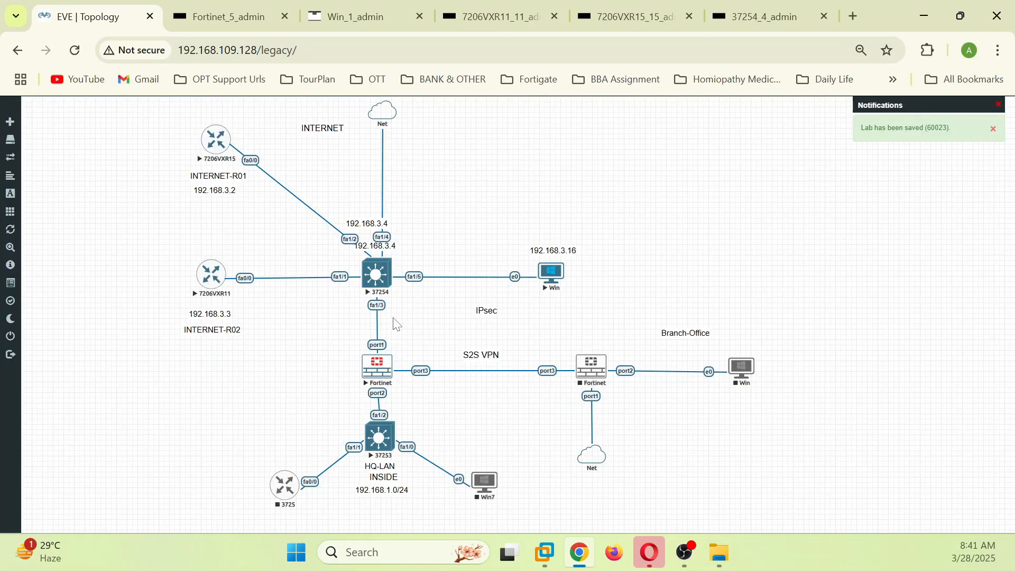
left_click_drag(370, 247, 374, 331)
double_click(382, 330)
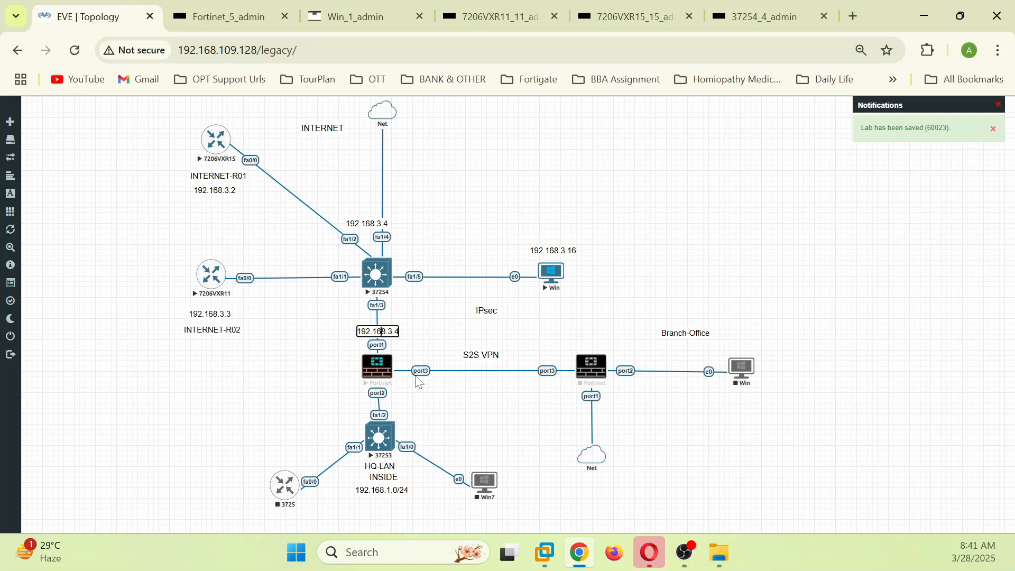
key("BackSpace")
type("11")
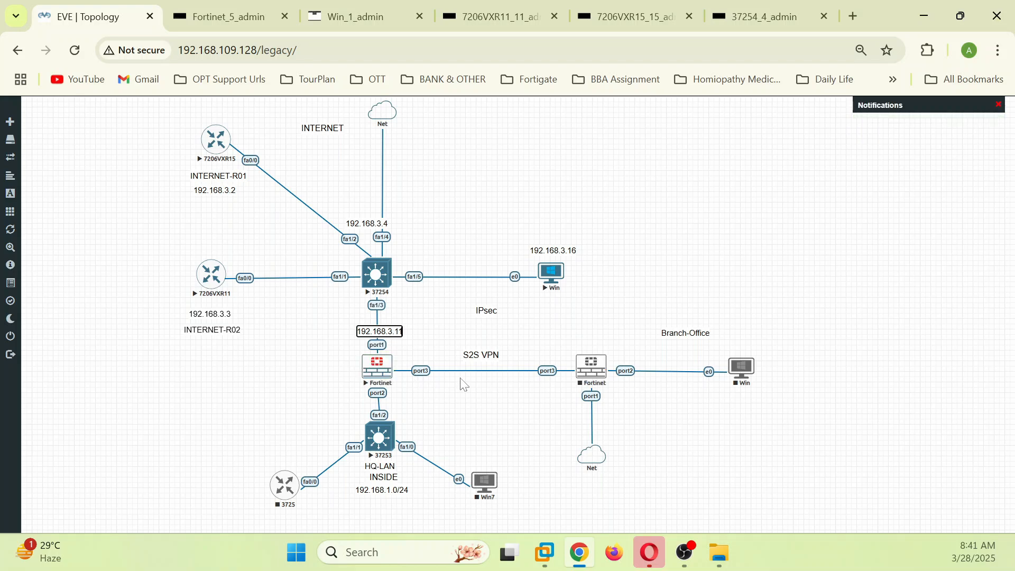
left_click(428, 317)
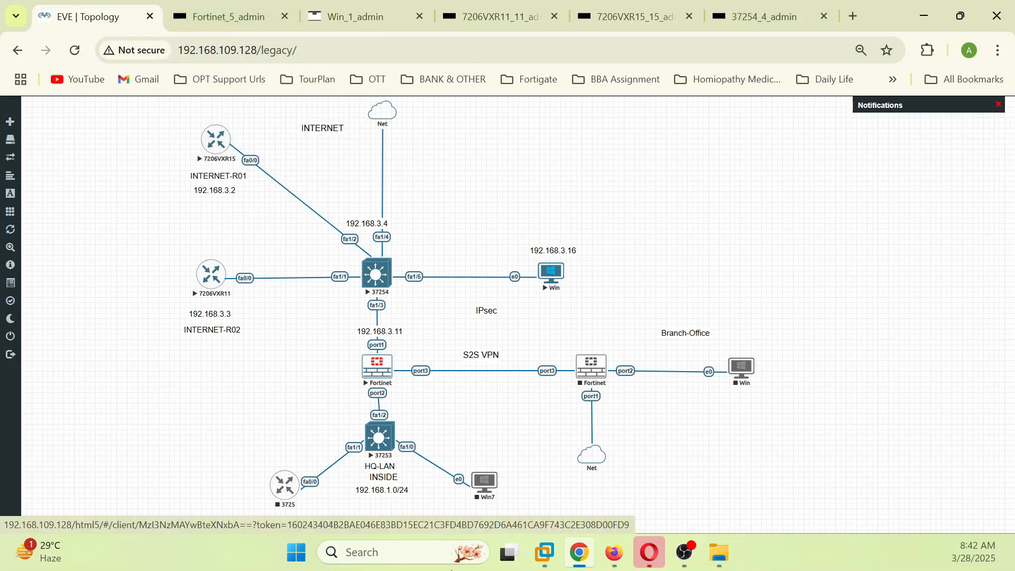
left_click(622, 552)
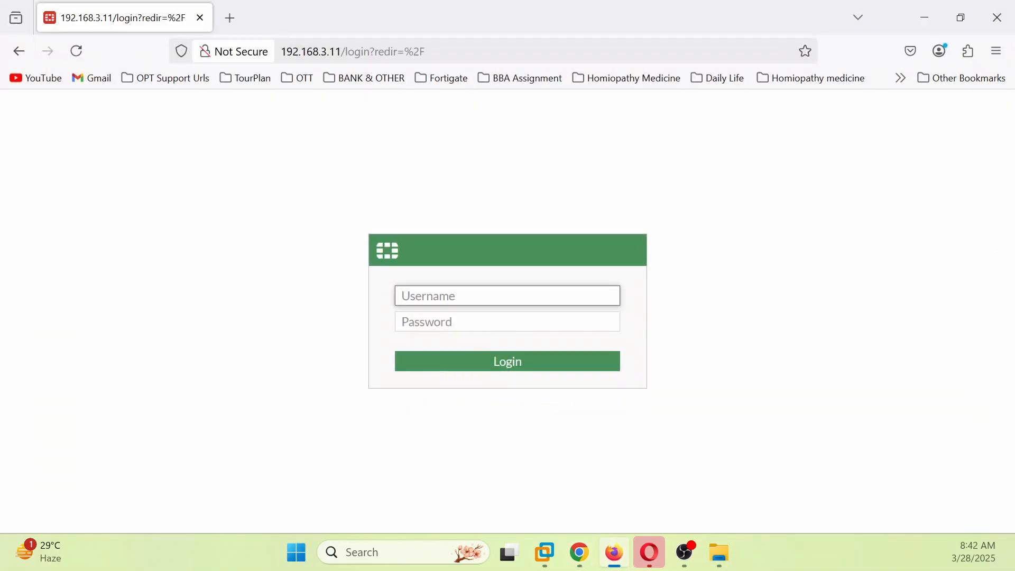
Step: Log in to the FortiGate web GUI as admin with its password and let Firefox save it
type("admin")
key("Tab")
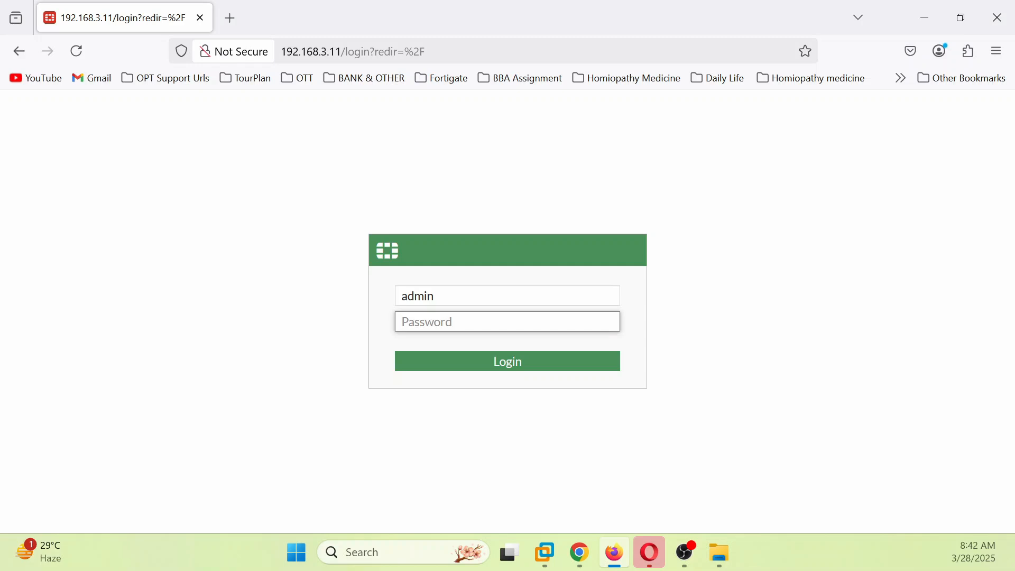
type("admin")
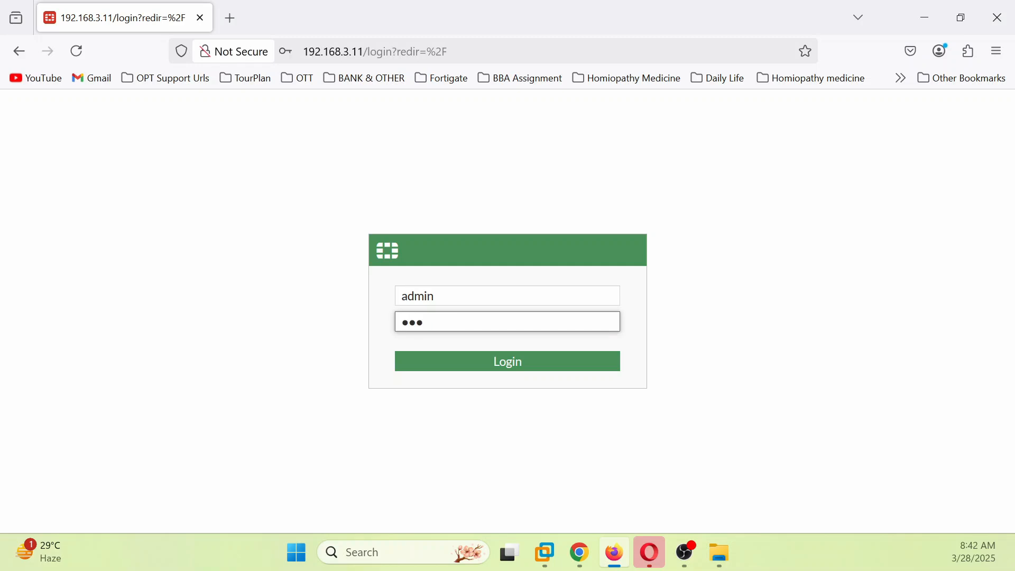
type("@123")
left_click(481, 362)
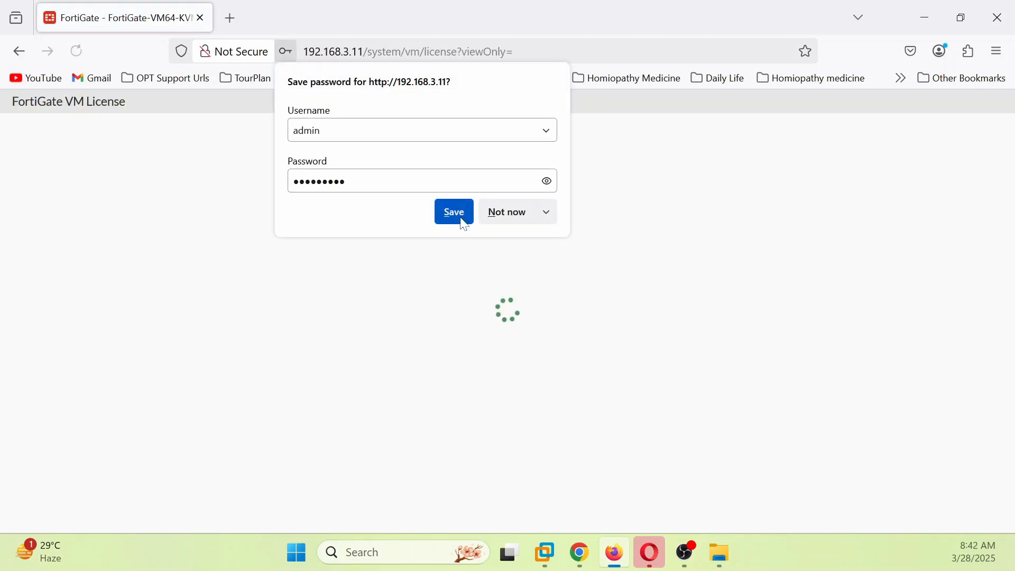
left_click(454, 213)
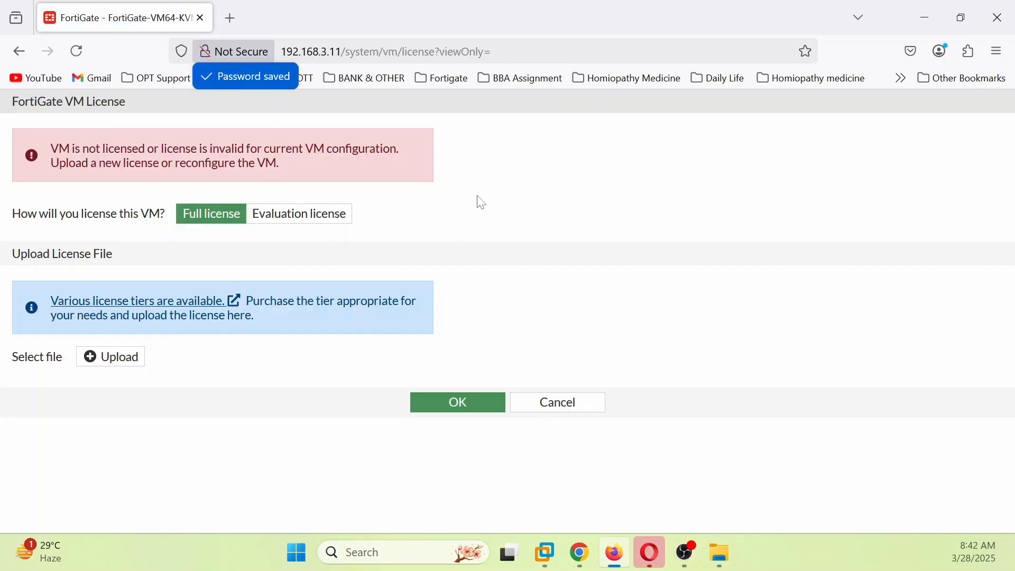
Step: Choose the Evaluation licence and start entering the FortiCare account email
left_click(296, 216)
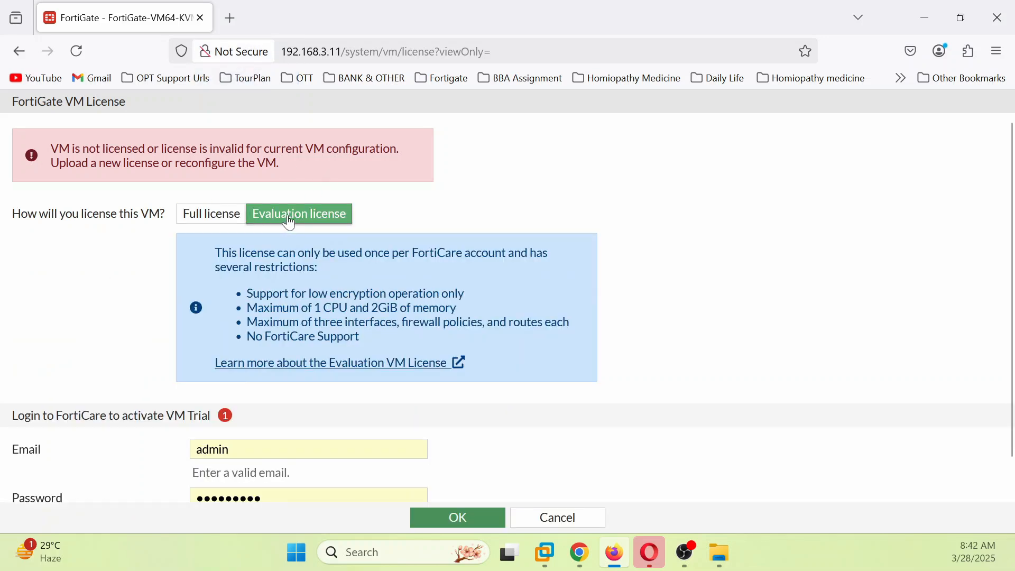
left_click(212, 214)
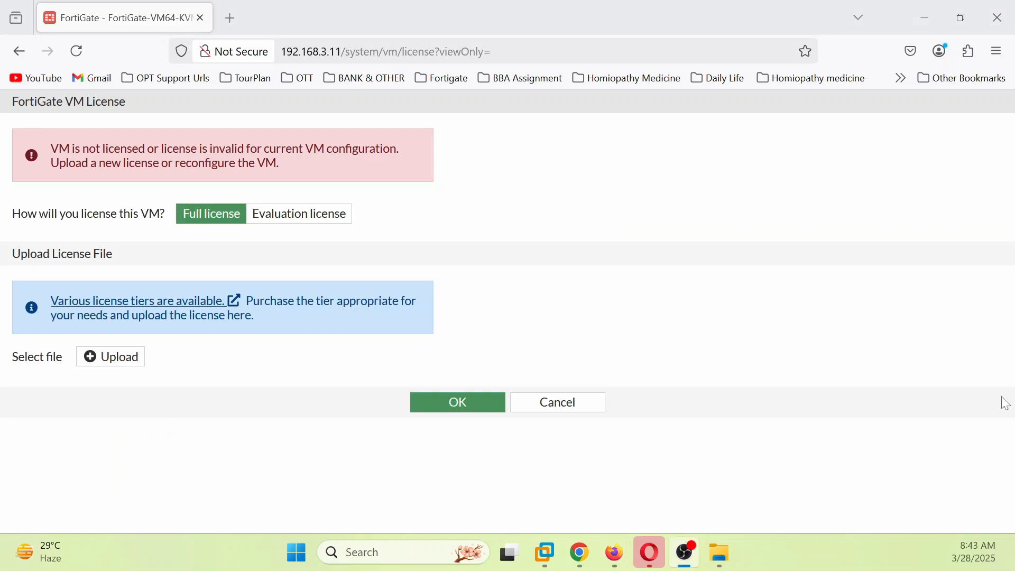
left_click(300, 214)
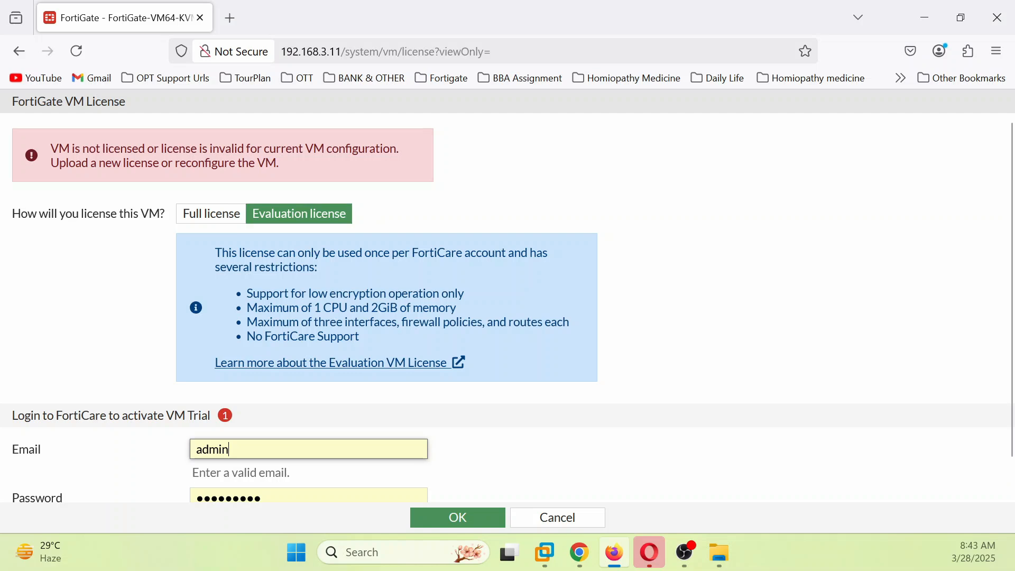
key("BackSpace")
key("BackSpace")
key("BackSpace")
key("BackSpace")
key("BackSpace")
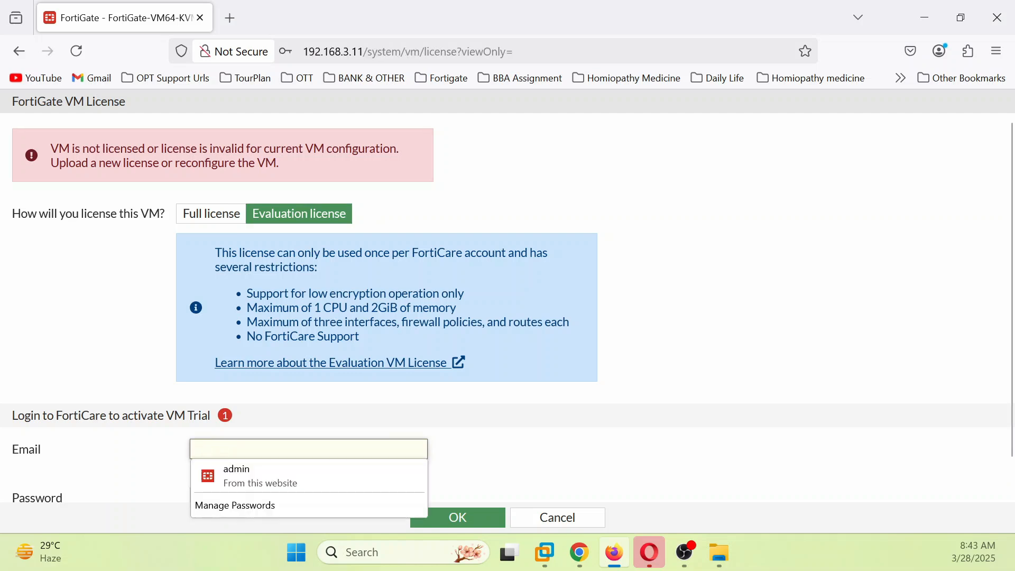
type("amitav")
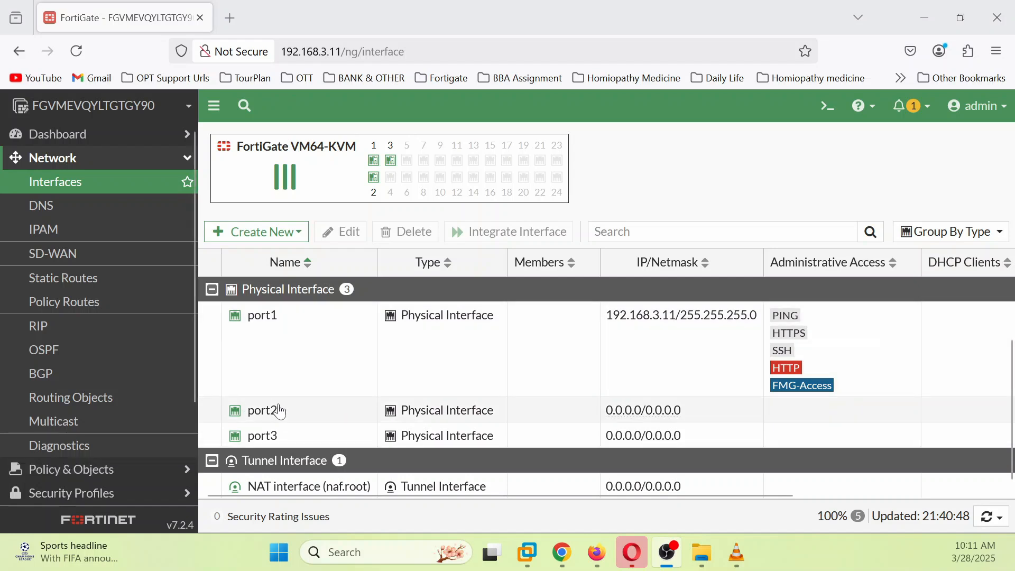
Step: Set port2 to Manual addressing with IP/Netmask 192.168.1.1/24
left_click(280, 412)
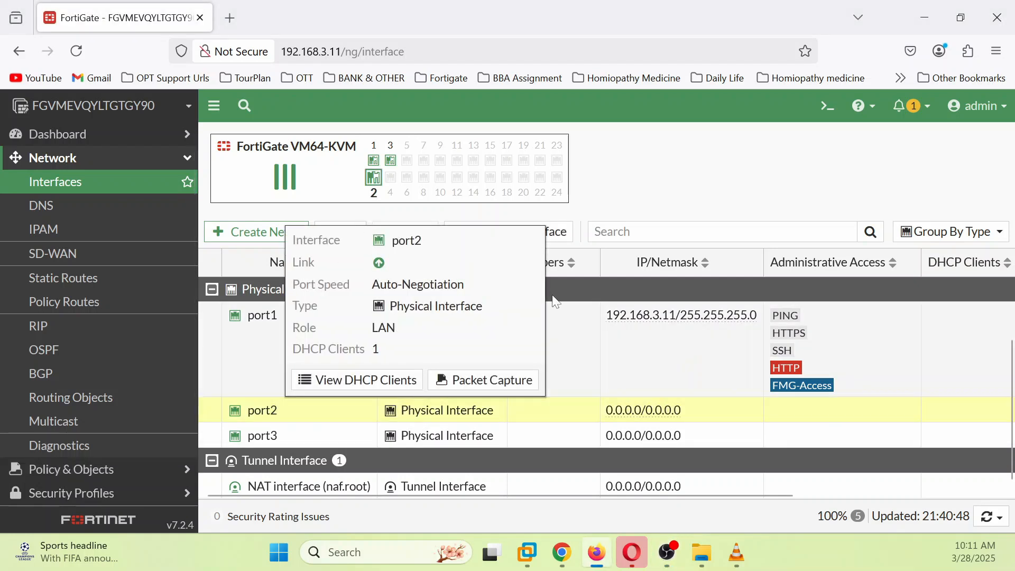
left_click(341, 231)
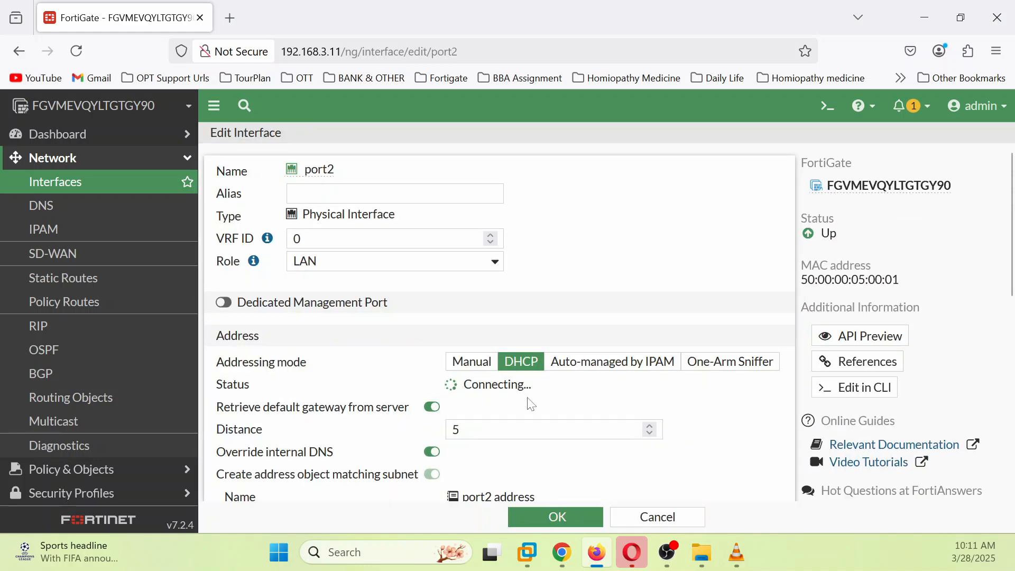
scroll(549, 399, "down", 2)
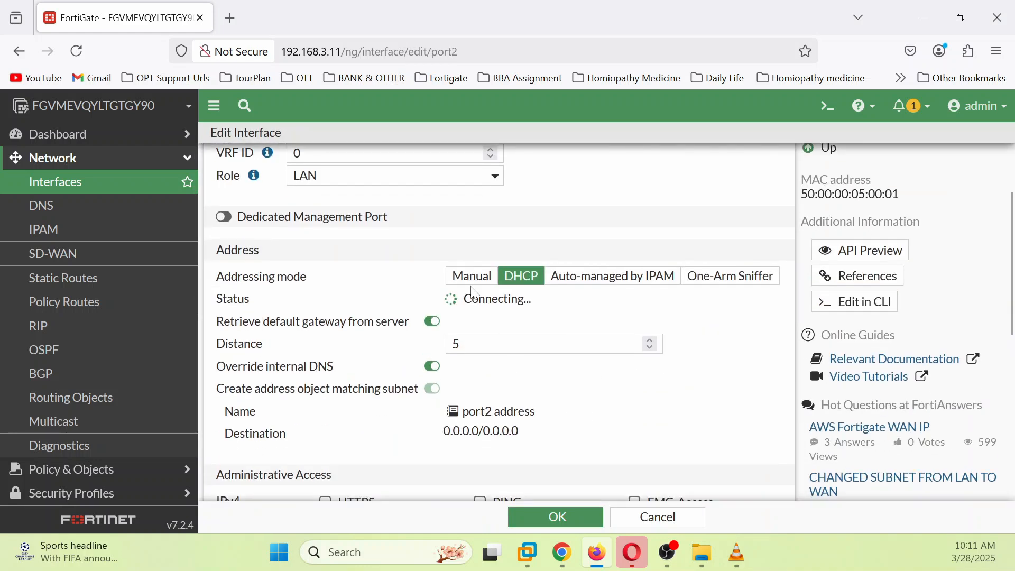
left_click(473, 276)
left_click(529, 300)
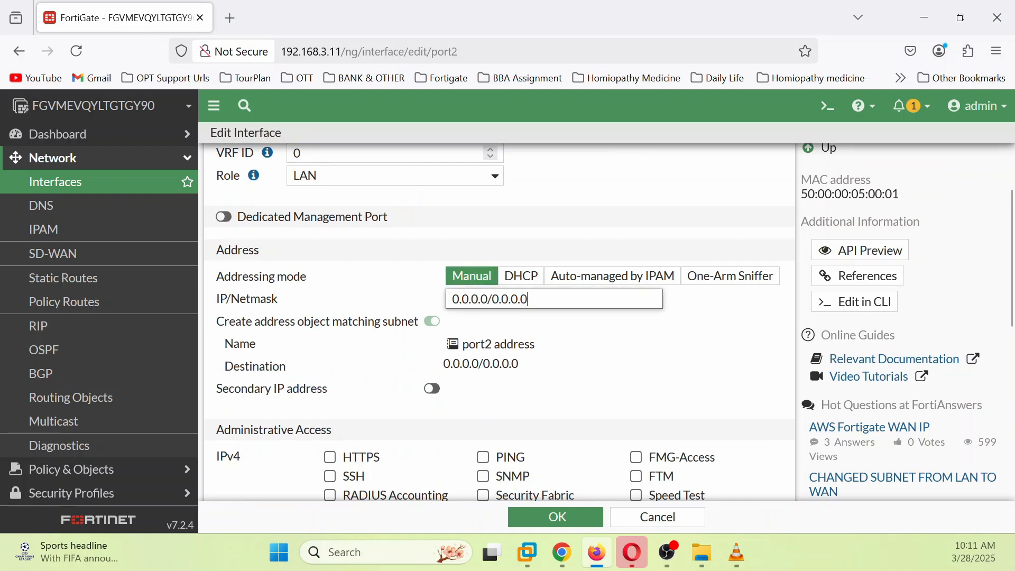
left_click_drag(529, 299, 414, 290)
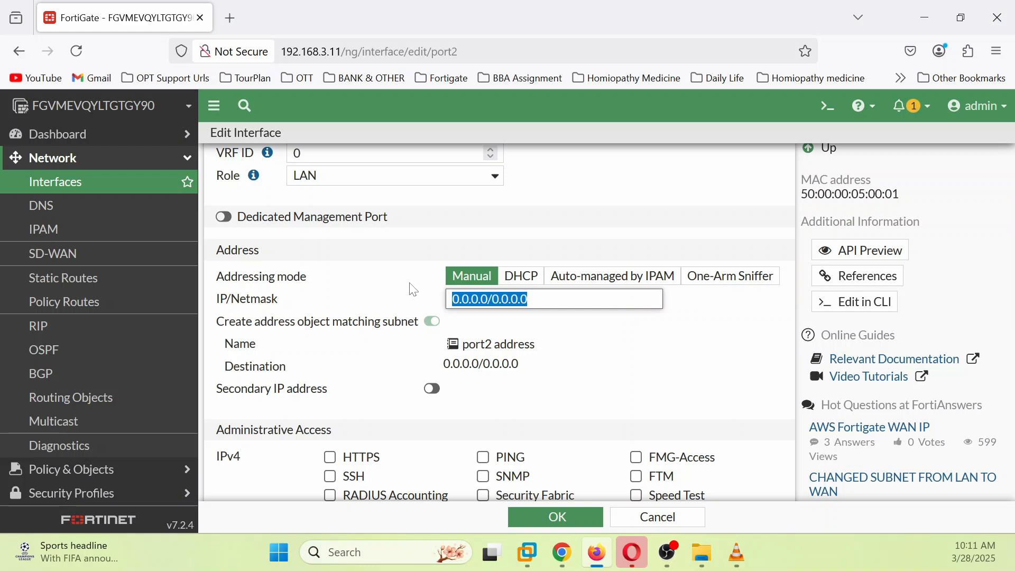
type("192.1")
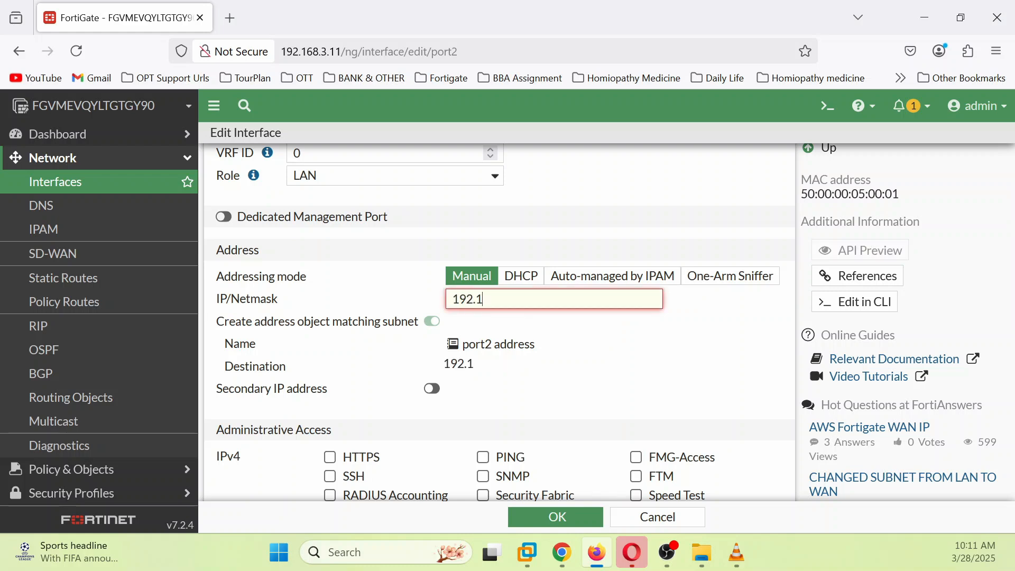
type("68.1.1/24")
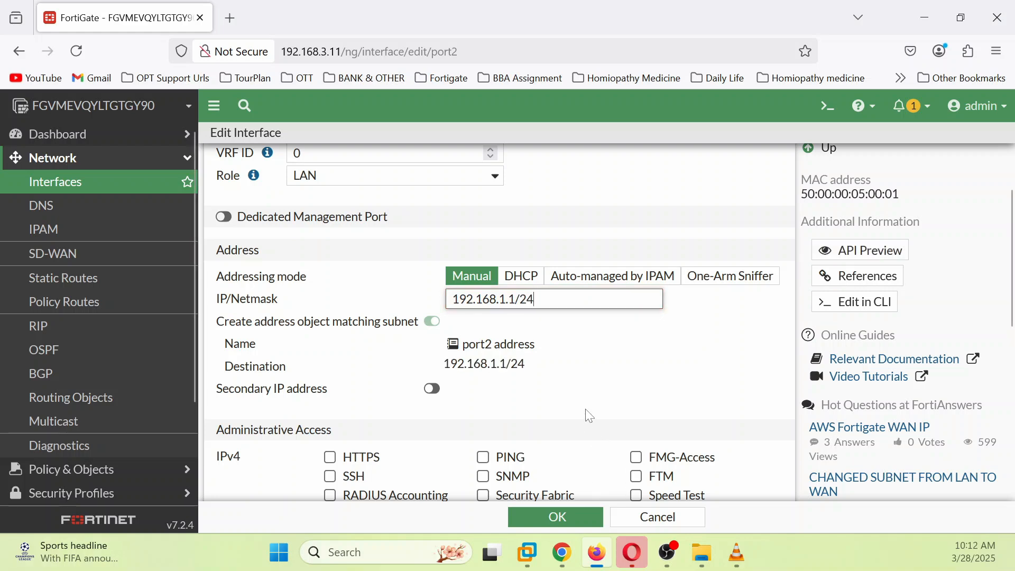
Step: Enable port2's DHCP server with address range 192.168.1.100 to 192.168.1.110
scroll(360, 402, "down", 3)
scroll(351, 408, "down", 2)
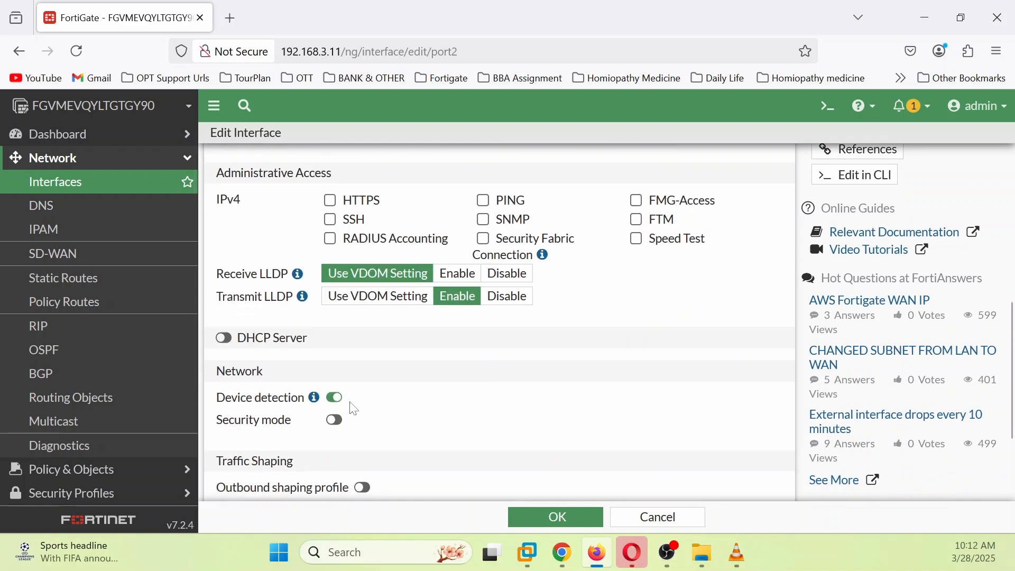
left_click(224, 338)
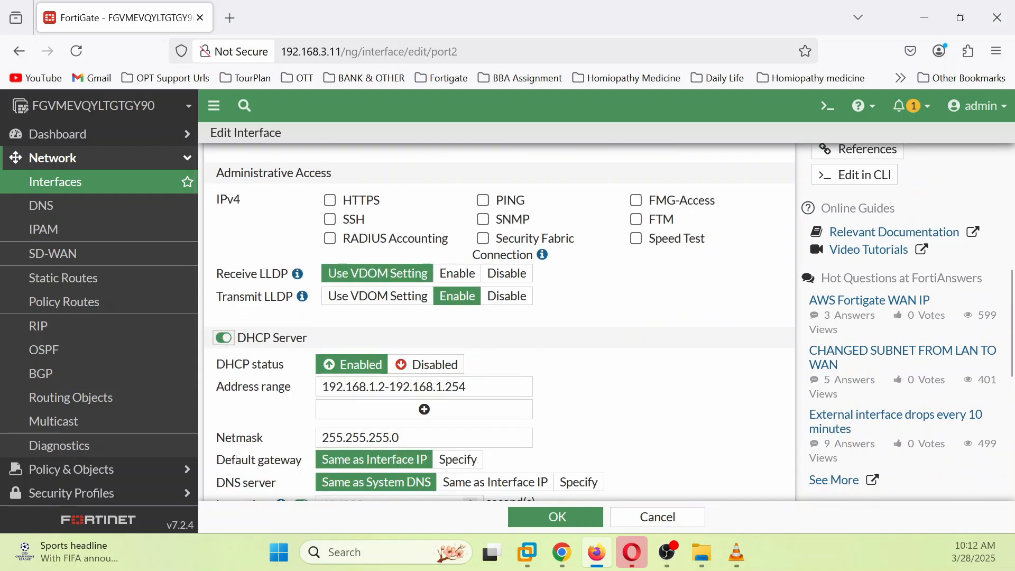
left_click(468, 387)
left_click_drag(466, 387, 445, 388)
left_click(390, 387)
key("BackSpace")
type("100")
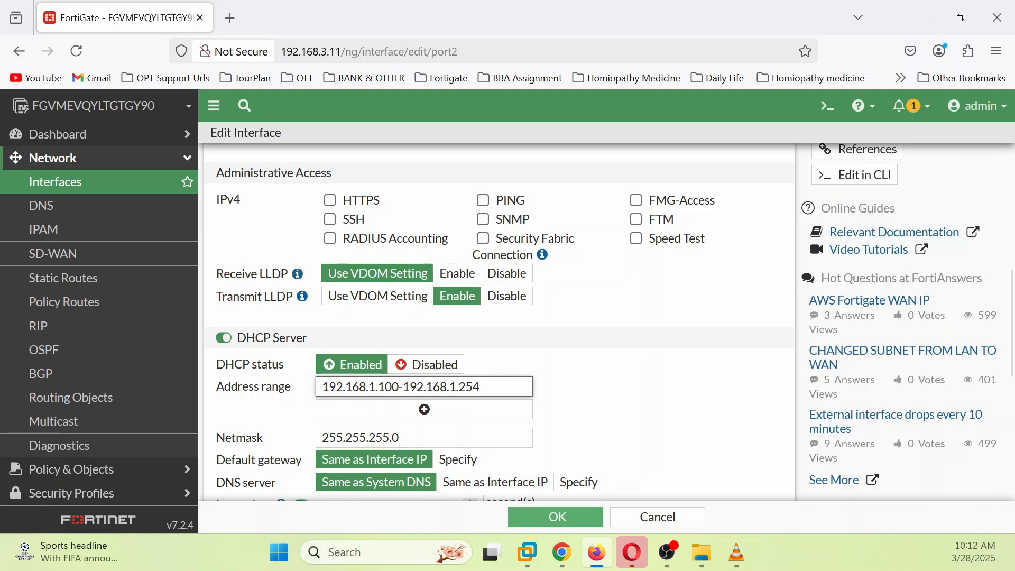
key("BackSpace")
key("BackSpace")
key("BackSpace")
type("110")
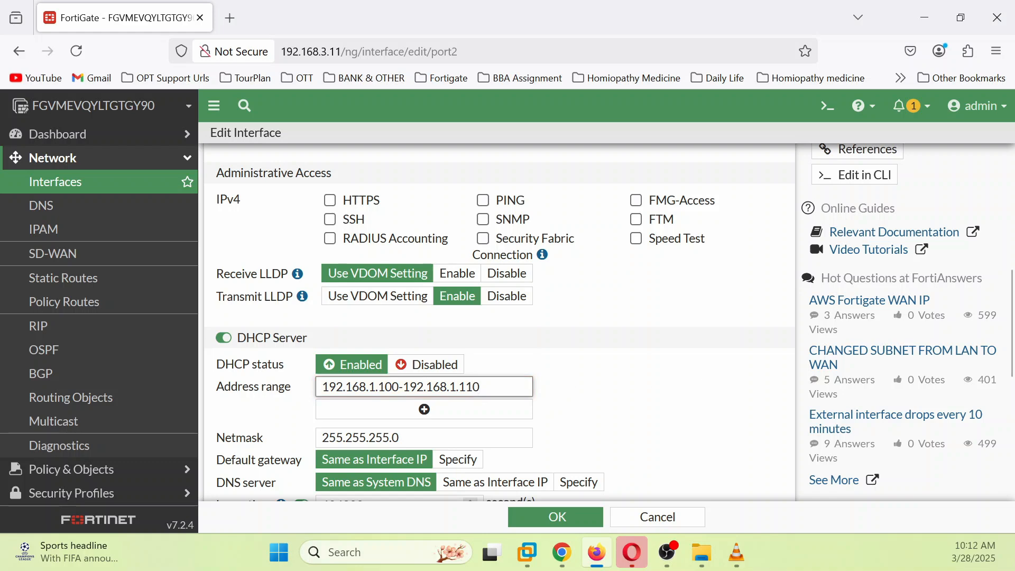
Step: Specify the DHCP default gateway and DNS server 8.8.8.8, then save port2's settings
left_click(458, 460)
scroll(599, 421, "down", 5)
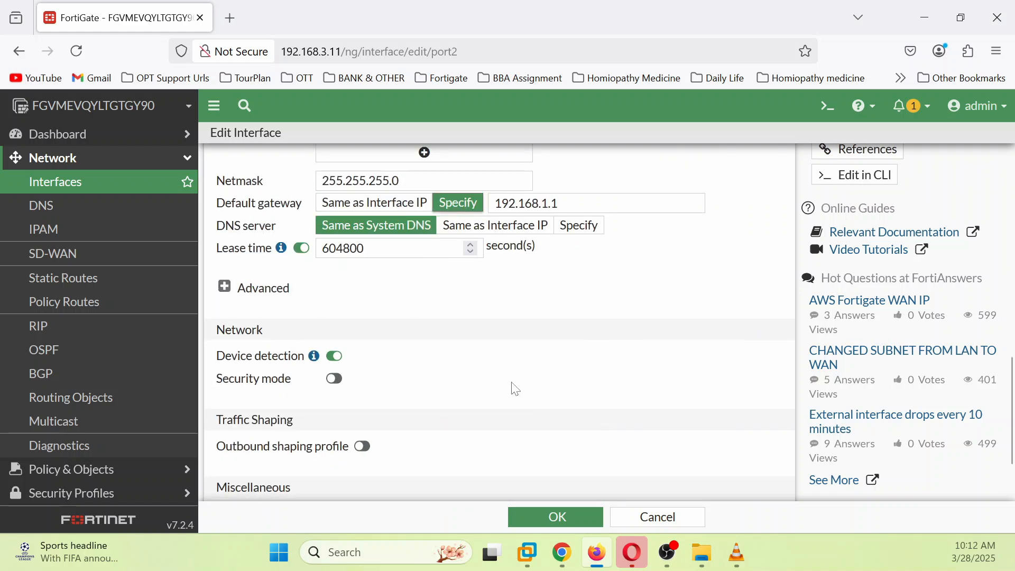
left_click(563, 233)
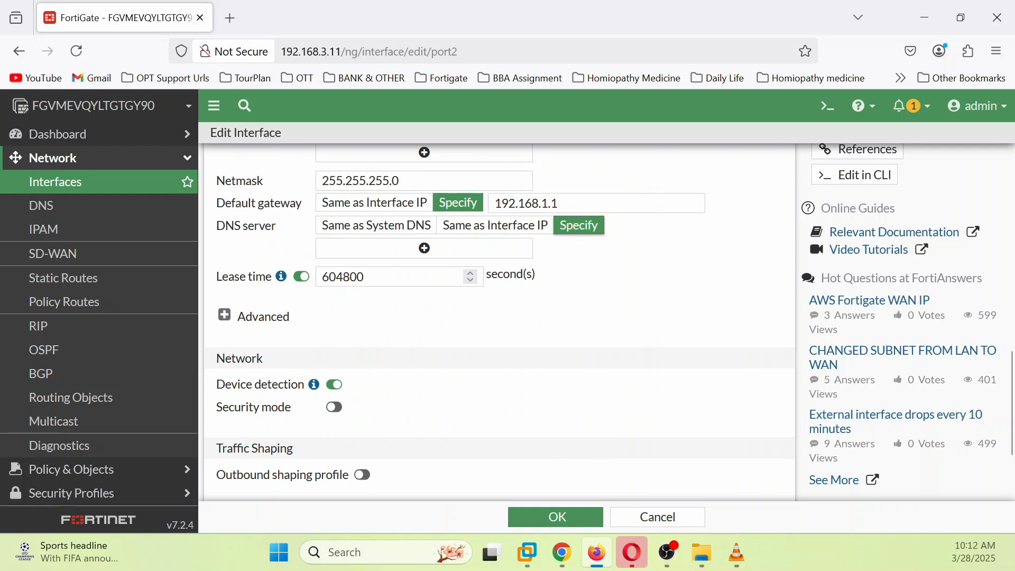
left_click(416, 250)
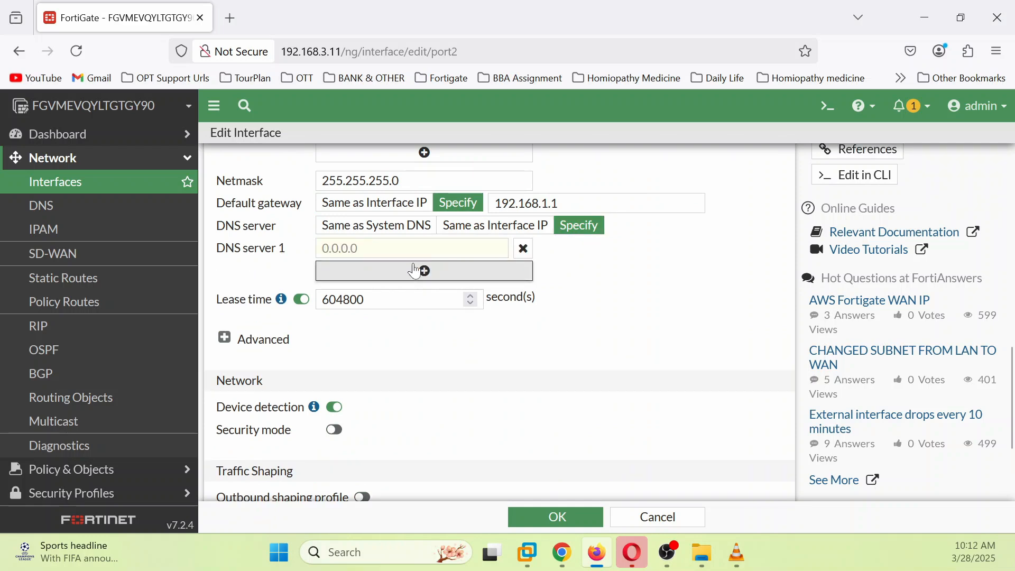
left_click(400, 249)
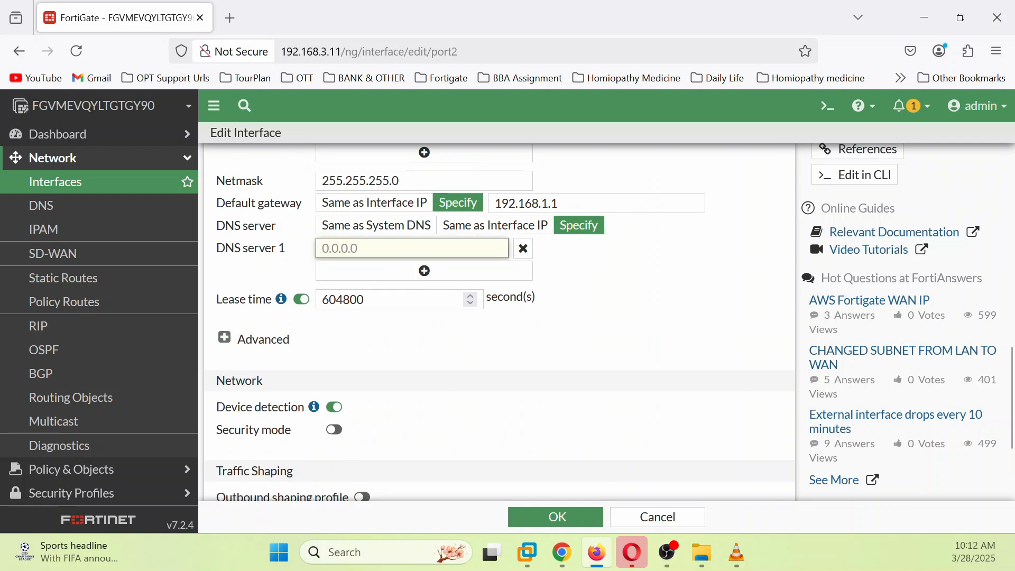
type("8.8.8.8")
scroll(446, 462, "down", 3)
left_click(576, 521)
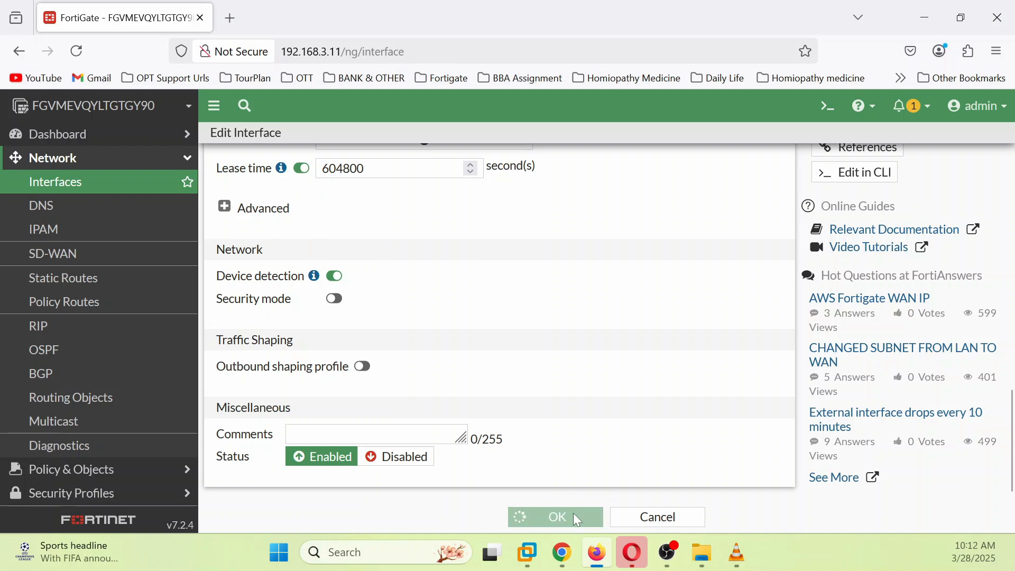
scroll(707, 444, "down", 2)
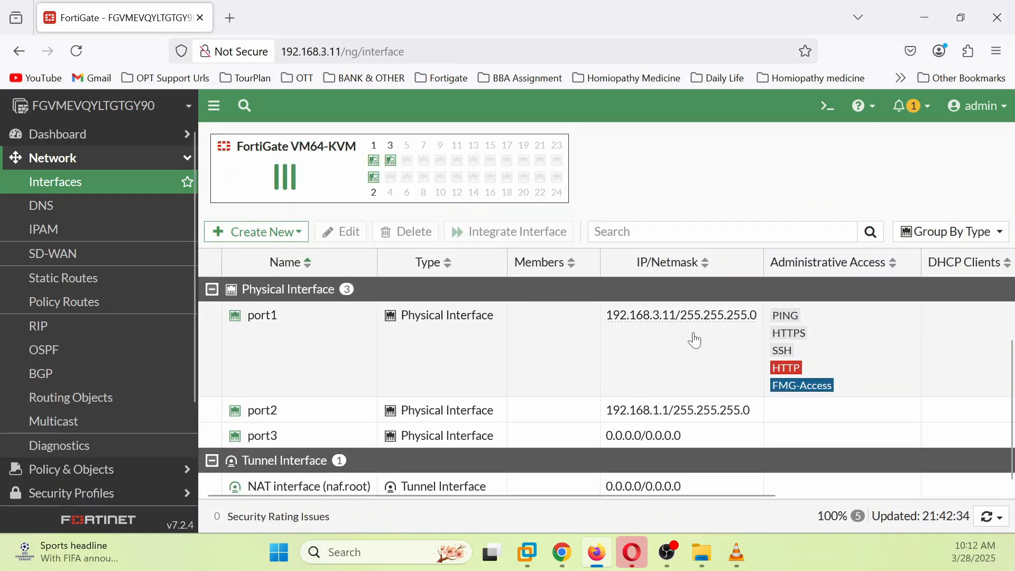
Step: Show the DHCP server configuration with 'sh system dhcp server' in the CLI console
left_click(830, 108)
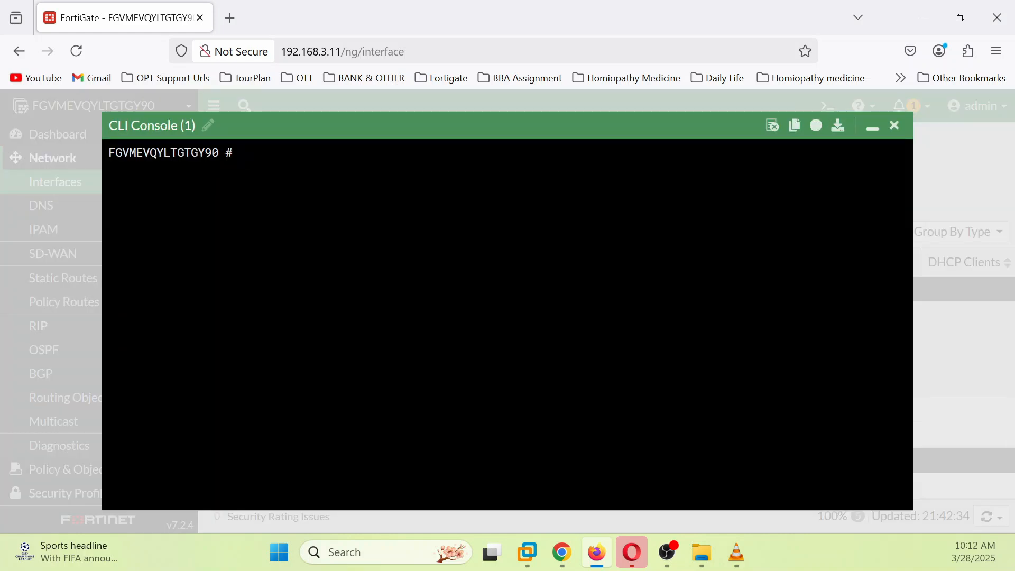
type("sh system dh")
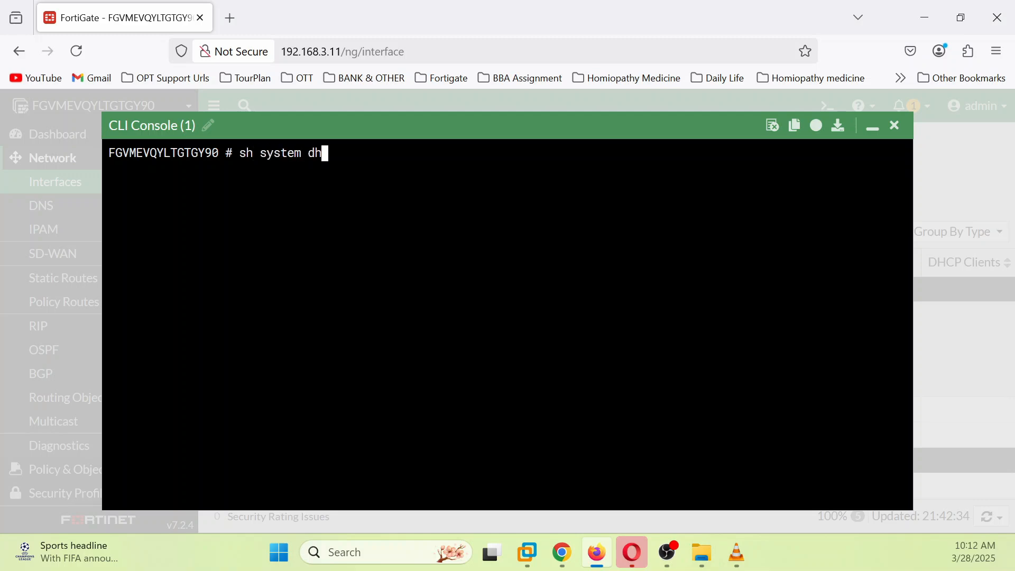
type("cp server")
key("Return")
key("Return")
key("Return")
key("Return")
key("Return")
key("Return")
key("Return")
key("Return")
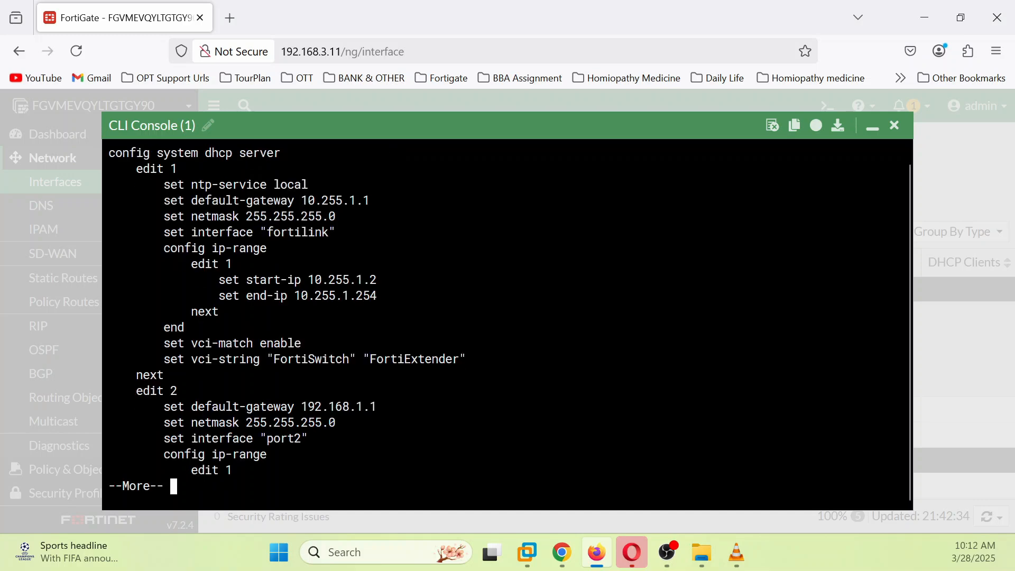
key("Return")
key("Return")
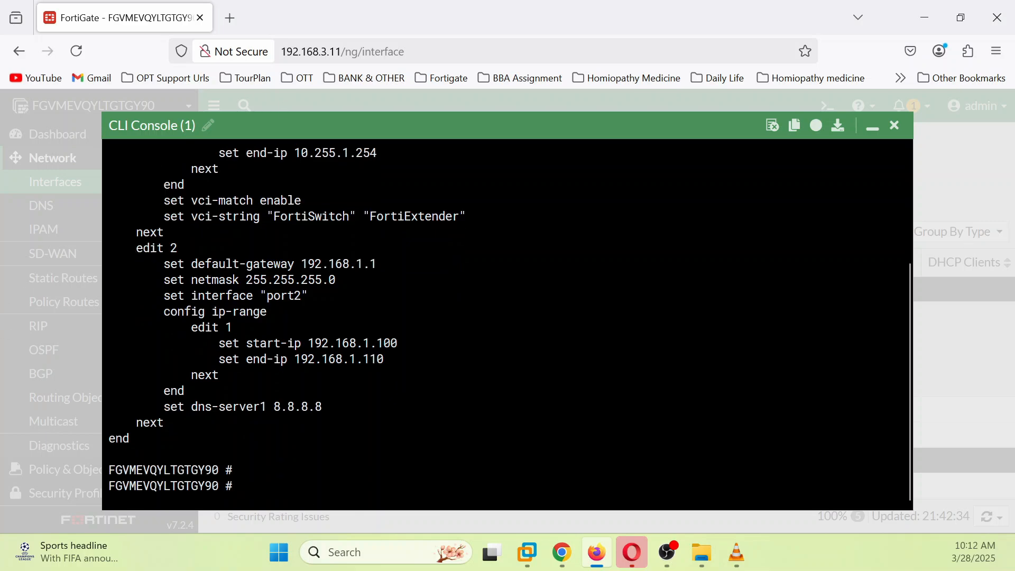
scroll(508, 317, "up", 3)
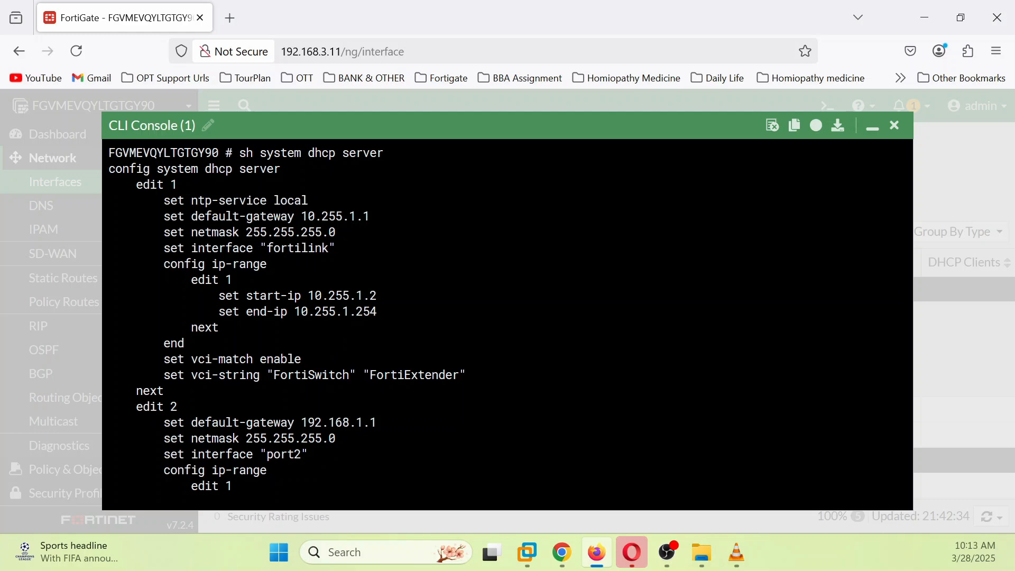
scroll(507, 318, "down", 2)
scroll(507, 317, "down", 2)
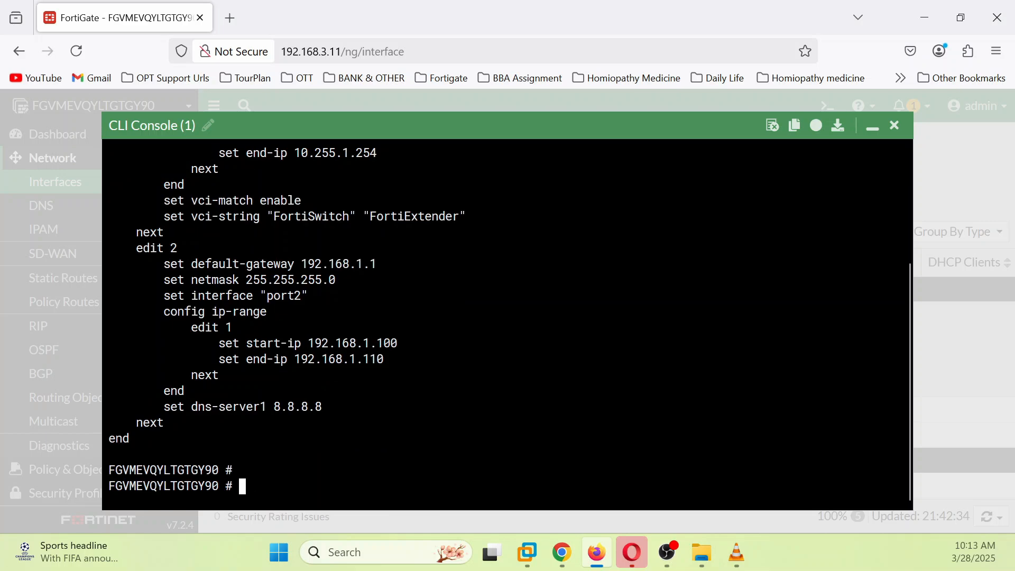
Step: List current DHCP leases with 'execute dhcp lease-list', which returns none
type("execute")
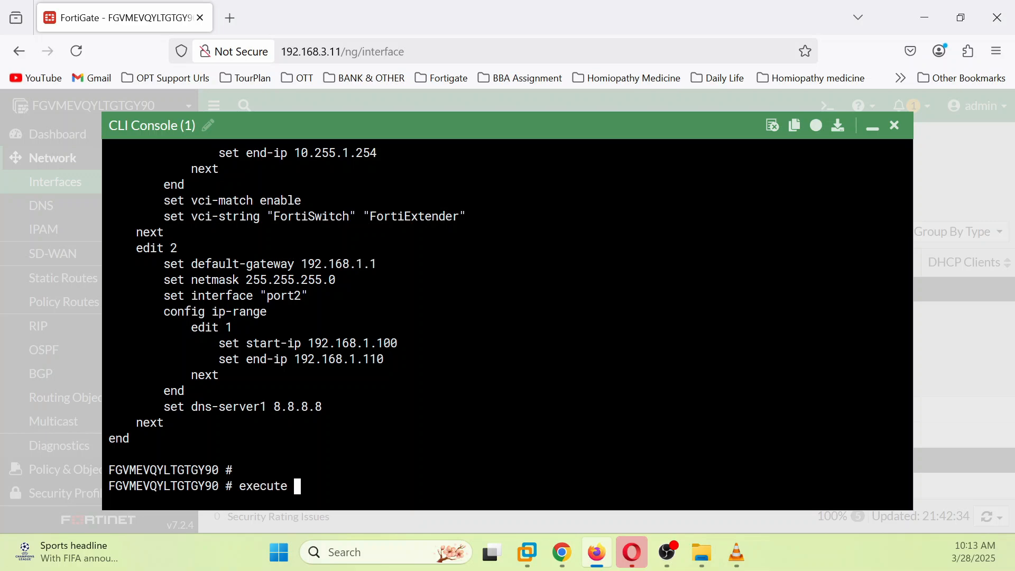
type(" dhcp lease-clear")
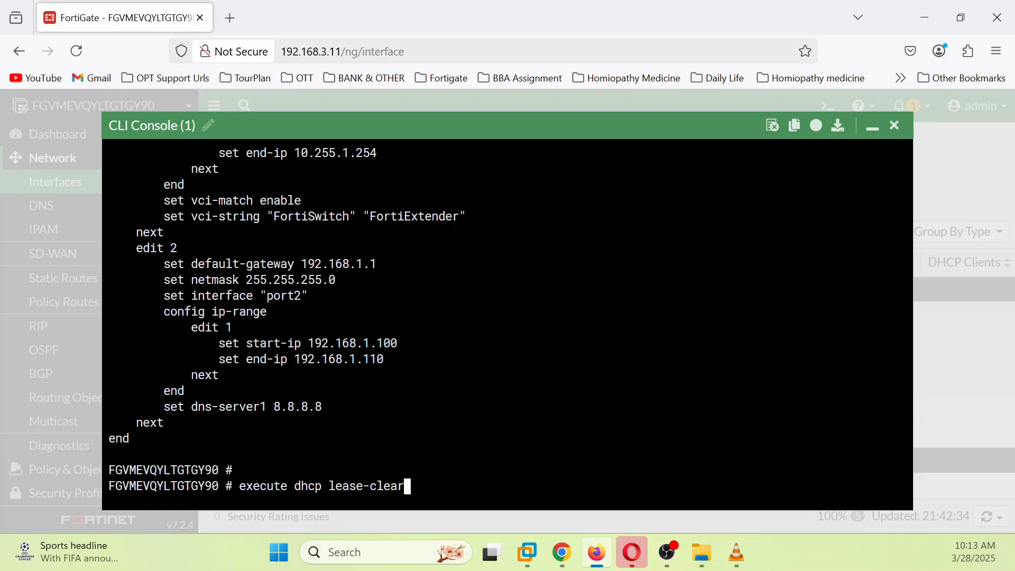
key("Tab")
key("Return")
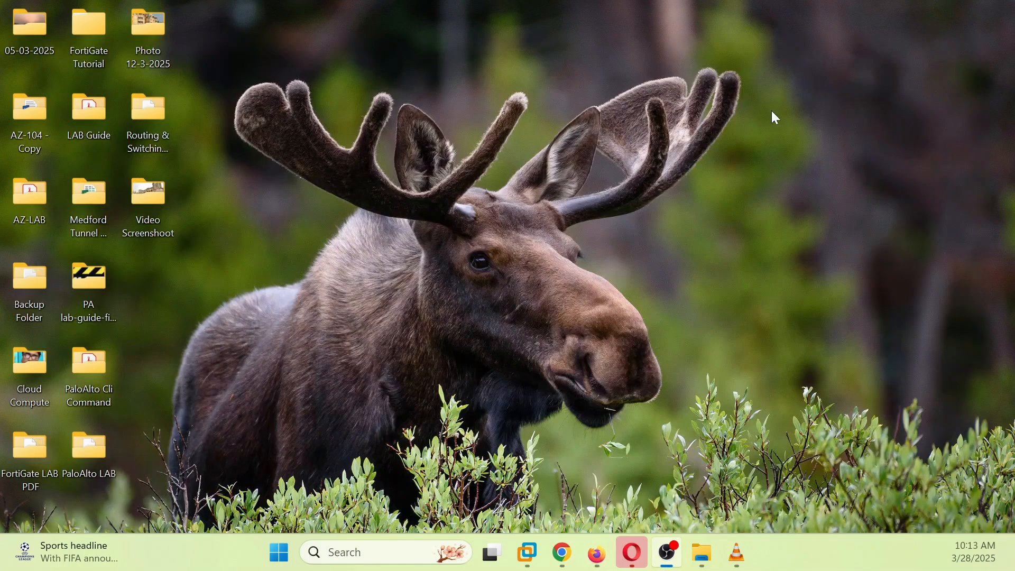
Step: Leave the FortiGate window for the EVE topology and move on to the Win7 node's console
left_click(924, 21)
left_click(602, 551)
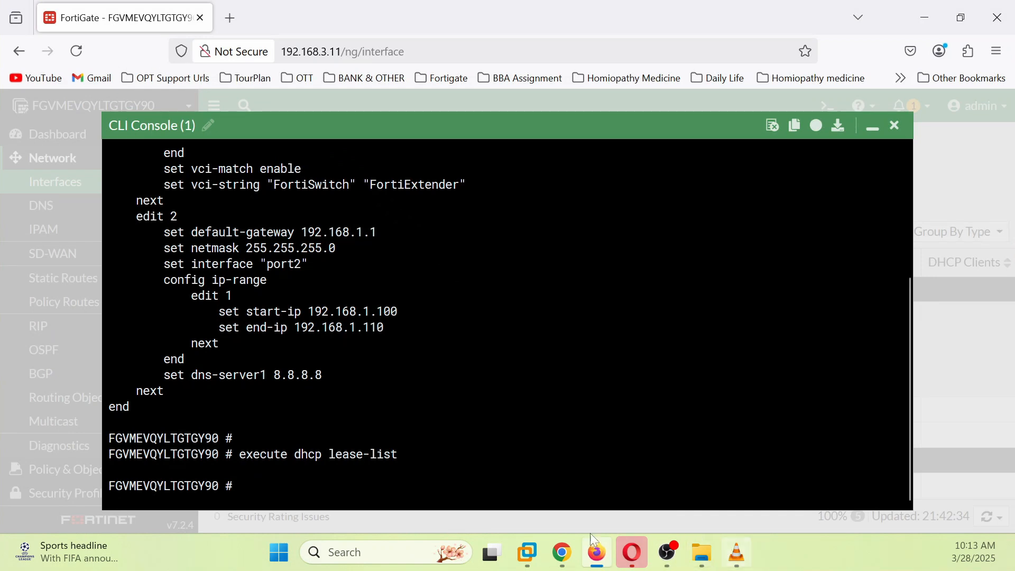
mouse_move(563, 552)
left_click(521, 423)
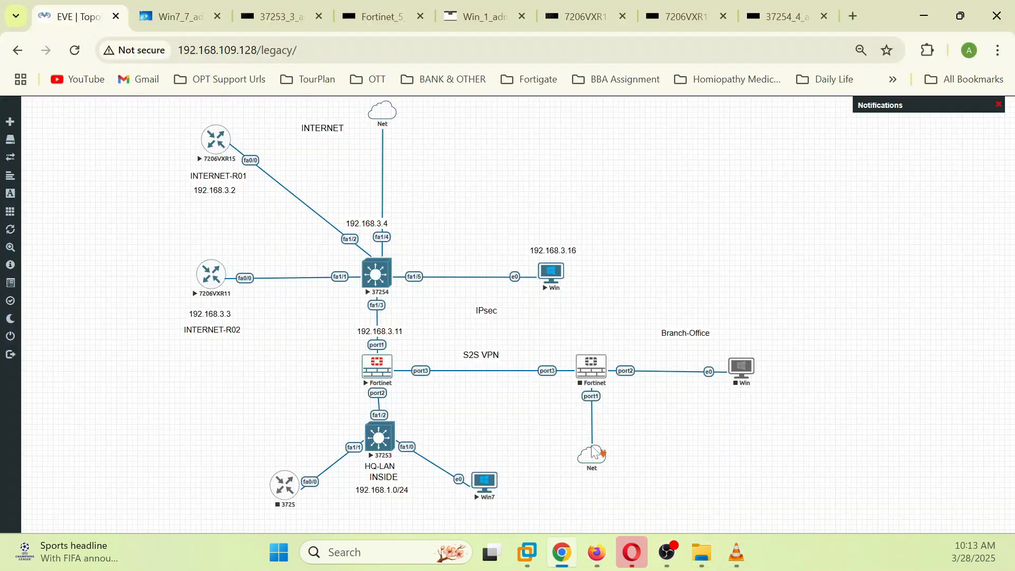
right_click(492, 484)
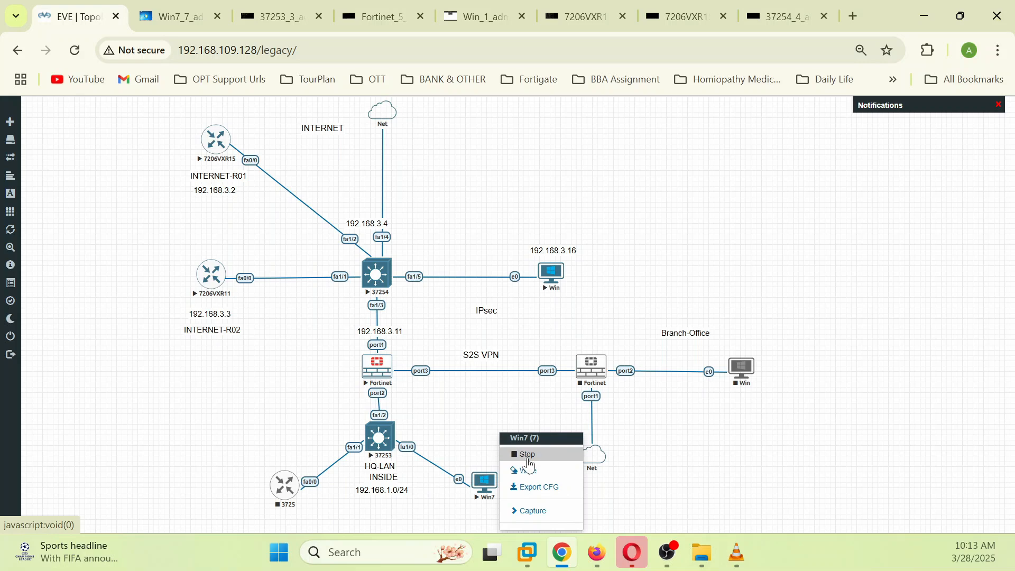
left_click(170, 16)
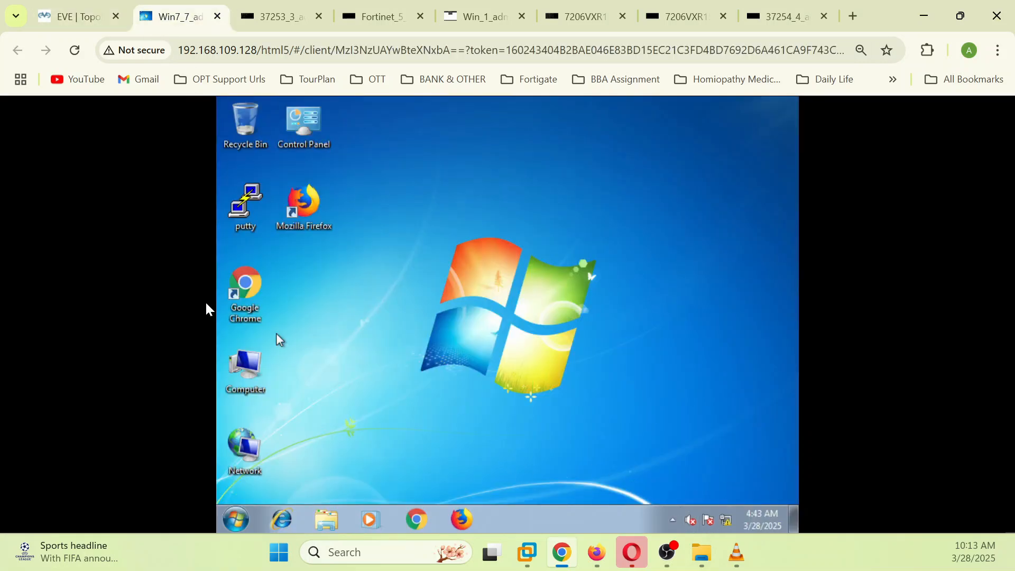
Step: Disable and re-enable Win7's Local Area Connection from the Network and Sharing Center adapter settings
right_click(726, 522)
left_click(704, 515)
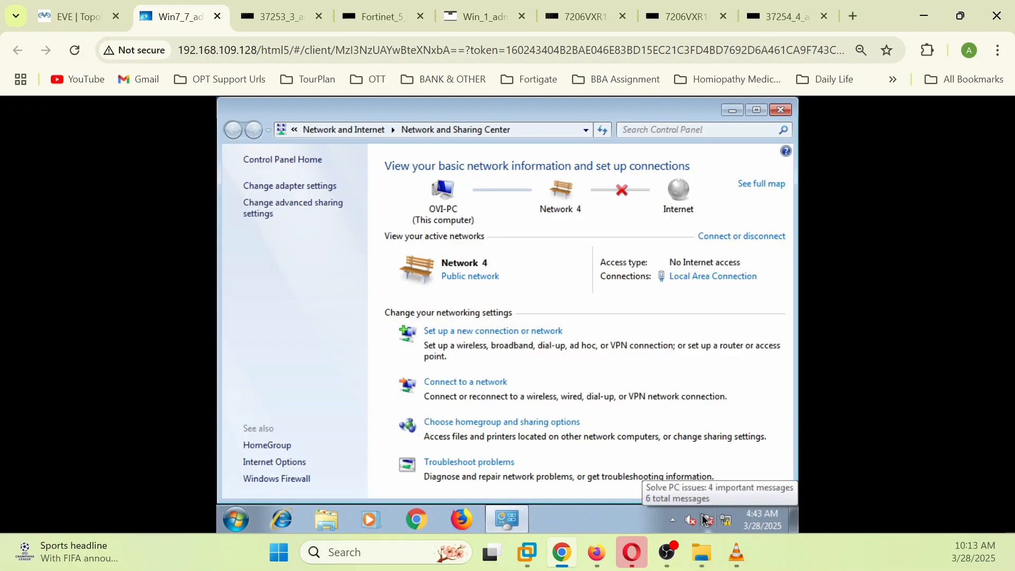
left_click(319, 182)
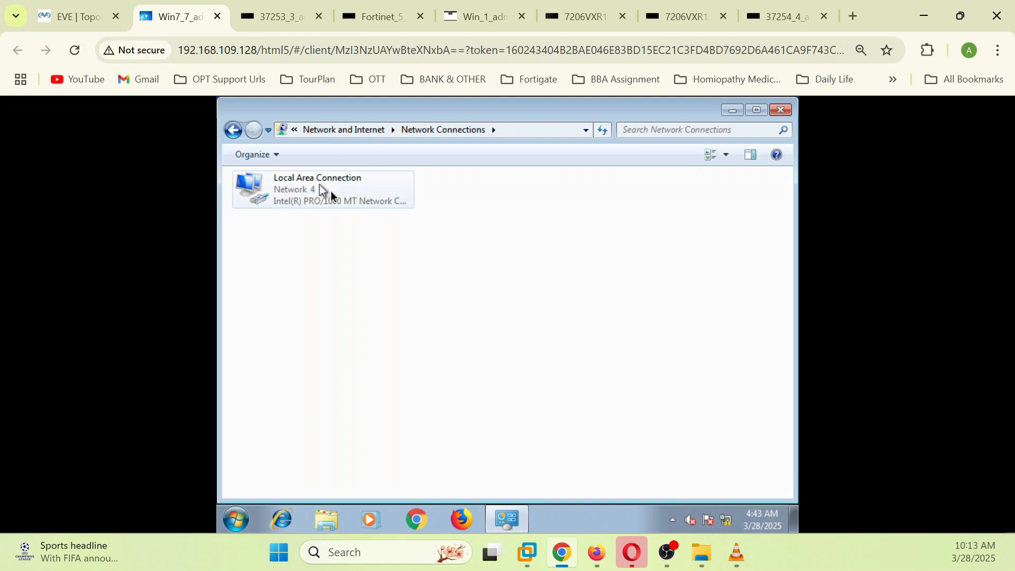
right_click(346, 193)
mouse_move(371, 206)
right_click(302, 203)
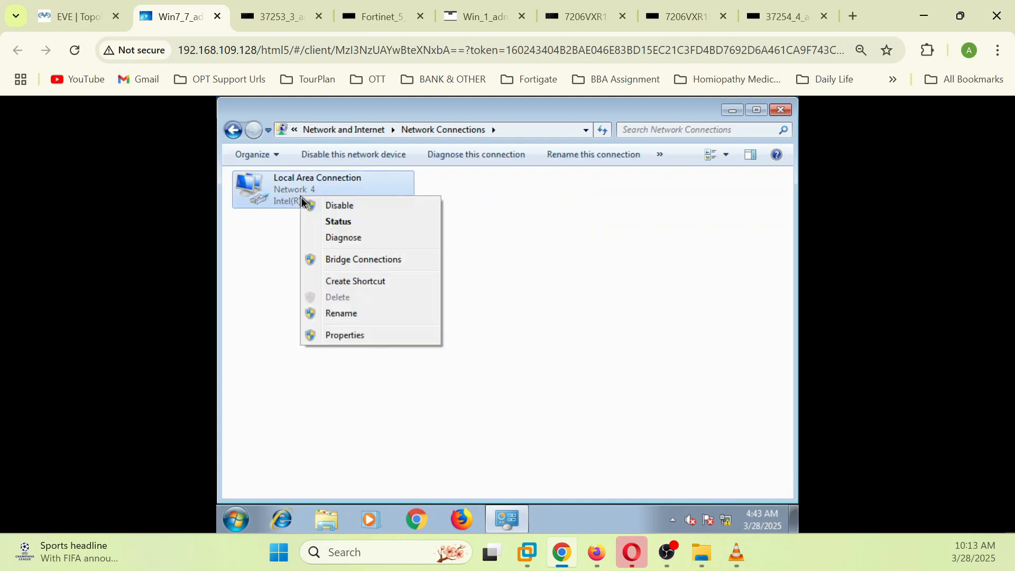
left_click(333, 209)
right_click(313, 199)
left_click(337, 207)
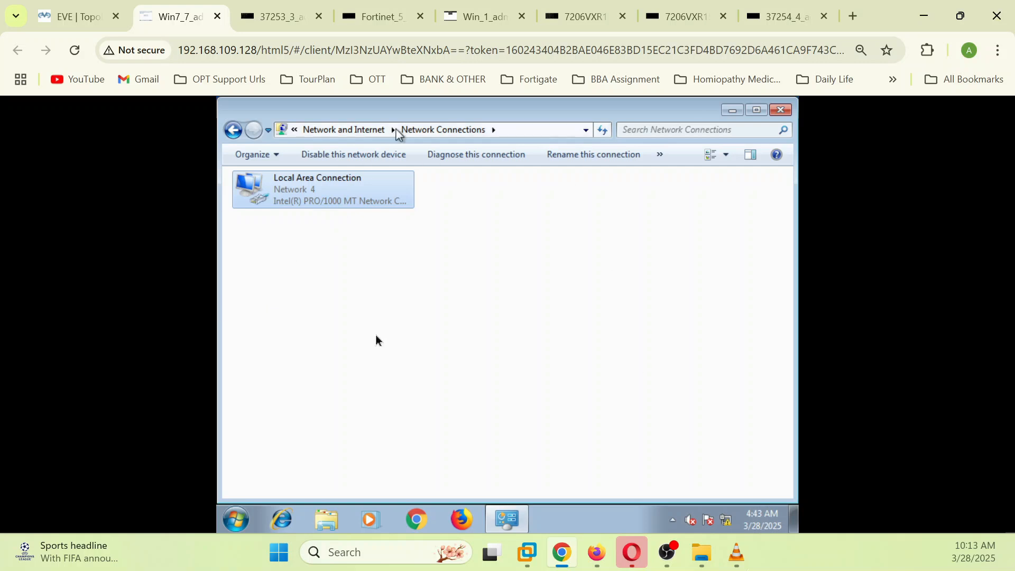
left_click(237, 524)
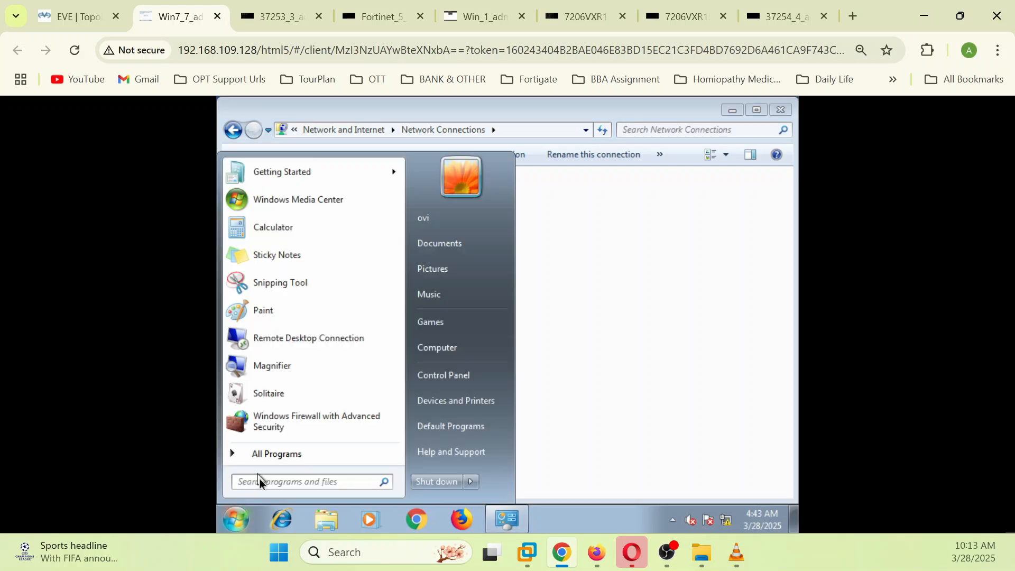
Step: Run ipconfig and ipconfig /all in cmd, confirming lease 192.168.1.100, gateway 192.168.1.1, DNS 8.8.8.8
type("cmd")
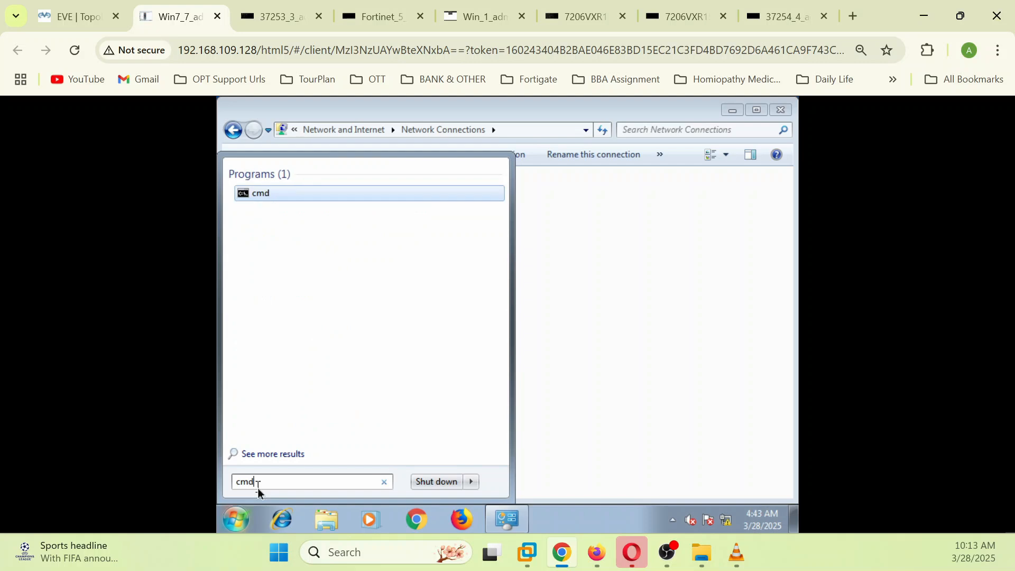
key("Return")
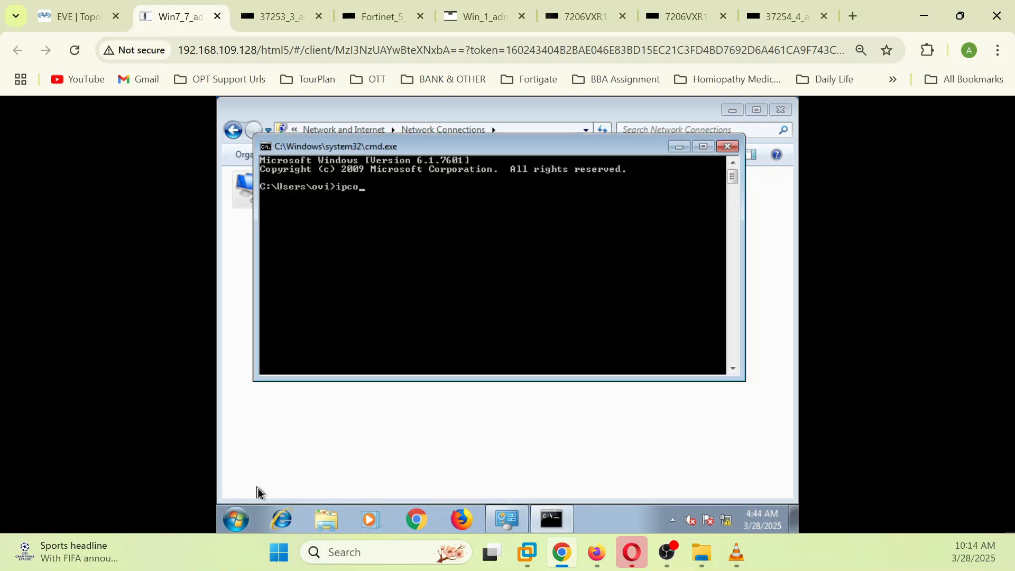
type("ipconfig")
key("Return")
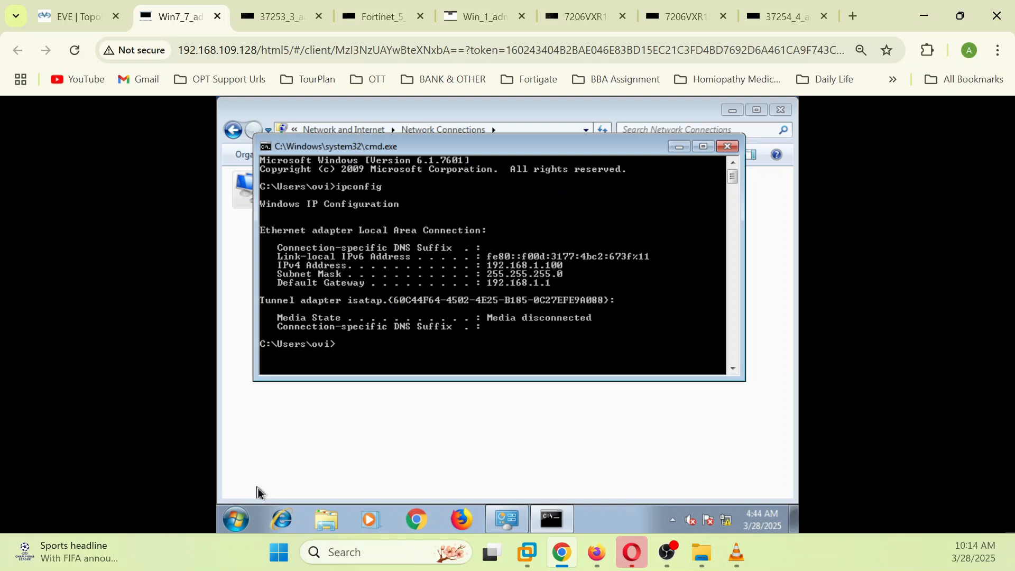
key("Up")
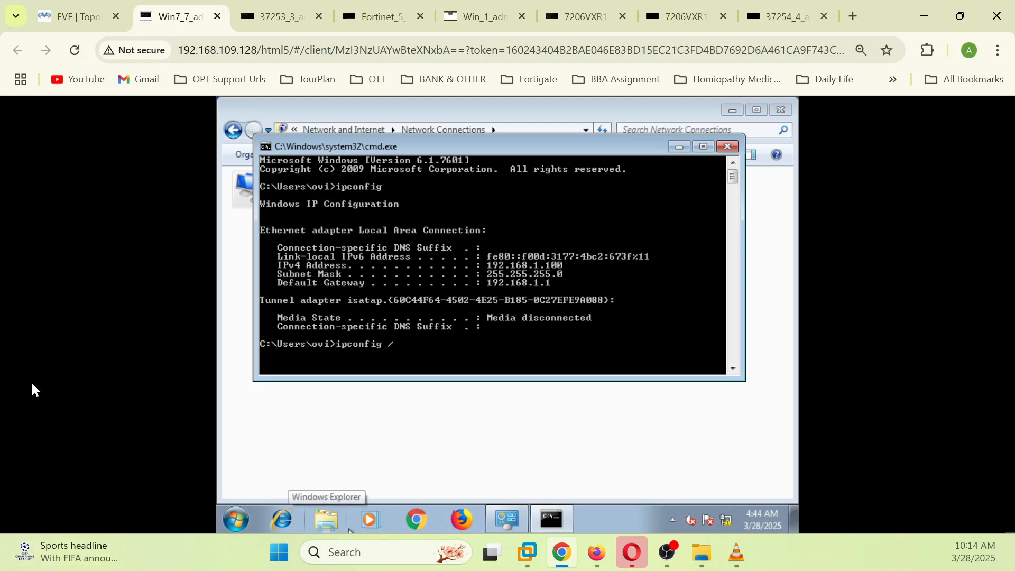
type("/all")
key("Return")
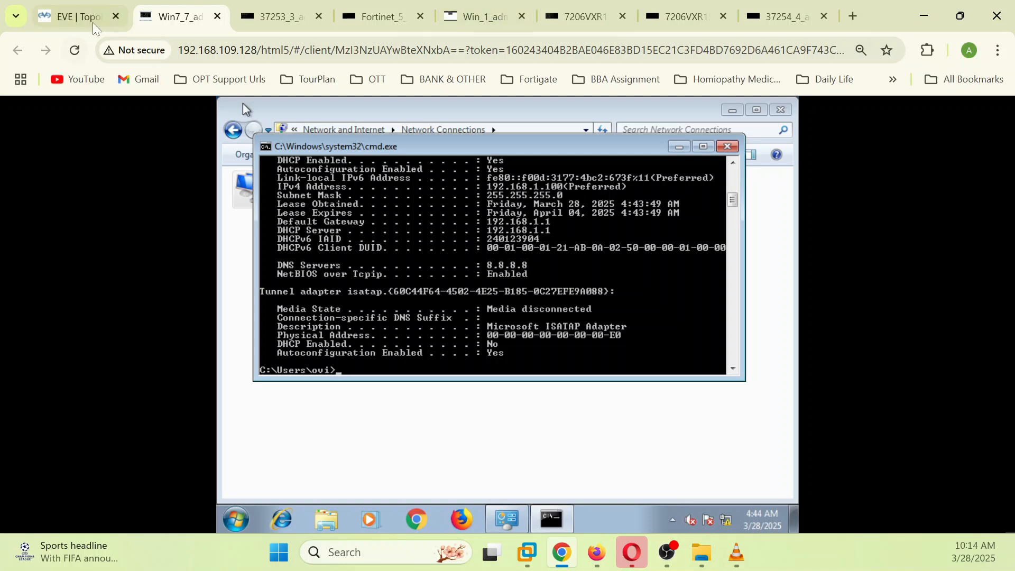
left_click(74, 17)
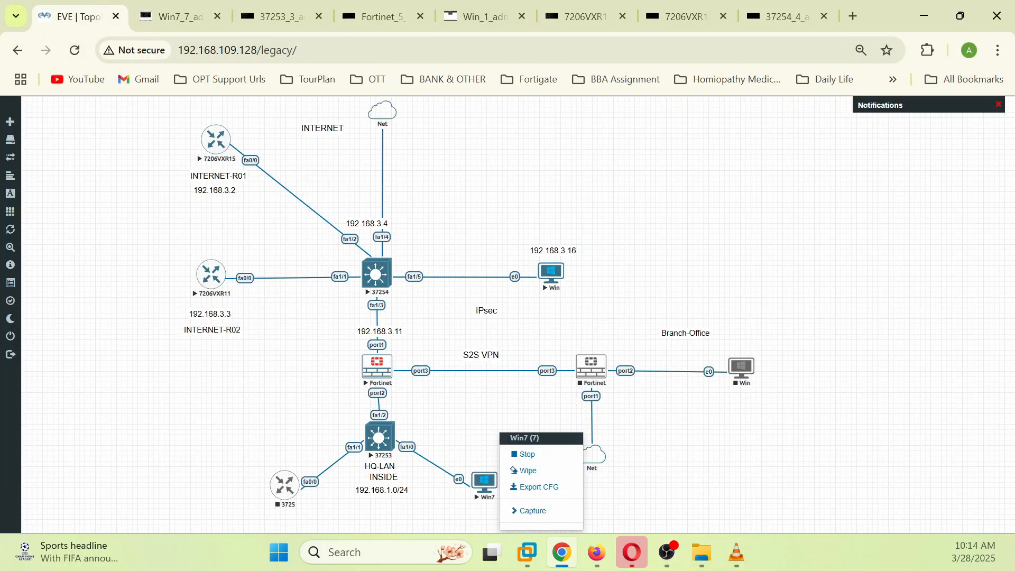
Step: Ping the gateway 192.168.1.1 from the Win7 command prompt, then return to the FortiGate CLI
left_click(590, 561)
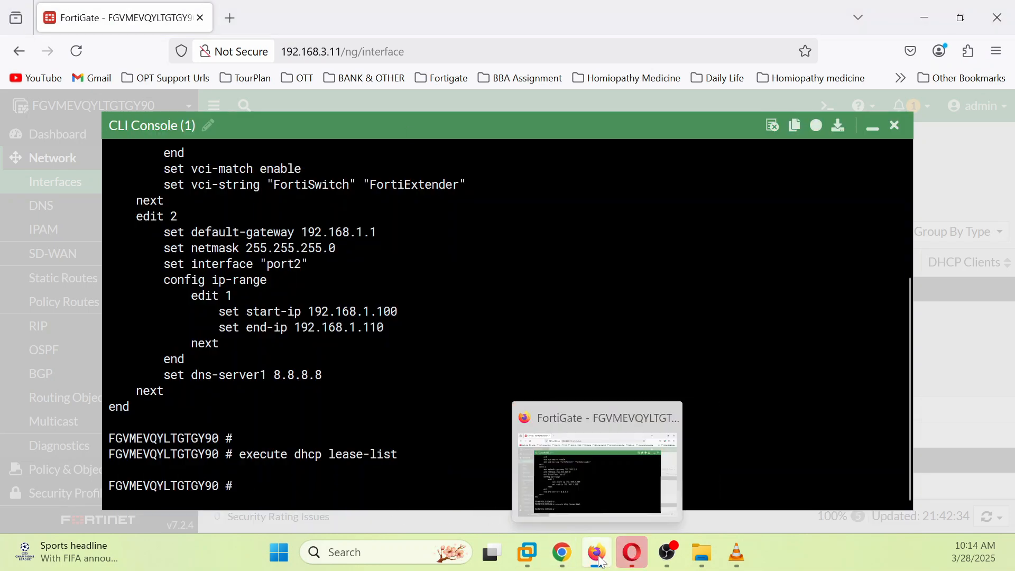
left_click(574, 561)
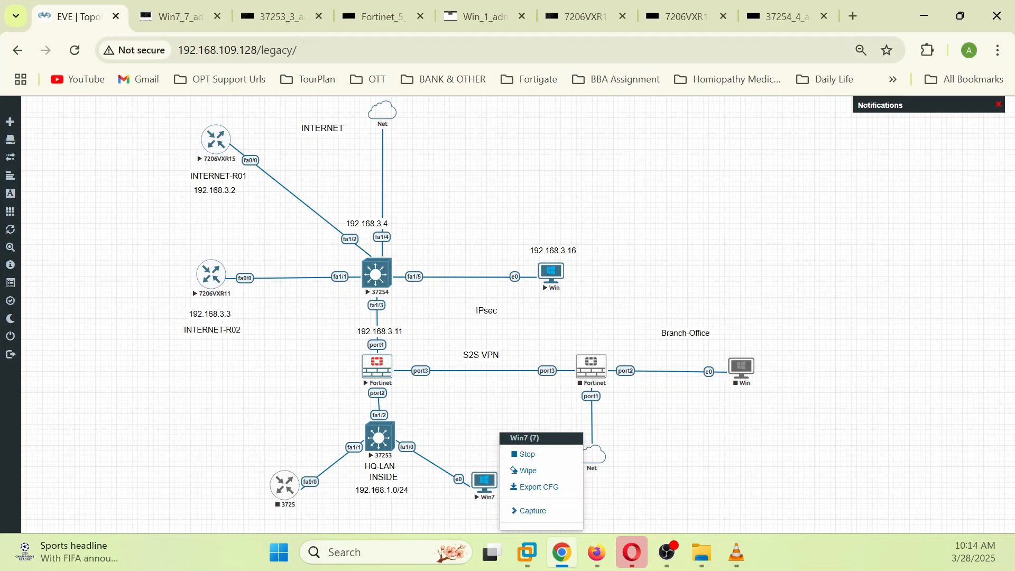
left_click(201, 21)
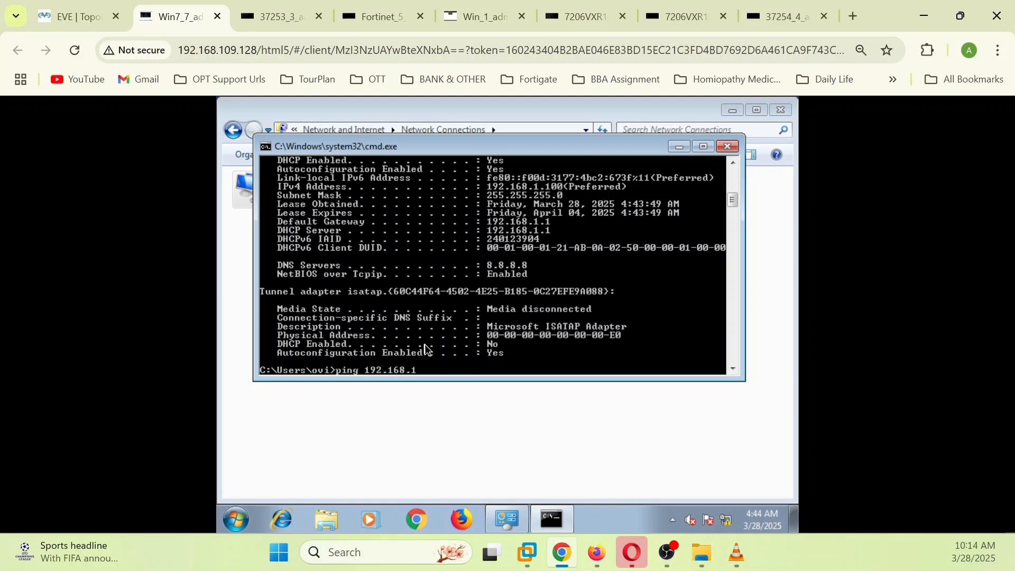
key("Return")
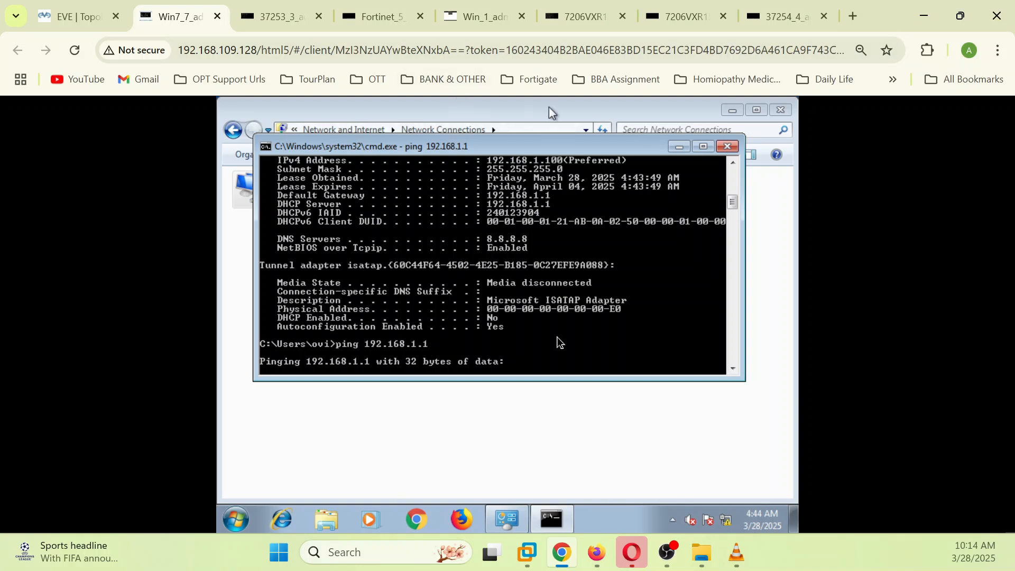
mouse_move(597, 553)
left_click(606, 498)
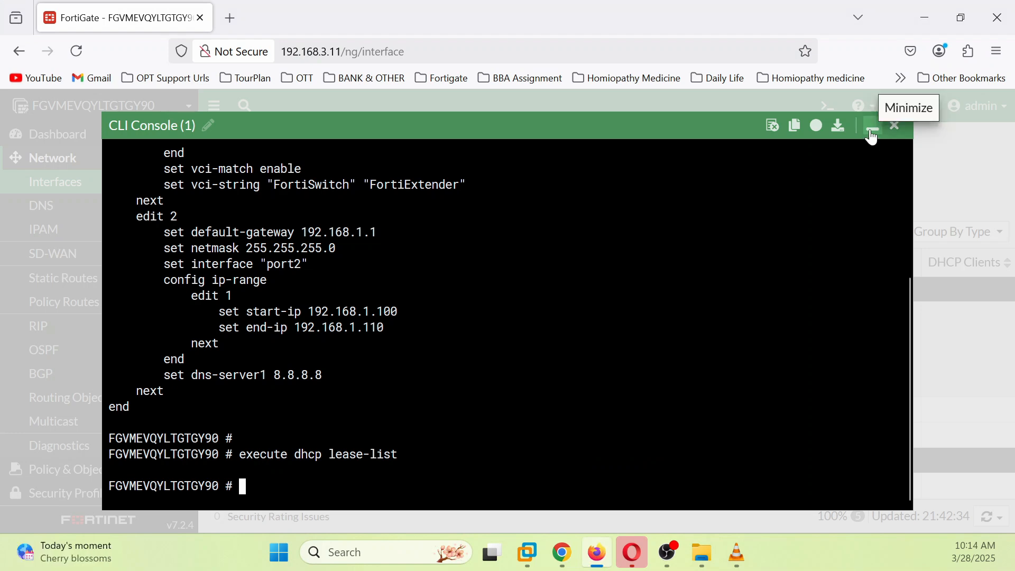
Step: Run 'sh system interface' to show port2 as LAN at 192.168.1.1/24 and port1 on DHCP
type("sh sy")
key("Tab")
type("in")
key("Tab")
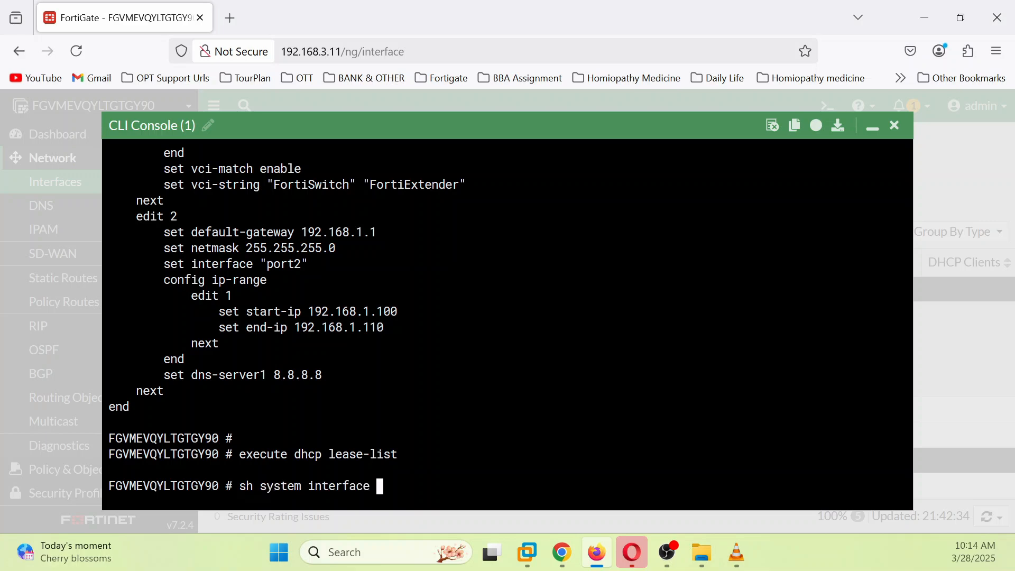
key("Return")
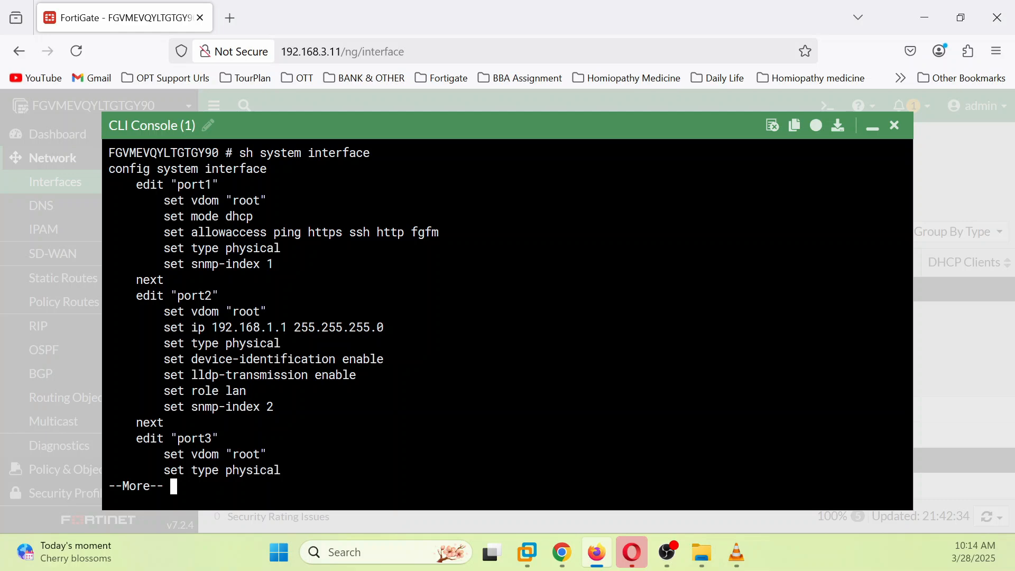
key("q")
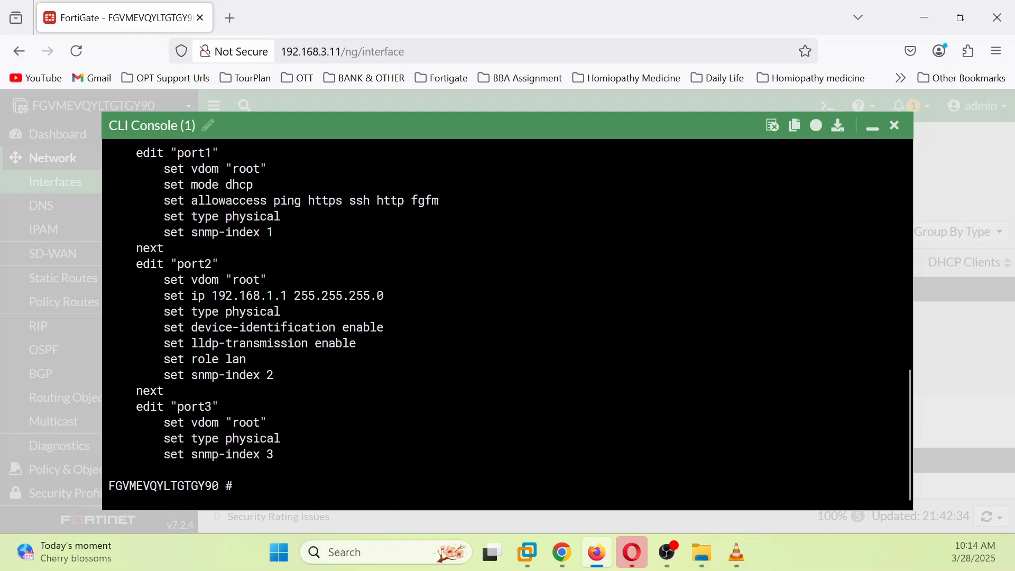
scroll(508, 317, "up", 2)
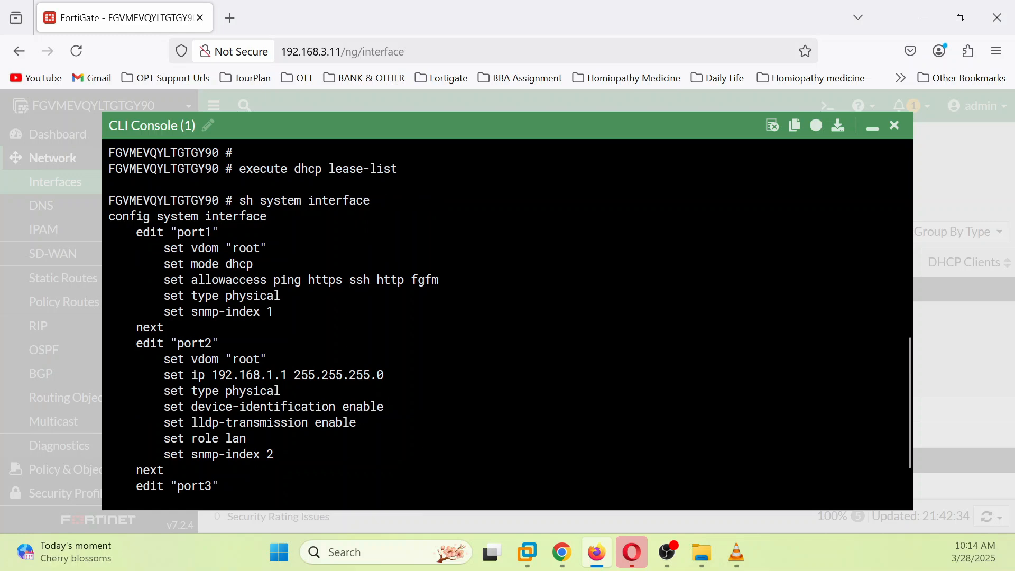
scroll(508, 317, "down", 2)
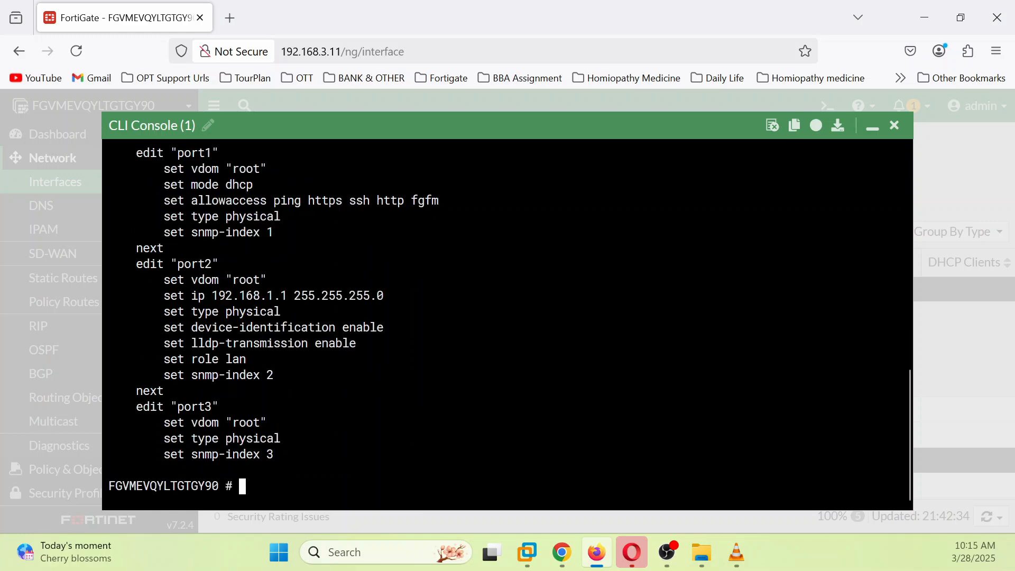
type("config ")
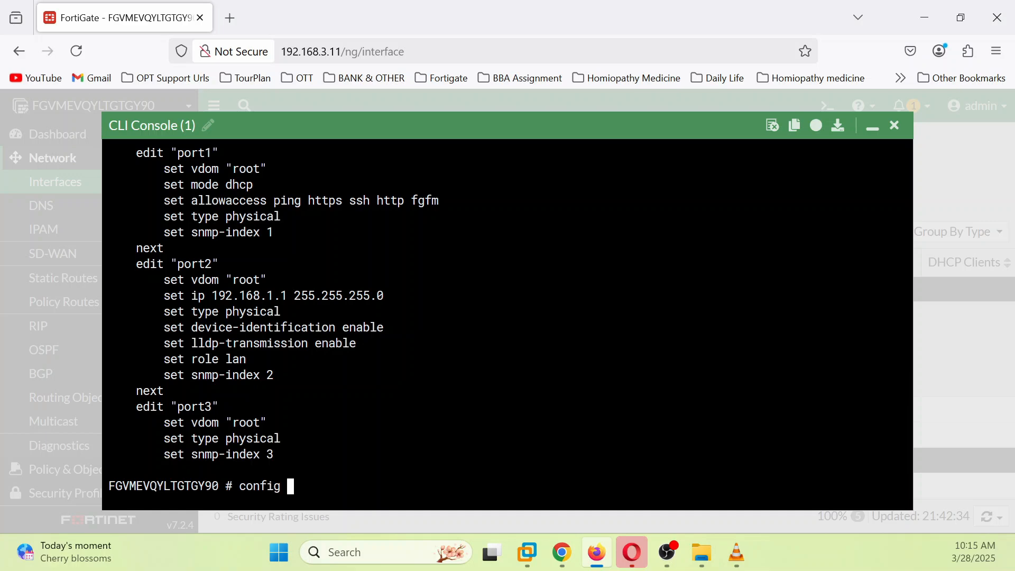
type("system interface")
Step: In the CLI, set port2's allowaccess to ssh http ping https
key("Return")
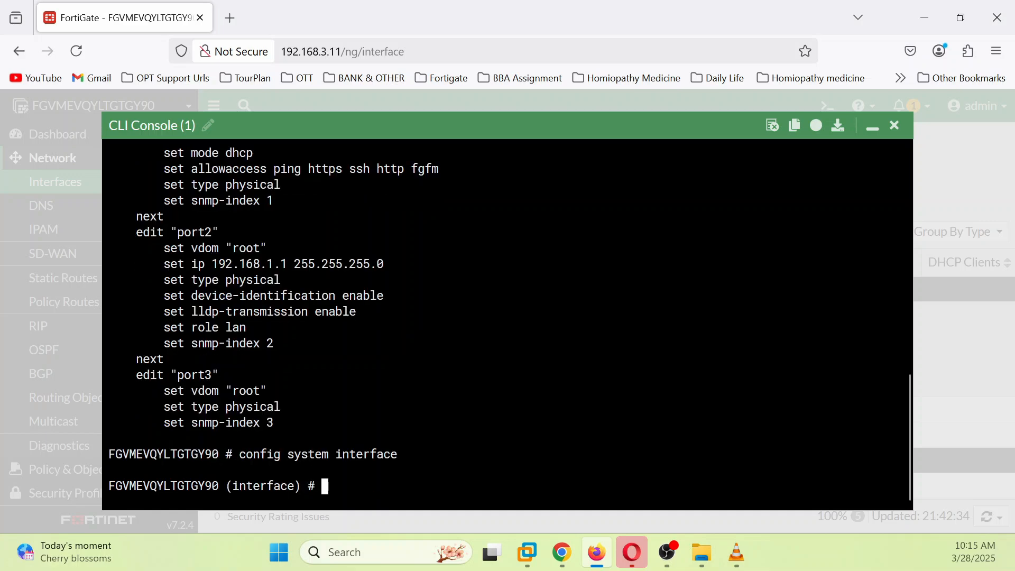
type("edit po")
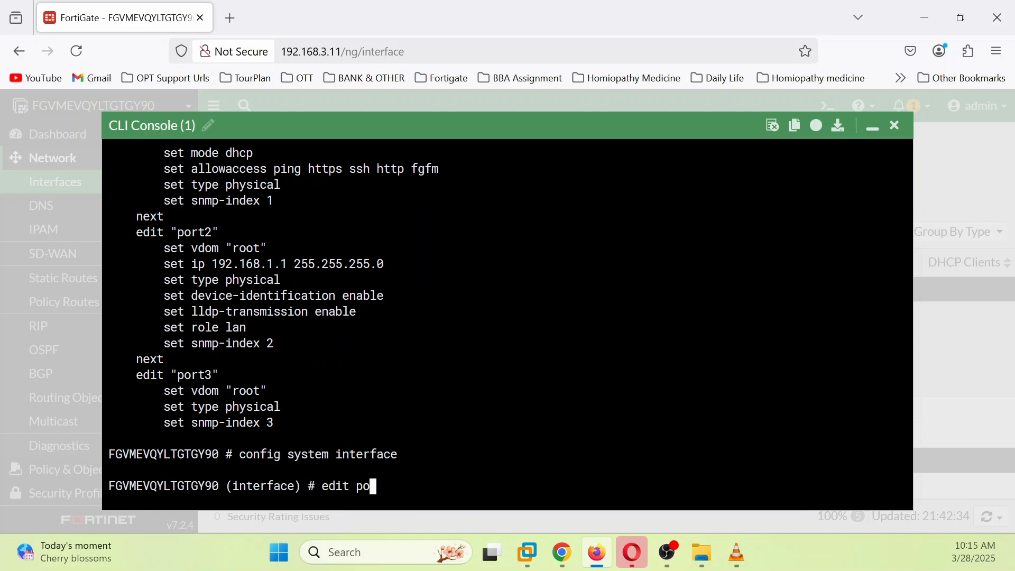
type("rt2")
key("Return")
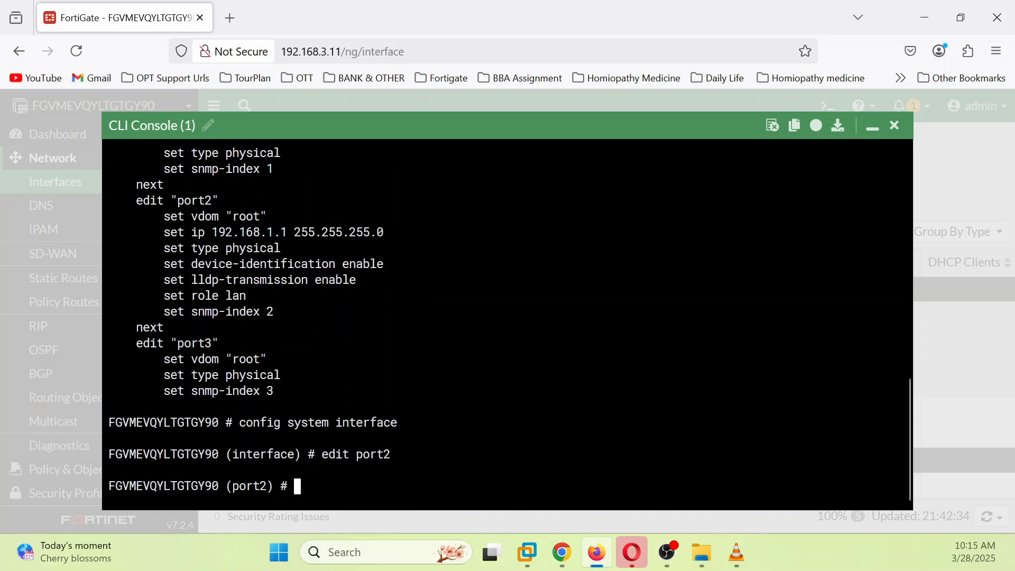
type("set all")
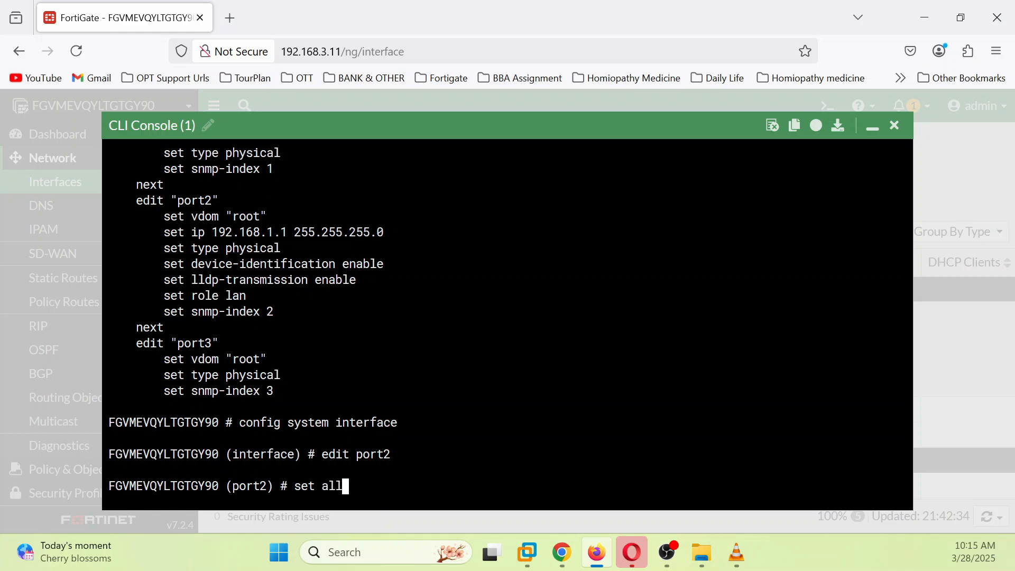
key("Tab")
type("ssh")
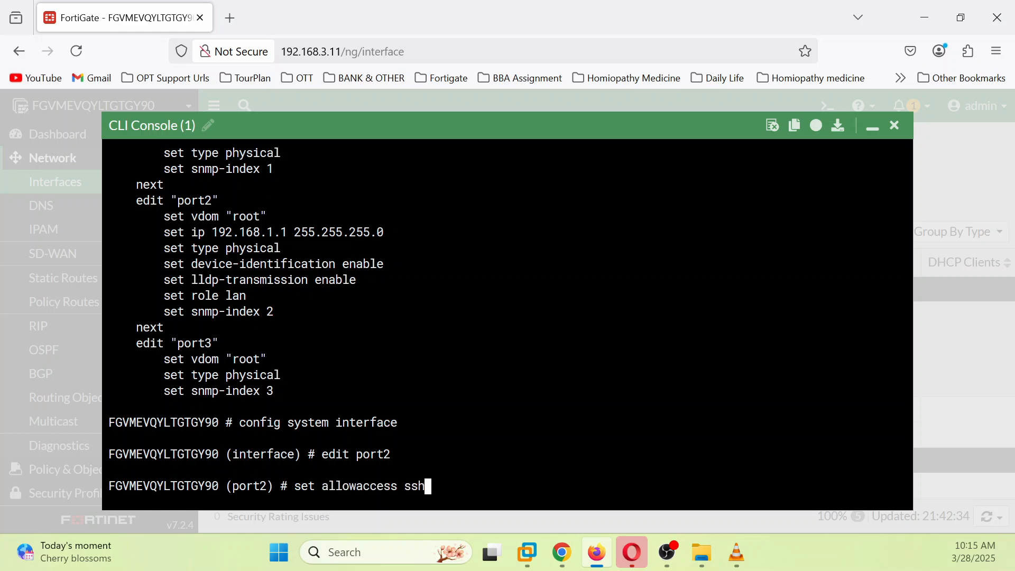
type(" http ping htt")
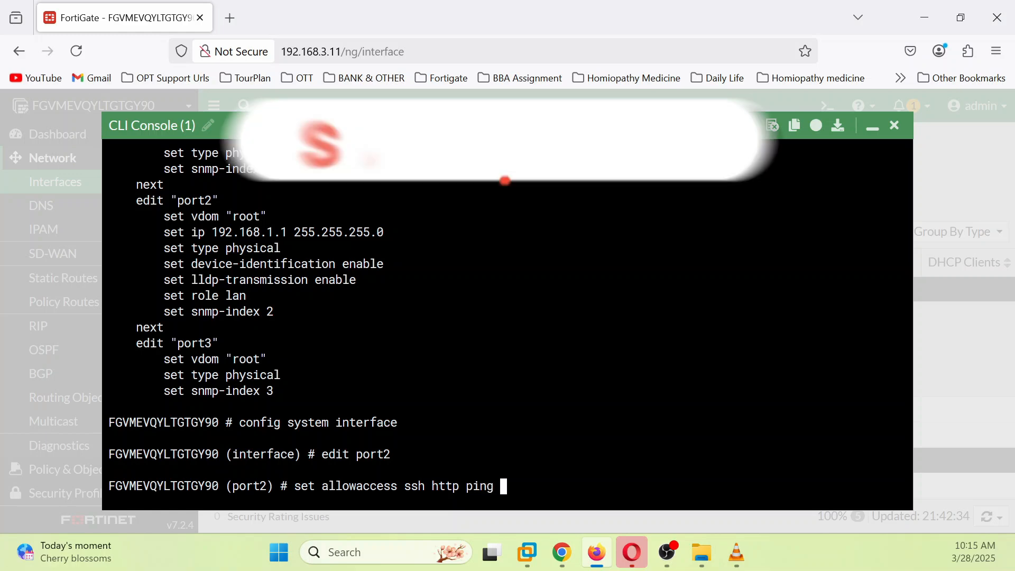
type("ps")
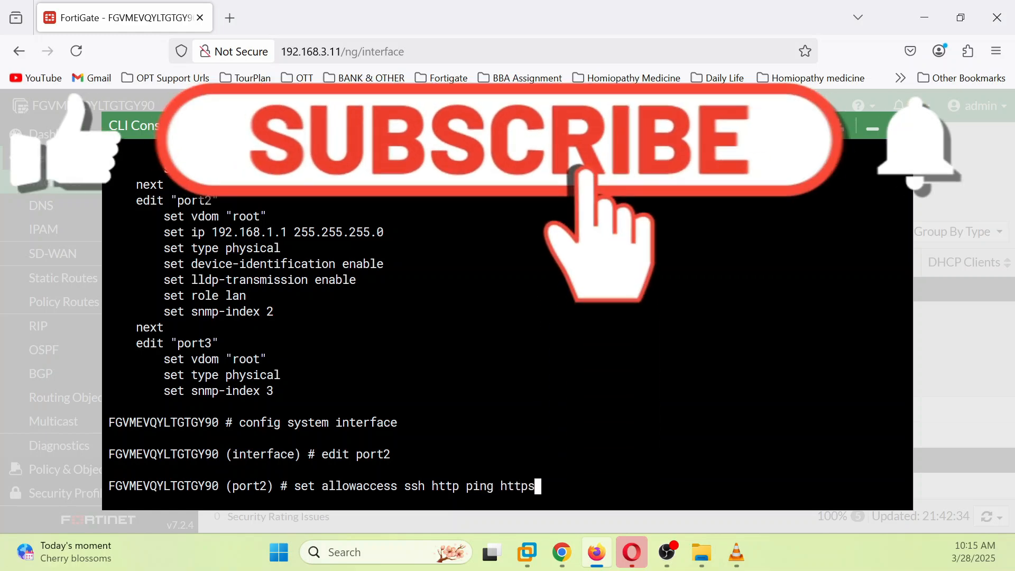
key("Return")
Step: Save the interface config with end and refresh the Interfaces list to confirm
type("end")
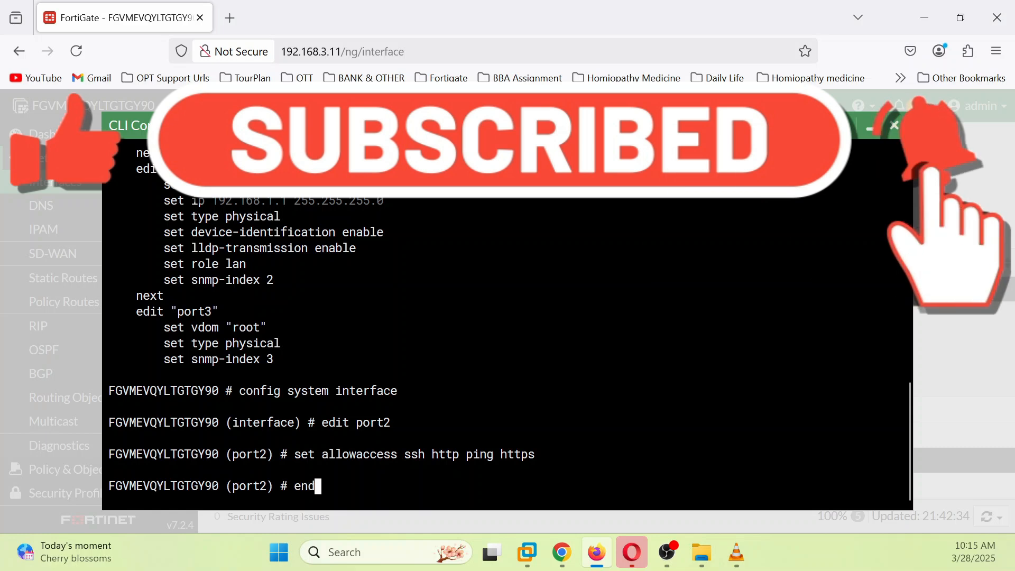
key("Return")
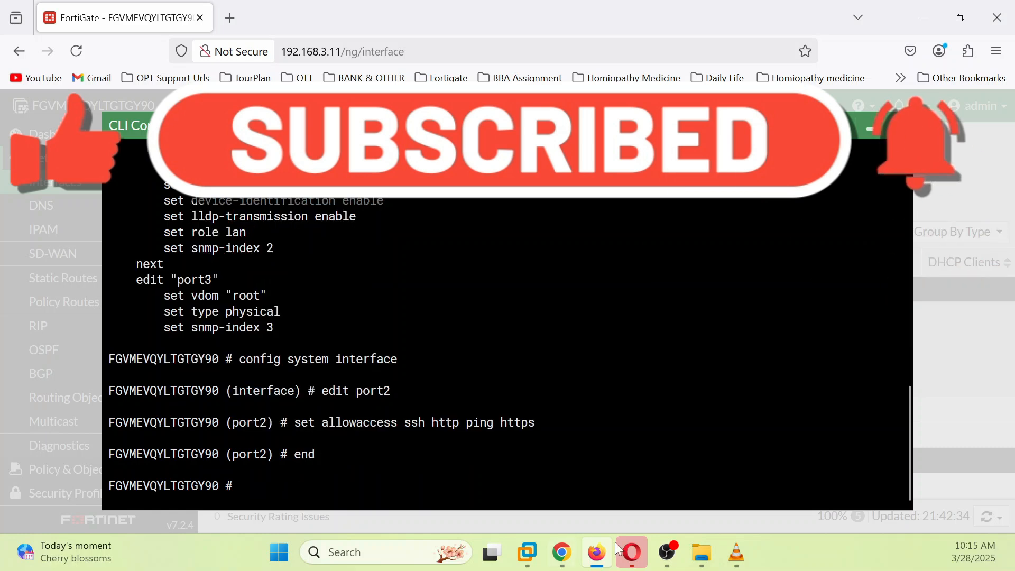
left_click(870, 128)
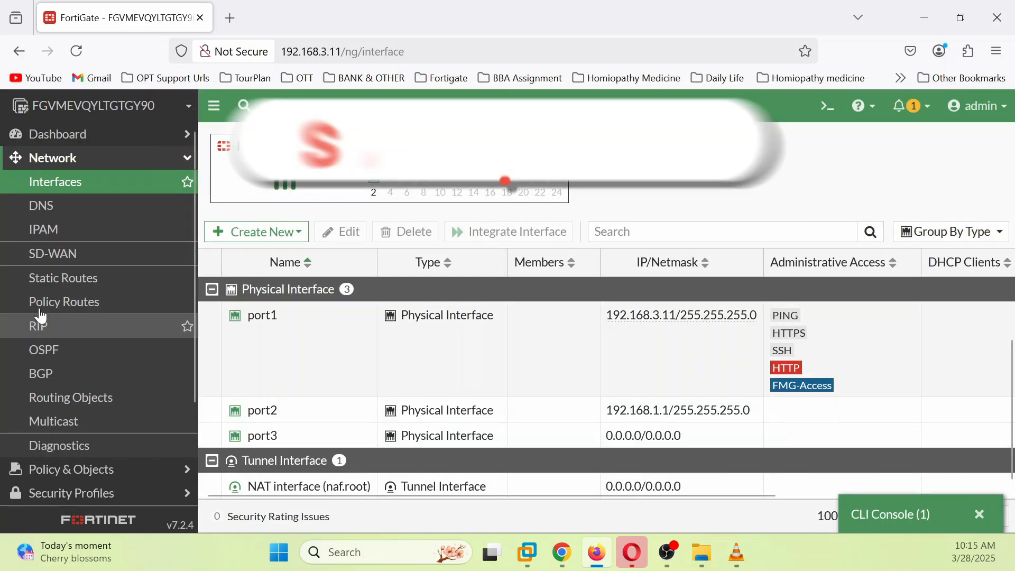
left_click(43, 206)
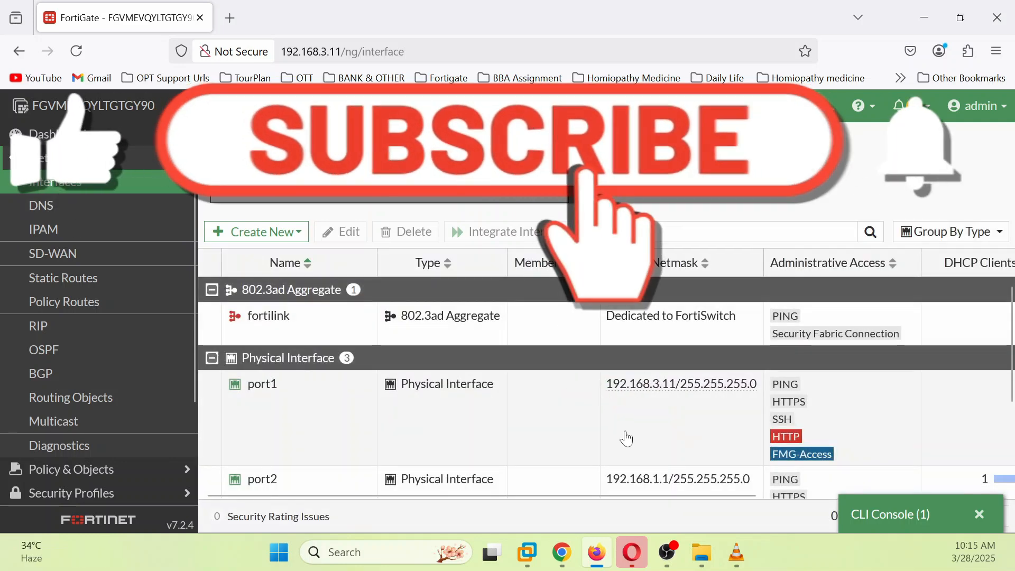
scroll(538, 437, "down", 3)
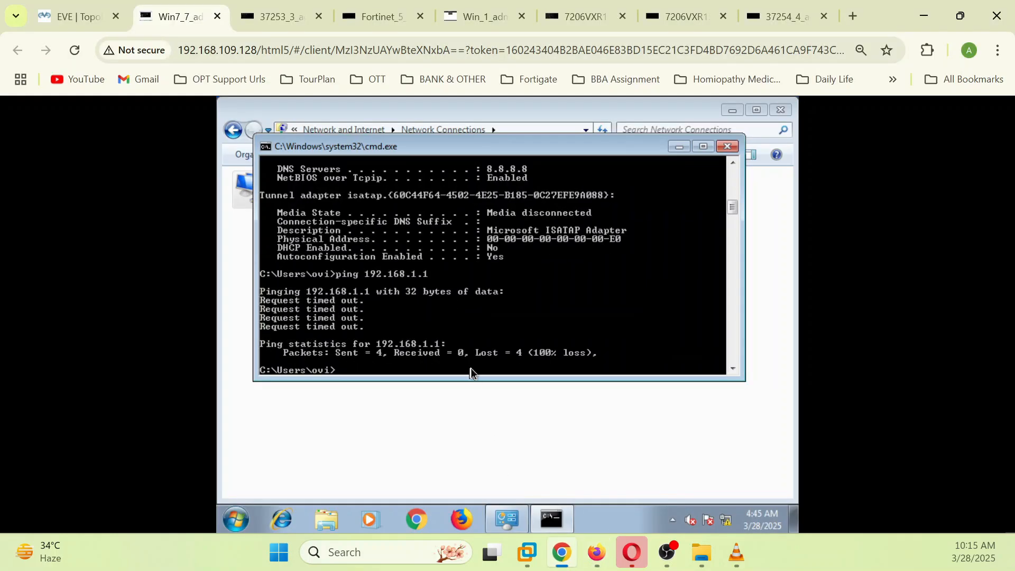
Step: Rerun ping 192.168.1.1 from the Win7 command prompt, now getting replies
key("Up")
key("Return")
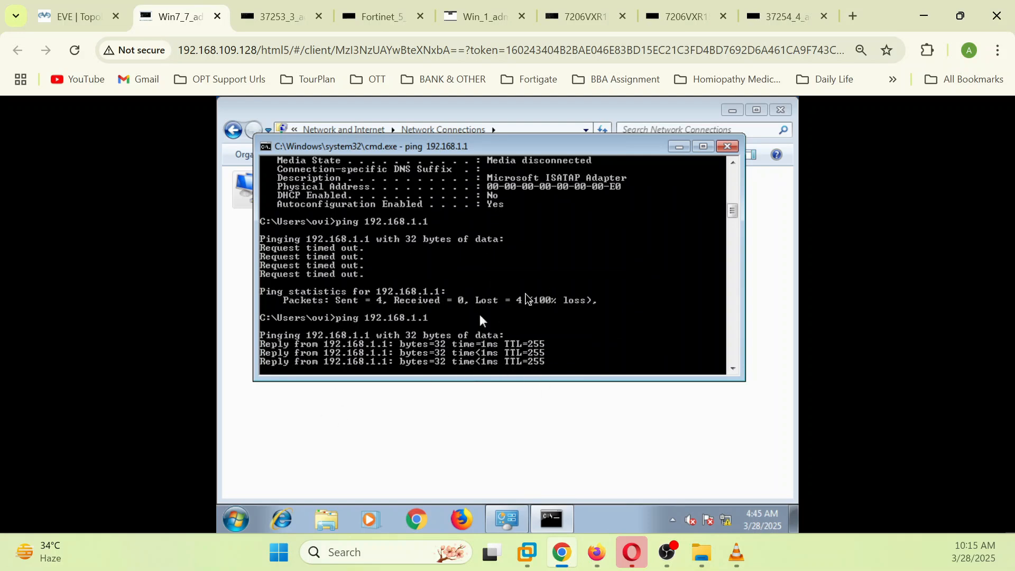
left_click(675, 150)
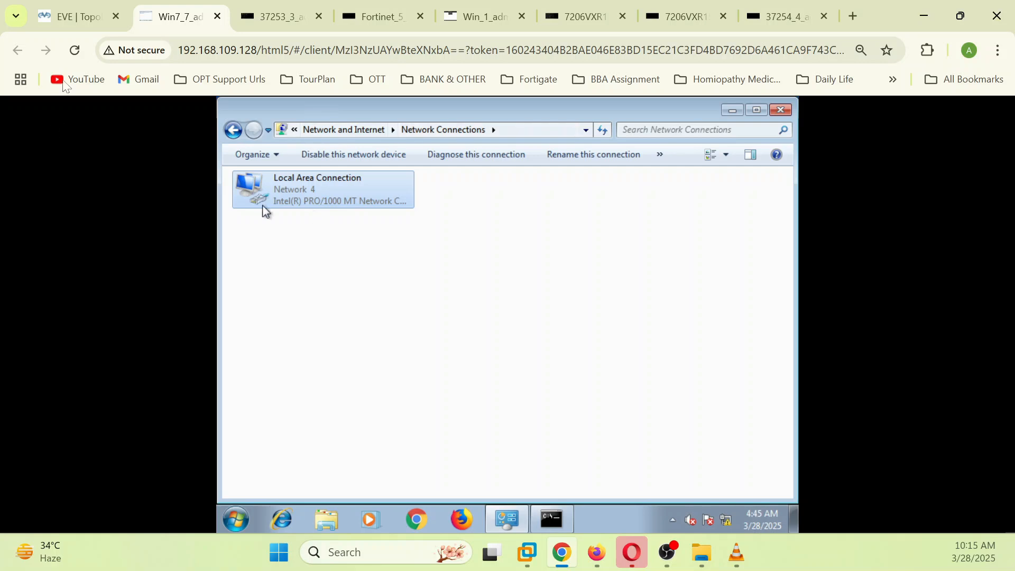
Step: Review the FortiGate Interfaces page, then bring the EVE lab topology to the front
left_click(597, 554)
scroll(846, 370, "up", 3)
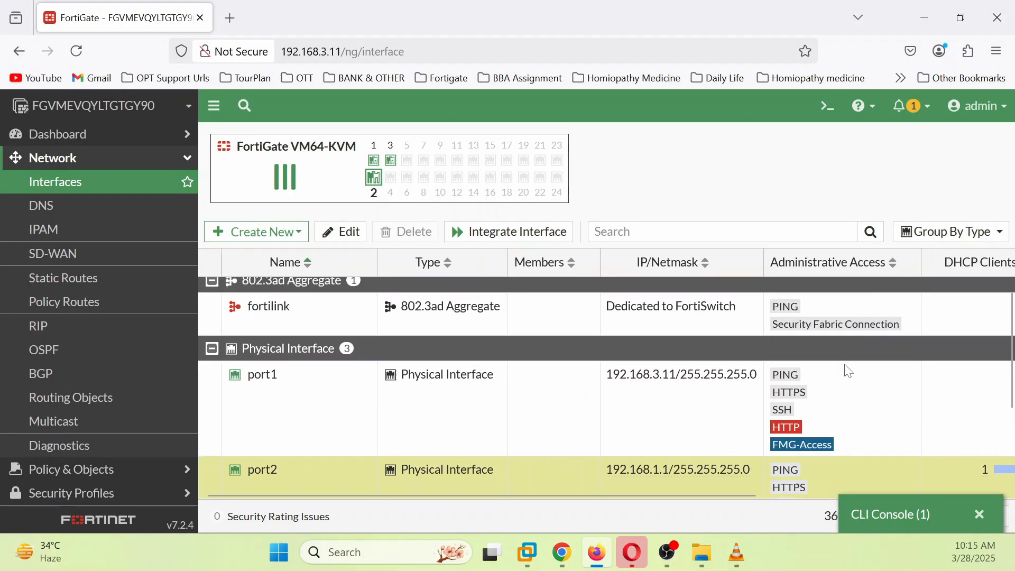
scroll(846, 370, "down", 3)
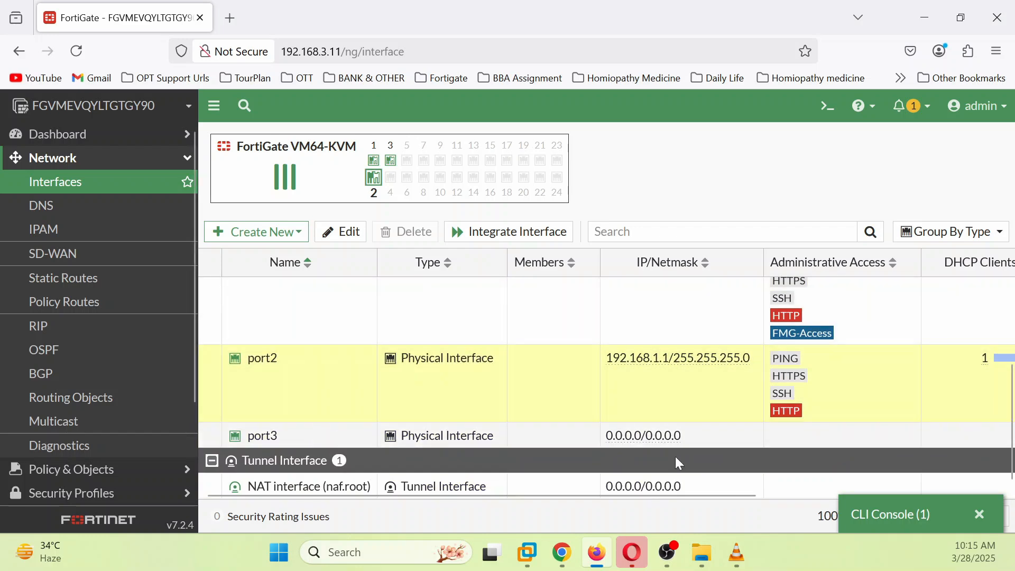
scroll(749, 451, "up", 3)
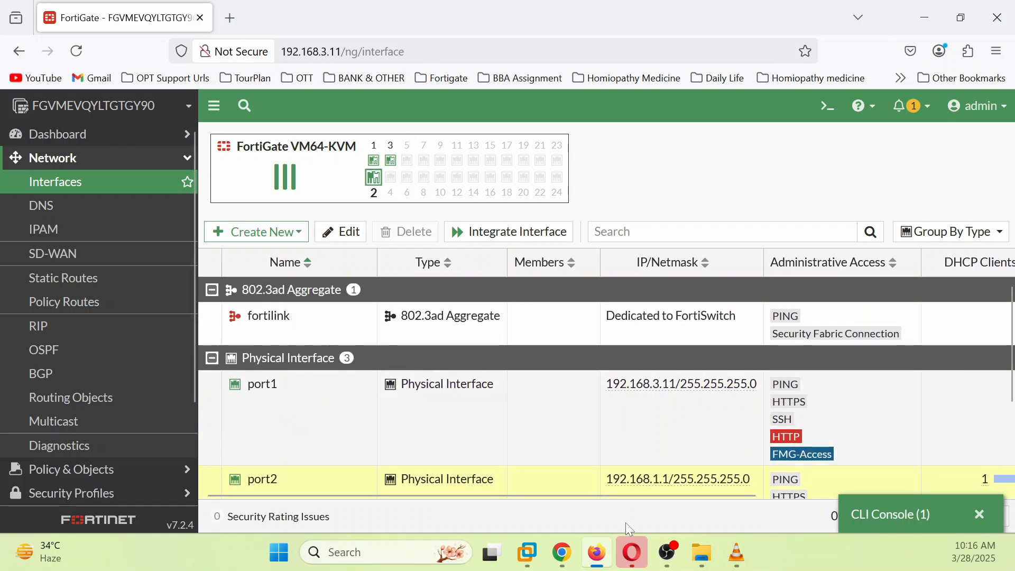
left_click(601, 559)
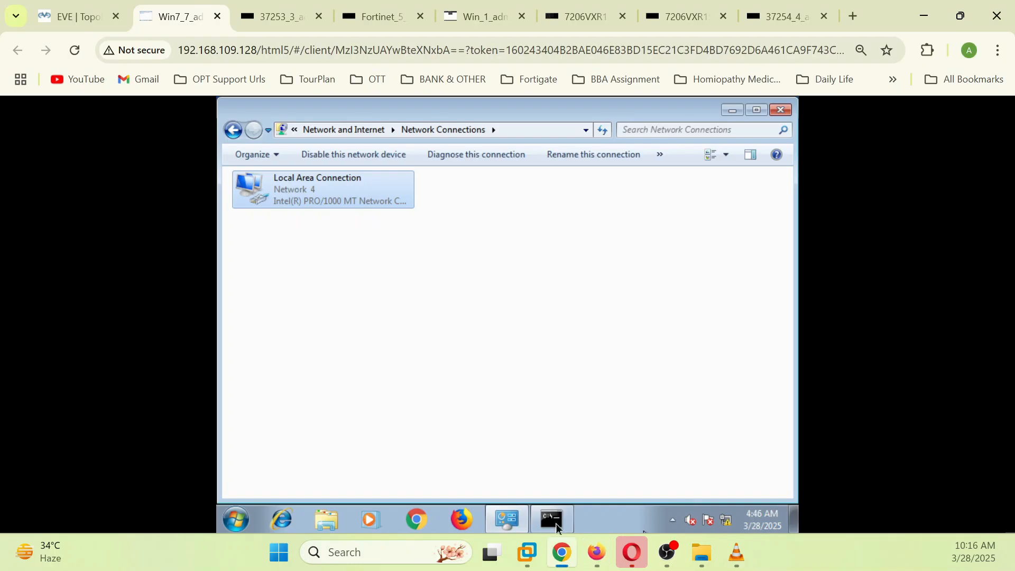
left_click(79, 17)
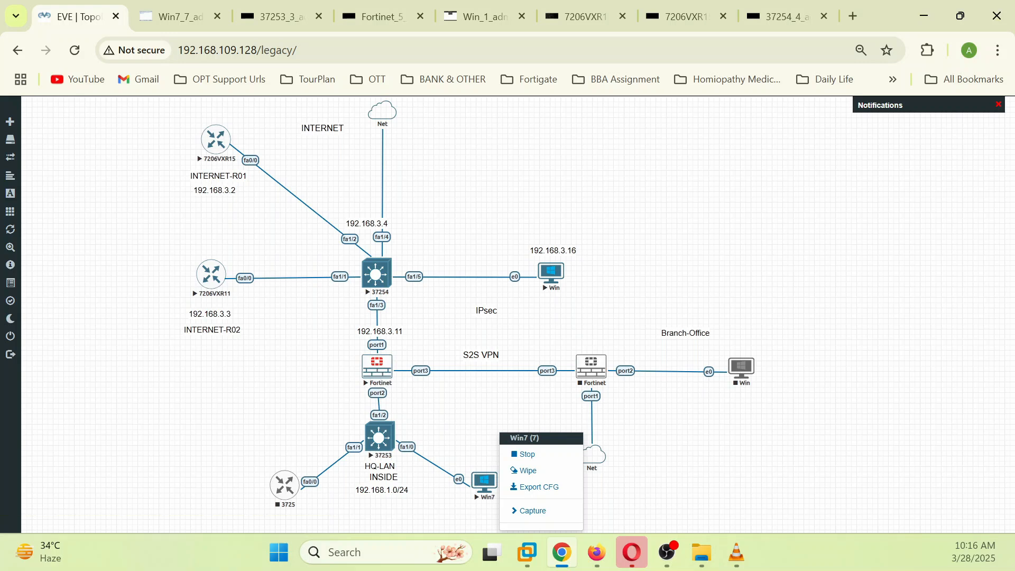
Step: Close the Win7 node's context menu and return to the FortiGate Interfaces page
left_click(472, 407)
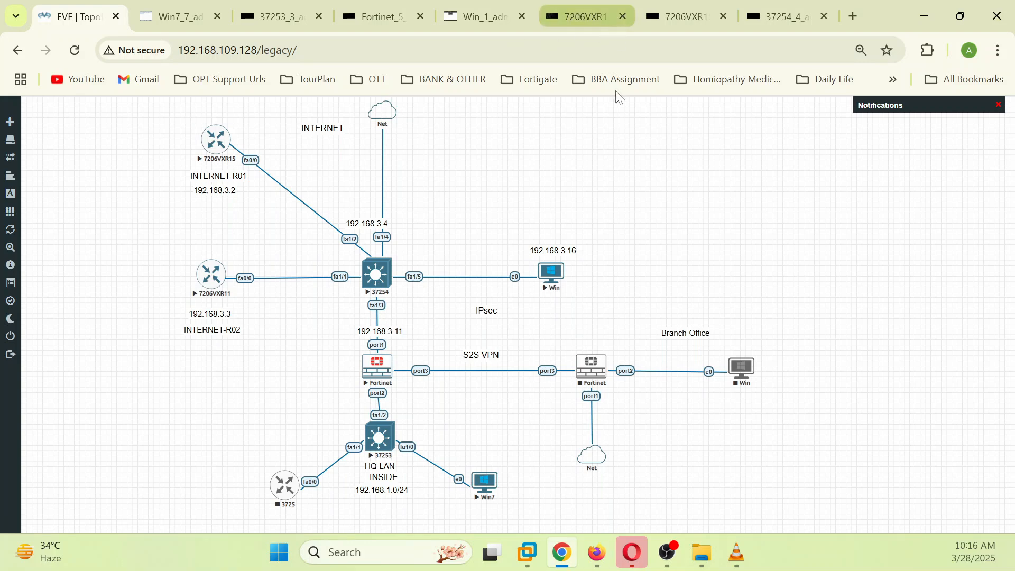
left_click(598, 552)
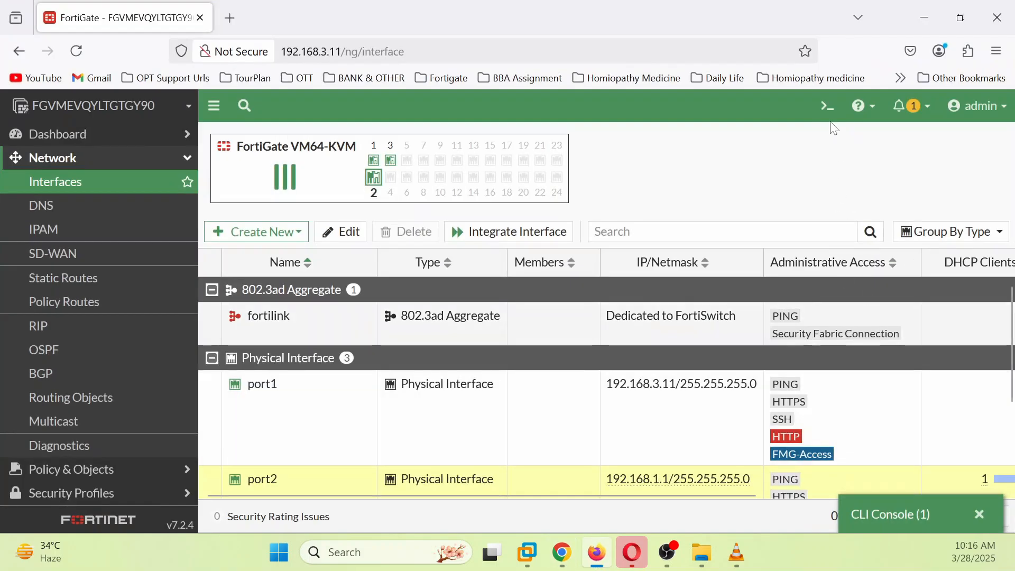
Step: Display all routes with get router info routing-table all in the CLI console
left_click(828, 105)
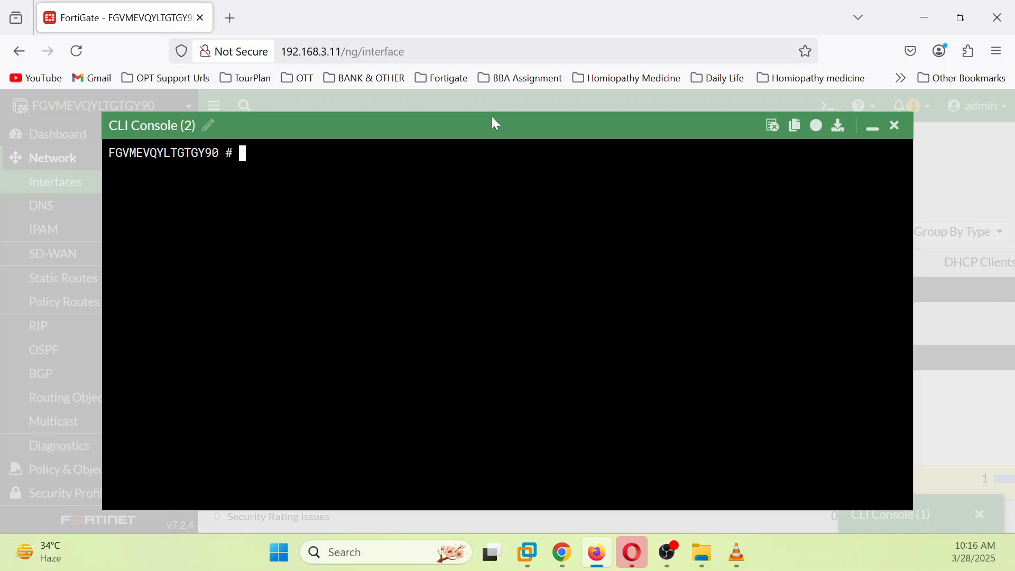
type("get router ")
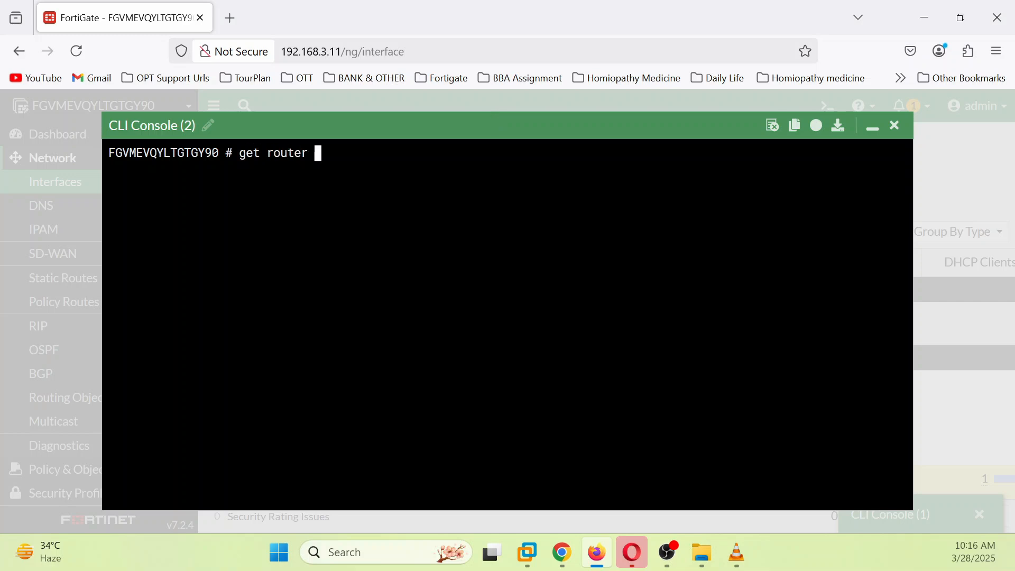
type("info routing")
key("Tab")
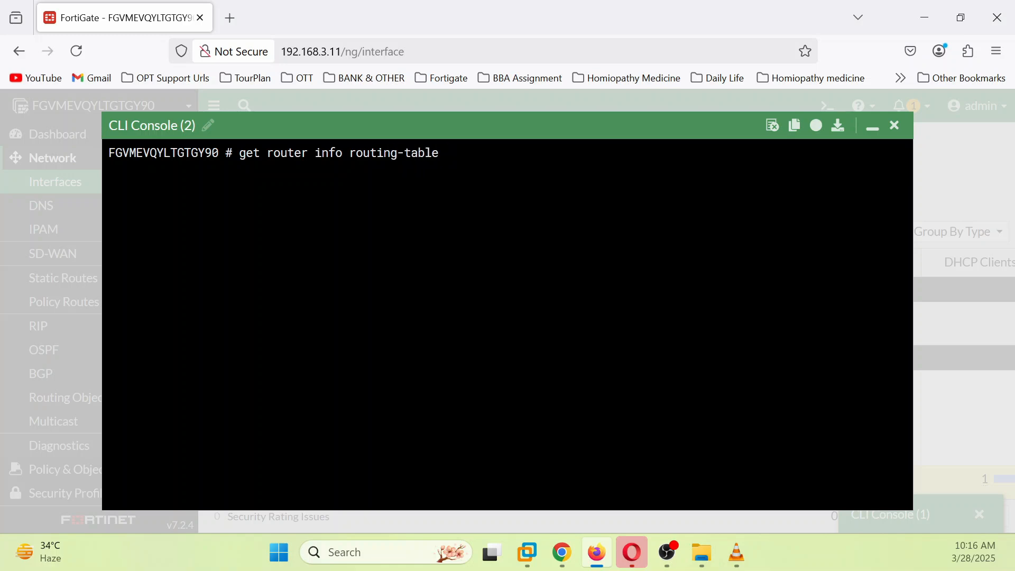
type("all")
key("Return")
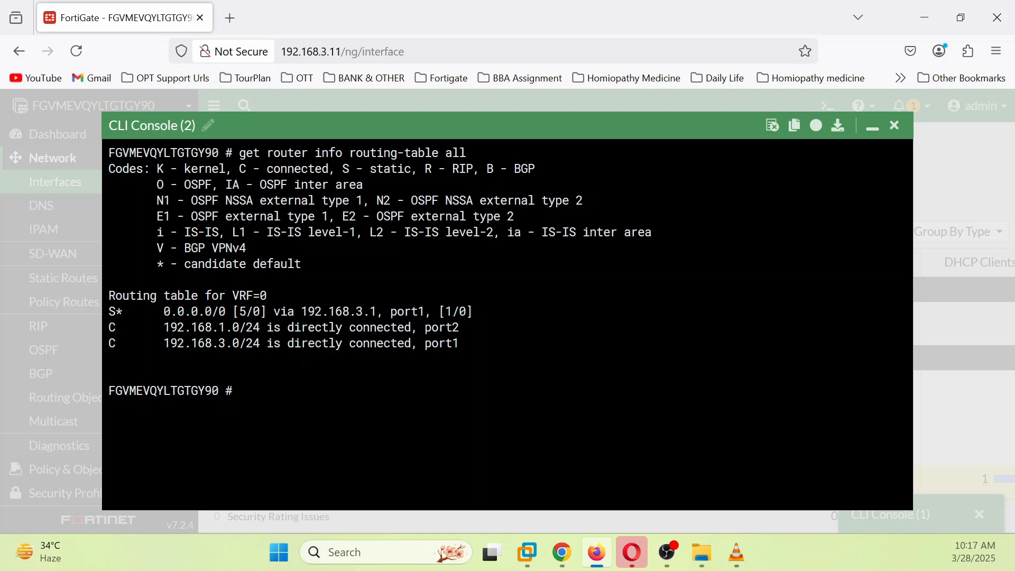
Step: Highlight the default route via 192.168.3.1 and connected 192.168.1.0/24 route
left_click_drag(115, 312, 467, 312)
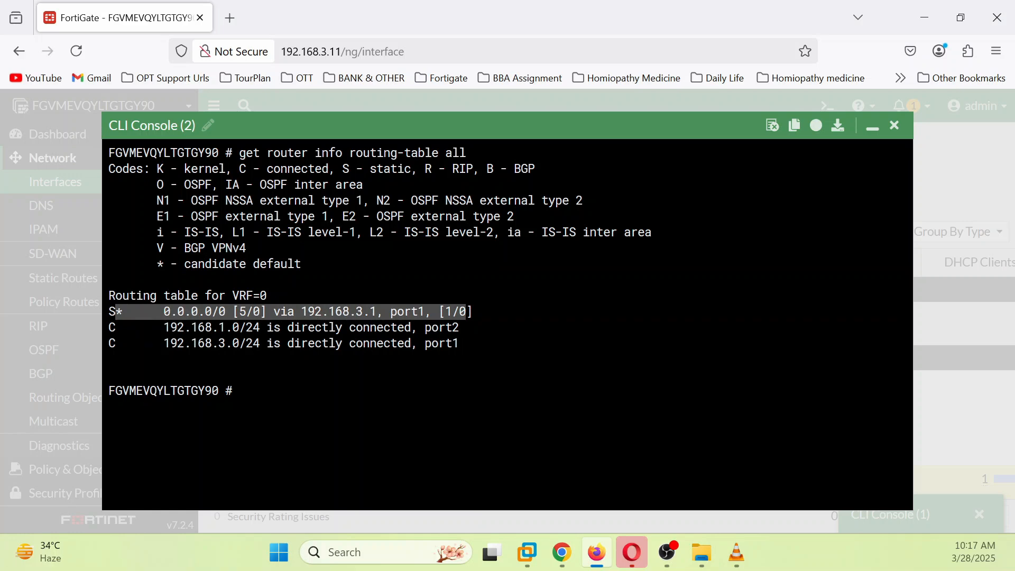
left_click_drag(164, 327, 190, 327)
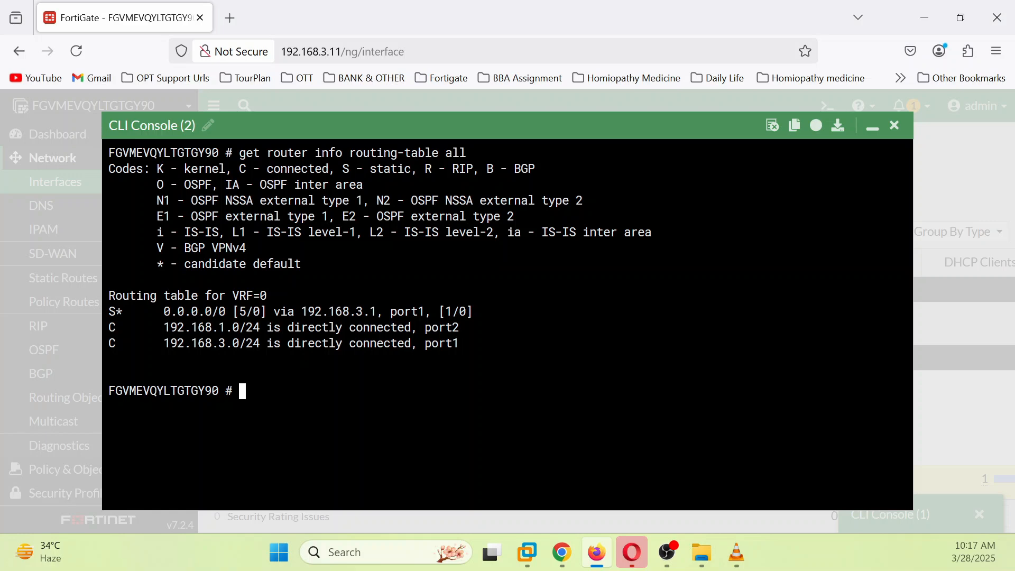
left_click(569, 555)
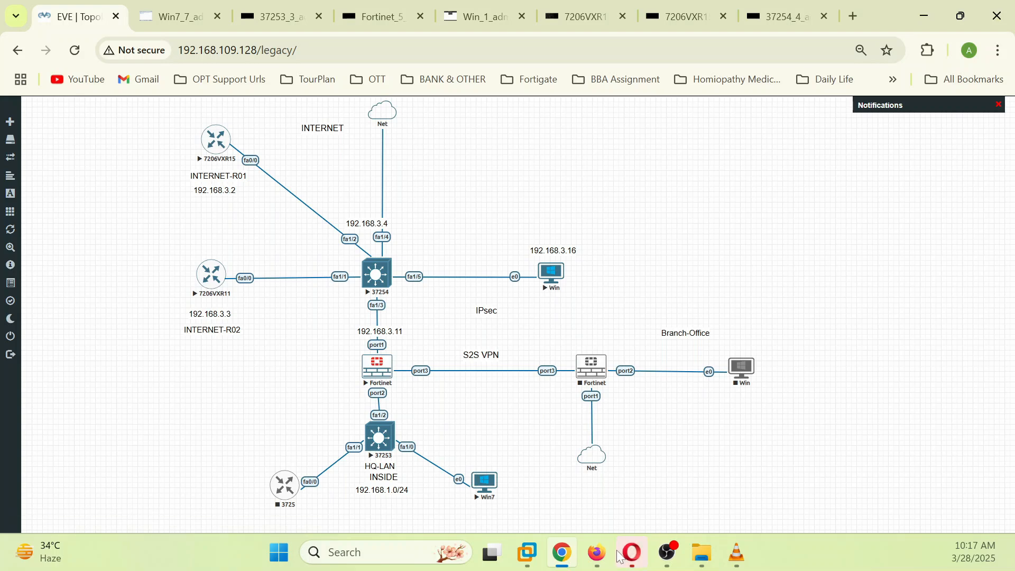
Step: Run get router info routing-table details 192.168.3.3 in the CLI console
left_click(597, 553)
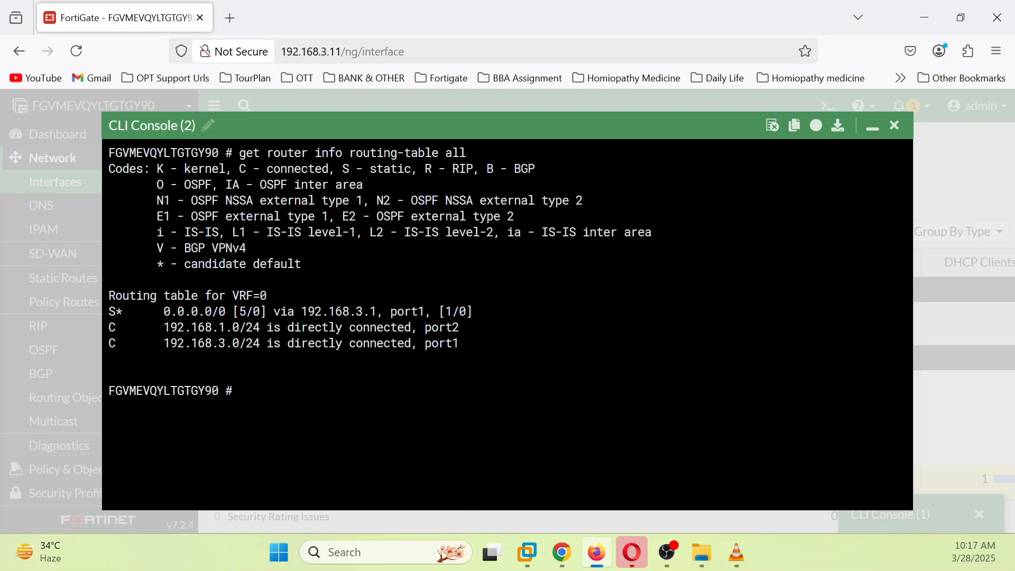
type("get router i")
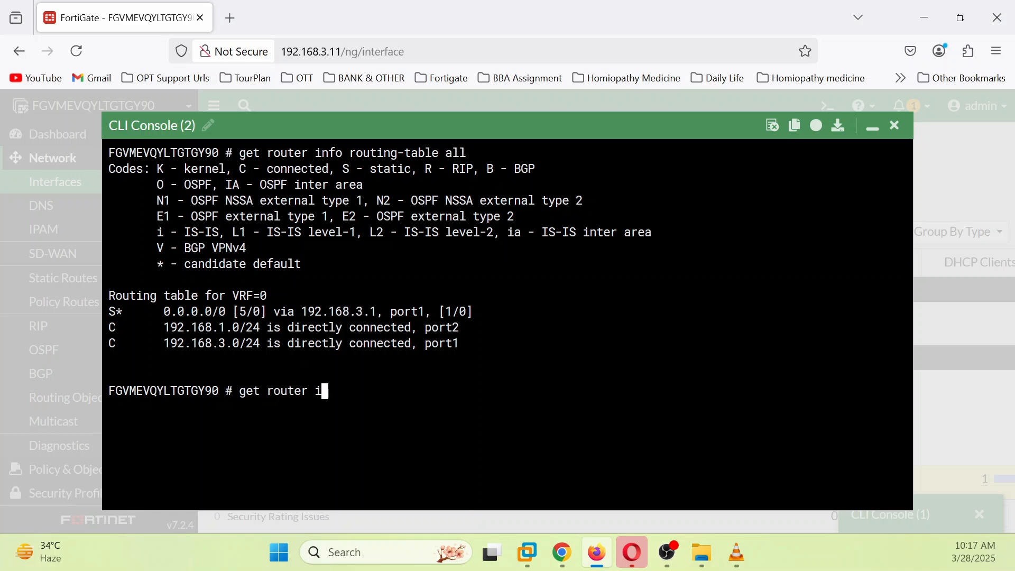
type("nfo fo")
key("BackSpace")
key("BackSpace")
type("routin")
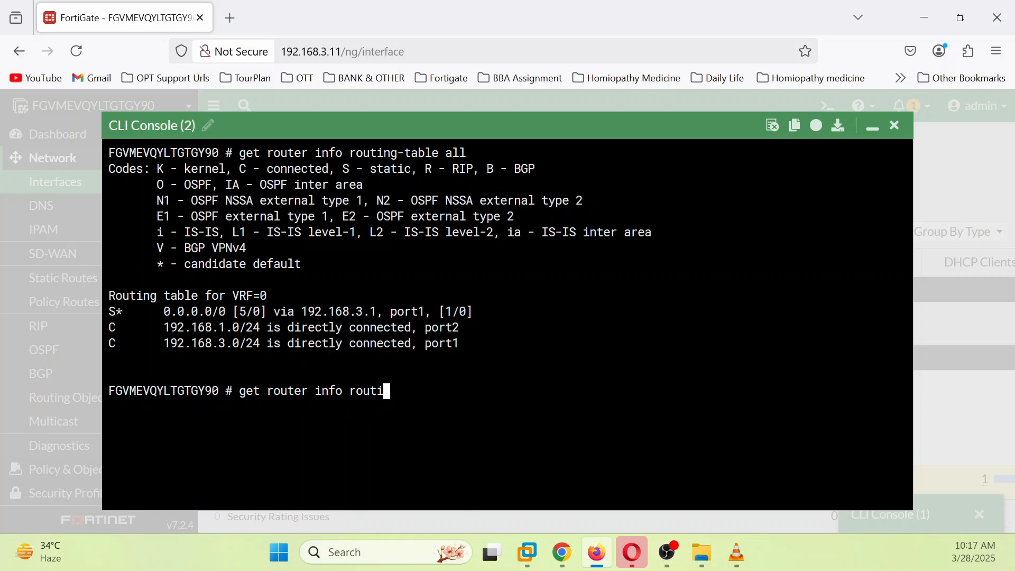
key("Tab")
type("details ")
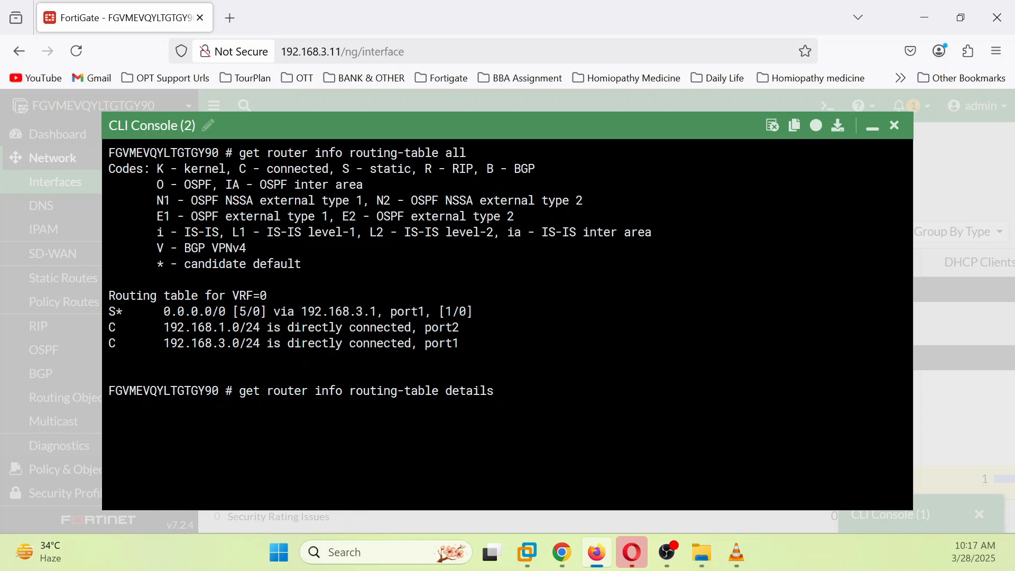
type("192.168.3.3")
key("Return")
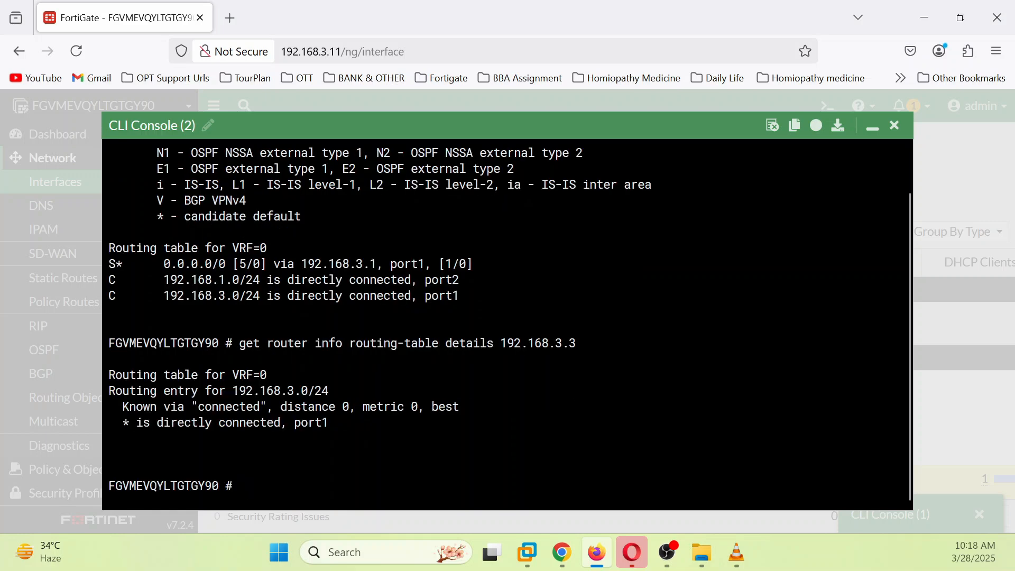
Step: Repeat the routing-table details lookup for 192.168.3.4
key("Up")
key("BackSpace")
type("4")
key("Return")
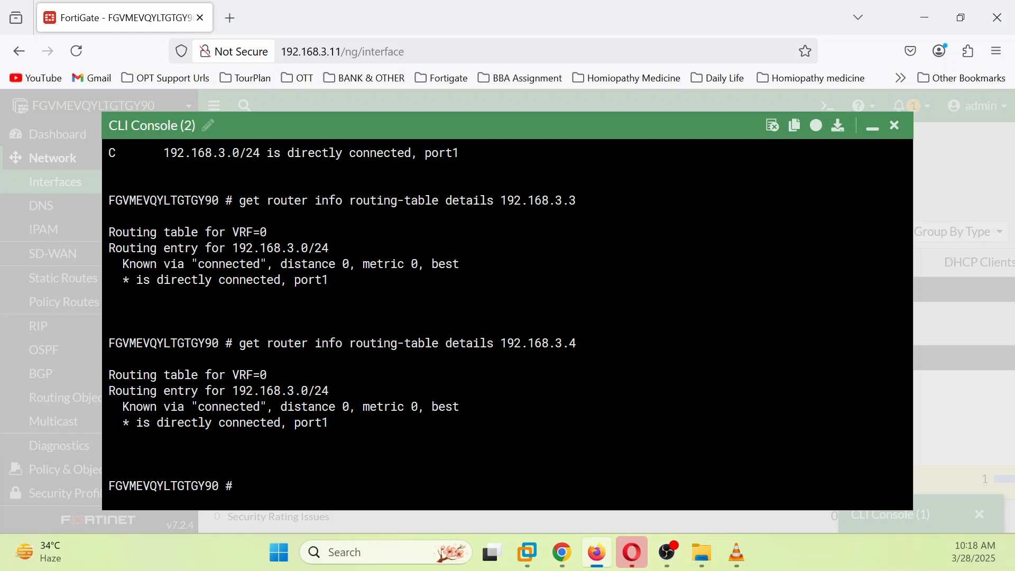
Step: Run diagnose firewall iprope lookup 192.168.1.100 111 192.168.3.3 22 6 port2, showing policy id 0
type("diagnose firewall")
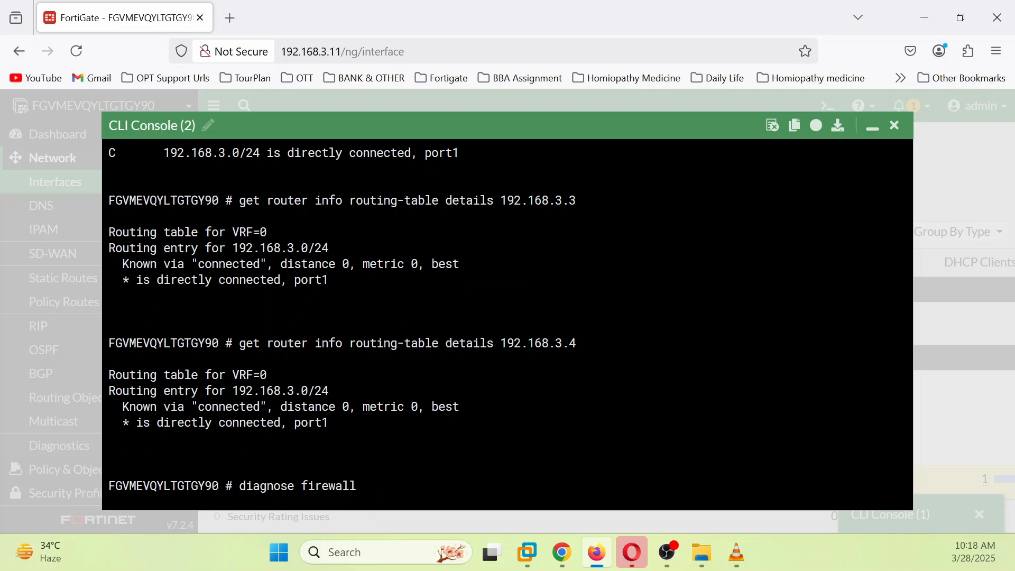
type("iprope lookup 192.168")
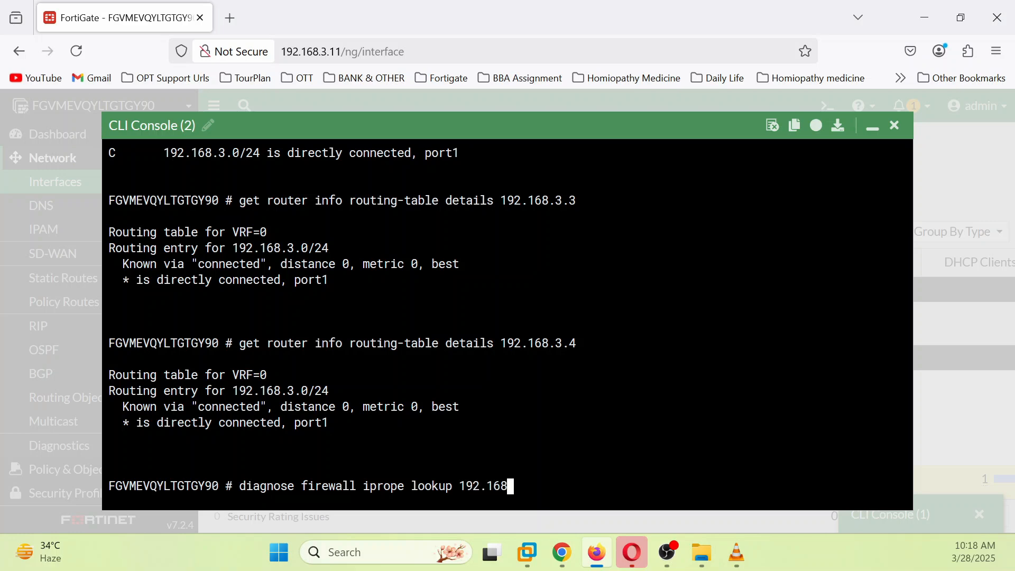
type(".1.100 111 192.1698")
key("BackSpace")
key("BackSpace")
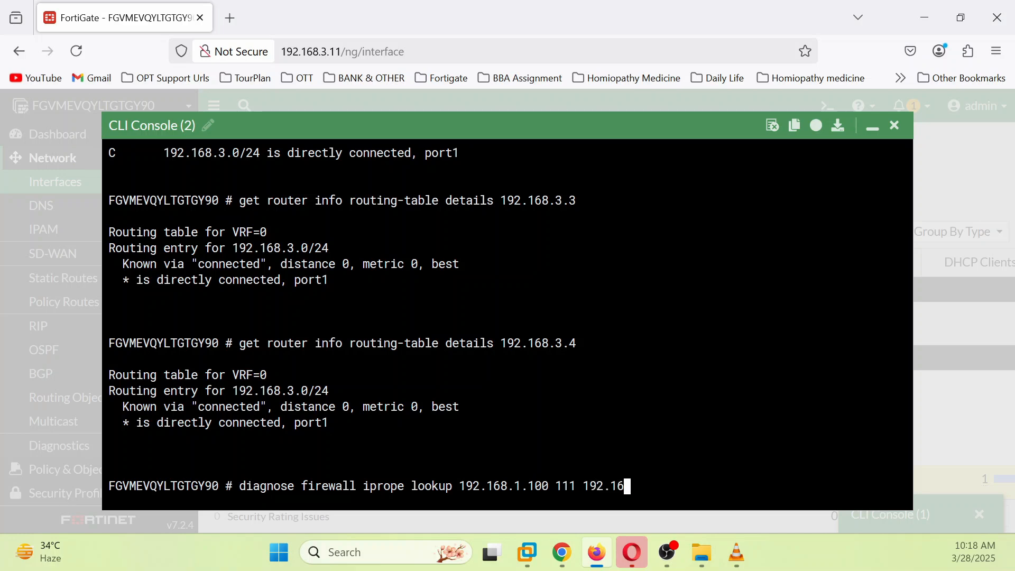
type("8.3.3")
type("22 6")
type("port")
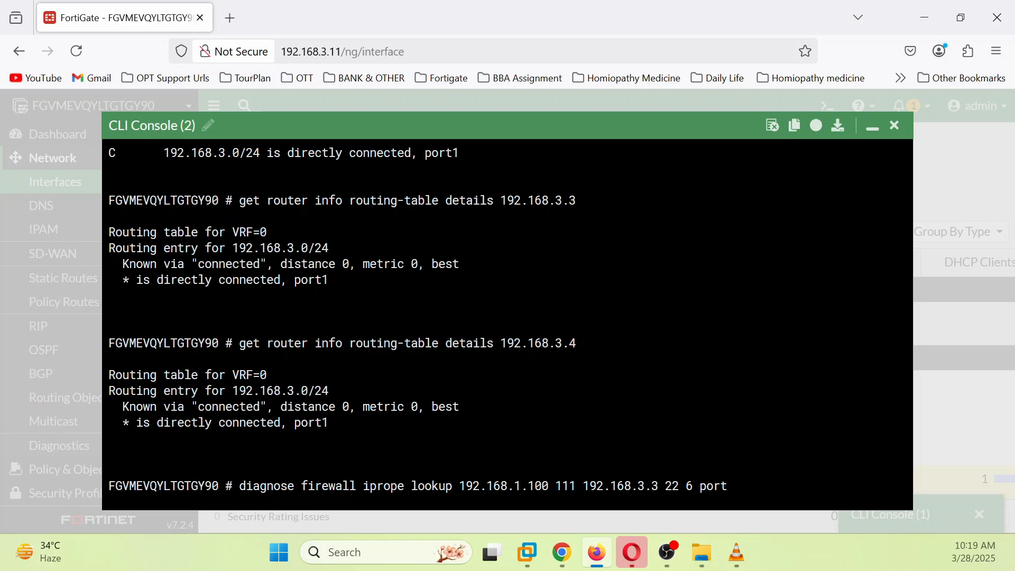
type("2")
key("Return")
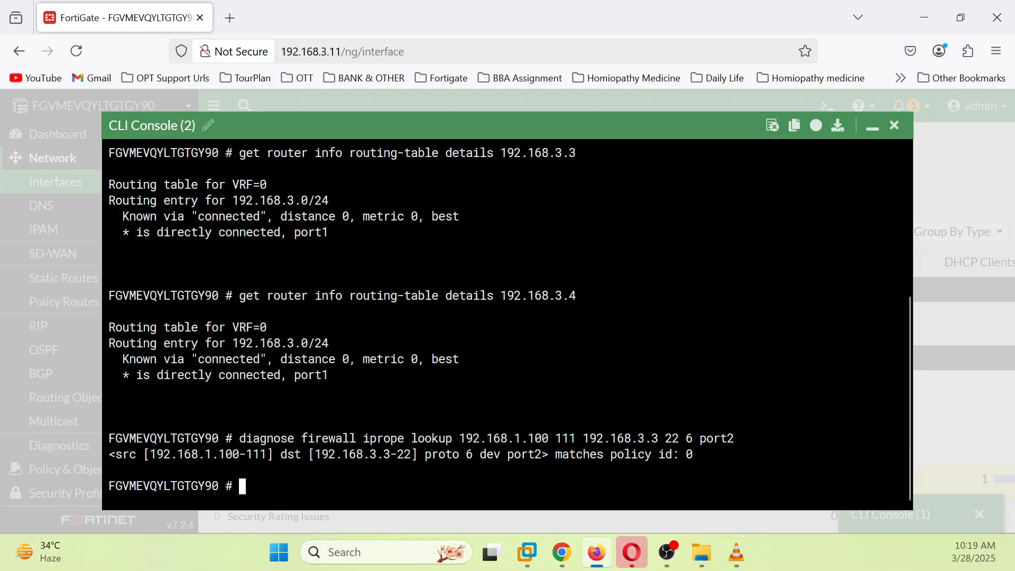
left_click_drag(122, 454, 692, 455)
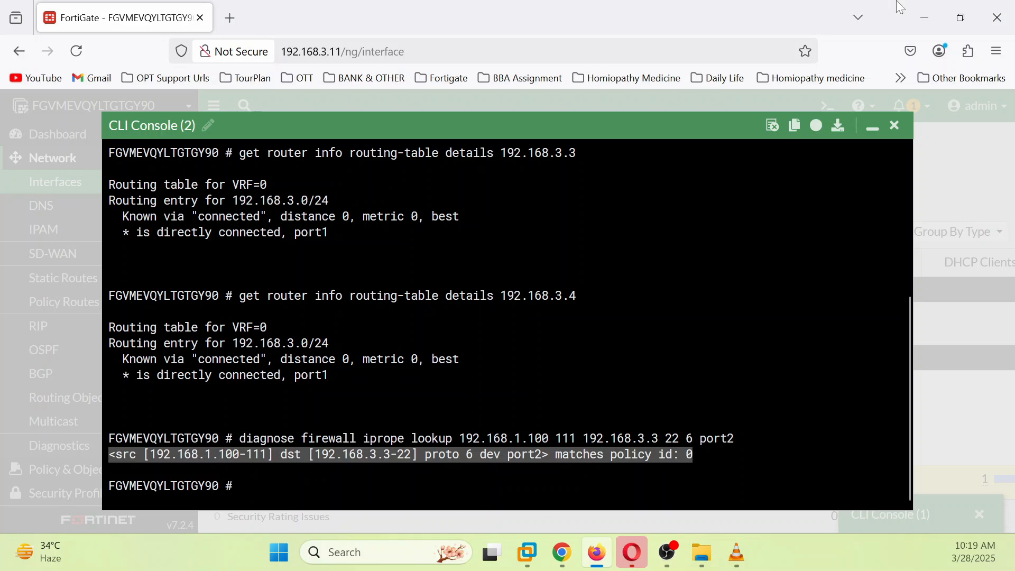
Step: Return to FortiGate and close both CLI consoles
left_click(595, 559)
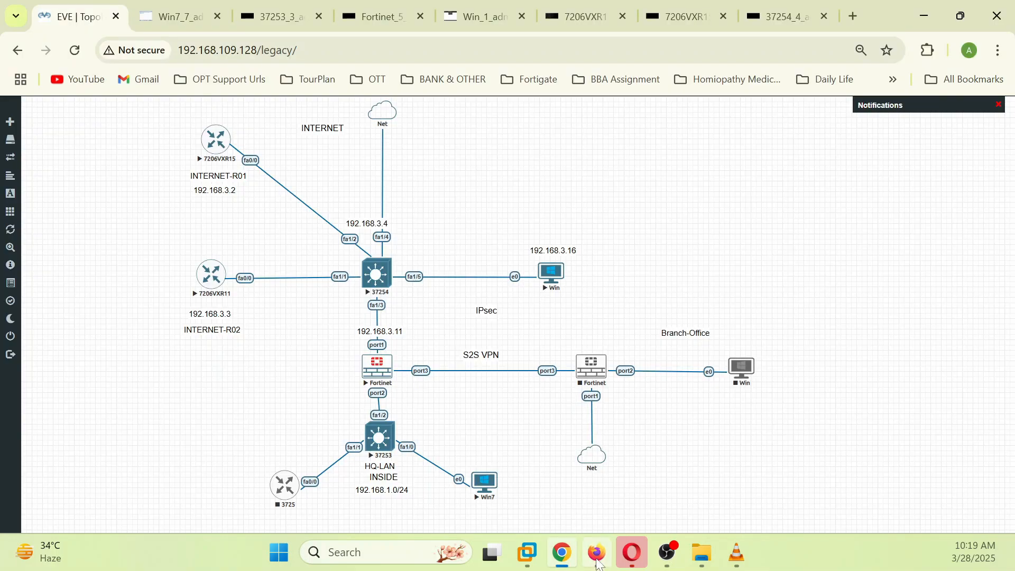
left_click(598, 561)
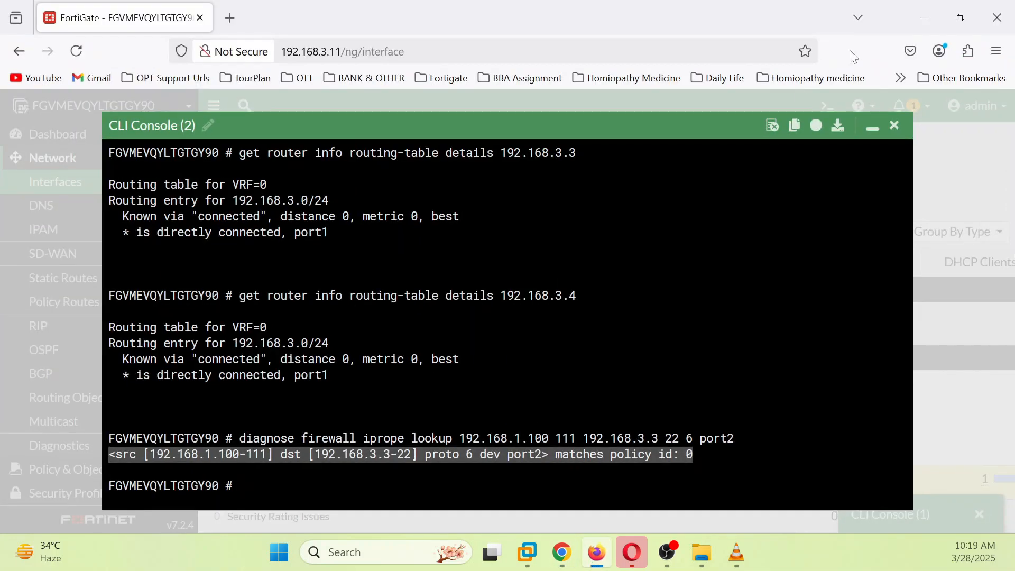
left_click(872, 127)
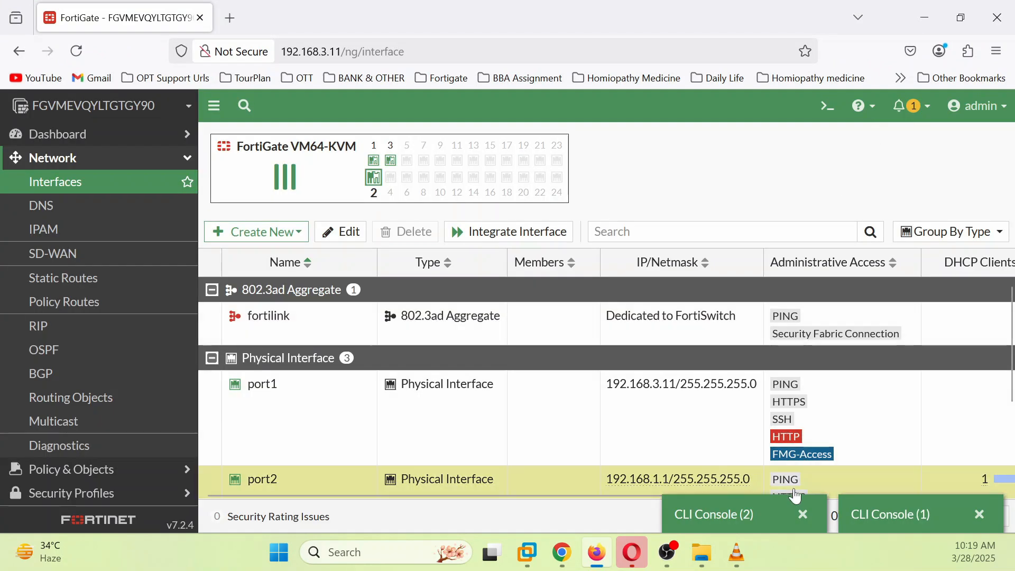
left_click(803, 514)
left_click(978, 514)
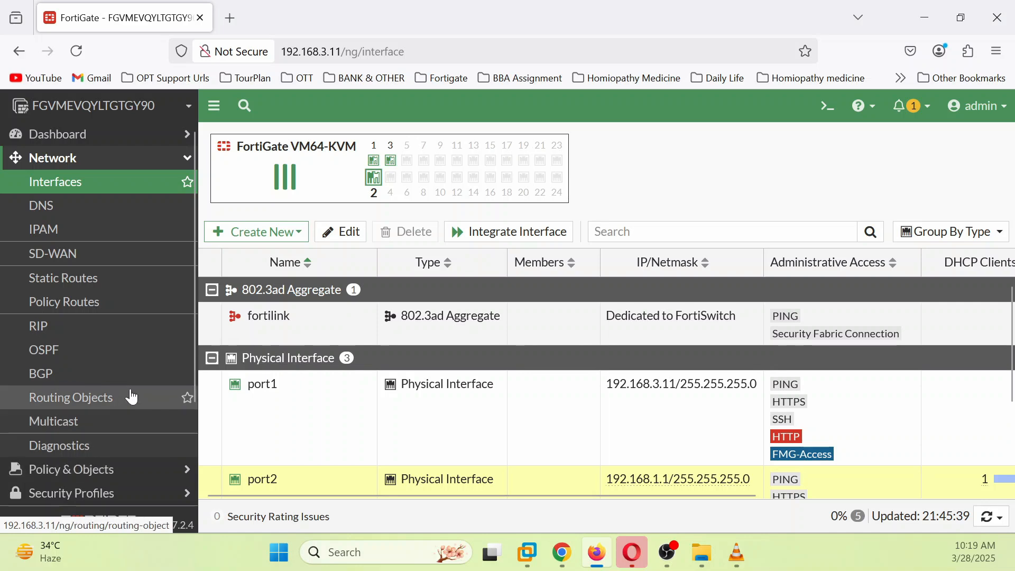
Step: Create a new firewall policy named LAN-INT-ROUTER-01
left_click(98, 472)
left_click(68, 211)
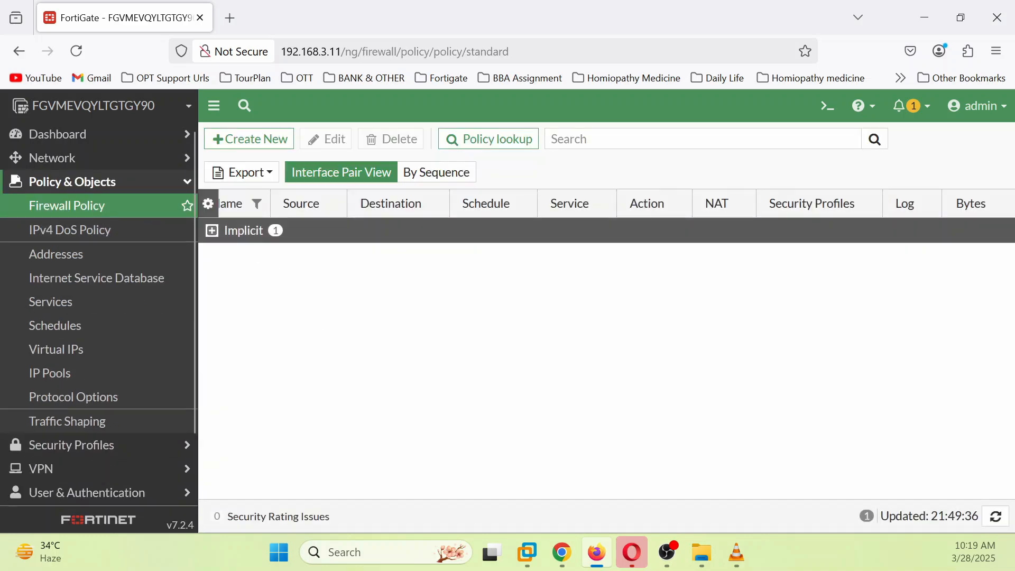
left_click(243, 173)
left_click(266, 140)
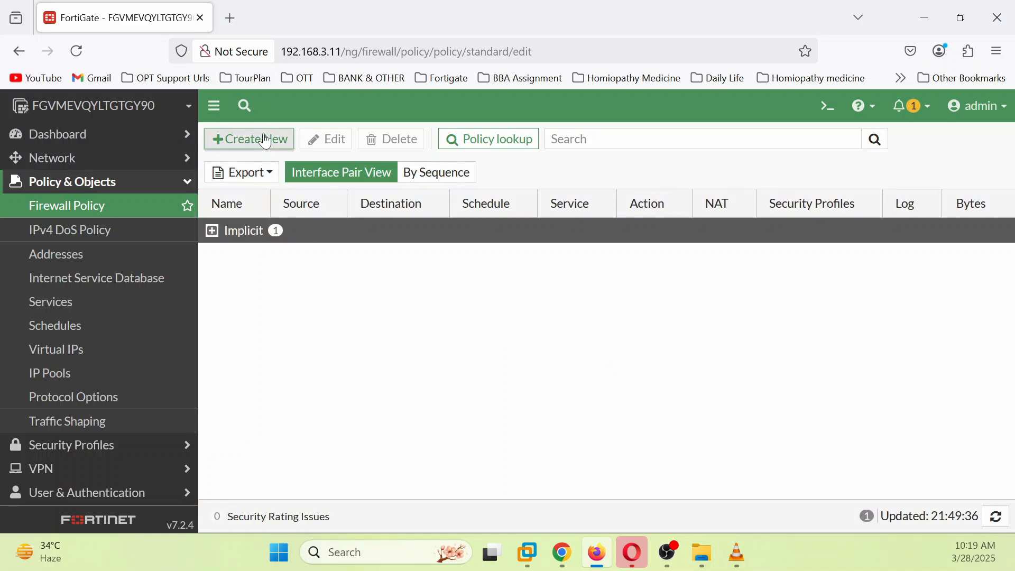
left_click(435, 183)
type("LAN-R")
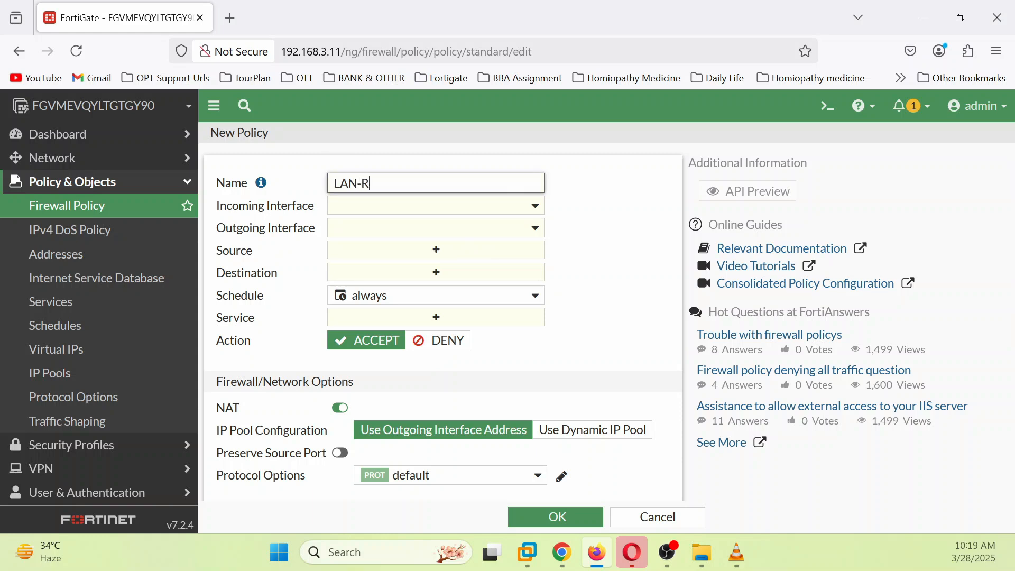
key("BackSpace")
type("INT-ROUTER-01")
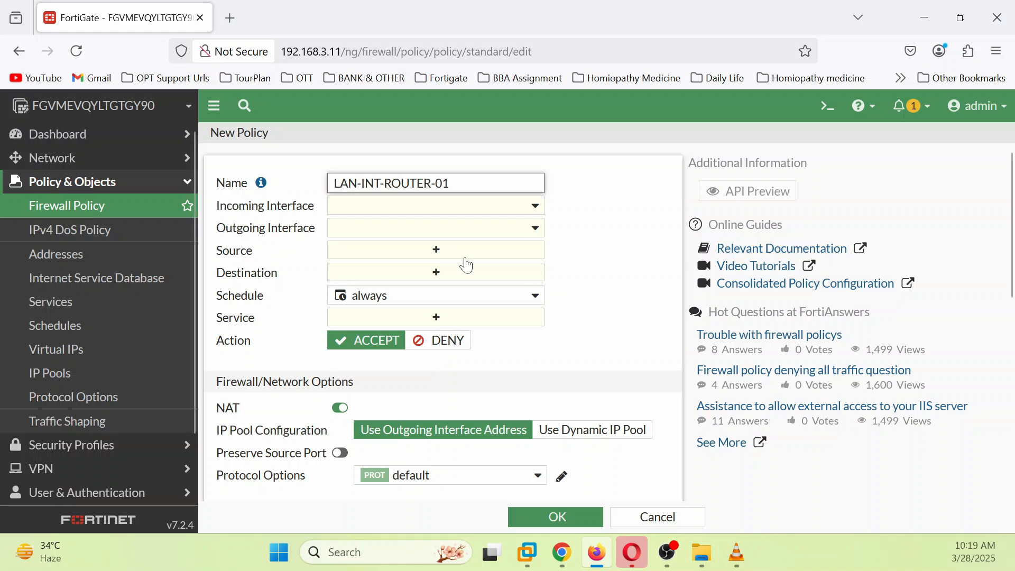
Step: Set incoming interface port2 and outgoing port1, then start a new source object
left_click(534, 215)
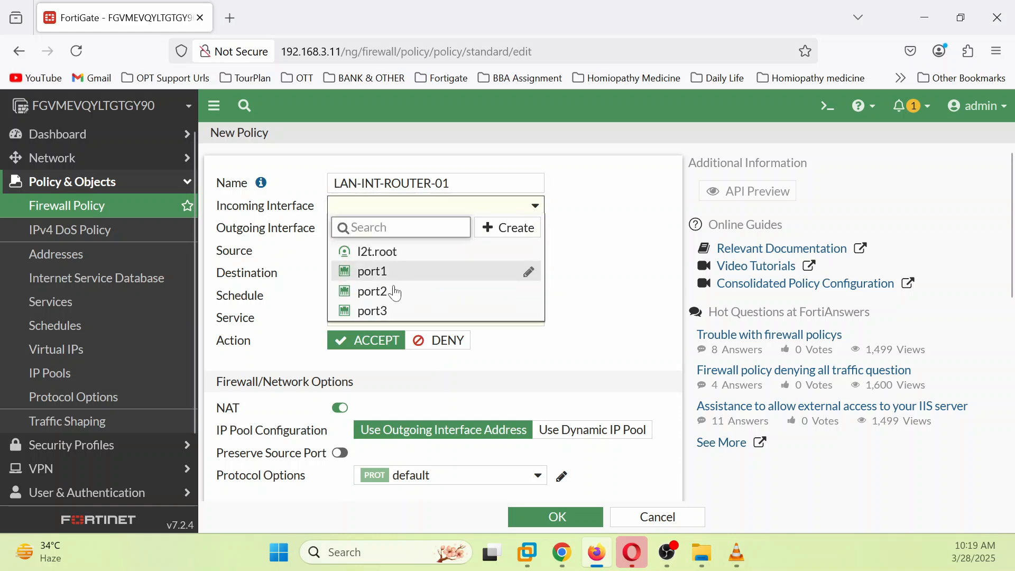
left_click(395, 295)
left_click(535, 229)
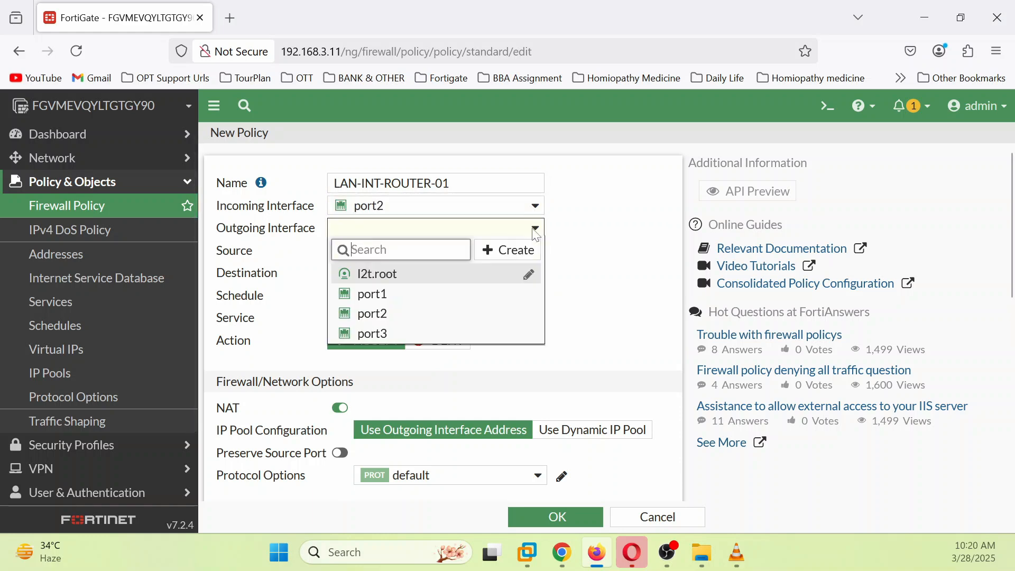
left_click(403, 294)
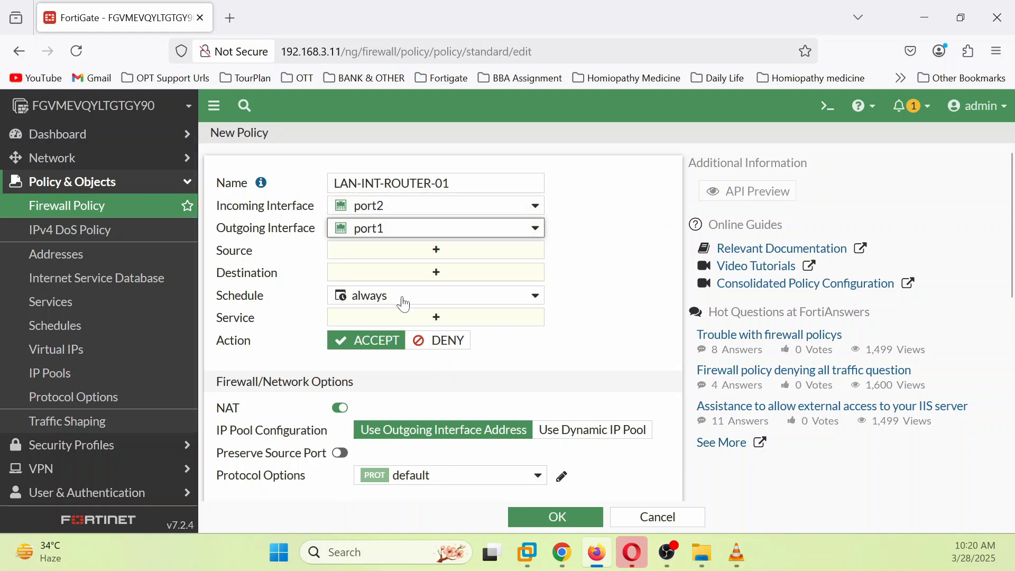
left_click(444, 259)
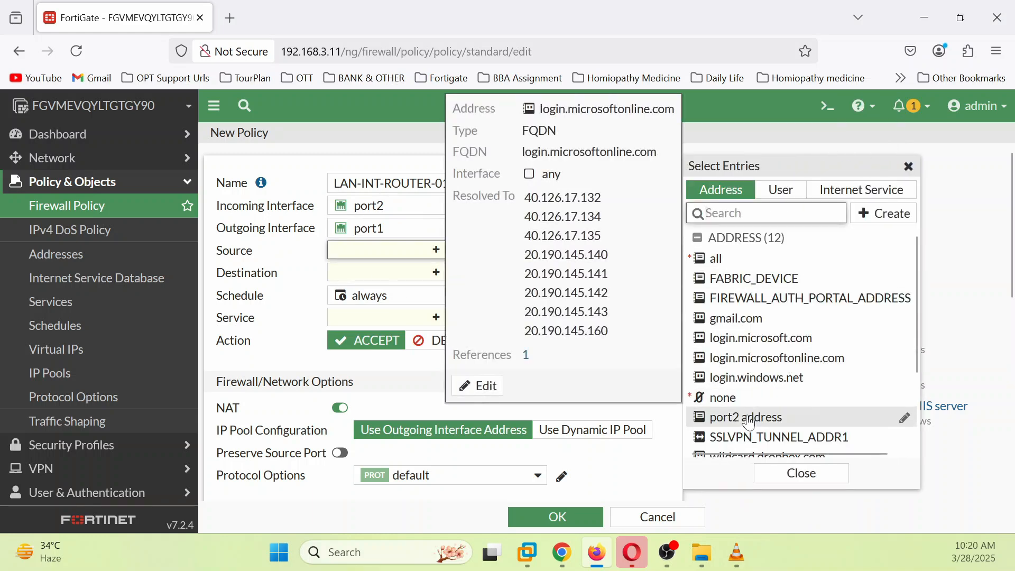
scroll(806, 343, "down", 2)
scroll(805, 339, "up", 2)
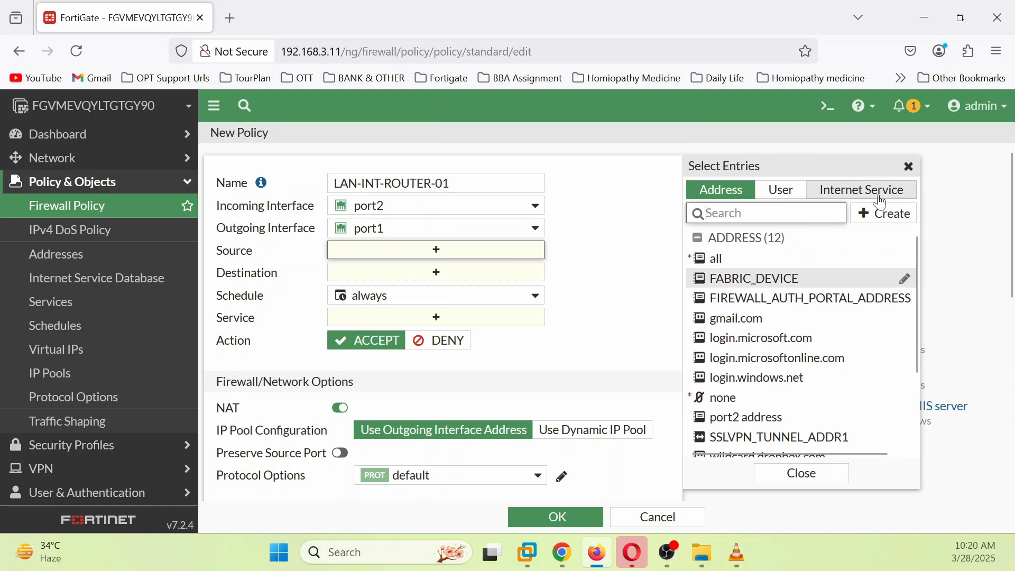
left_click(884, 215)
Step: Create a new address object named LAN-SUBNET-192
left_click(732, 263)
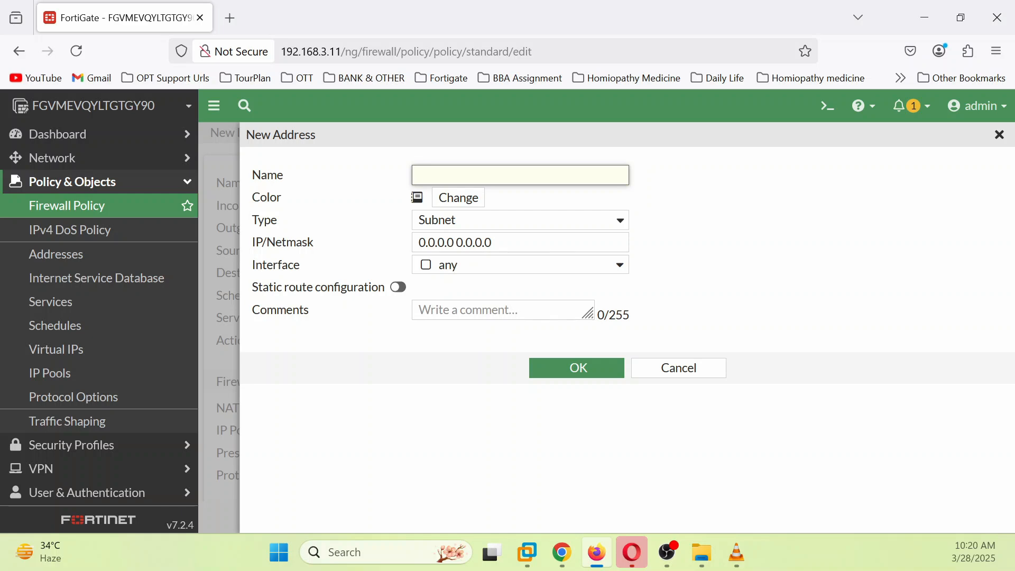
type("LAN-SUBNET-192")
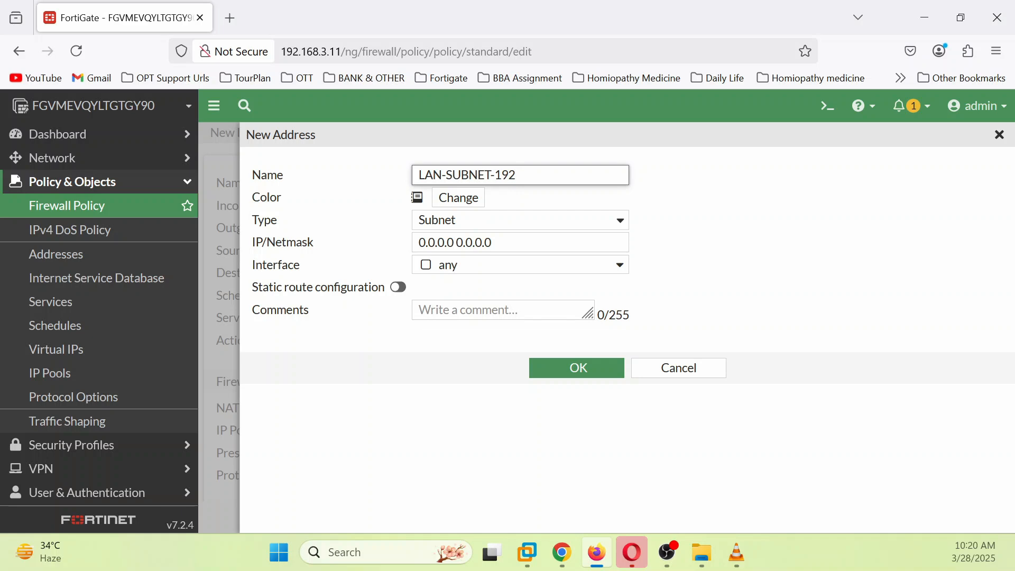
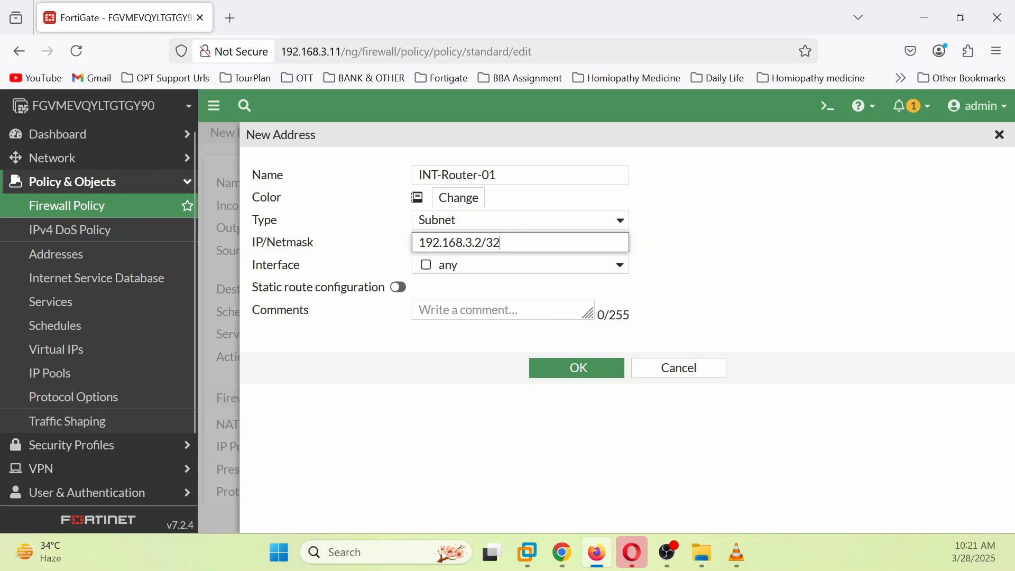
Step: Save the INT-Router-01 address as 192.168.3.2/32 and return to the policy's Destination field
left_click(581, 377)
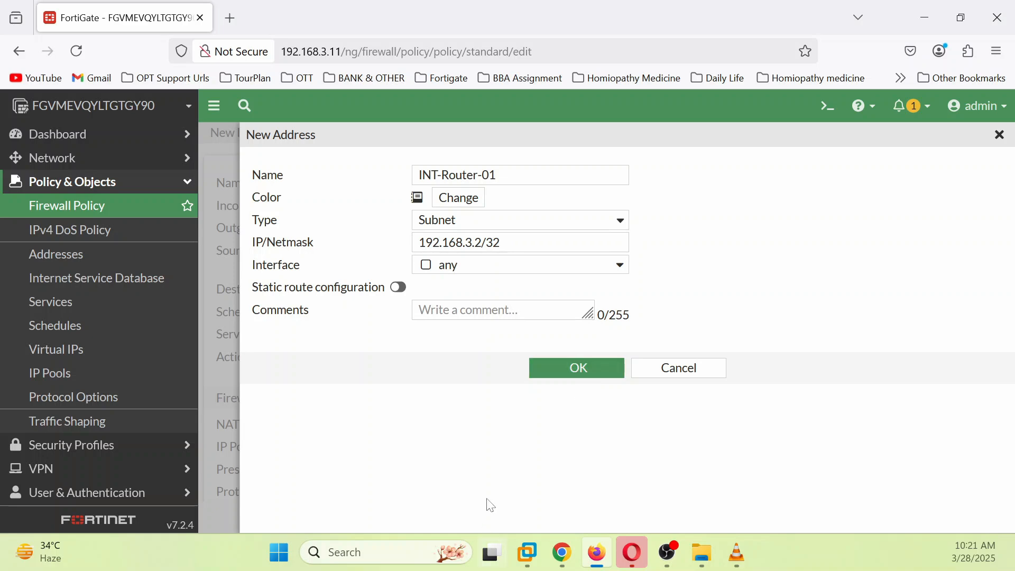
left_click(590, 383)
left_click(589, 370)
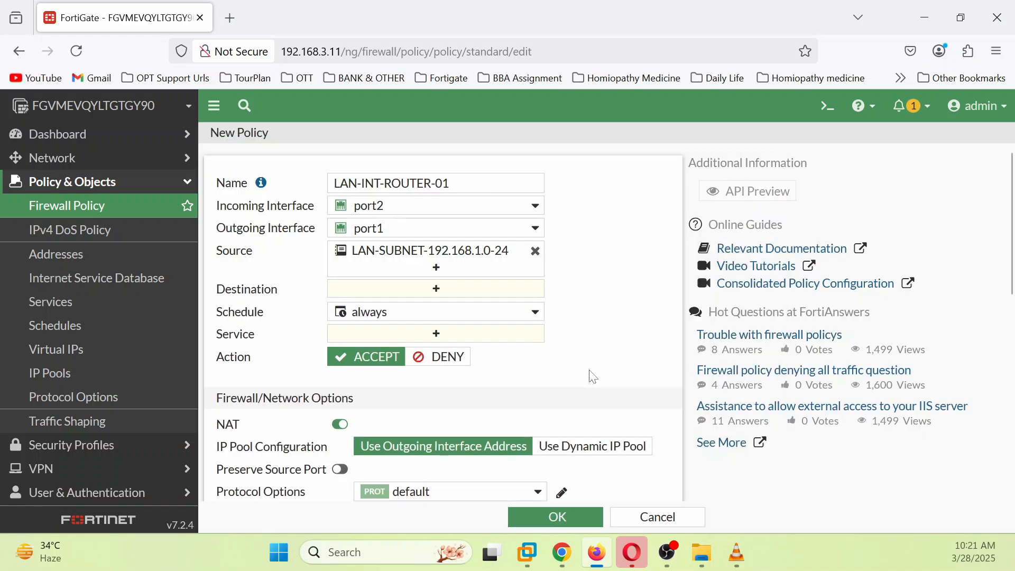
left_click(431, 295)
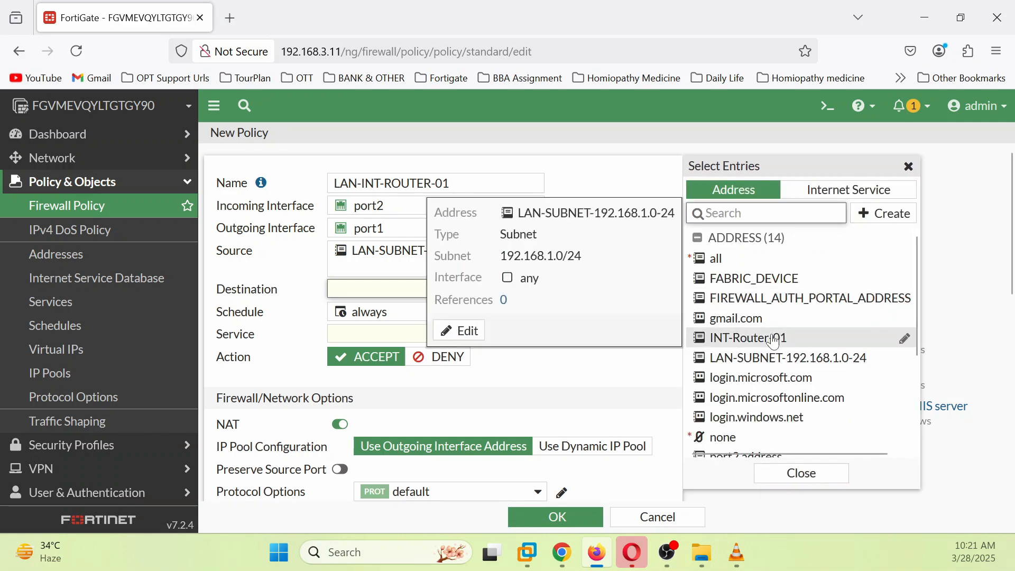
Step: Set INT-Router-01 as the destination of the LAN-INT-ROUTER-01 policy
left_click(775, 340)
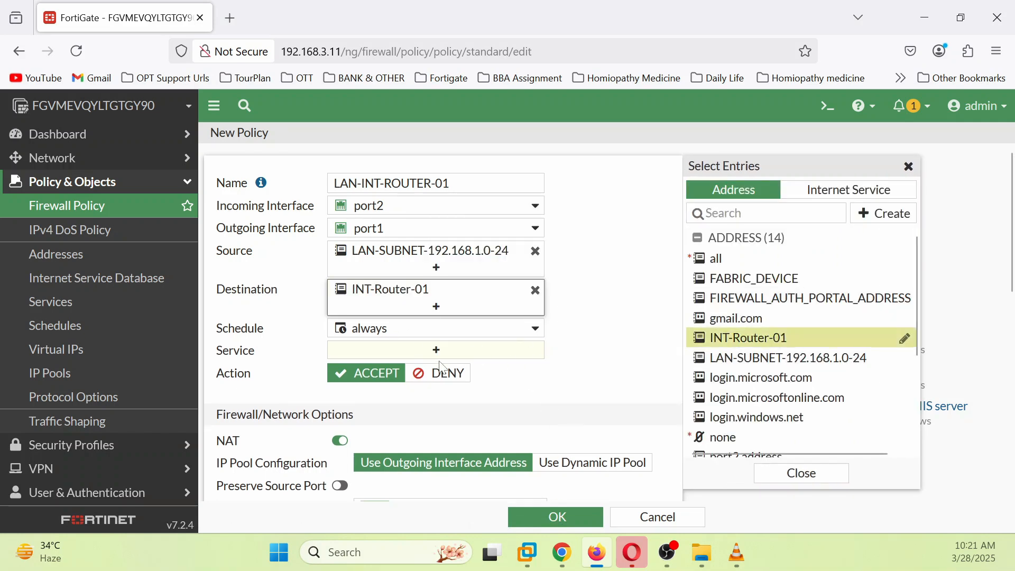
mouse_move(446, 297)
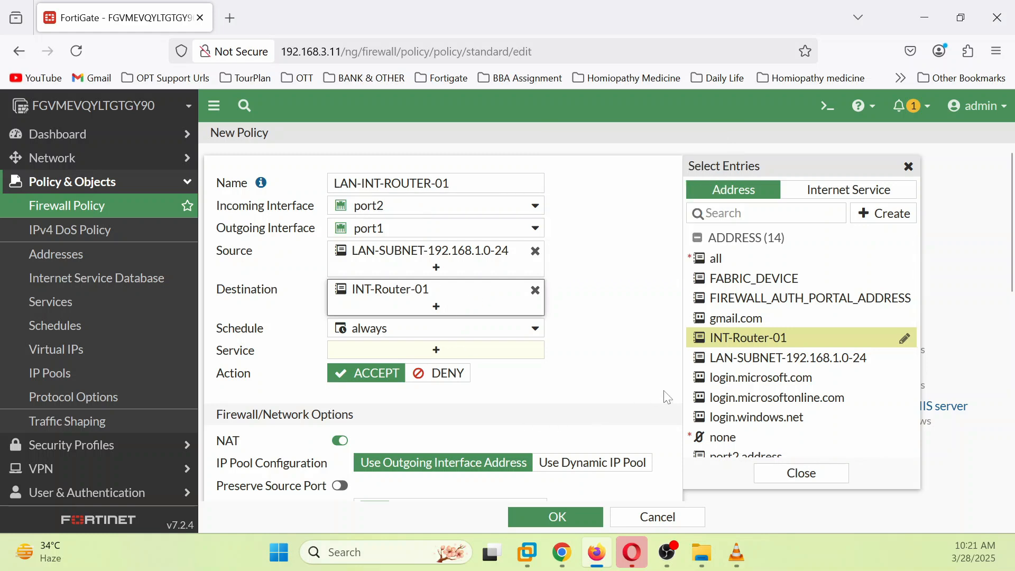
scroll(657, 356, "down", 3)
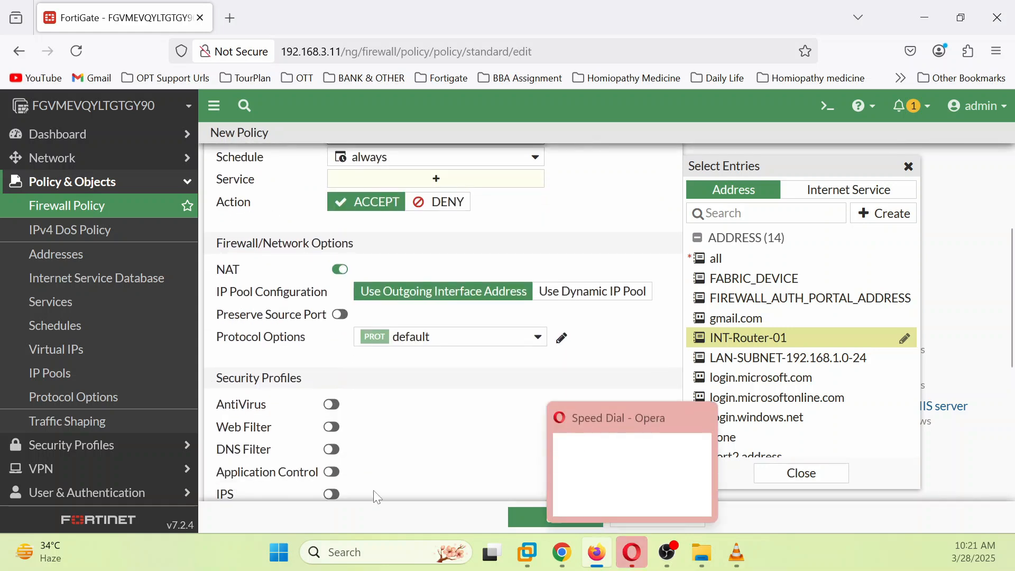
scroll(401, 484, "down", 5)
left_click(556, 523)
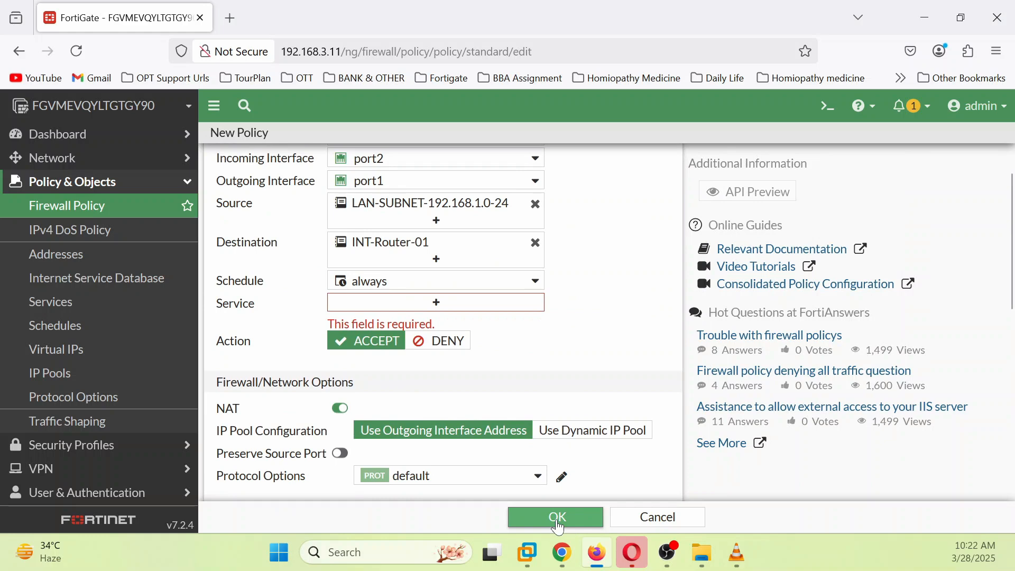
Step: Allow HTTP and SSH services and save the LAN-INT-ROUTER-01 policy
left_click(439, 308)
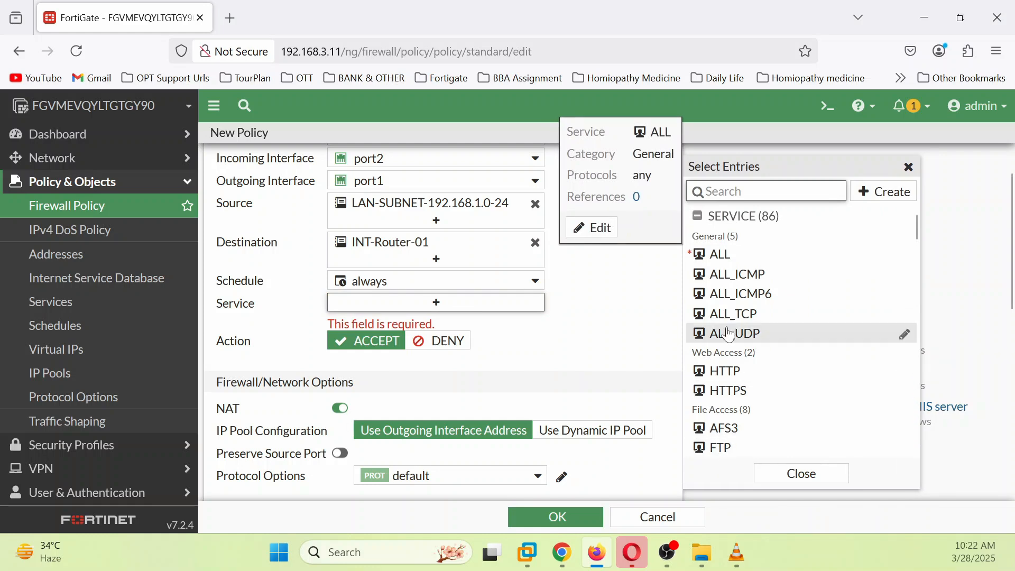
left_click(770, 376)
scroll(783, 372, "down", 5)
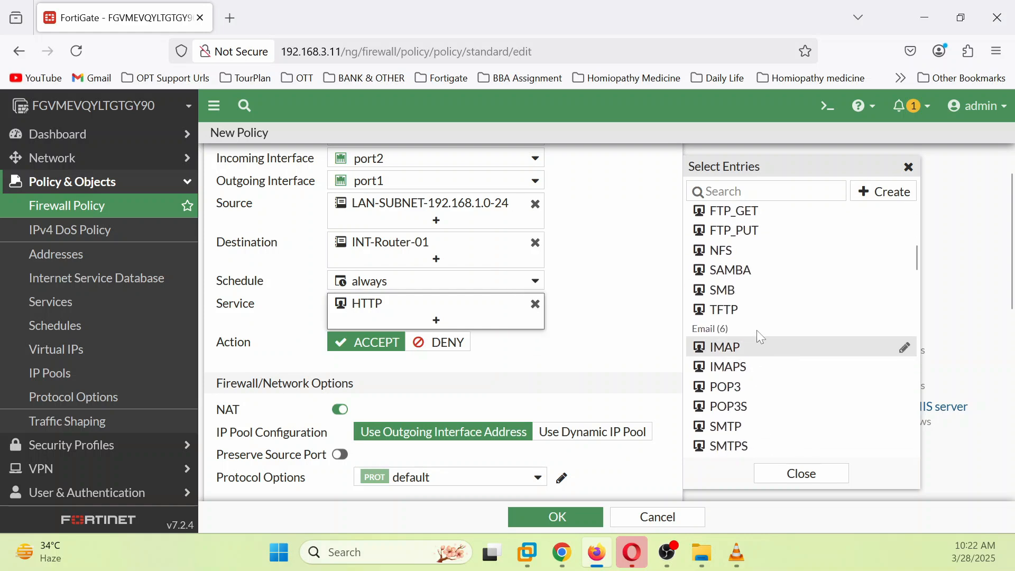
scroll(758, 331, "down", 5)
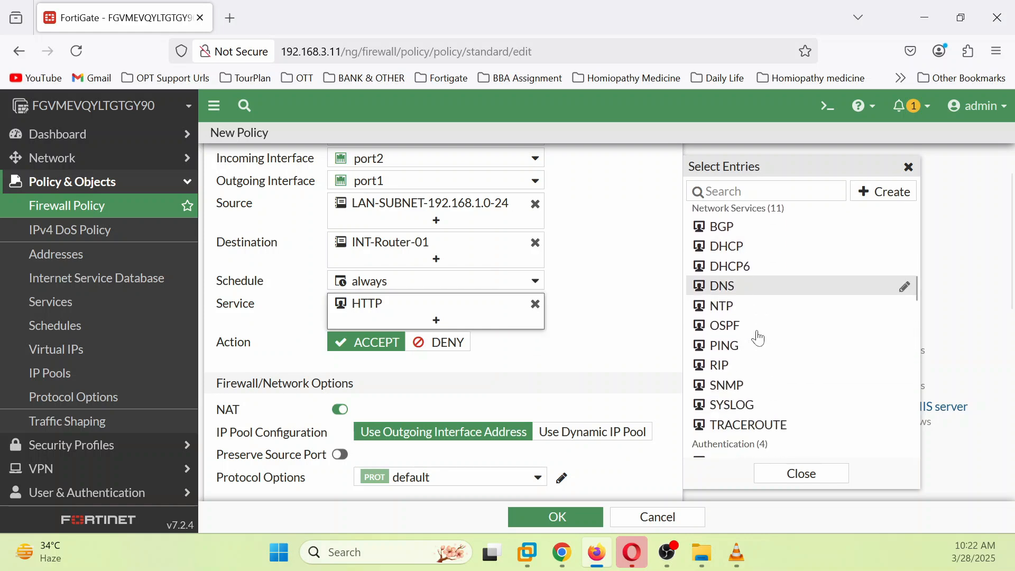
scroll(760, 339, "down", 3)
scroll(760, 333, "down", 3)
left_click(759, 294)
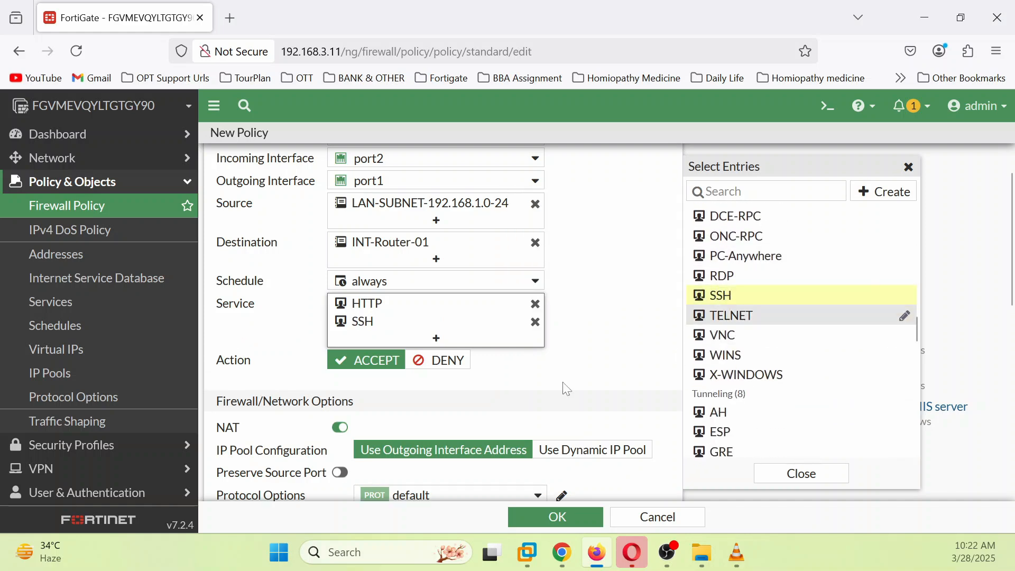
left_click(559, 390)
left_click(572, 523)
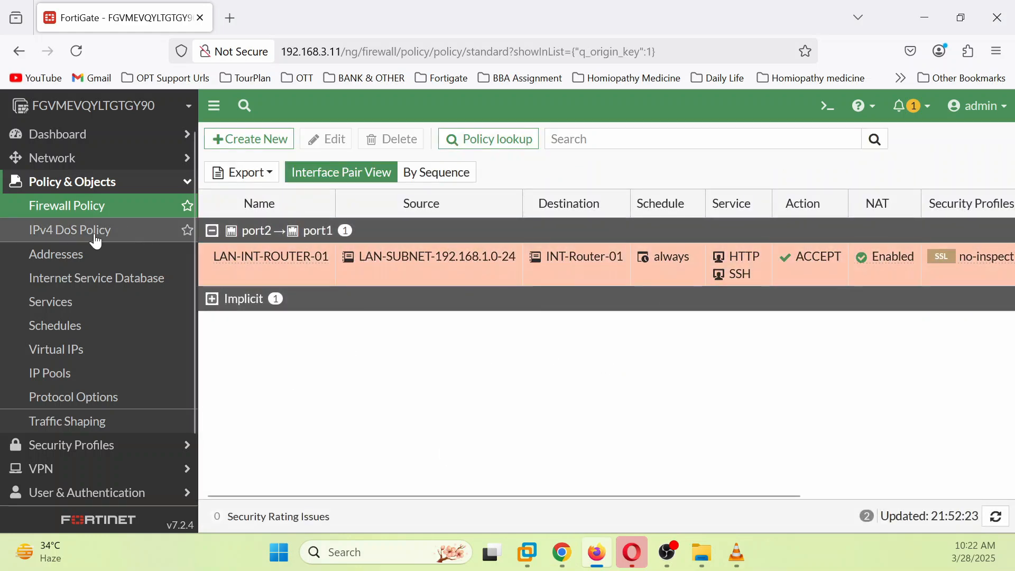
Step: In Addresses, rename INT-Router-01 to INT-Router-01-192.168.3.2
left_click(80, 259)
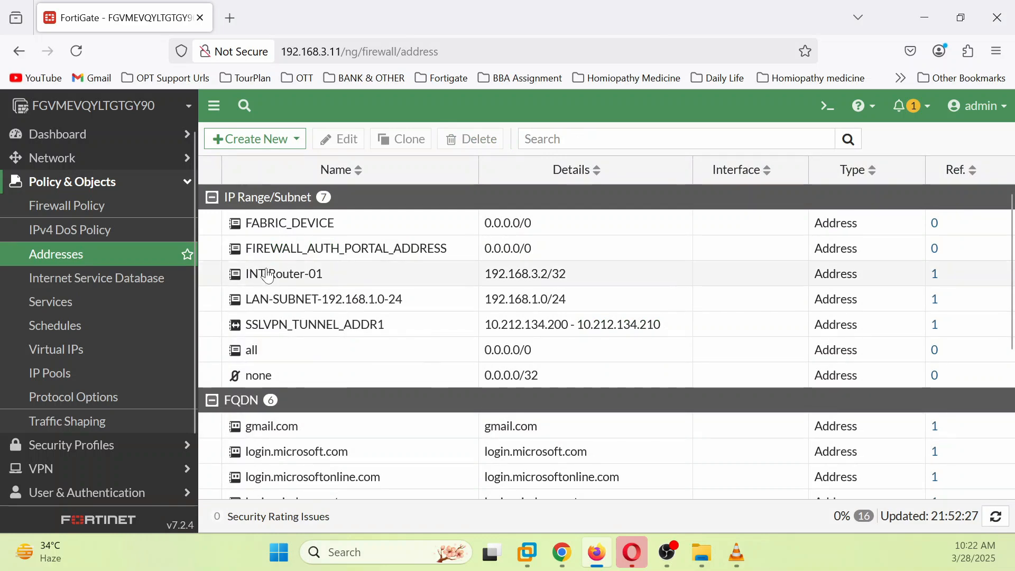
right_click(269, 276)
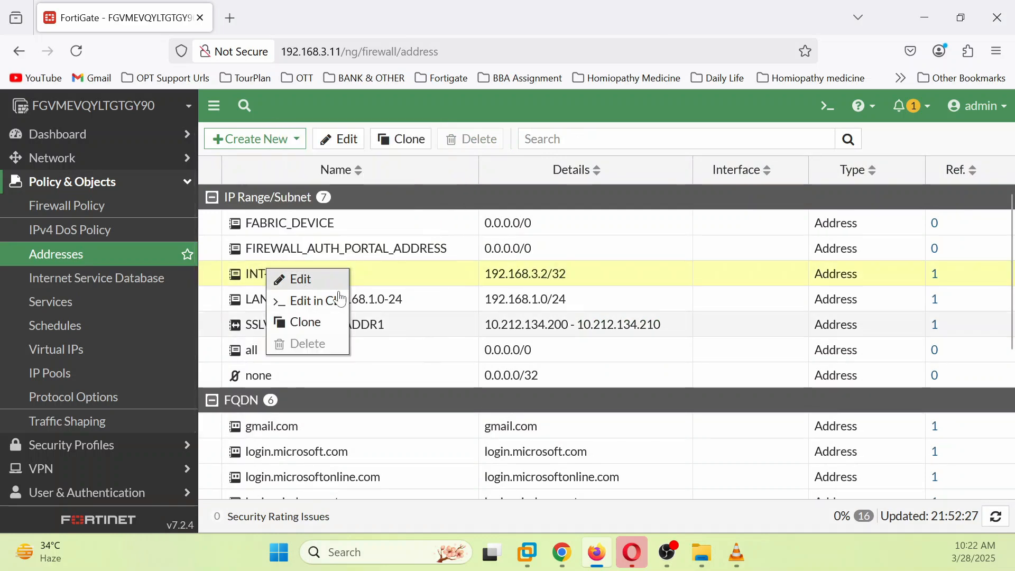
left_click(341, 141)
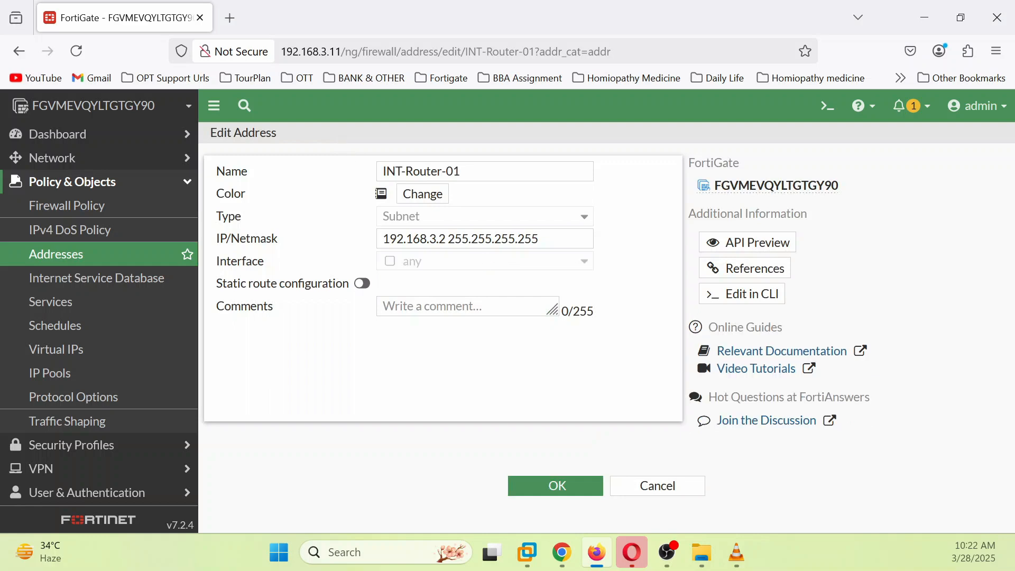
left_click(468, 171)
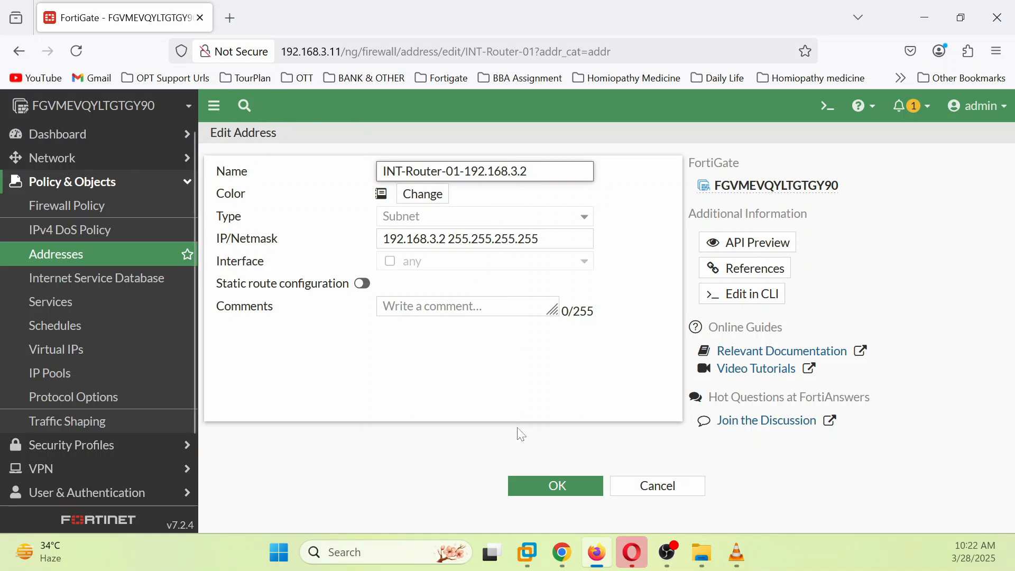
left_click(555, 486)
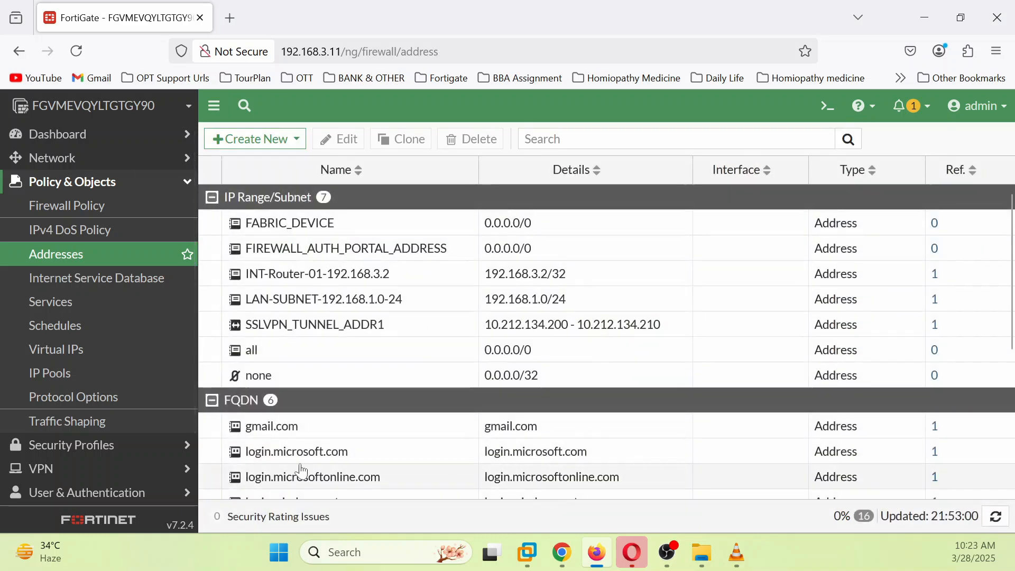
left_click(282, 140)
Step: Create address INT-Router-02-192.168.3.3 with IP/Netmask 192.168.3.3/32
left_click(256, 161)
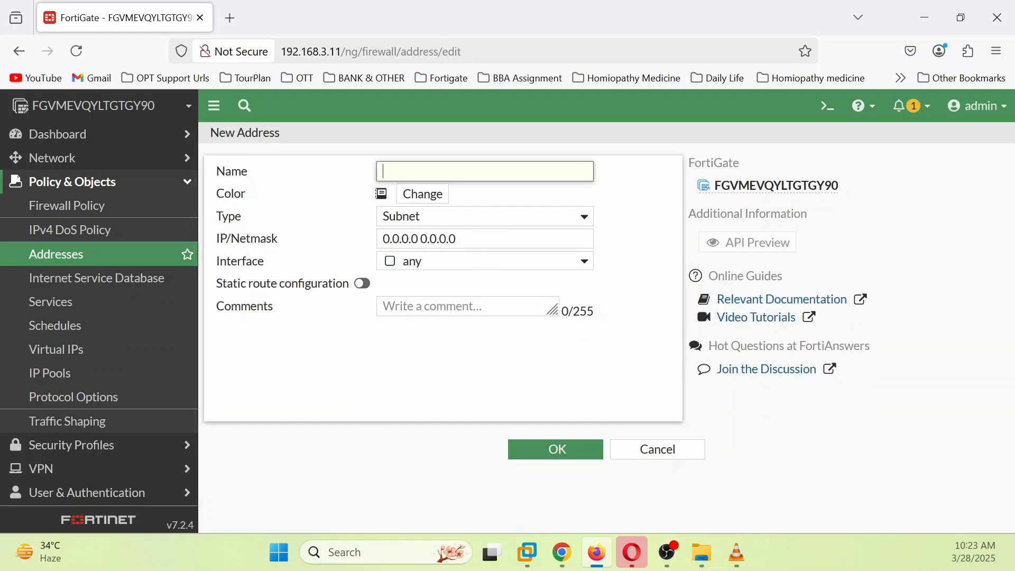
type("INT-Router-02-192.168.3.3")
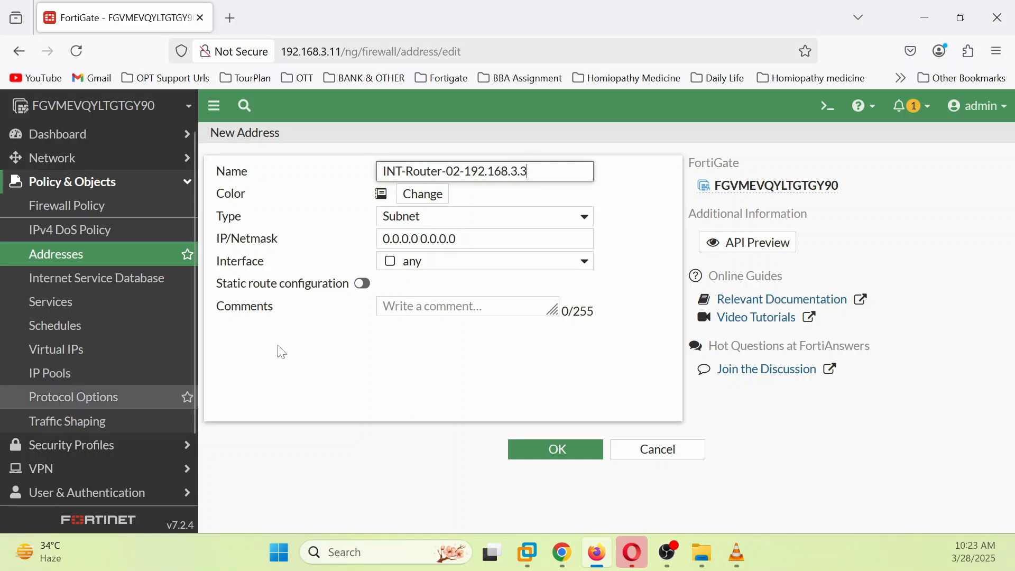
key("shift+Left")
key("shift+Left")
key("shift+Left")
key("shift+Left")
key("shift+Left")
key("shift+Left")
key("shift+Left")
key("shift+Left")
key("shift+Left")
key("shift+Left")
key("shift+Left")
key("ctrl+c")
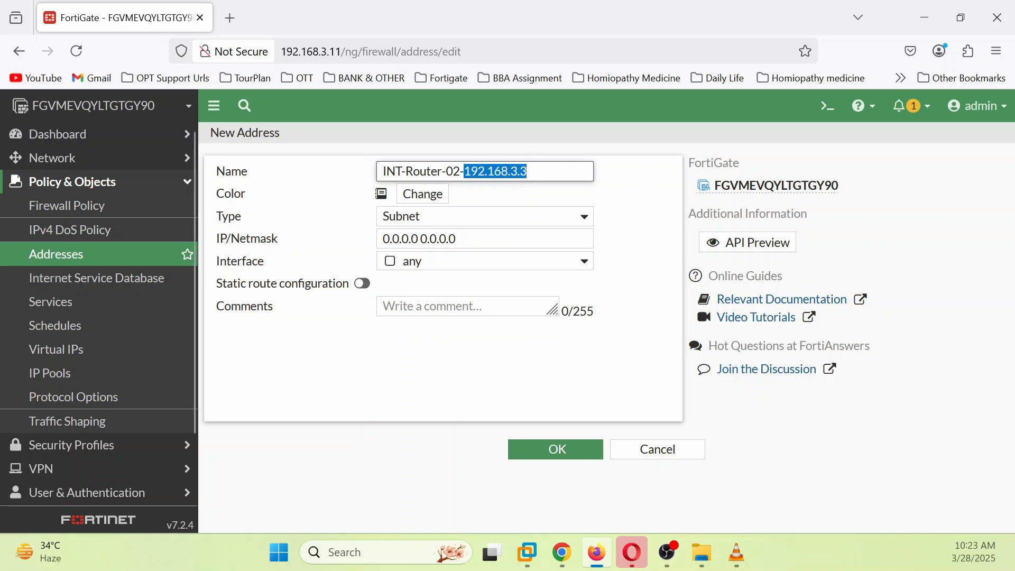
left_click(485, 238)
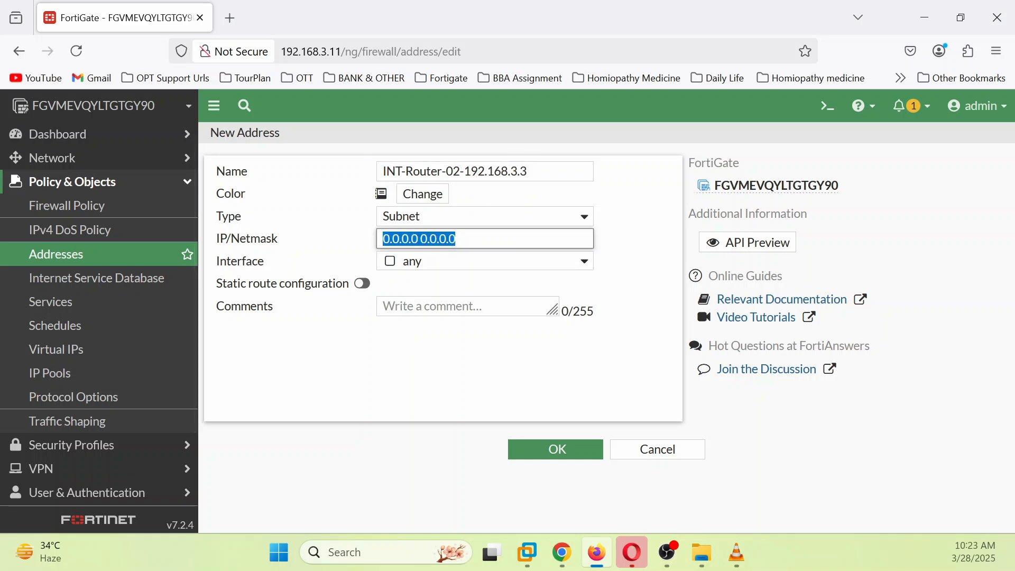
key("ctrl+v")
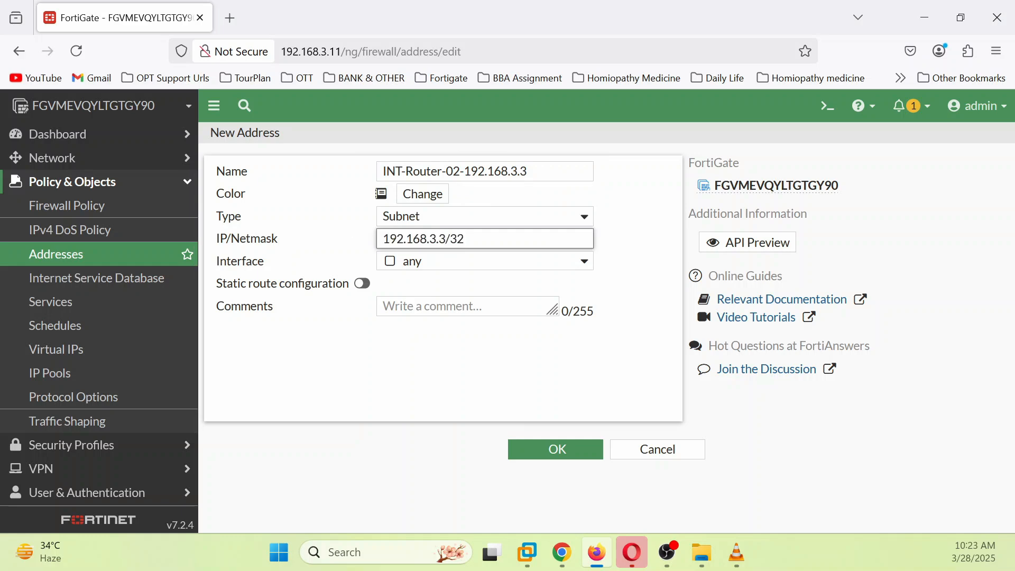
left_click(580, 449)
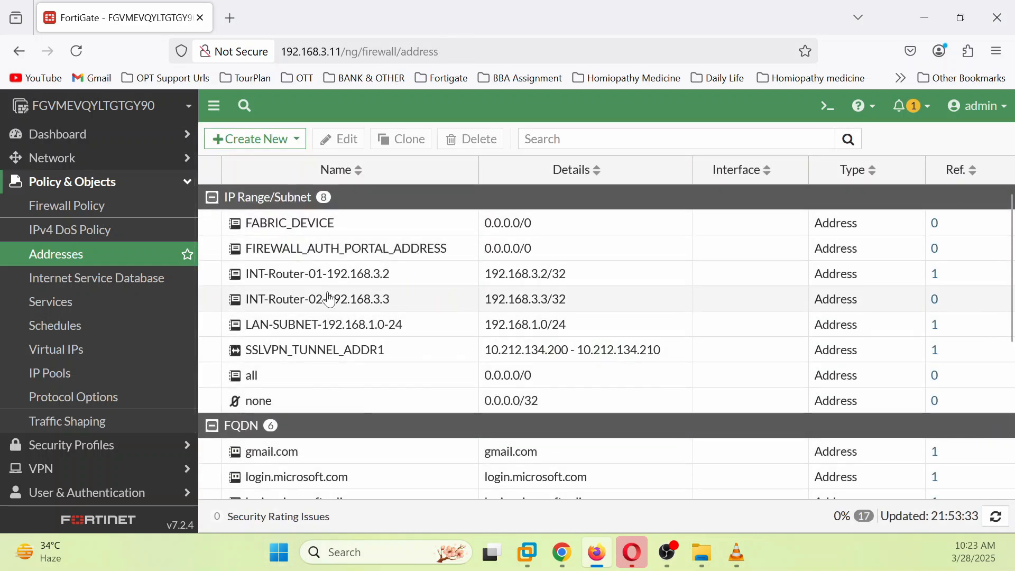
Step: Check which policies reference INT-Router-01-192.168.3.2, then go to Firewall Policy
mouse_move(438, 291)
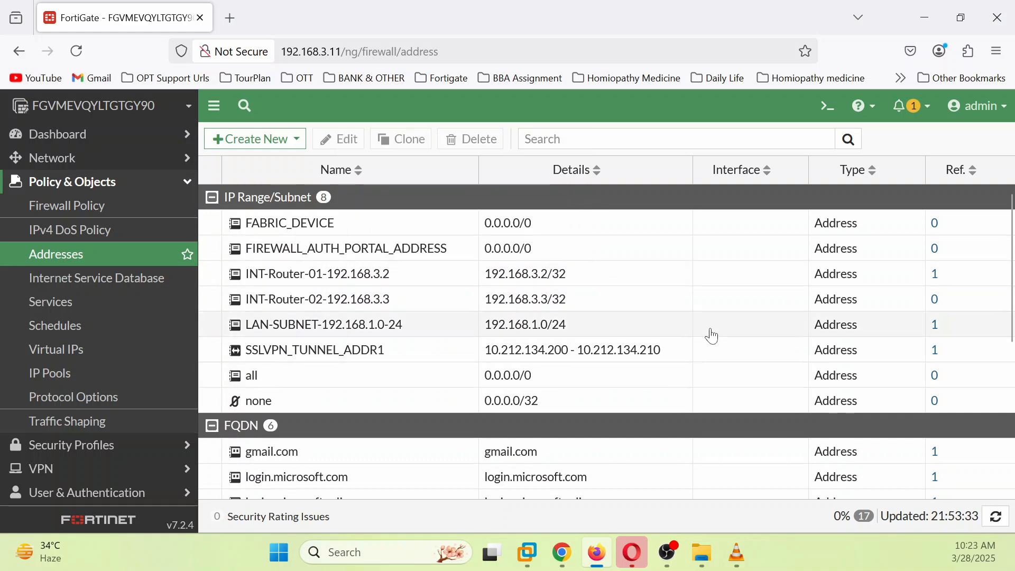
left_click(939, 276)
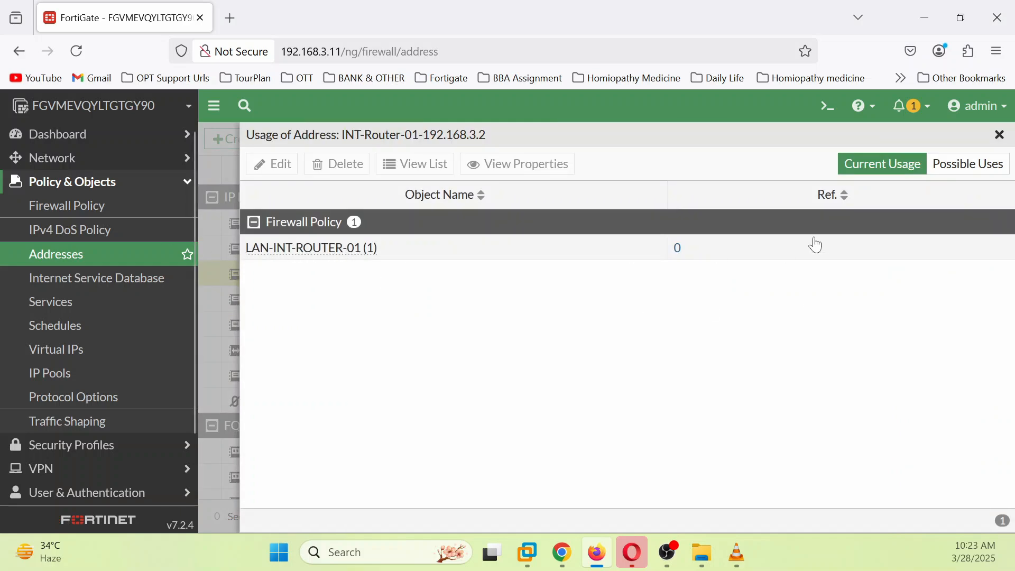
left_click(1000, 139)
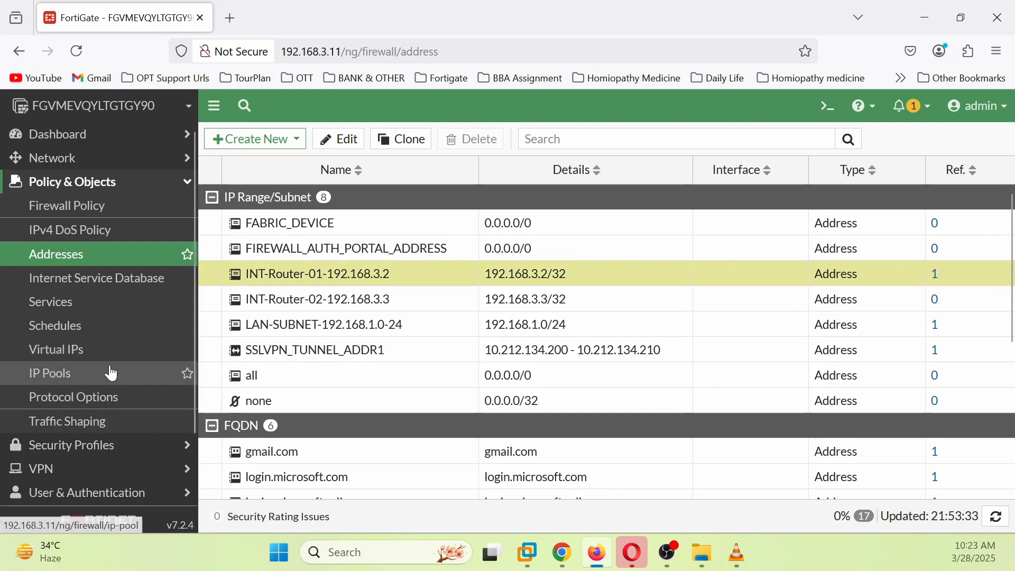
left_click(97, 219)
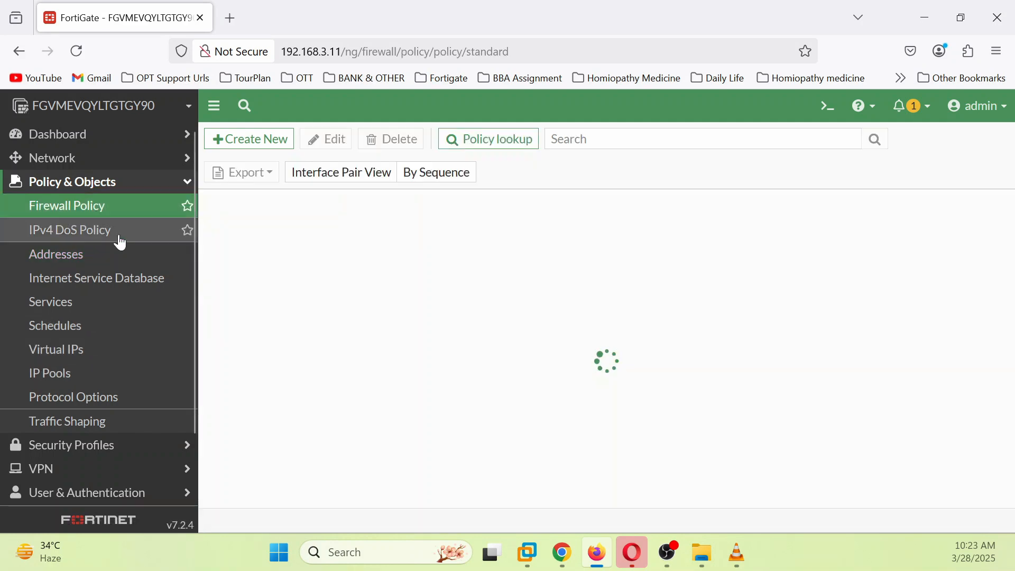
Step: Start new policy LAN-INT-ROUTER-02 with incoming port2 and outgoing port1
left_click(270, 139)
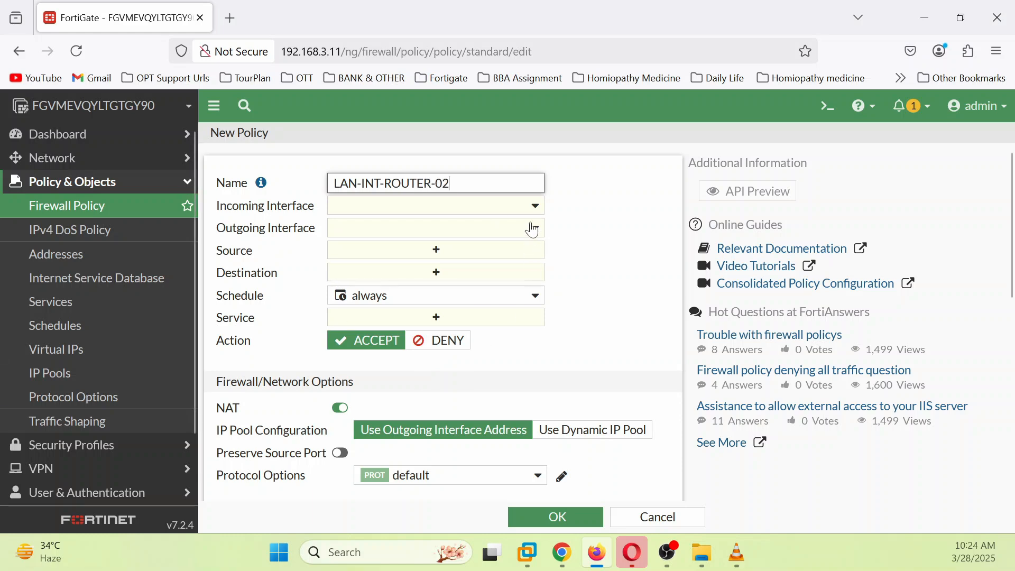
left_click(536, 205)
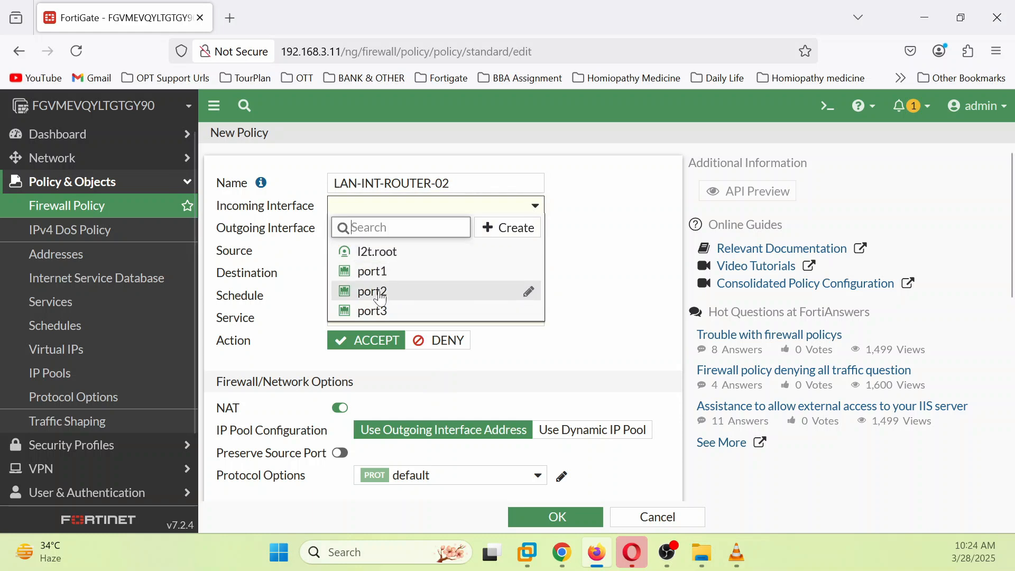
left_click(382, 300)
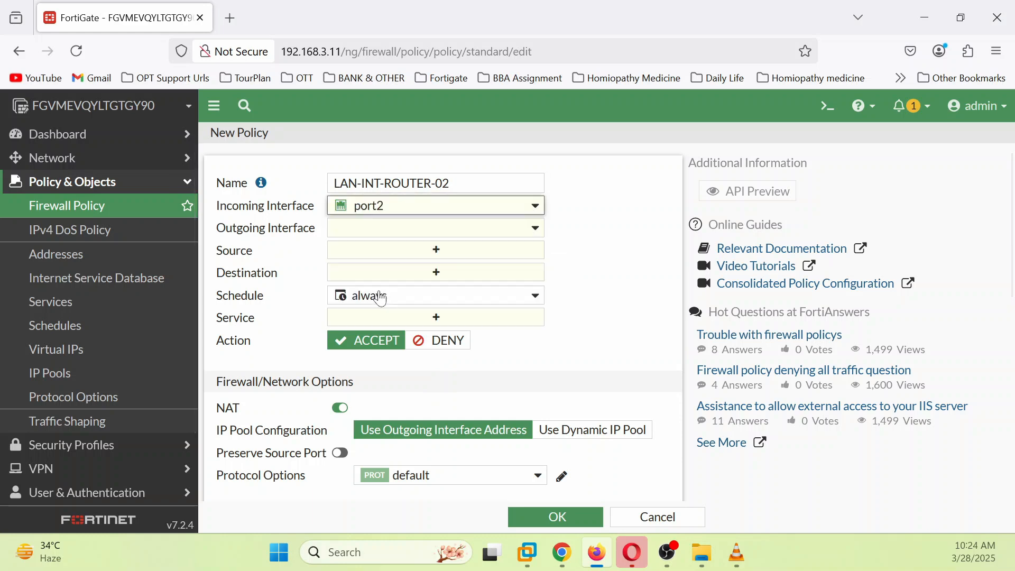
left_click(533, 229)
left_click(385, 294)
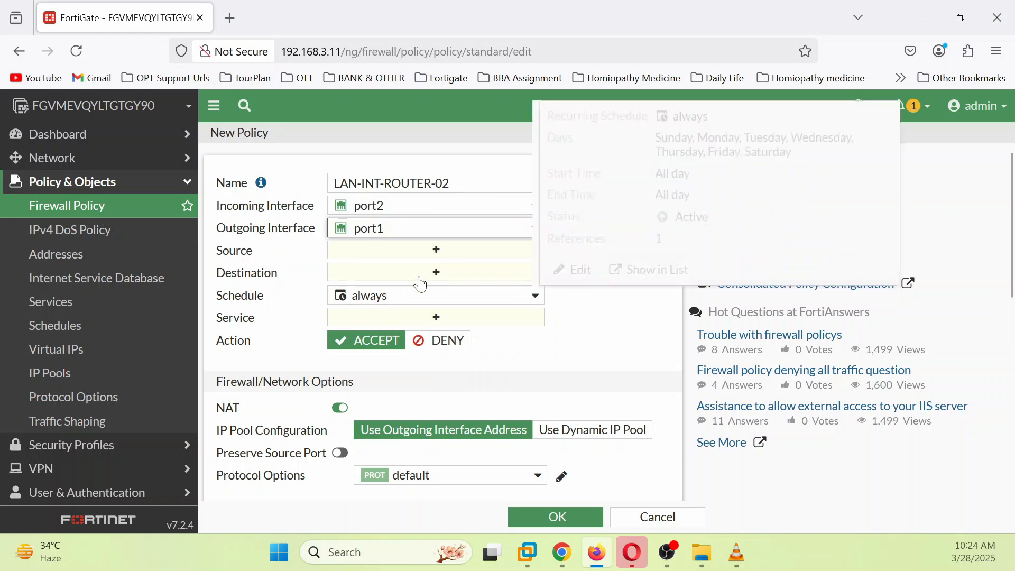
Step: Set source LAN-SUBNET-192.168.1.0-24, destination INT-Router-02-192.168.3.3, service ALL, and save
left_click(442, 258)
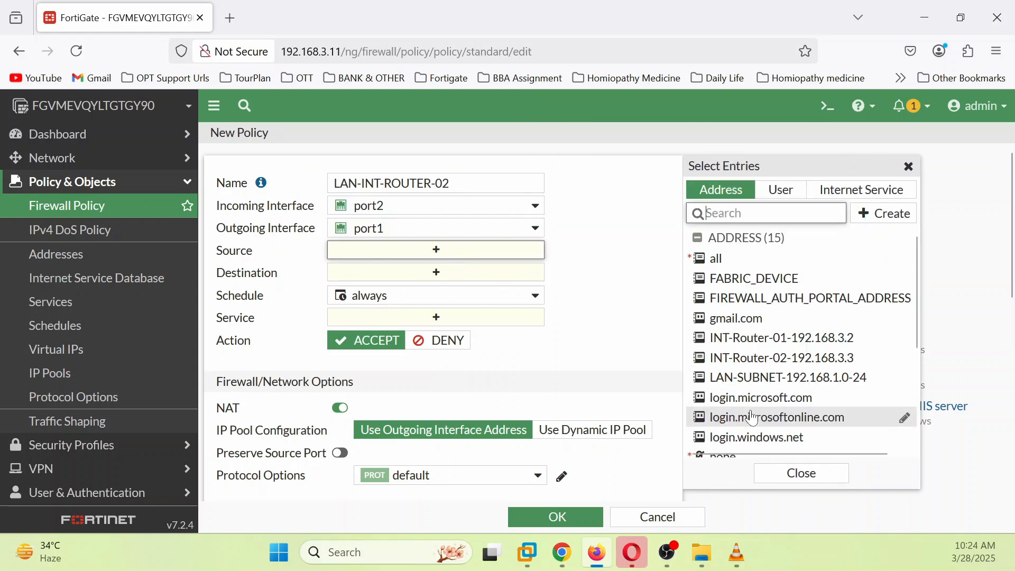
left_click(788, 377)
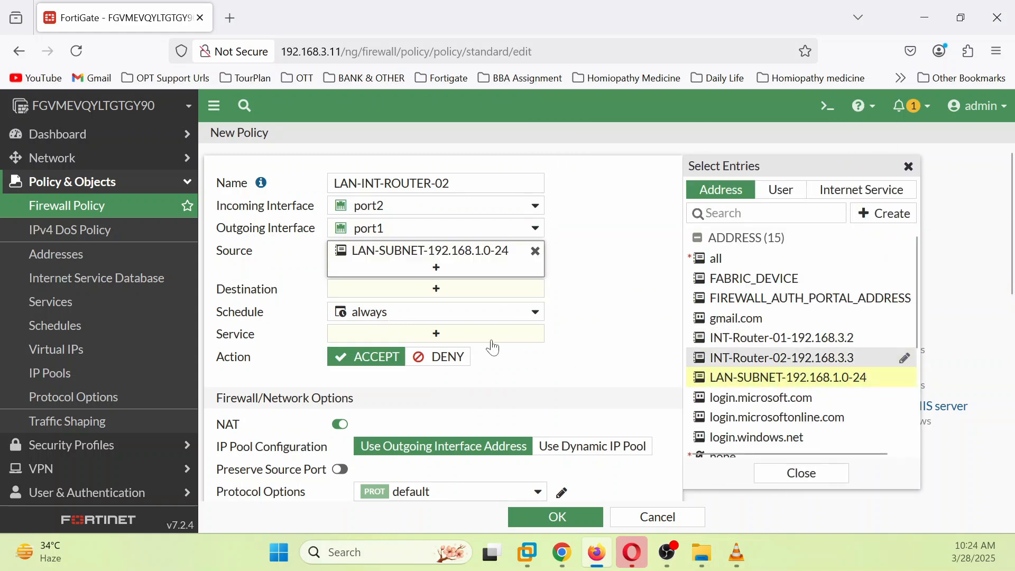
left_click(437, 288)
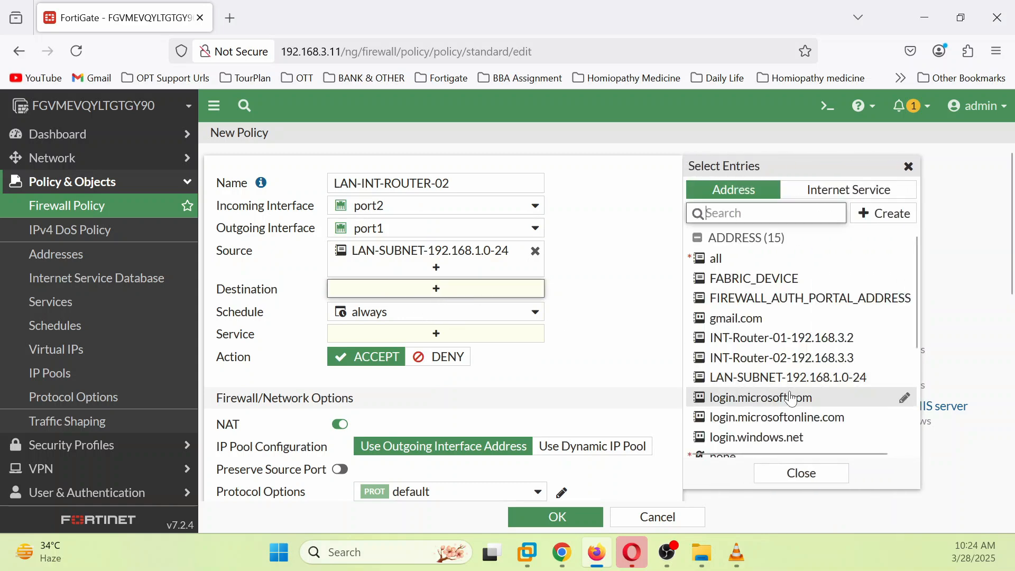
left_click(828, 365)
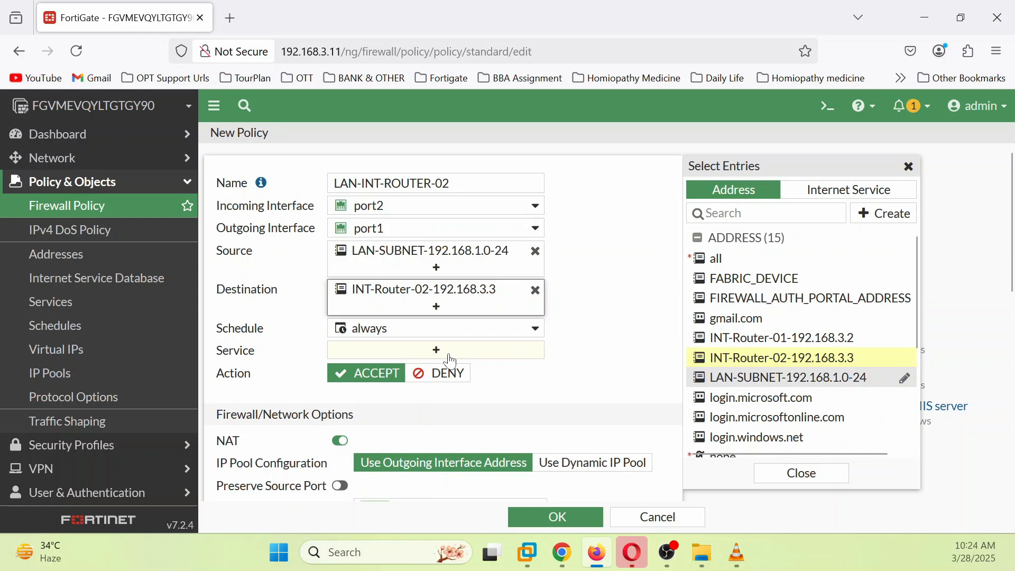
left_click(429, 353)
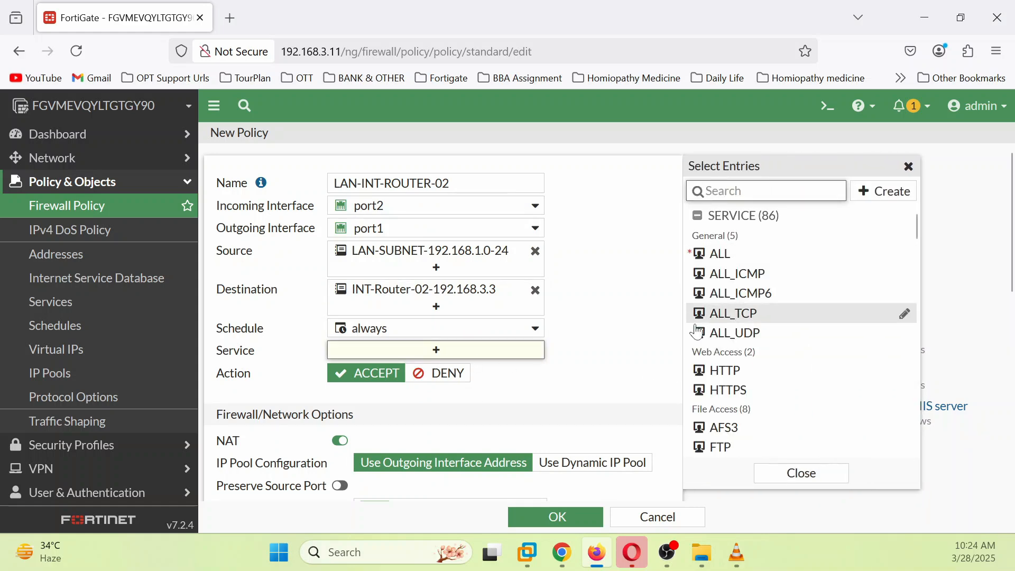
left_click(716, 256)
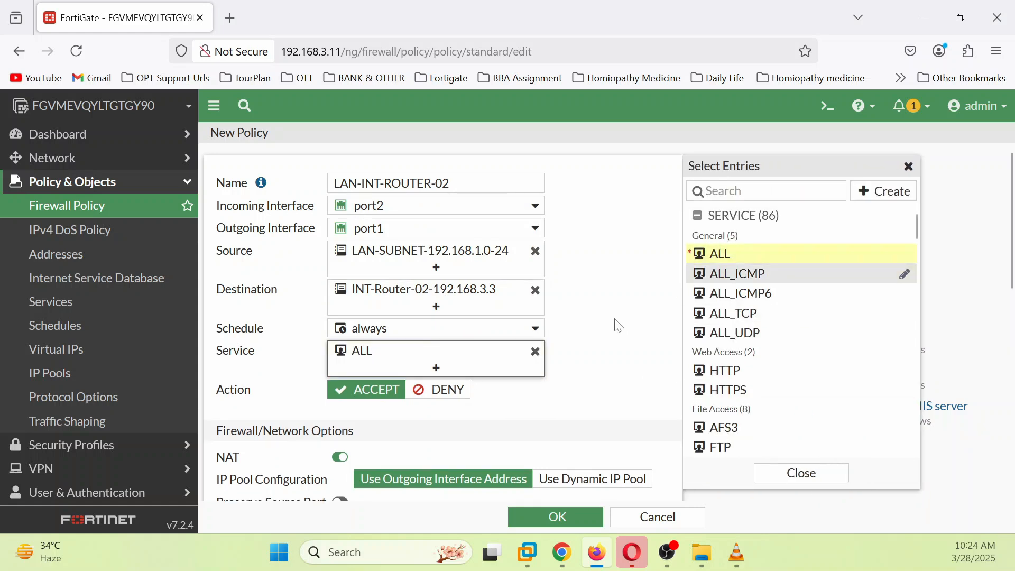
scroll(615, 325, "down", 8)
scroll(619, 333, "down", 1)
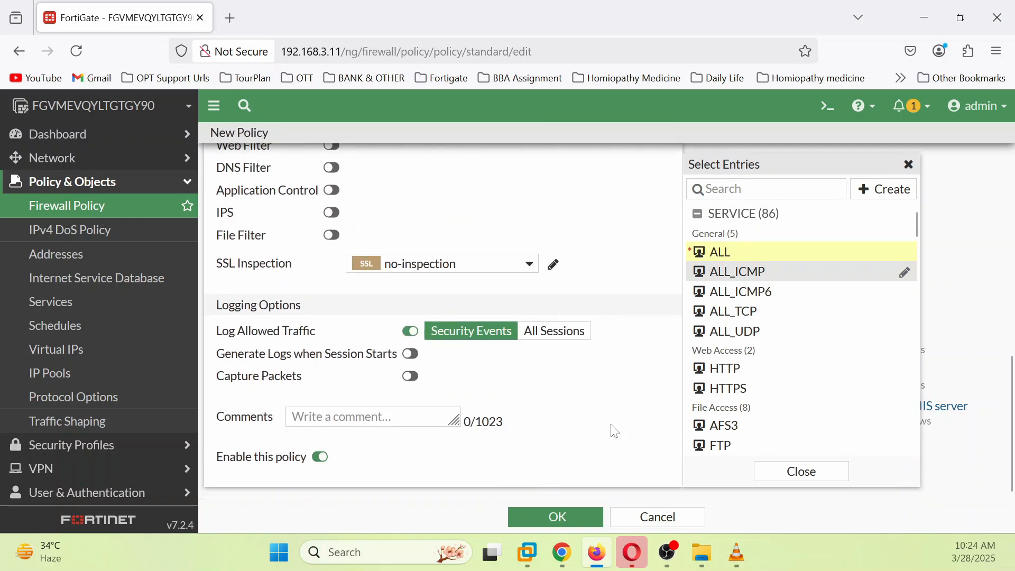
left_click(585, 518)
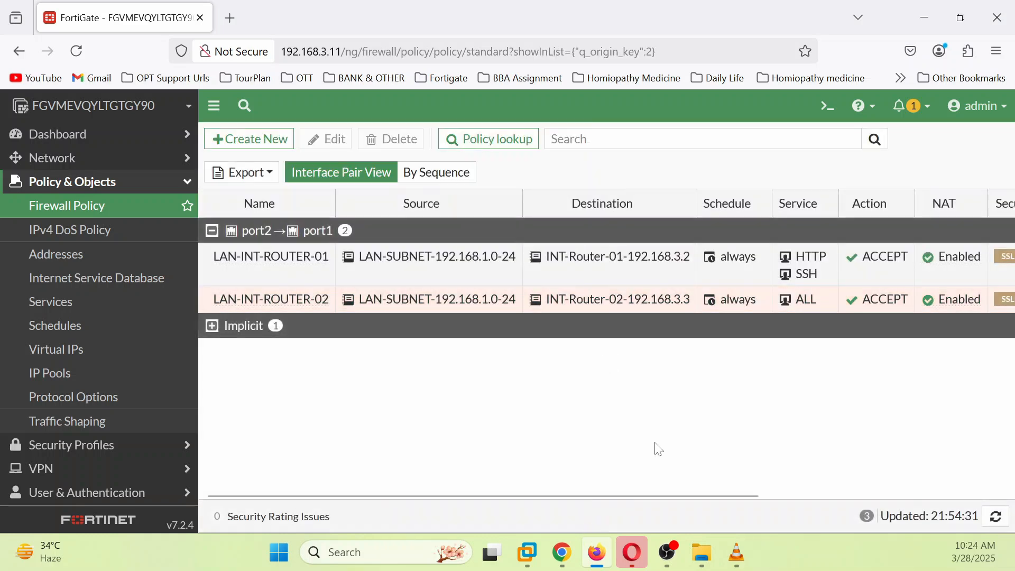
mouse_move(756, 303)
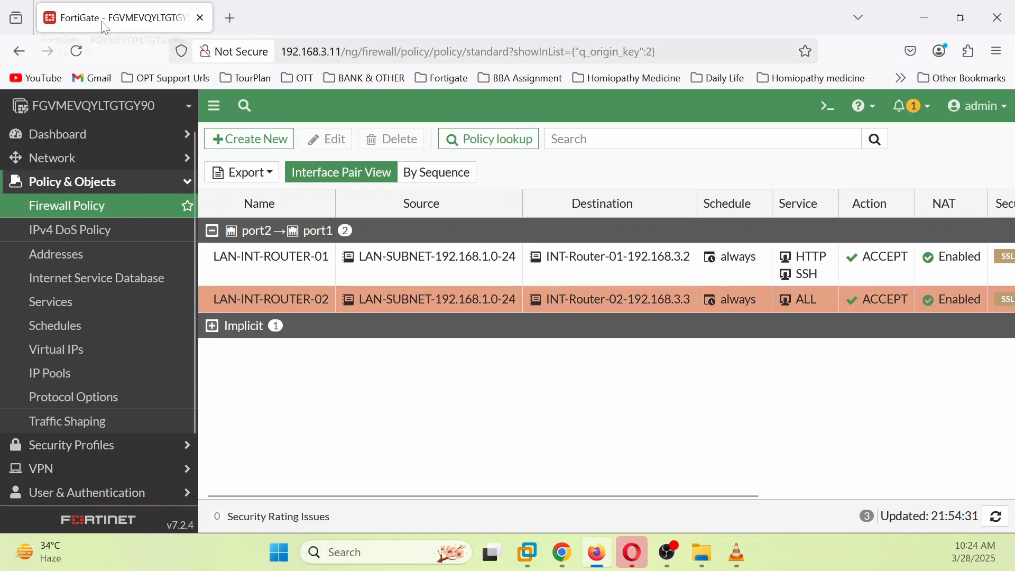
left_click(610, 557)
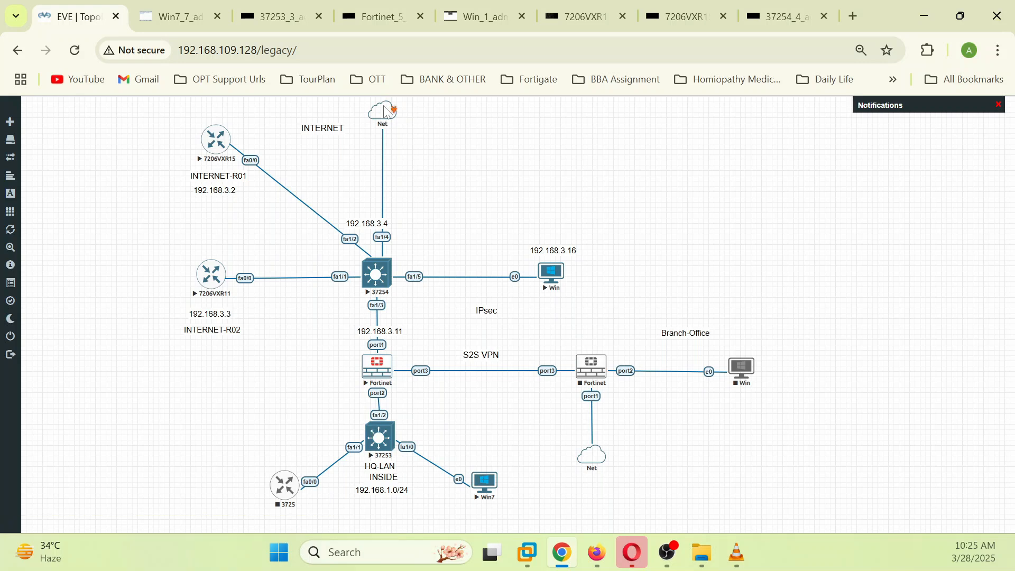
Step: Reposition the 192.168.3.4 label and open the INTERNET-R02 router console
left_click_drag(367, 223, 381, 216)
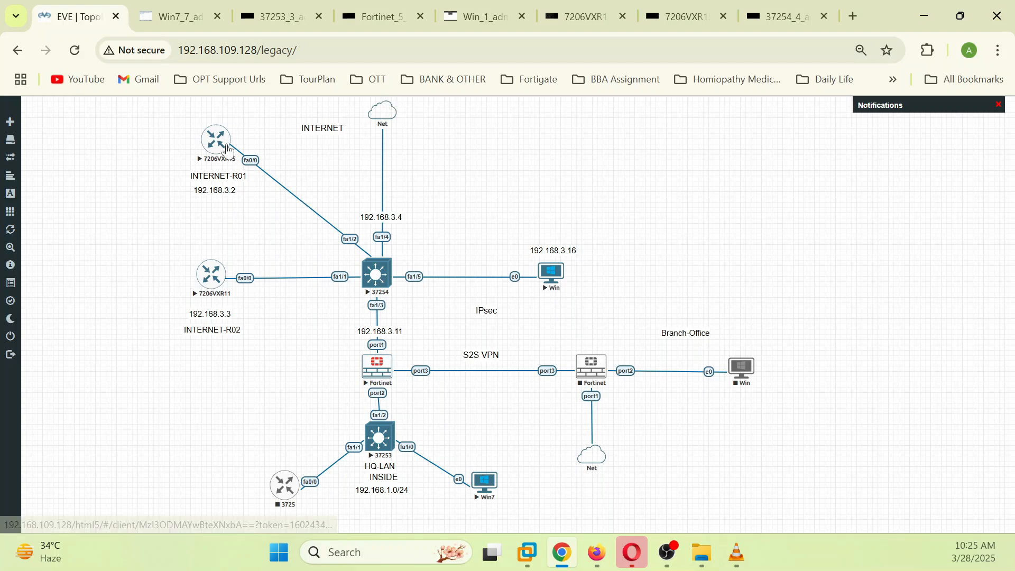
left_click(213, 276)
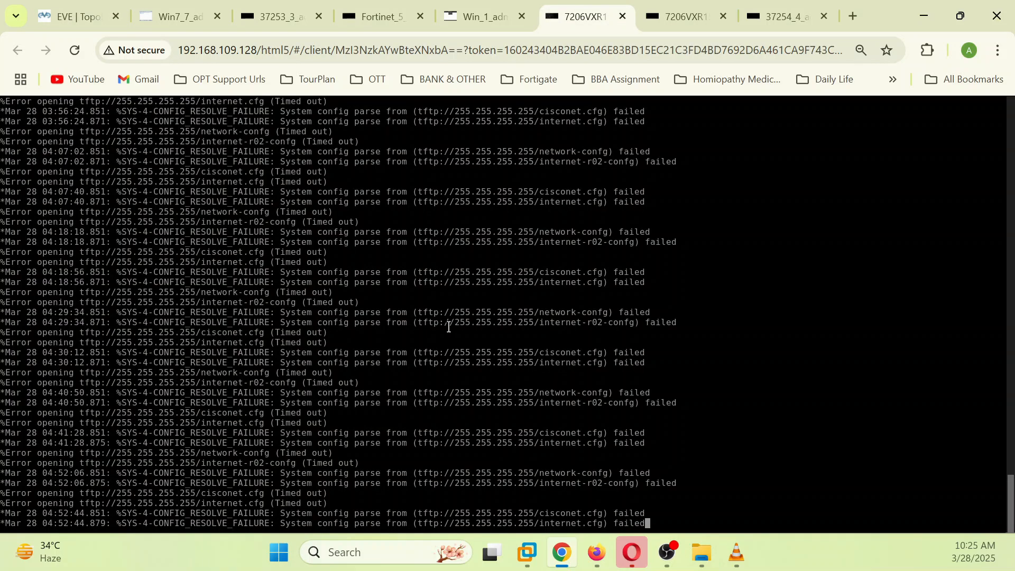
Step: On INTERNET-R02, enter privileged mode and global configuration mode
key("Return")
key("Return")
key("Return")
key("Return")
key("Return")
mouse_move(702, 555)
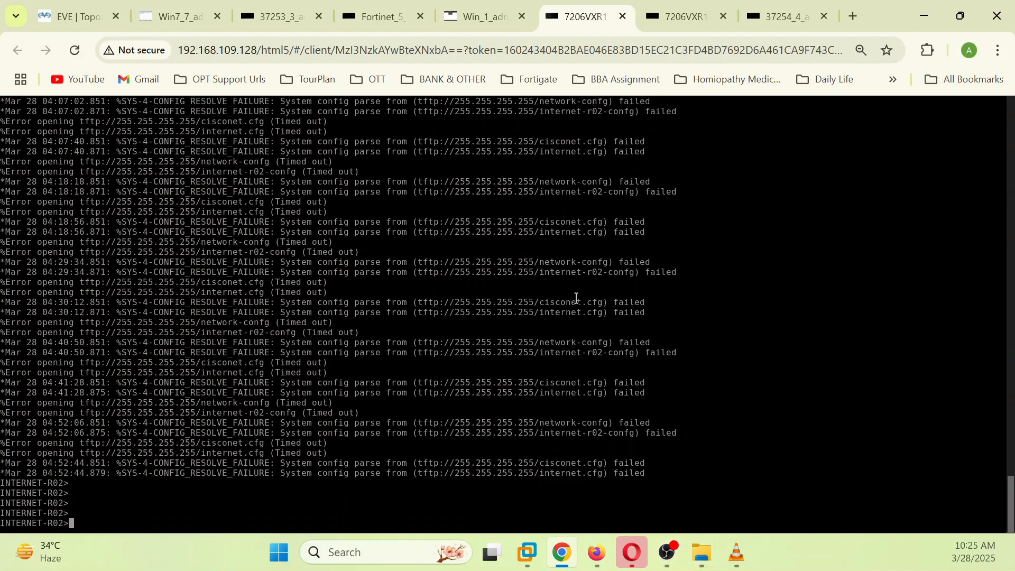
type("en")
key("Return")
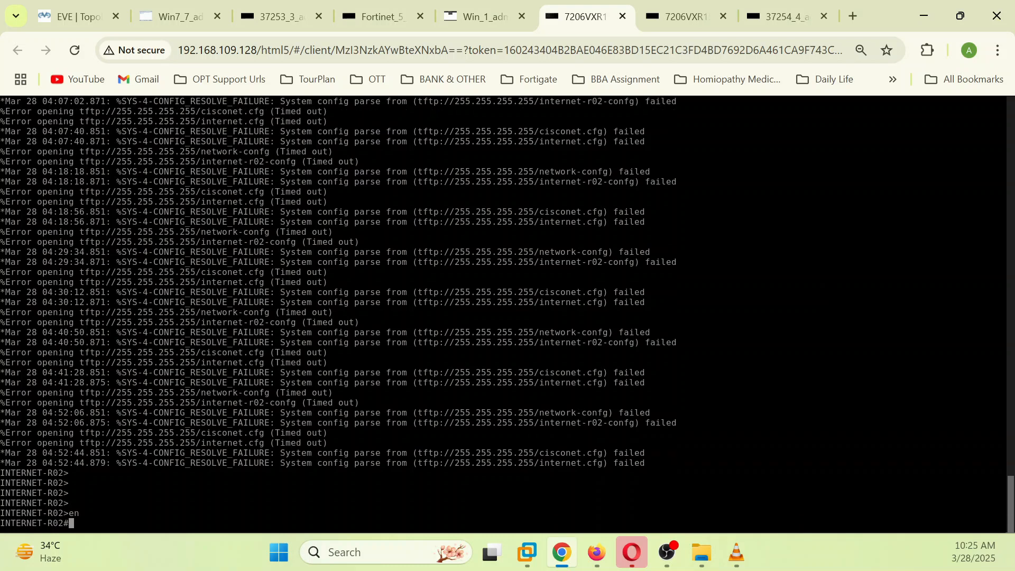
type("conf")
key("Tab")
type("te")
key("Tab")
key("Return")
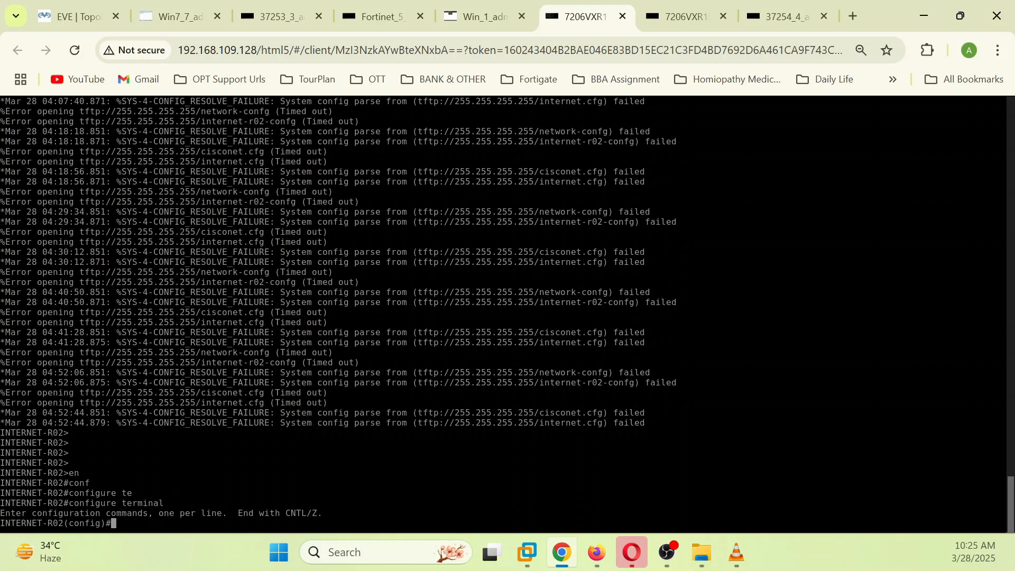
Step: Add ip route 192.168.1.0 255.255.255.0 192.168.3.11, exit, and save with wr
type("ip route")
key("Tab")
type("192.168.1.0 255.255.255.")
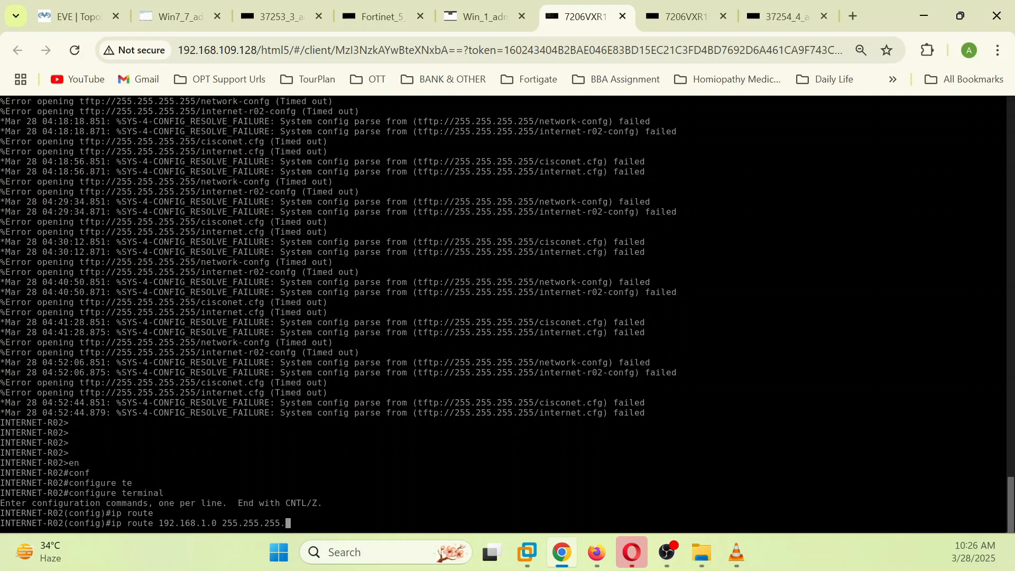
type("0")
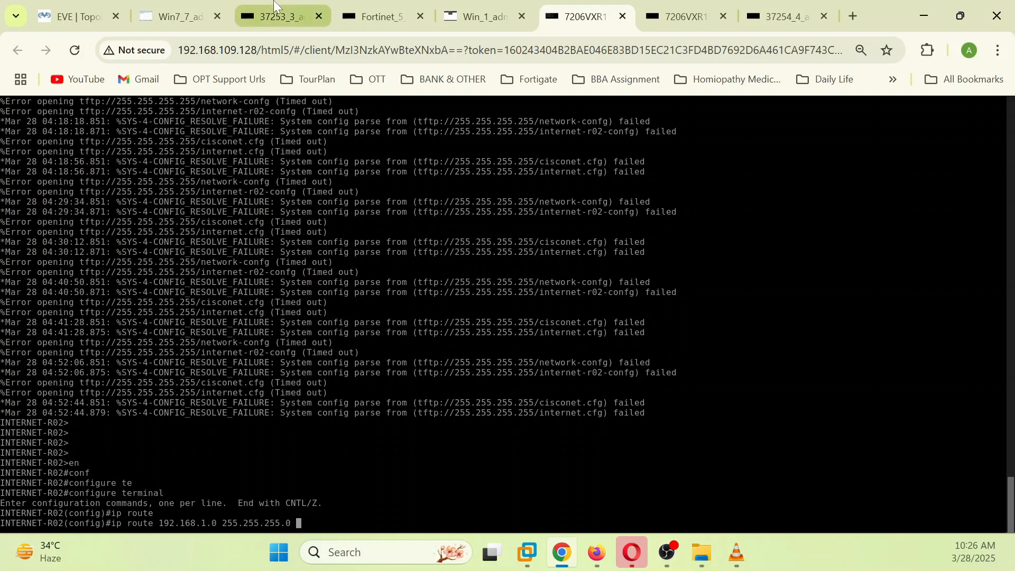
left_click(64, 20)
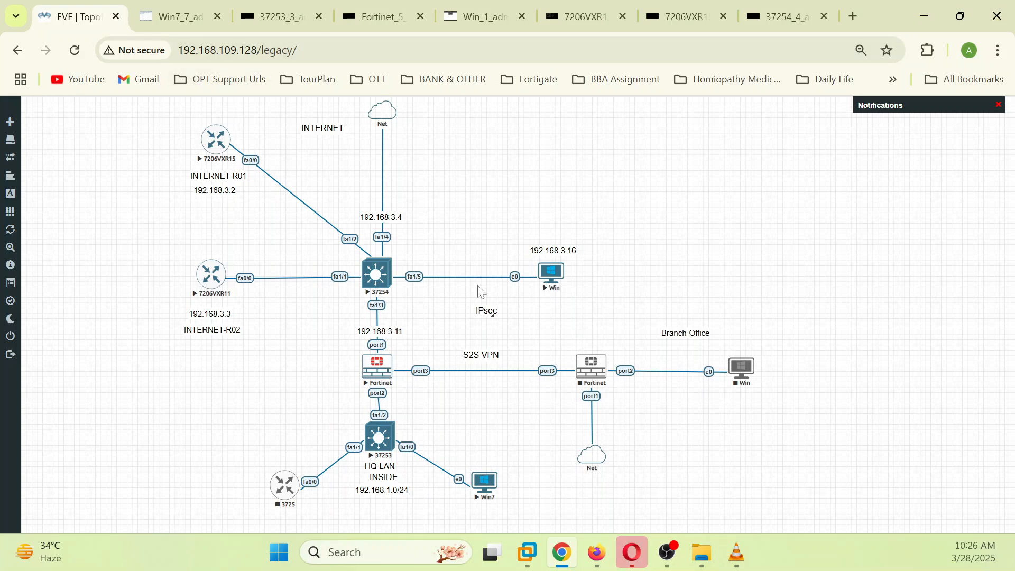
left_click(283, 15)
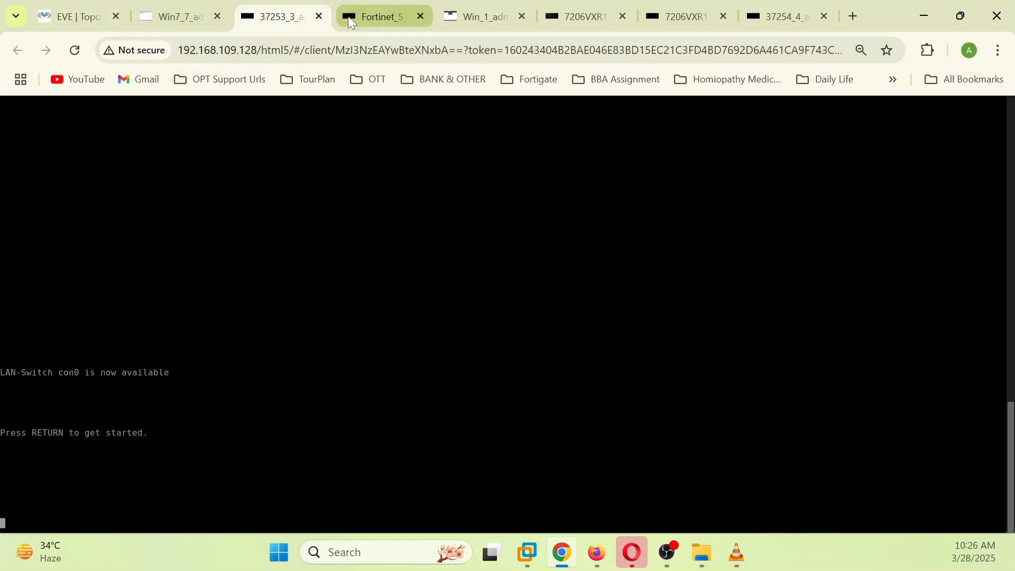
left_click(373, 16)
left_click(473, 16)
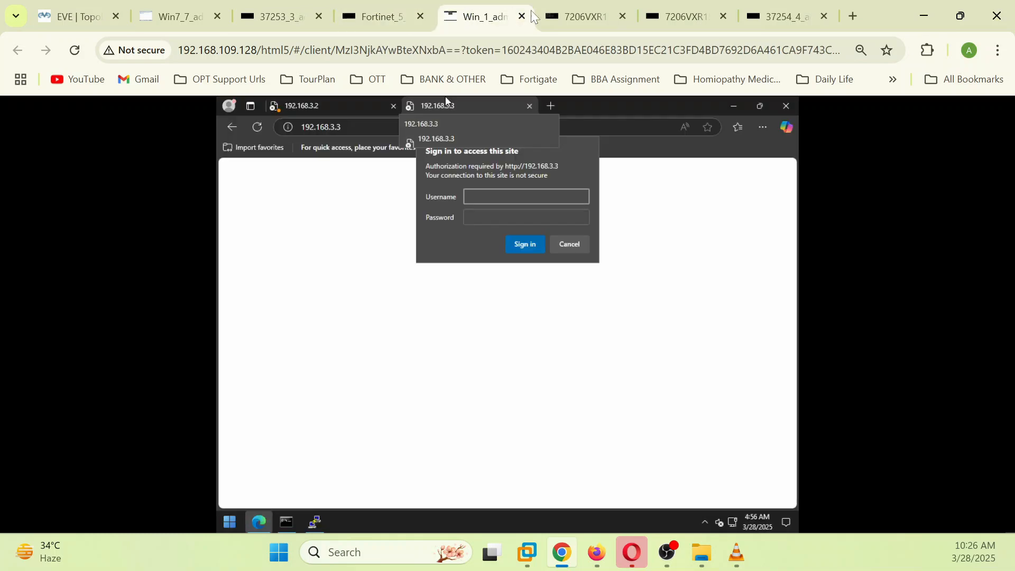
left_click(579, 17)
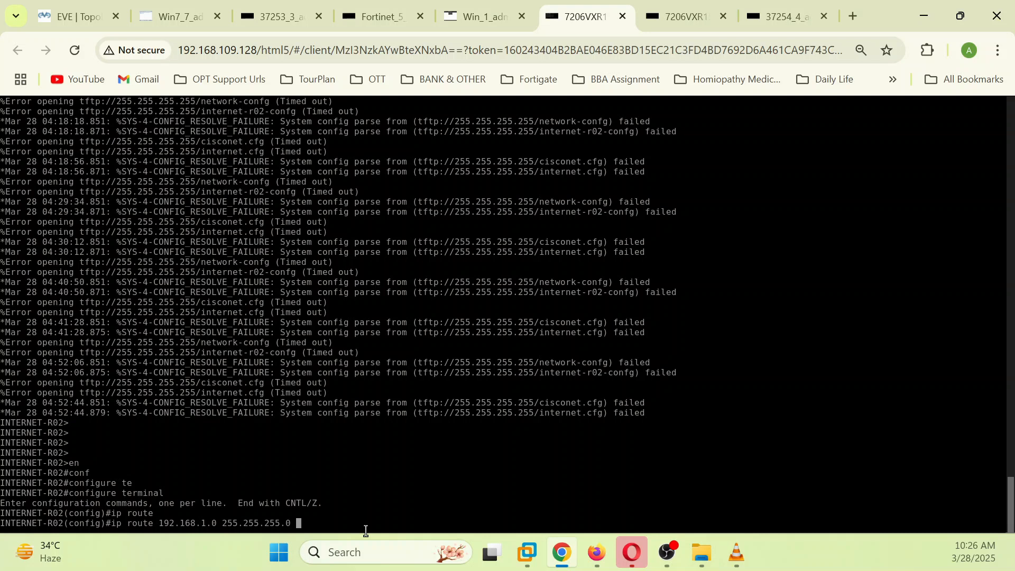
type("192.168.3.11")
key("Return")
type("exit")
key("Return")
type("wr")
key("Return")
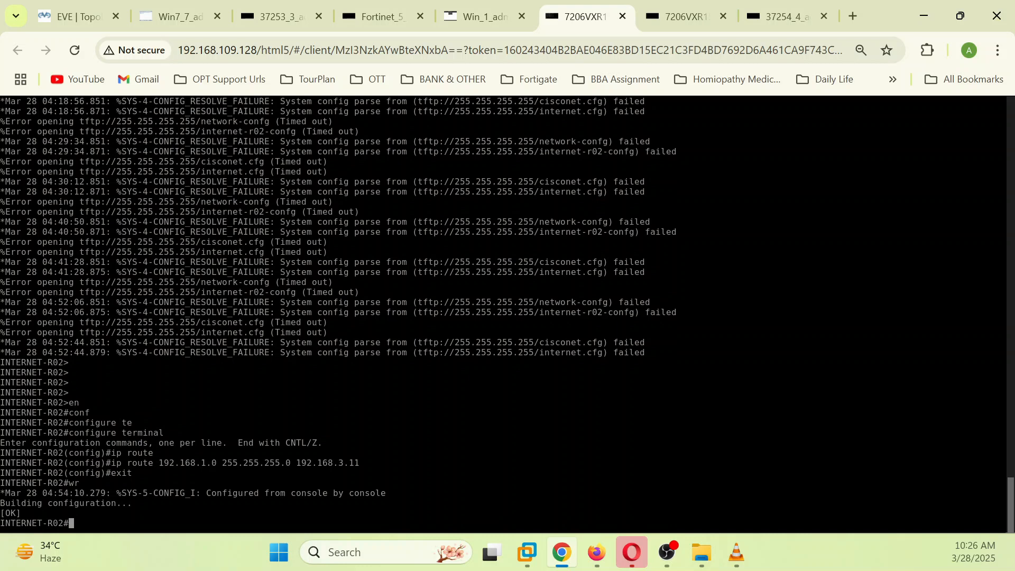
Step: Review INTERNET-R01's show run output, noting its 192.168.10.0 route via 192.168.3.11
left_click(79, 12)
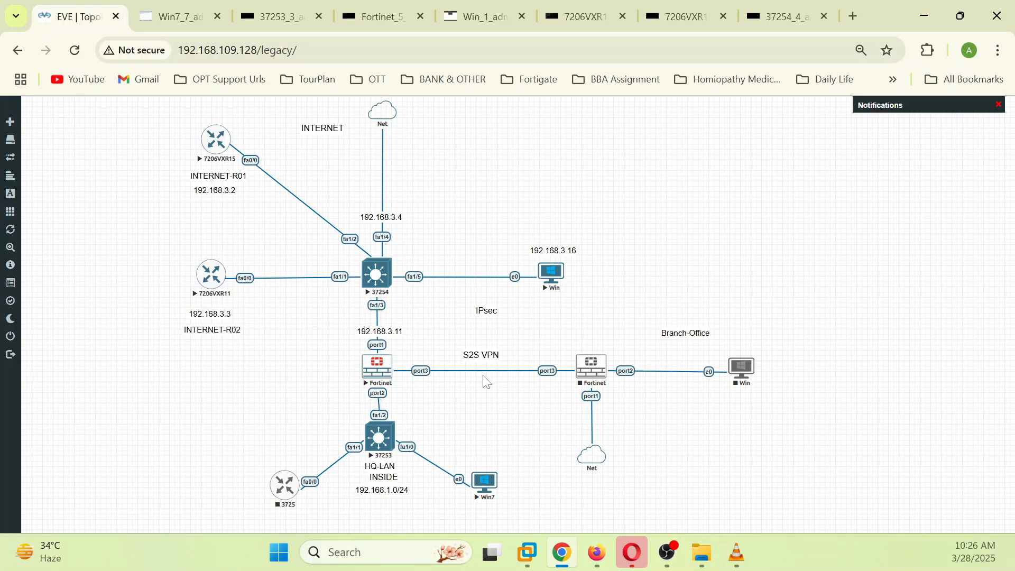
left_click(217, 139)
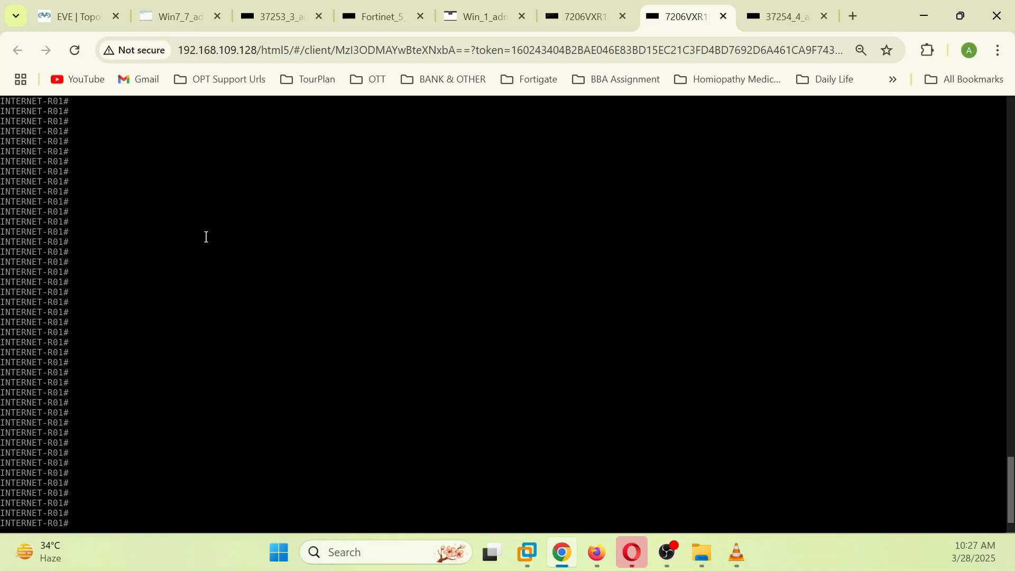
key("Return")
key("Return")
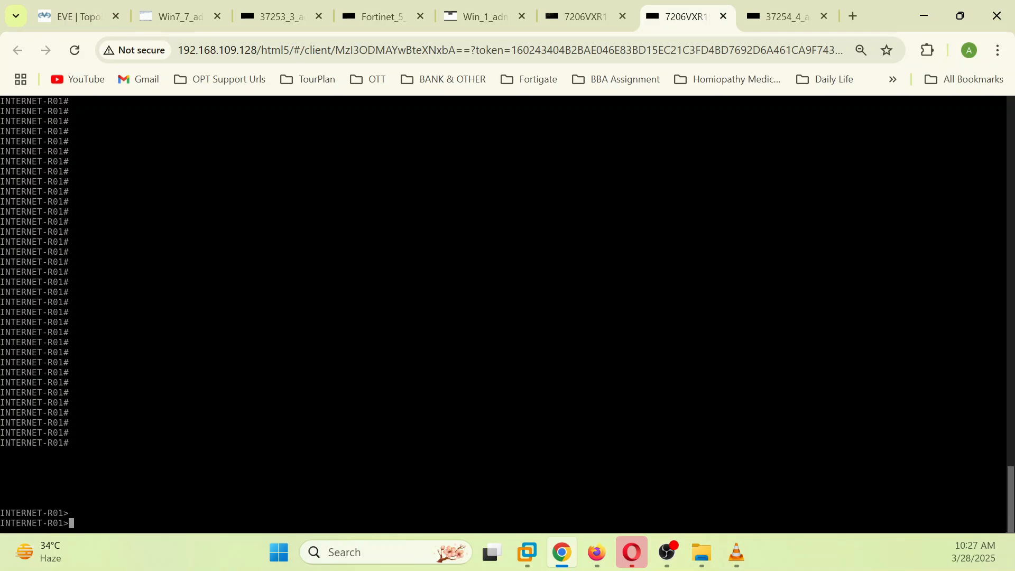
type("en")
key("Return")
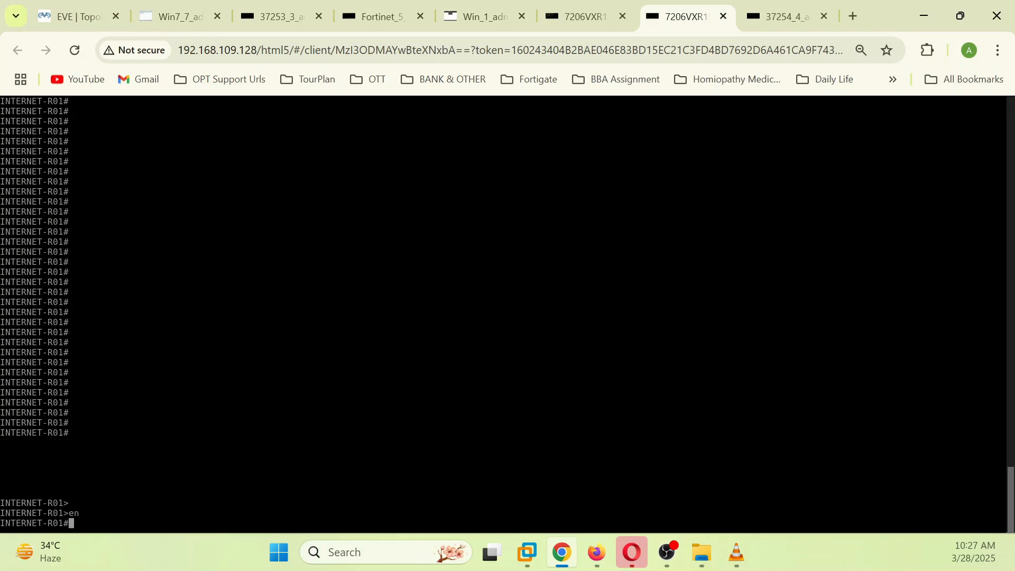
type("sh run")
key("Return")
key("Return")
key("Return")
key("Return")
key("Return")
key("Return")
key("Return")
key("Return")
key("Return")
key("Return")
key("Return")
key("Return")
key("Return")
key("Return")
key("Return")
key("Return")
key("Return")
key("Return")
key("Return")
key("Return")
key("Return")
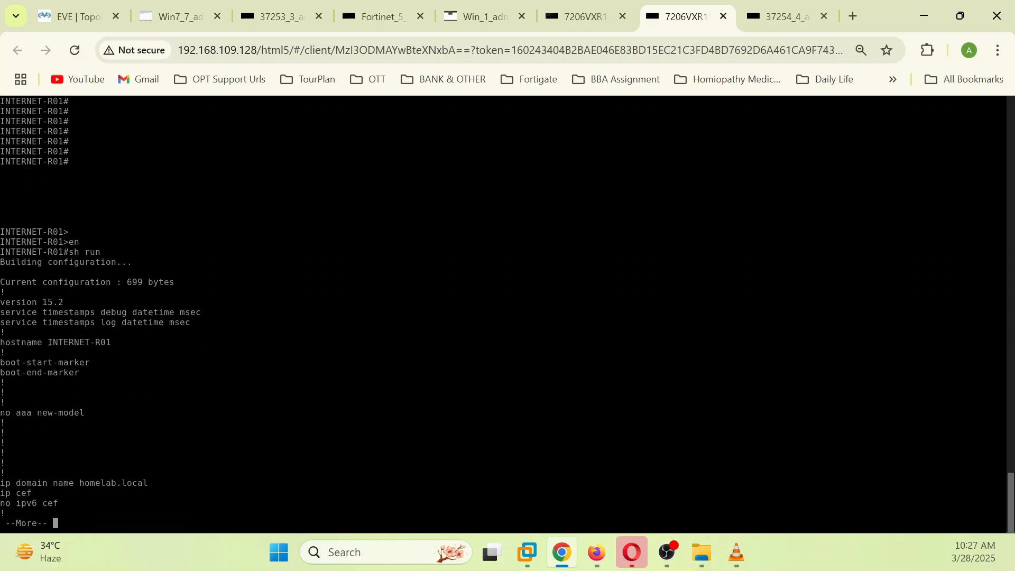
key("Return")
key("Return")
key("Return")
key("Return")
key("Return")
key("Return")
key("Return")
key("Return")
key("Return")
key("Return")
key("Return")
key("Return")
key("Return")
key("Return")
key("Return")
key("Return")
key("Return")
key("Return")
key("Return")
key("Return")
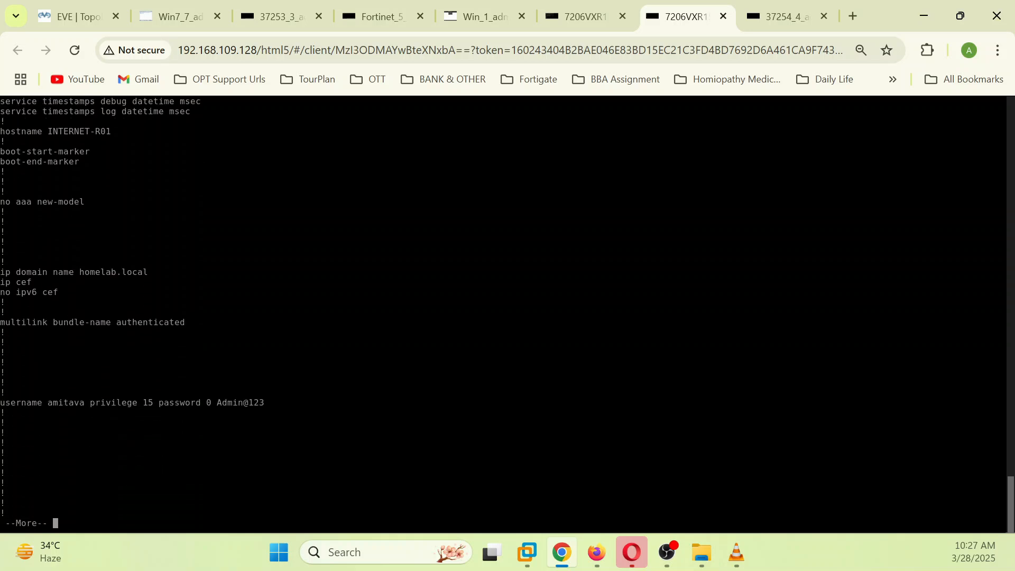
key("Return")
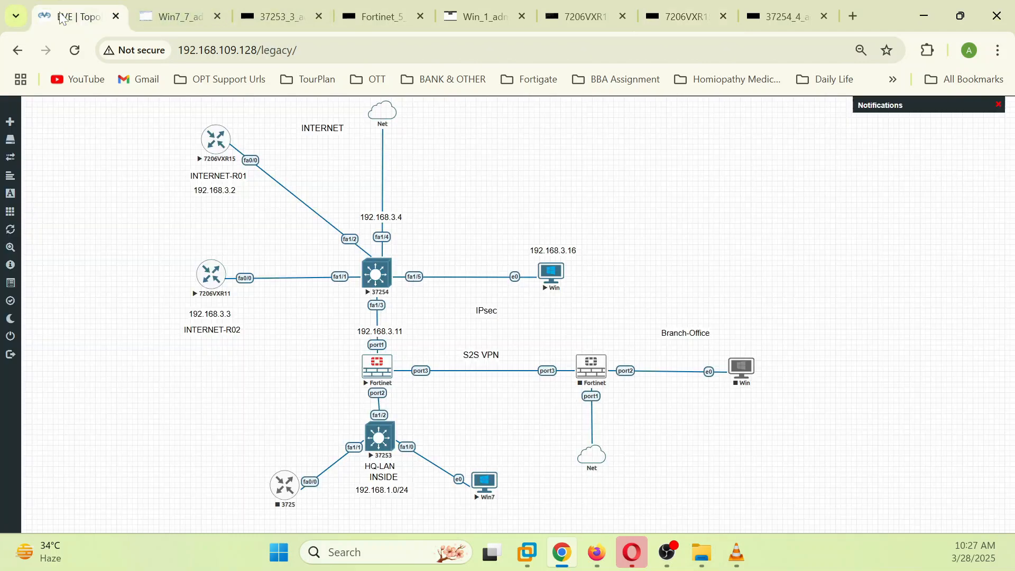
left_click(72, 16)
Step: From the Win7 command prompt, ping 192.168.3.3 and get 4/4 replies with 0% loss
left_click(191, 11)
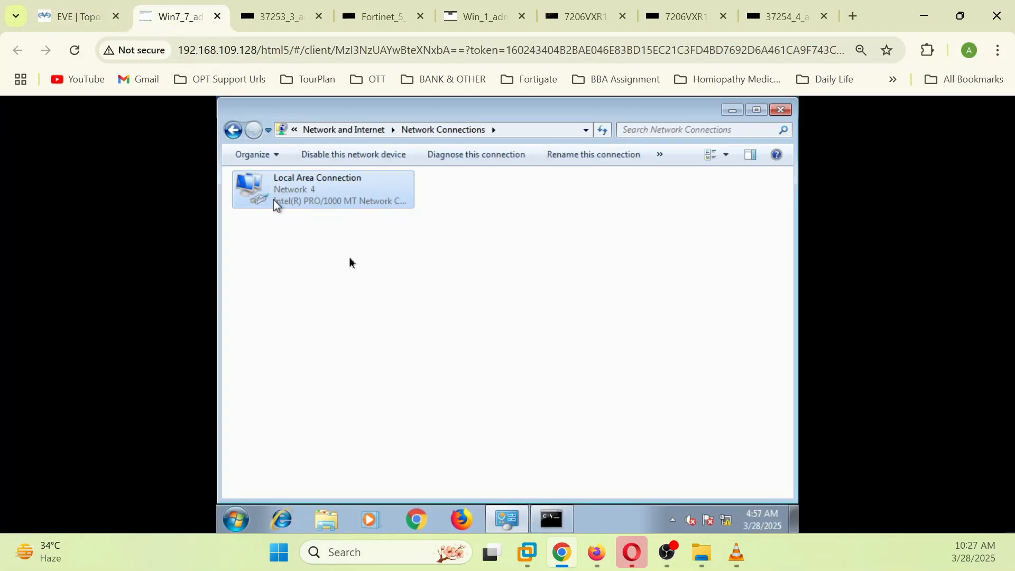
left_click(787, 111)
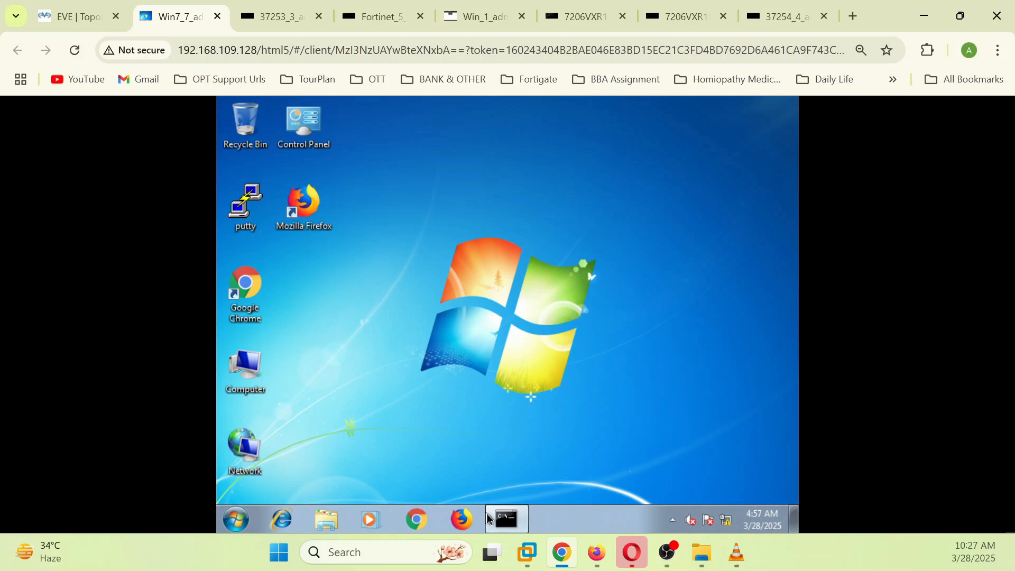
left_click(506, 520)
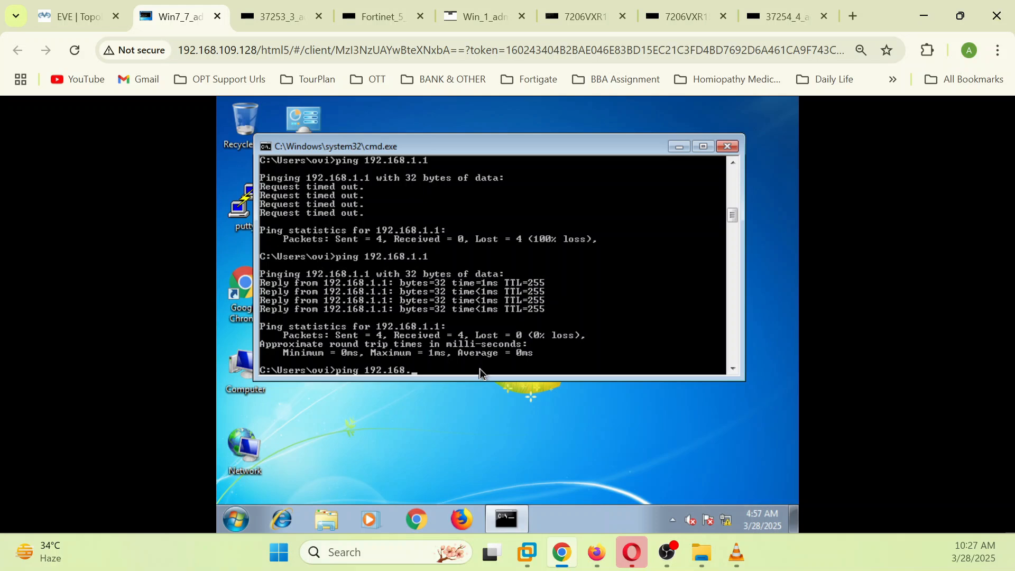
key("Return")
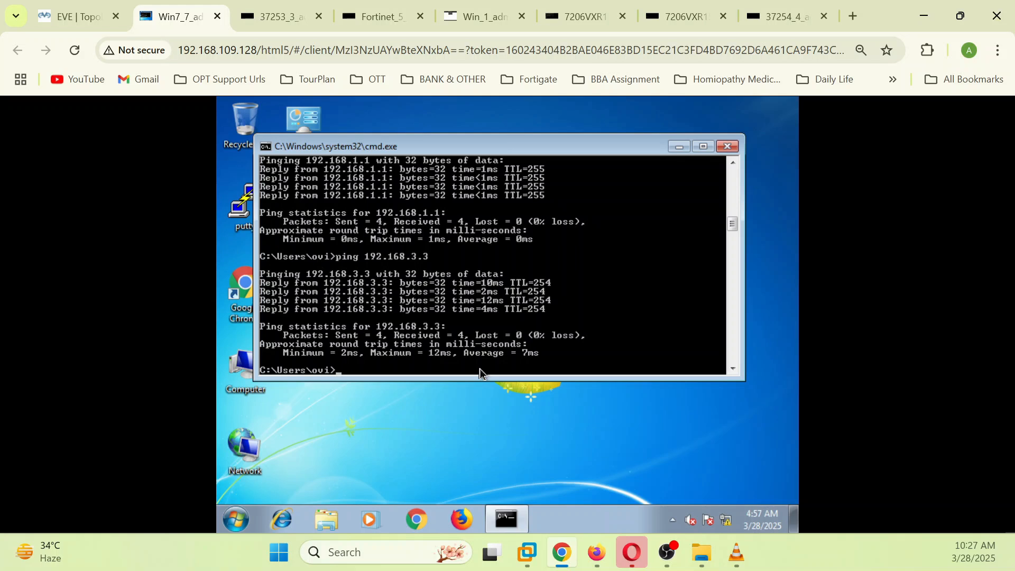
left_click(599, 560)
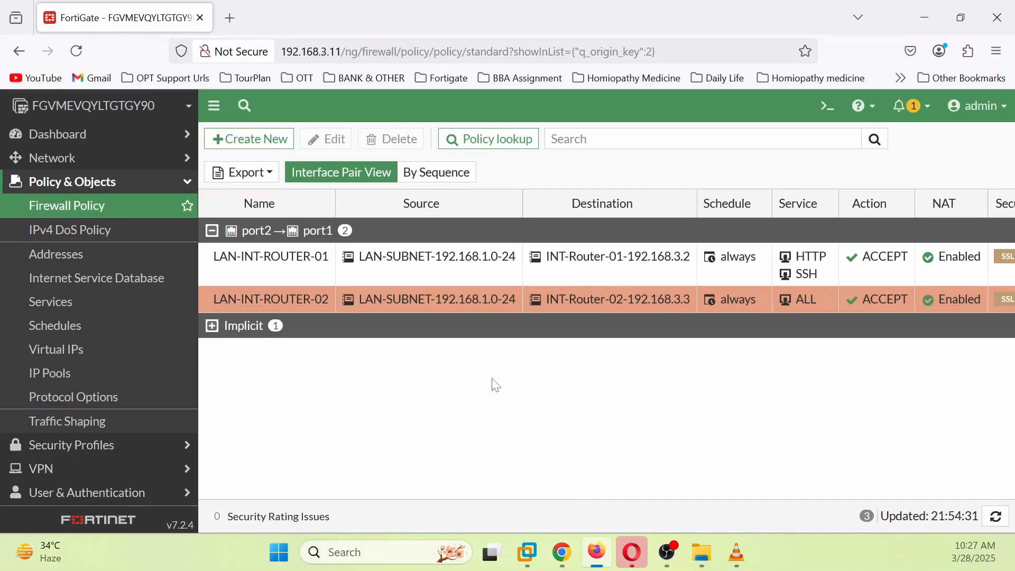
Step: Run 'get system session list' in the FortiGate CLI console
left_click(830, 107)
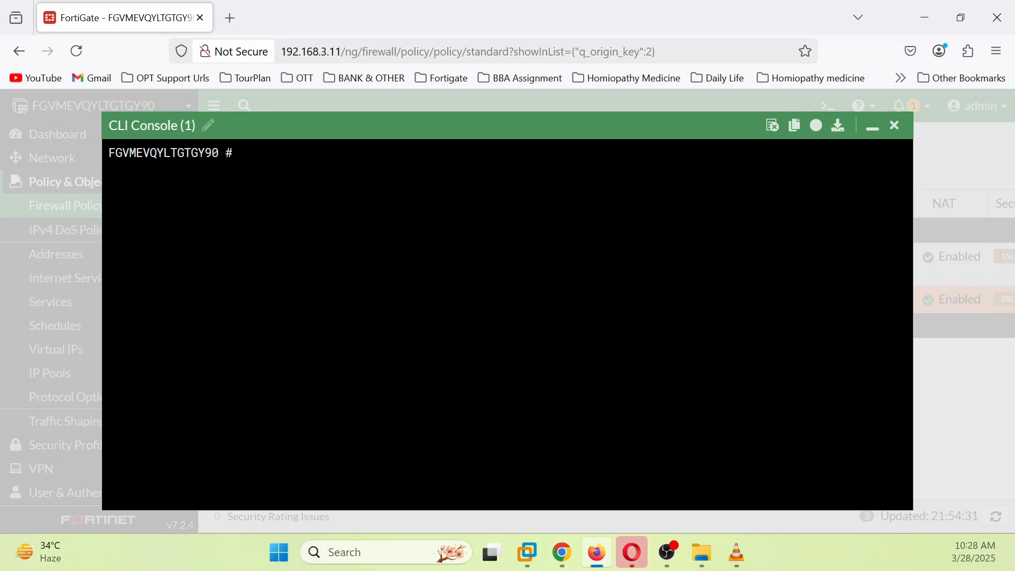
type("get system se")
type("list")
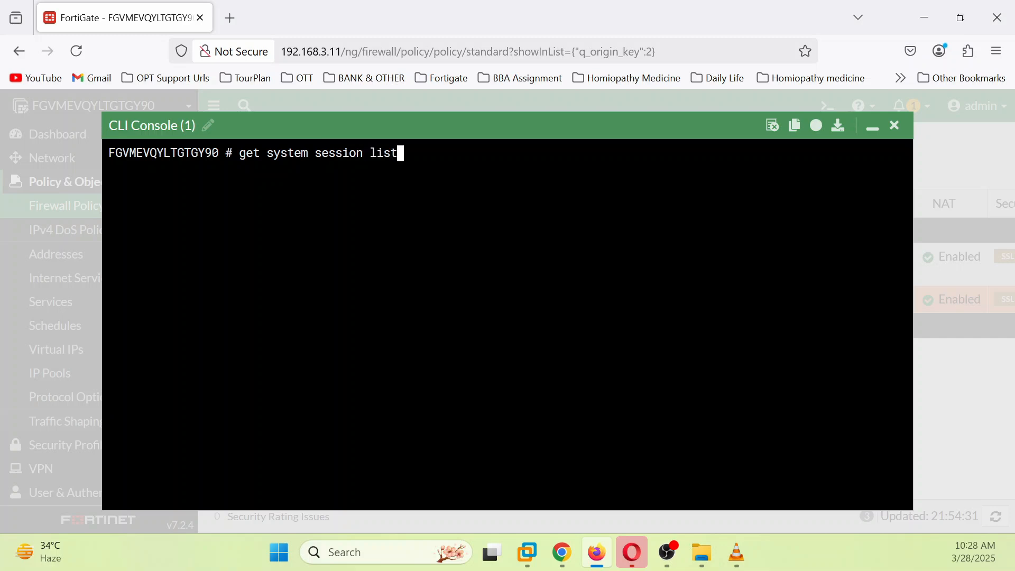
key("Return")
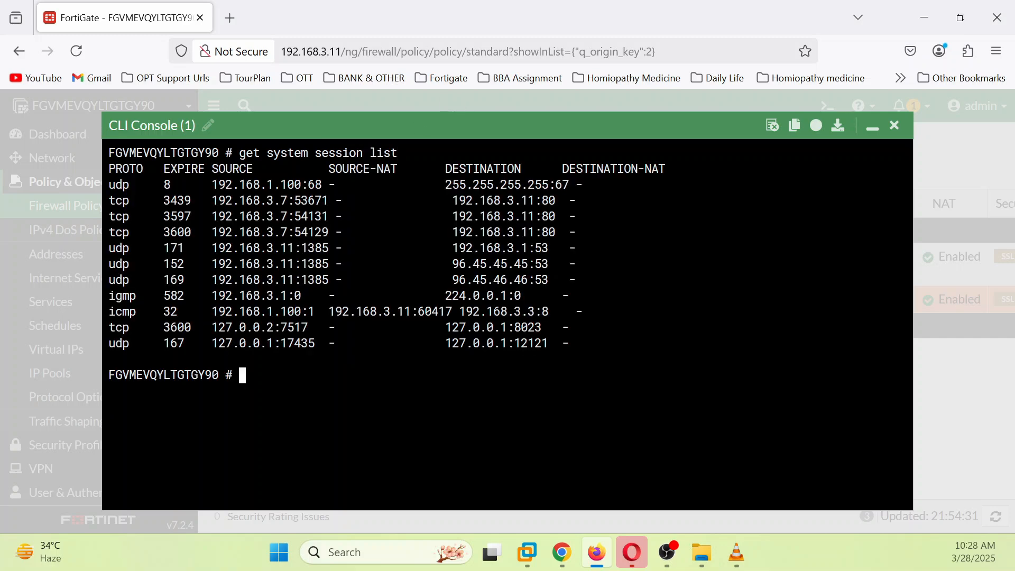
Step: Highlight the 192.168.1.100, 192.168.3.7 and 192.168.3.11 sessions, then add '| grep 192.168.3.3'
left_click_drag(205, 185, 323, 185)
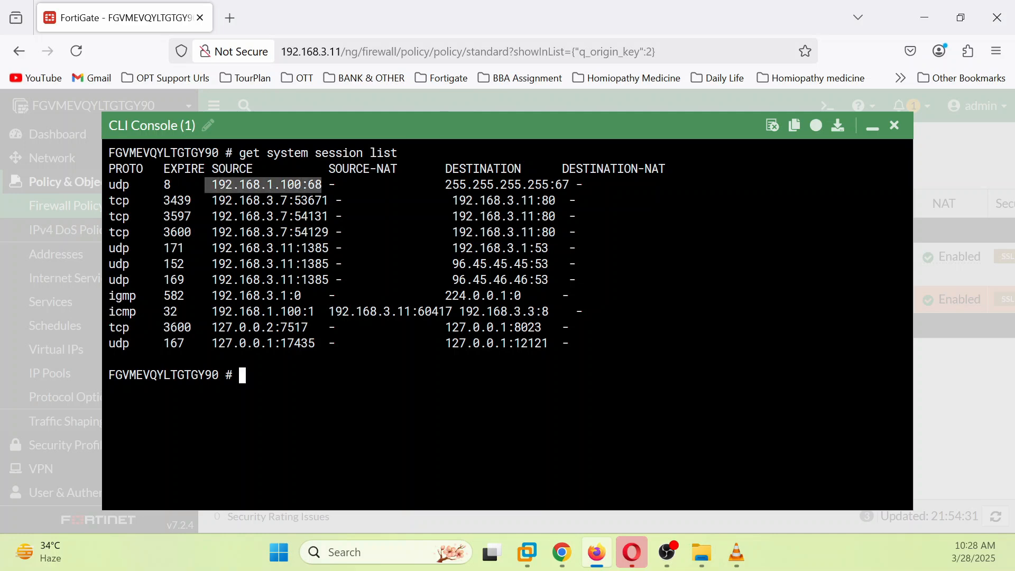
left_click_drag(212, 200, 322, 232)
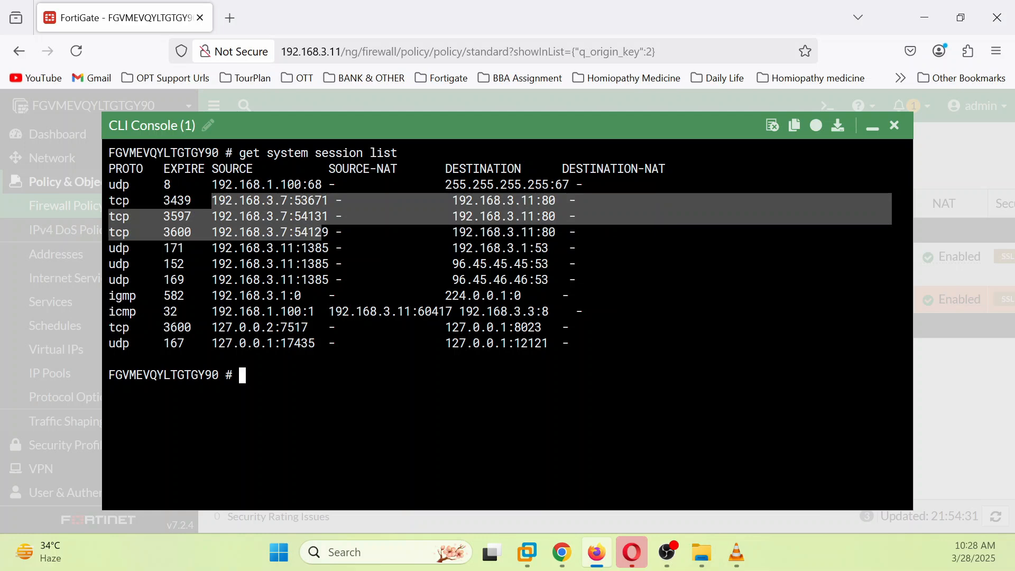
left_click_drag(226, 248, 329, 280)
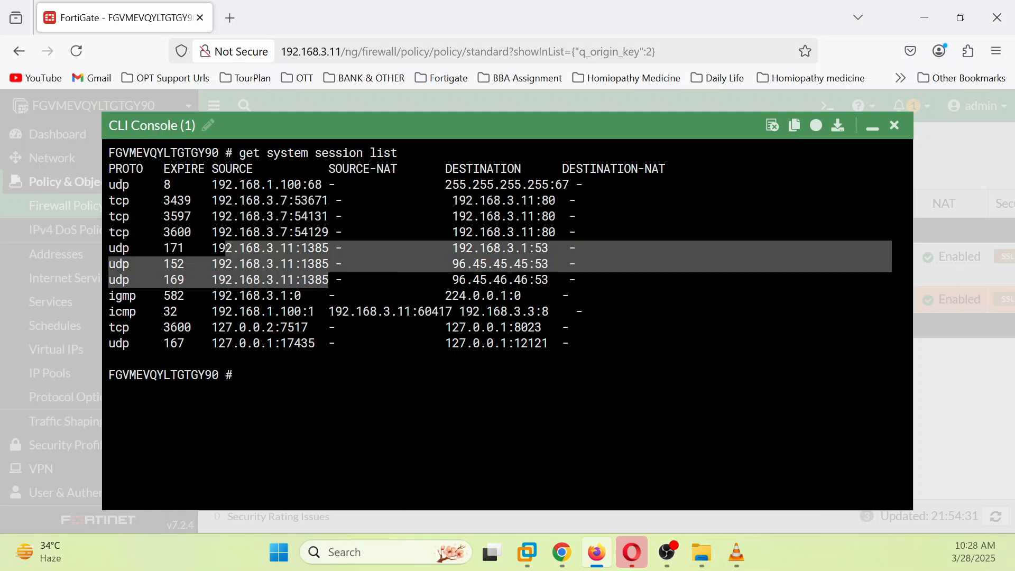
left_click_drag(219, 201, 337, 232)
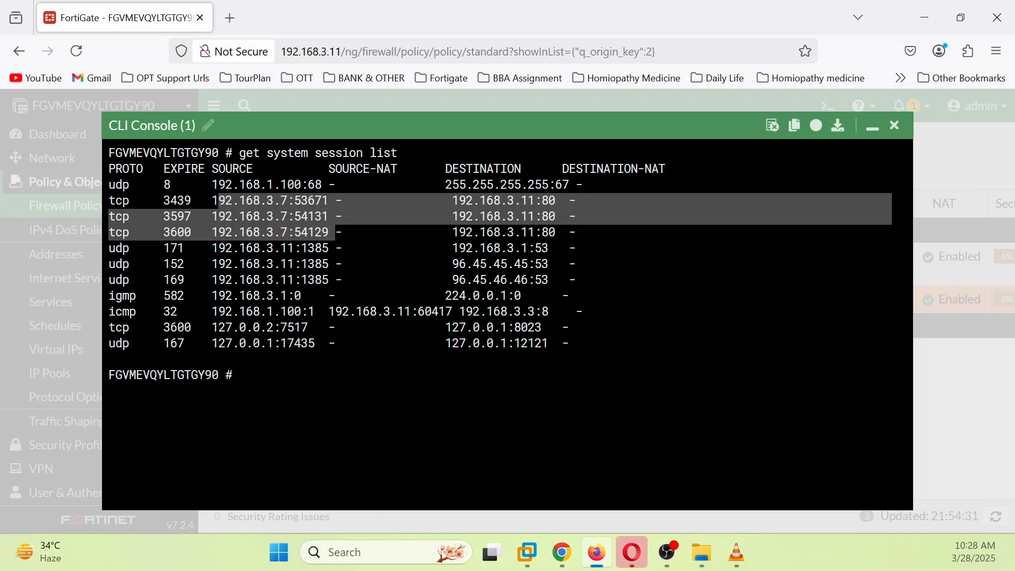
key("Up")
type("|")
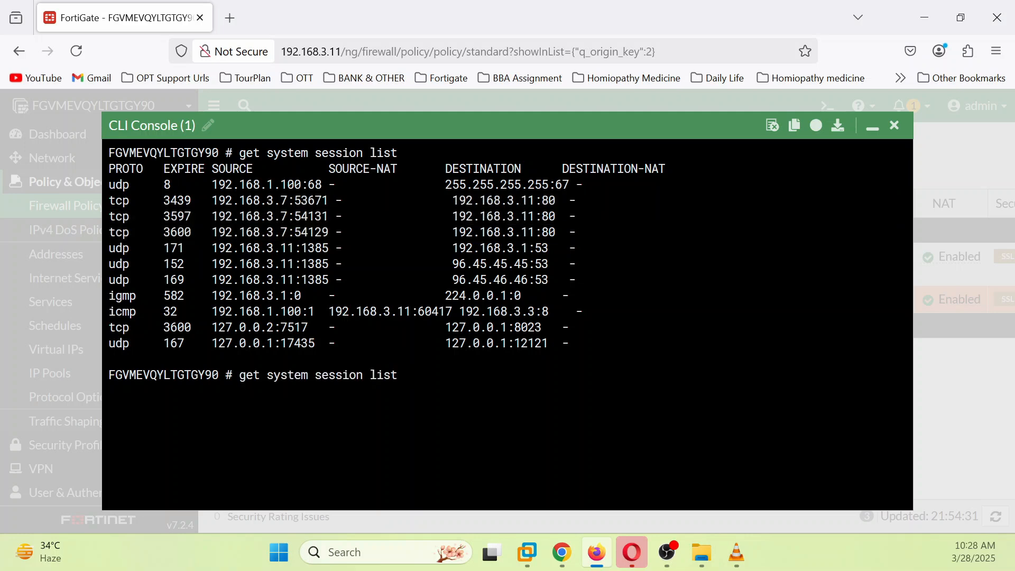
type(" grep 192.16")
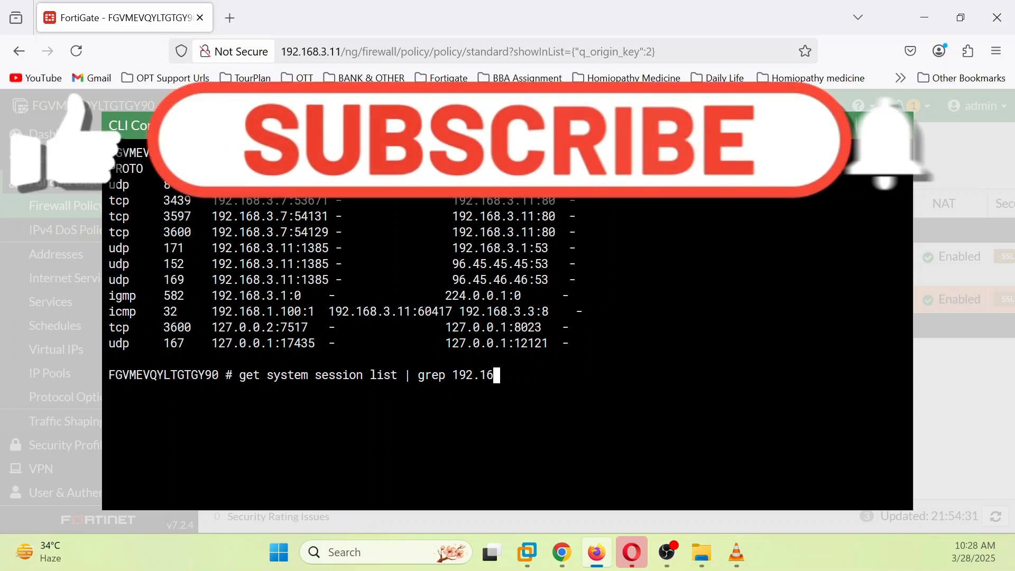
type("8.3.")
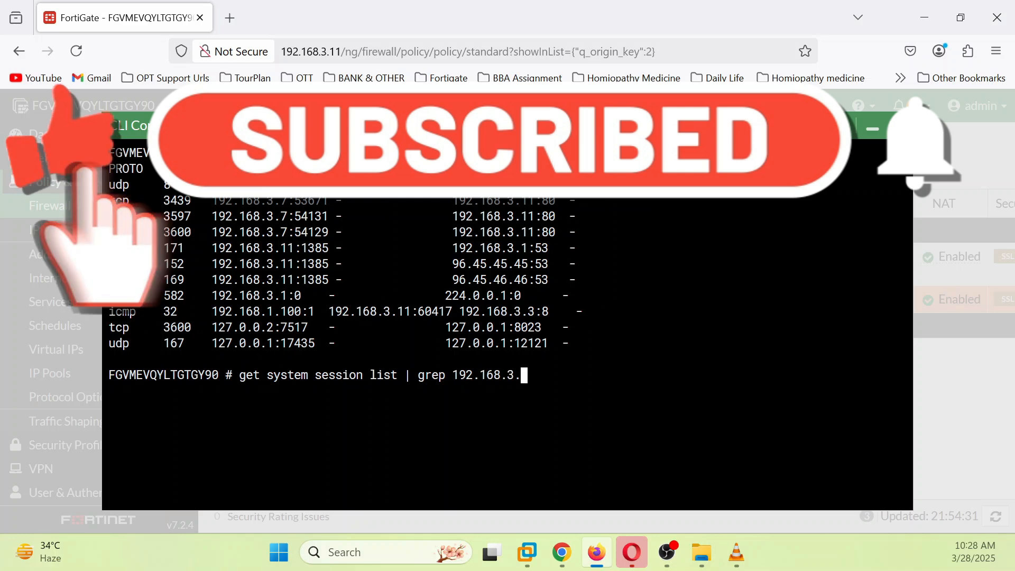
type("3")
Step: Run the session list filtered on 192.168.3.3, re-ping from Win7, and rerun the filter
key("Return")
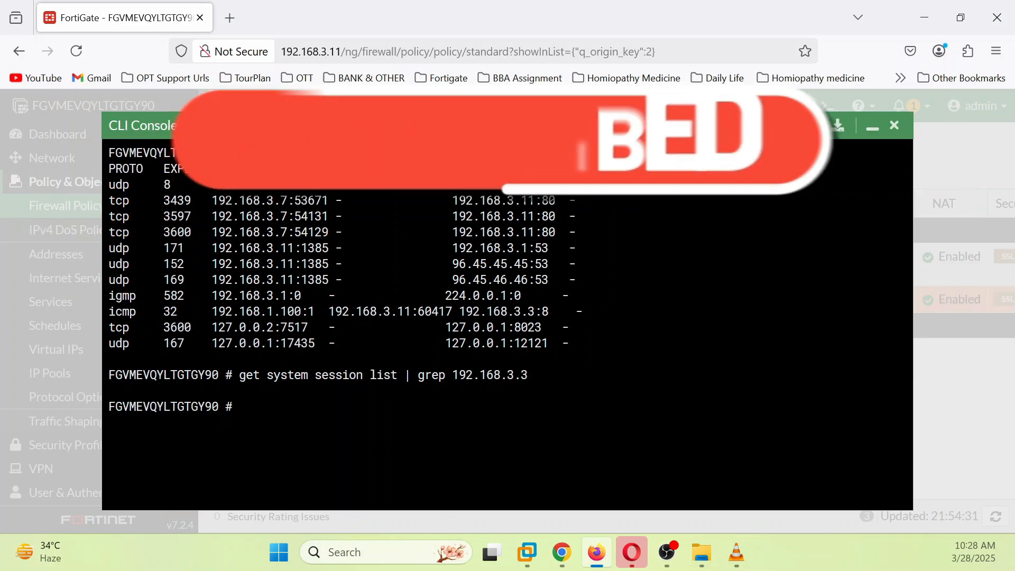
left_click(576, 560)
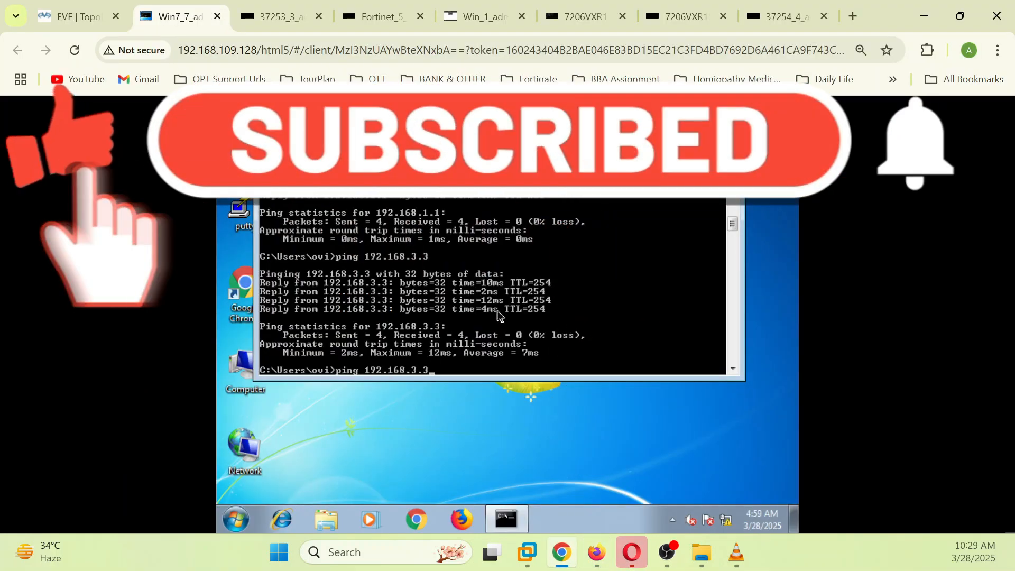
key("Return")
key("alt+Tab")
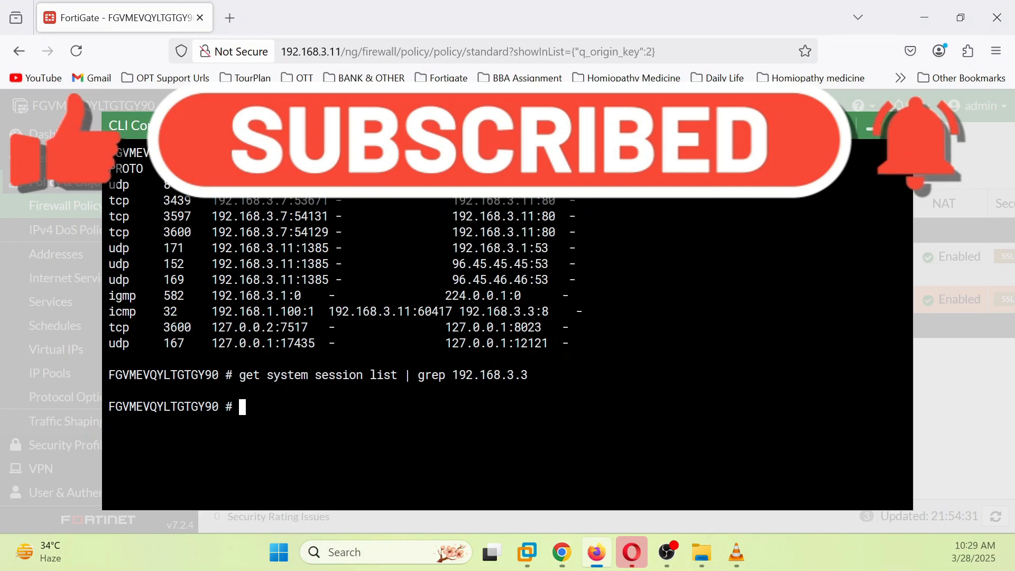
key("Up")
key("Return")
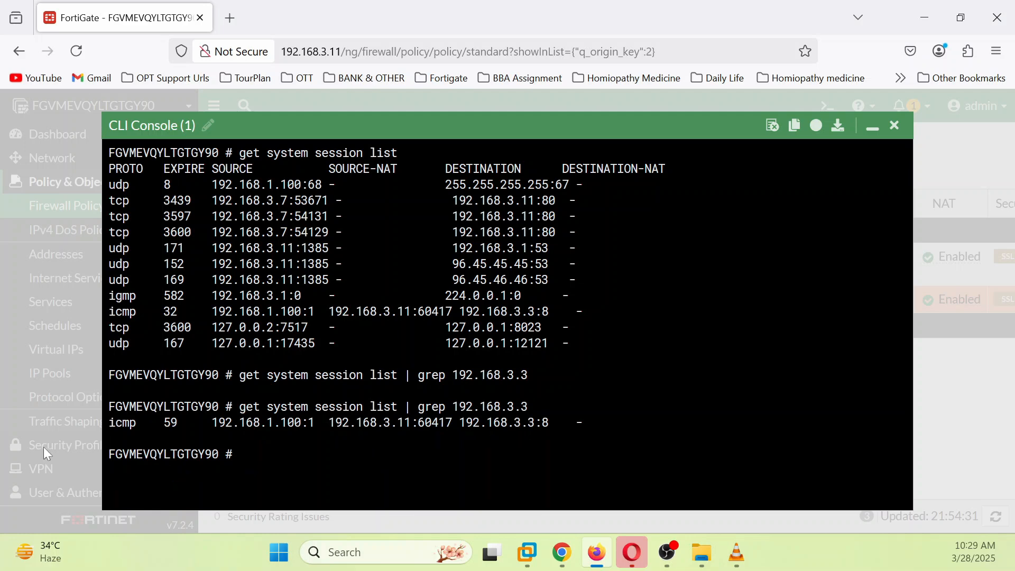
Step: Highlight the icmp session and its 192.168.3.11 source-NAT address, then minimize the console
left_click_drag(107, 423, 555, 423)
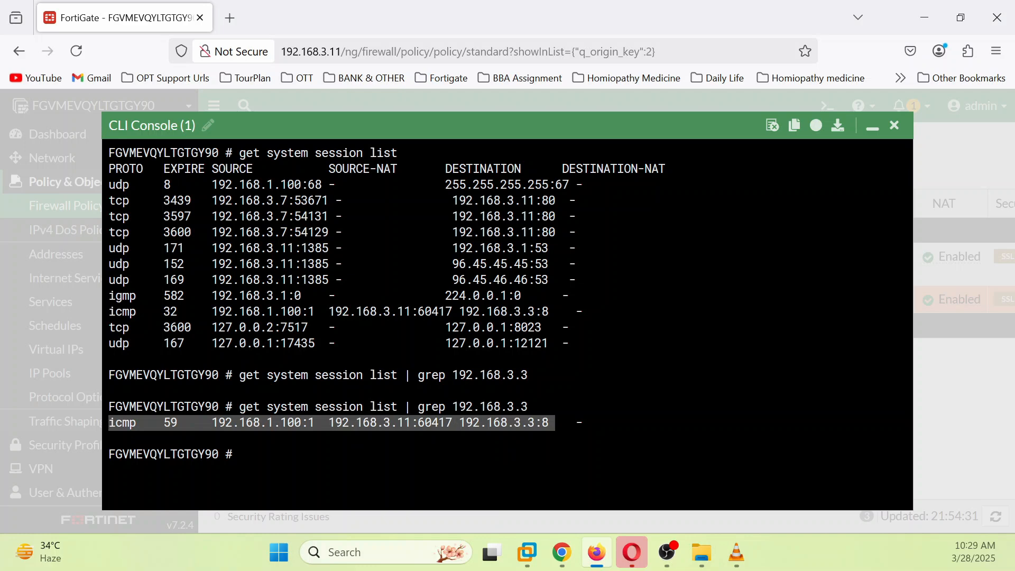
left_click(556, 424)
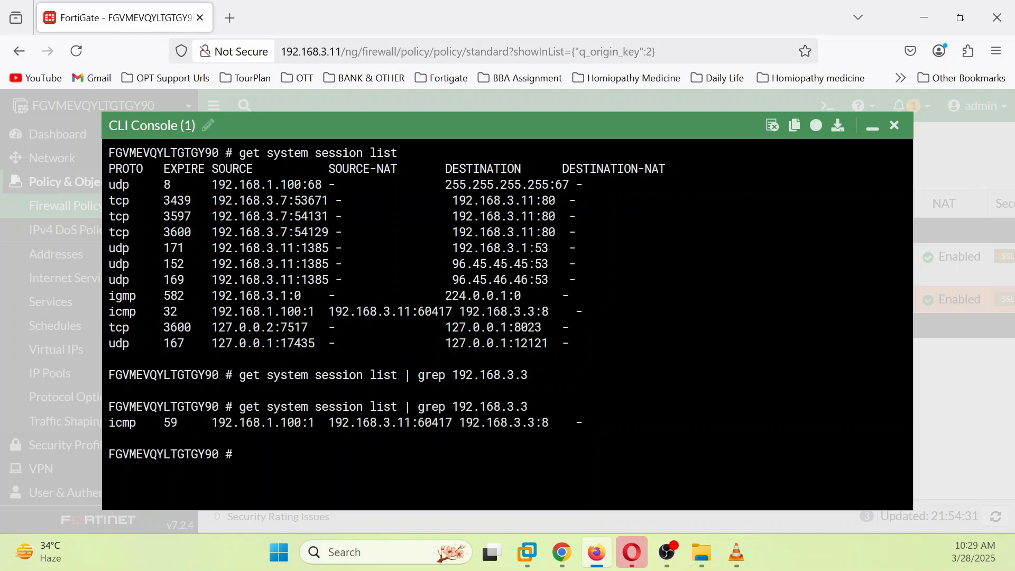
left_click_drag(334, 422, 405, 422)
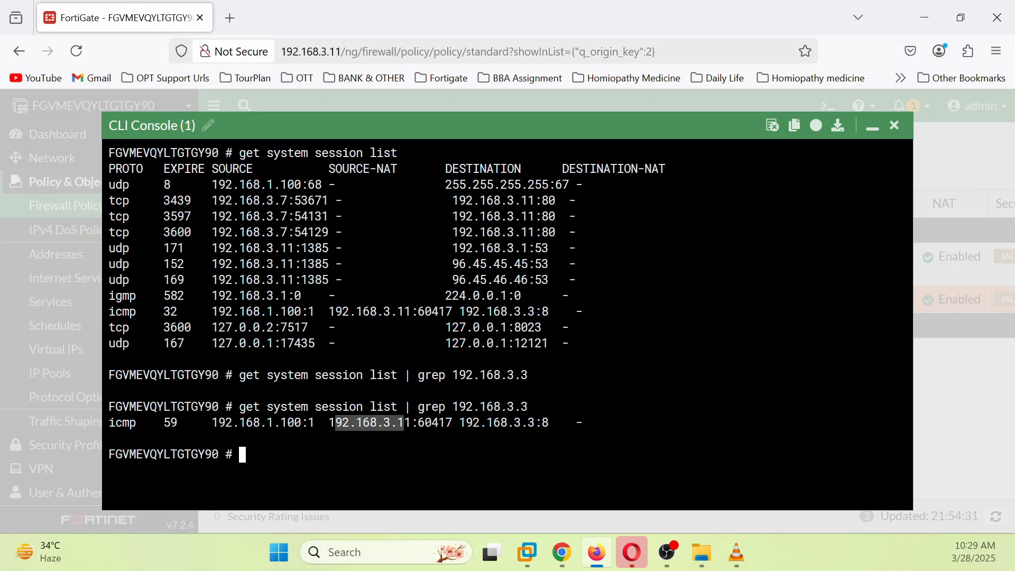
left_click(873, 129)
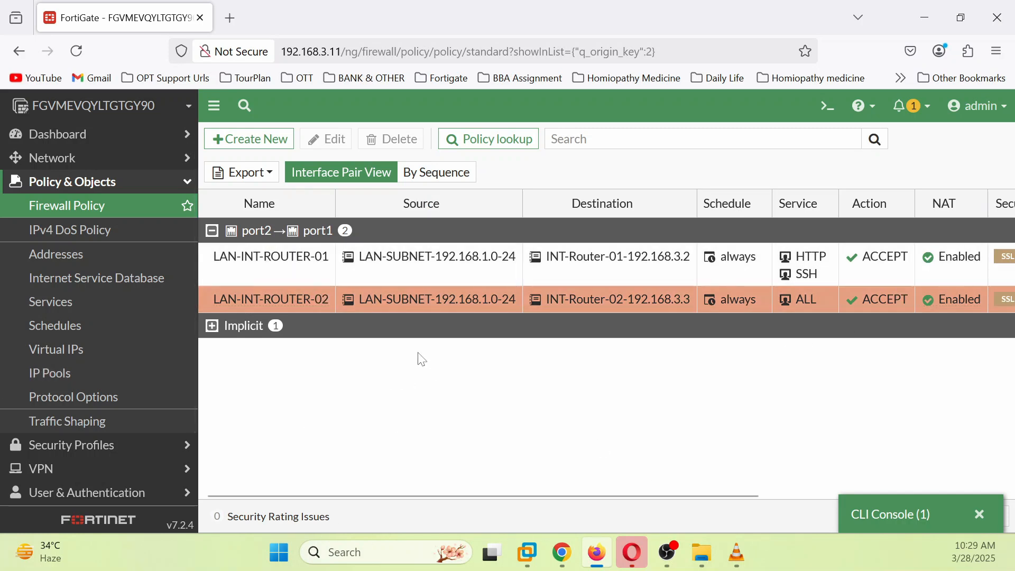
Step: Disable NAT on policy LAN-INT-ROUTER-02 and save it
left_click(294, 310)
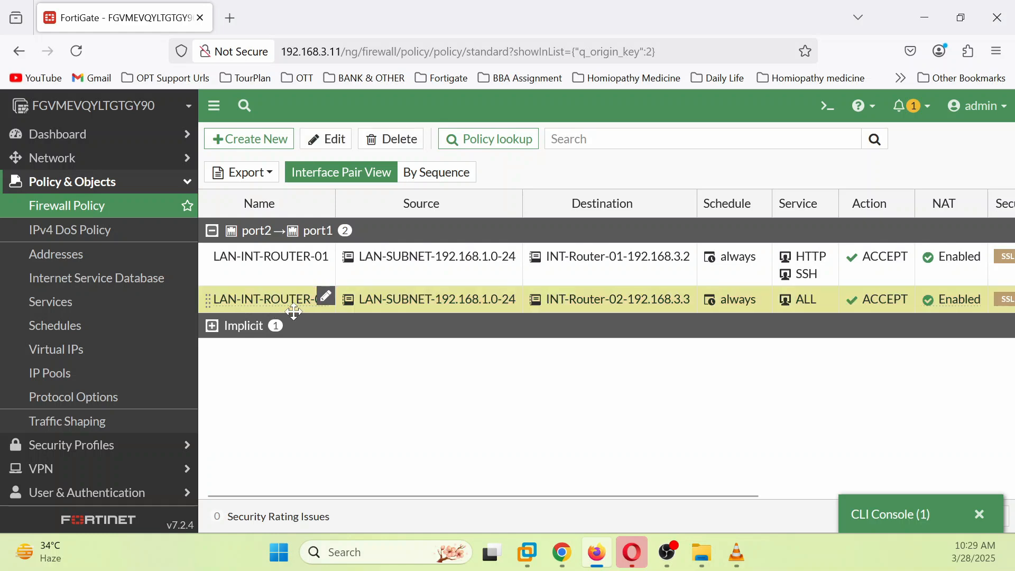
left_click(328, 139)
scroll(467, 394, "down", 2)
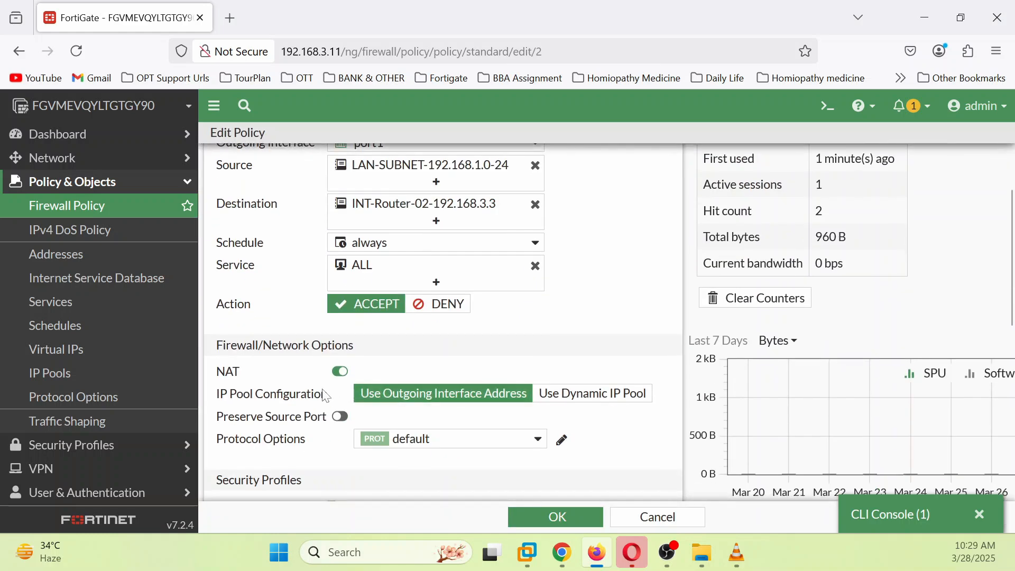
left_click(340, 372)
left_click(551, 518)
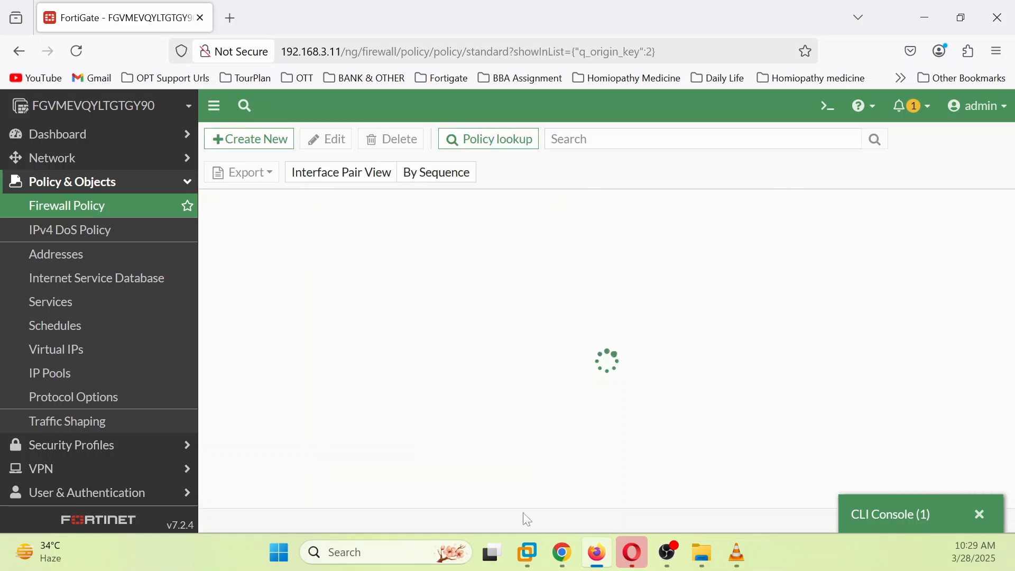
Step: Reopen the CLI console, note the NATed source 192.168.3.11:60417, and return to Win7
left_click(880, 511)
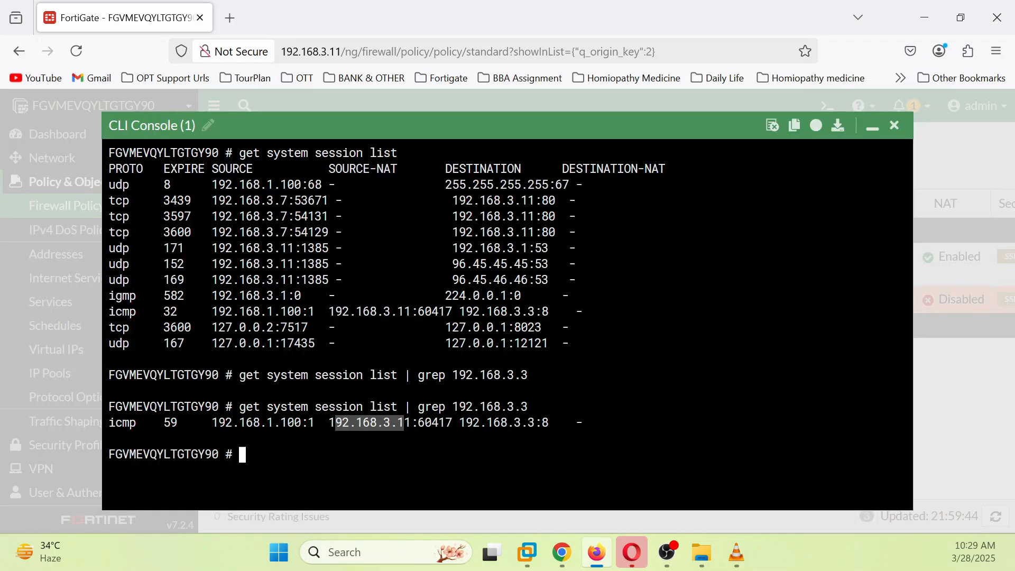
left_click_drag(328, 311, 445, 312)
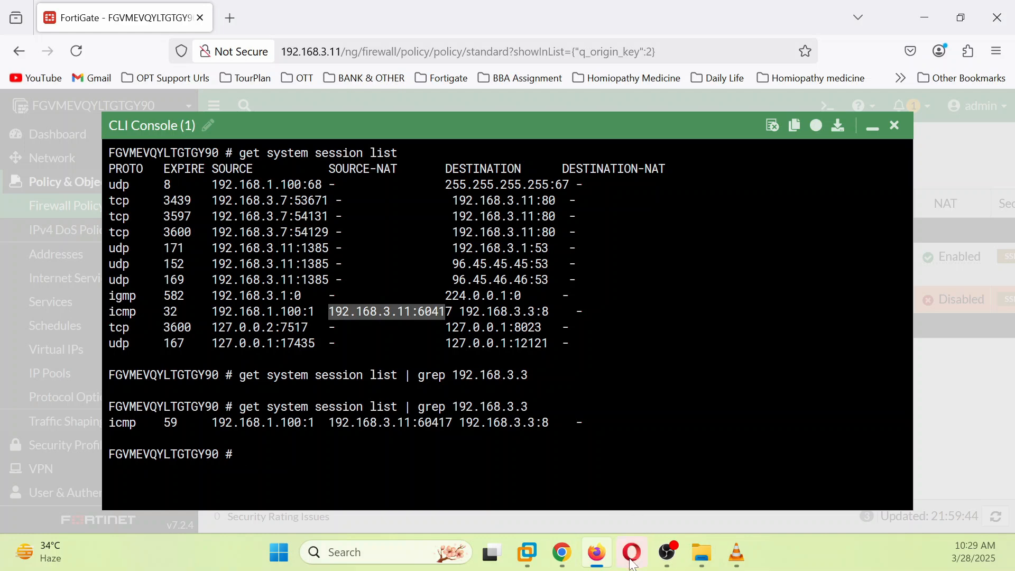
left_click(571, 562)
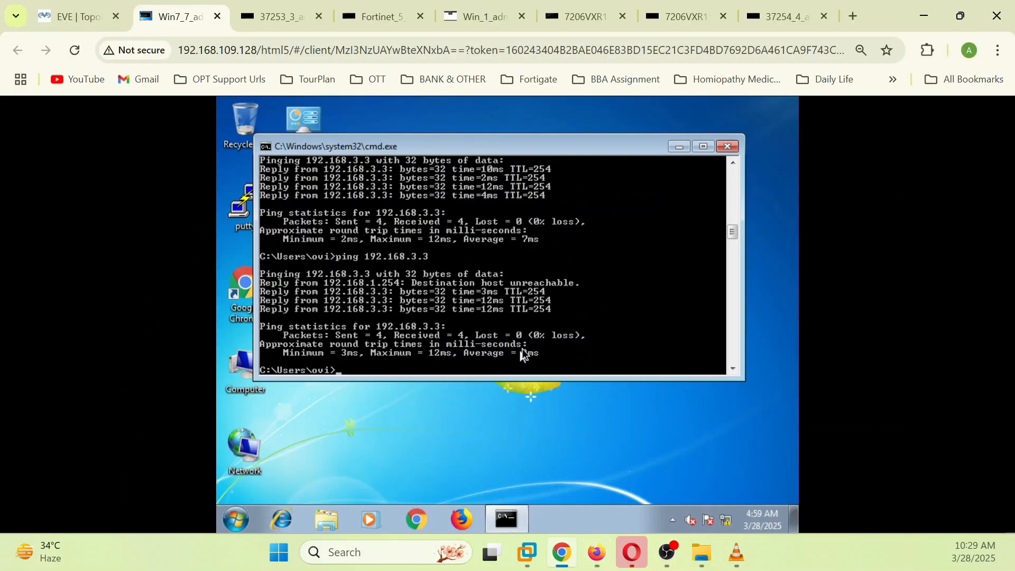
Step: Rerun ping 192.168.3.3 from Win7, which times out, then return to the EVE topology
key("Up")
key("Return")
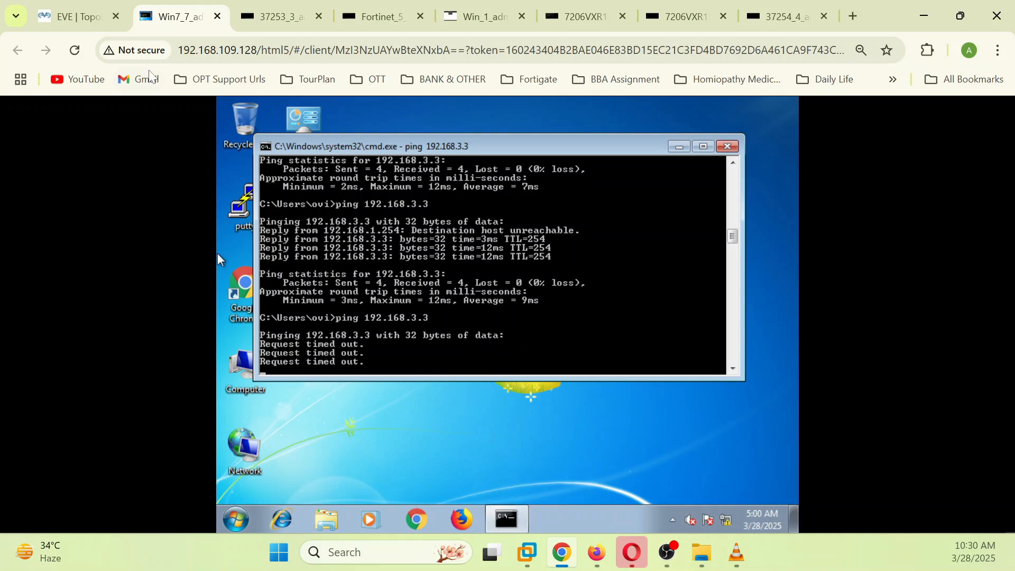
left_click(79, 17)
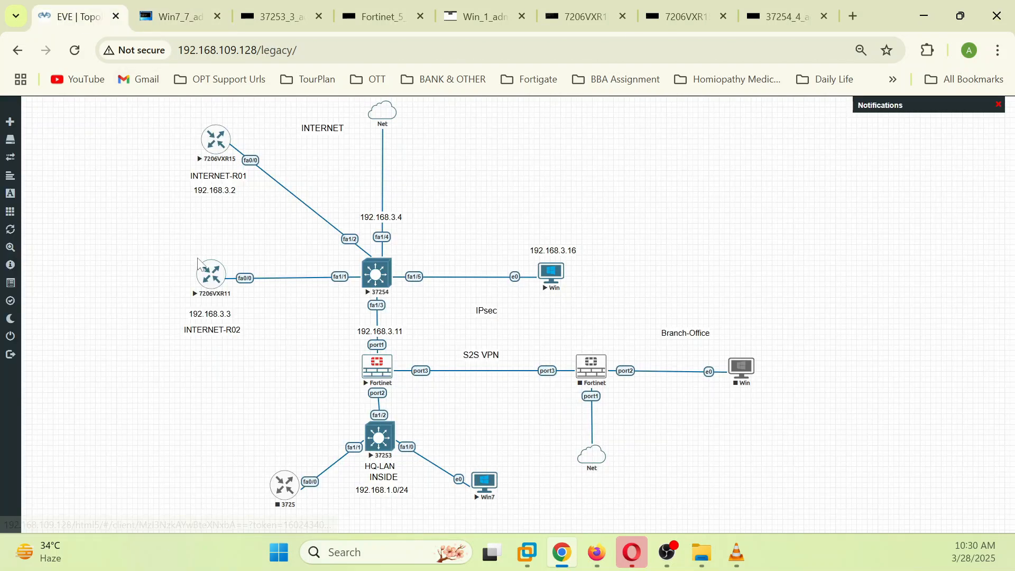
Step: On INTERNET-R02, run 'sh ip route' and 'sh run | s route', showing routes via 192.168.3.2 and 192.168.3.11
left_click(211, 275)
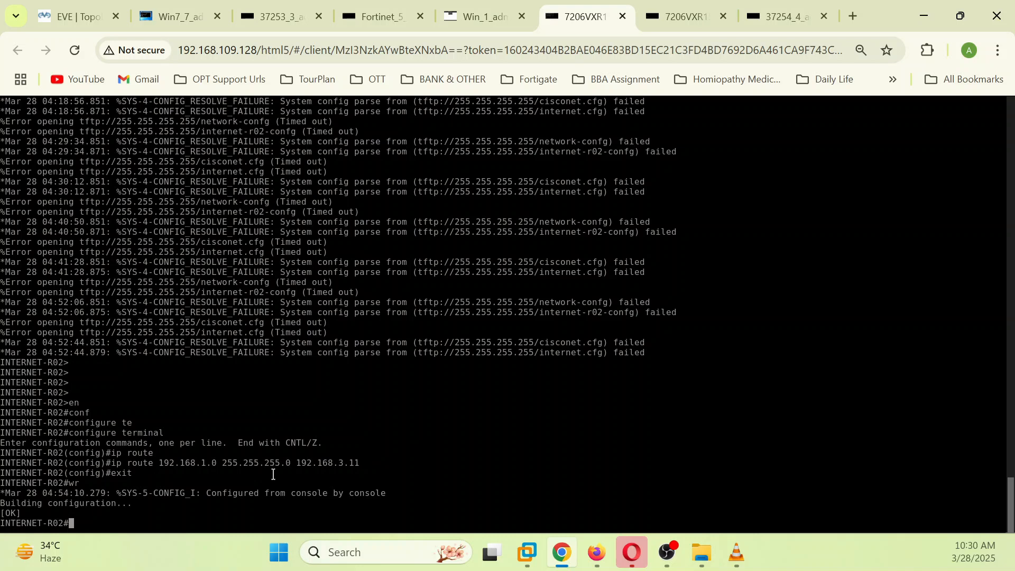
left_click_drag(154, 464, 364, 464)
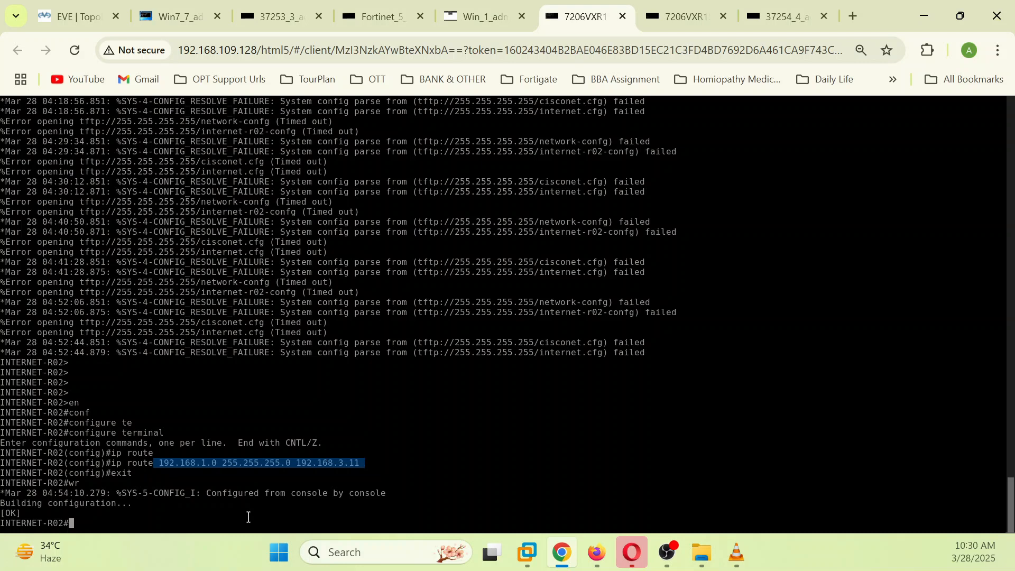
type("sh ip route")
key("Return")
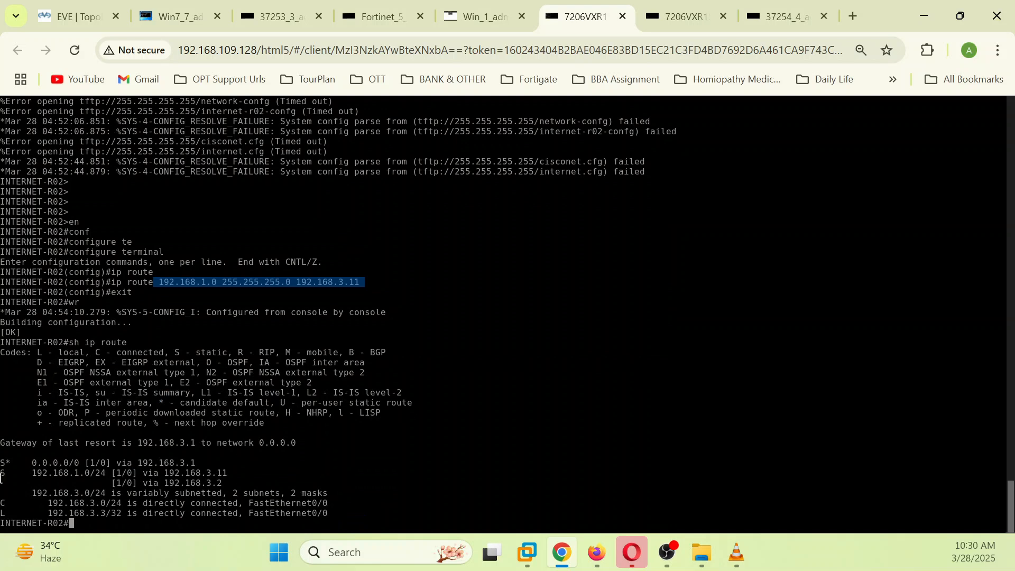
left_click_drag(1, 479, 248, 482)
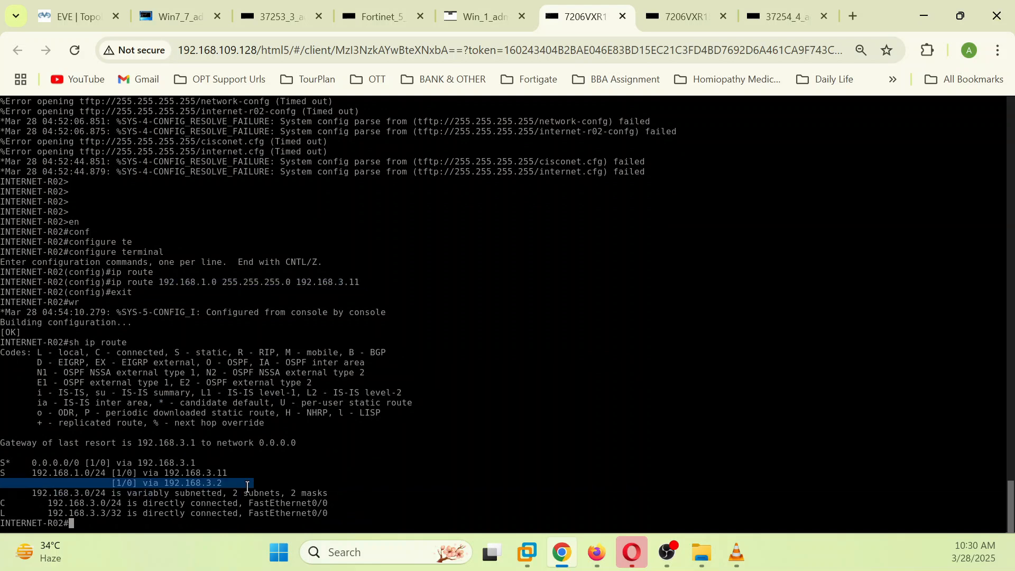
left_click(247, 482)
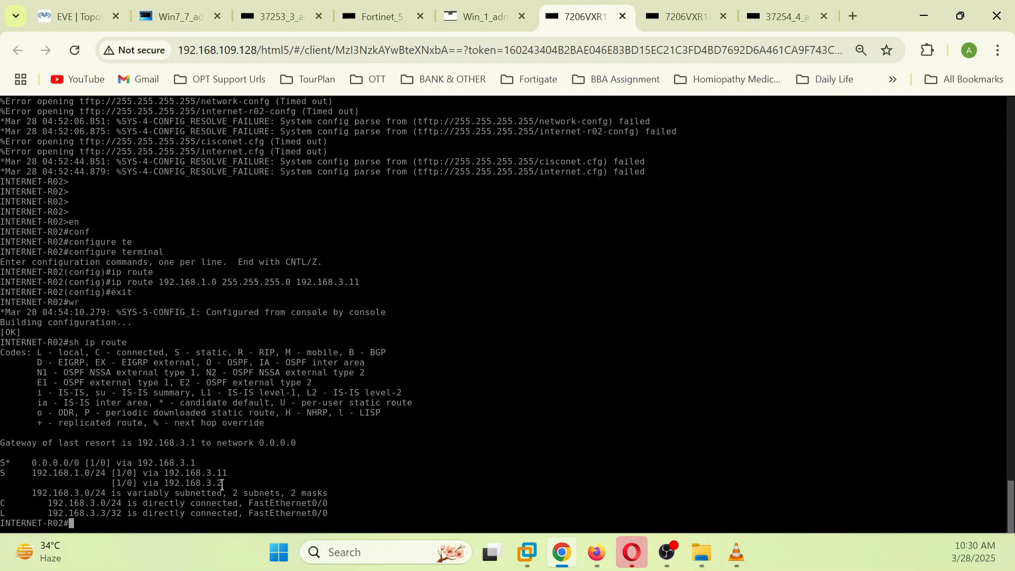
left_click_drag(223, 479, 112, 481)
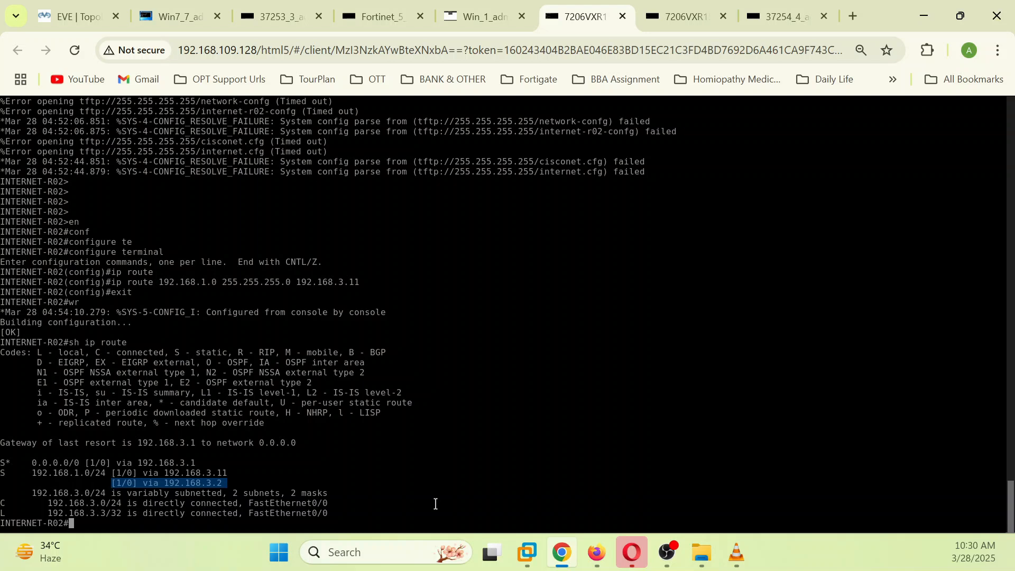
type("sh run | s route")
key("Return")
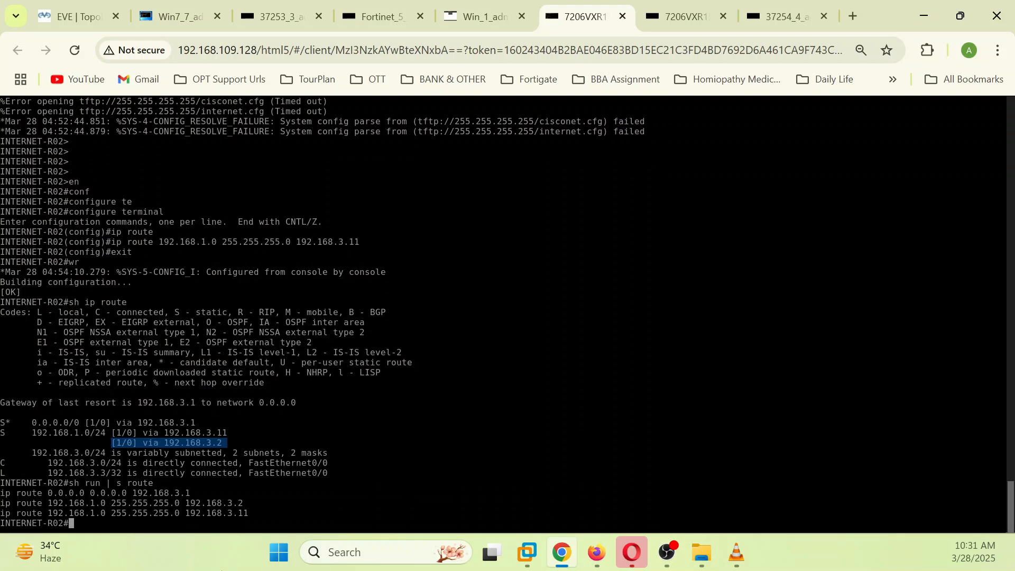
left_click_drag(244, 503, 2, 500)
key("ctrl+c")
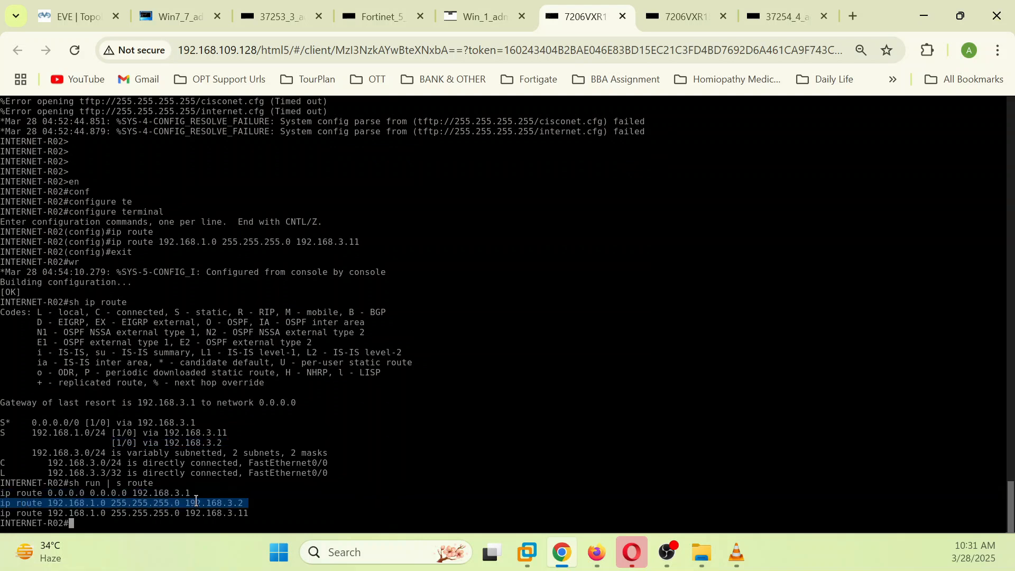
Step: Enter global configuration mode with 'configure terminal', correcting the typo
type("conf")
key("Tab")
type("tre")
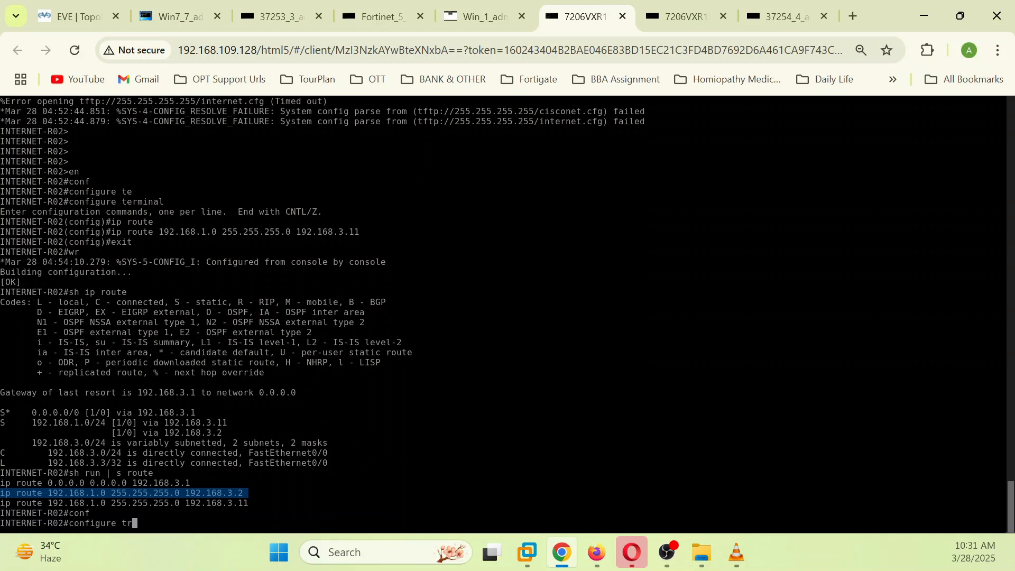
key("Return")
key("Up")
key("Up")
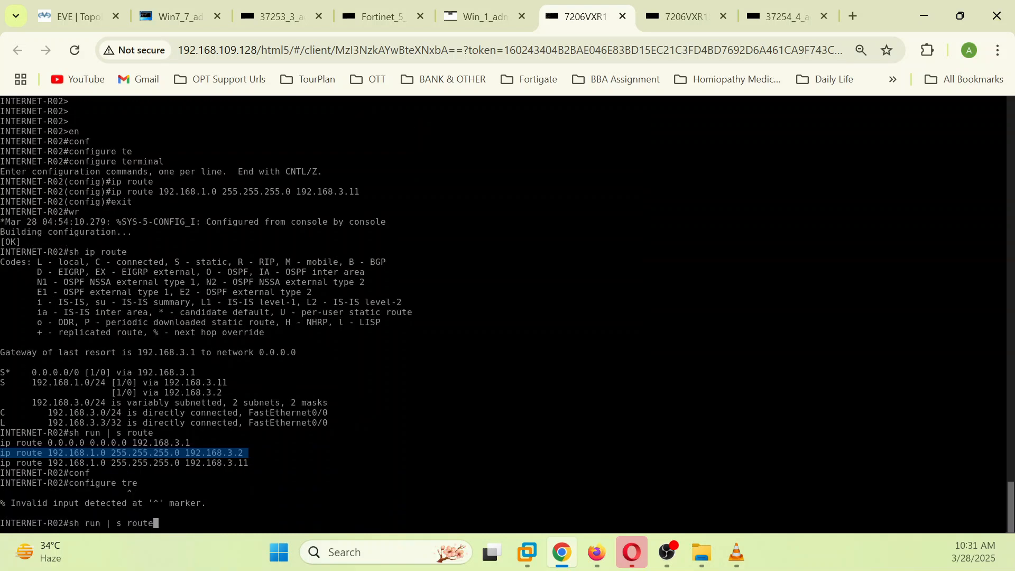
key("Down")
key("BackSpace")
key("BackSpace")
type("er")
key("Return")
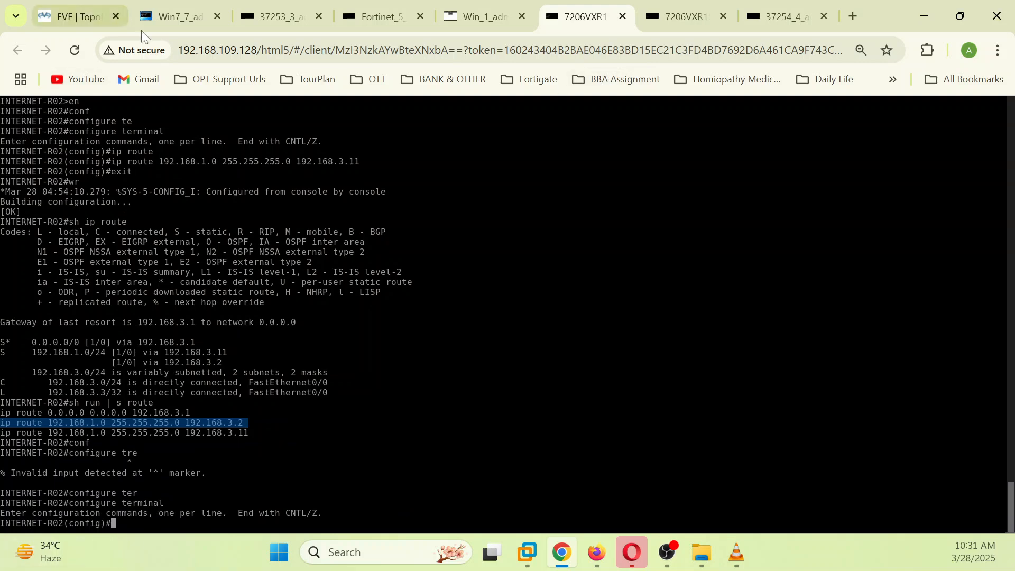
Step: Rerun the 192.168.3.3 session filter in the FortiGate CLI console
left_click(595, 554)
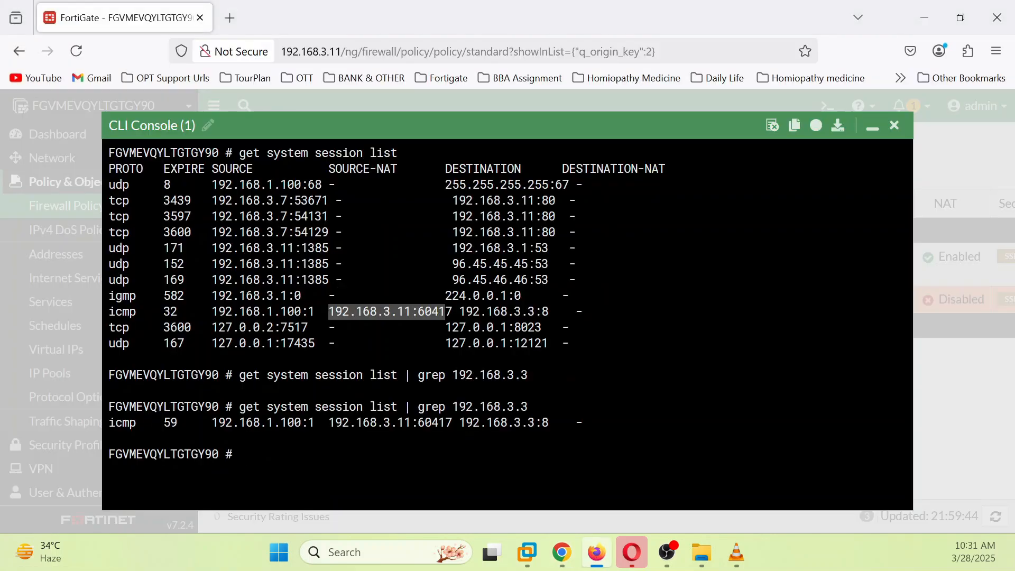
key("Return")
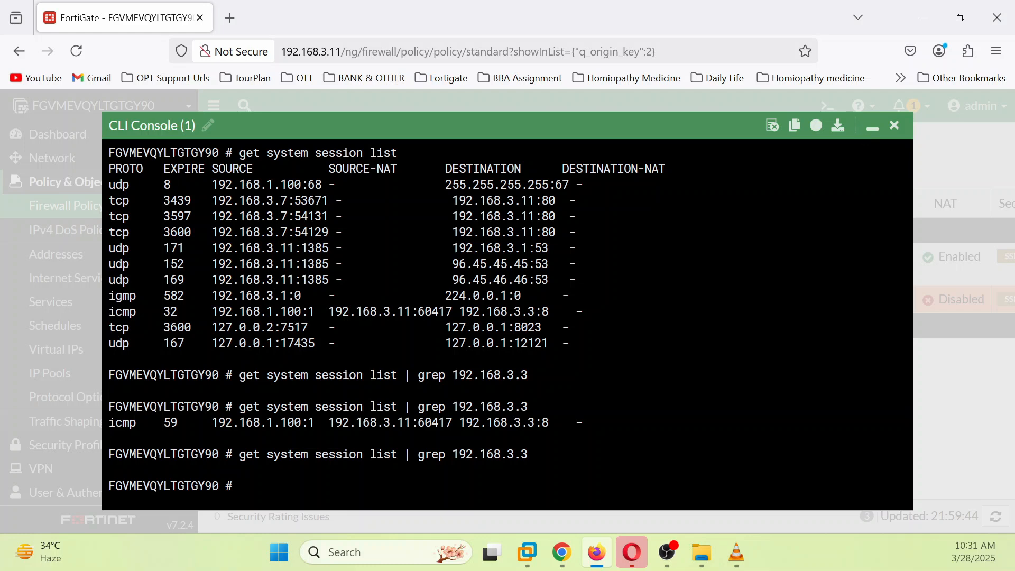
mouse_move(592, 562)
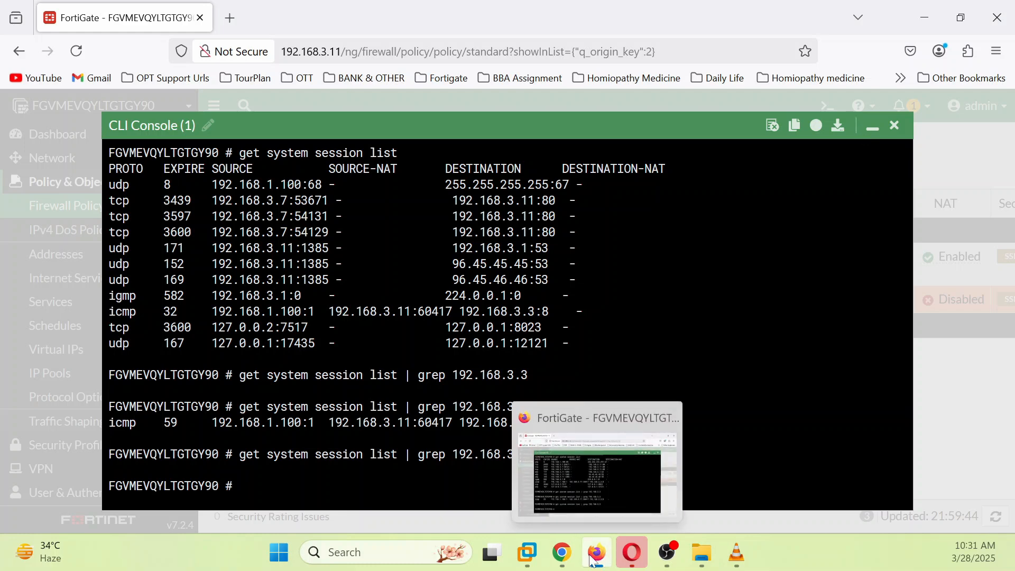
left_click(562, 553)
left_click(446, 514)
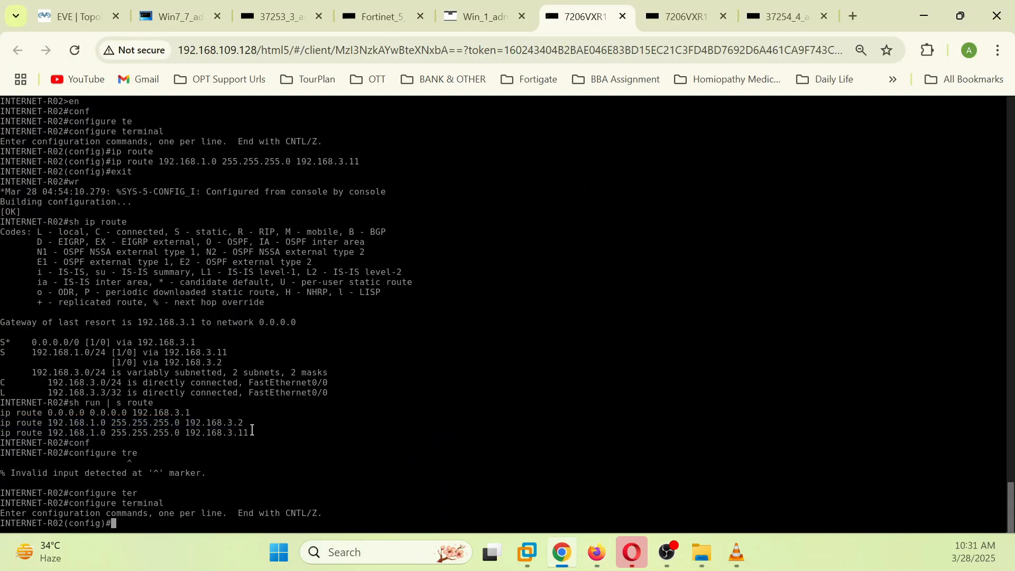
Step: Re-ping 192.168.3.3 from Win7 and rerun the FortiGate session filter, which finds no session
left_click(177, 16)
key("Up")
key("Return")
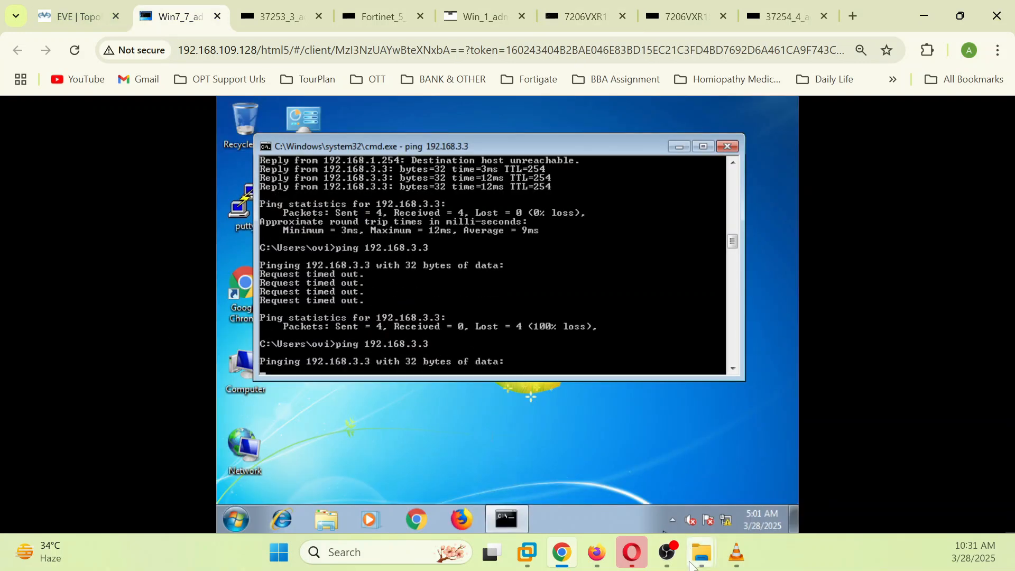
left_click(596, 553)
key("Up")
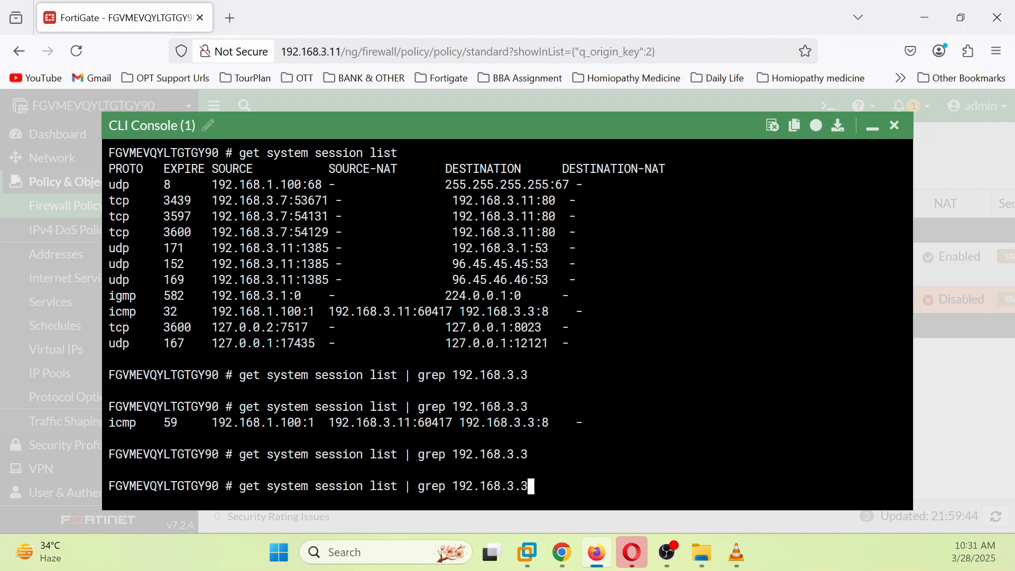
key("Return")
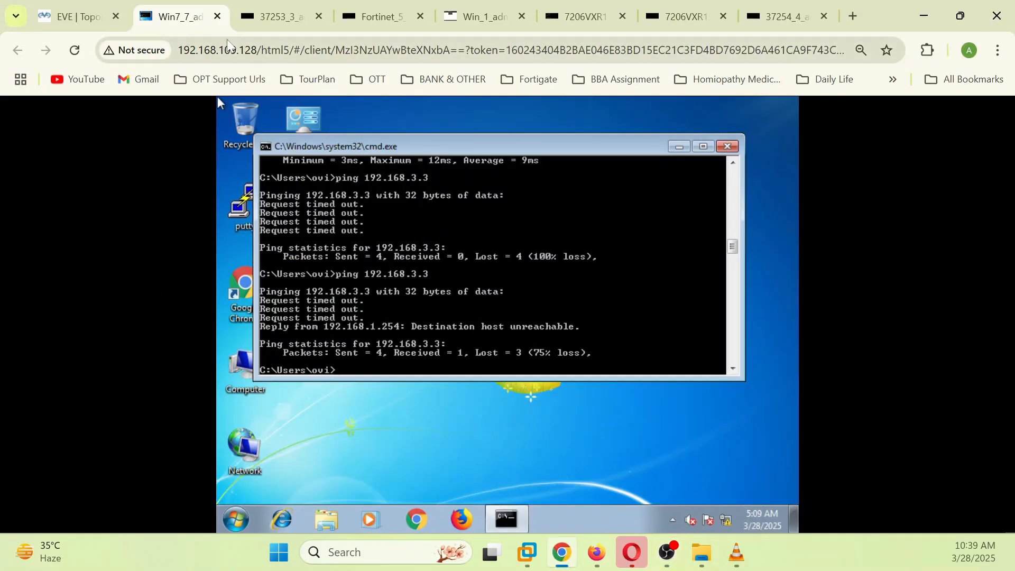
Step: On INTERNET-R02, exit configuration mode and review 'sh ip route' and 'sh run | s route'
left_click(91, 18)
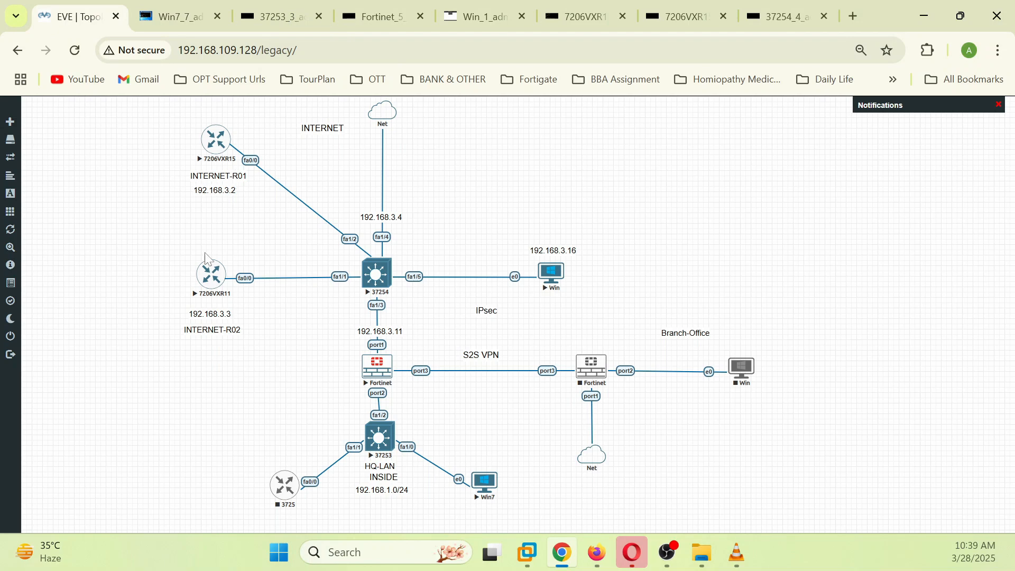
left_click(214, 272)
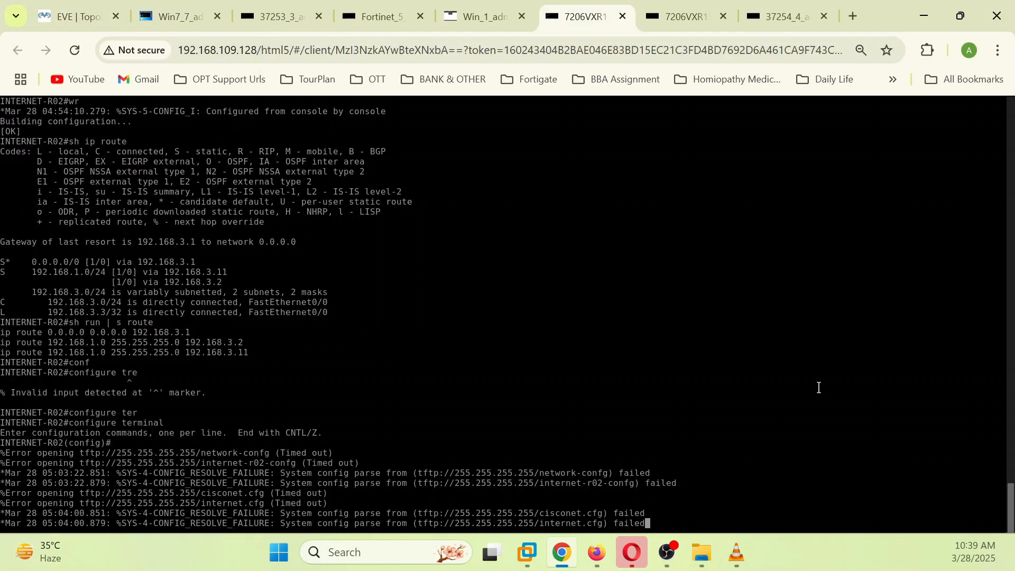
key("Return")
key("Return")
key("Return")
type("exit")
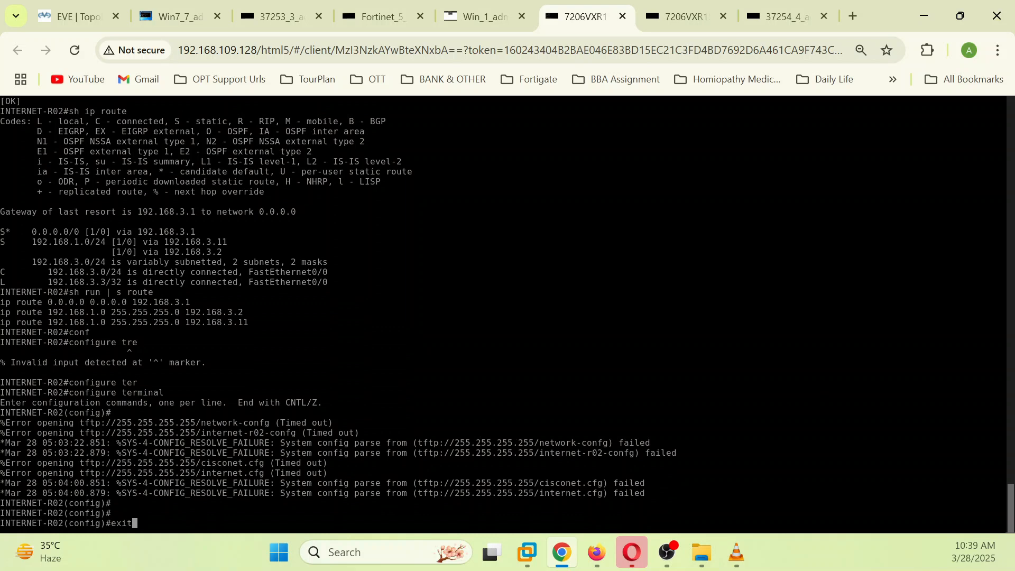
key("Return")
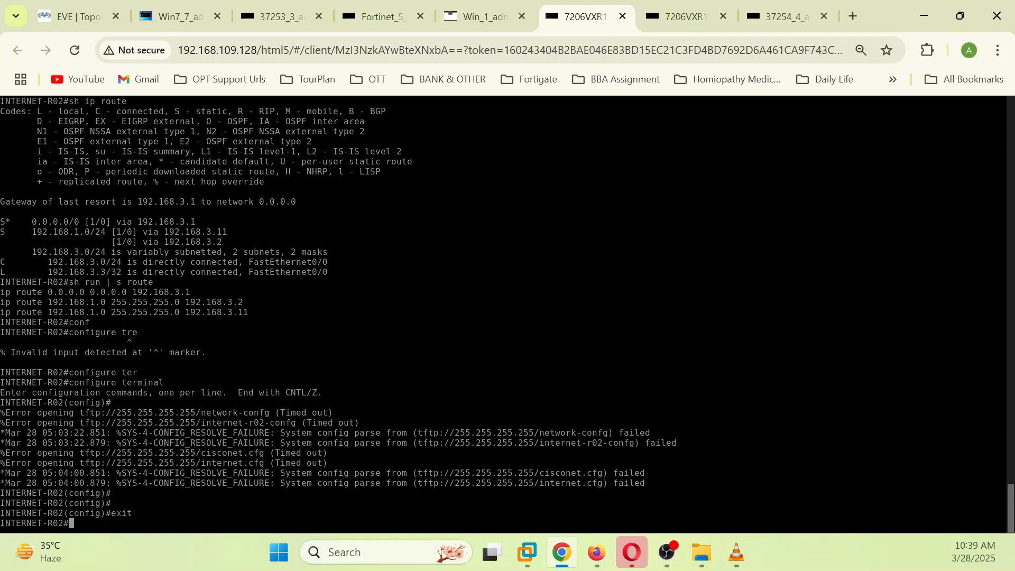
type("sh")
type("ip route")
key("Return")
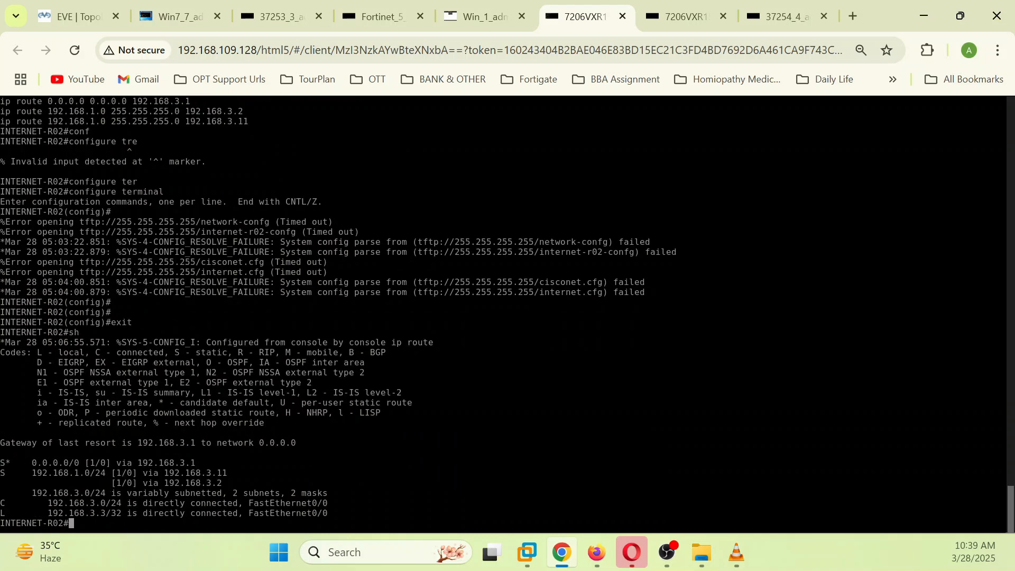
key("Up")
key("Return")
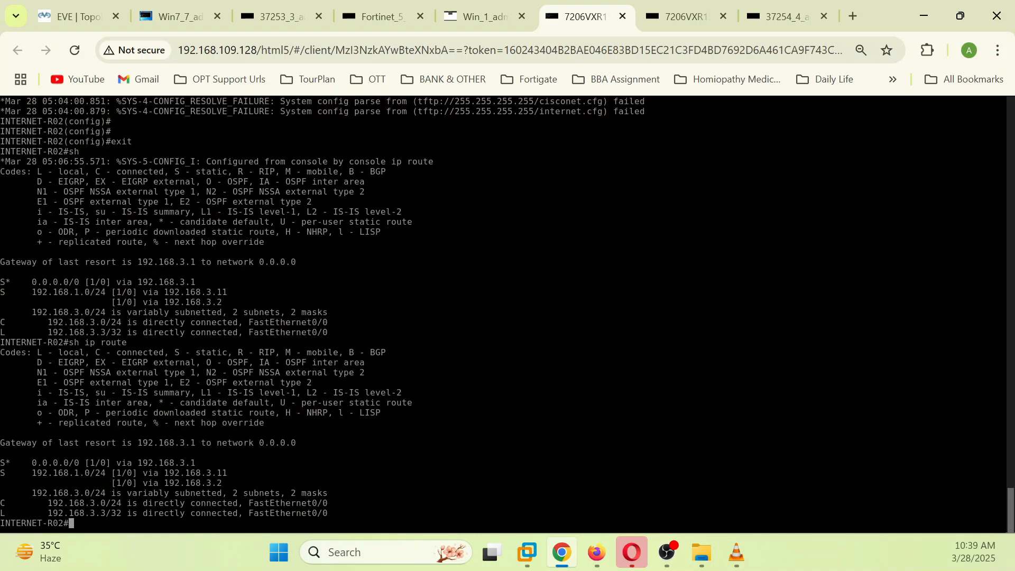
type("sh run ")
type("i")
key("BackSpace")
key("BackSpace")
key("BackSpace")
type("| s route")
key("Return")
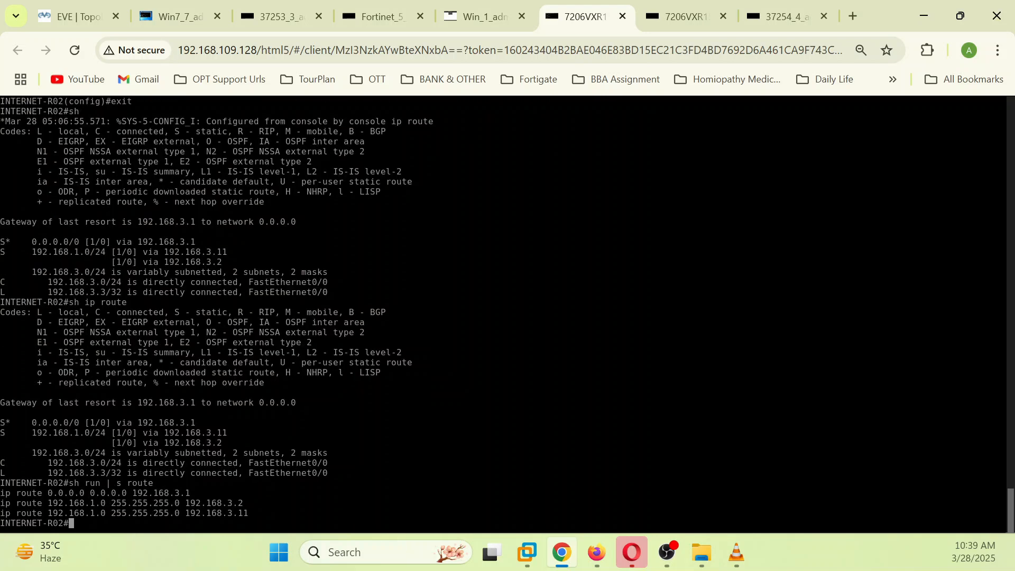
Step: Remove the route with 'no ip route 192.168.1.0 255.255.255.0 192.168.3.2' in configure terminal, then exit
type("co")
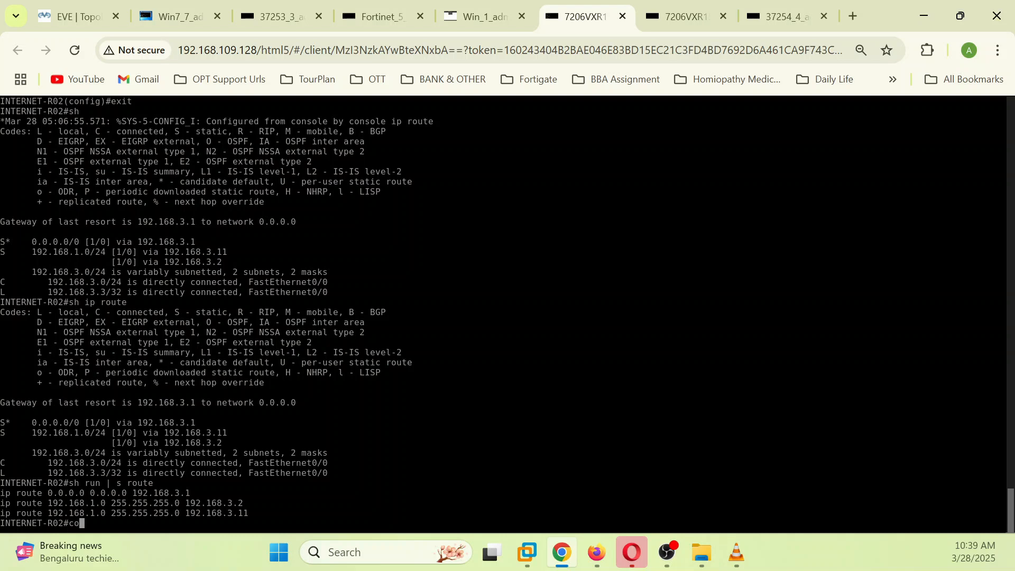
type("nf")
key("Tab")
type("ter")
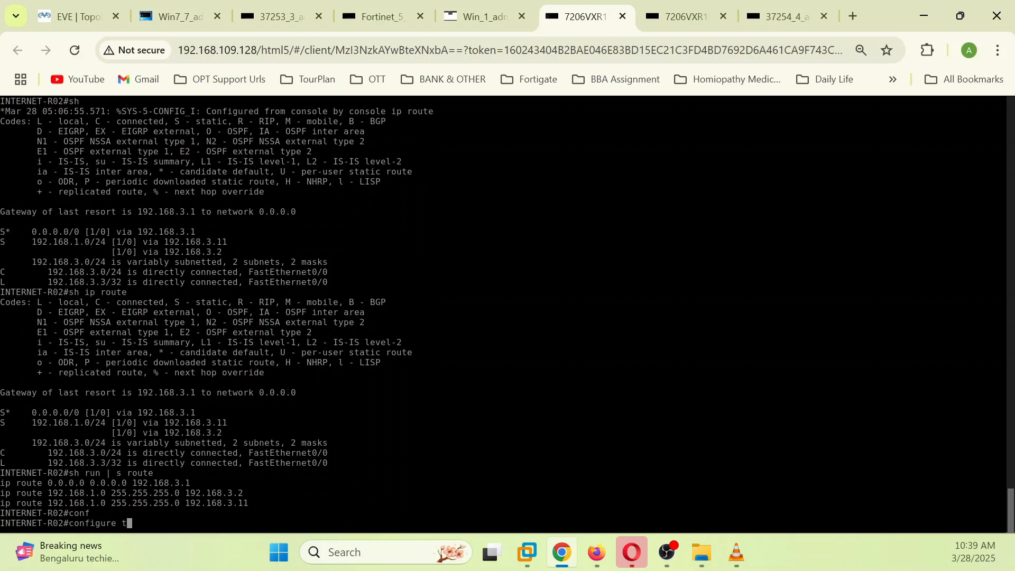
key("Tab")
key("Return")
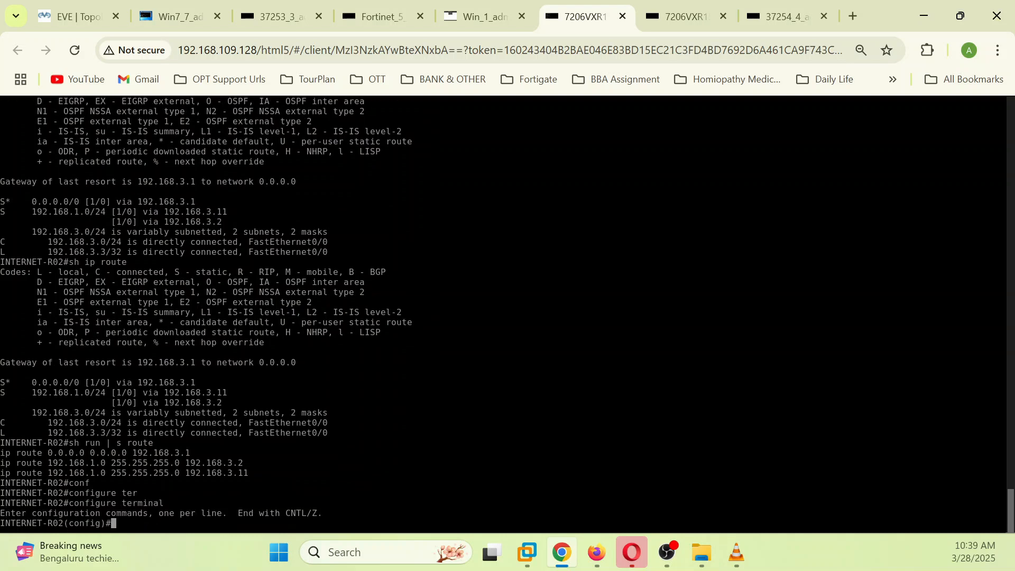
type("no")
left_click_drag(244, 460, 1, 463)
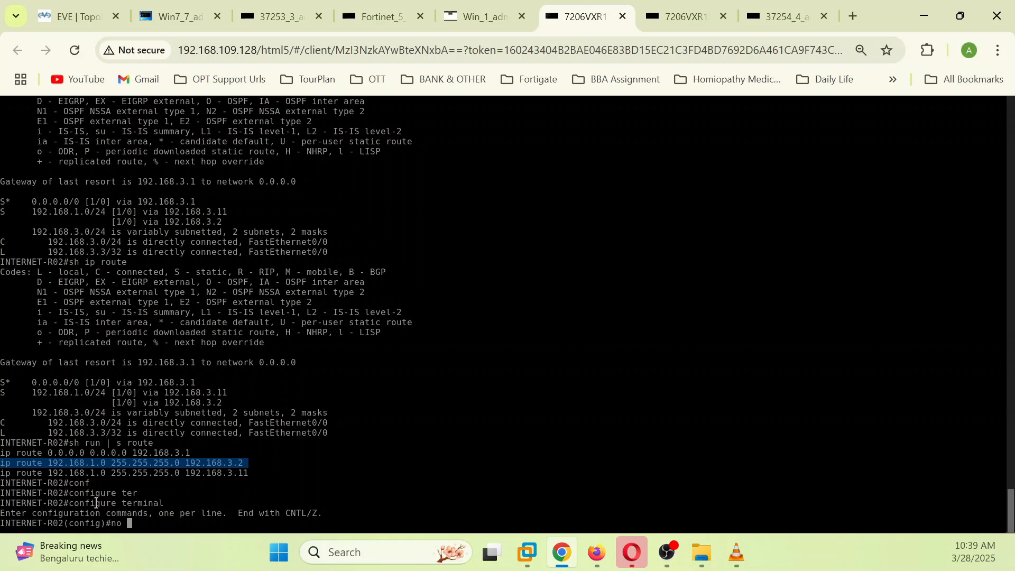
key("ctrl+v")
key("Return")
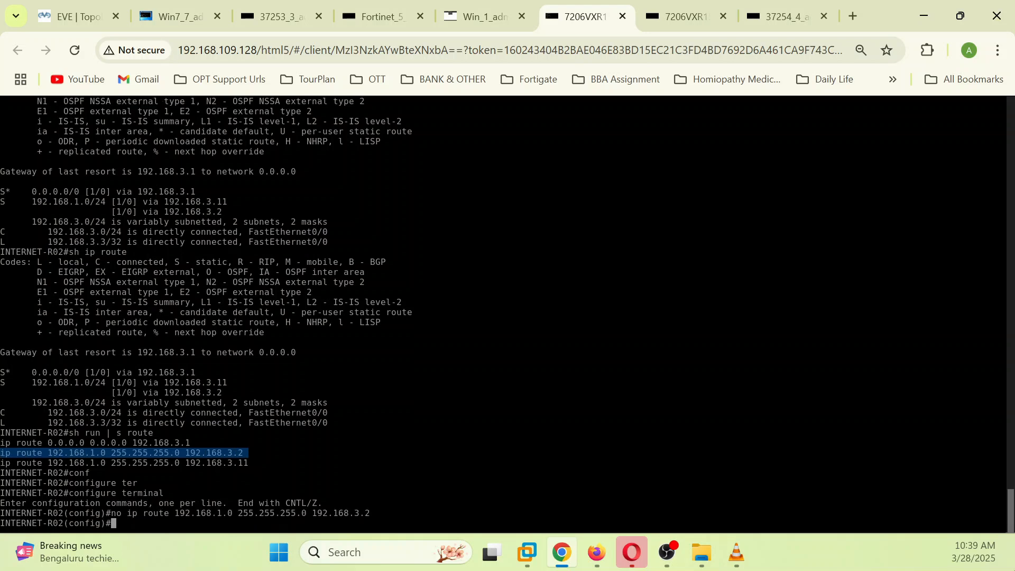
type("exit")
key("Return")
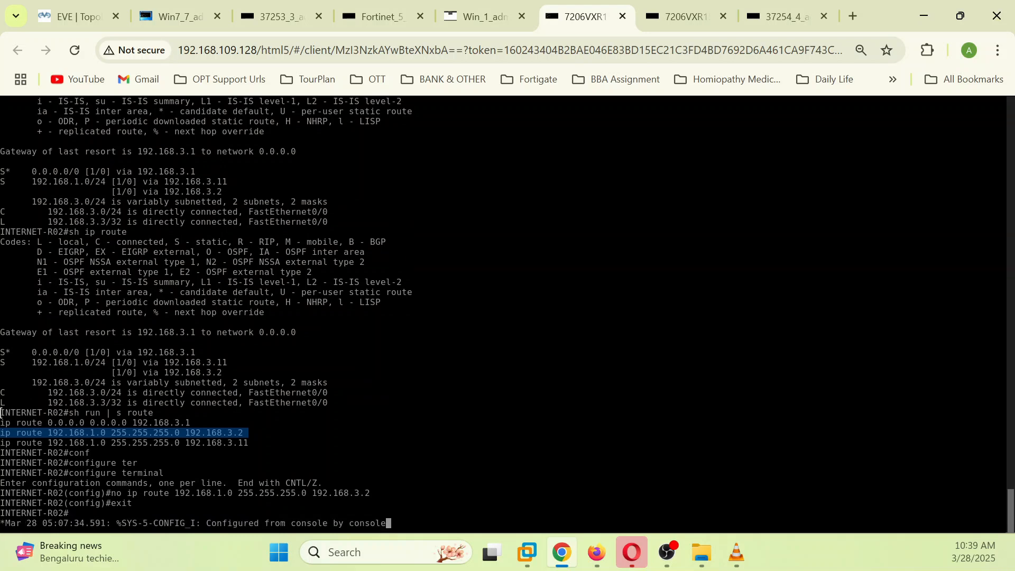
key("Return")
key("Return")
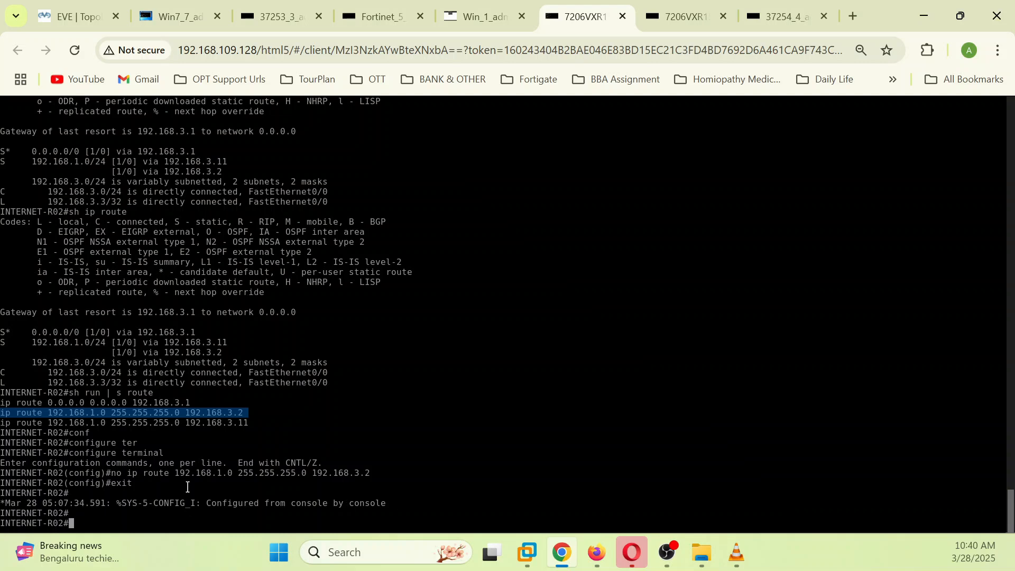
Step: Rerun ping 192.168.3.3 from the Win7 console, now getting 4/4 replies
left_click(74, 16)
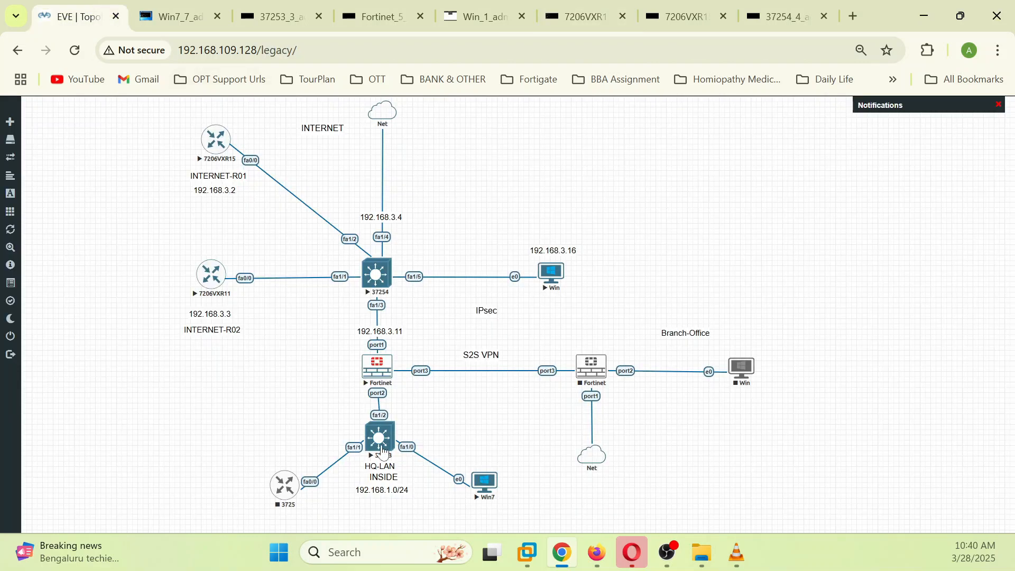
left_click(484, 483)
key("Up")
key("Return")
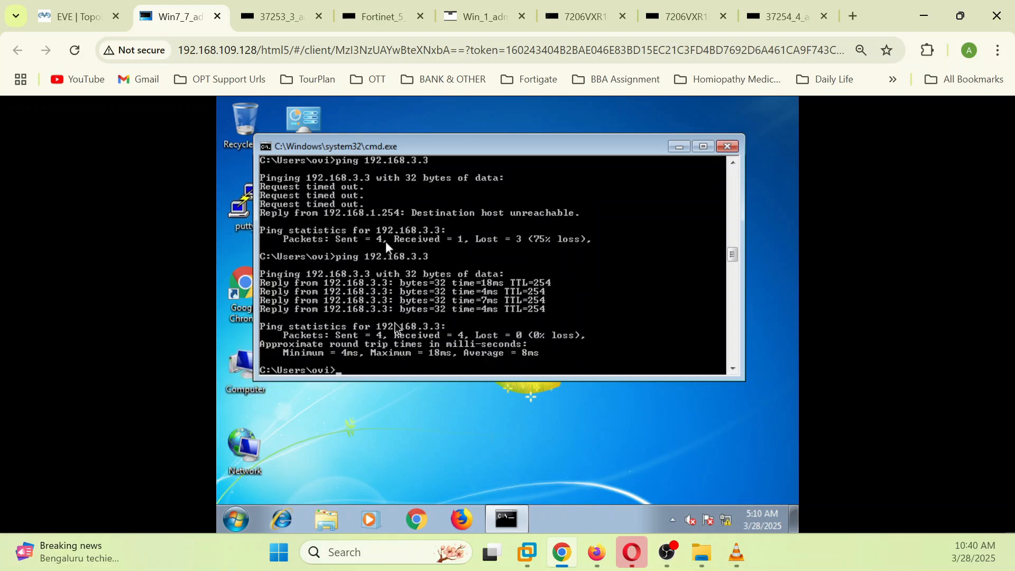
Step: Dismiss the FortiOS 7.2.0 what's new notice and open the FortiGate CLI console
left_click(600, 556)
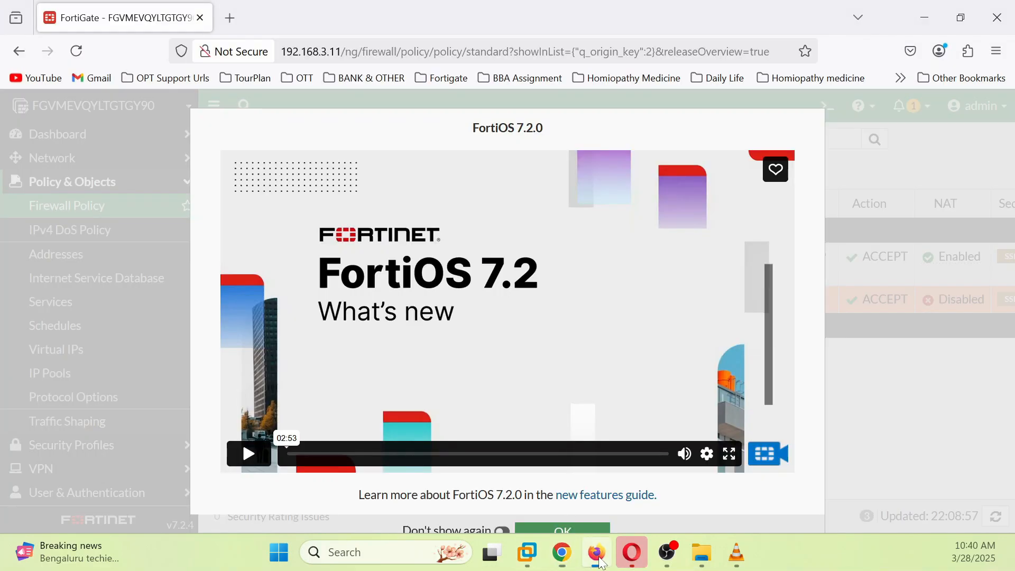
scroll(560, 512, "down", 1)
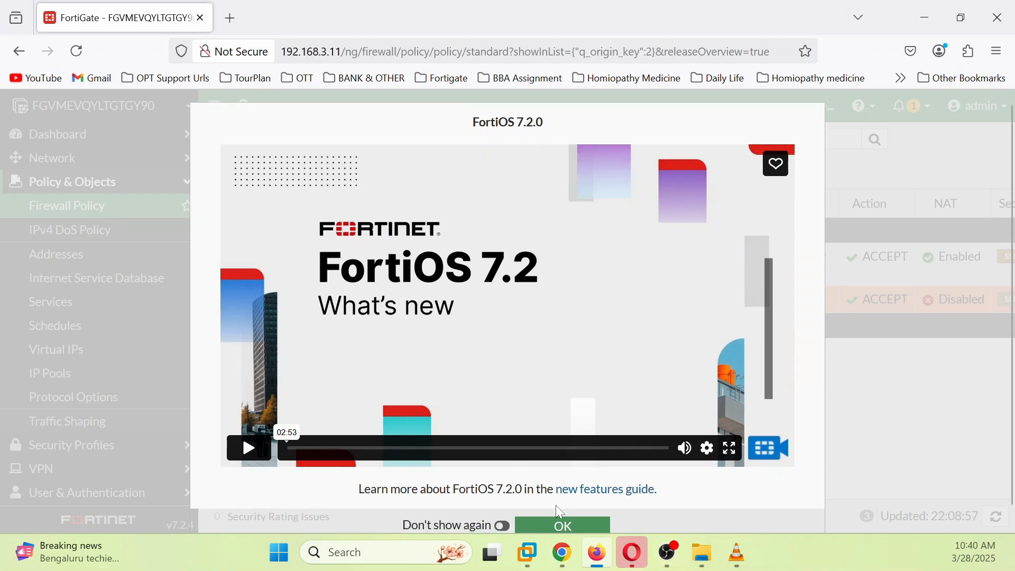
left_click(562, 509)
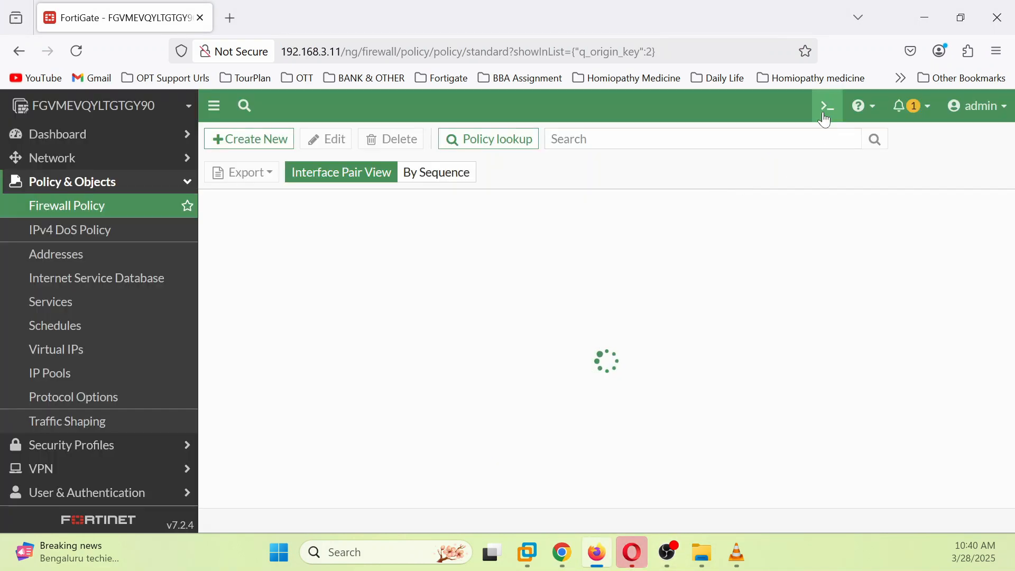
left_click(827, 117)
Step: Run 'get system session list | grep 192.168.3.3' and highlight the ICMP session line
type("get system sess")
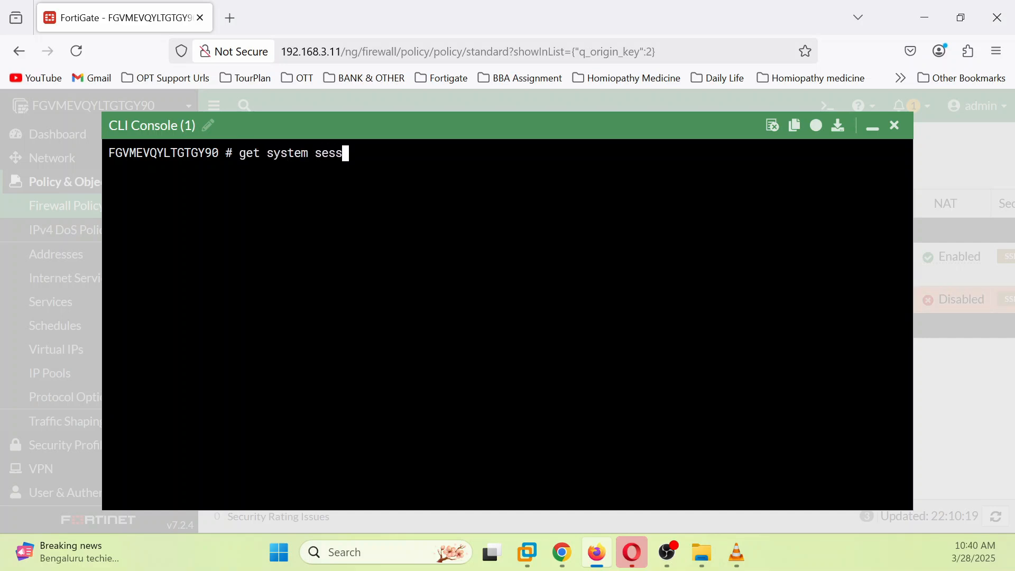
type("ion list | gre")
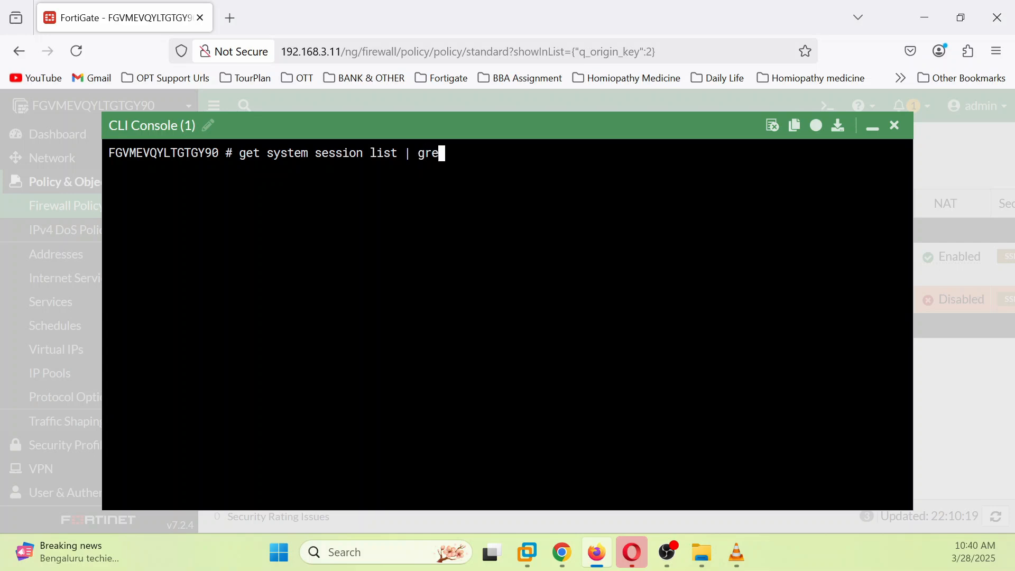
type("p 192.168.3.3")
key("Return")
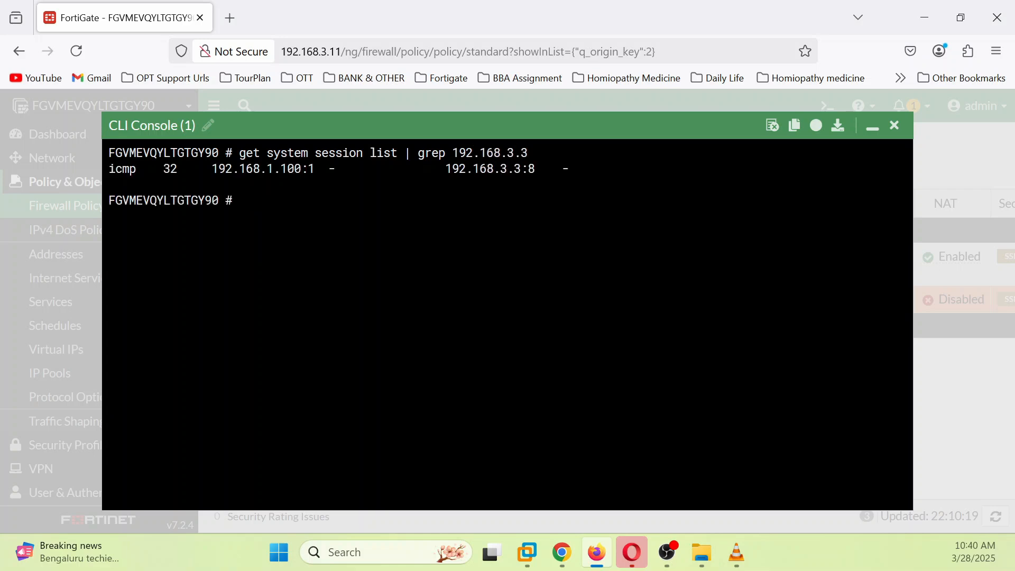
double_click(121, 168)
left_click_drag(121, 169, 561, 170)
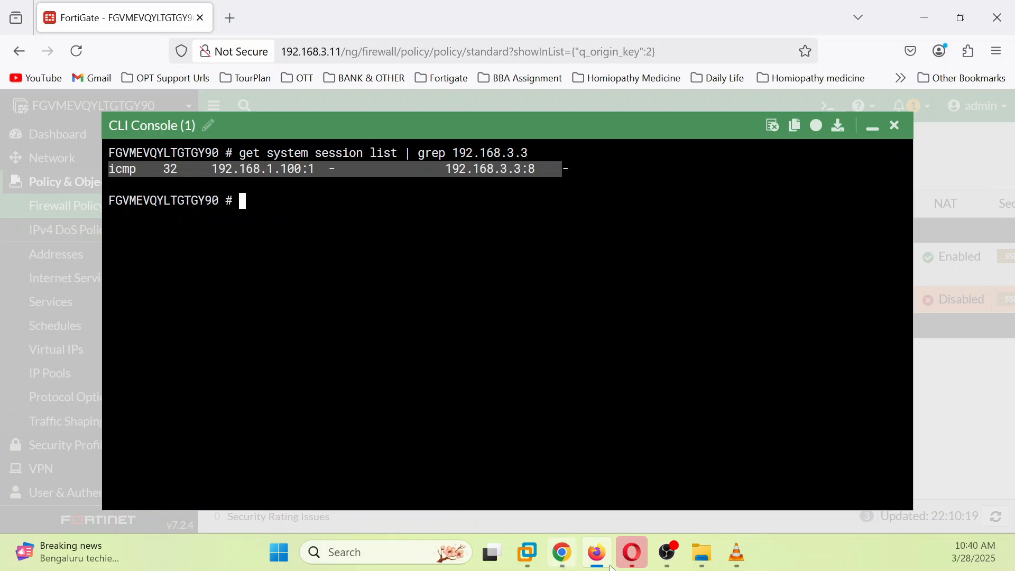
left_click(562, 553)
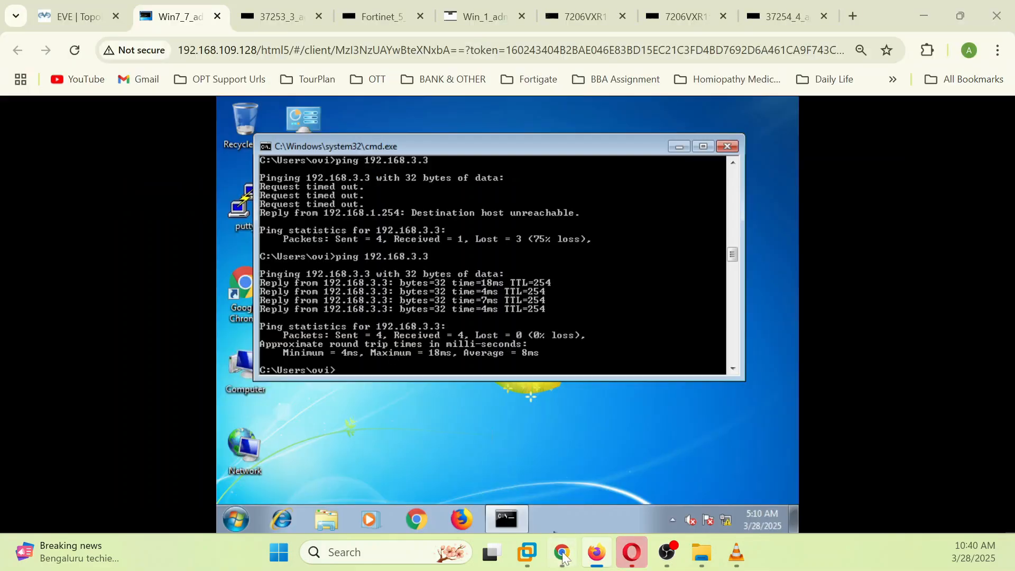
left_click(101, 24)
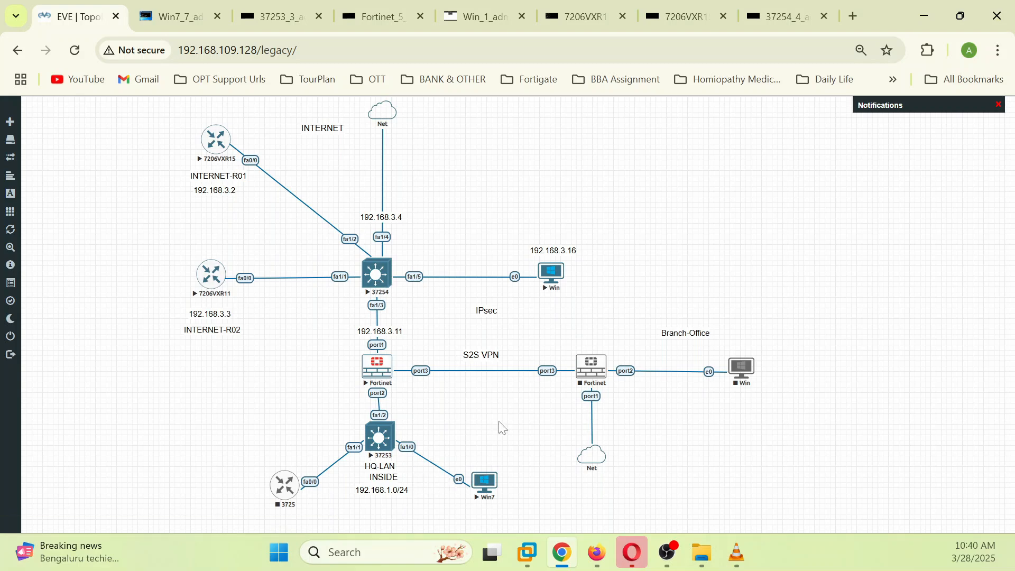
left_click(597, 553)
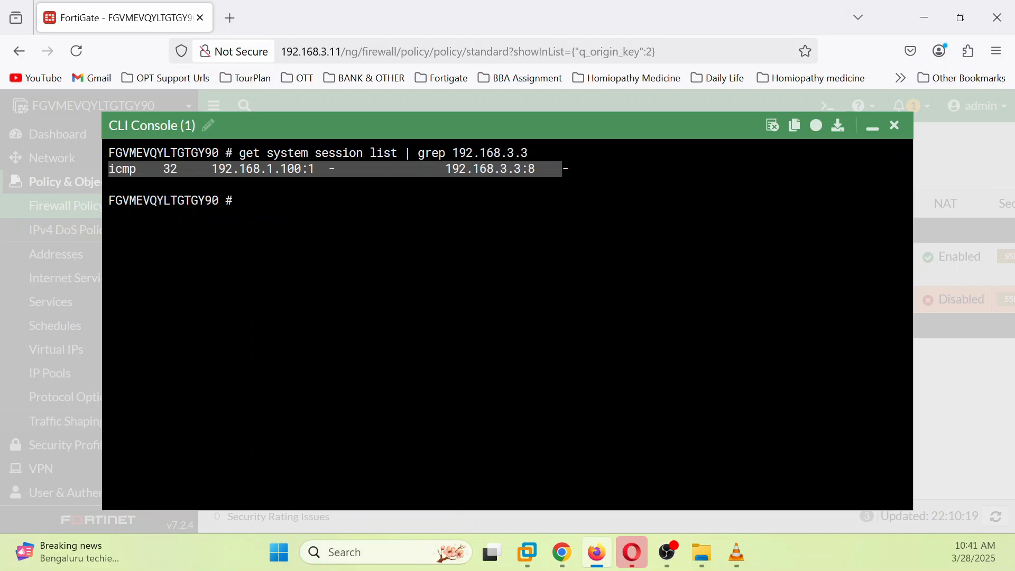
left_click(243, 201)
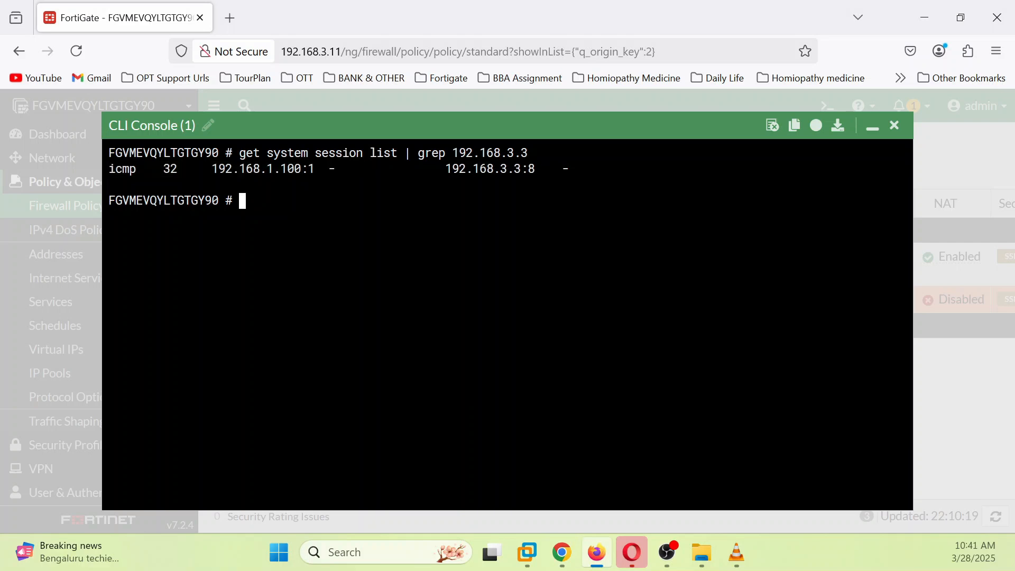
Step: Run 'diagnose sys session list', showing the full list of 9 sessions
type("dis")
key("Tab")
type("sys session")
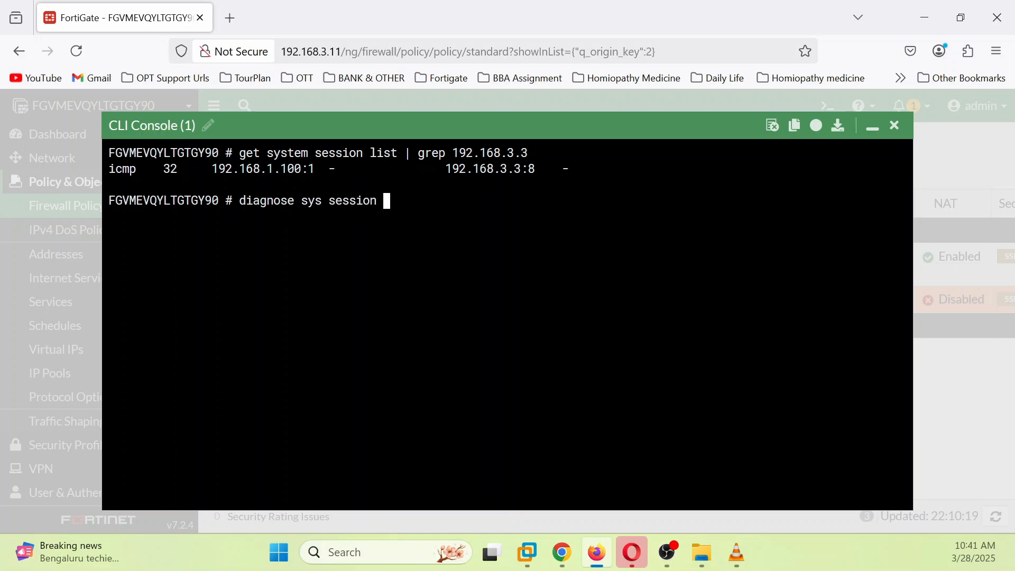
key("question")
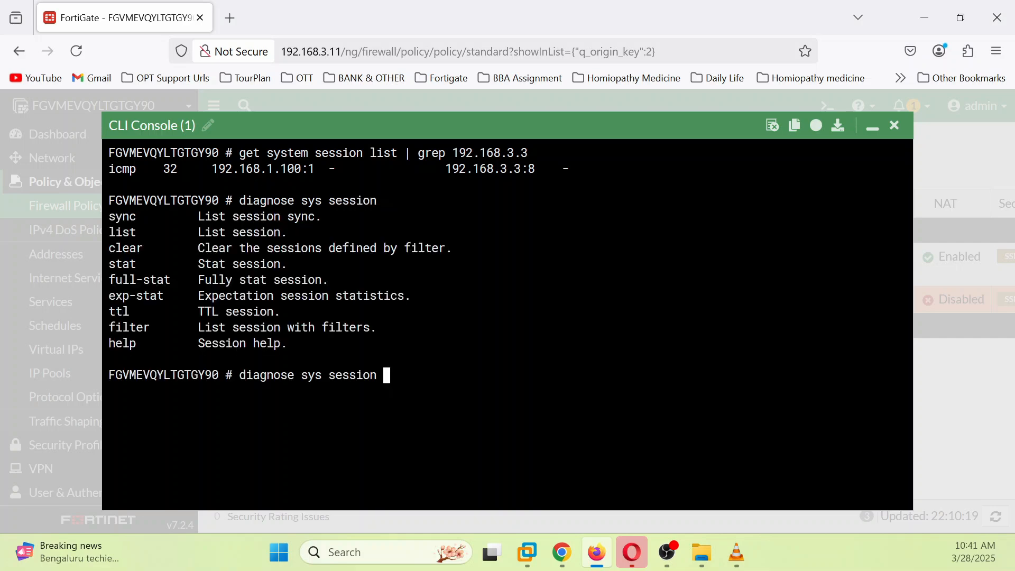
type("list")
key("Return")
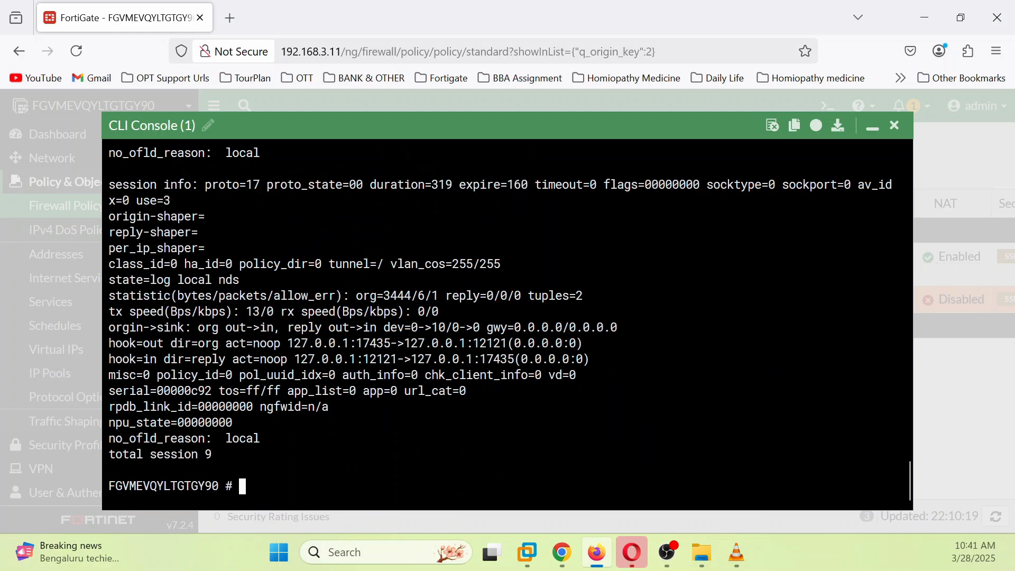
scroll(508, 317, "up", 15)
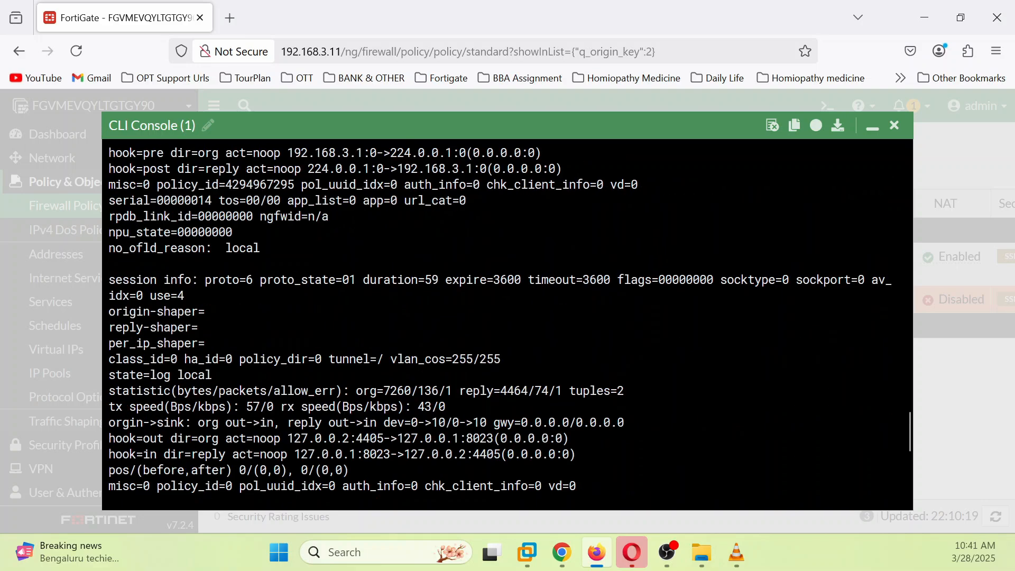
scroll(508, 318, "down", 15)
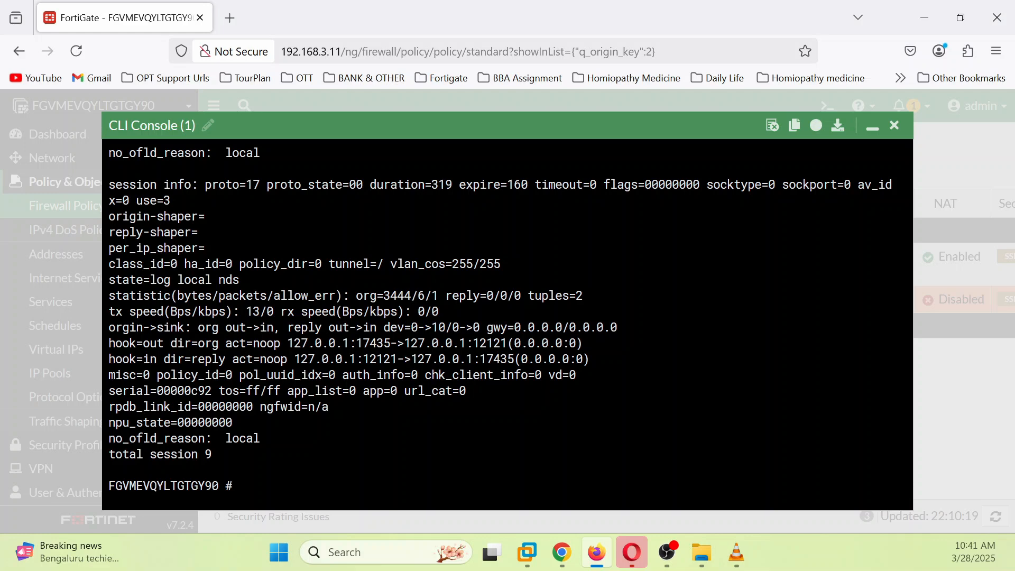
key("Up")
Step: Set the session filter with 'diagnose sys session filter dst 192.168.3.3'
key("BackSpace")
key("BackSpace")
key("BackSpace")
key("BackSpace")
type("filter ")
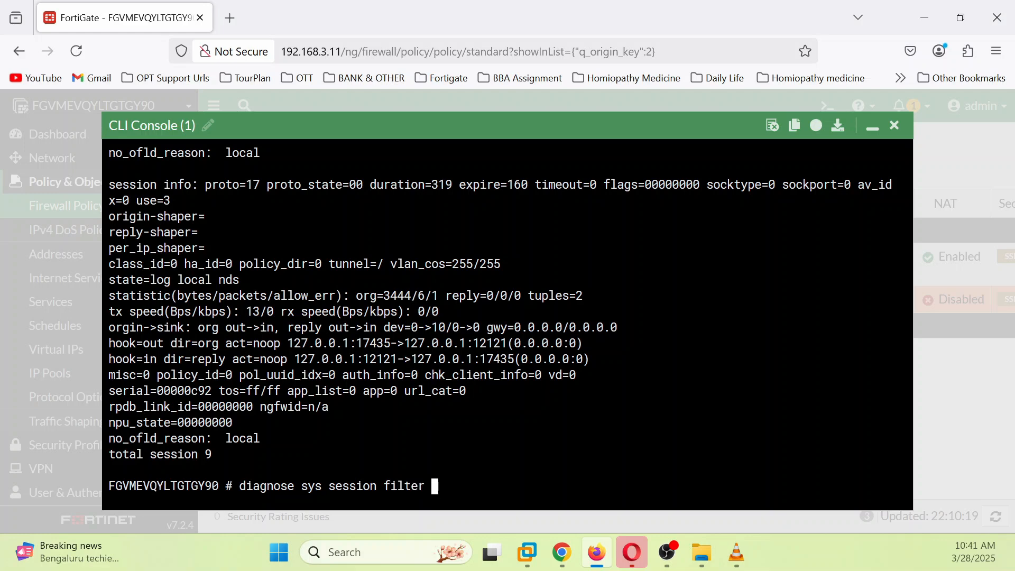
type("sd")
type("a")
key("BackSpace")
key("BackSpace")
type("da?")
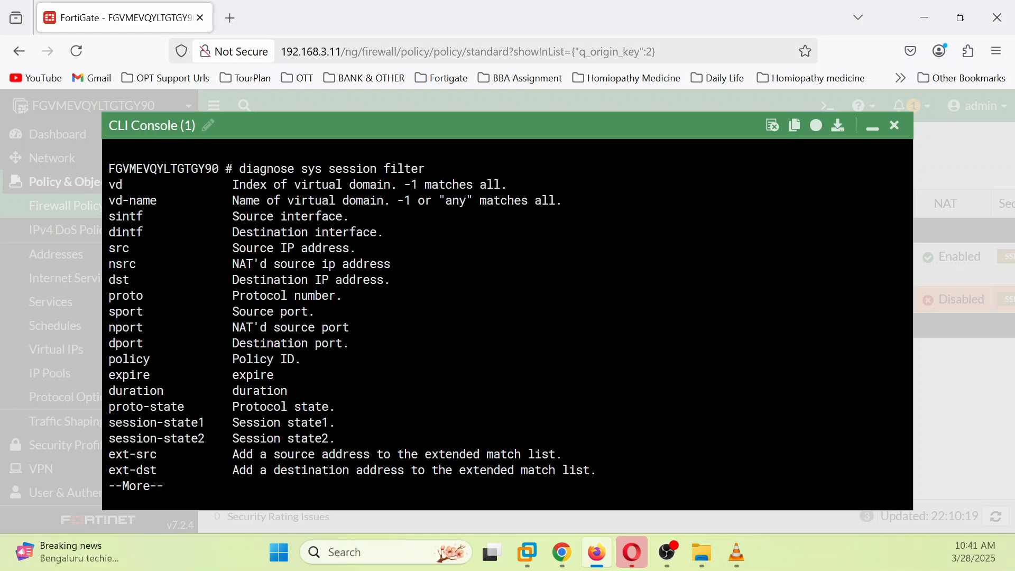
key("space")
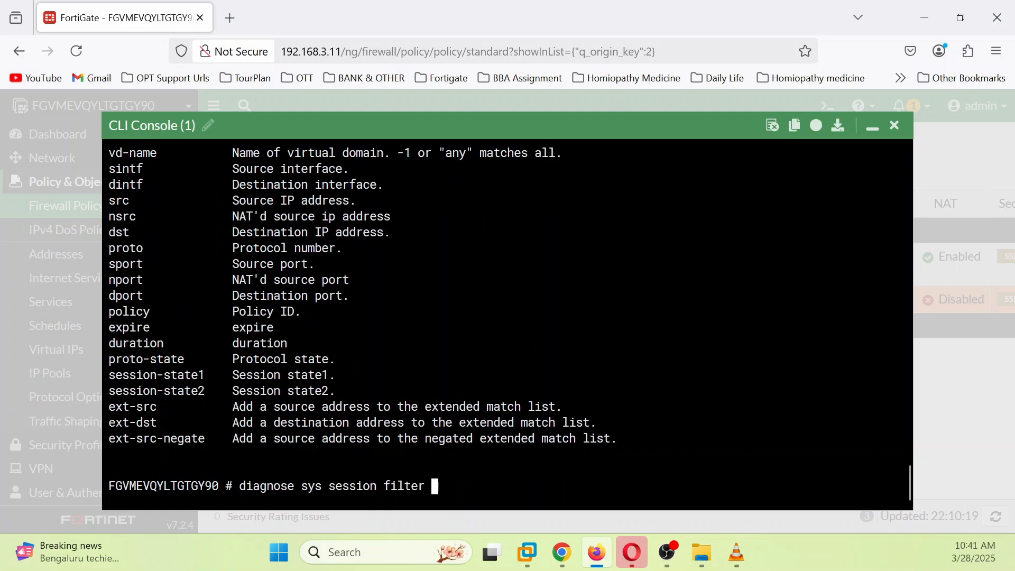
type("dst 192.168.3.3")
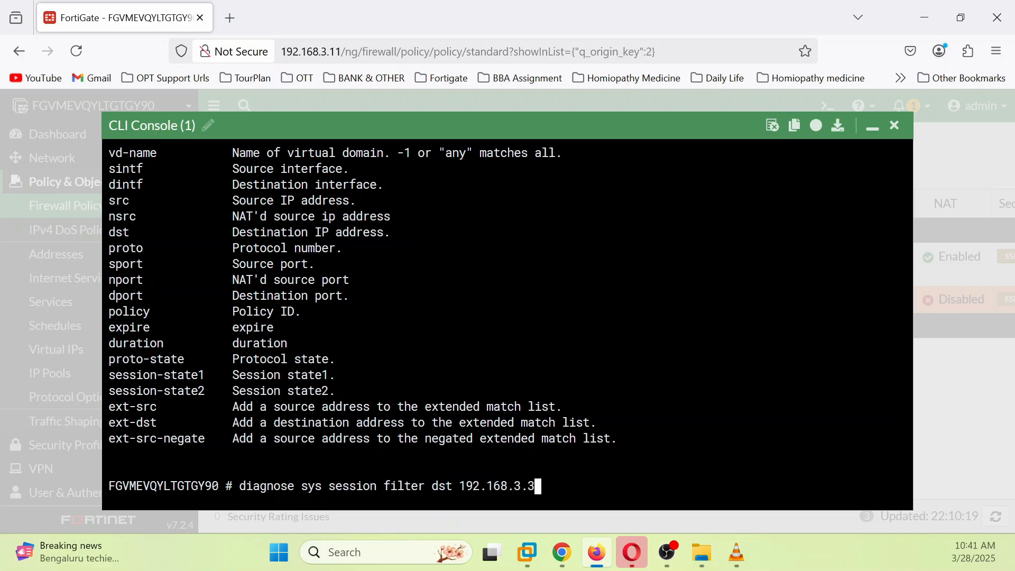
key("Return")
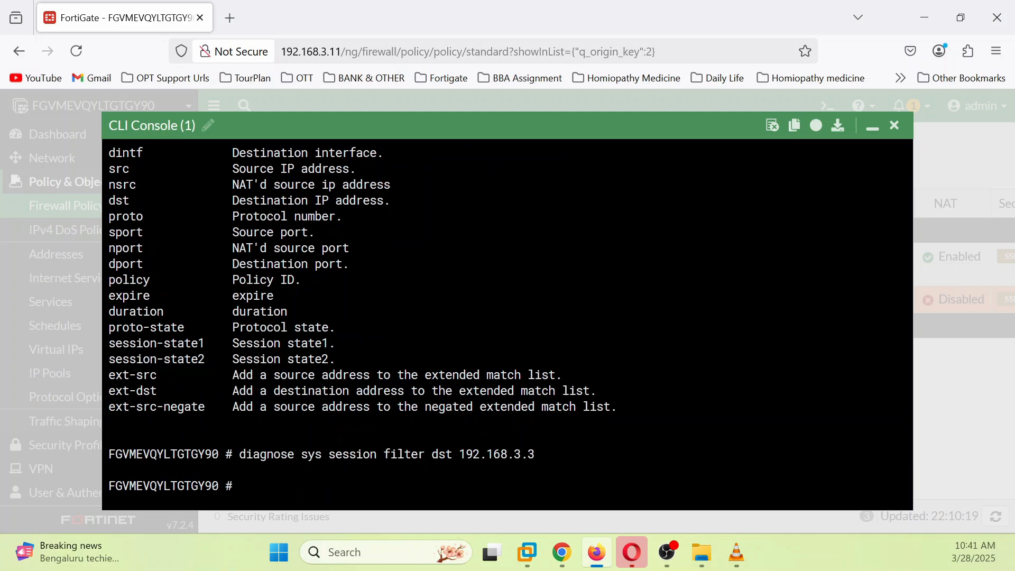
Step: List the filtered sessions, getting total session 0, and return to the EVE topology
key("Up")
key("Return")
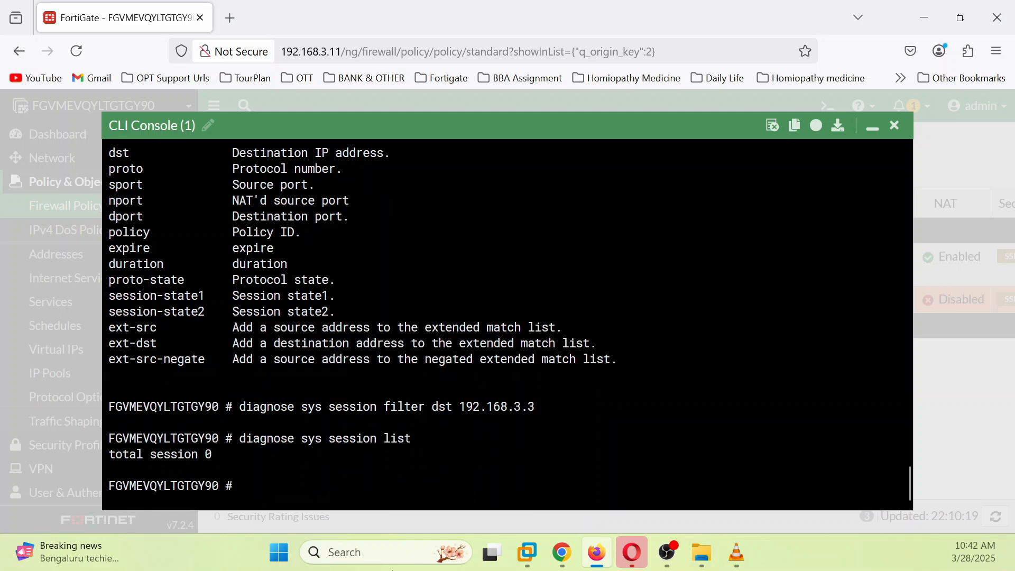
left_click(562, 552)
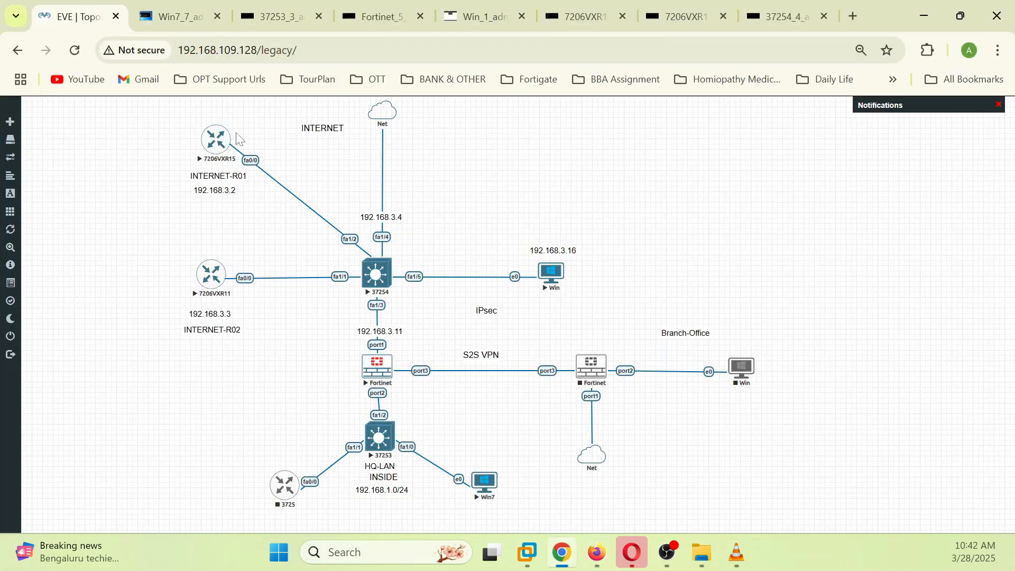
left_click(180, 18)
key("Up")
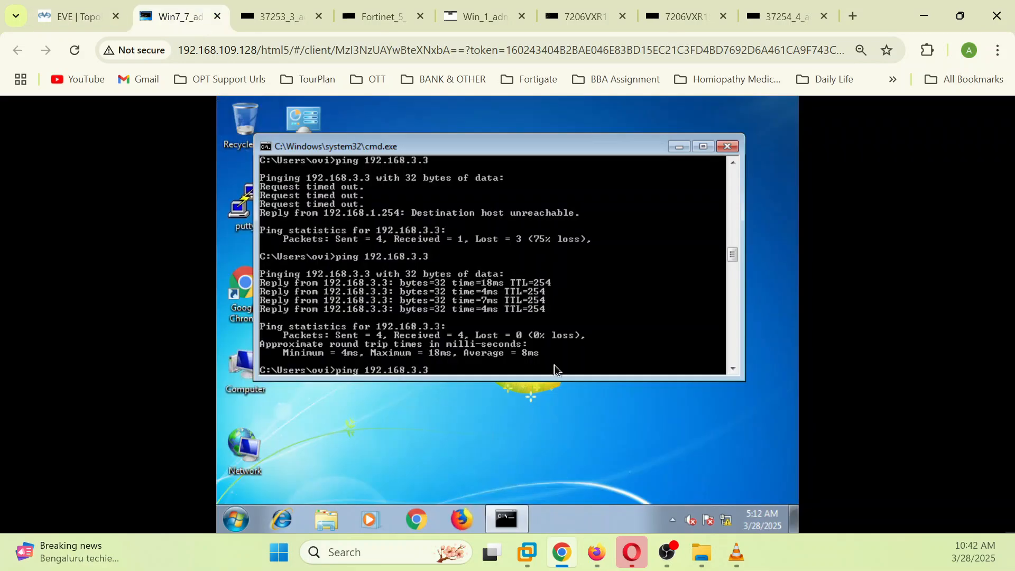
key("Return")
left_click(591, 551)
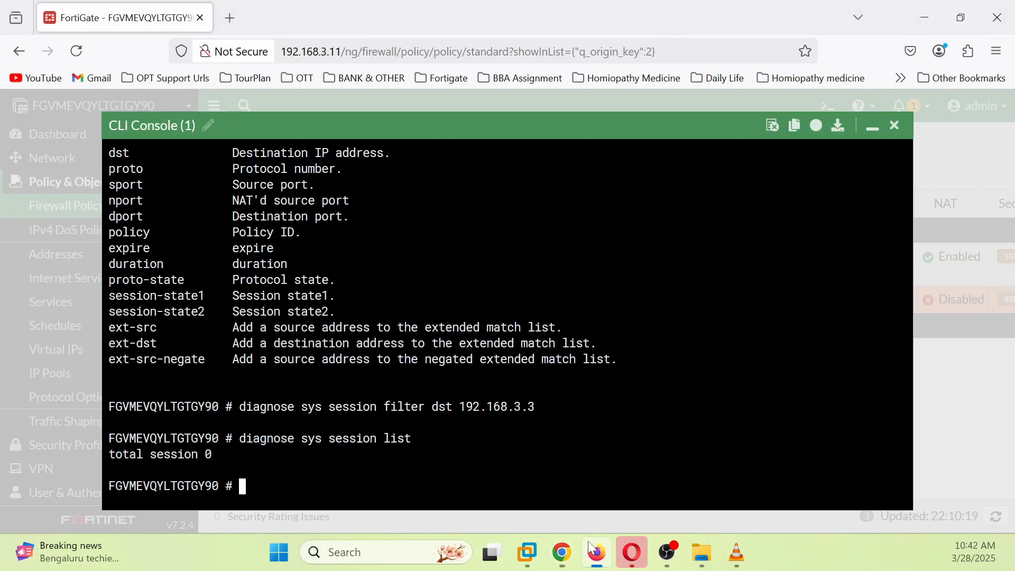
key("Up")
key("Return")
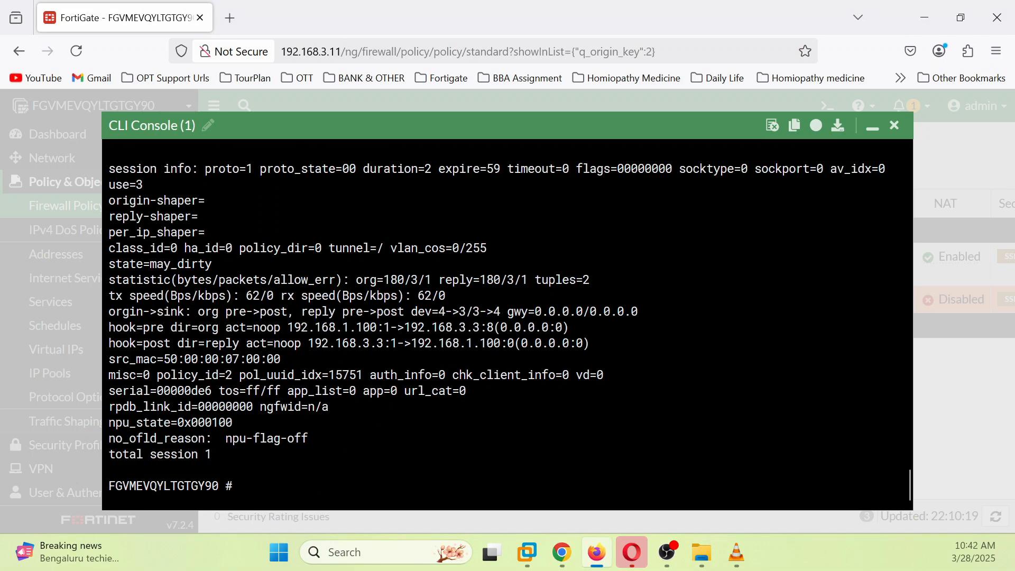
scroll(508, 324, "up", 5)
scroll(507, 325, "down", 5)
scroll(507, 325, "up", 2)
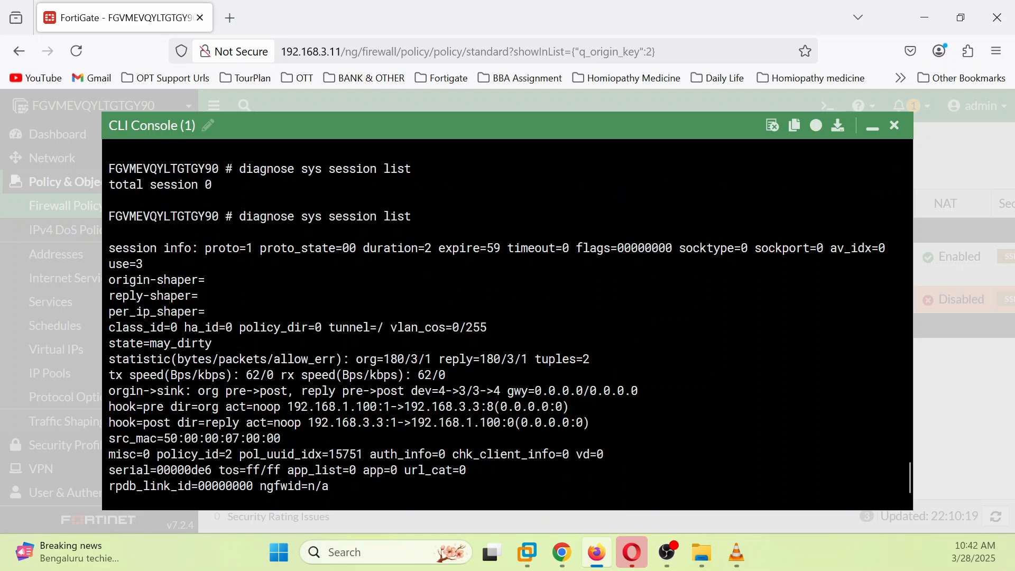
left_click_drag(205, 248, 727, 264)
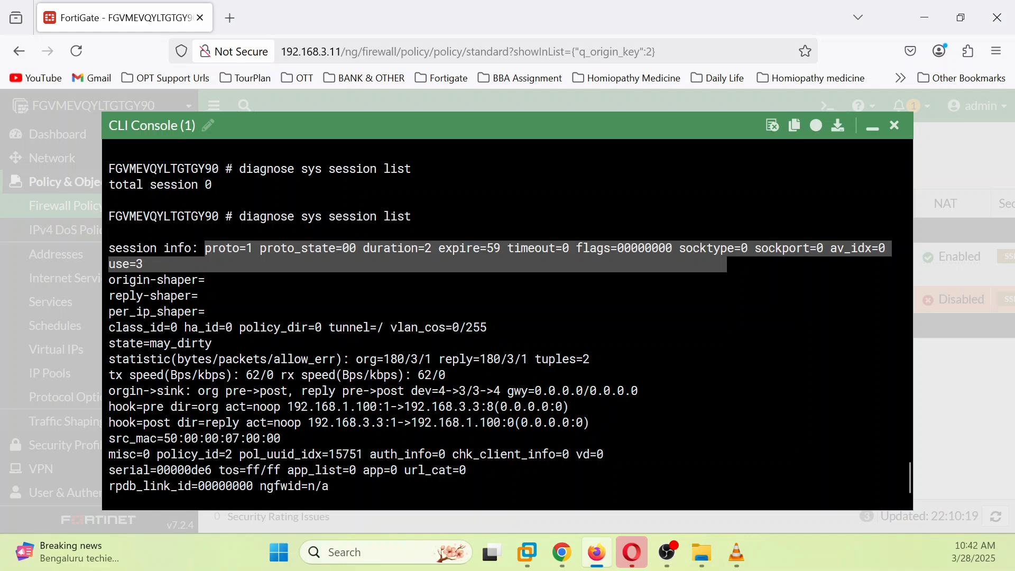
left_click_drag(287, 407, 514, 407)
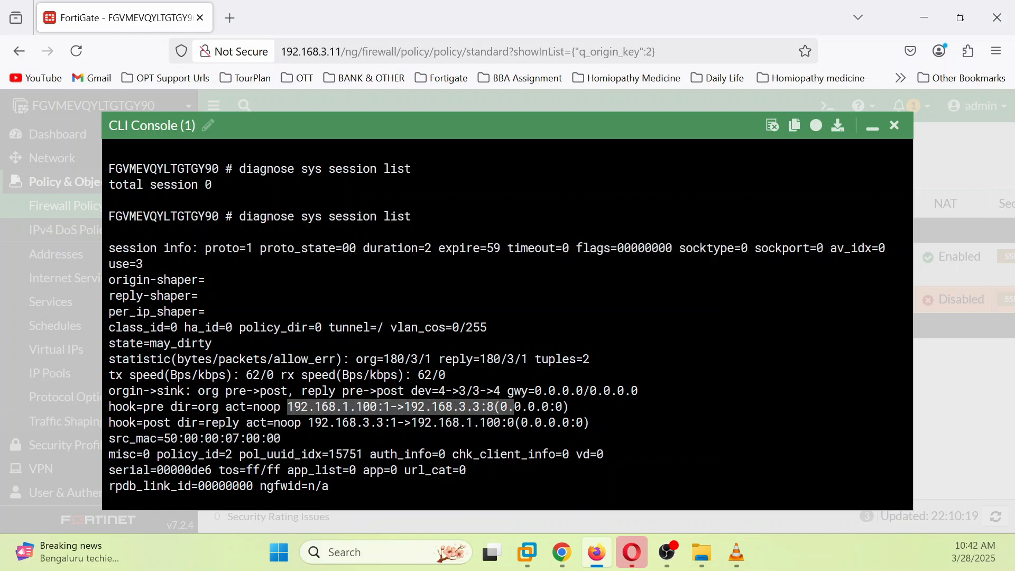
left_click_drag(320, 422, 508, 423)
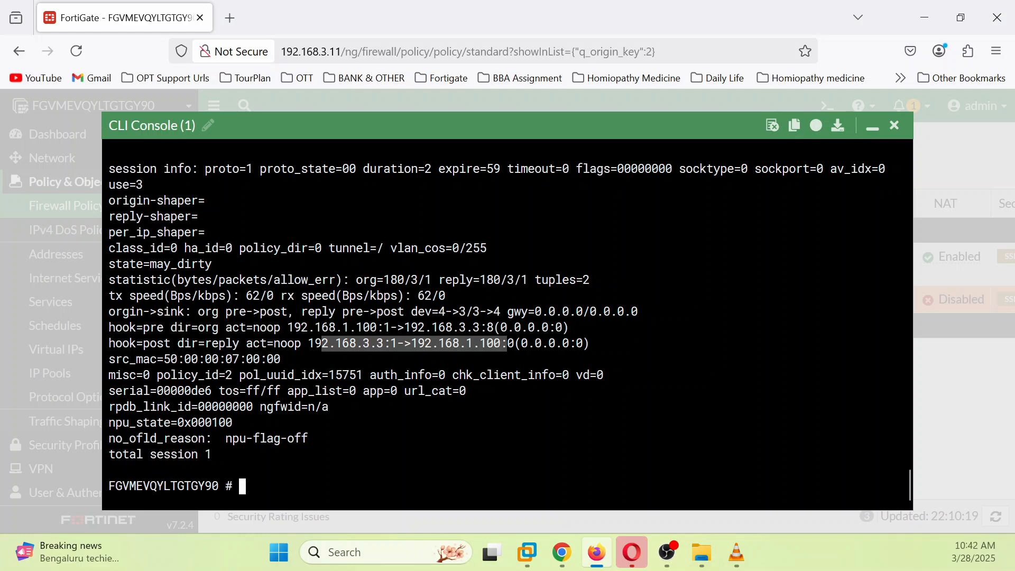
left_click(608, 317)
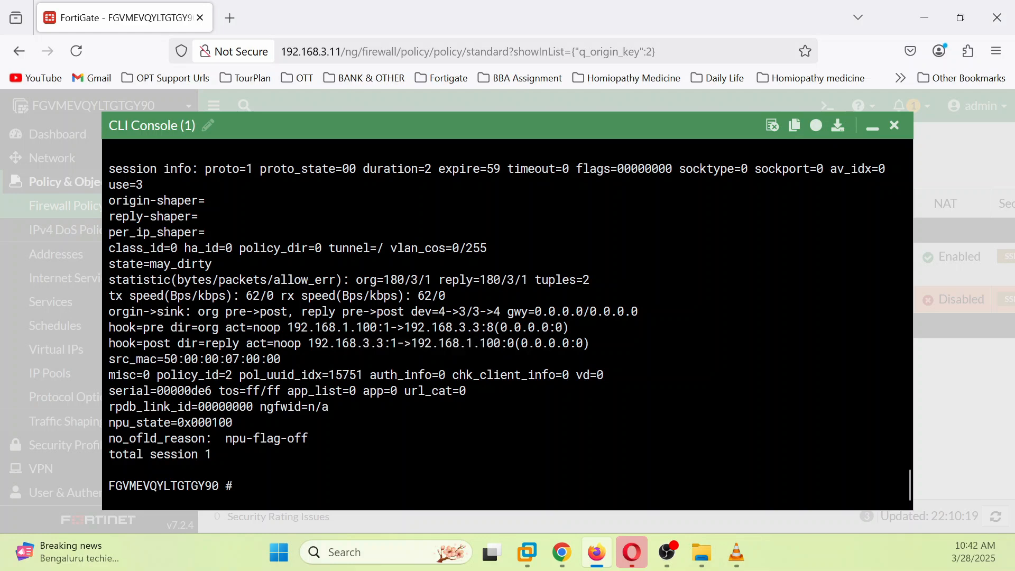
left_click(546, 552)
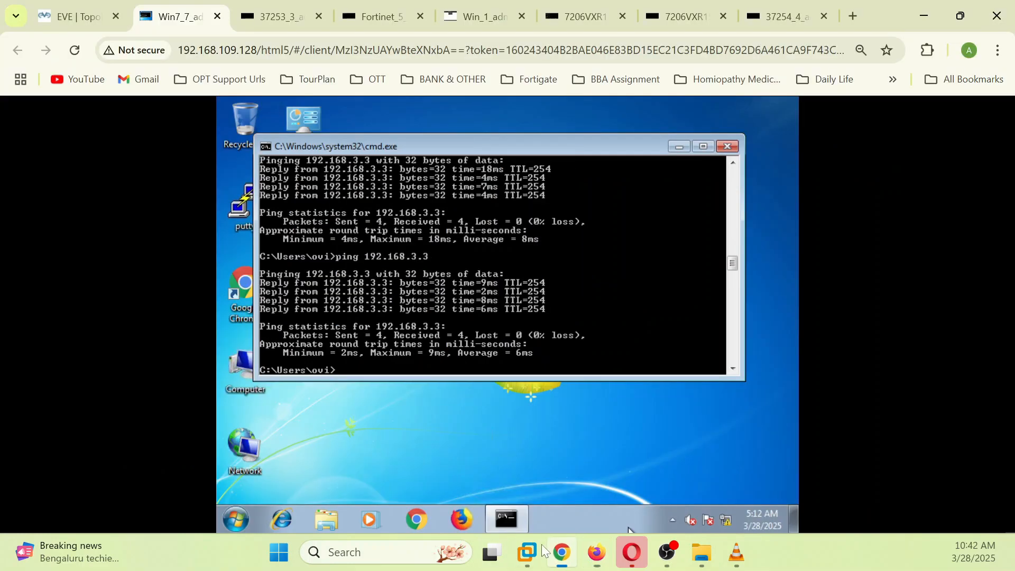
left_click(71, 16)
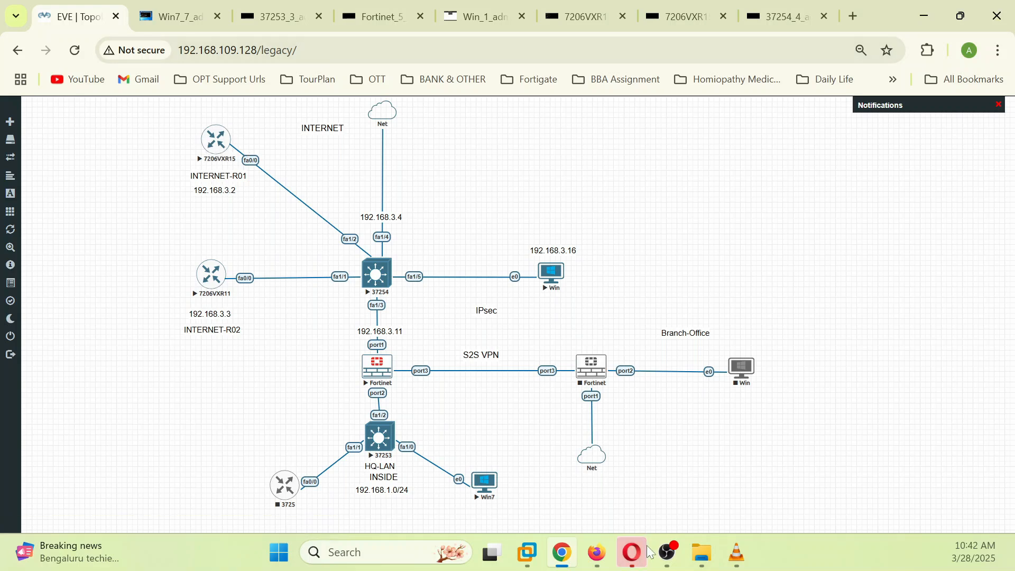
left_click(596, 552)
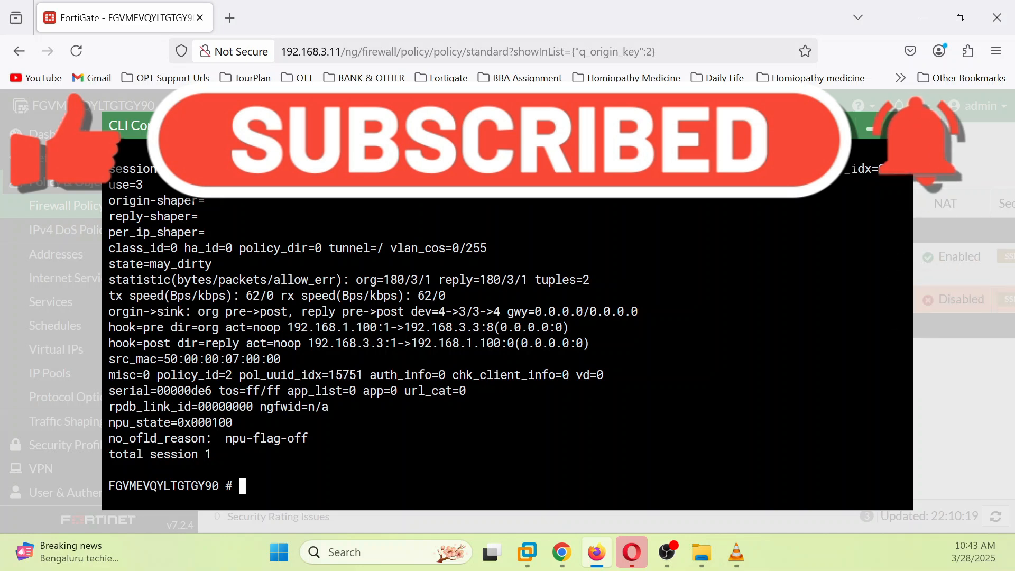
Step: Run 'diagnose firewall iprope lookup 192.168.1.100 111 192.168.3.2 22 6 port2', matching policy id 1
type("di")
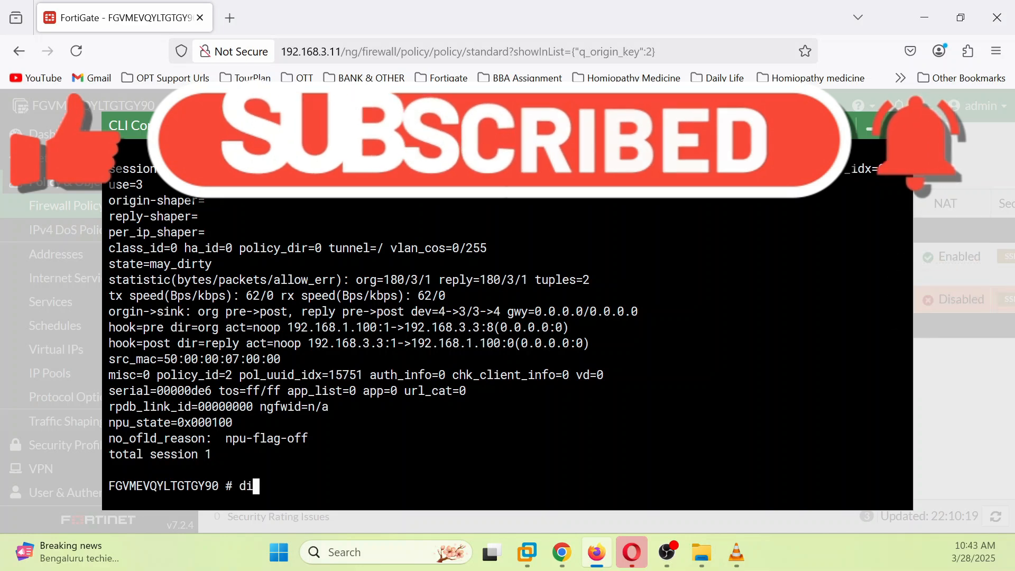
type("agnose ")
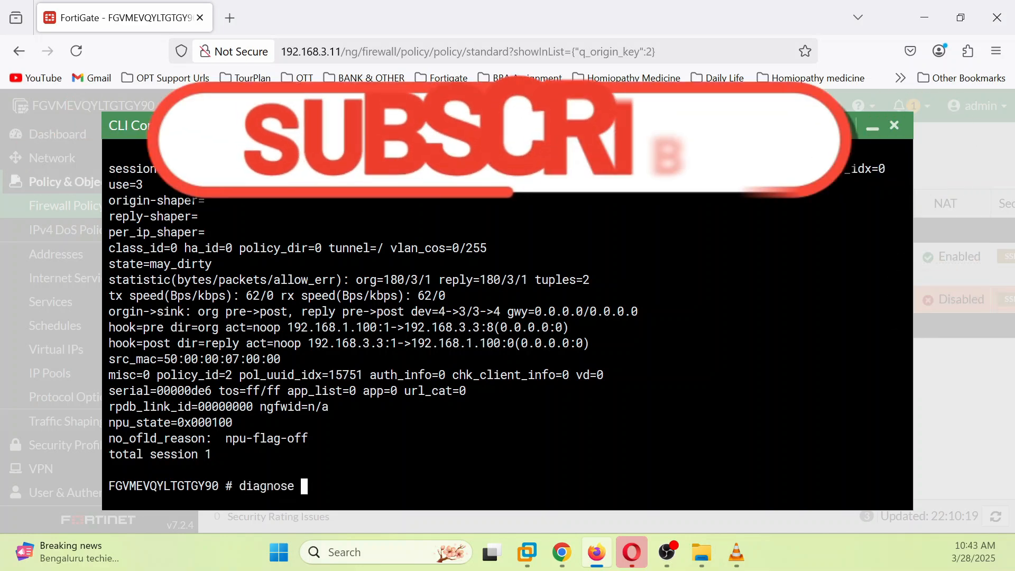
type("firewall")
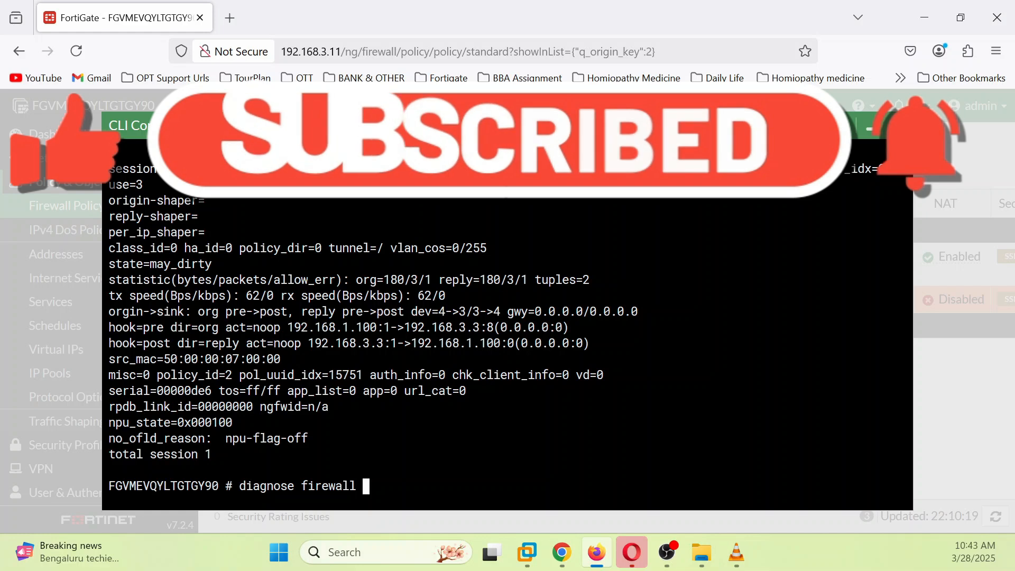
type("ipmac")
key("Tab")
key("Tab")
key("Tab")
key("Tab")
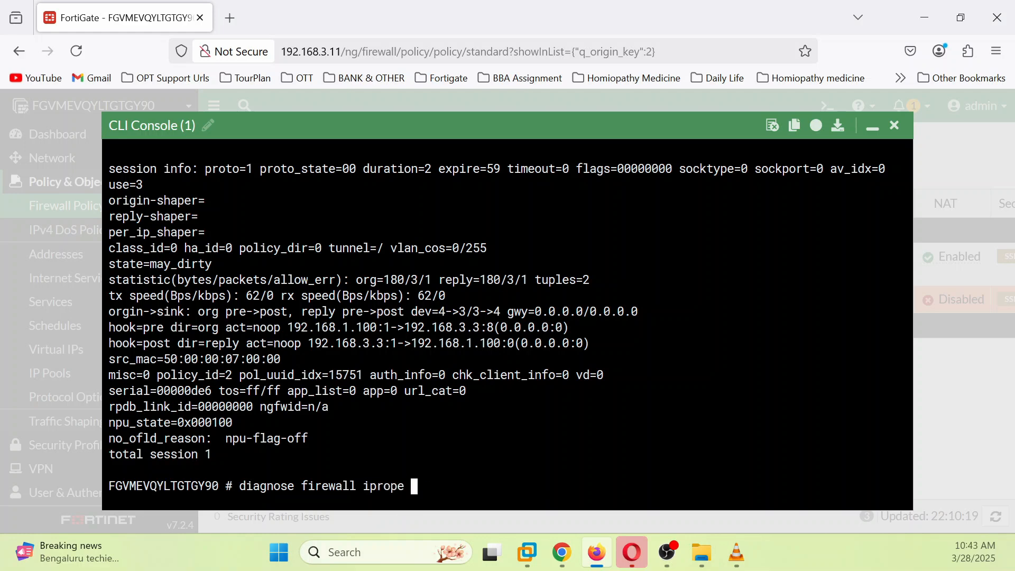
type("lo")
key("Tab")
type("192")
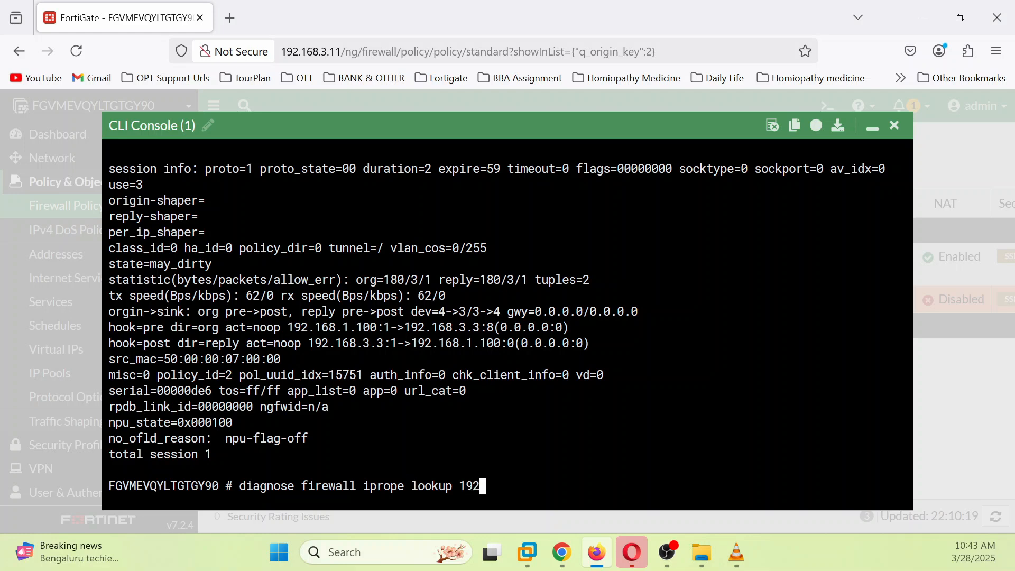
type(".61")
key("BackSpace")
key("BackSpace")
type("168.1.100 111 ")
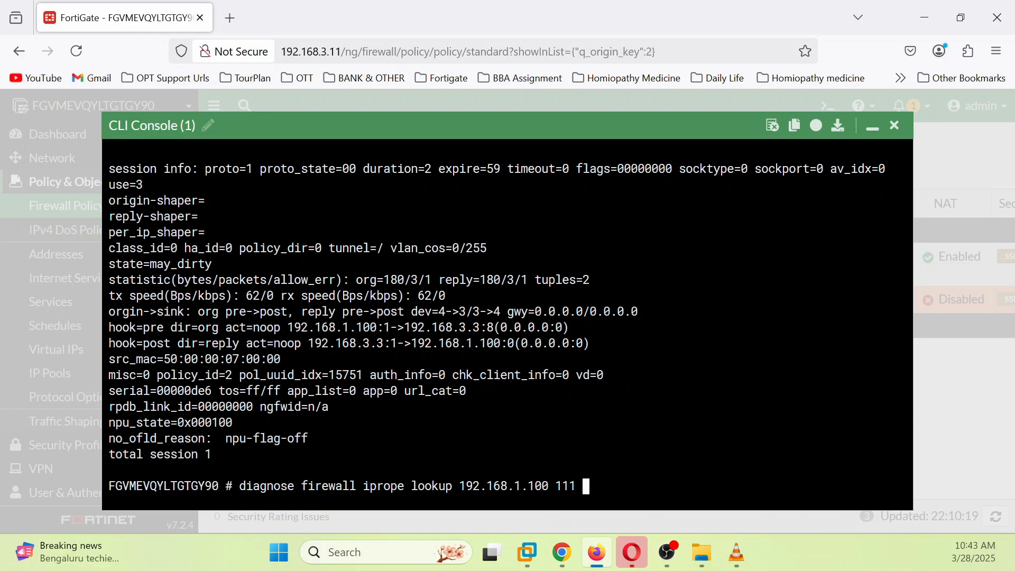
type("193")
type("2")
type(".168")
type(".3.2")
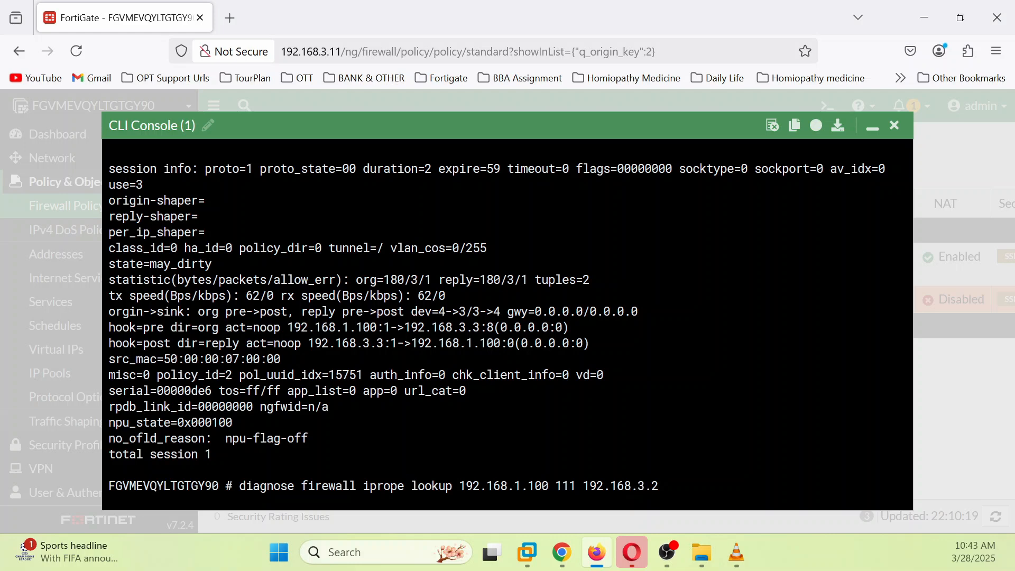
type(" 22")
type("6 port2")
key("Return")
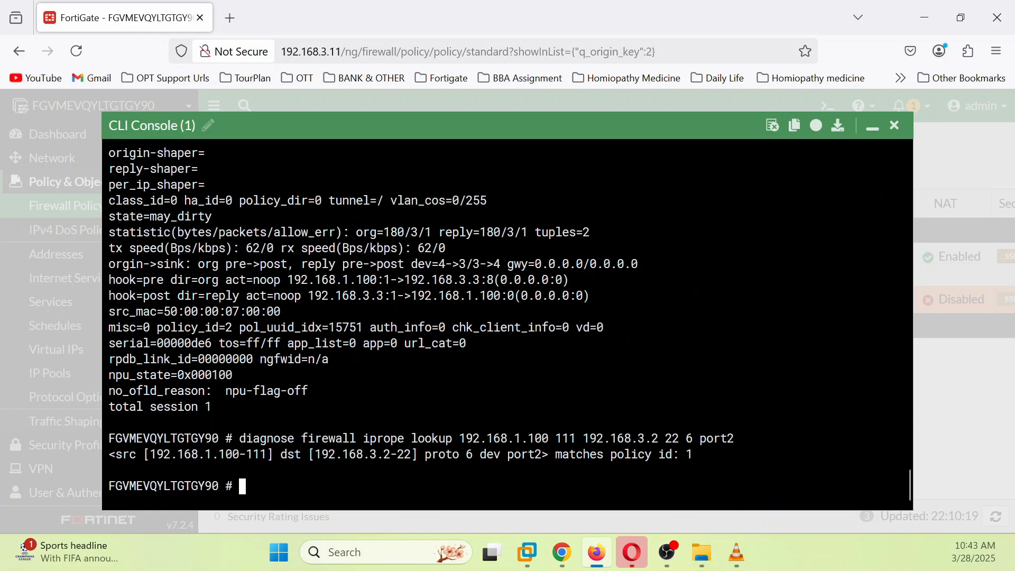
left_click_drag(693, 455, 109, 456)
Step: Run 'diagnose firewall iprope list | grep -A 14 index=1' to list policy 1's details
left_click(242, 486)
type("diagnose ")
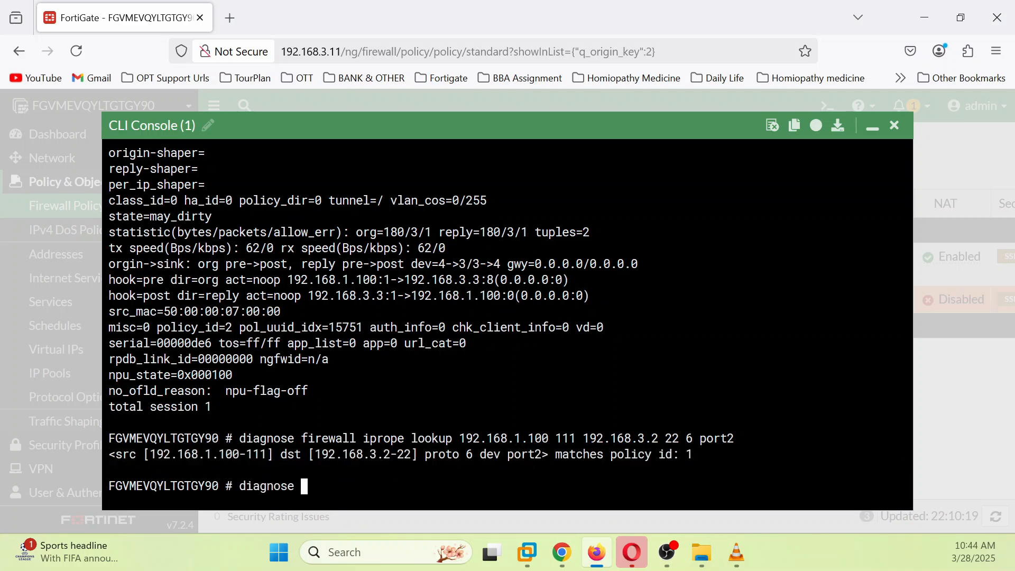
type("firewall ipmac")
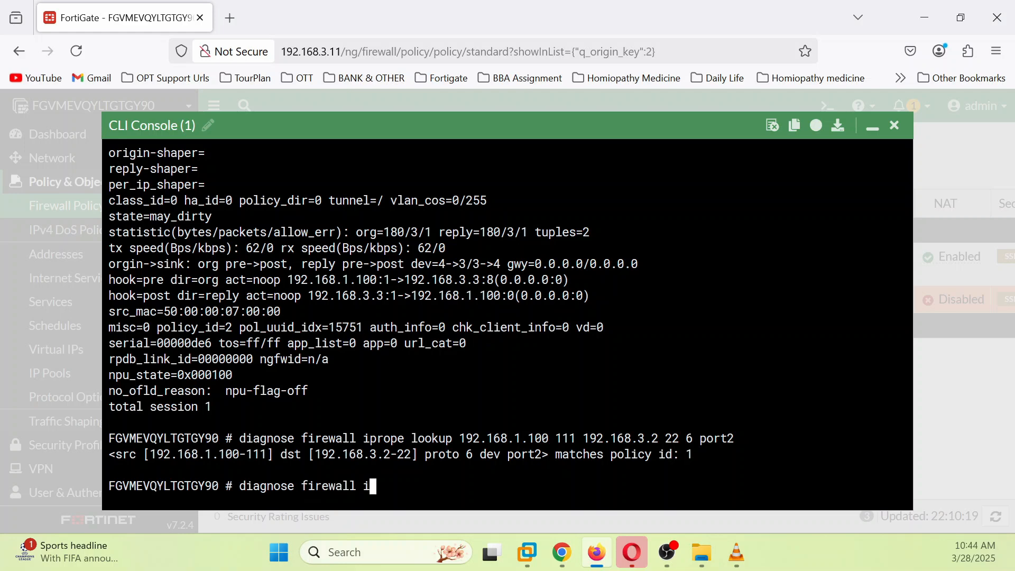
key("Tab")
key("Tab")
key("Tab")
key("Tab")
key("BackSpace")
type("list ")
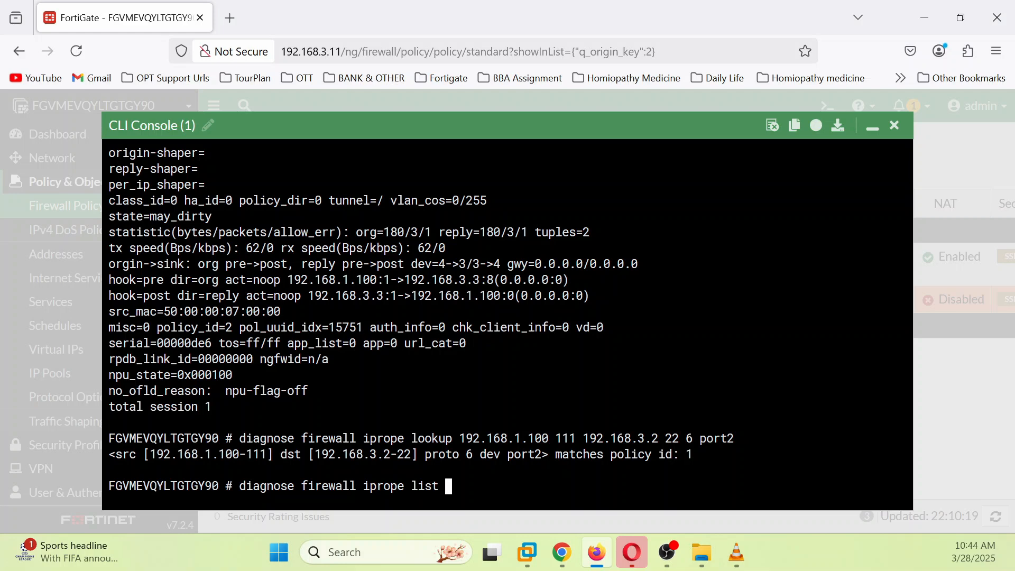
type("| grep -A 14 index")
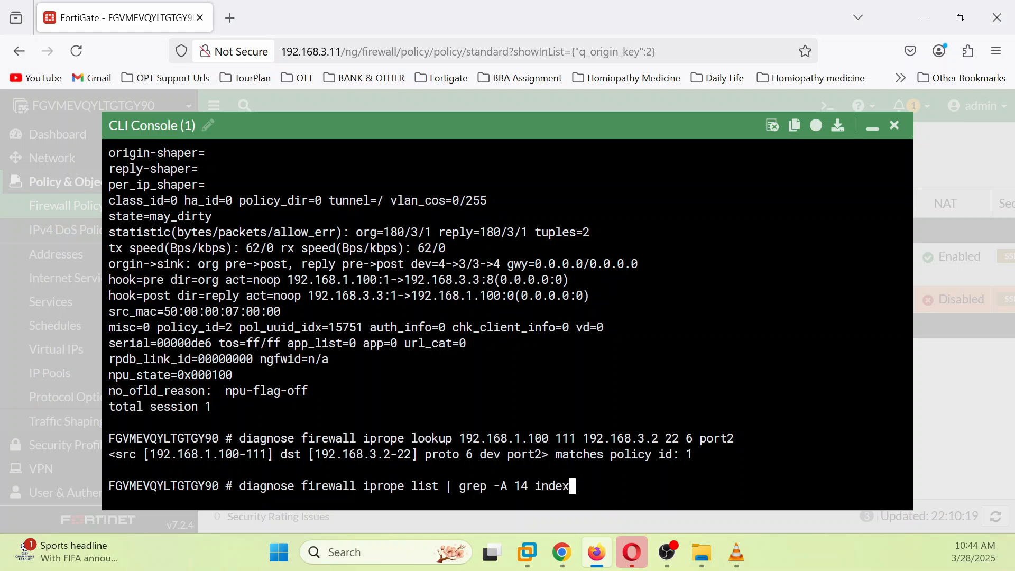
type("=1")
key("Return")
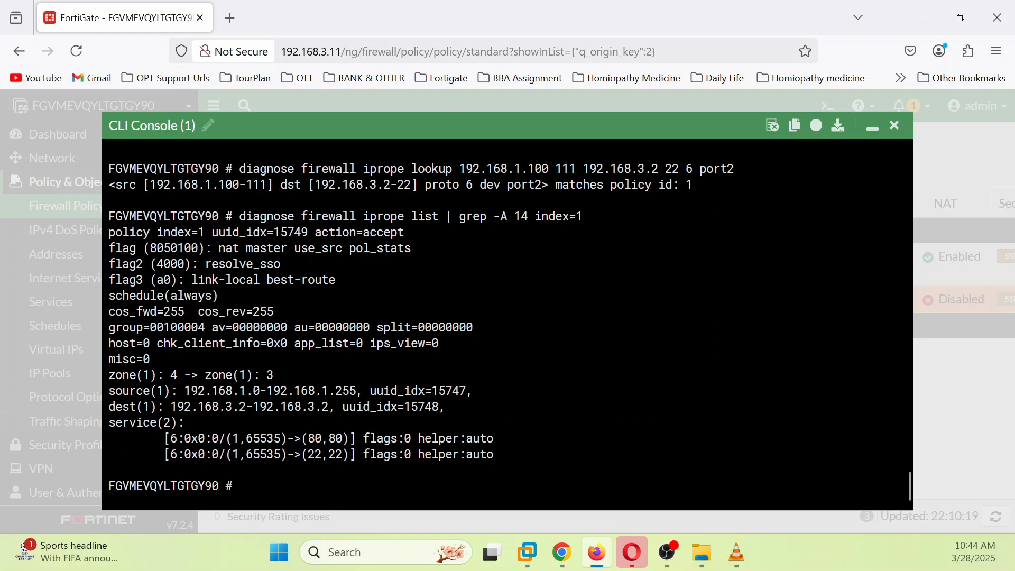
Step: Highlight policy 1's source range 192.168.1.0-192.168.1.255 and destination 192.168.3.2, then enter the routing lookup command
left_click_drag(191, 391, 357, 392)
left_click(357, 392)
left_click_drag(191, 392, 343, 391)
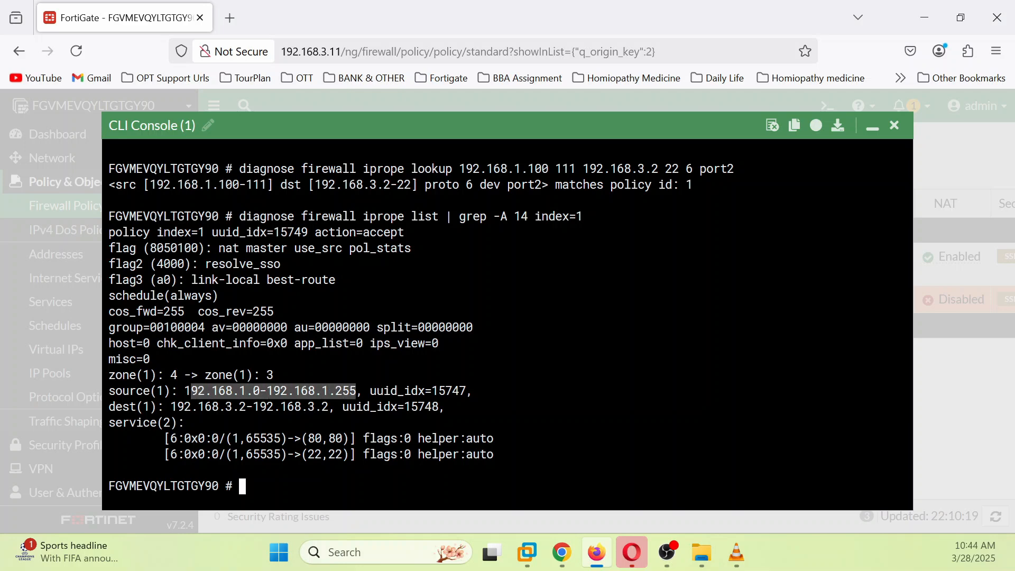
left_click_drag(169, 407, 328, 406)
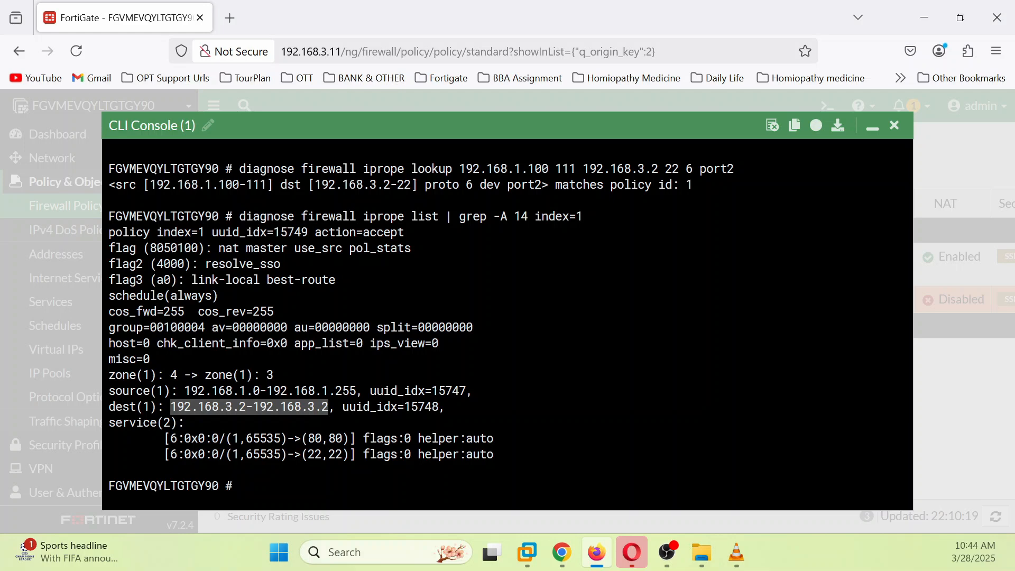
type("get router info")
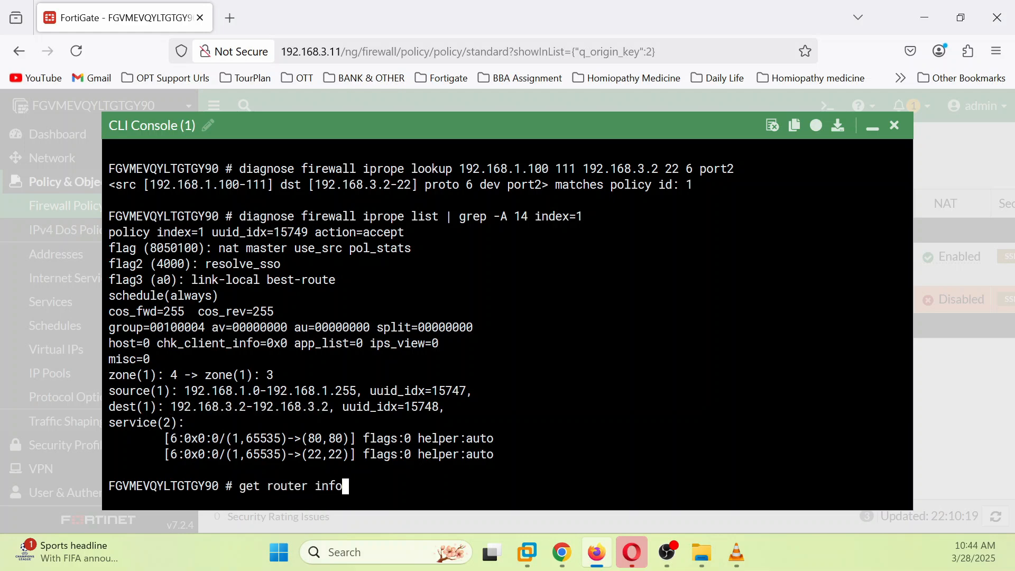
type(" routing-table ")
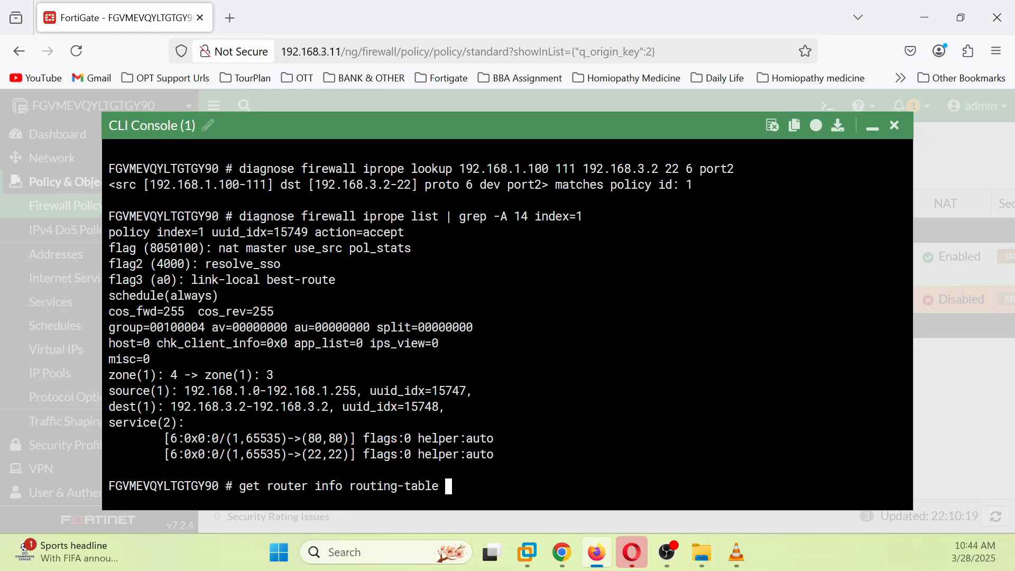
type("details 192.168")
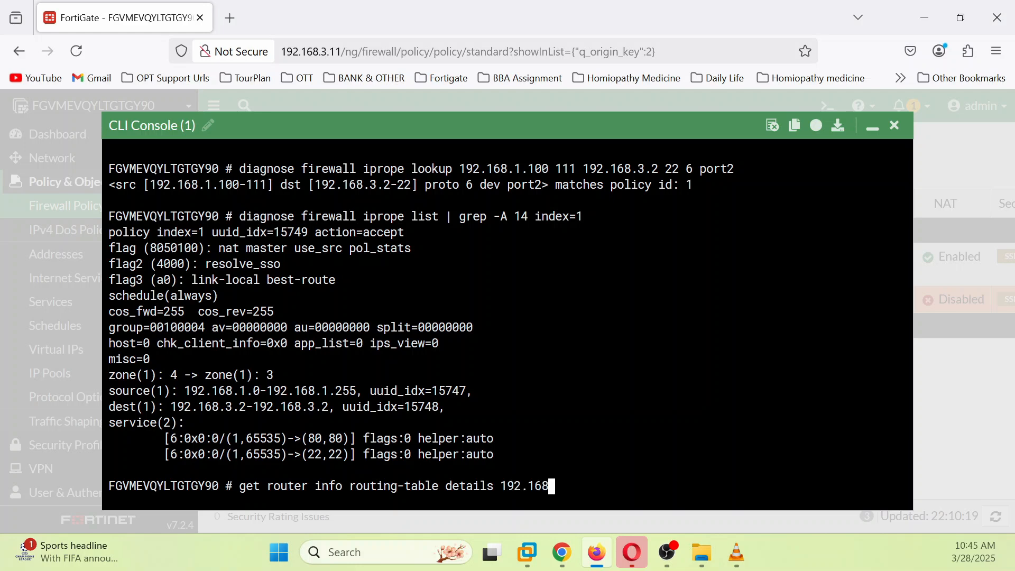
type(".3.")
type("2")
Step: Run the routing lookup showing 192.168.3.2 directly connected via port1, then hide the CLI console
key("Return")
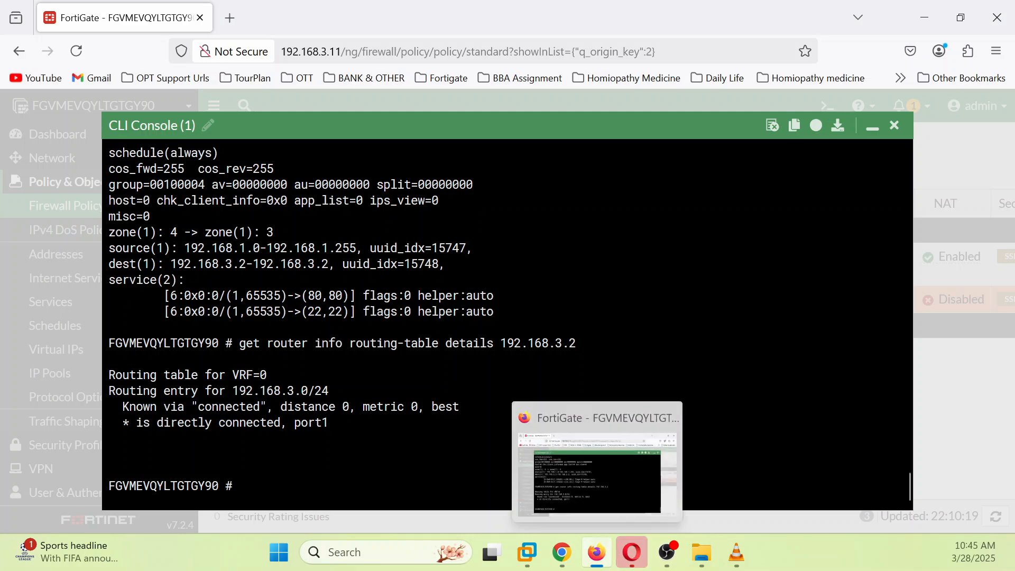
scroll(508, 317, "up", 2)
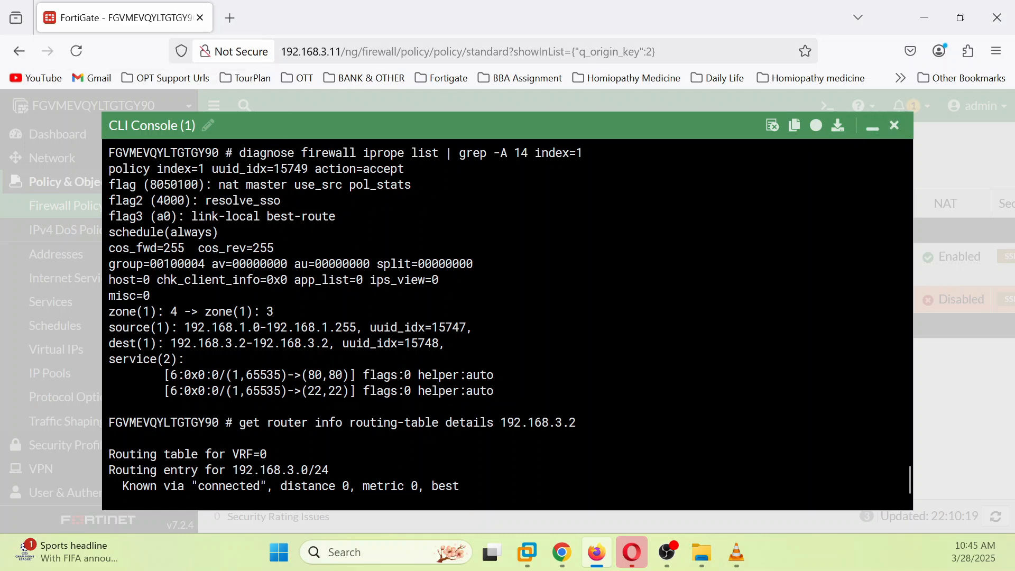
left_click(881, 125)
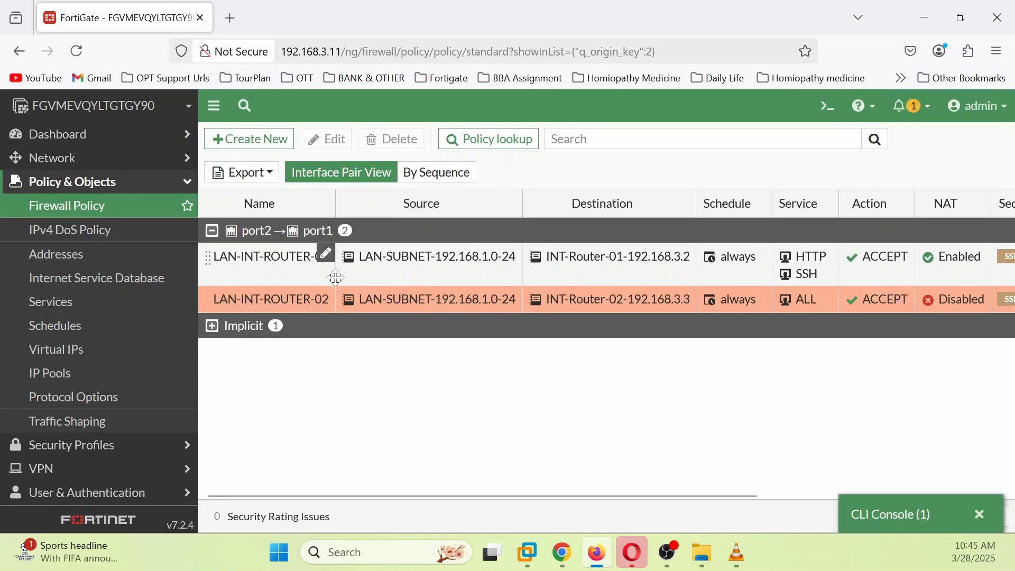
Step: Select the LAN-INT-ROUTER-01 policy in the Firewall Policy list and open it for editing
left_click_drag(739, 494, 660, 453)
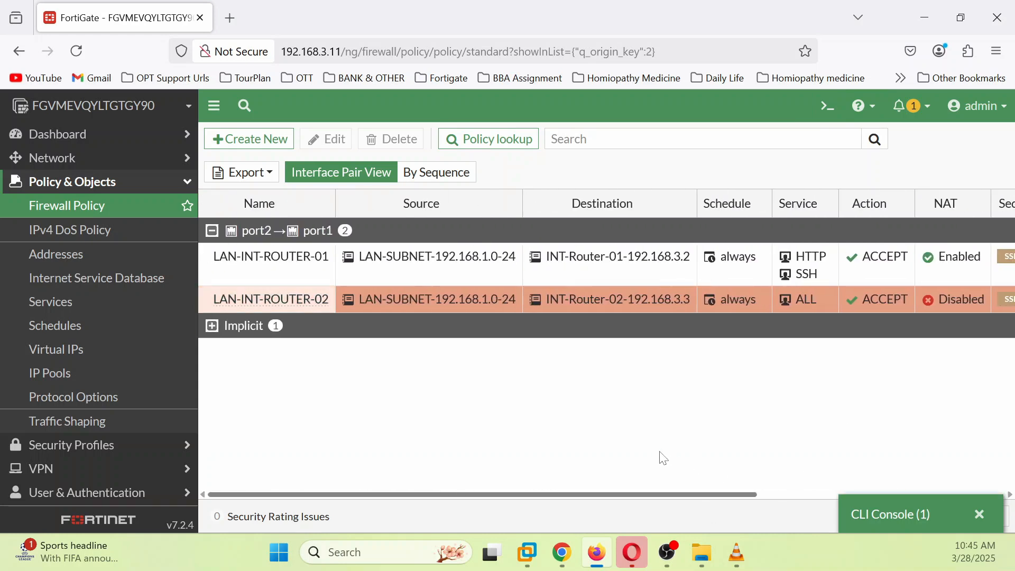
left_click(286, 271)
left_click(328, 139)
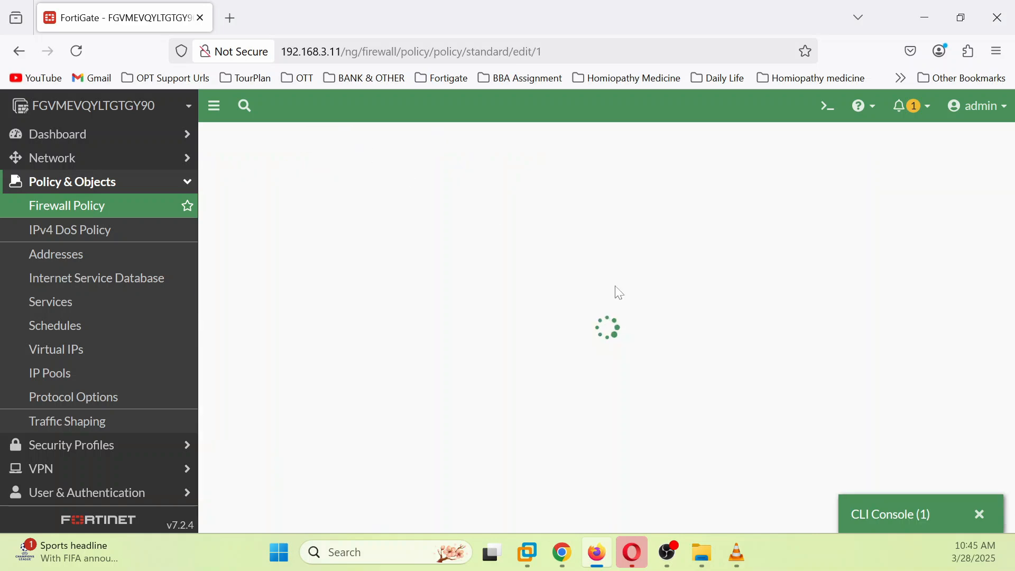
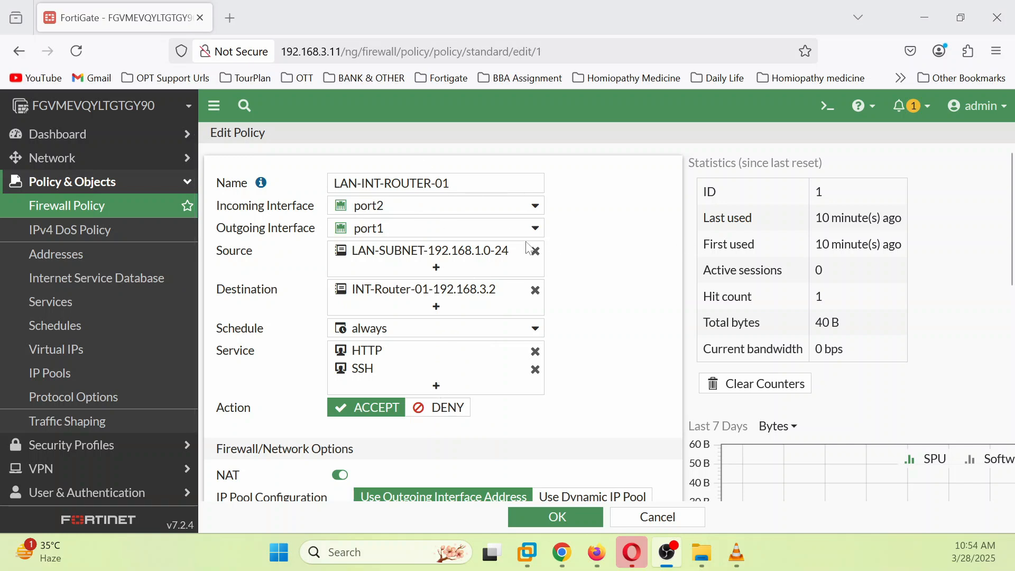
Step: Add ALL_ICMP to LAN-INT-ROUTER-01's services alongside HTTP and SSH, and save the policy
mouse_move(404, 363)
left_click(436, 386)
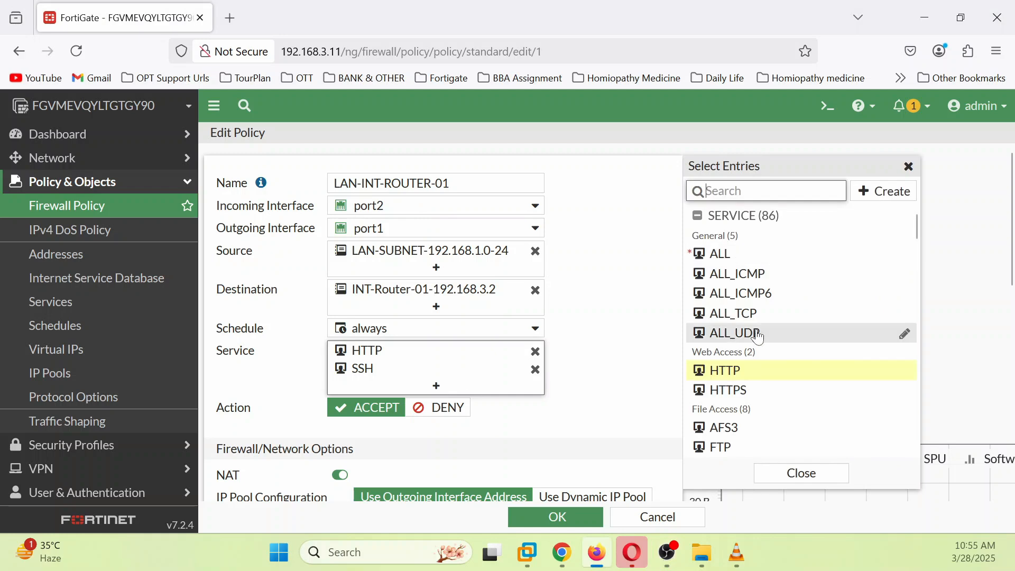
left_click(738, 274)
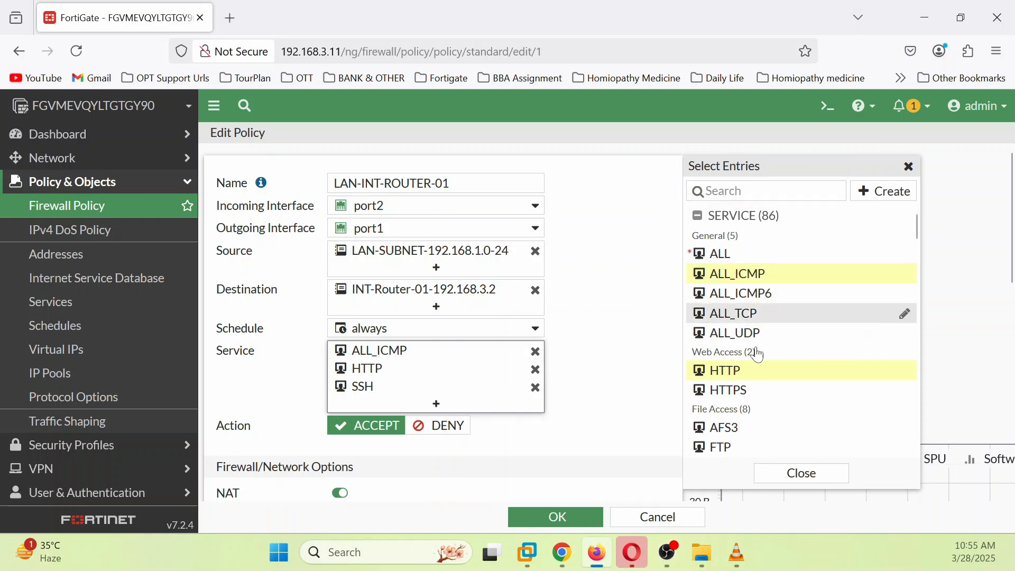
left_click(803, 478)
left_click(555, 517)
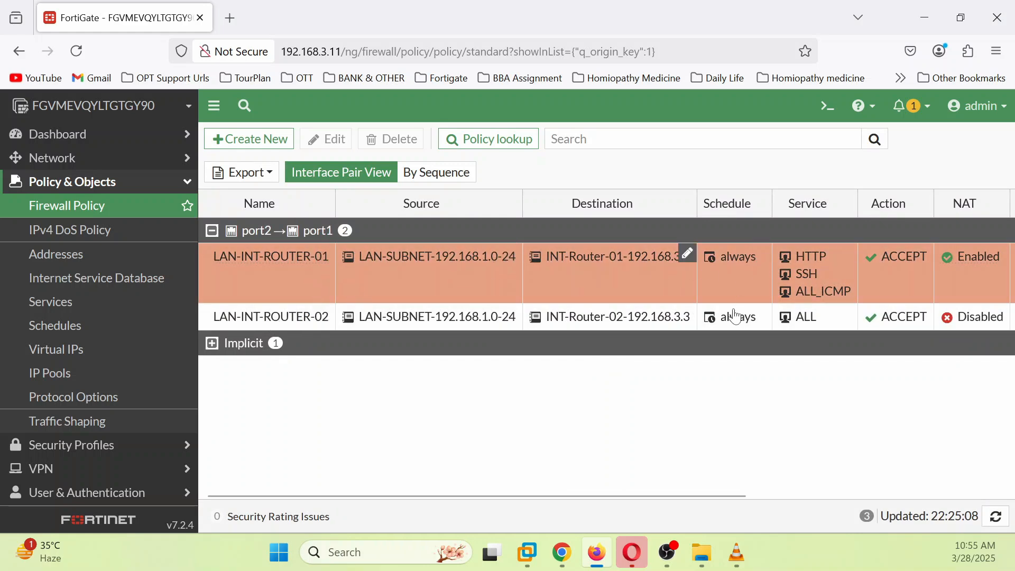
Step: Show the Hit Count column, revealing 1 hit for LAN-INT-ROUTER-01 and 7 for LAN-INT-ROUTER-02
left_click_drag(639, 497, 901, 497)
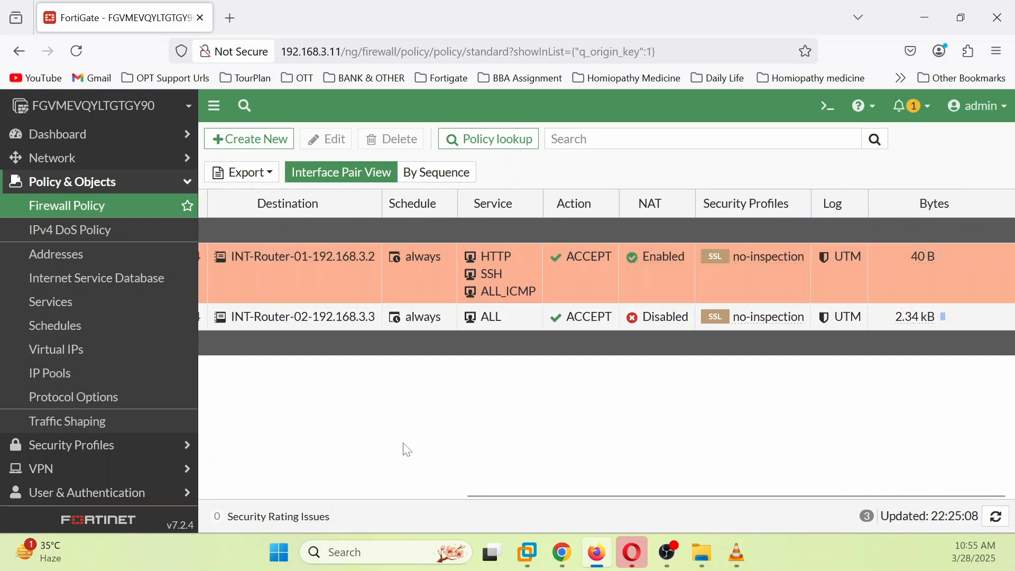
left_click_drag(500, 493, 240, 495)
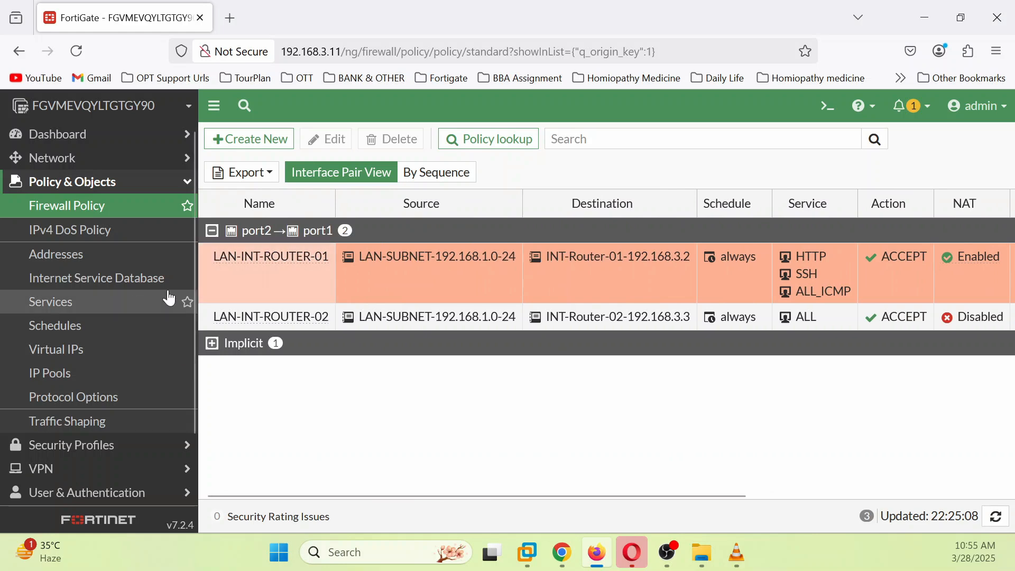
left_click(210, 205)
scroll(301, 450, "down", 3)
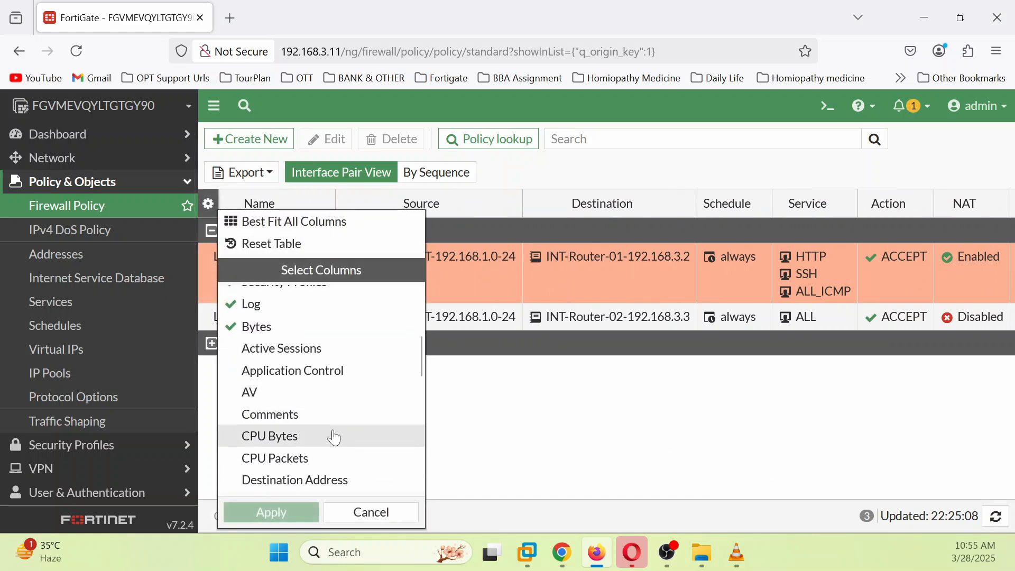
scroll(336, 437, "up", 2)
scroll(336, 438, "down", 6)
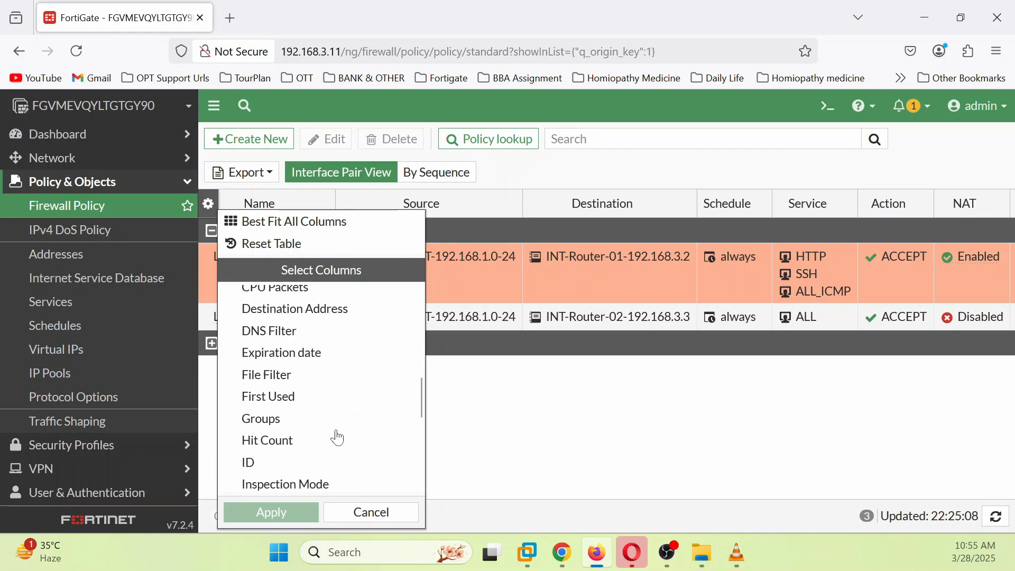
left_click(297, 442)
left_click(296, 514)
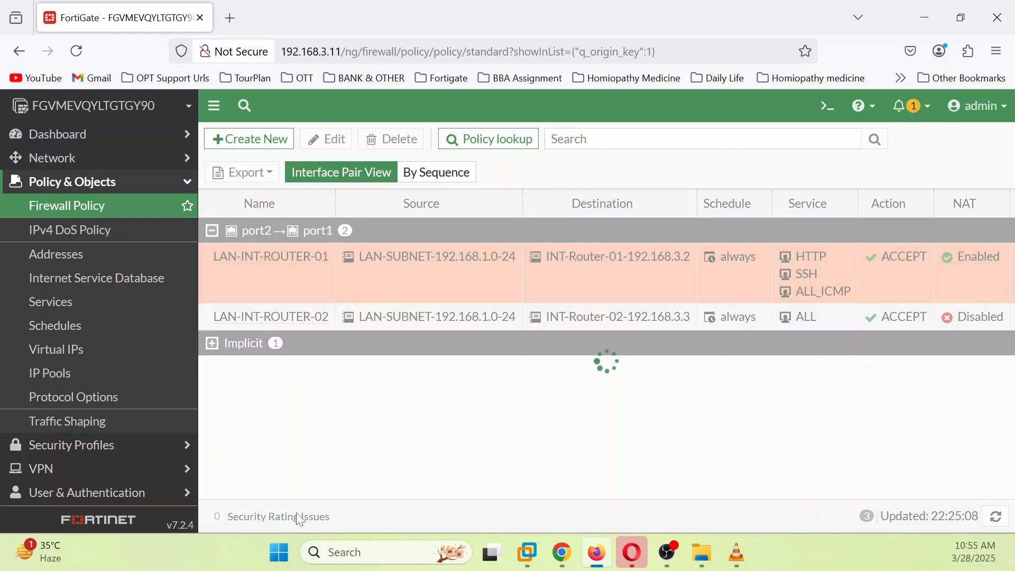
left_click_drag(565, 497, 970, 471)
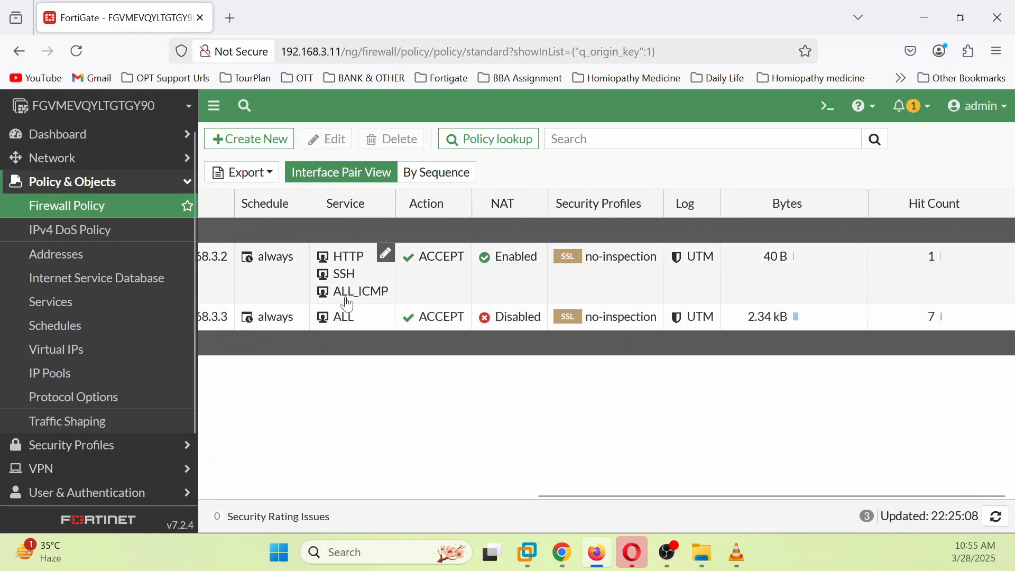
left_click(571, 557)
Step: From Win7, ping 192.168.3.2 and 192.168.3.3 successfully, while the ping to 8.8.8.8 times out
left_click(175, 16)
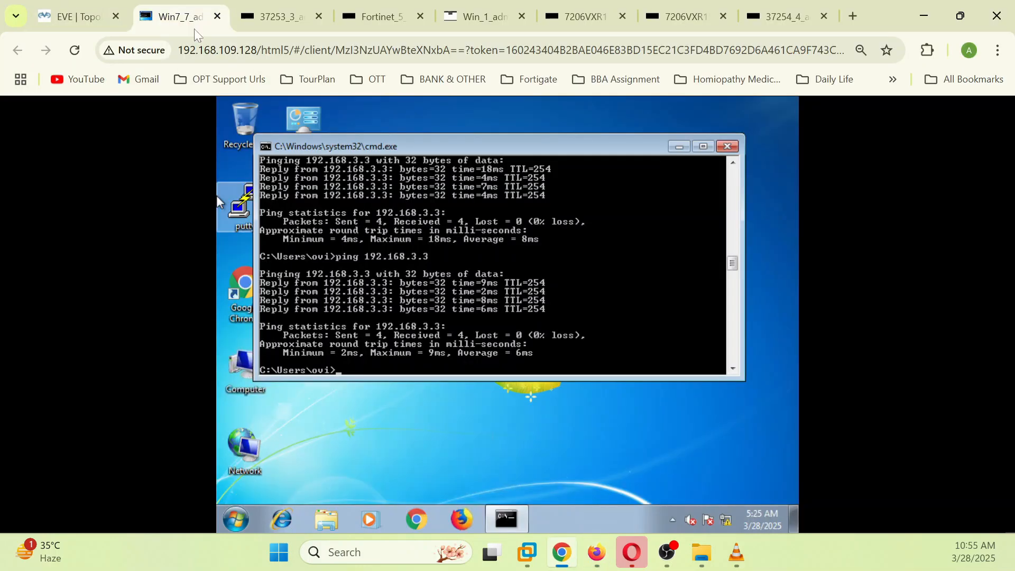
key("Up")
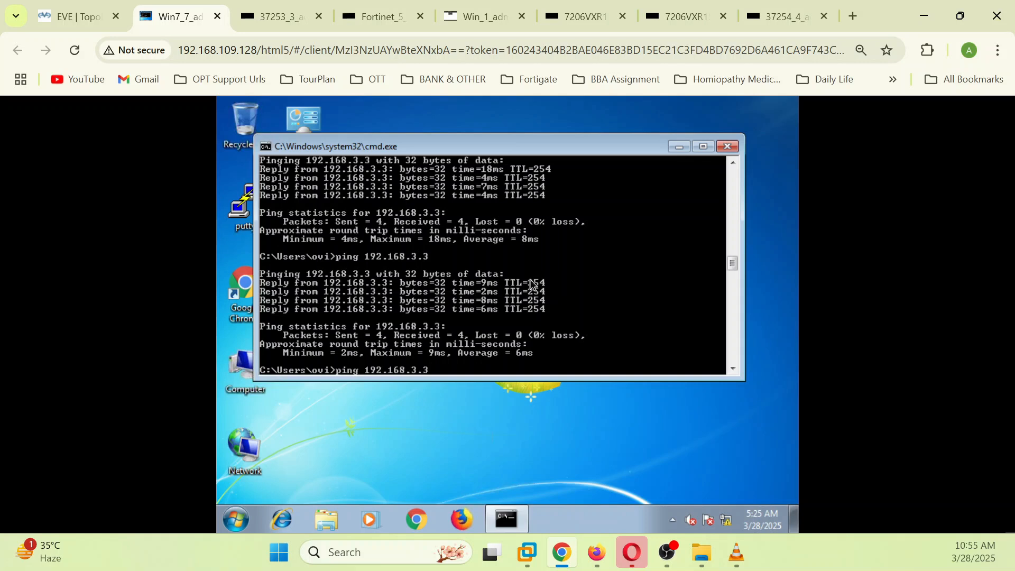
key("Return")
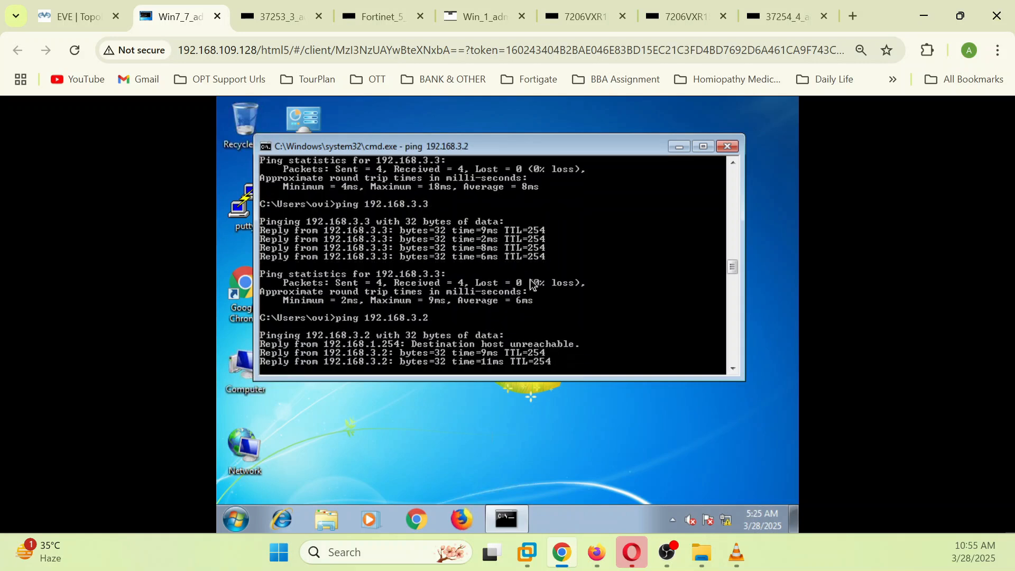
key("Up")
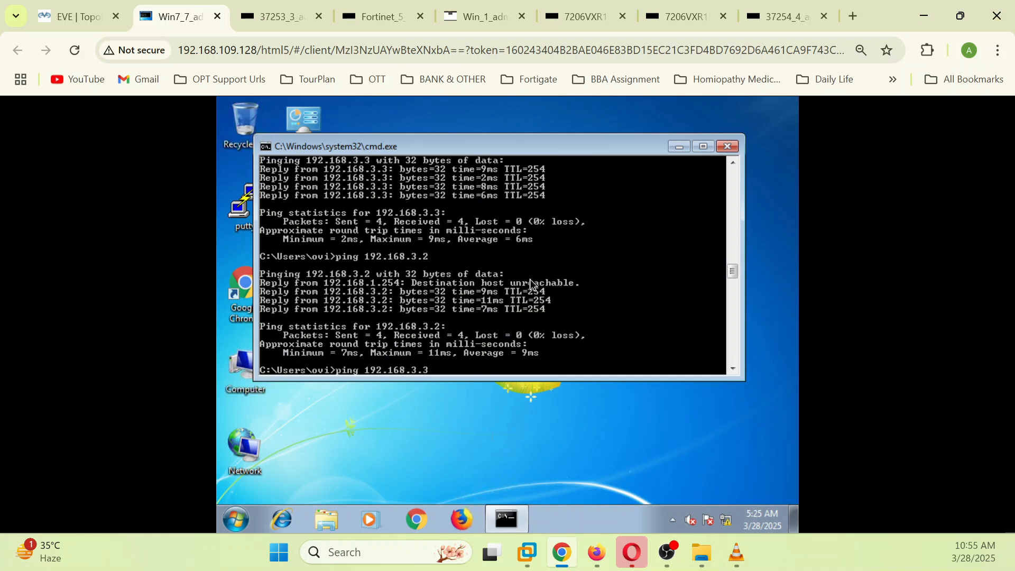
key("Return")
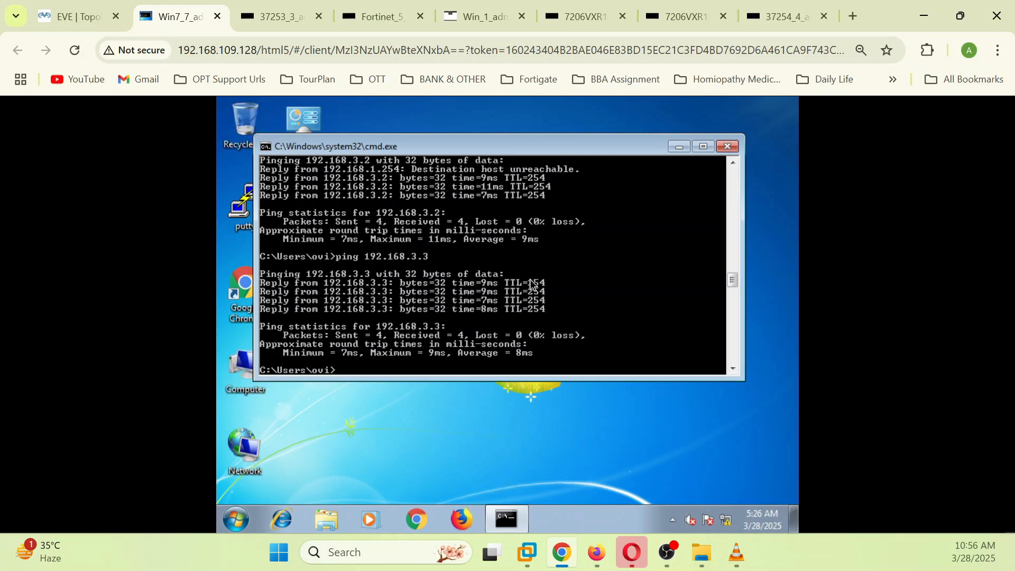
key("Up")
key("Return")
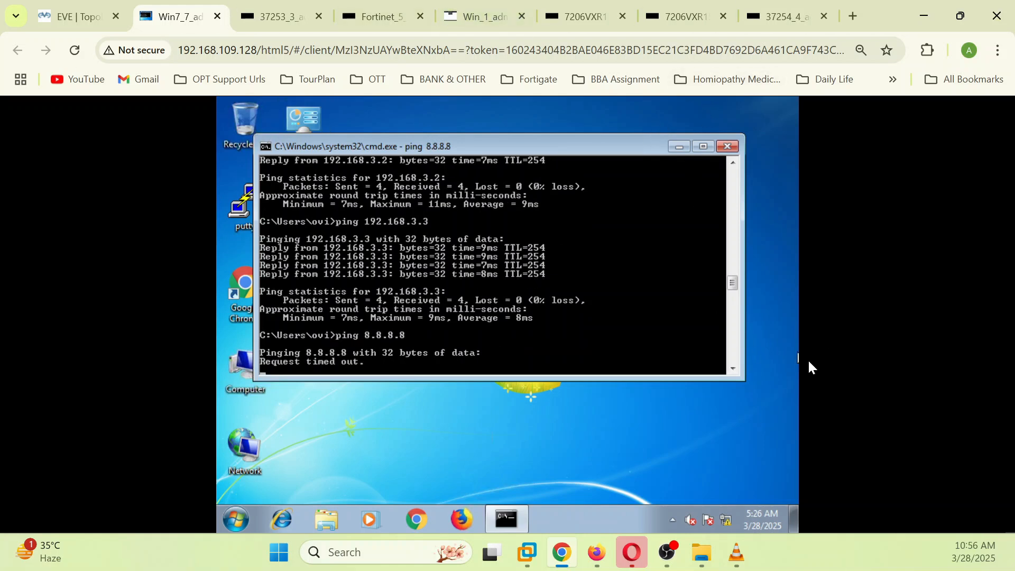
left_click(598, 554)
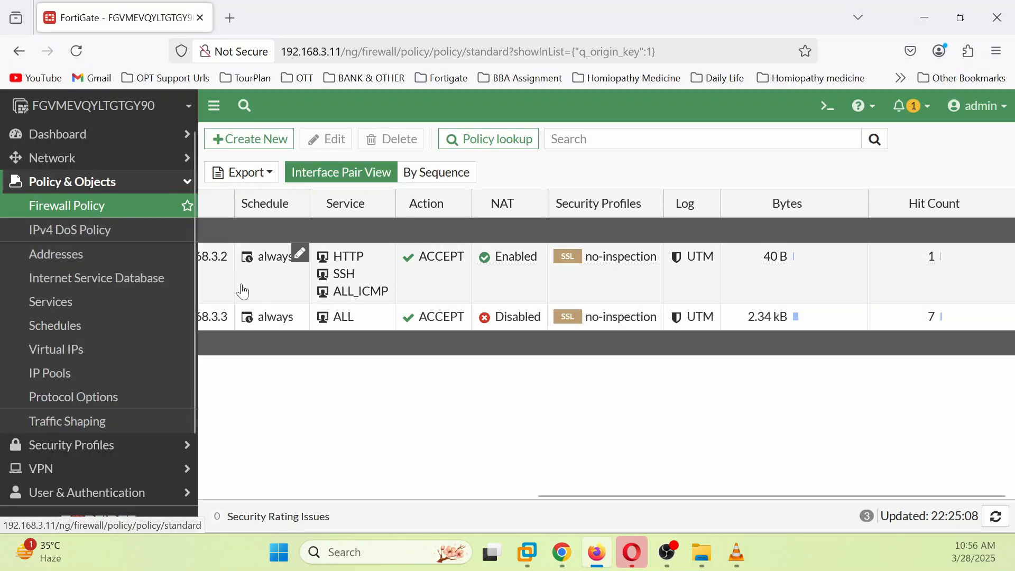
Step: Set logging to All on both LAN-INT-ROUTER-01 and LAN-INT-ROUTER-02 policies
left_click_drag(606, 496, 245, 481)
mouse_move(348, 480)
left_mouse_down()
mouse_move(188, 472)
mouse_move(527, 499)
left_mouse_up()
left_click(823, 266)
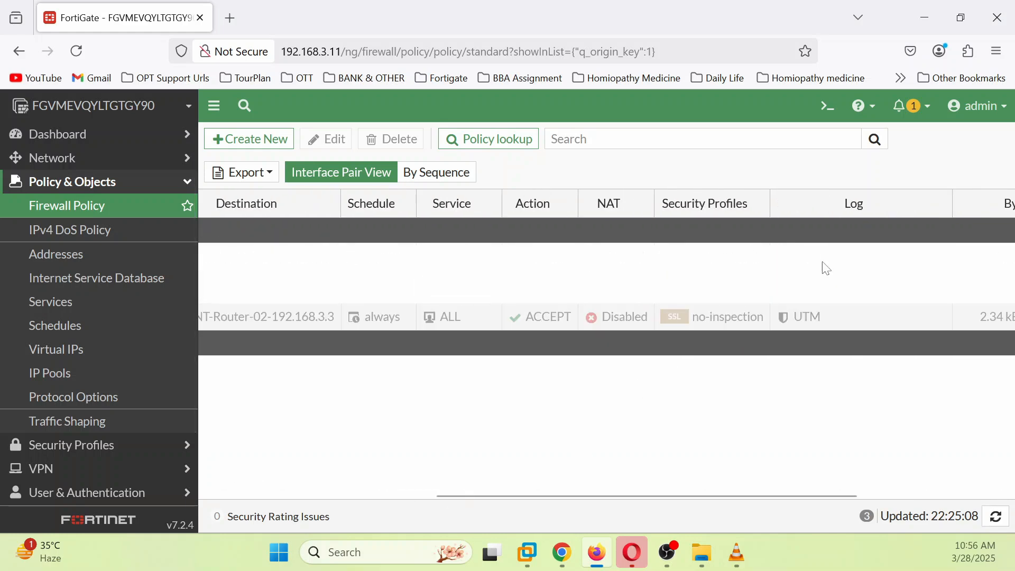
left_click(893, 265)
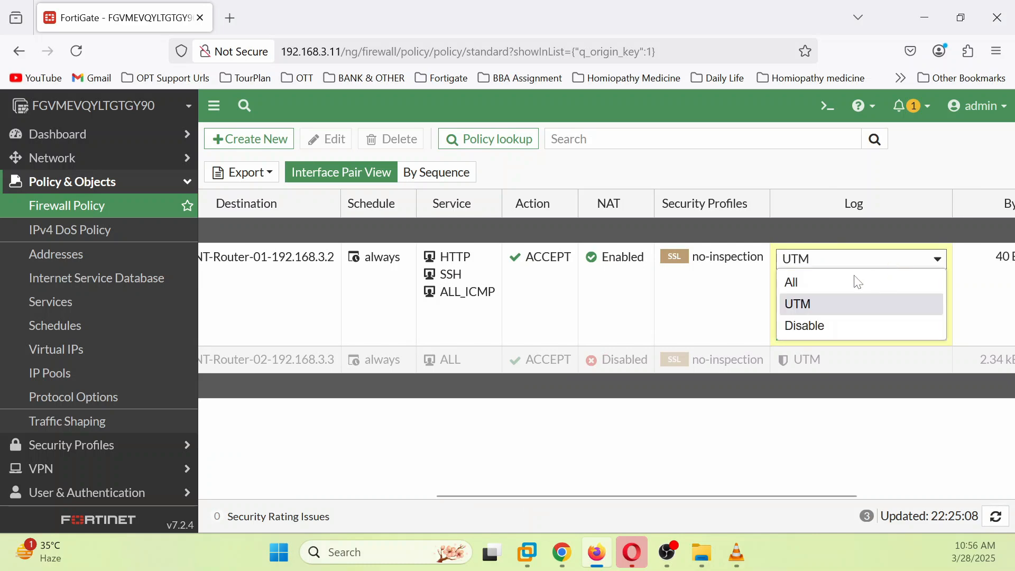
left_click(817, 285)
left_click(826, 326)
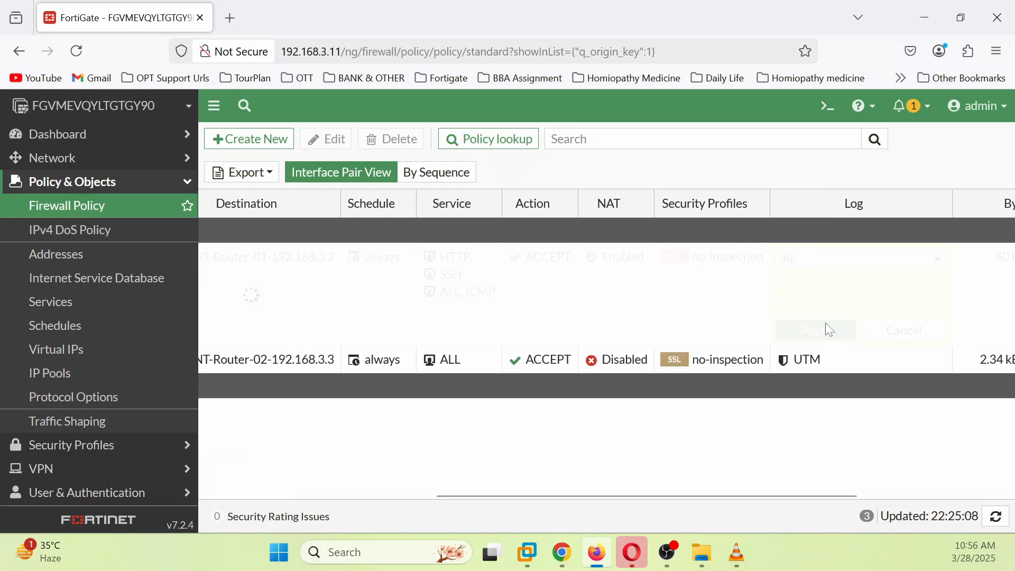
left_click(944, 315)
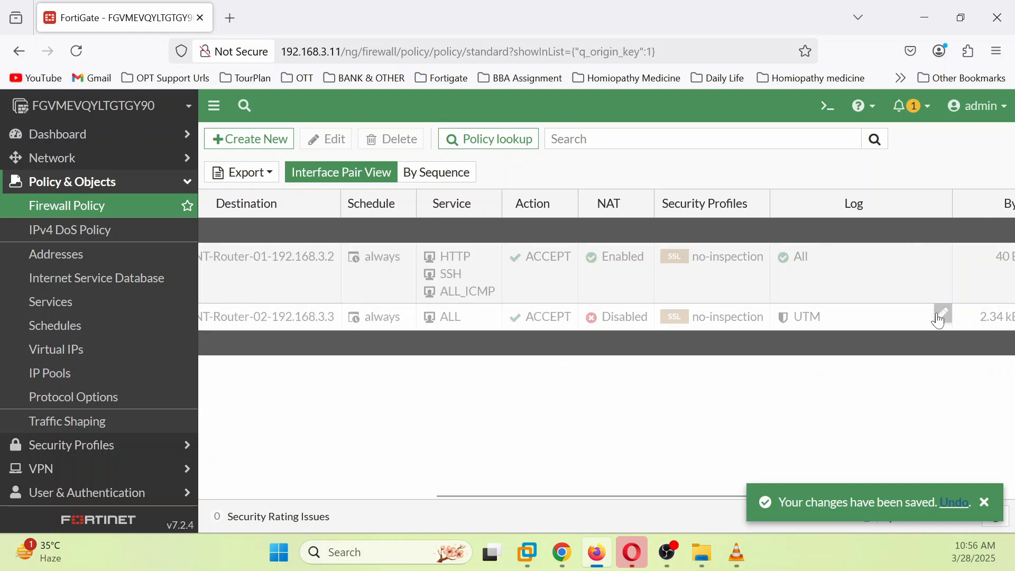
left_click(906, 334)
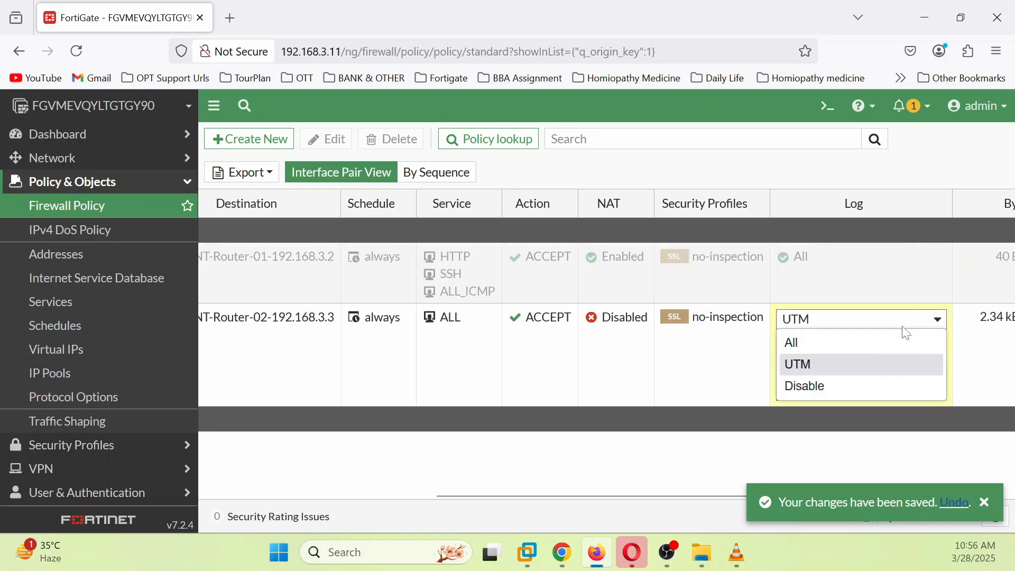
left_click(814, 345)
left_click(833, 393)
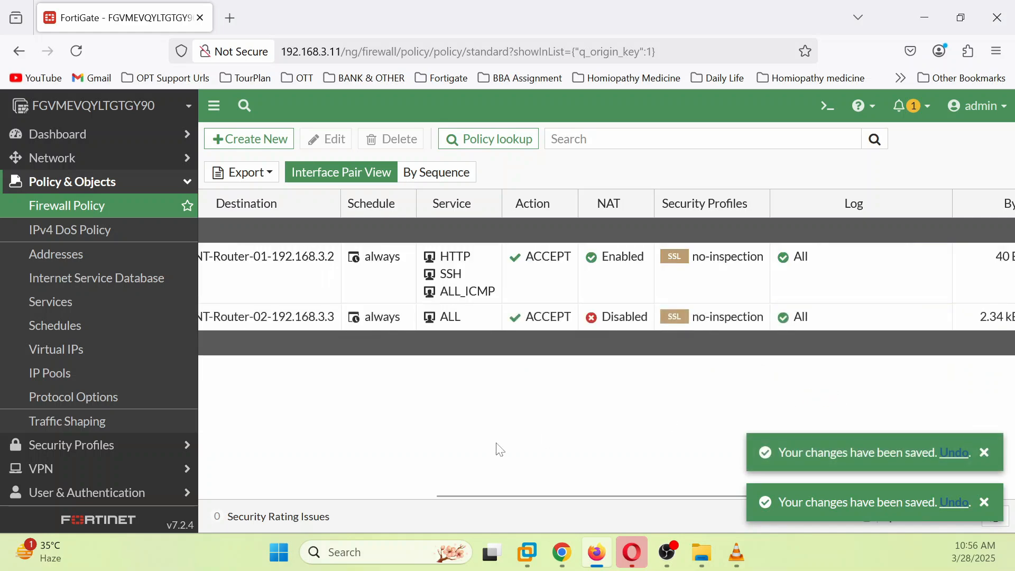
Step: Inspect the Implicit Deny policy's logging options and cancel, leaving it Disabled
left_click_drag(501, 494, 273, 495)
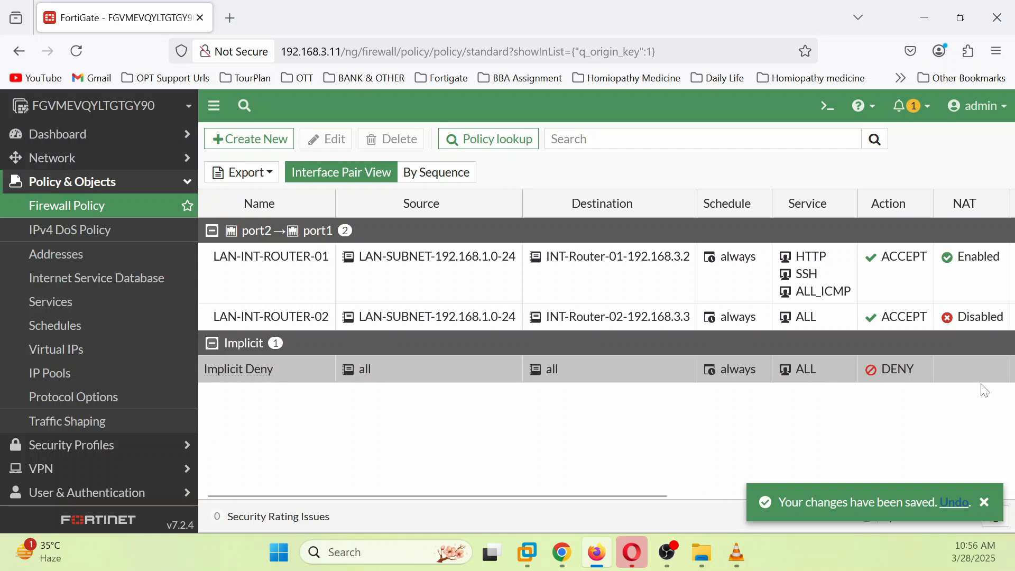
left_click_drag(469, 498, 716, 497)
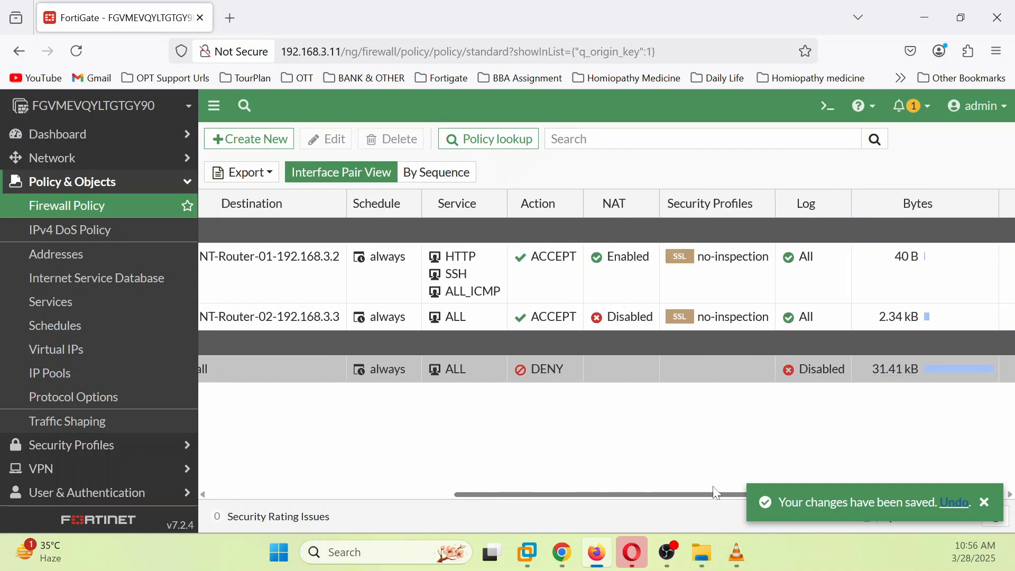
left_click(846, 374)
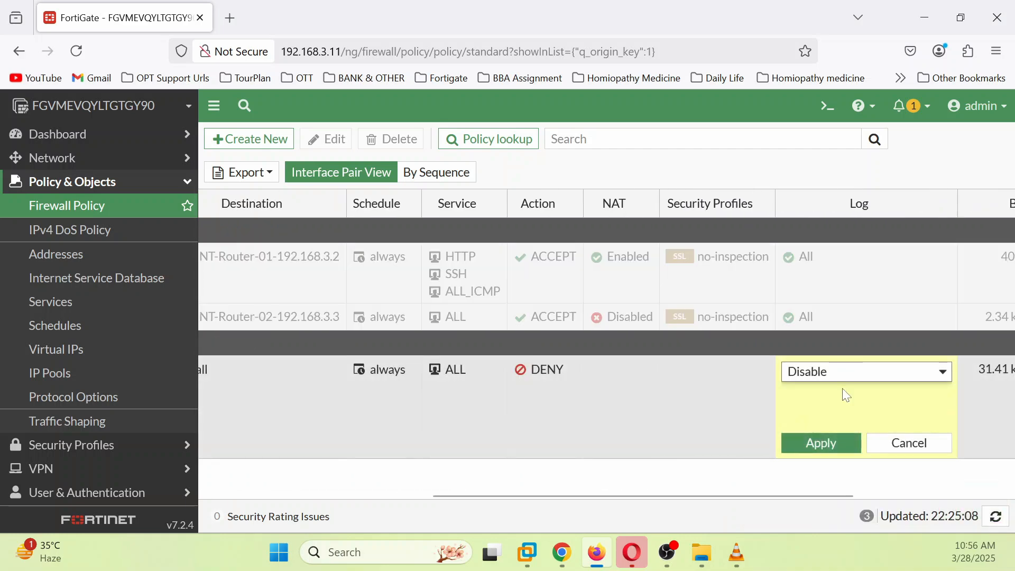
left_click(890, 372)
left_click(905, 444)
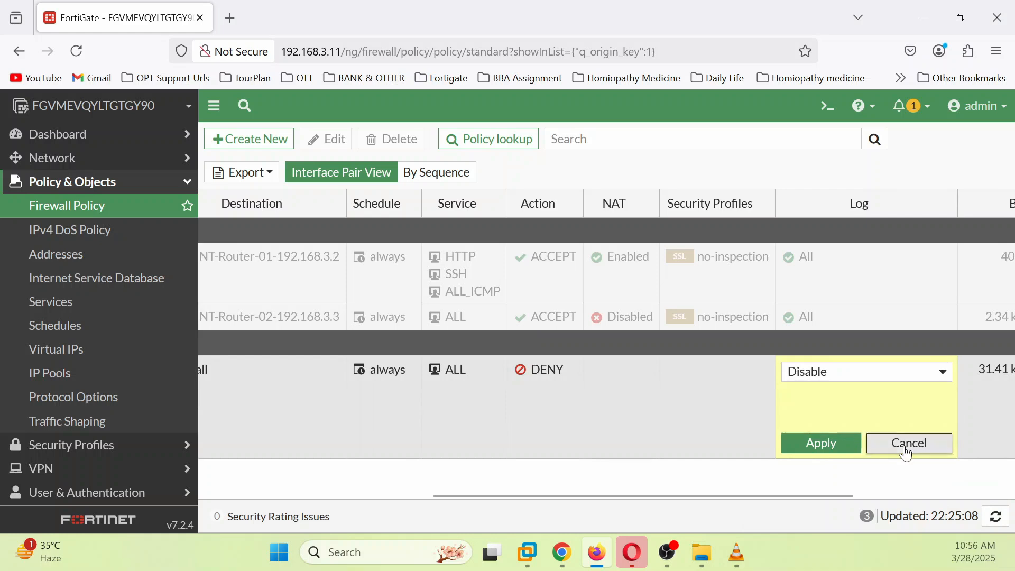
left_click(906, 444)
Step: Open the Forward Traffic log under Log & Report, which shows no results yet
scroll(80, 397, "down", 3)
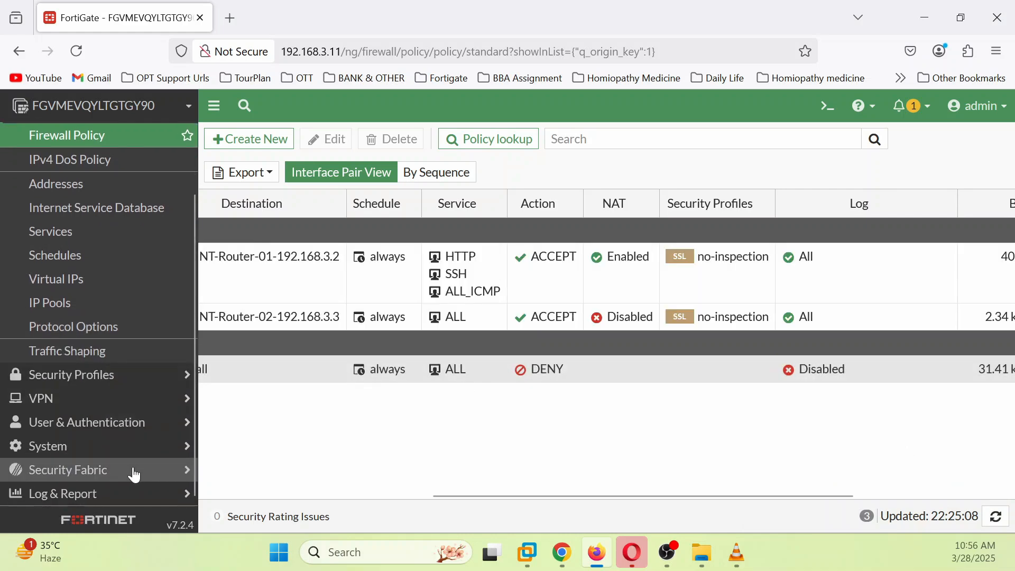
left_click(132, 492)
left_click(79, 325)
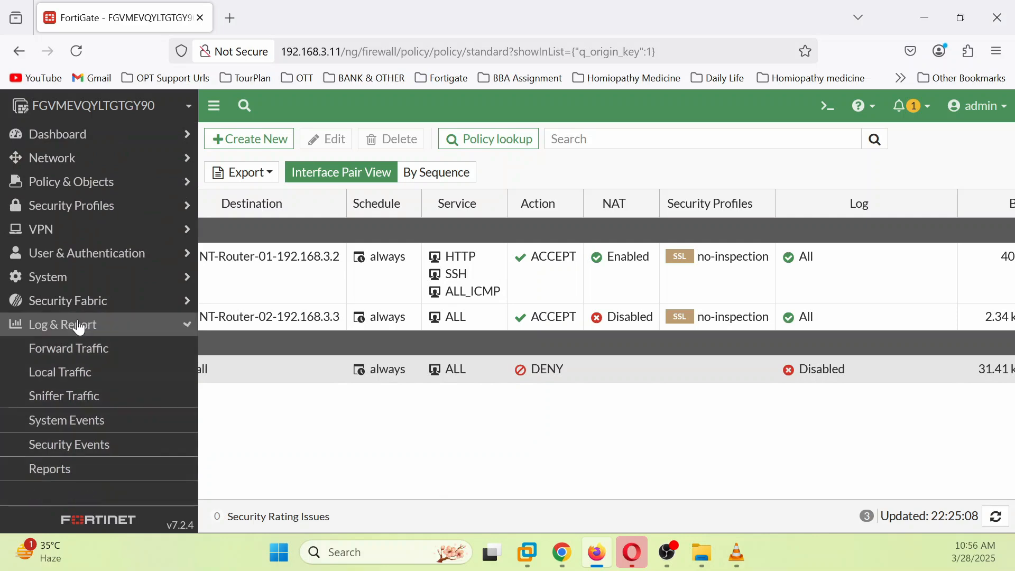
left_click(80, 331)
left_click(78, 355)
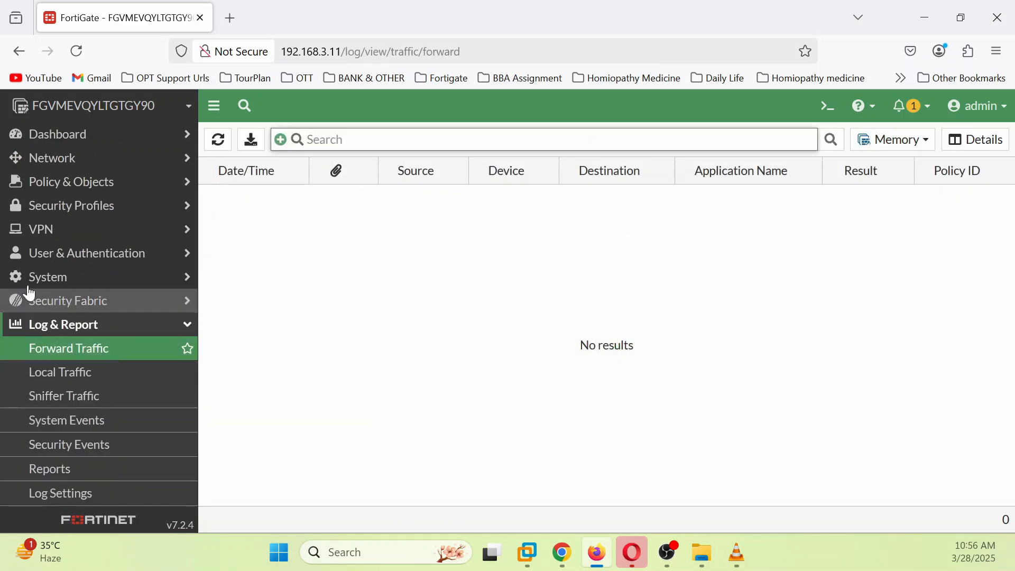
Step: Enable logging on the Implicit Deny policy in the Firewall Policy list
left_click(98, 182)
left_click(88, 207)
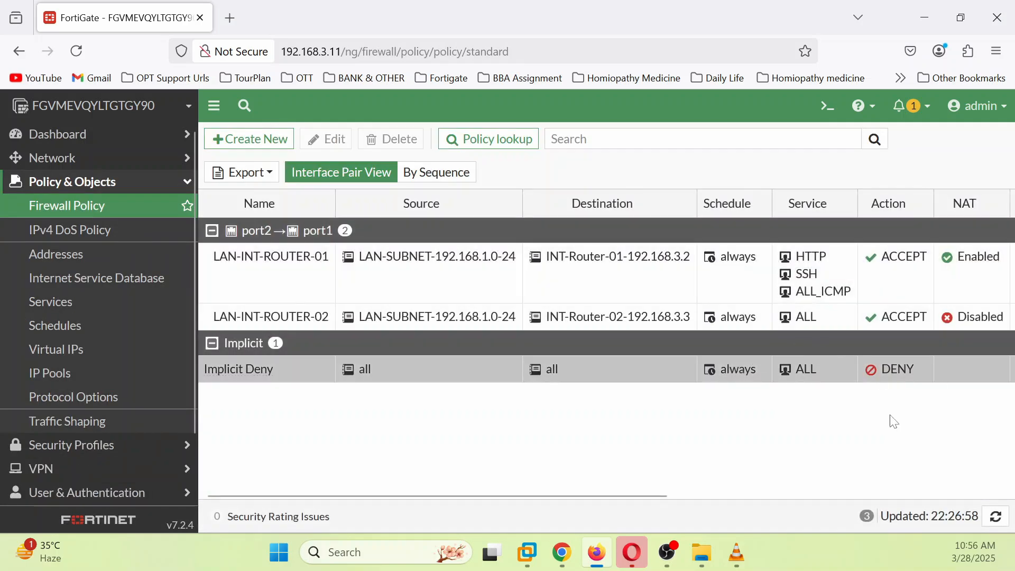
left_click_drag(543, 495, 935, 521)
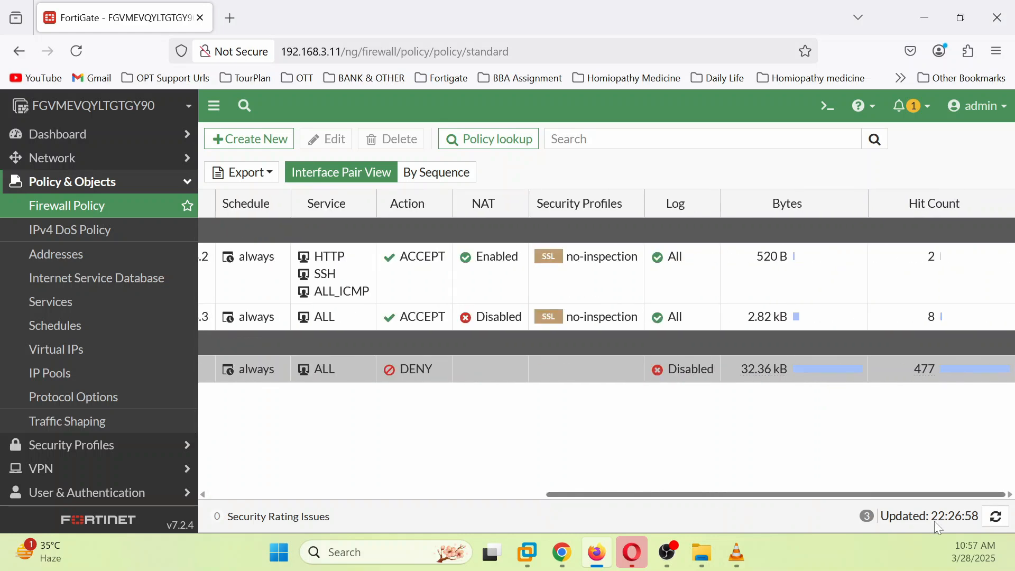
left_click(710, 367)
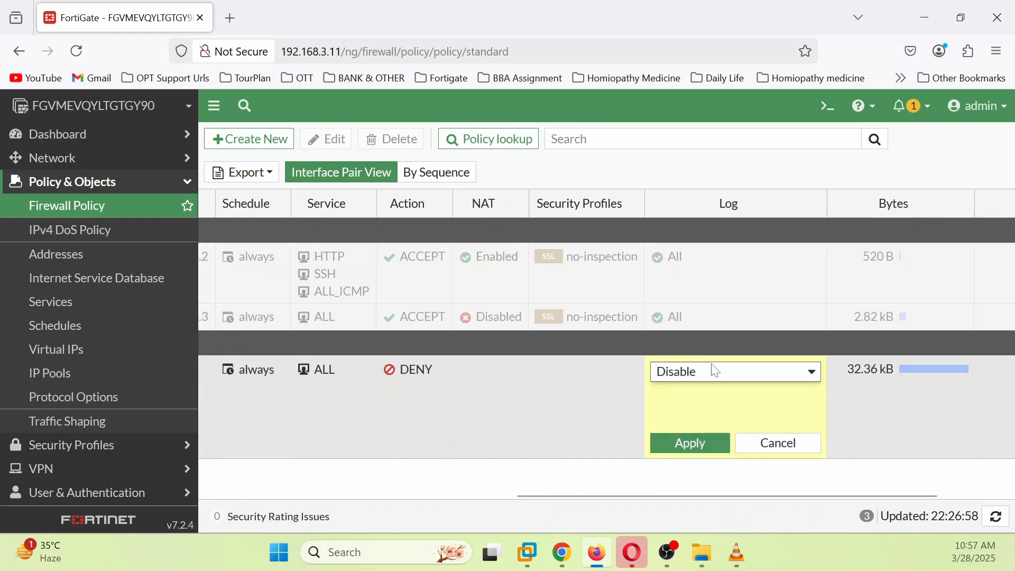
left_click(749, 375)
left_click(692, 393)
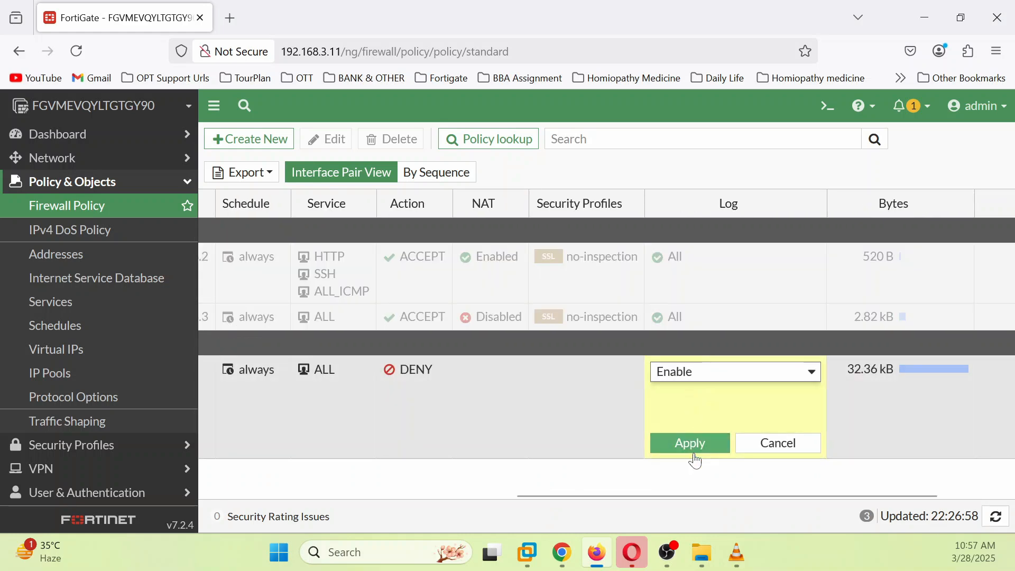
left_click(699, 454)
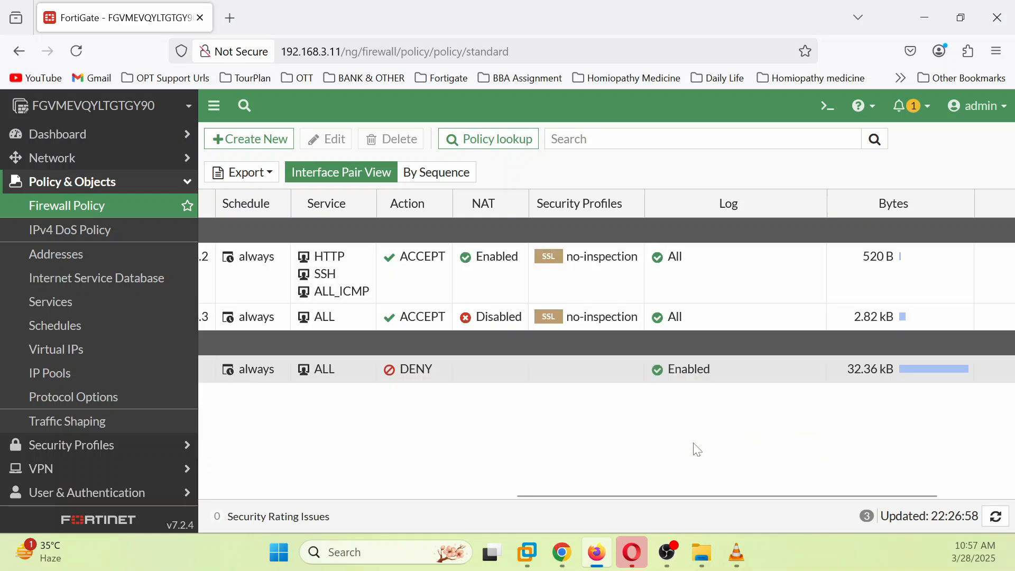
Step: Open the Forward Traffic log, then minimize Firefox to show the Win7 console
left_click_drag(531, 499, 147, 447)
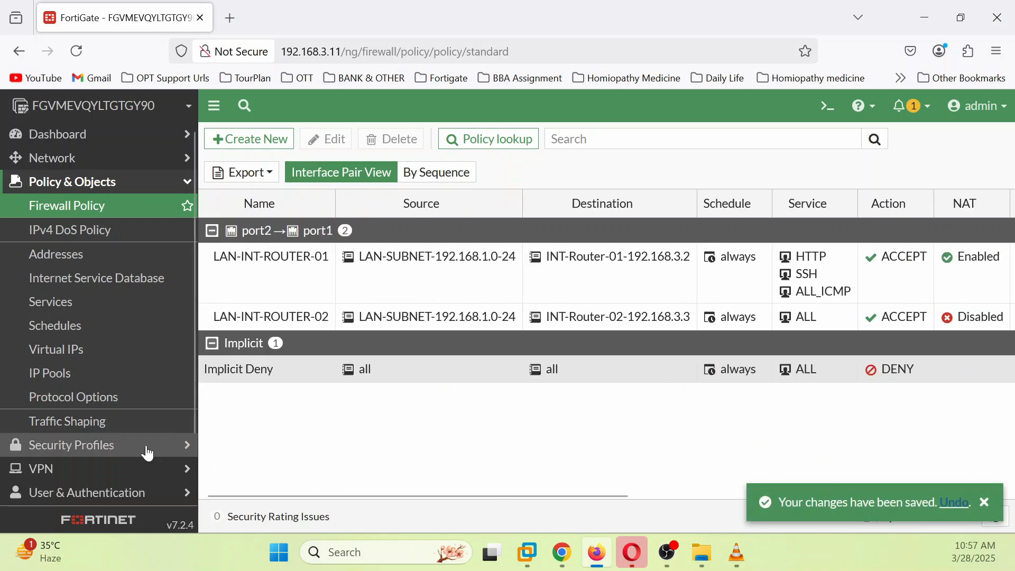
scroll(148, 454, "down", 3)
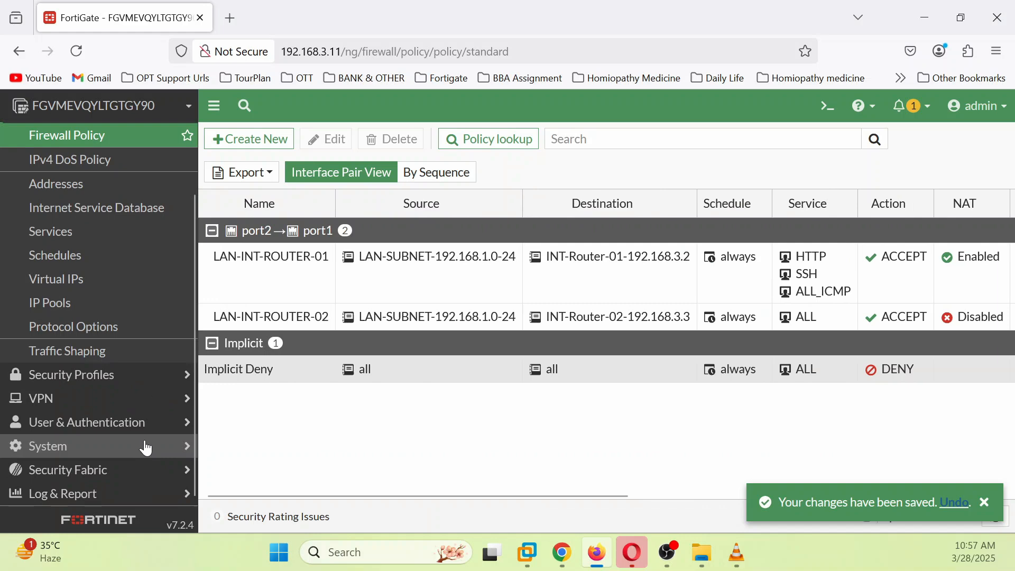
left_click(124, 492)
left_click(86, 352)
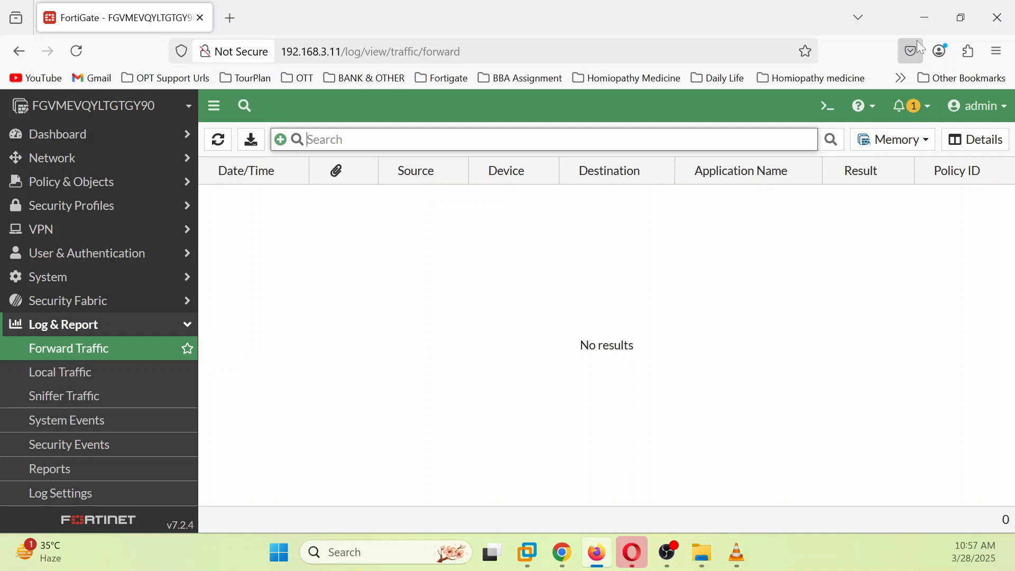
left_click(930, 16)
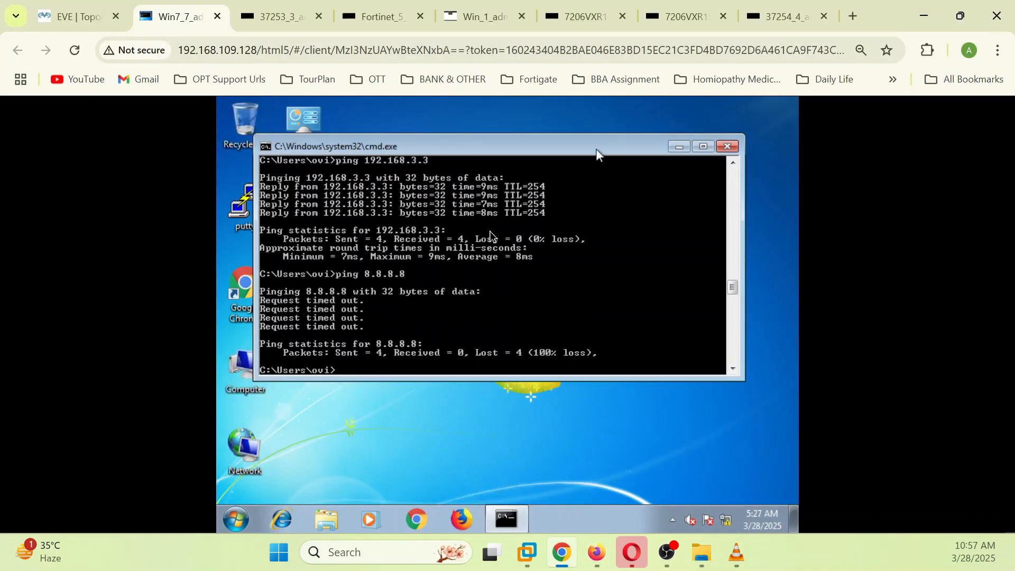
Step: Ping 192.168.3.3, 192.168.1.1 and 192.168.3.2 from Win7, each replying with 0% loss
type("ping 192.168.3.2")
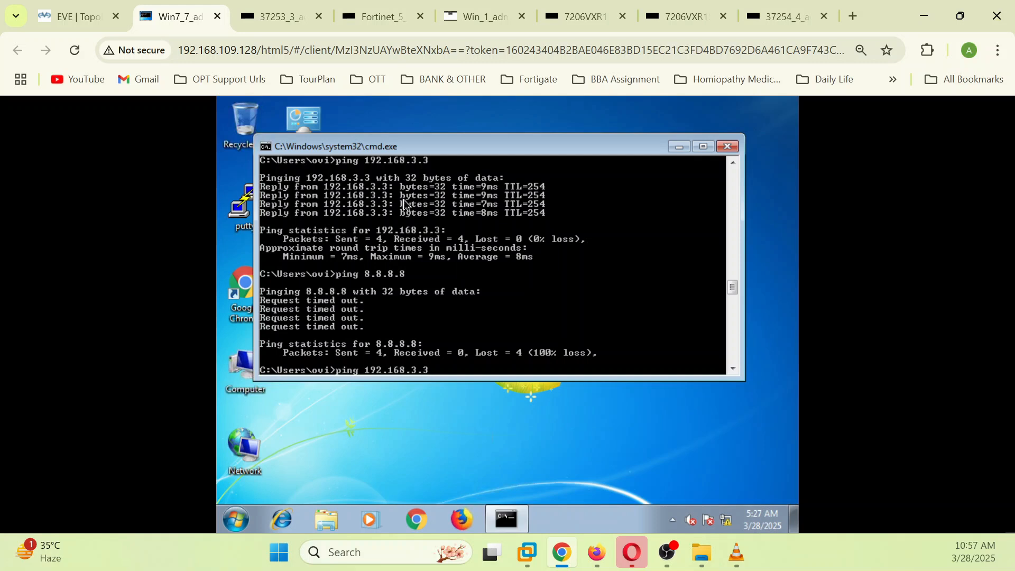
key("Return")
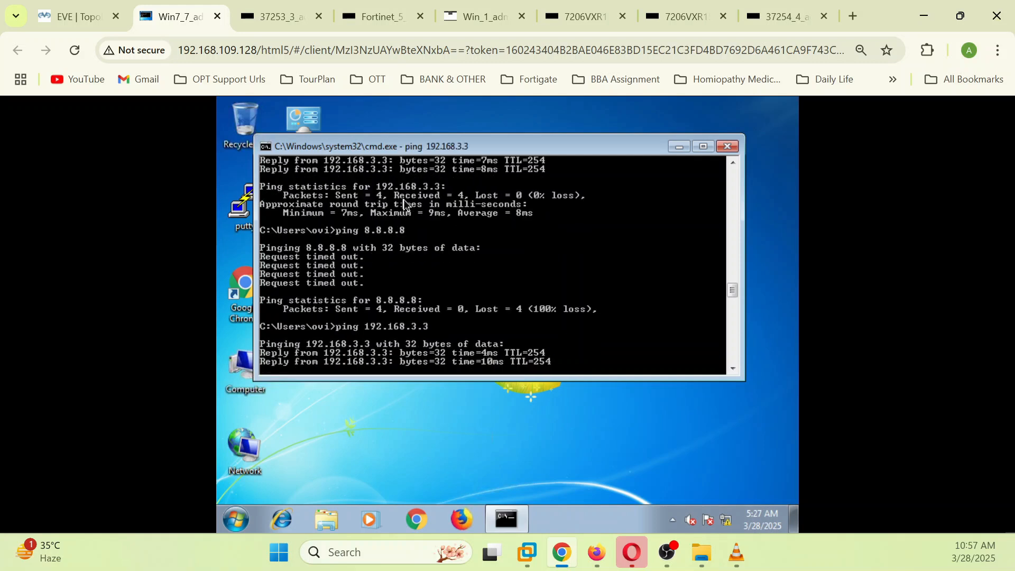
key("Up")
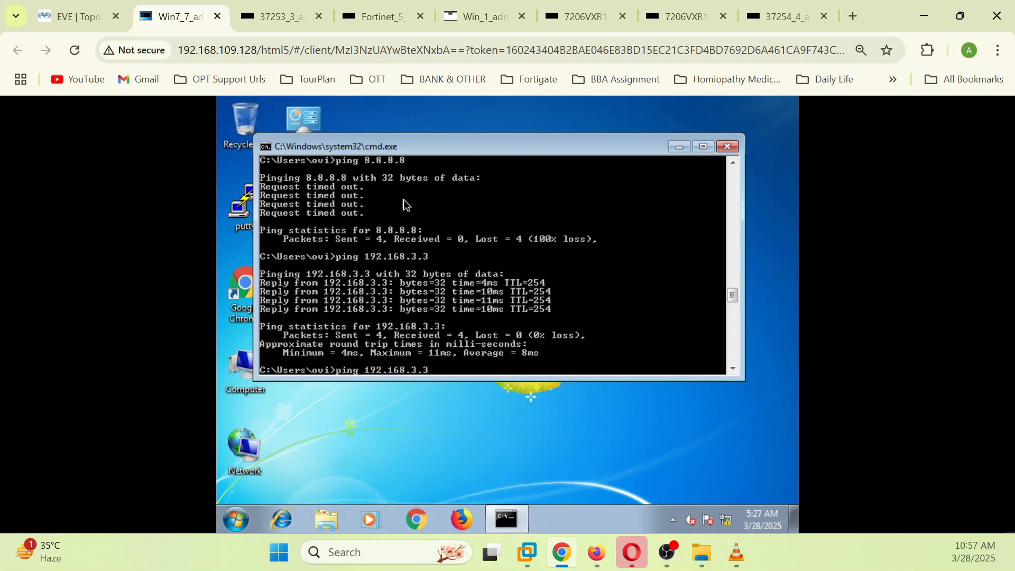
key("Return")
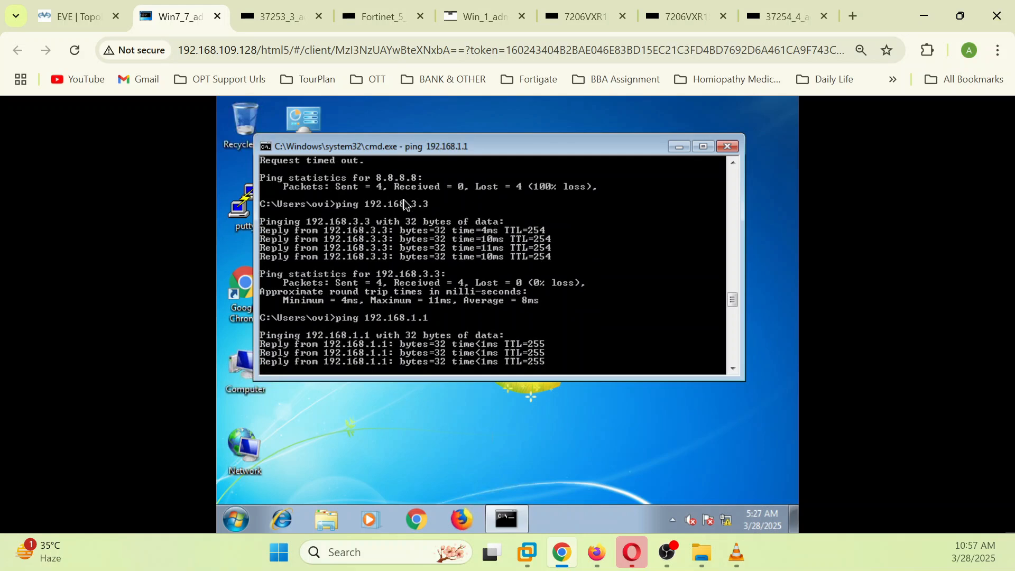
key("Up")
key("Up")
key("Down")
key("Return")
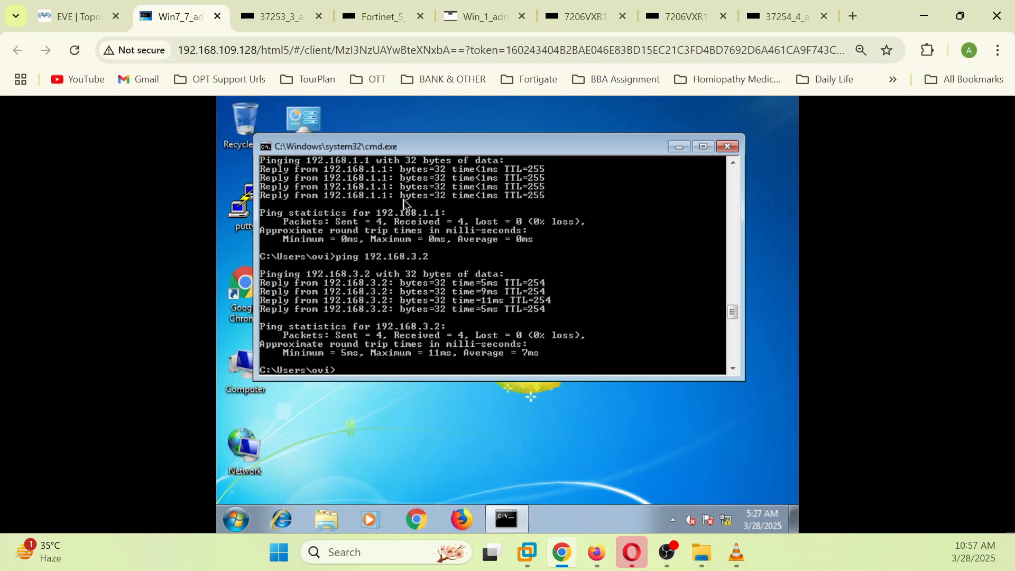
scroll(639, 249, "up", 8)
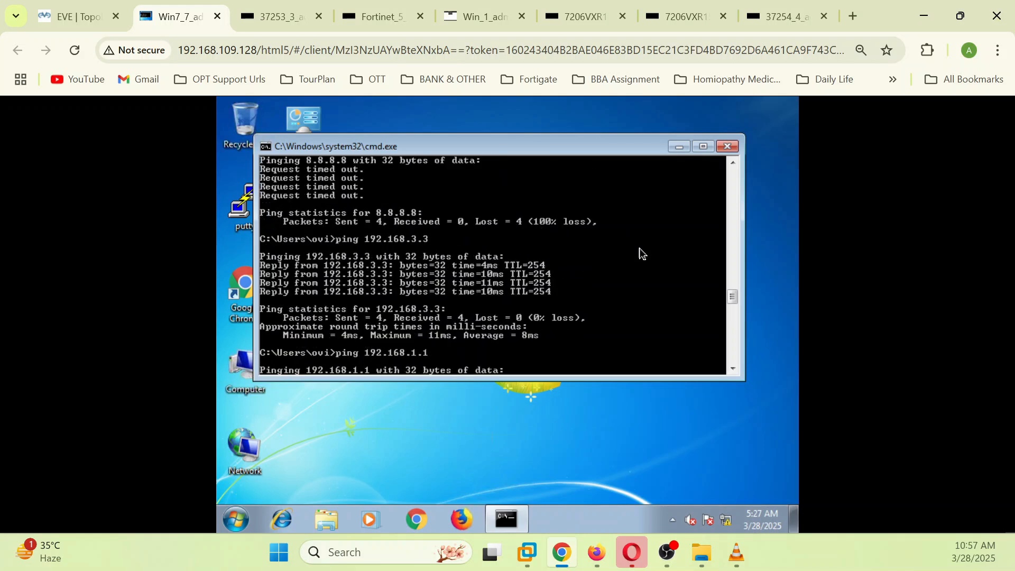
scroll(640, 254, "down", 2)
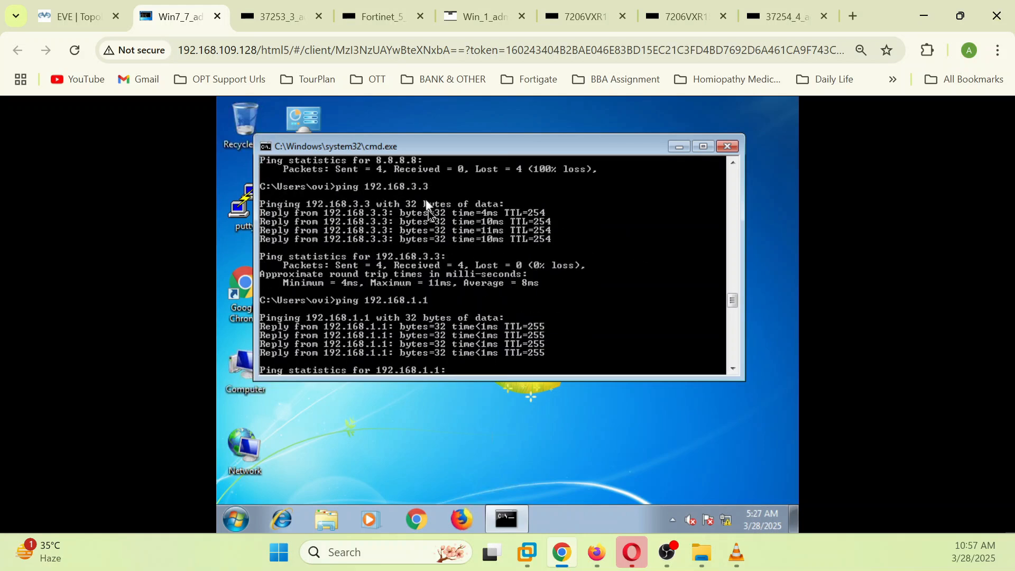
scroll(591, 288, "down", 3)
scroll(529, 293, "down", 3)
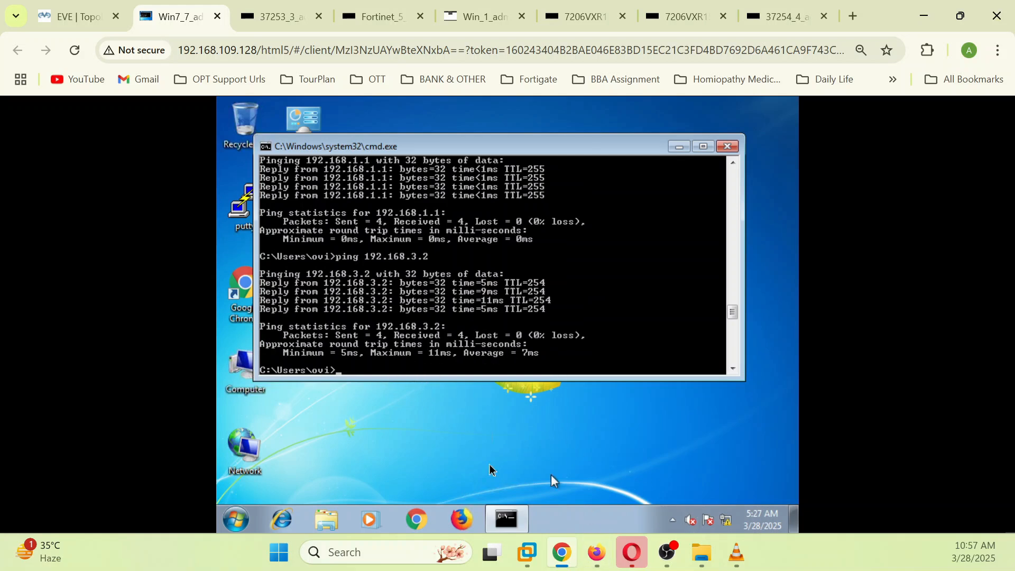
Step: Refresh the Forward Traffic log to see six Implicit Deny DNS drops from 192.168.1.100 to 8.8.8.8
left_click(589, 564)
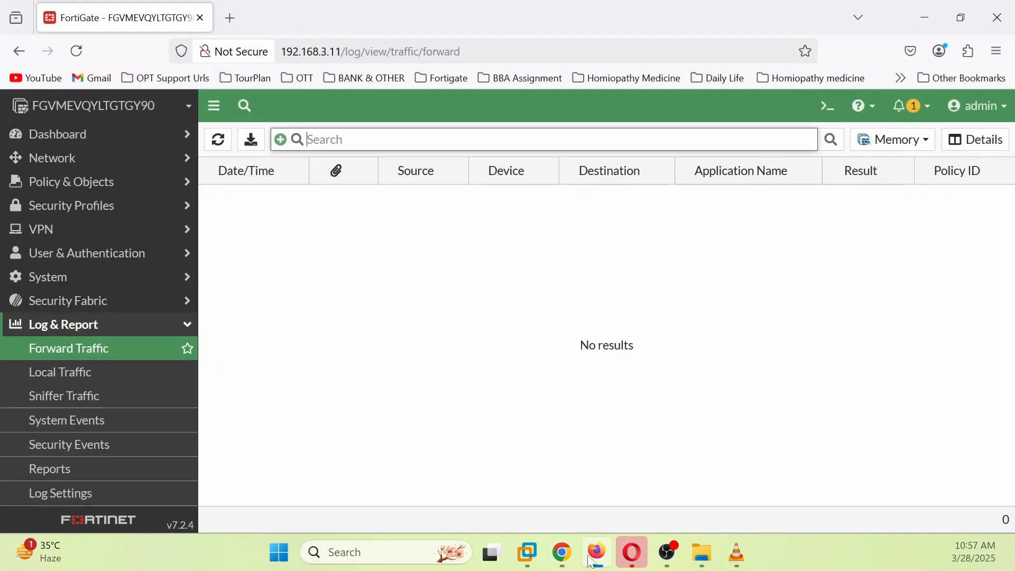
left_click(80, 373)
left_click(91, 358)
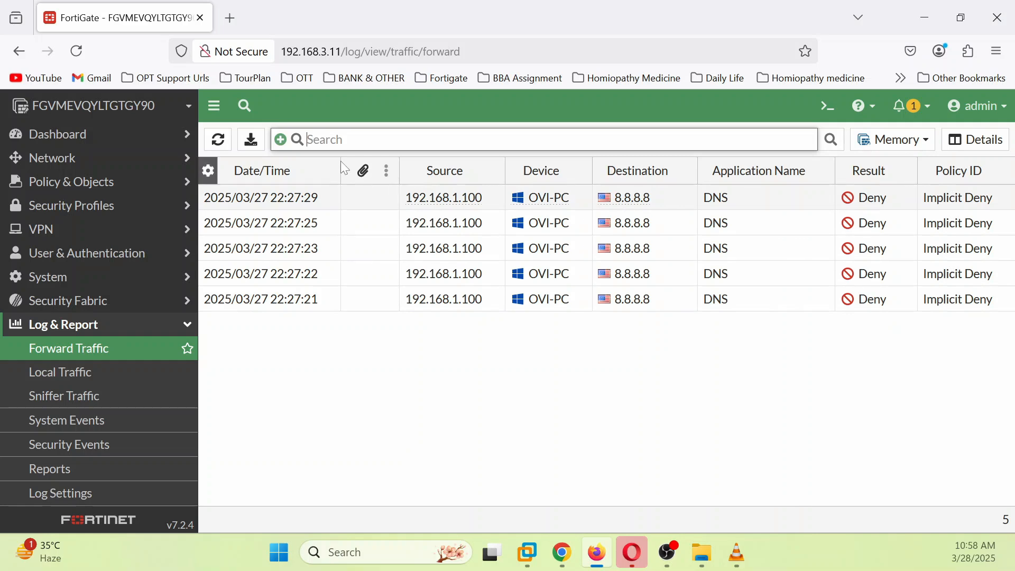
left_click(219, 147)
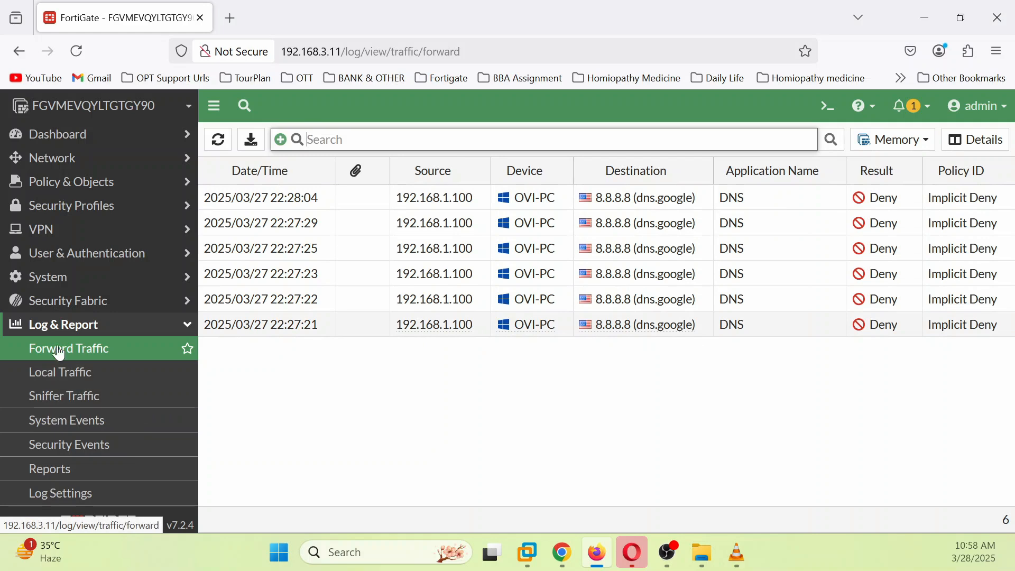
left_click(829, 106)
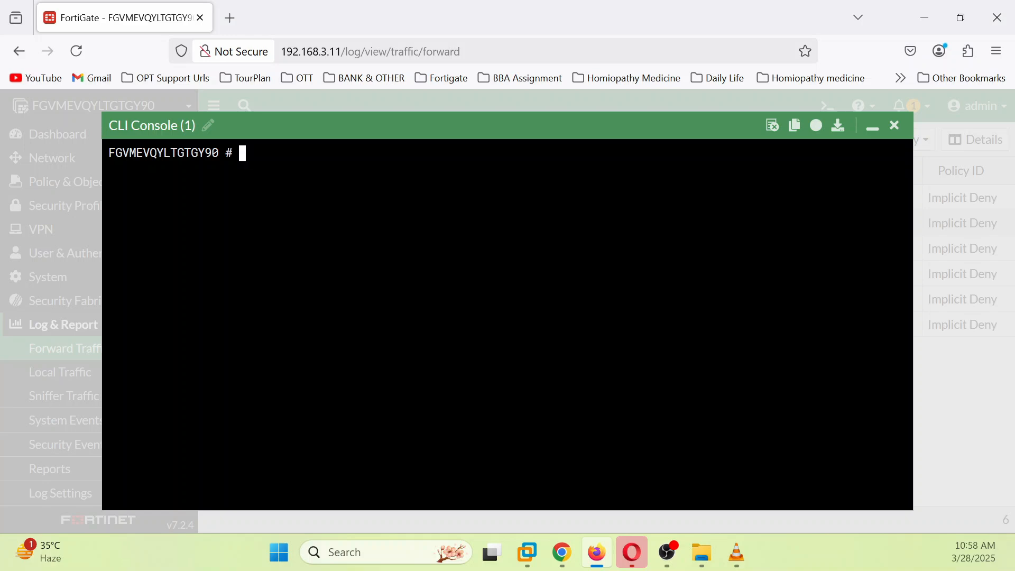
Step: Run 'get system session list | grep' for a 192.168 router address, finding no sessions
type("get system sess")
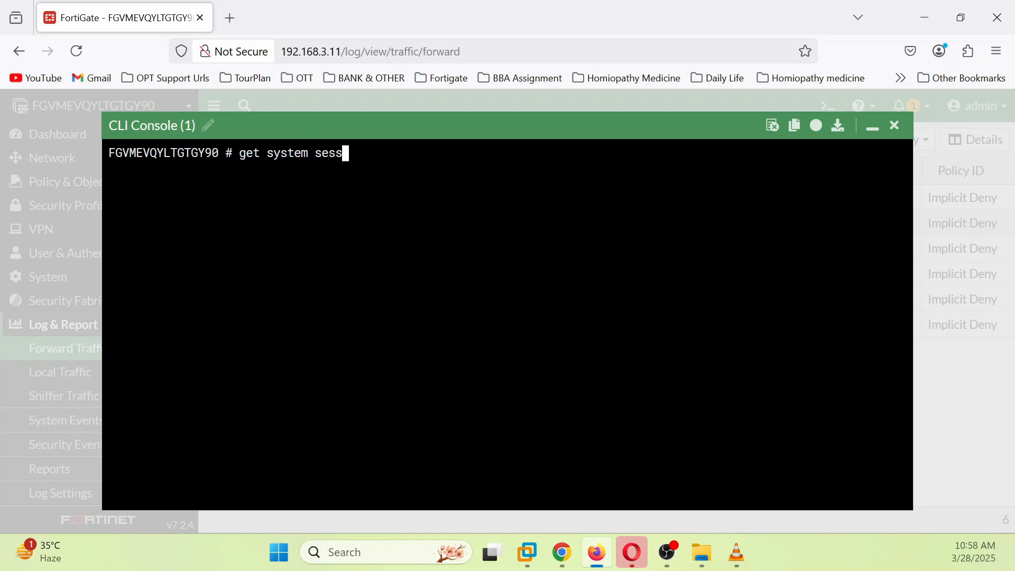
type("ion list | gr")
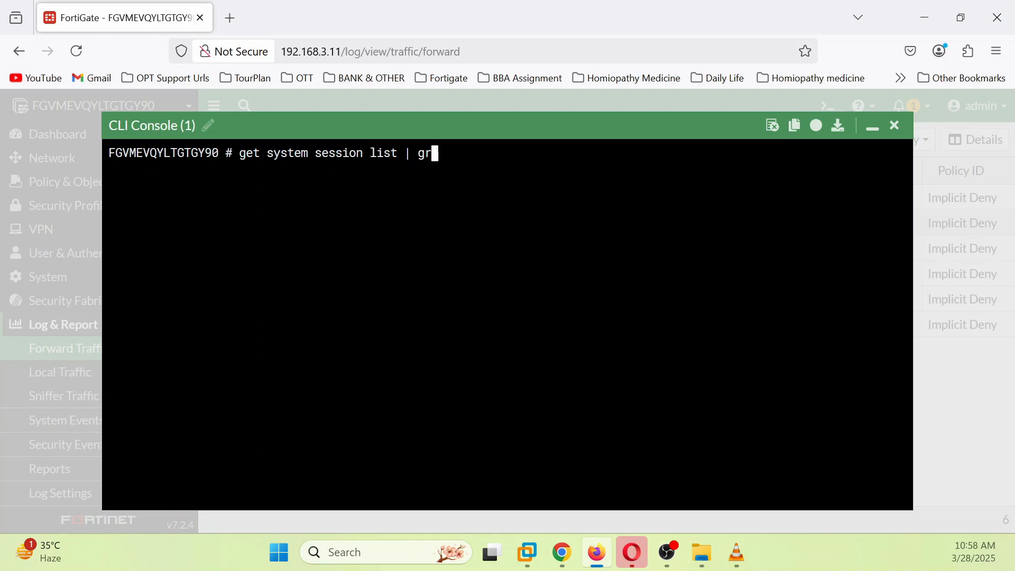
type("ep 192/168")
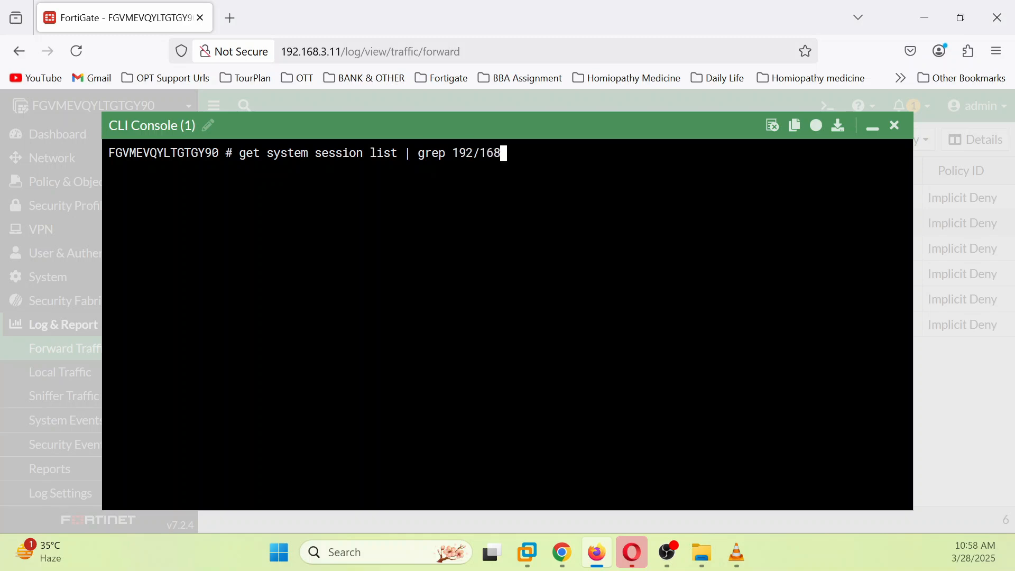
key("BackSpace")
key("BackSpace")
type("/168")
key("BackSpace")
key("BackSpace")
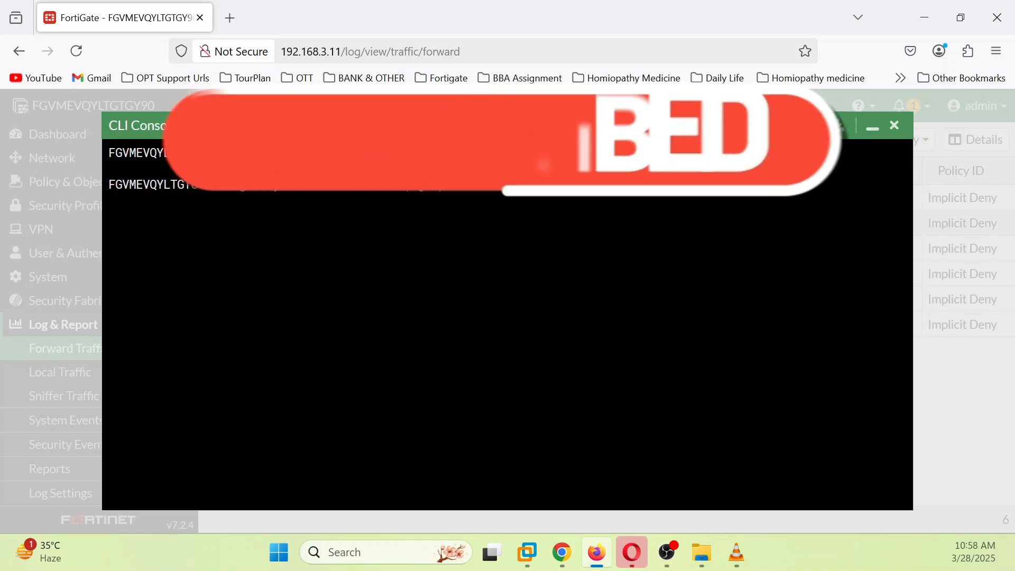
key("Return")
Step: Rerun the session list lookup filtered for 8.8.8.8, which also returns nothing
key("Up")
key("Up")
key("BackSpace")
key("BackSpace")
key("BackSpace")
key("BackSpace")
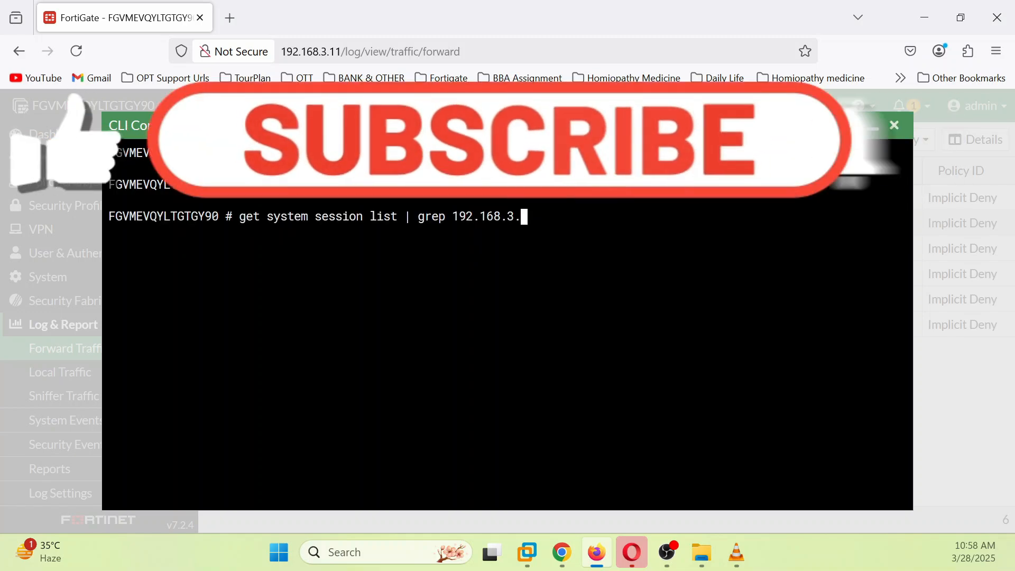
key("BackSpace")
key("BackSpace")
key("BackSpace")
key("BackSpace")
key("BackSpace")
key("BackSpace")
key("BackSpace")
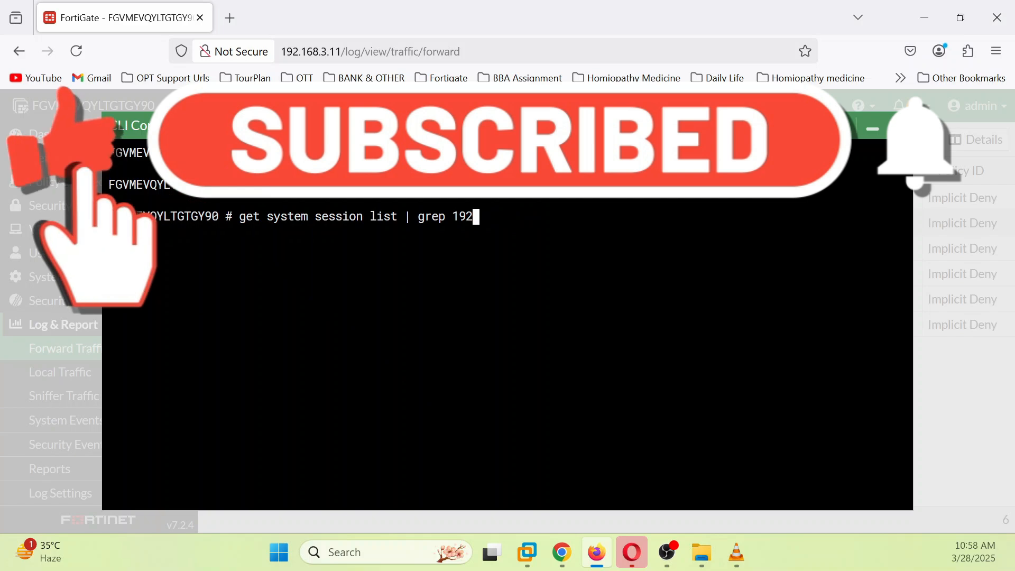
type("9")
type(".9.9")
key("BackSpace")
key("BackSpace")
key("BackSpace")
key("BackSpace")
key("BackSpace")
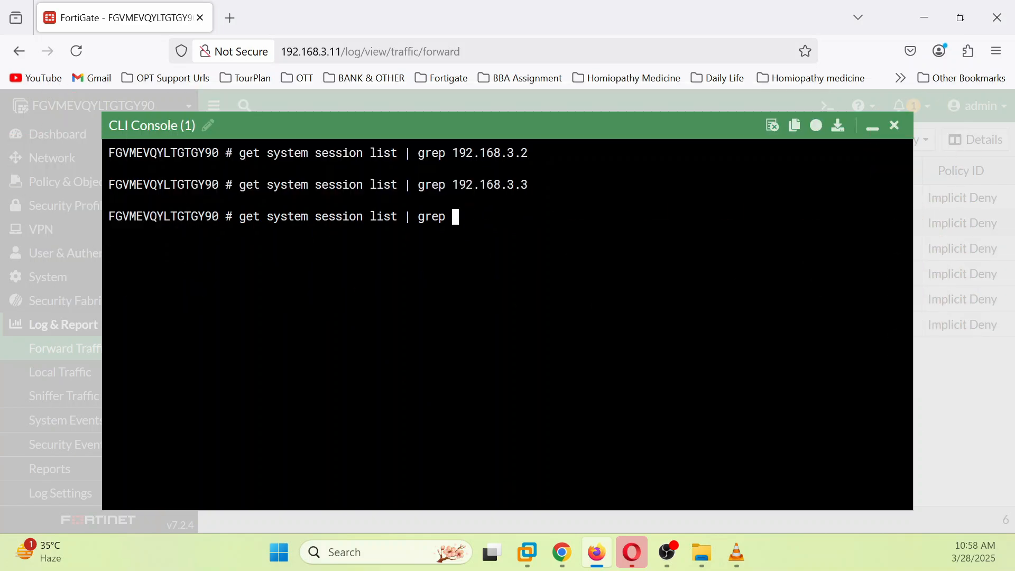
type("8.8")
key("Return")
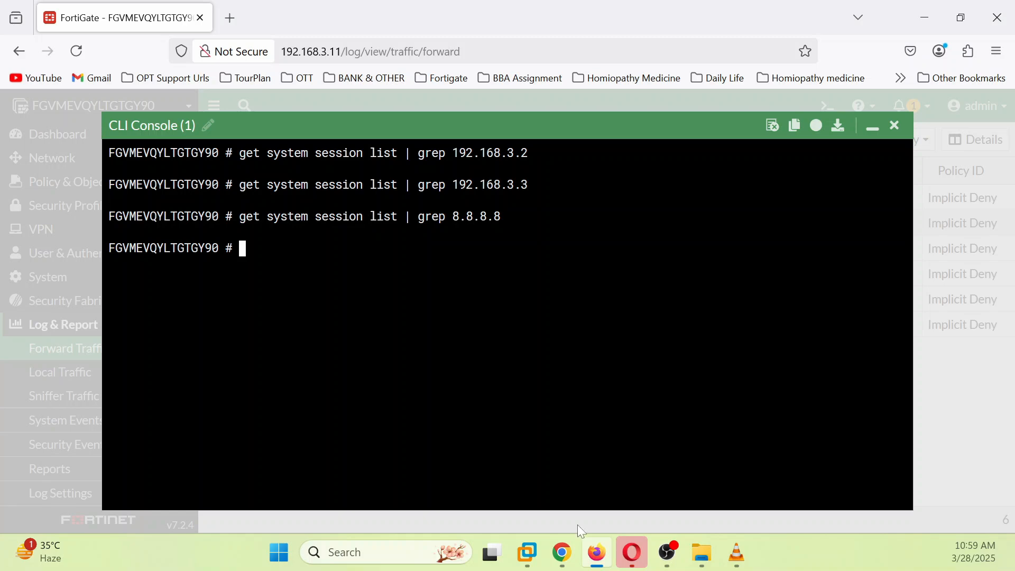
left_click(563, 553)
Step: Ping 192.168.3.2 and 192.168.3.3 again from Win7 with 0% loss, and start pinging 8.8.8.8
key("Up")
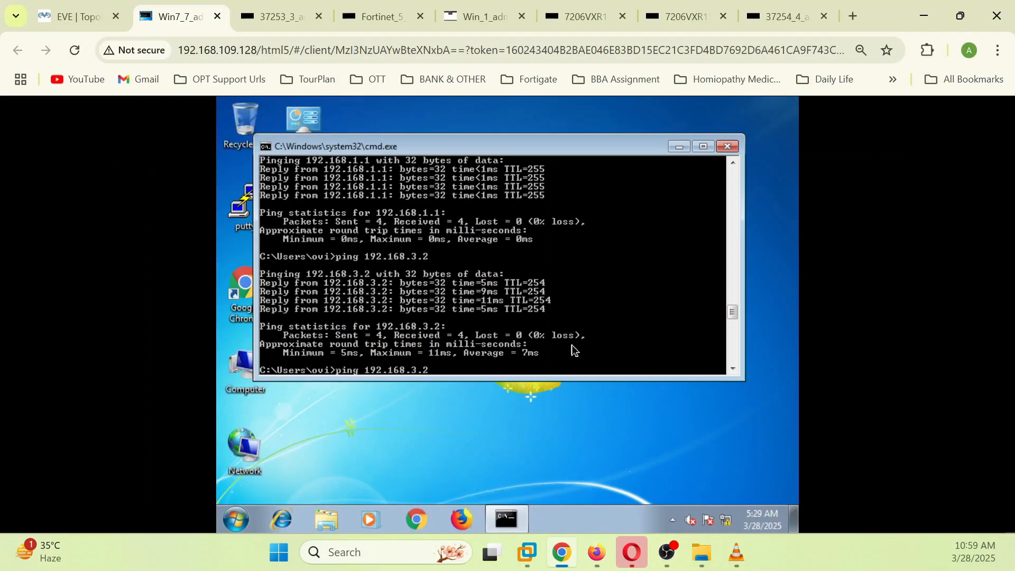
key("Return")
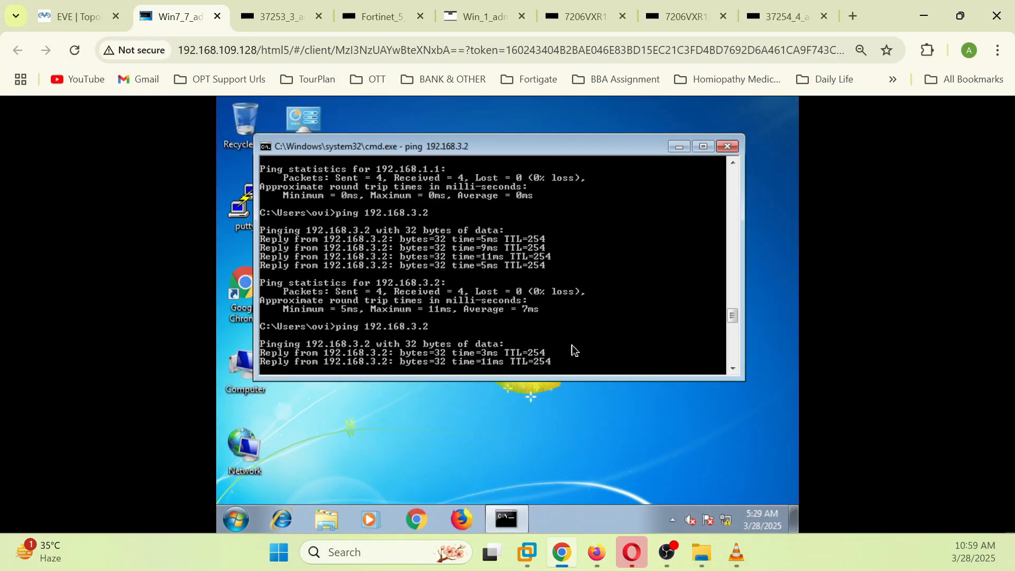
key("Up")
key("Return")
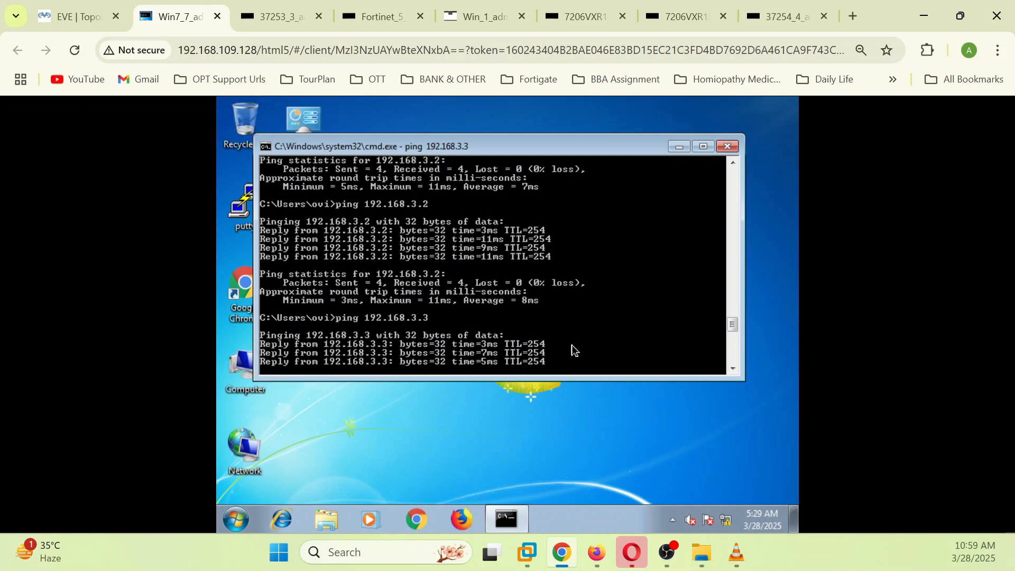
key("Up")
key("Up")
key("Up")
key("Up")
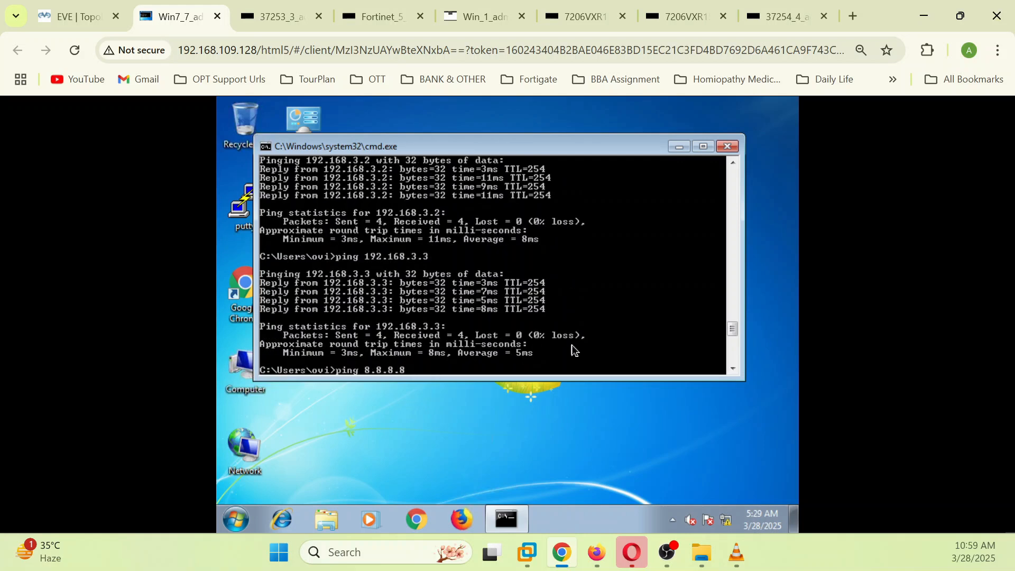
key("Return")
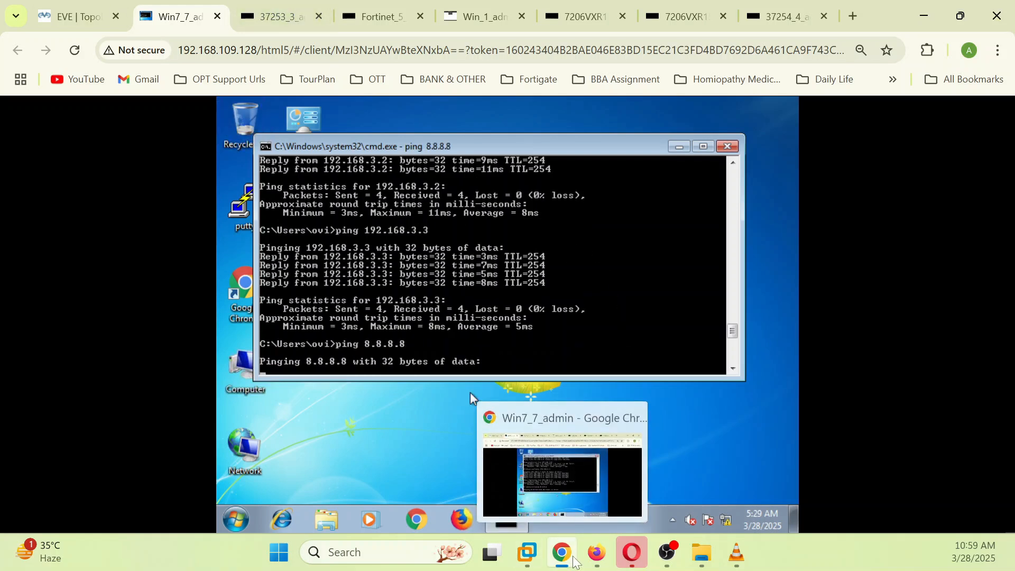
left_click(597, 556)
Step: Find ICMP sessions to 192.168.3.3 without NAT and to 192.168.3.2 NATed via 192.168.3.11
key("Up")
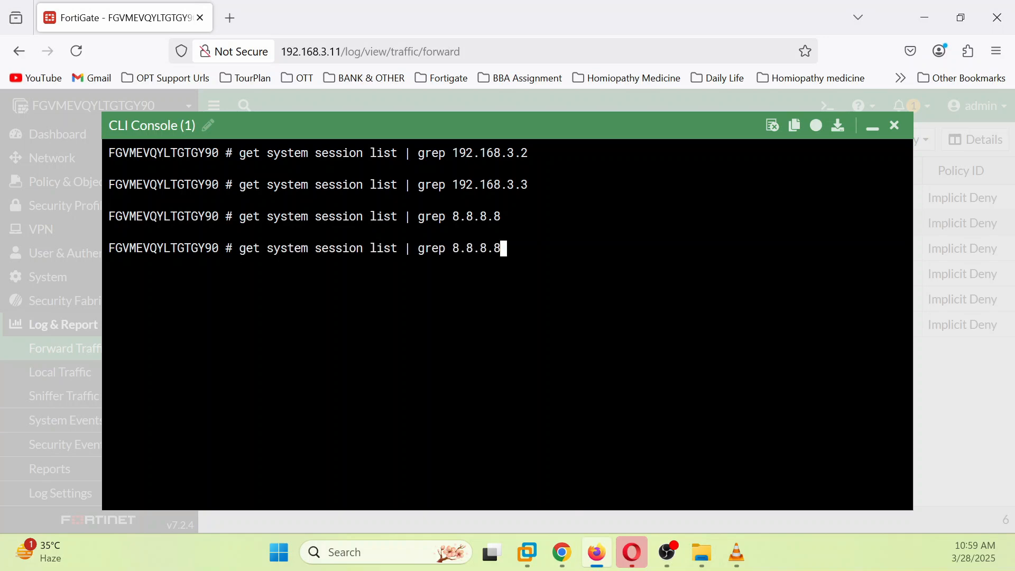
key("Return")
key("Up")
key("Up")
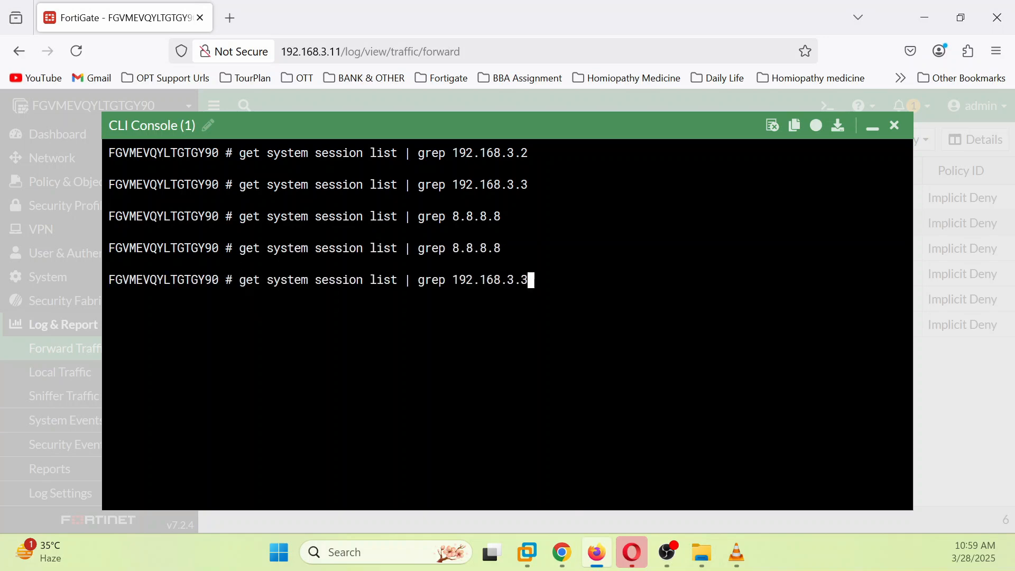
key("Return")
key("Up")
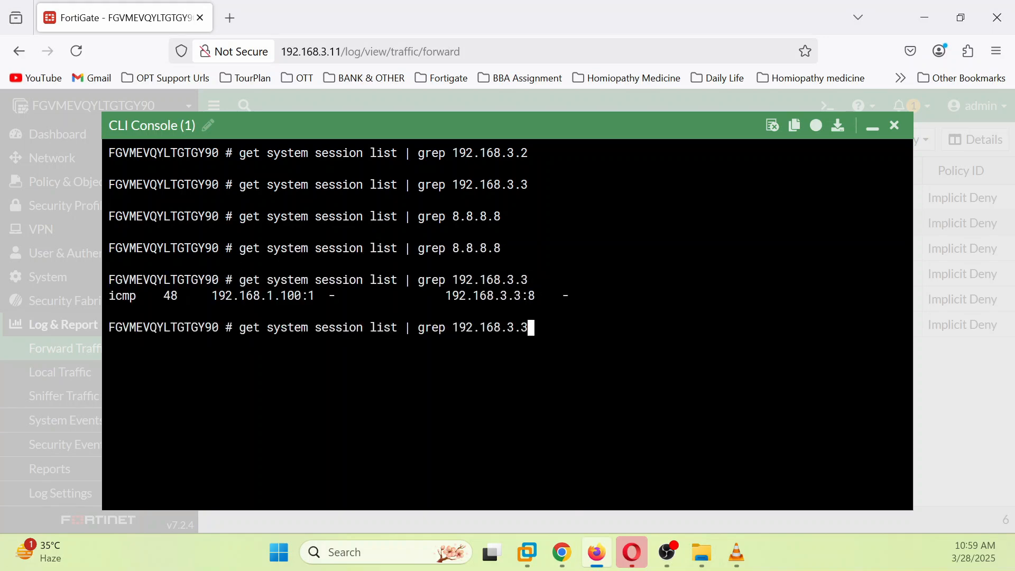
key("Up")
key("Up")
key("Return")
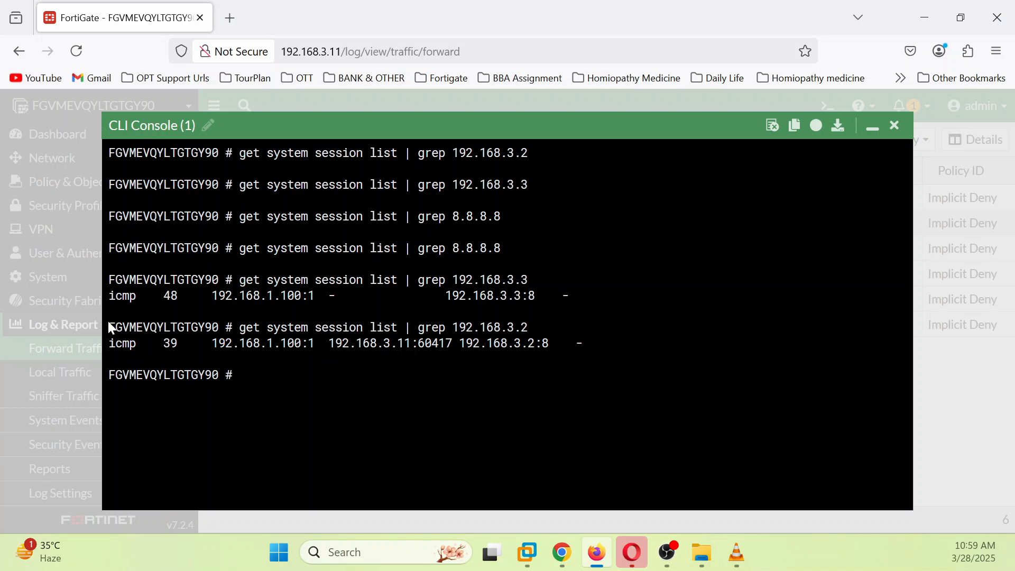
left_click_drag(335, 343, 432, 344)
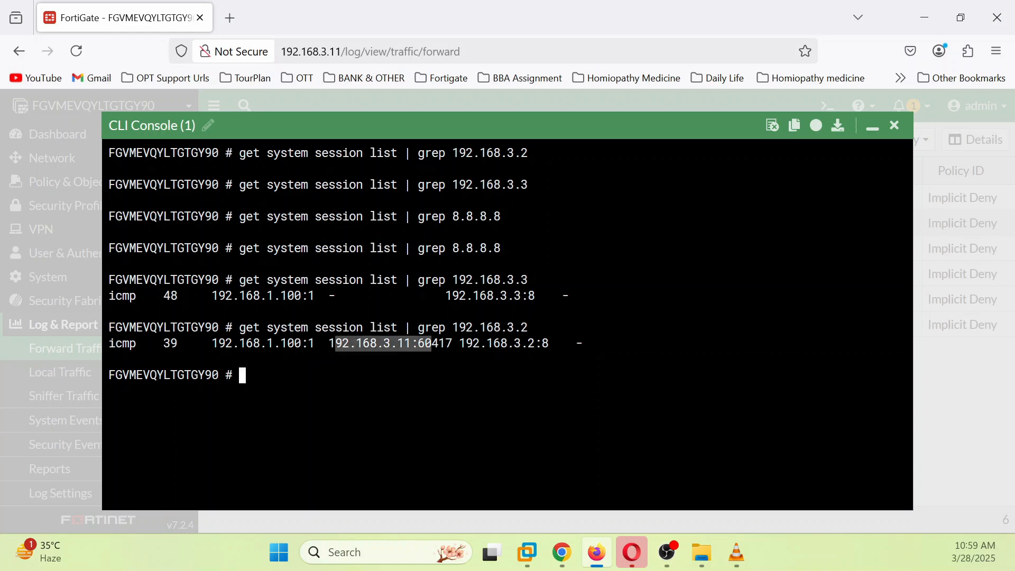
left_click_drag(341, 296, 446, 296)
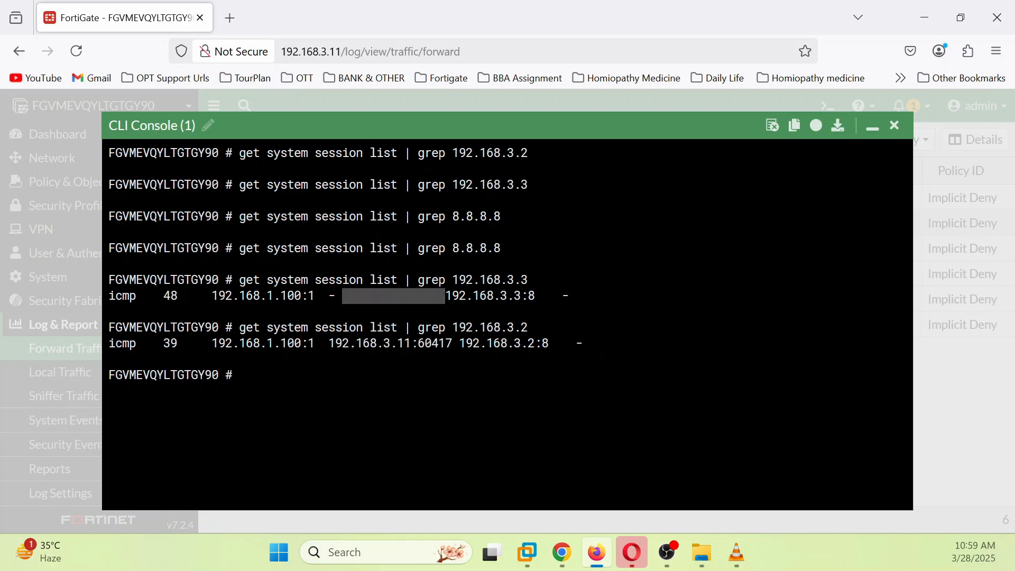
left_click_drag(321, 343, 404, 343)
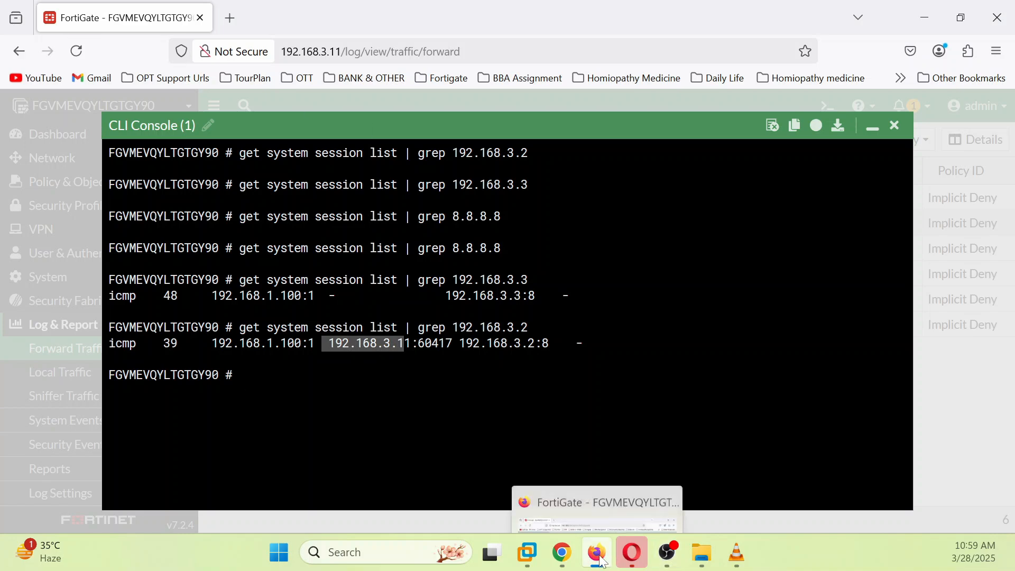
Step: Check the EVE-NG topology, then return to FortiGate and minimize the CLI console
left_click(562, 552)
left_click(74, 16)
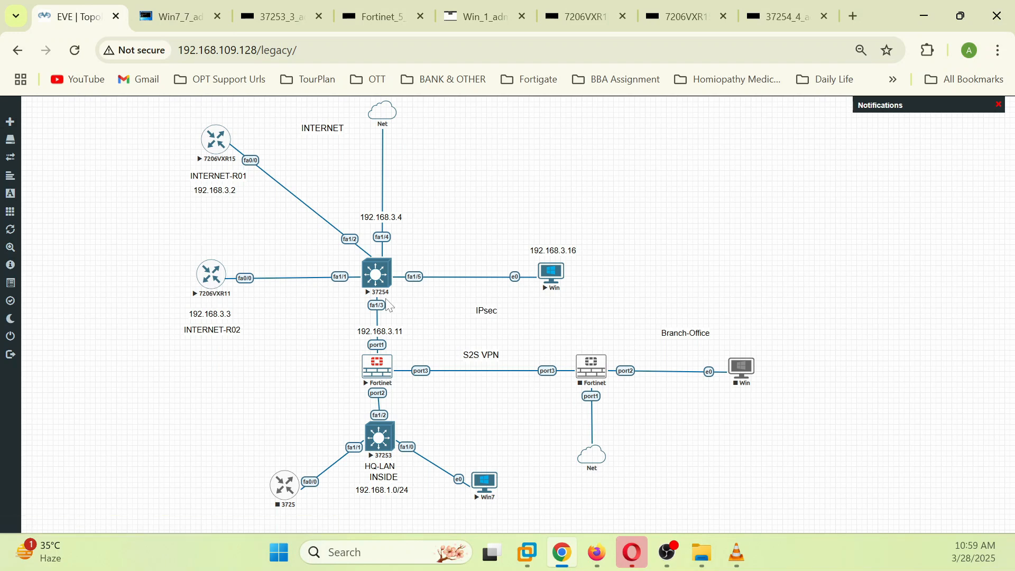
left_click(595, 553)
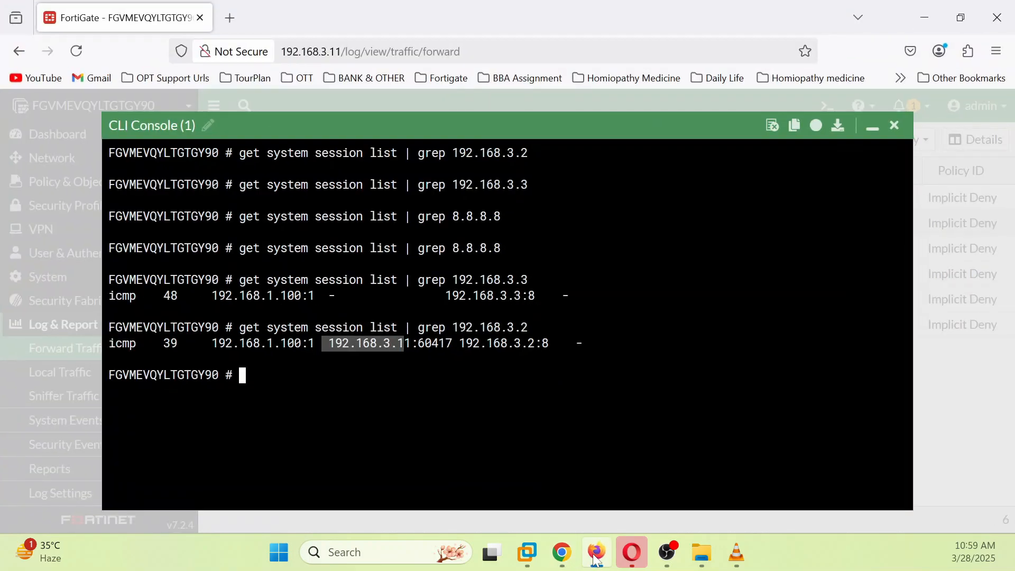
left_click(871, 132)
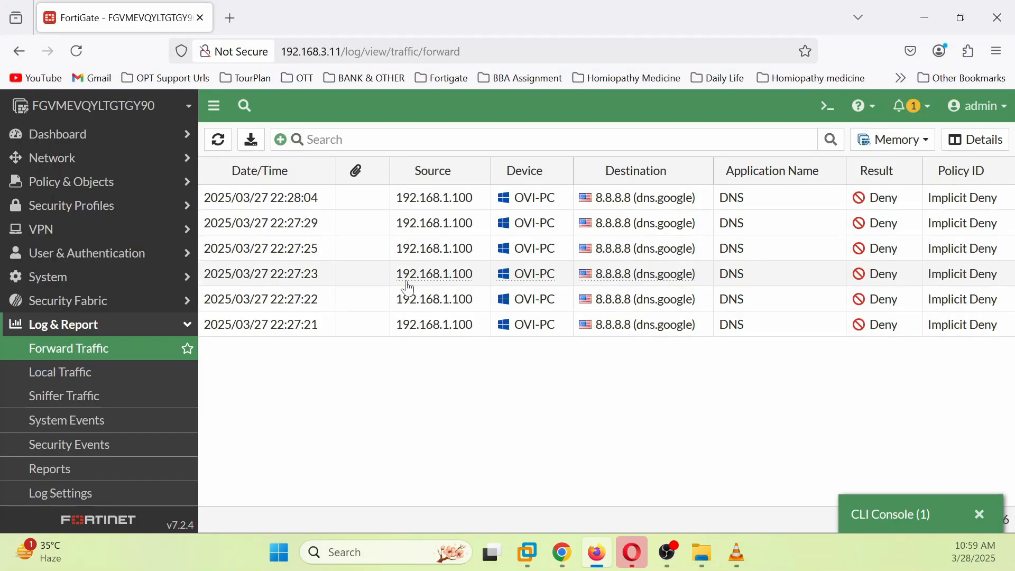
Step: Refresh the Forward Traffic log and scroll through the new entries
left_click(218, 140)
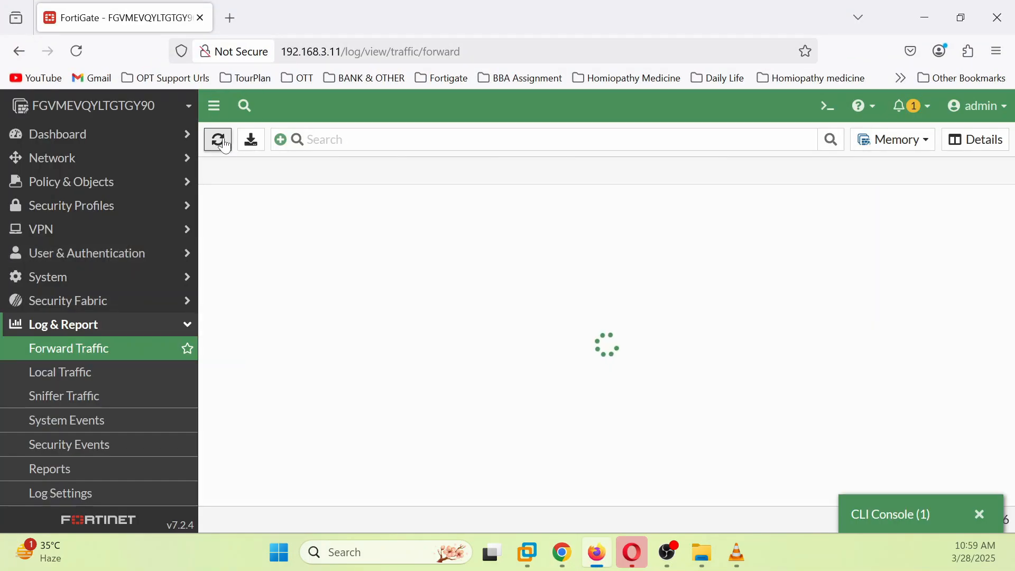
scroll(667, 341, "down", 5)
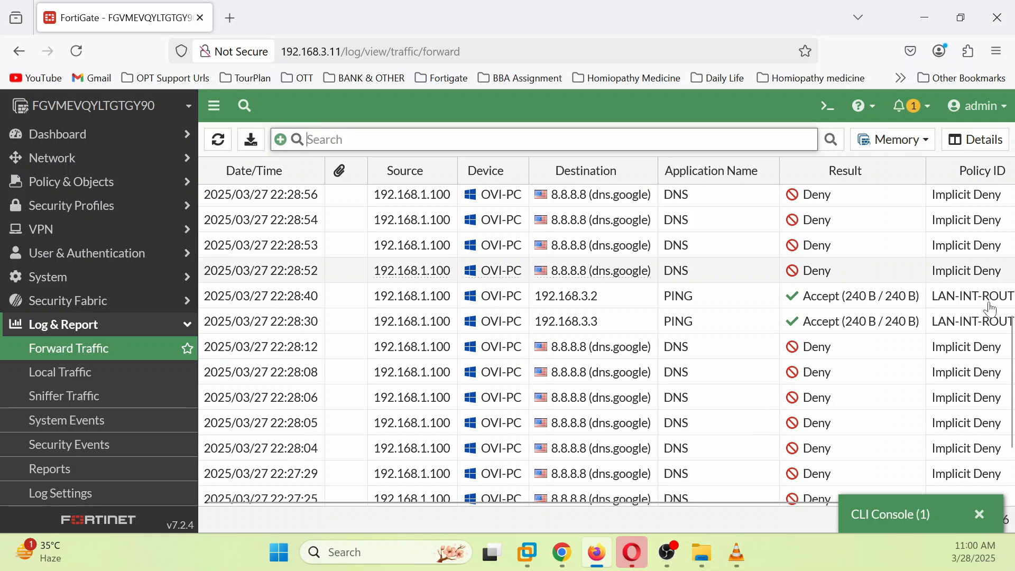
left_click_drag(302, 503, 587, 505)
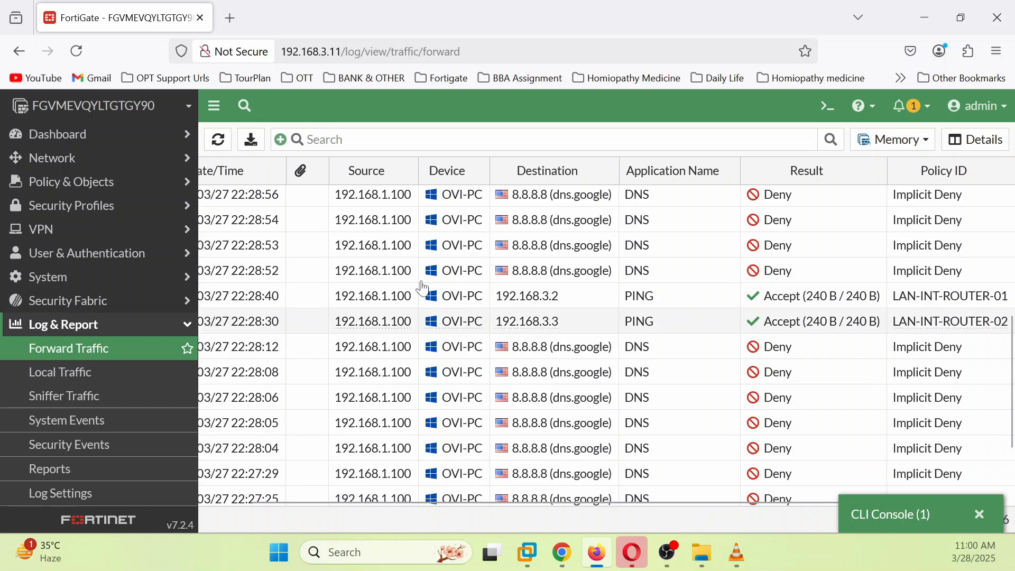
left_click_drag(548, 505, 262, 505)
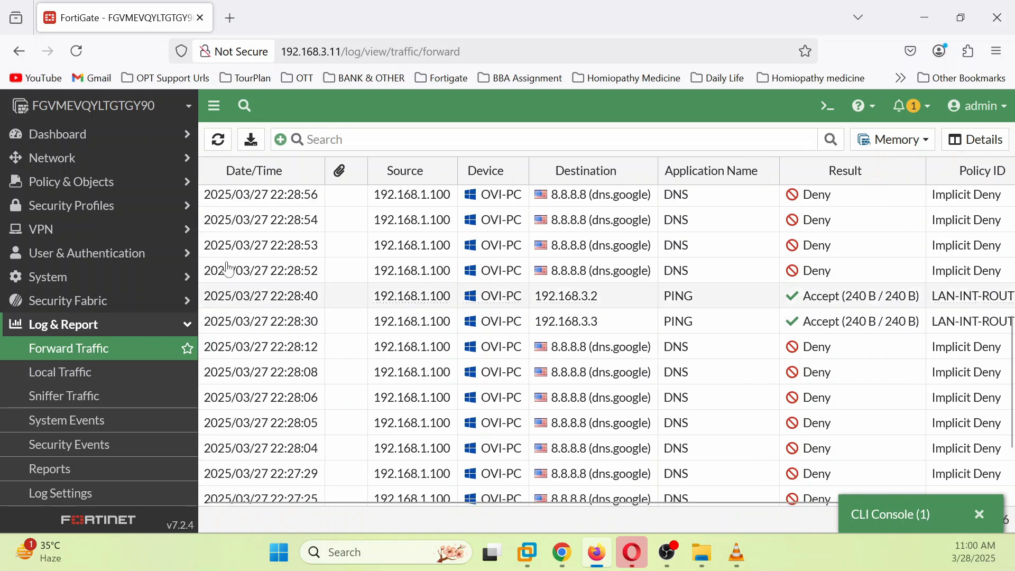
Step: Add the Action column to the log, then return to the Firewall Policy list
left_click(209, 171)
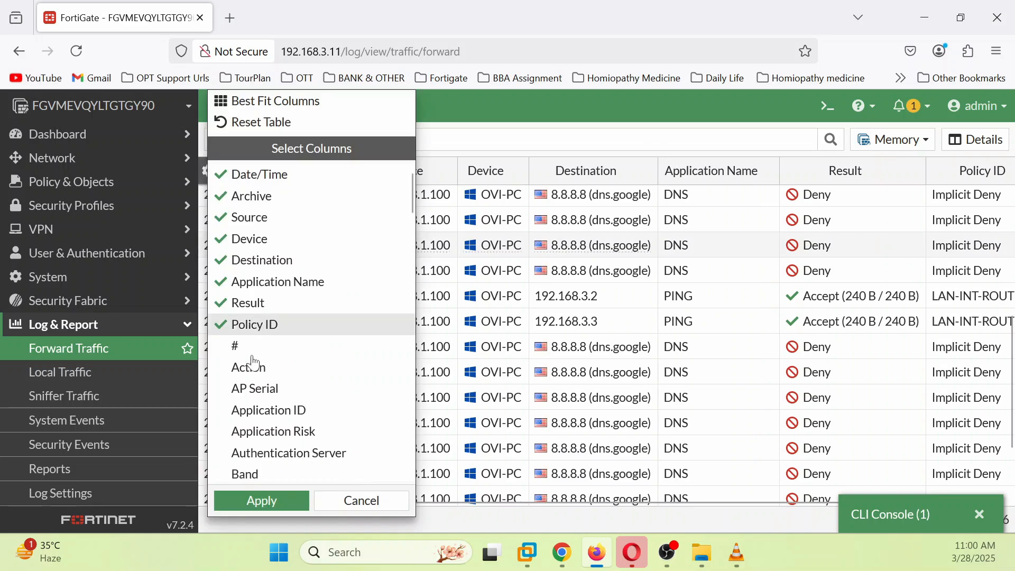
left_click(259, 368)
left_click(261, 500)
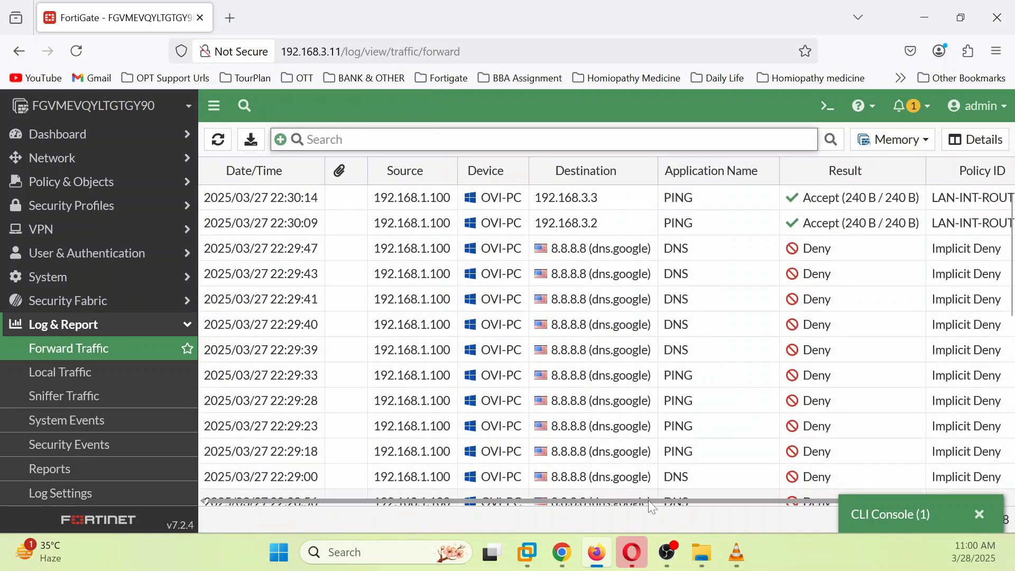
left_click_drag(648, 501, 946, 480)
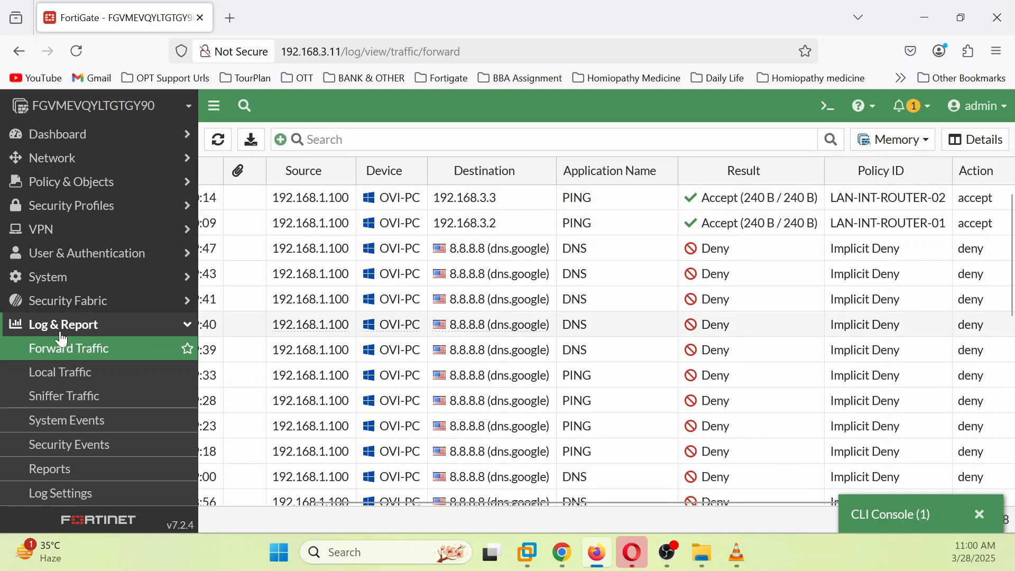
left_click(95, 182)
left_click(91, 205)
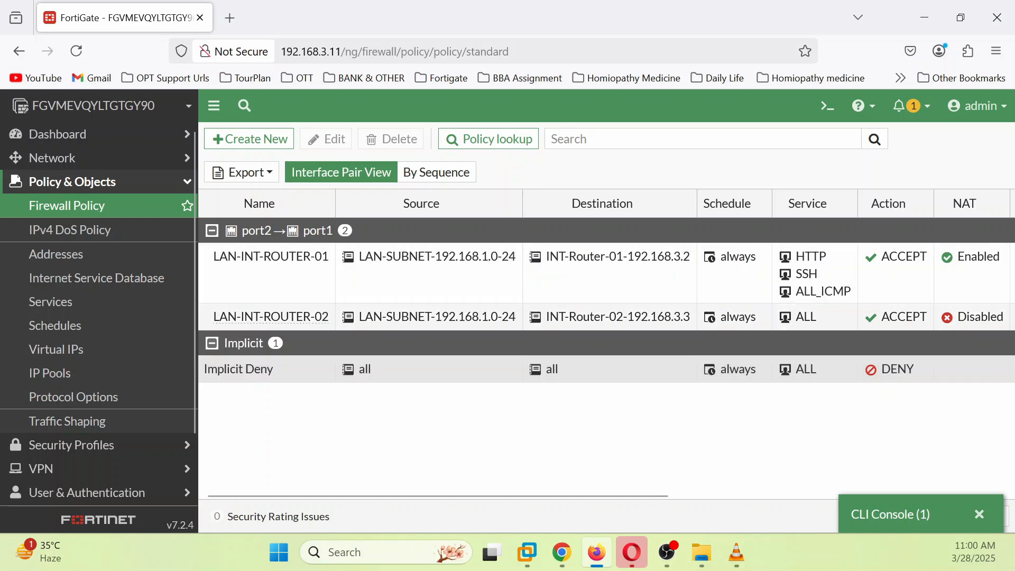
Step: Disable and save NAT on policy LAN-INT-ROUTER-01, then restore the CLI Console
left_click(1001, 256)
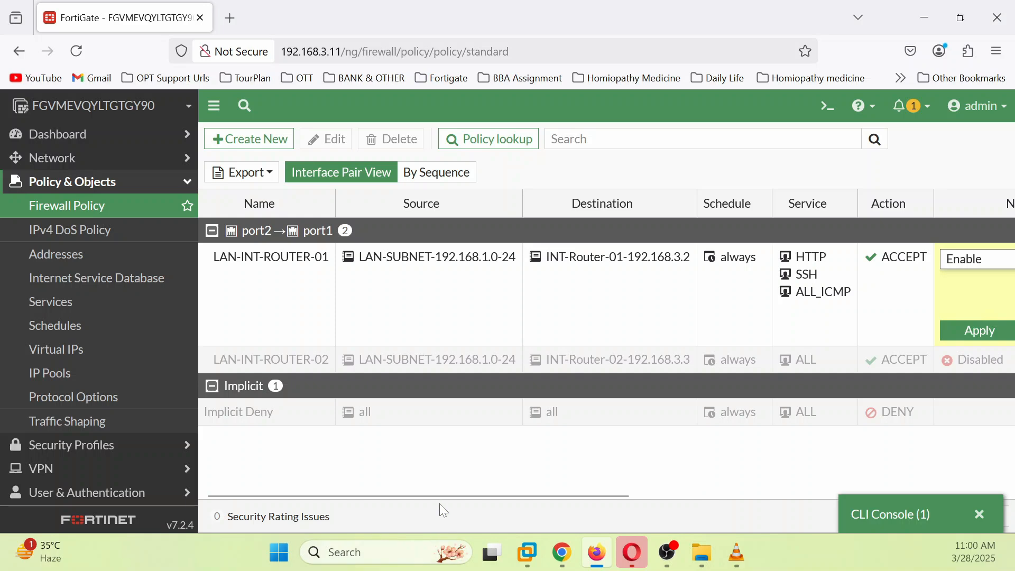
left_click_drag(445, 497, 557, 498)
left_click(932, 260)
left_click(809, 301)
left_click(814, 331)
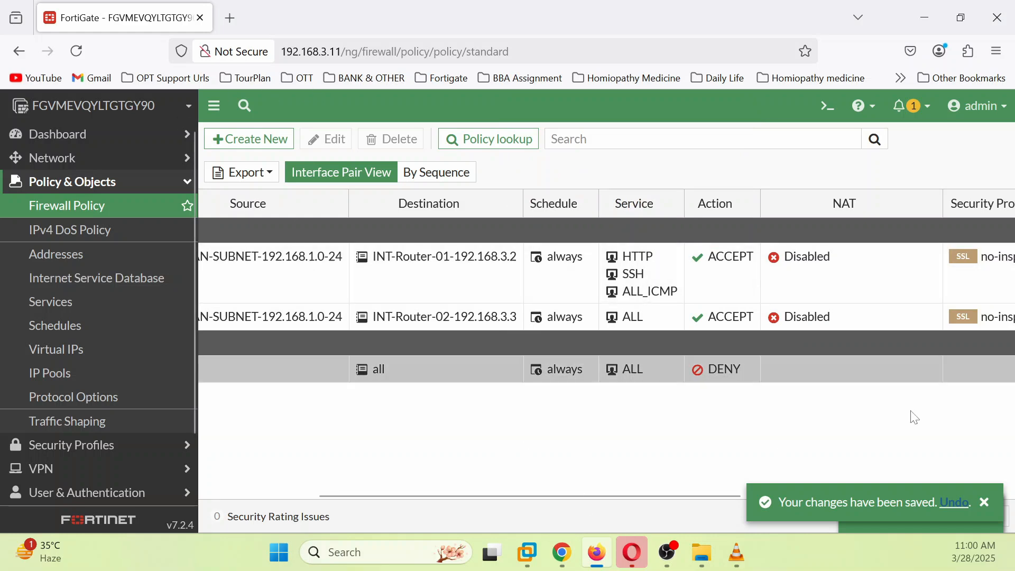
left_click(893, 512)
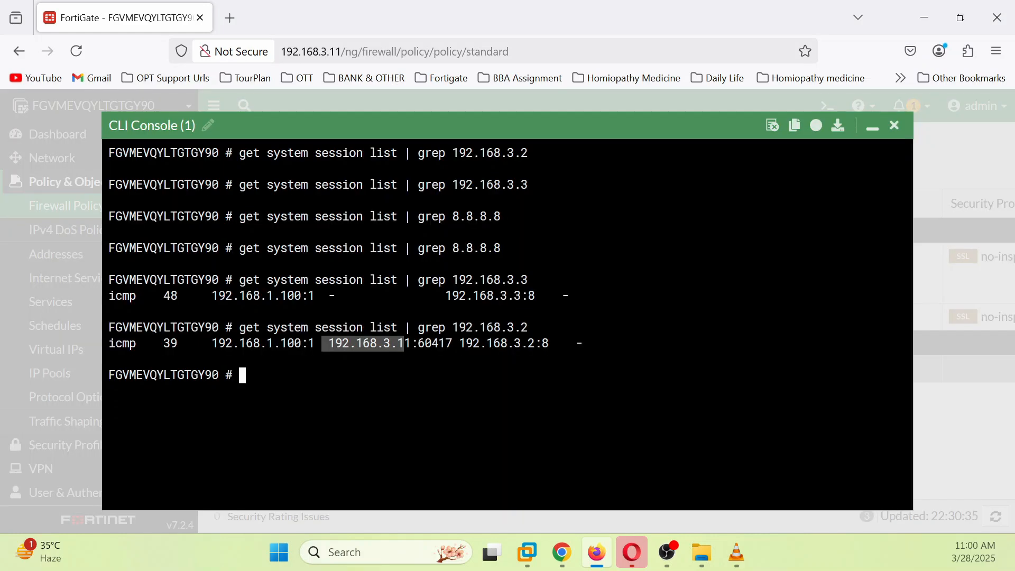
Step: Rerun the session-list lookups for 192.168.3.2, 192.168.3.3 and 8.8.8.8
key("Up")
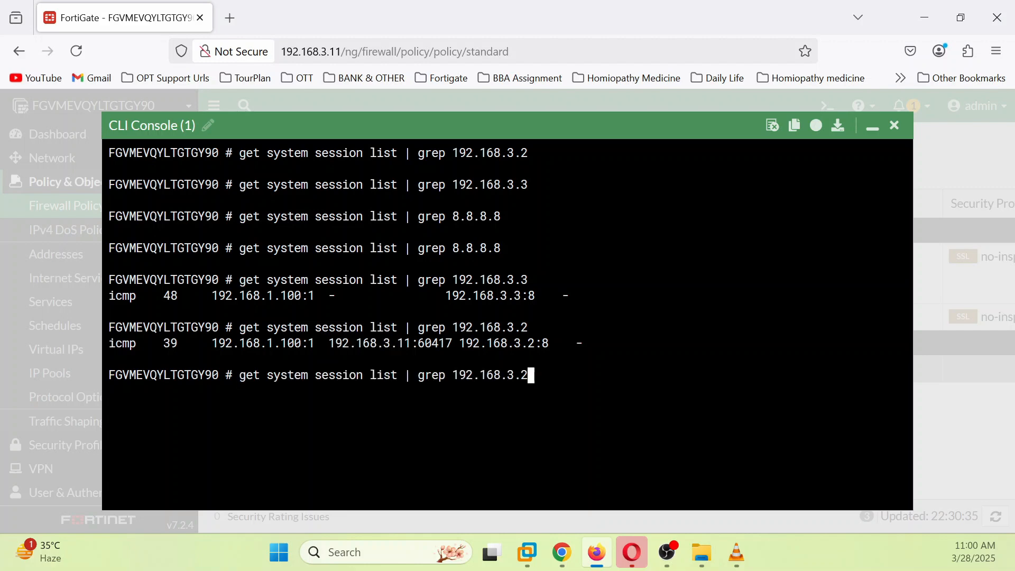
key("Return")
key("Up")
key("Return")
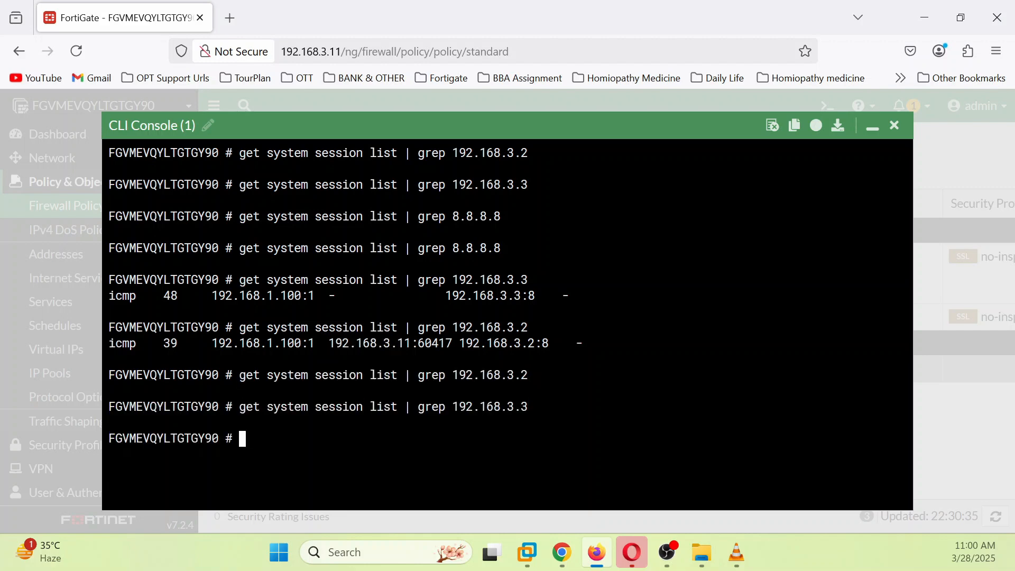
key("Up")
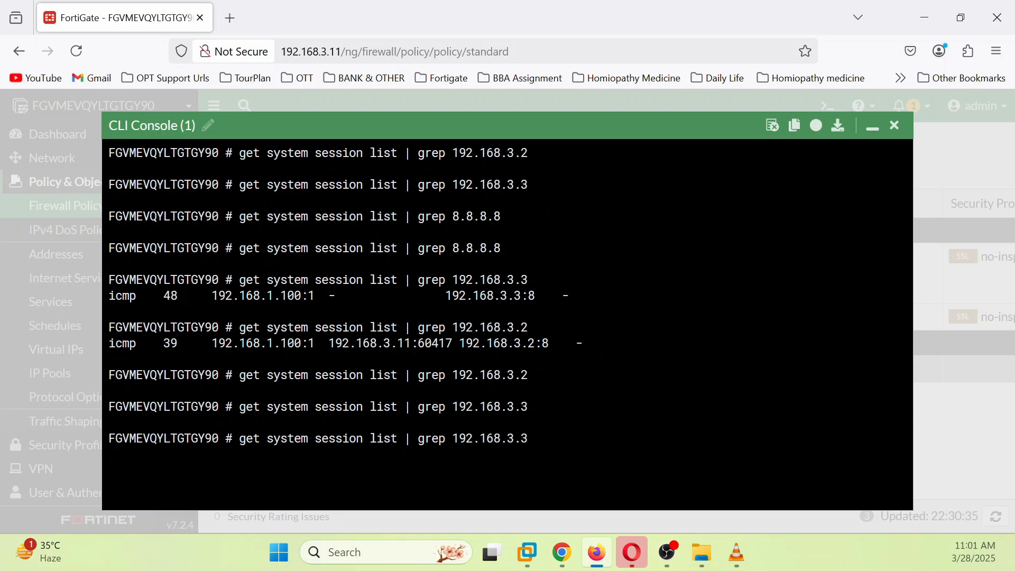
key("Down")
key("Up")
key("Up")
key("Up")
key("Up")
key("Return")
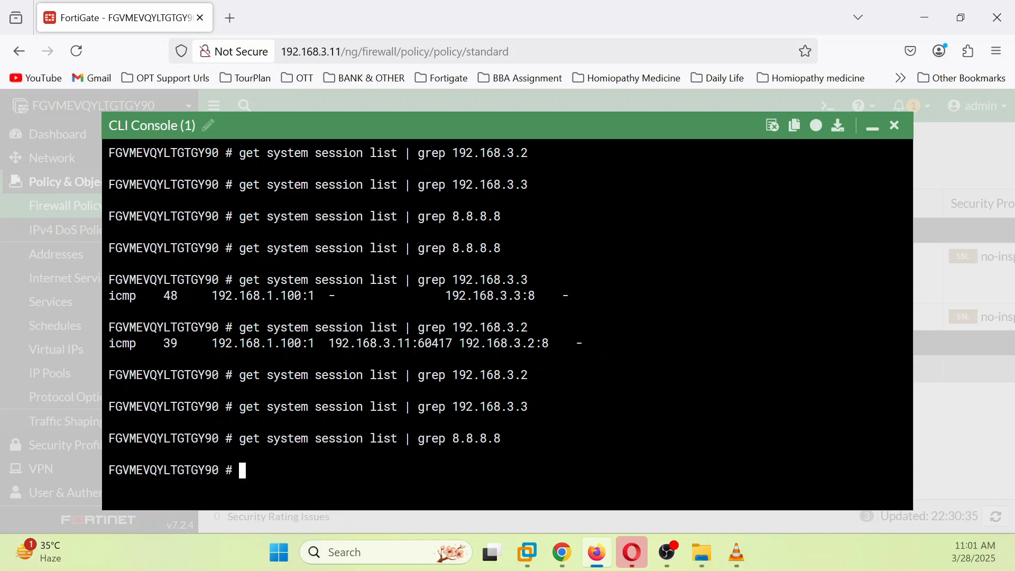
Step: Enter 'diagnose firewall iprope lookup' in the CLI using Tab completion
type("de")
key("BackSpace")
type("i")
key("Tab")
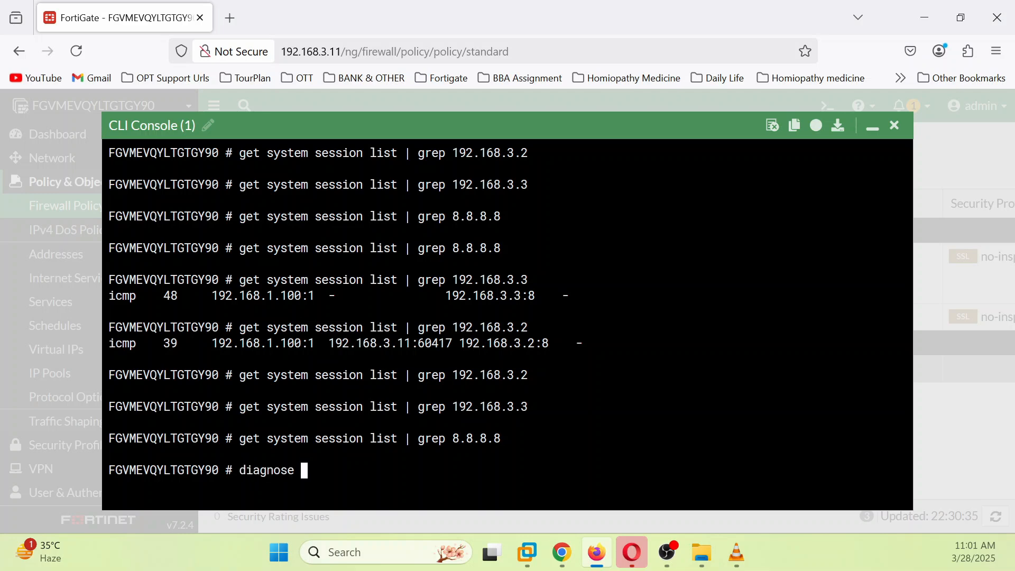
type("f")
key("Tab")
type("i")
key("Tab")
key("Tab")
key("Tab")
key("Tab")
key("Tab")
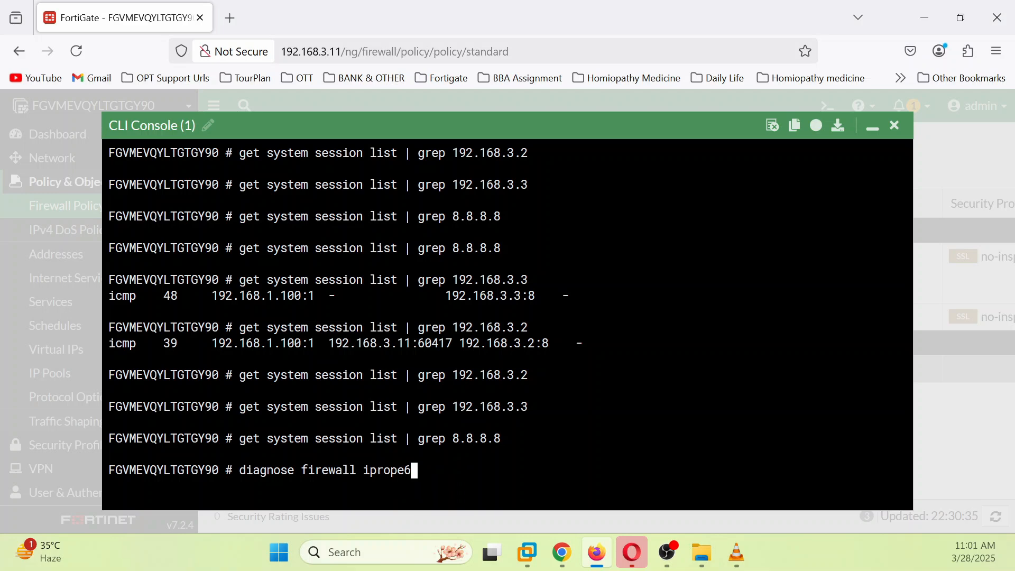
type("loo")
key("Tab")
Step: Complete the lookup with 192.168.1.100 111 8.8.8.8 53 6 port2 and run it
type("192.168.")
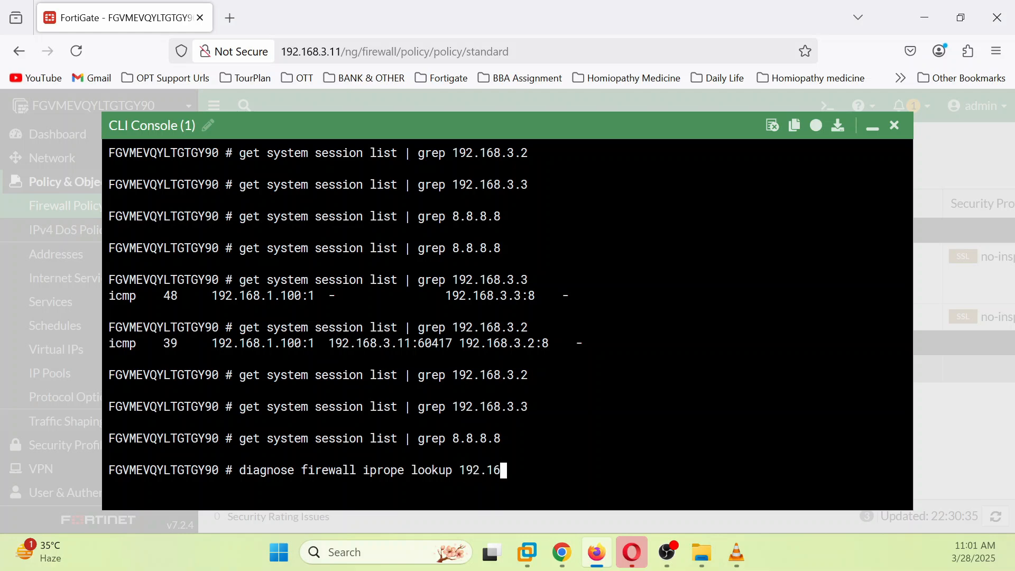
type(".")
key("super+shift+s")
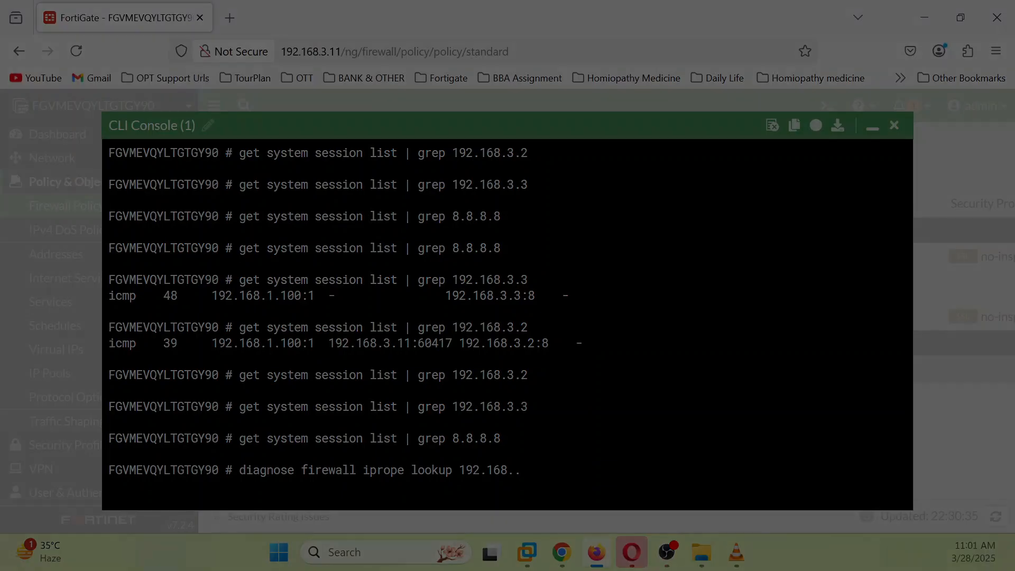
key("Escape")
key("BackSpace")
type("1.100")
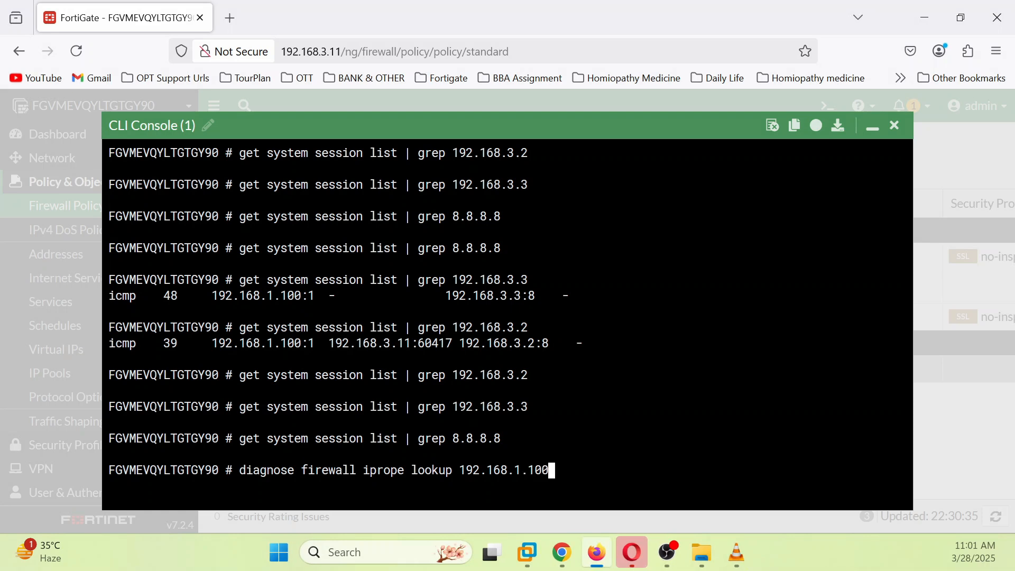
type(" 111 8.8.8.8 54")
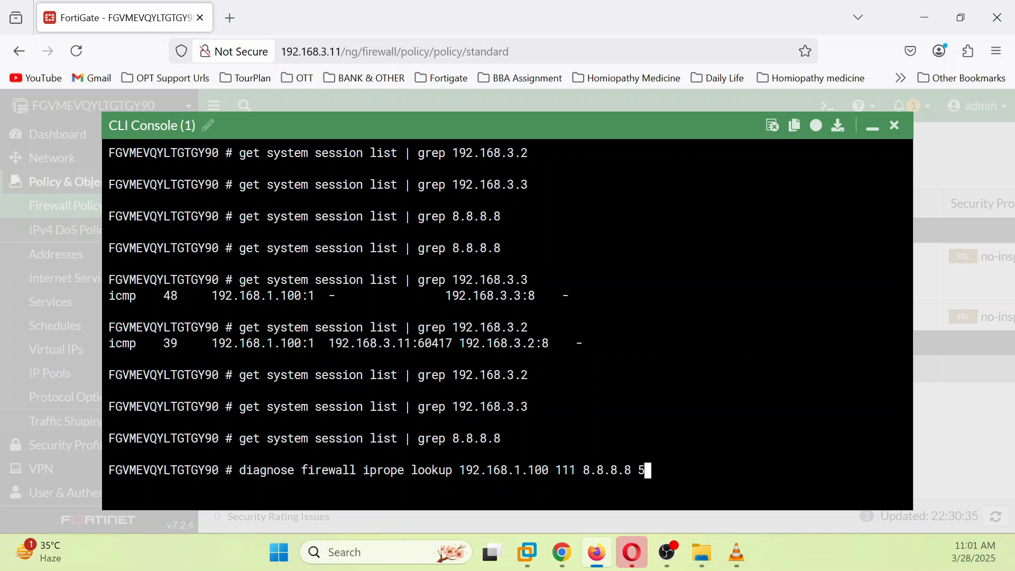
key("BackSpace")
type("3")
type(" 6")
type(" prot")
key("BackSpace")
key("BackSpace")
key("BackSpace")
type("ort2")
key("Return")
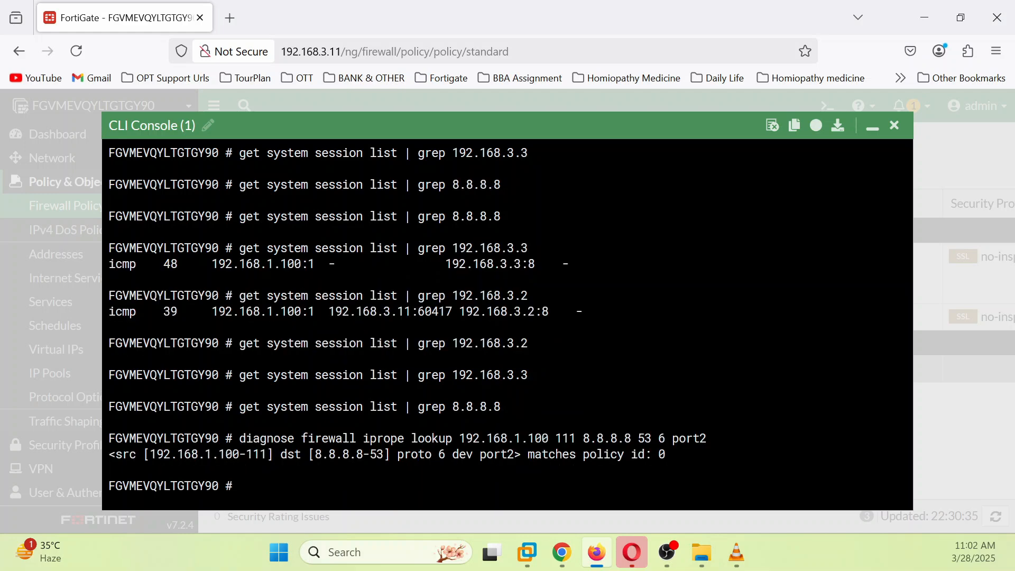
Step: Run the iprope lookup for TCP port 22 to 192.168.3.3, matching policy 2
key("Up")
key("Left")
key("Left")
key("Left")
key("Left")
key("Left")
key("Left")
key("Left")
key("Left")
key("Left")
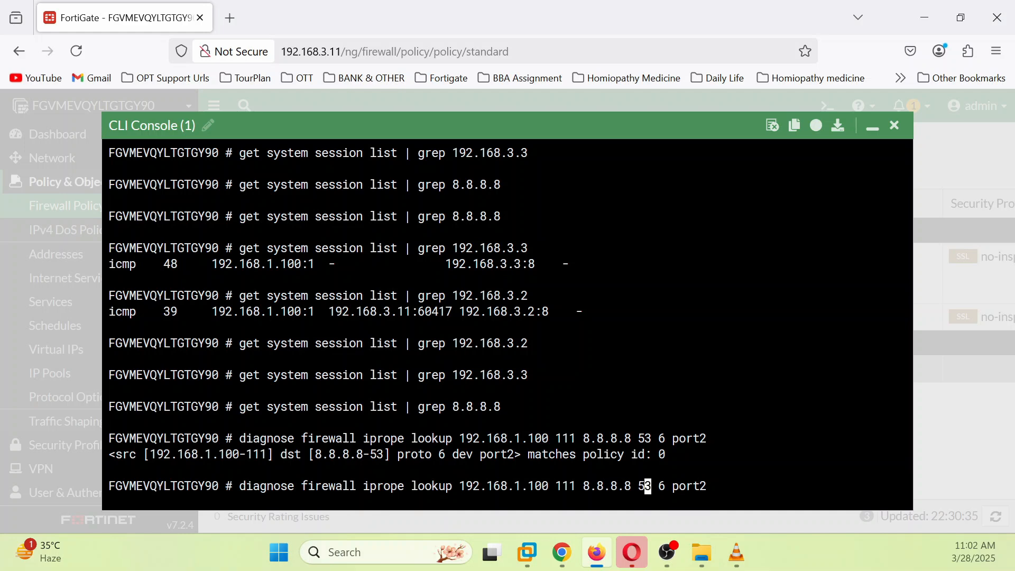
key("BackSpace")
key("BackSpace")
key("BackSpace")
key("BackSpace")
key("BackSpace")
key("BackSpace")
key("BackSpace")
key("BackSpace")
key("BackSpace")
key("BackSpace")
type("192")
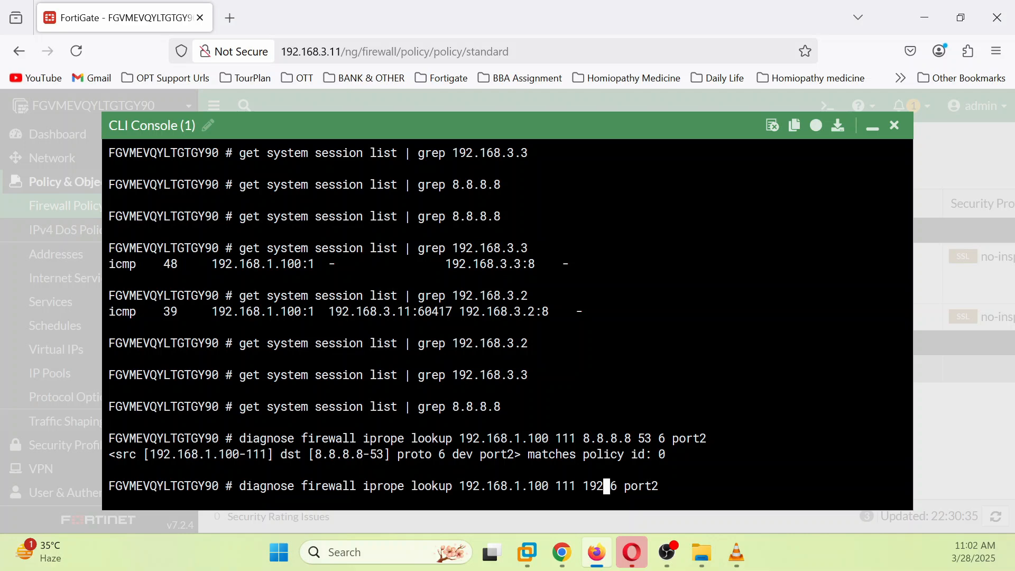
type(".168")
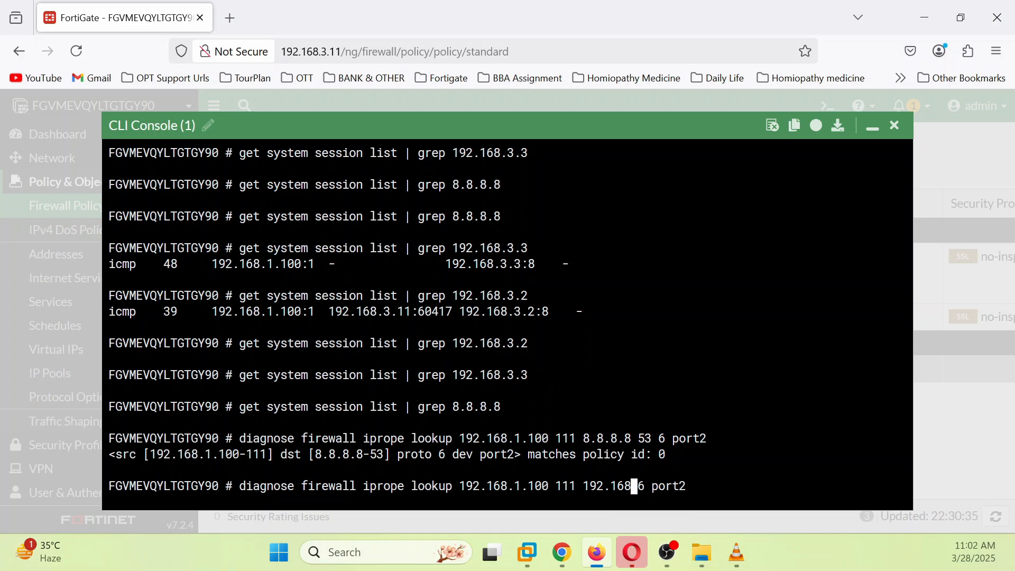
type("3.3")
key("BackSpace")
key("BackSpace")
key("BackSpace")
type(".3.3")
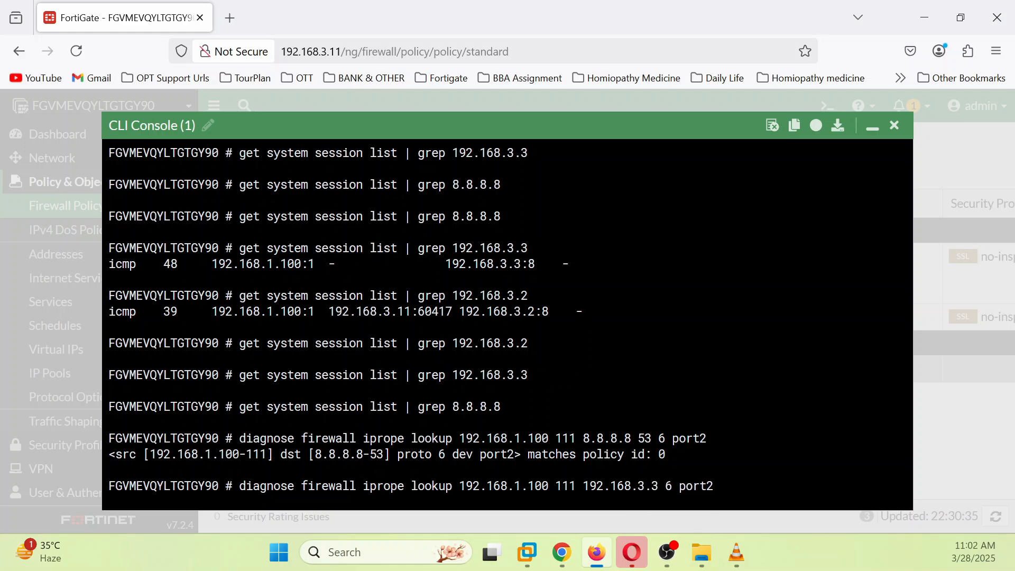
key("Return")
key("Up")
key("Left")
key("Left")
key("Left")
key("Left")
key("Left")
key("Left")
key("Left")
key("Left")
key("Left")
key("Right")
type("22")
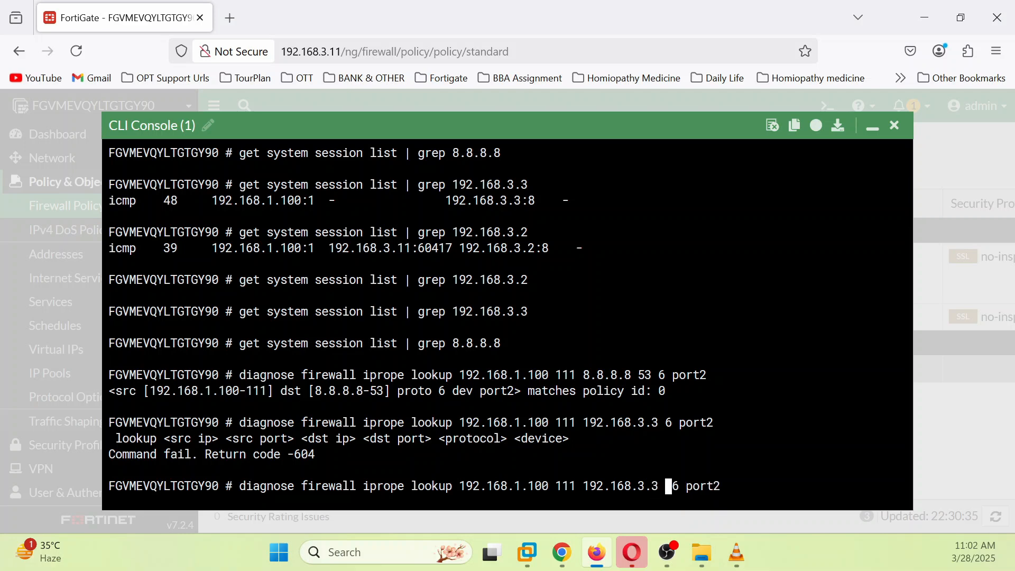
key("Return")
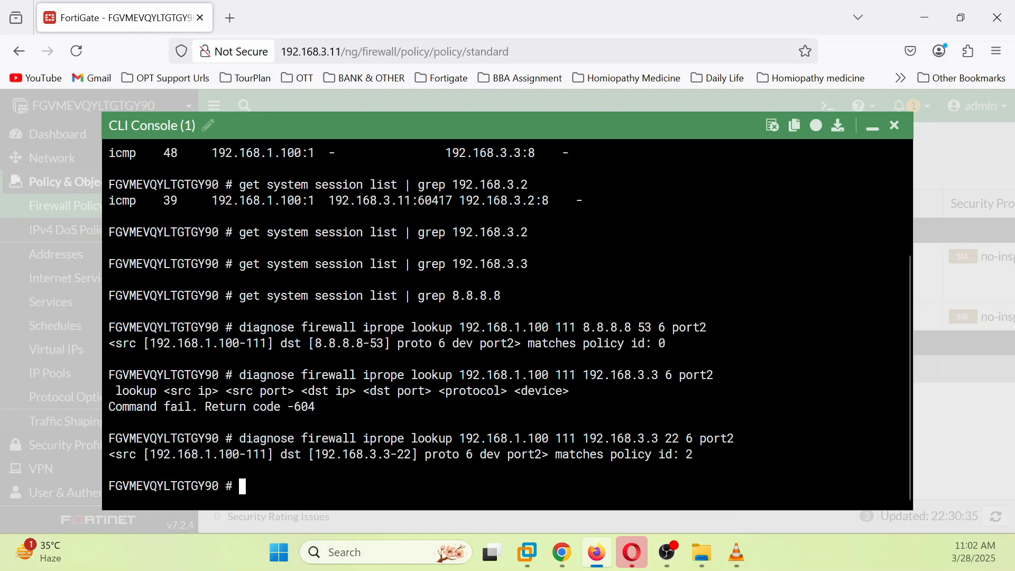
Step: Rerun the port 22 lookup toward 192.168.3.2, which matches policy 1
type("~")
key("Up")
key("Left")
key("Left")
key("Left")
key("Left")
key("Left")
key("Left")
key("Left")
key("Left")
key("Left")
key("Left")
key("Left")
key("BackSpace")
type("2")
key("Return")
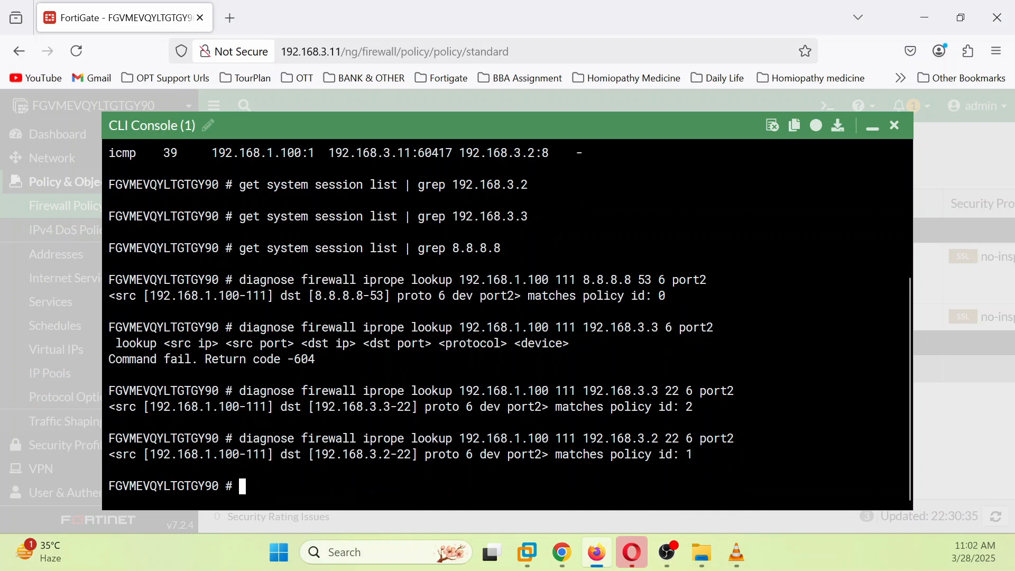
type("sh file-filter")
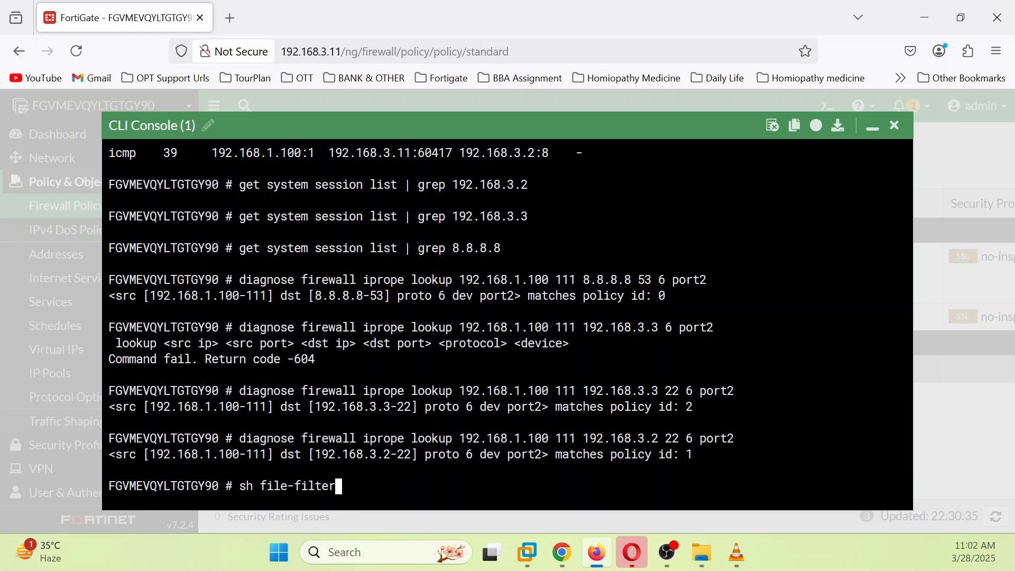
Step: Show policy 1's configuration: HTTP, SSH and ALL_ICMP to 192.168.3.2
key("Tab")
type("policy")
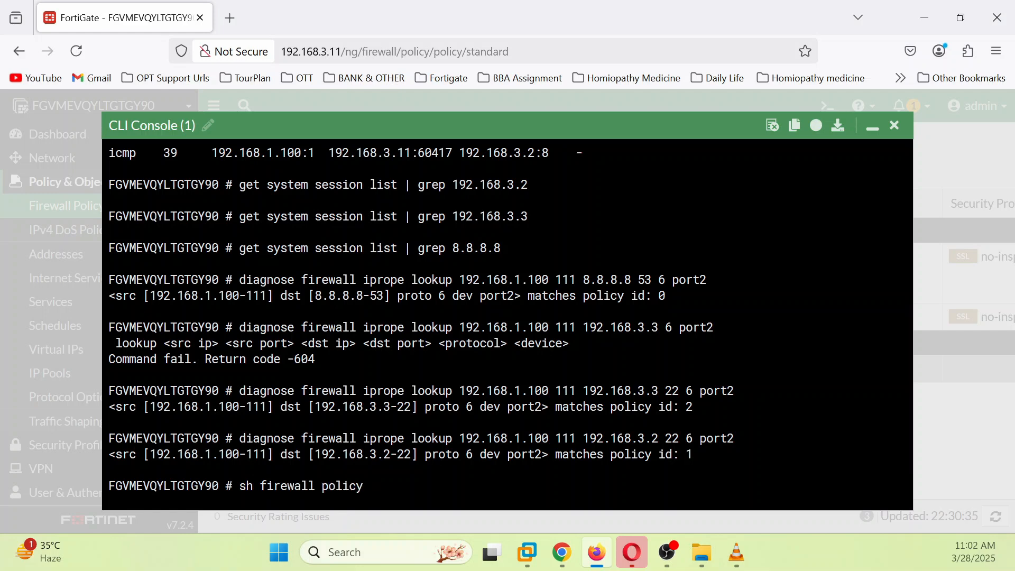
type(" 1")
key("Return")
Step: Show policy 2's configuration, allowing ALL to 192.168.3.3, and scroll through the output
key("Up")
key("BackSpace")
type("2")
key("Return")
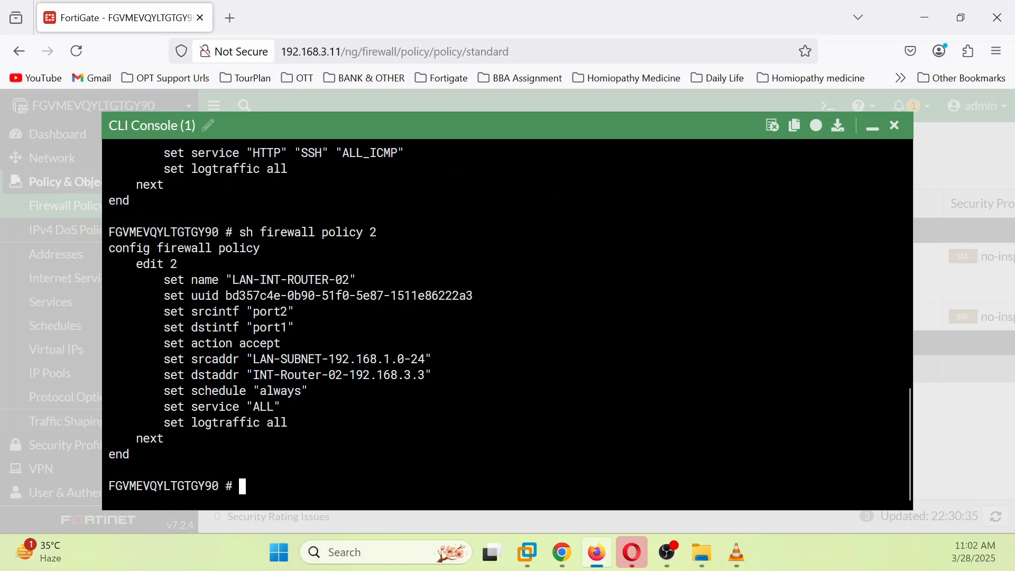
scroll(508, 323, "up", 5)
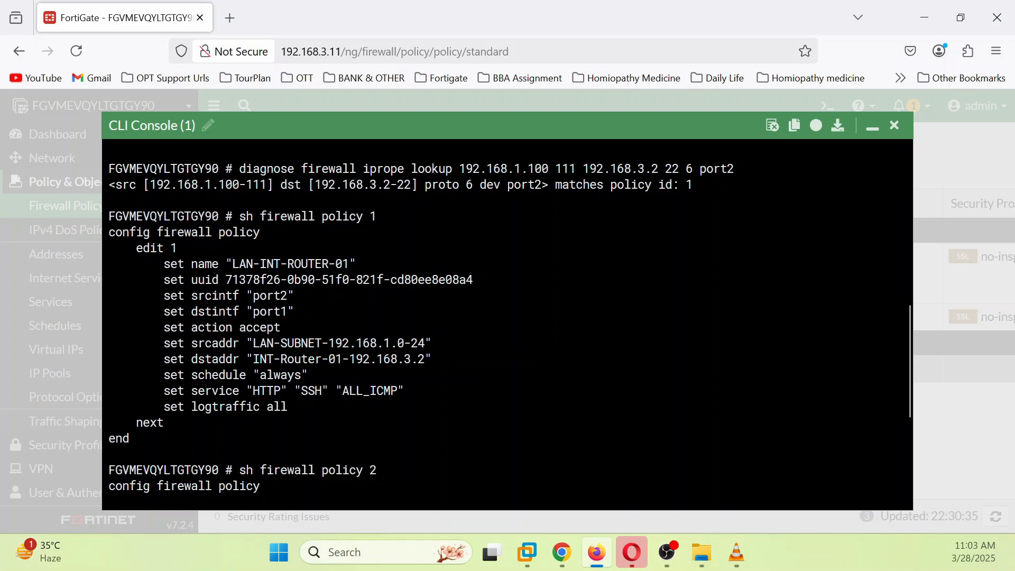
scroll(508, 323, "down", 3)
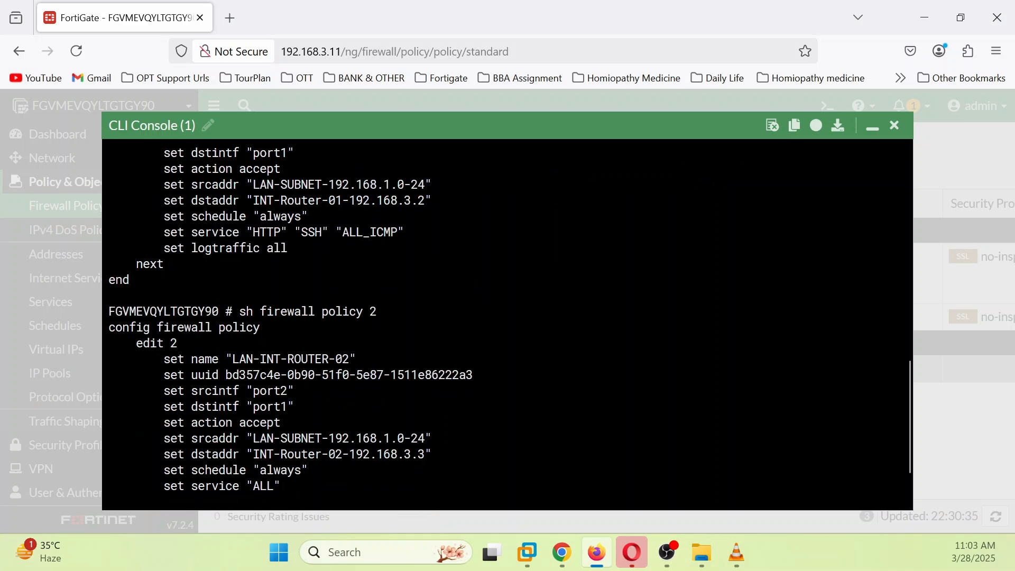
scroll(508, 322, "down", 2)
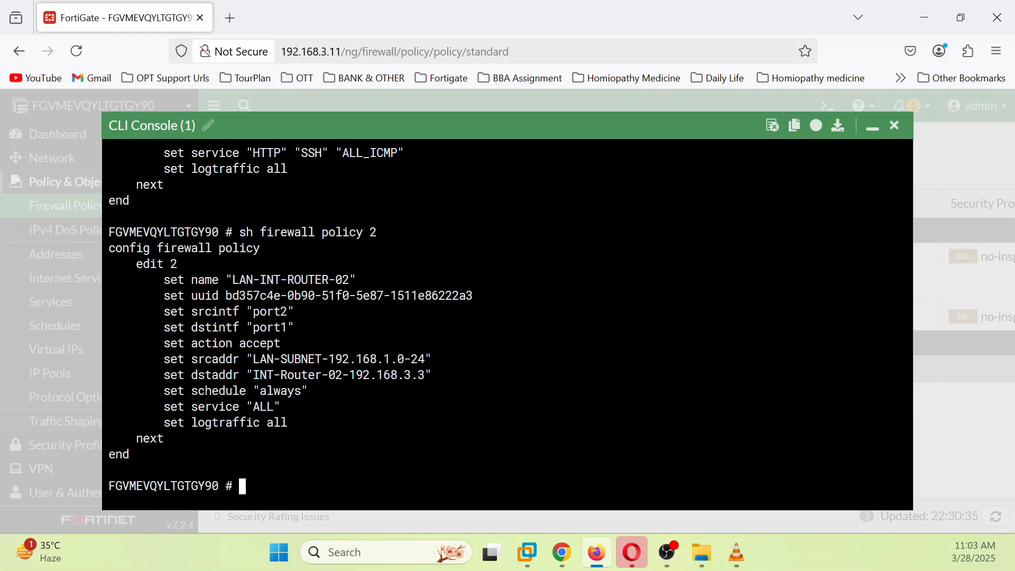
scroll(508, 323, "up", 2)
scroll(508, 323, "down", 2)
Step: In the Win7 console, rerun the ping to 8.8.8.8
mouse_move(562, 566)
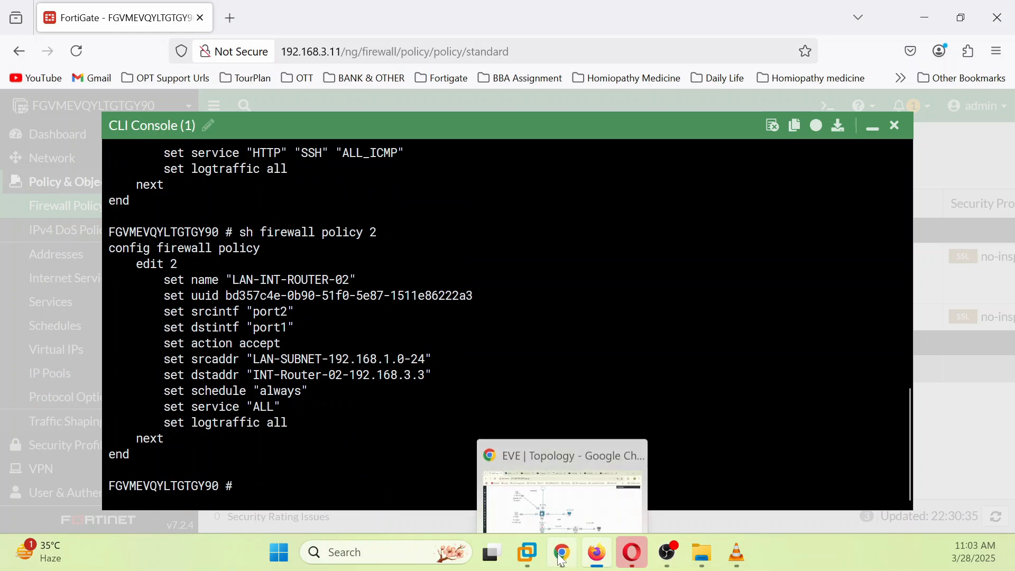
left_click(585, 499)
left_click(167, 8)
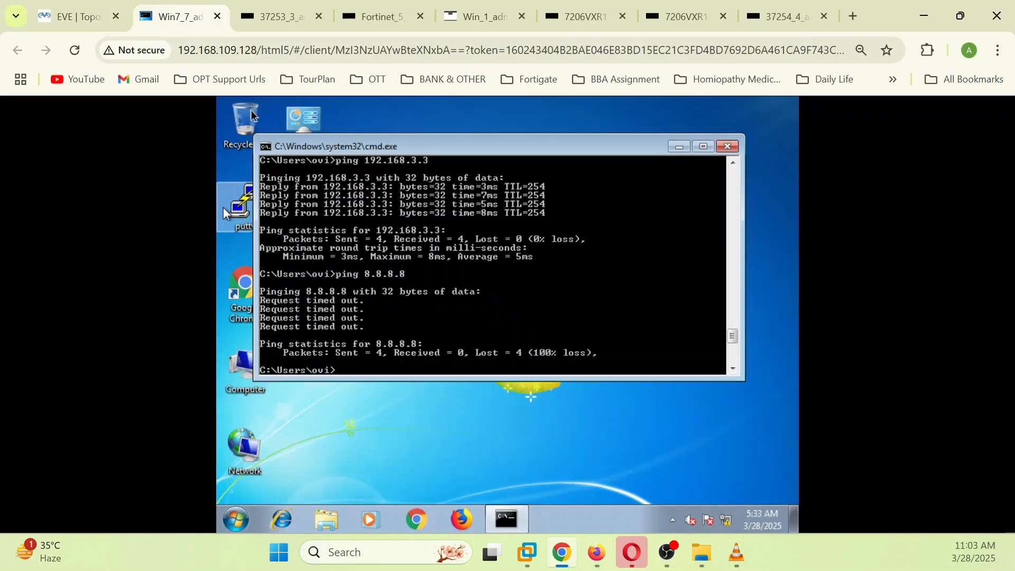
scroll(582, 291, "up", 2)
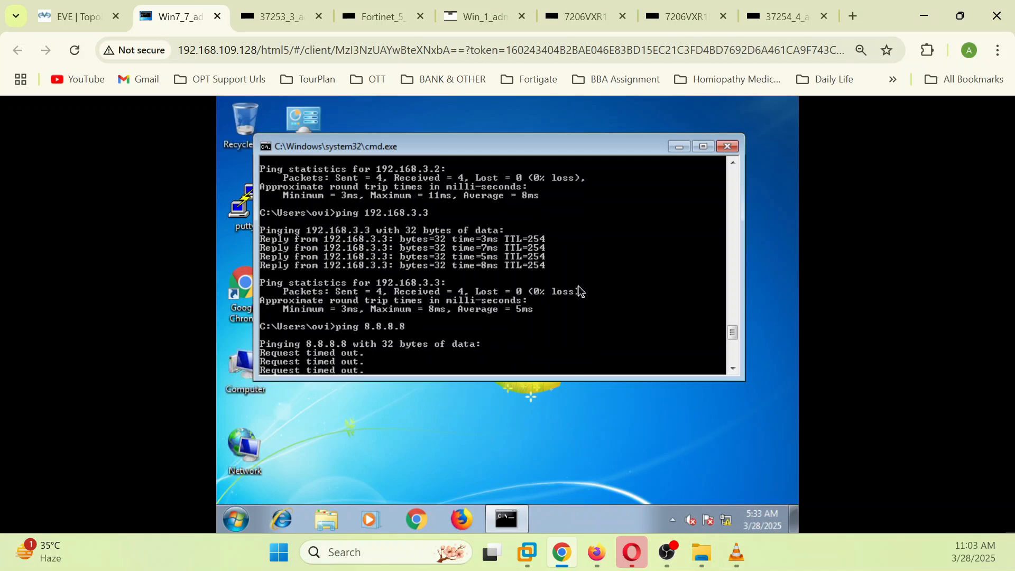
scroll(497, 267, "up", 2)
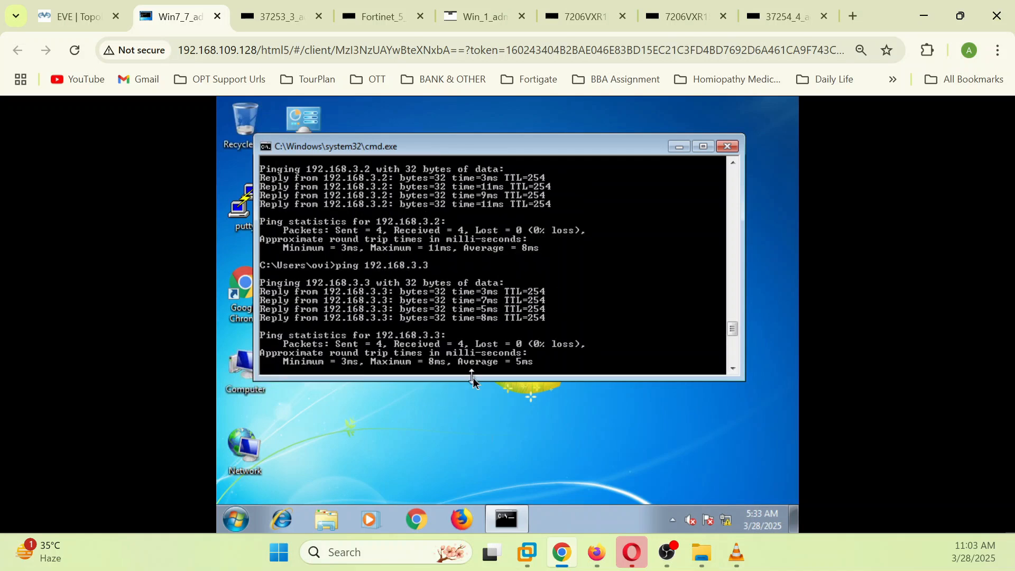
scroll(550, 311, "down", 8)
key("Up")
key("Up")
key("Down")
key("Return")
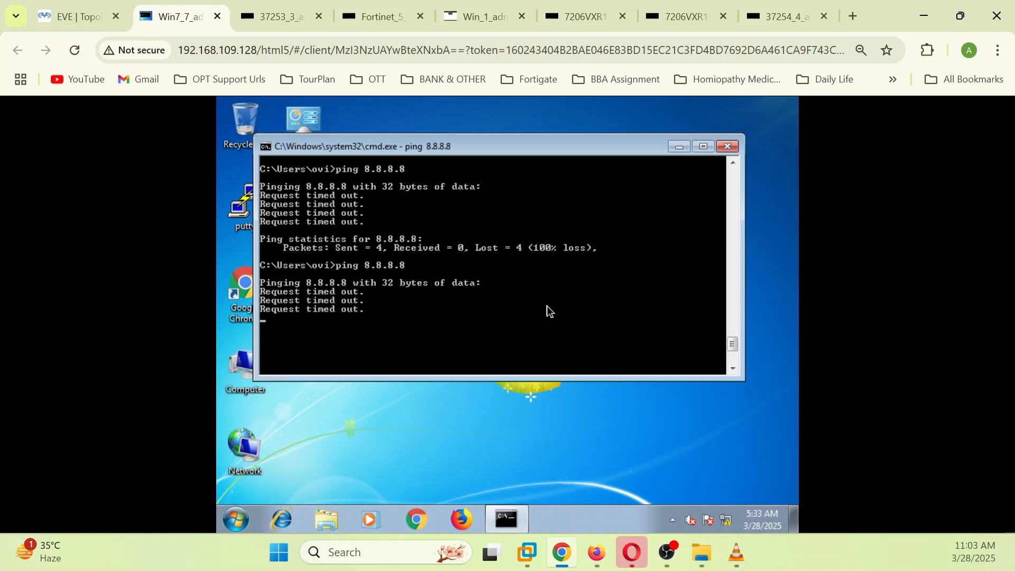
Step: Ping 192.168.3.3 with -n 2; both replies arrive at 6 ms average
key("Up")
key("BackSpace")
key("BackSpace")
key("BackSpace")
key("BackSpace")
key("BackSpace")
key("BackSpace")
key("BackSpace")
type("192.168.3.3")
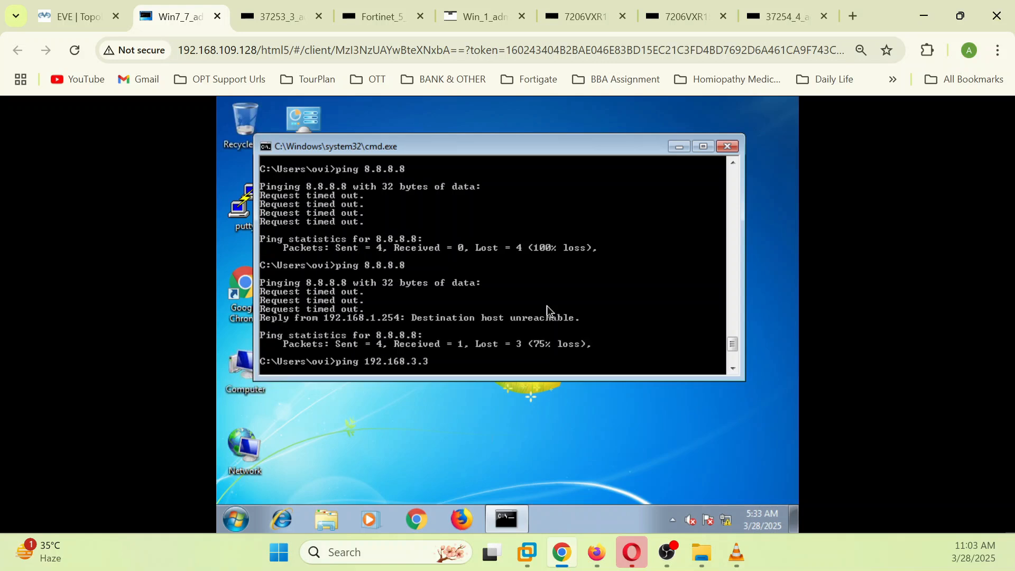
key("Left")
key("Left")
key("Left")
key("Left")
key("Left")
key("Left")
key("Left")
key("Left")
key("Left")
type("-n 2")
key("Return")
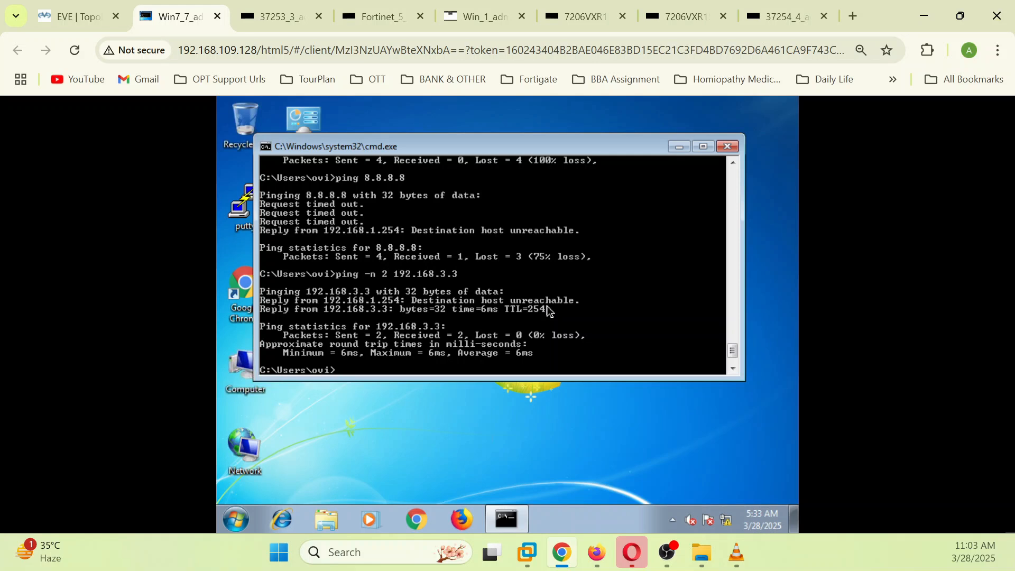
Step: Run the two-packet ping to 192.168.3.2, which times out with 100% loss
key("Up")
key("BackSpace")
type("2 192.168.3.2")
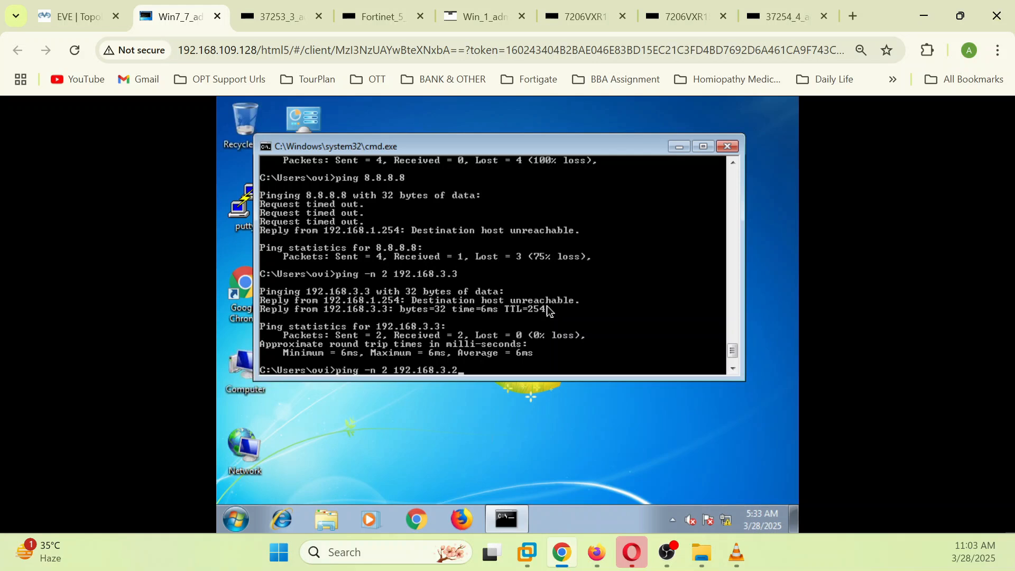
key("Return")
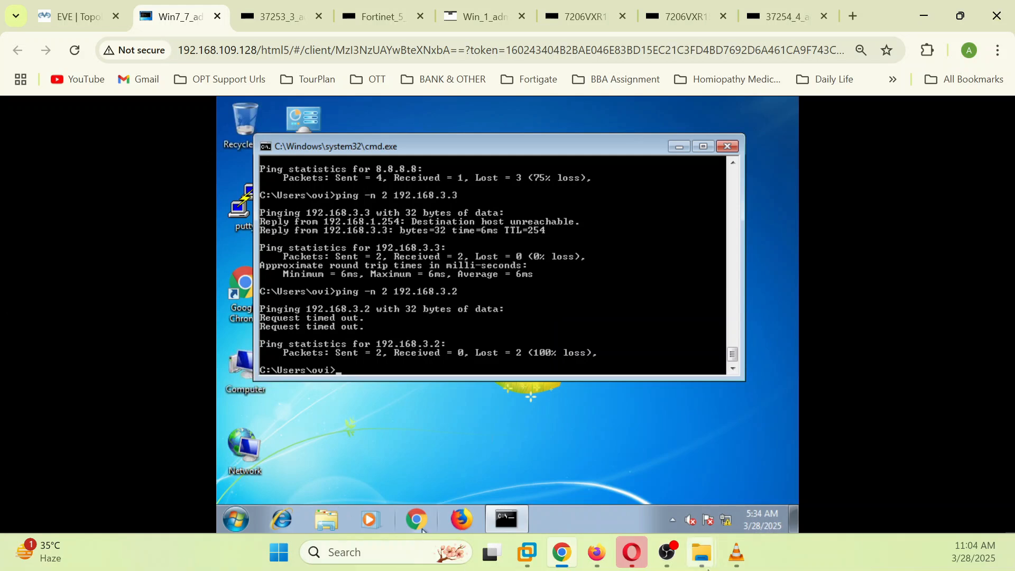
Step: Run diagnose sniffer packet all "host 192.168.1.100 and 192.168.3.2", which fails for 'all'
left_click(596, 553)
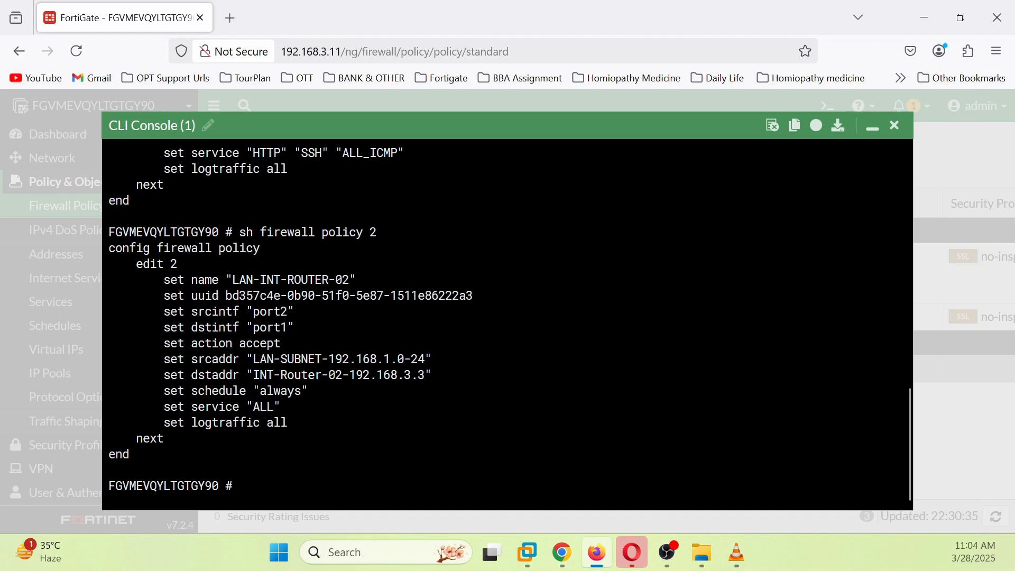
scroll(507, 317, "up", 10)
scroll(507, 317, "down", 4)
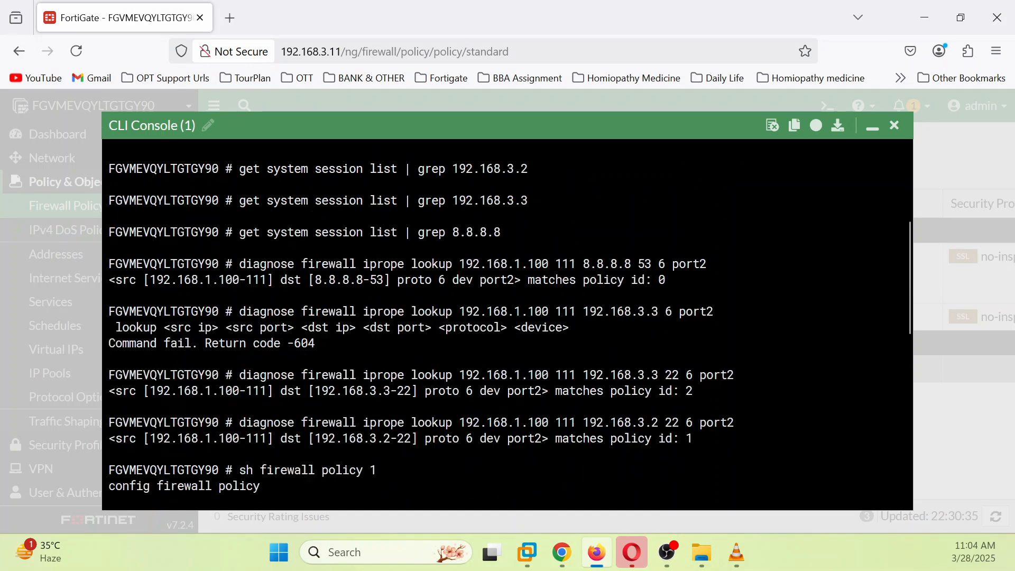
scroll(507, 318, "up", 4)
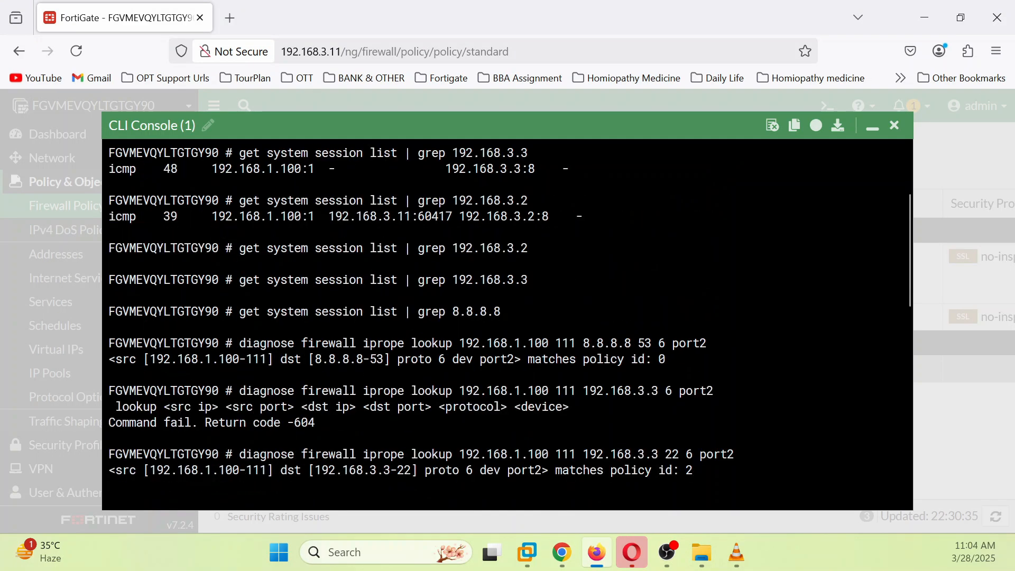
scroll(508, 317, "down", 10)
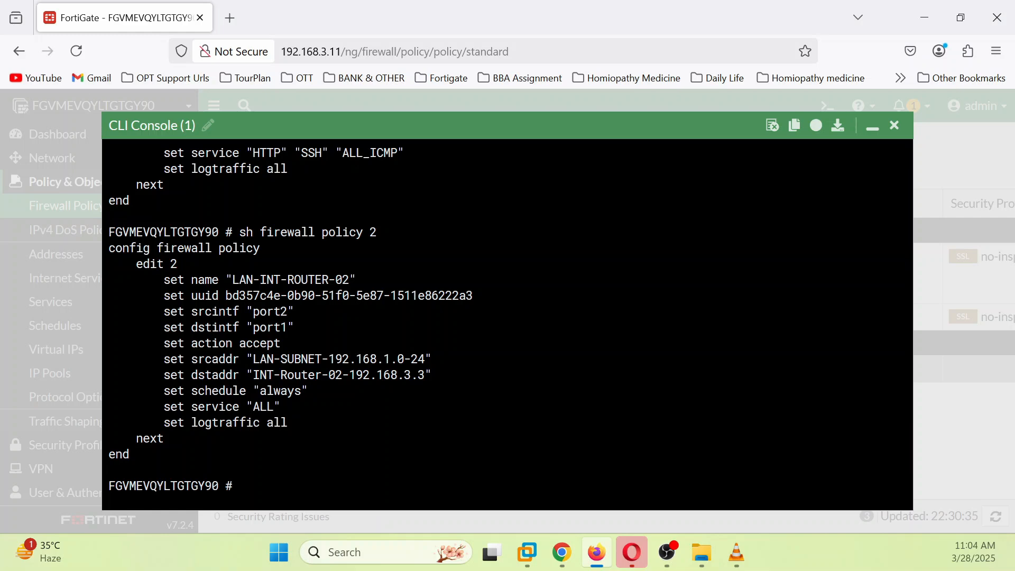
type("d")
key("Tab")
type("sn")
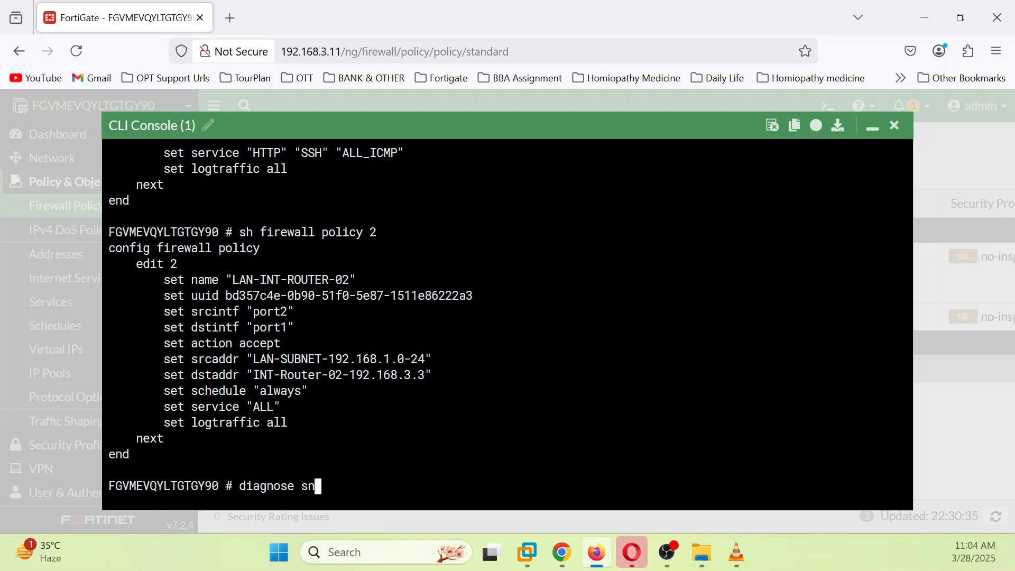
key("Tab")
type("packet k")
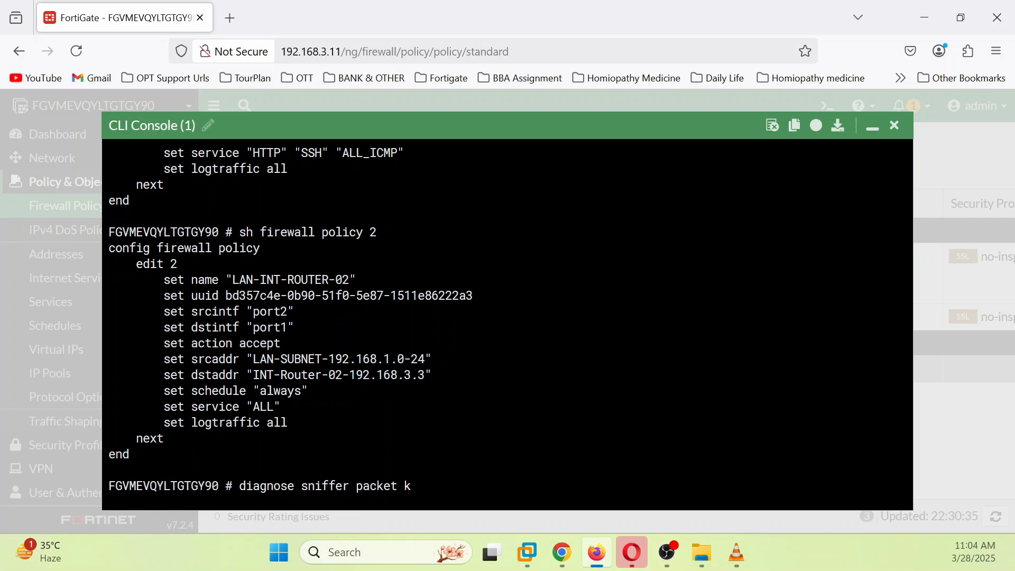
key("BackSpace")
type("all \"host 192.168.1.100")
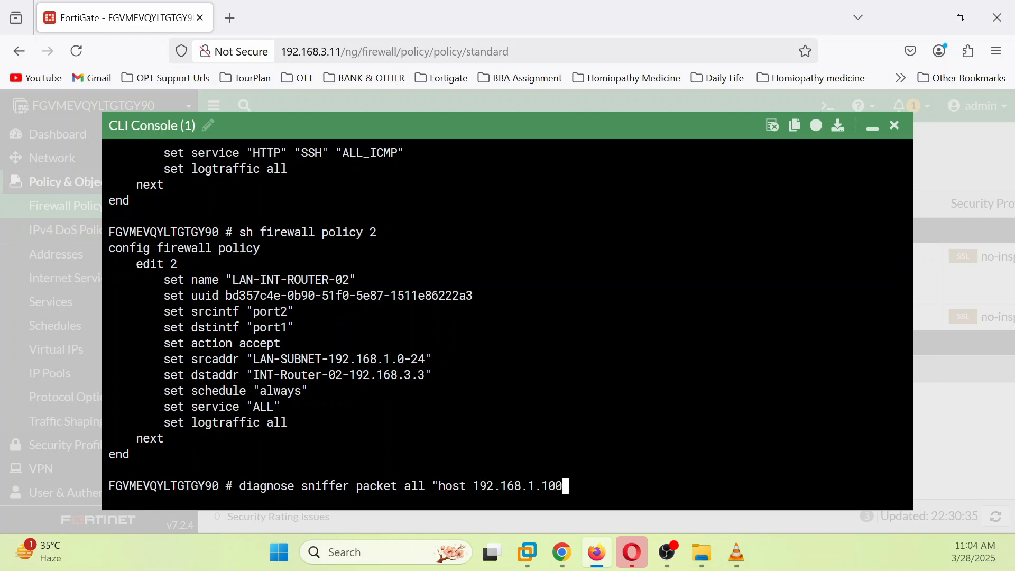
type(" abd")
key("BackSpace")
key("BackSpace")
key("BackSpace")
type("nd")
type("192.168.3.2")
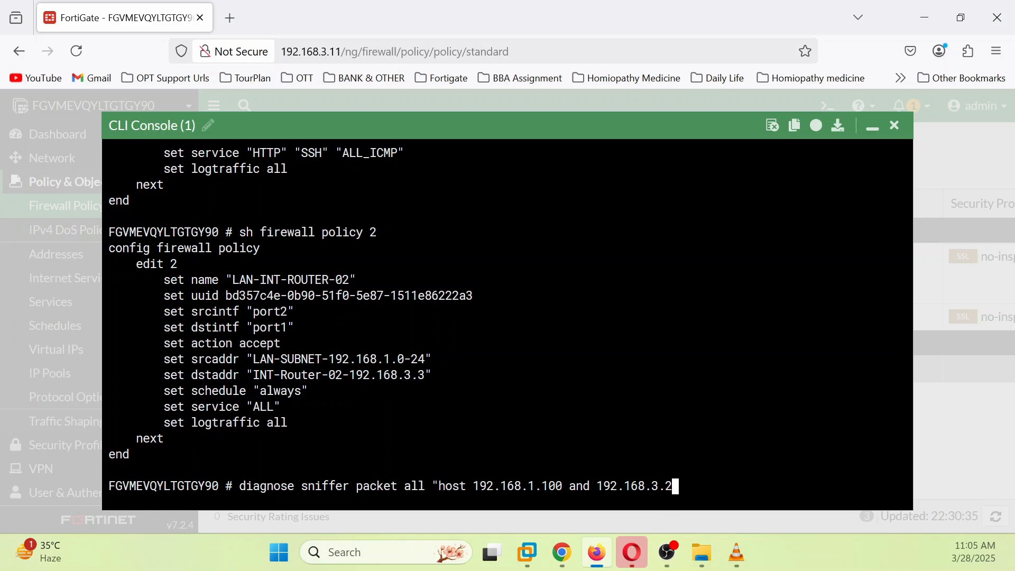
type("\"")
key("Return")
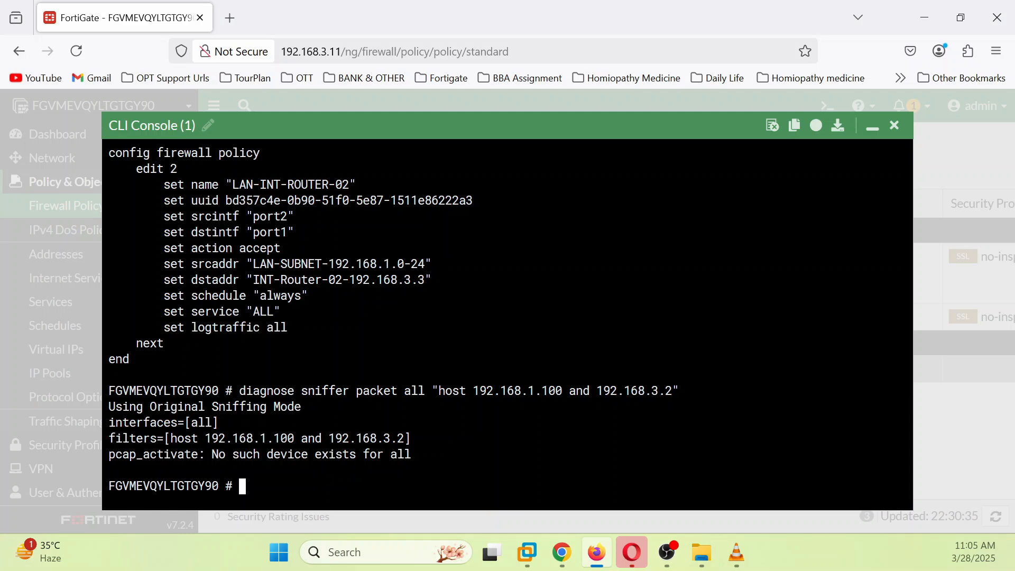
Step: Rerun the same sniffer with interface any instead of all
key("Up")
key("Left")
key("Left")
key("Left")
key("Left")
key("Left")
key("Left")
key("Left")
key("Left")
key("Left")
key("Left")
key("Left")
key("Left")
key("Left")
key("Left")
key("Left")
key("Left")
key("Left")
key("Left")
key("Left")
key("Left")
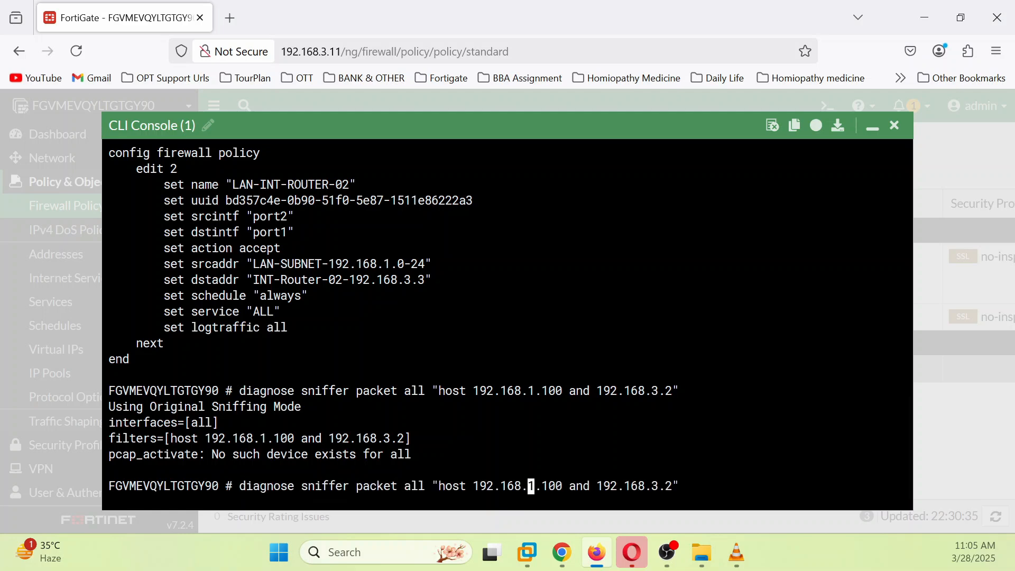
key("BackSpace")
key("BackSpace")
key("BackSpace")
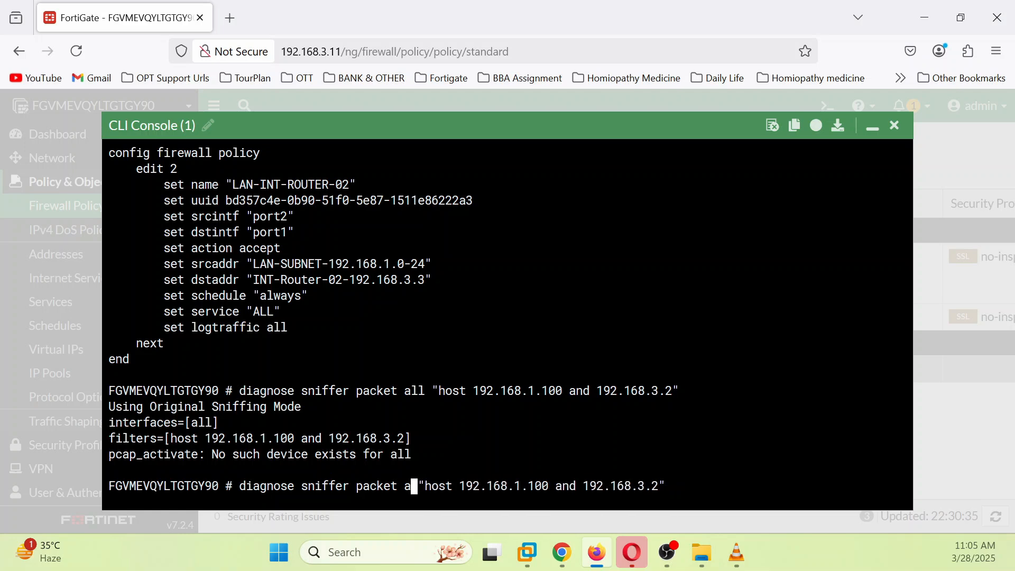
type("any")
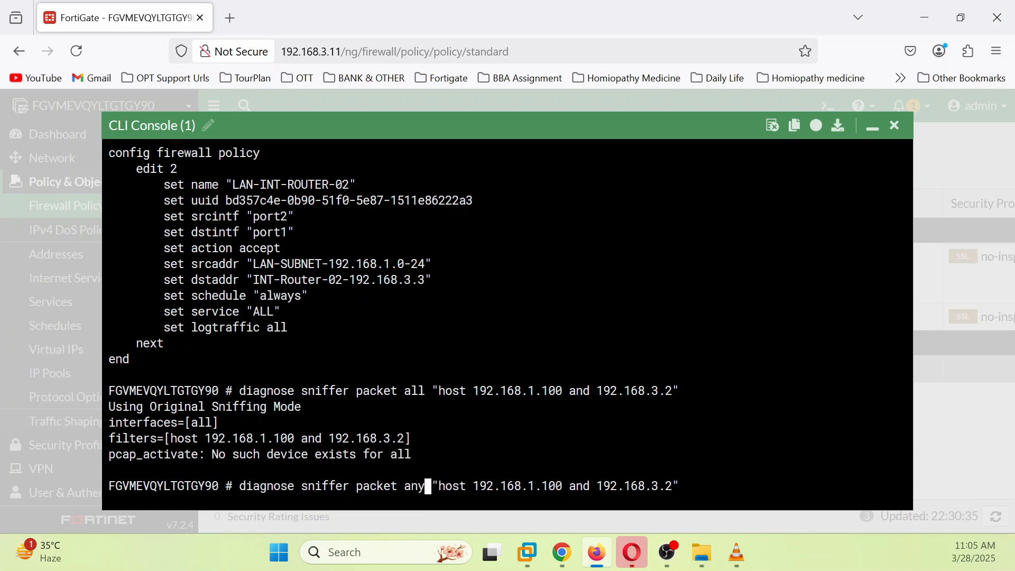
key("Return")
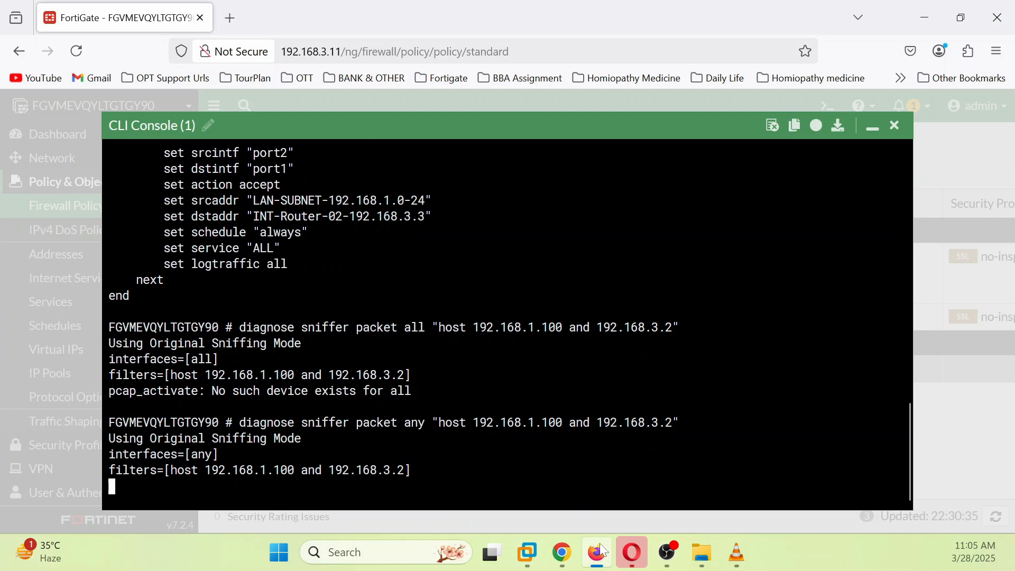
Step: Repeat the Win7 ping to 192.168.3.2 and select the four captured echo requests
left_click(561, 562)
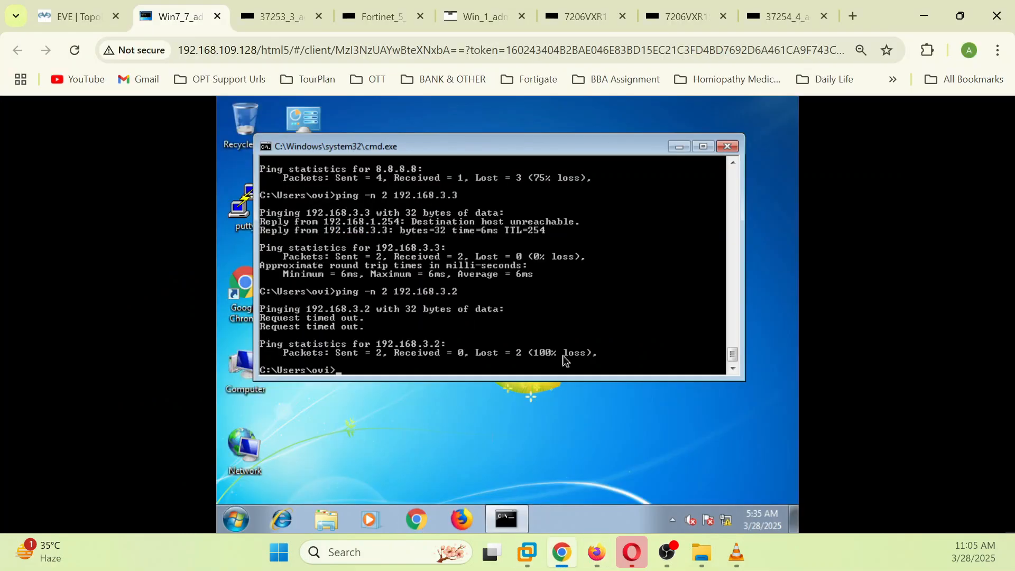
key("Up")
key("Return")
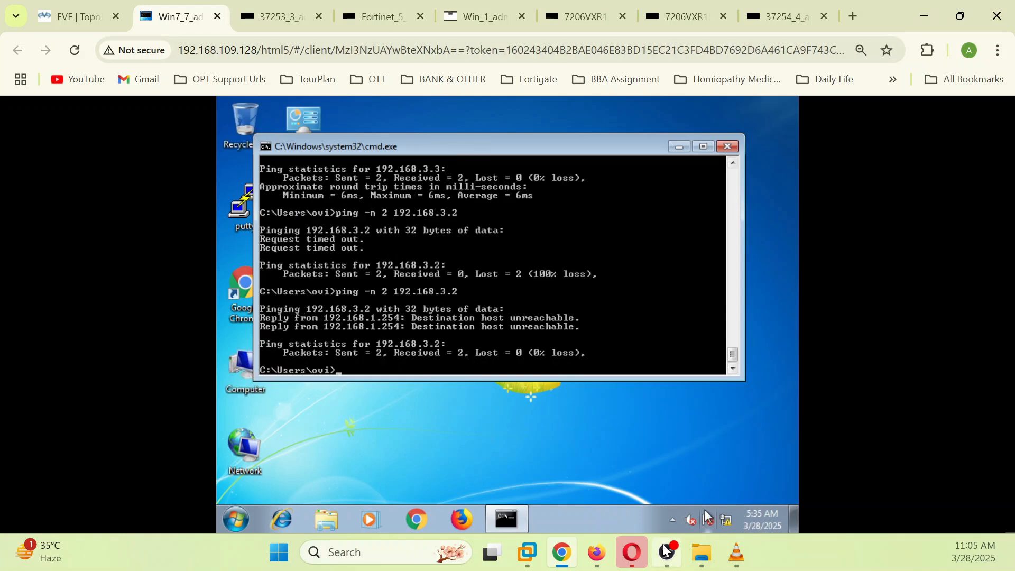
mouse_move(626, 564)
left_click(597, 554)
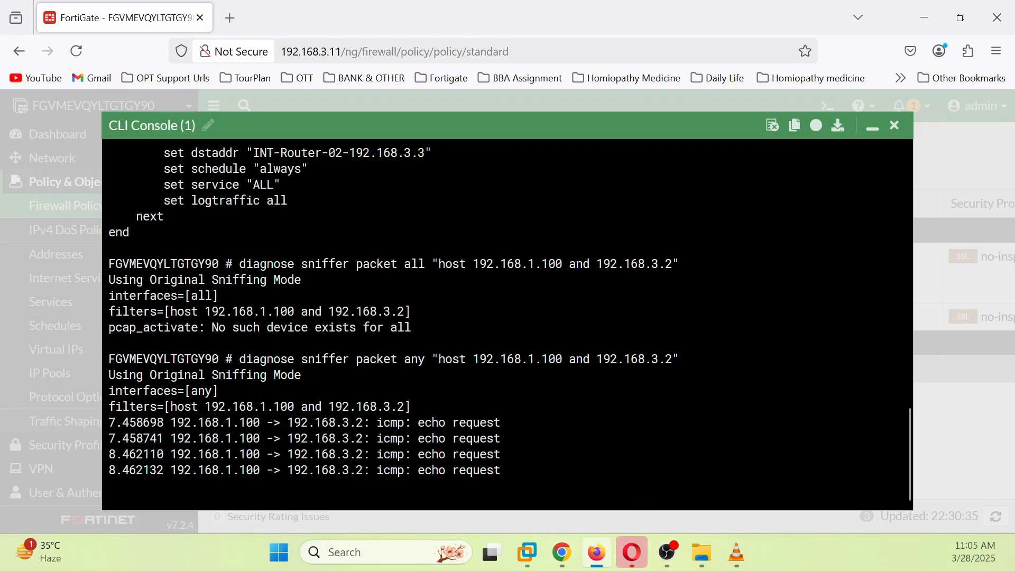
left_click_drag(122, 422, 514, 470)
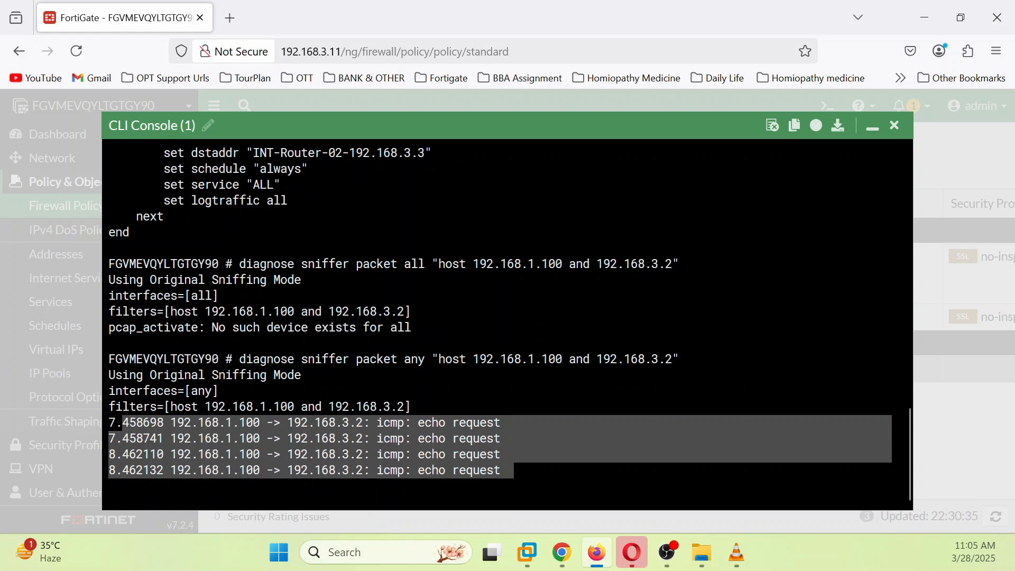
left_click_drag(109, 422, 527, 470)
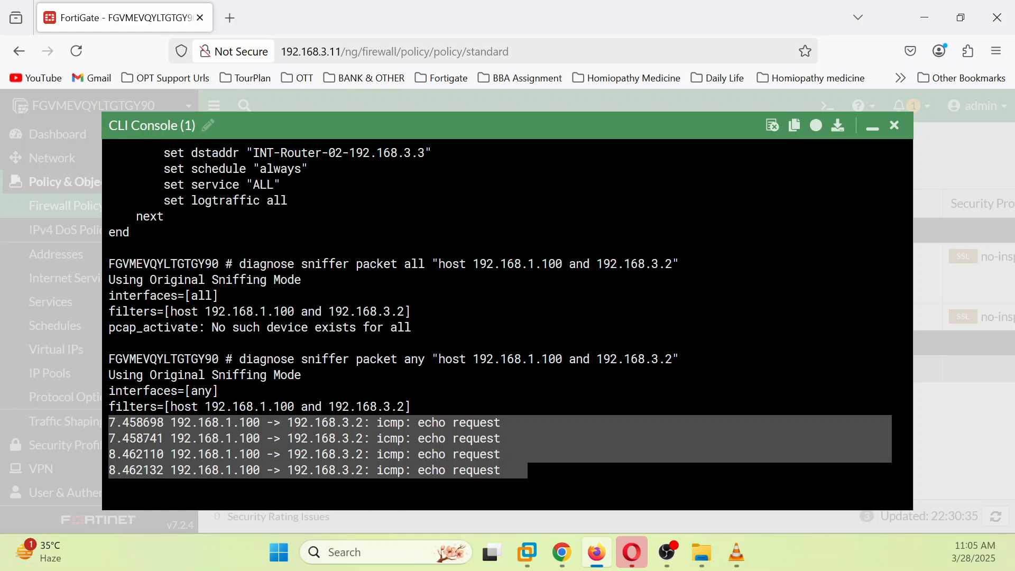
Step: Review the EVE topology diagram, then stop the sniffer with Ctrl+C
left_click(558, 552)
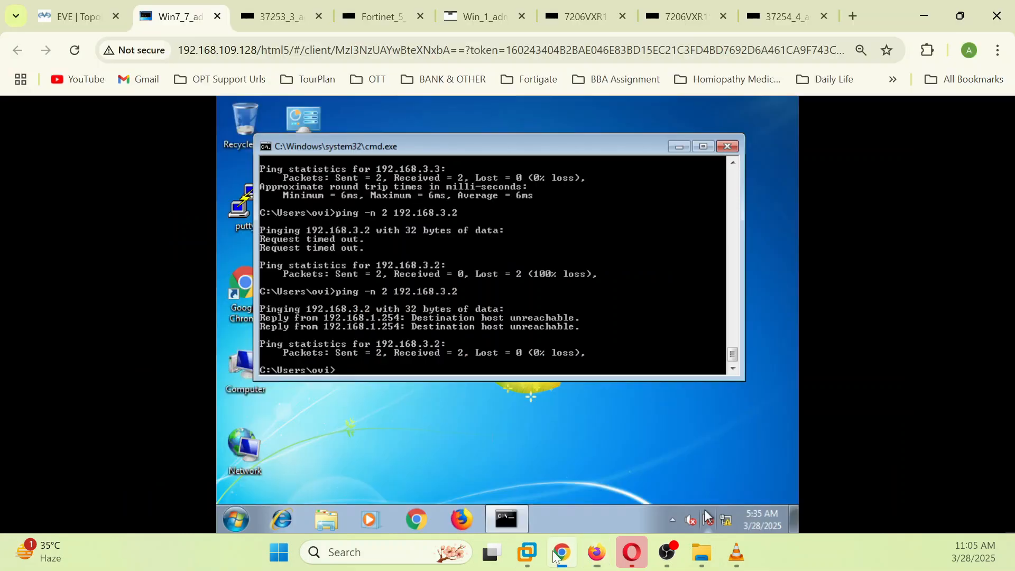
left_click(88, 17)
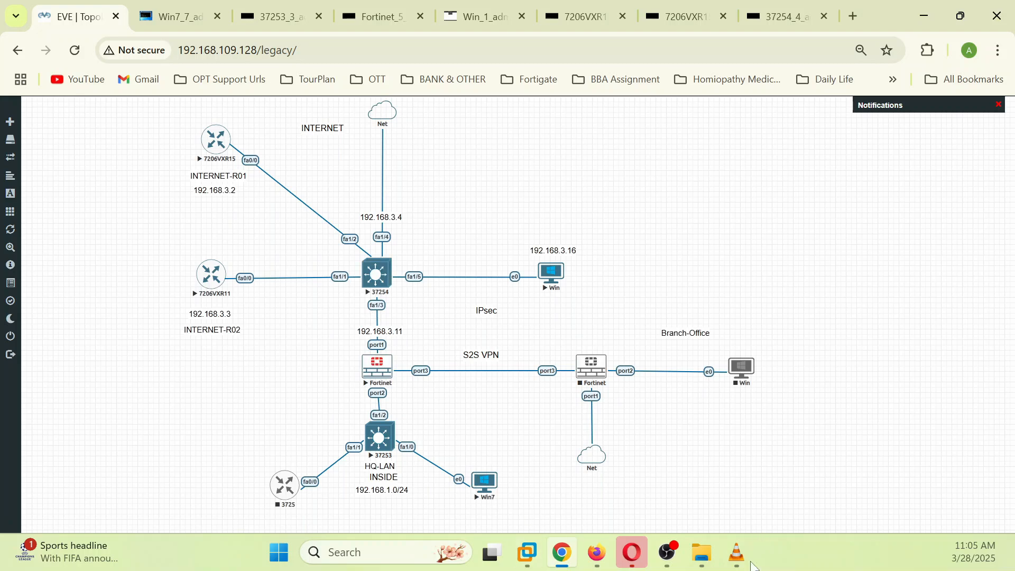
left_click(597, 552)
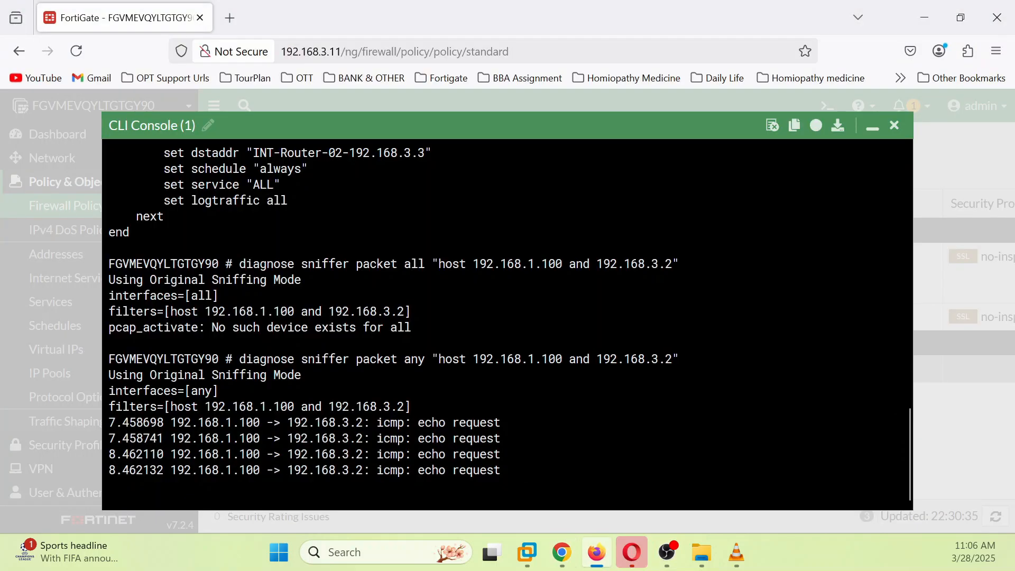
key("ctrl+c")
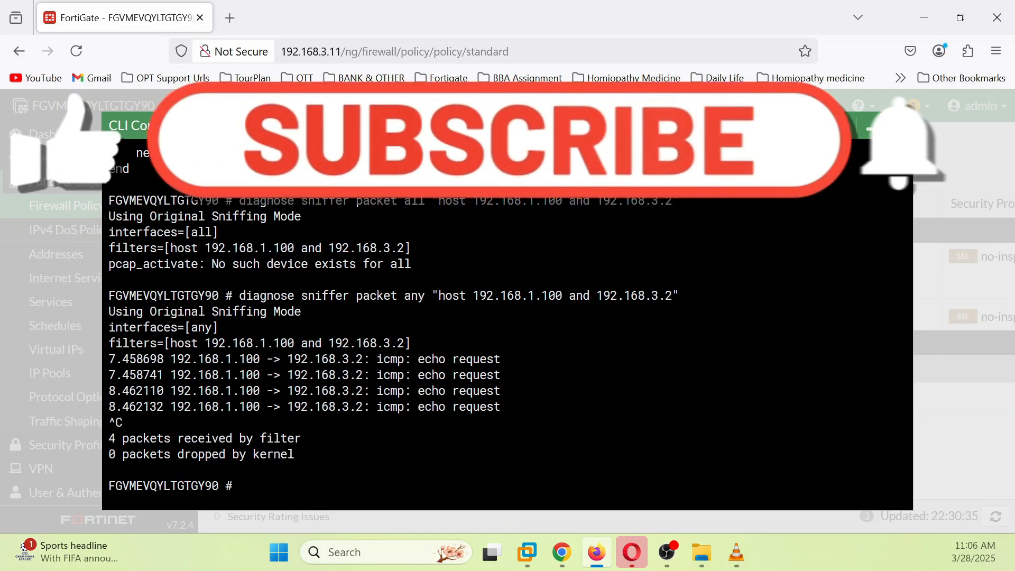
Step: Look up the route to 192.168.3.2, shown directly connected via port1
type("get")
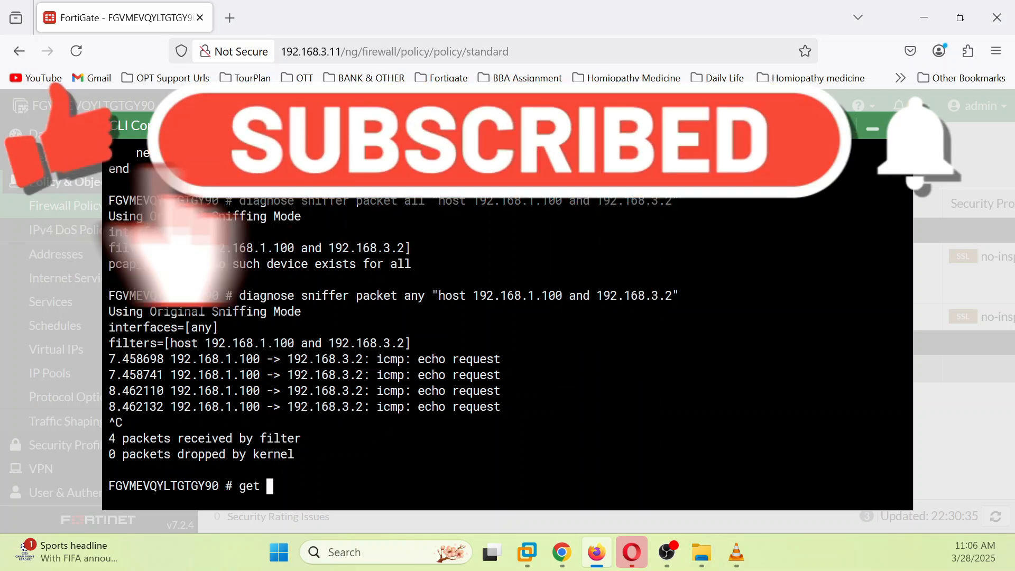
type(" ro")
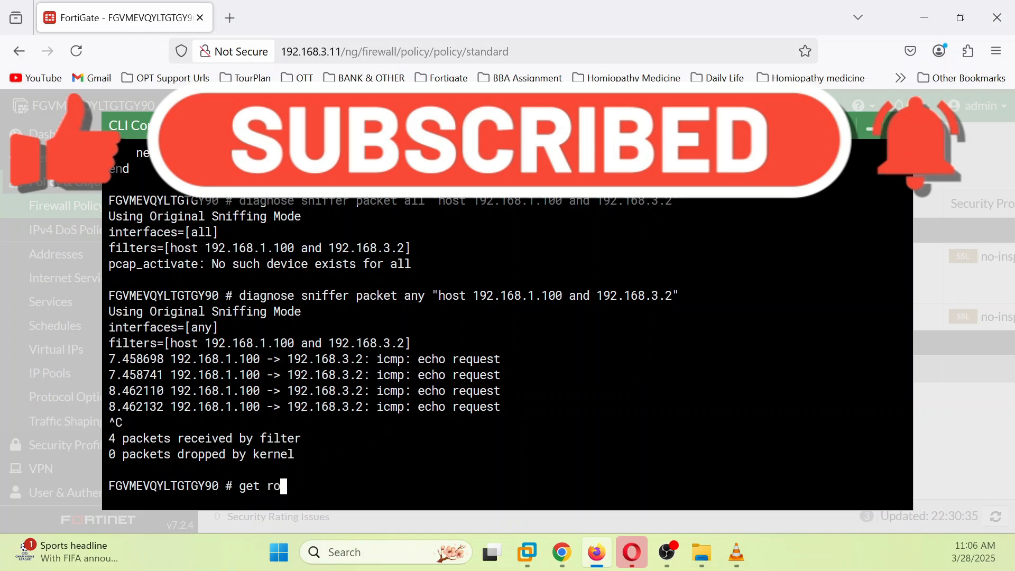
type("uter info ")
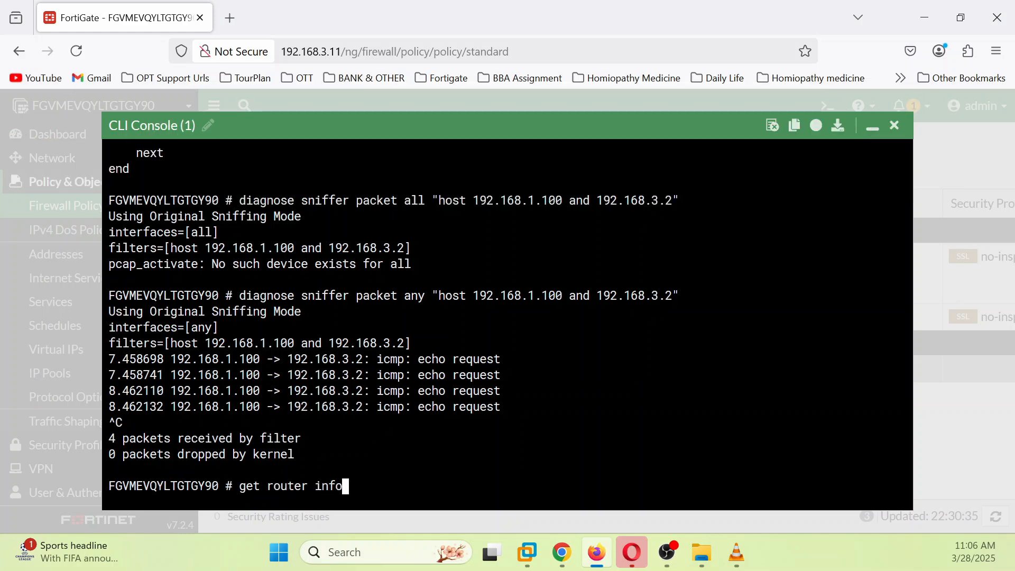
type("rou")
key("Tab")
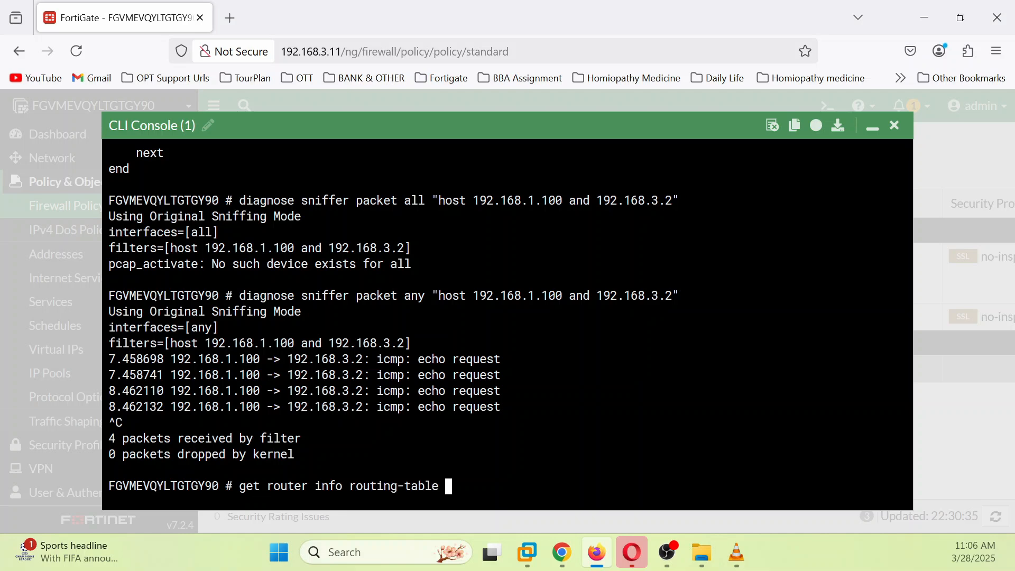
type("details 192.168.3.2")
key("Return")
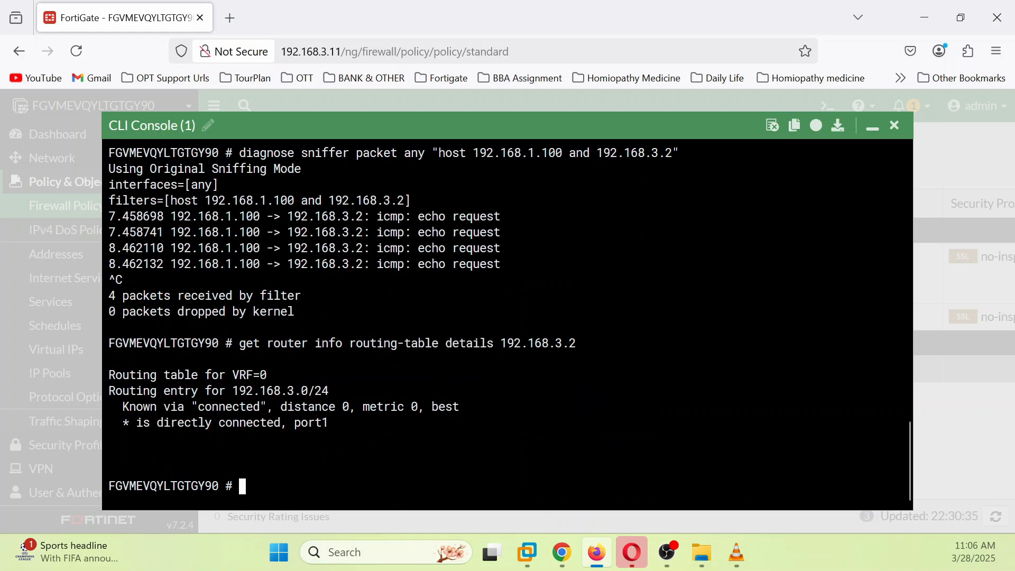
Step: Rerun the iprope lookup for TCP port 22 to 192.168.3.2, matching policy 1
key("Up")
key("BackSpace")
key("BackSpace")
key("BackSpace")
key("BackSpace")
key("BackSpace")
key("BackSpace")
key("BackSpace")
key("BackSpace")
key("BackSpace")
key("BackSpace")
key("BackSpace")
key("BackSpace")
key("BackSpace")
key("BackSpace")
key("BackSpace")
key("BackSpace")
key("BackSpace")
key("BackSpace")
key("BackSpace")
key("BackSpace")
key("BackSpace")
key("BackSpace")
key("BackSpace")
key("BackSpace")
key("BackSpace")
key("BackSpace")
key("BackSpace")
key("BackSpace")
key("BackSpace")
key("BackSpace")
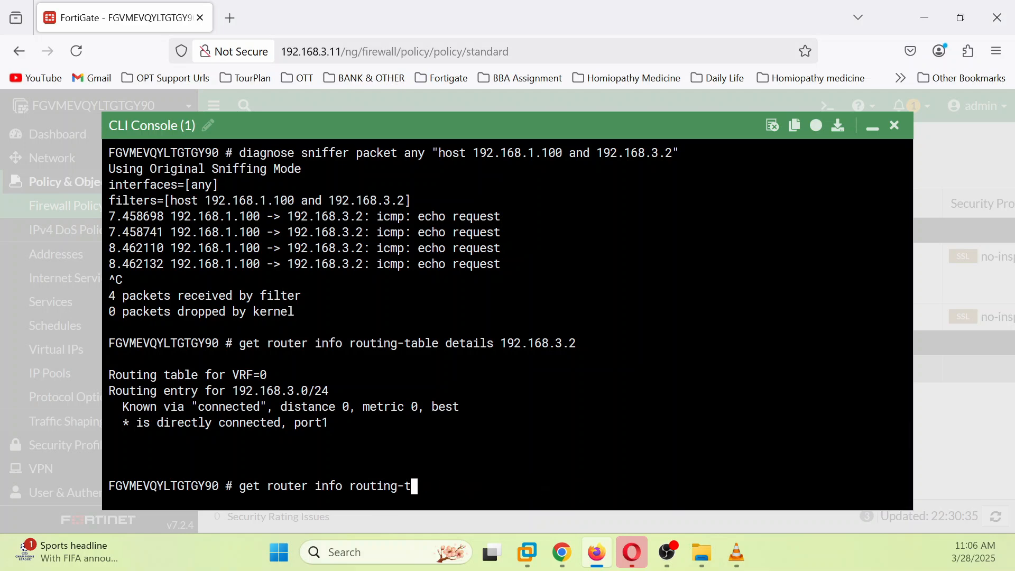
key("Up")
key("Up")
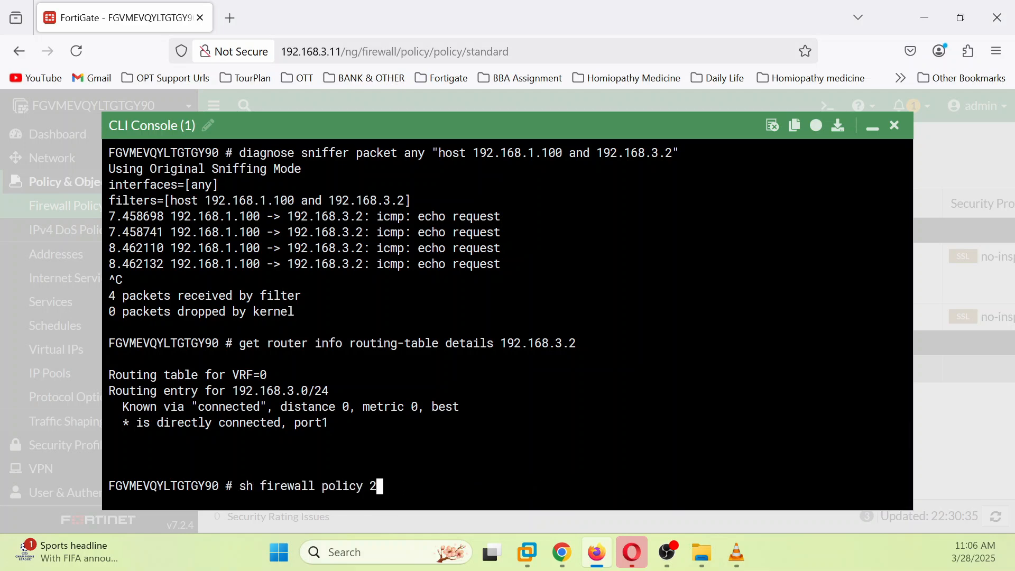
key("Up")
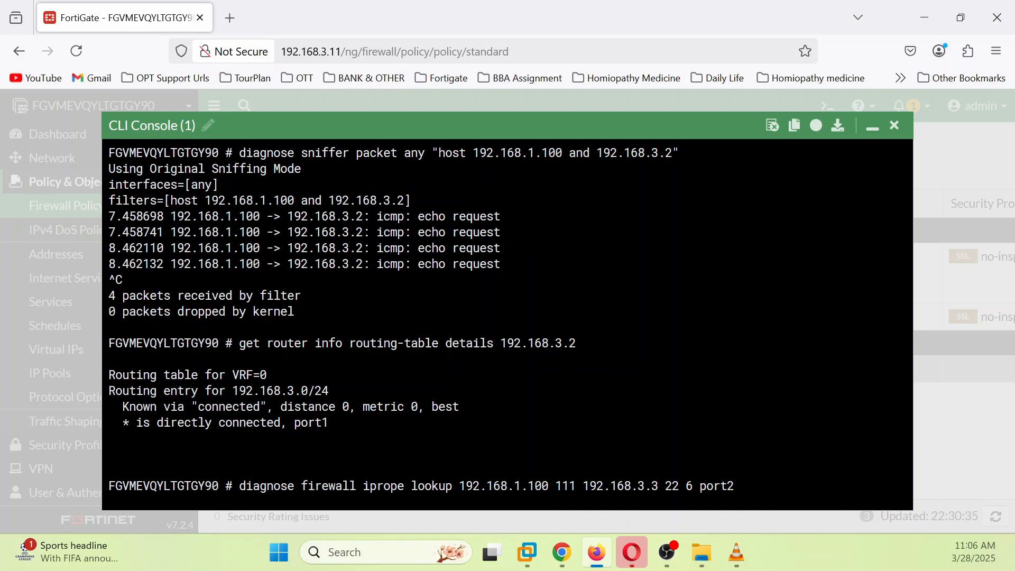
key("Up")
key("Return")
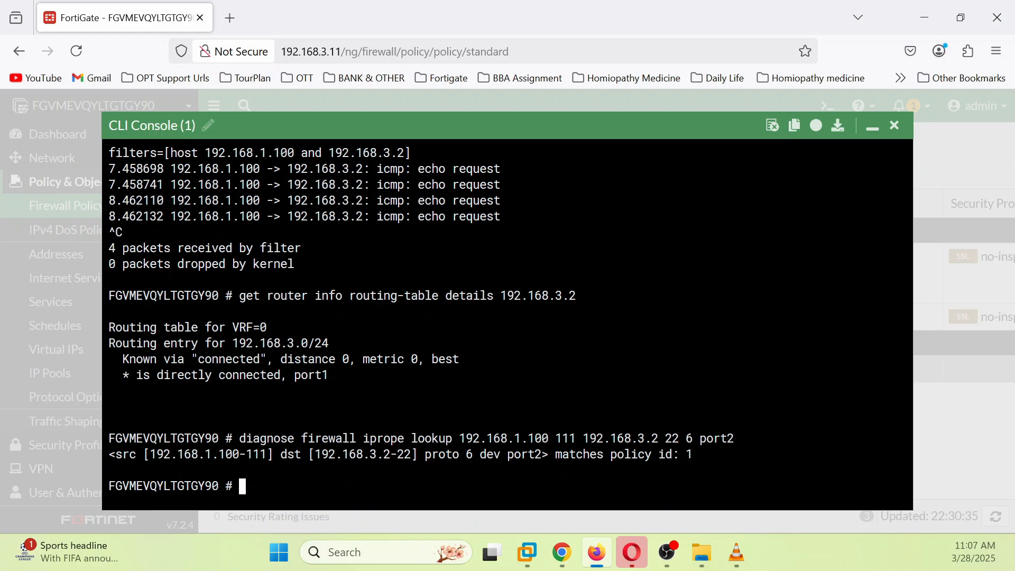
Step: Run 'diagnose firewall iprope list | grep -A 14 index=1' to list policy 1's iprope entry
type("d")
key("Tab")
type("f")
key("Tab")
type("ipmac")
key("Tab")
key("Tab")
key("Tab")
key("Tab")
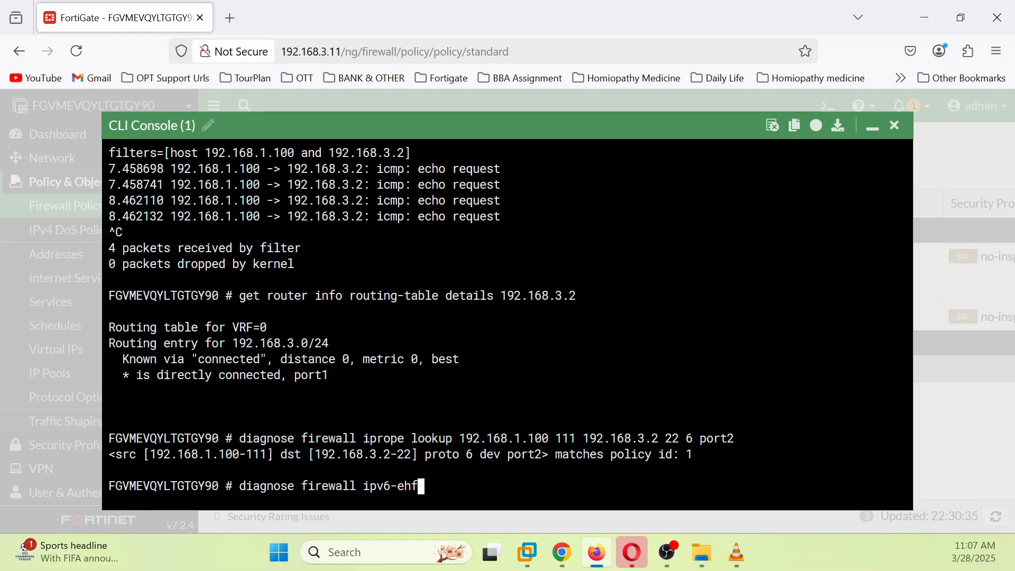
key("BackSpace")
type("list | grep -A 14 inde")
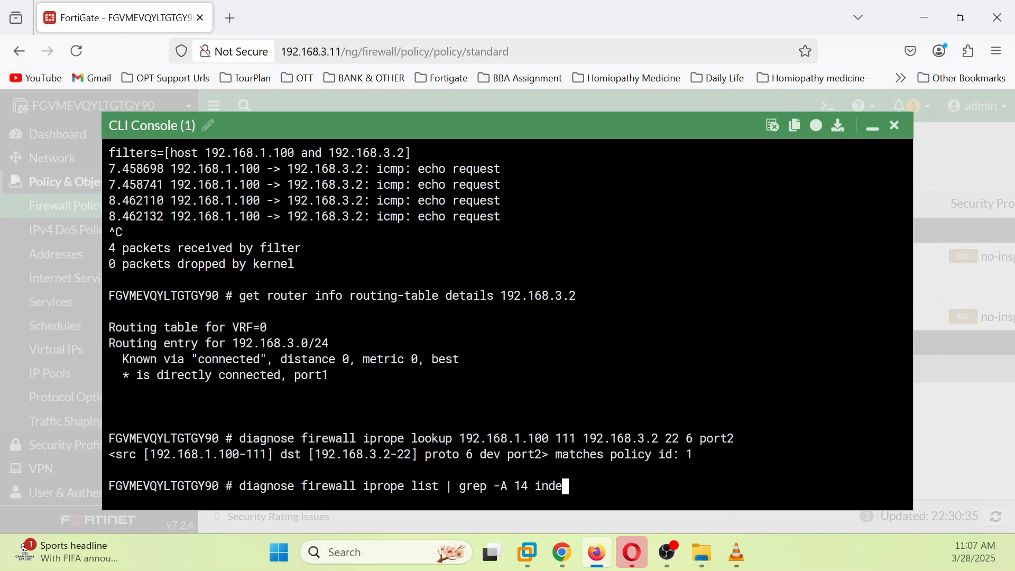
type("x=1")
key("Return")
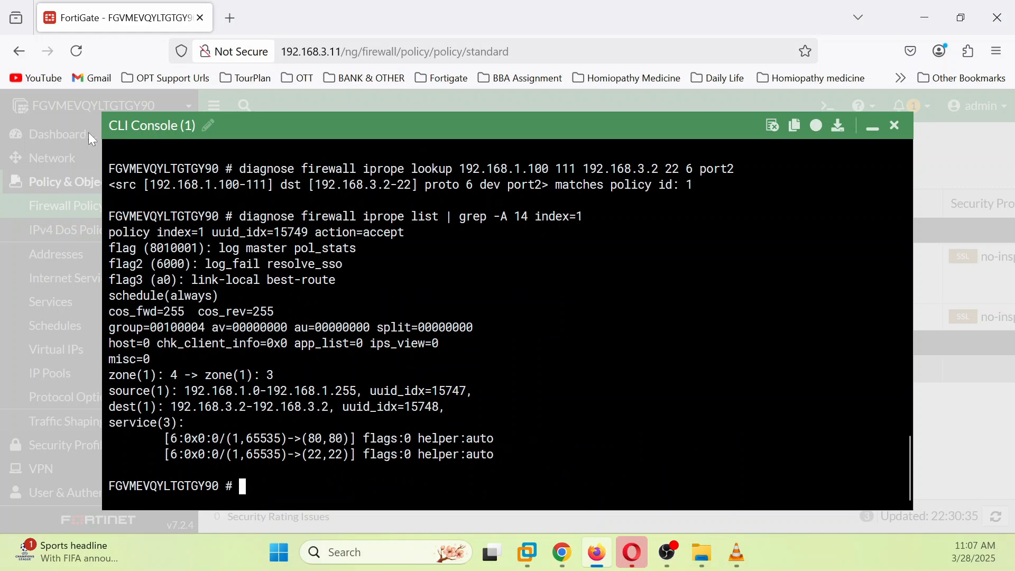
Step: Highlight the accept action, zone mapping, address ranges and port 22 service, then minimize the console
left_click_drag(316, 232, 398, 344)
left_click_drag(122, 360, 300, 375)
left_click(307, 376)
left_click_drag(185, 391, 328, 391)
left_click_drag(177, 407, 335, 407)
left_click_drag(240, 439, 328, 454)
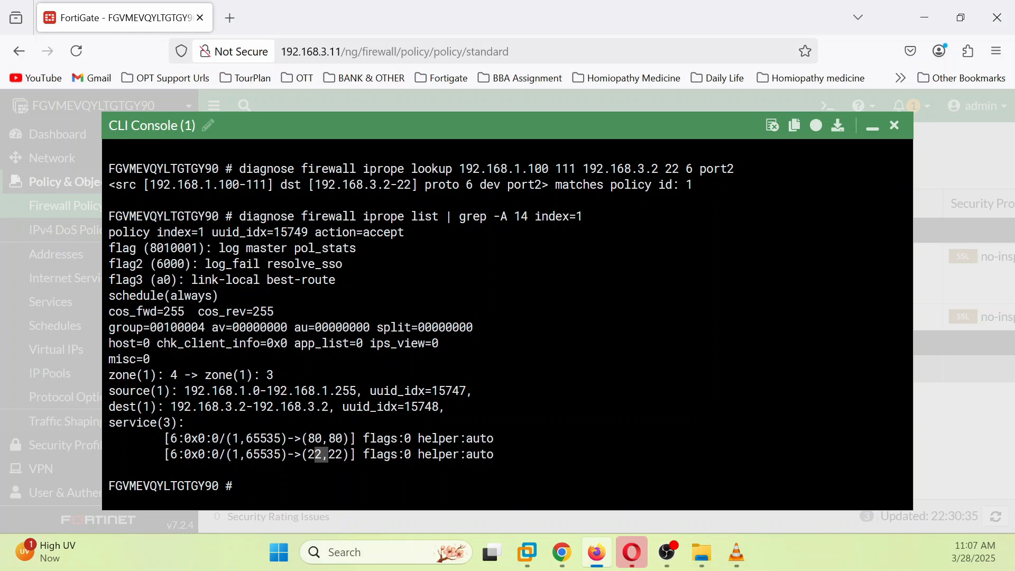
left_click(322, 456)
left_click(874, 127)
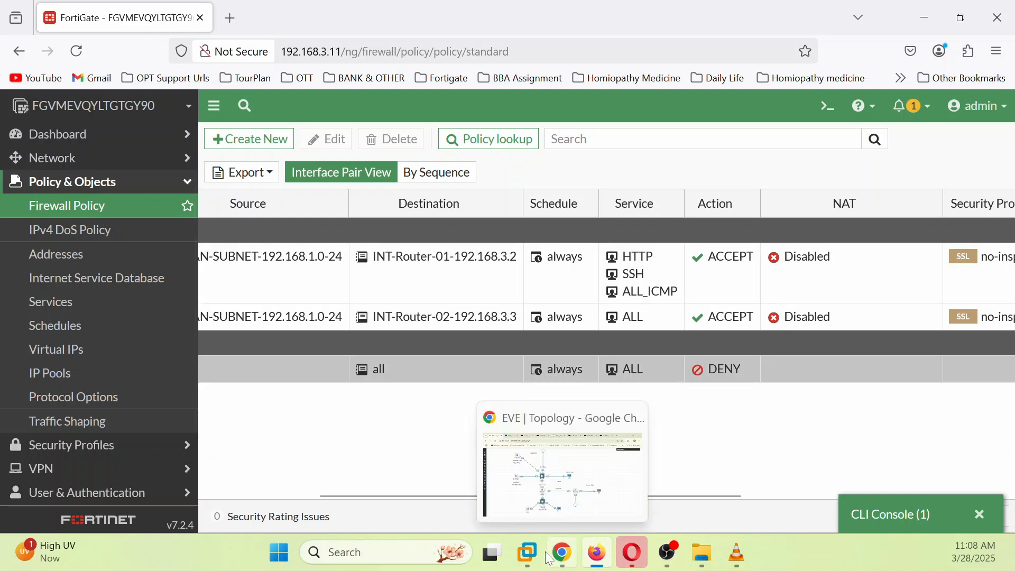
Step: In the Win7 console, launch PuTTY and SSH to 192.168.3.3, accepting its host key
left_click(566, 557)
left_click(172, 16)
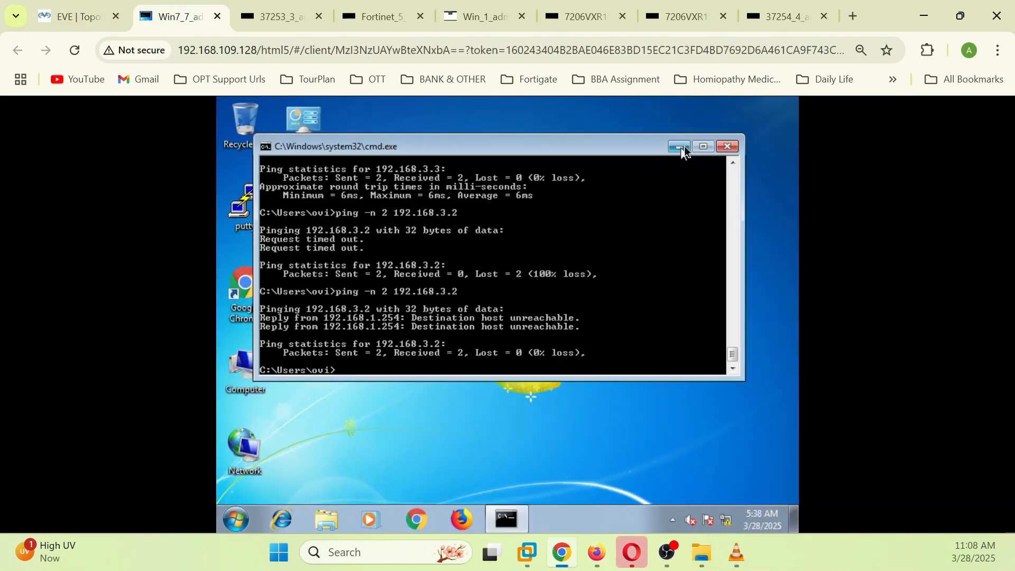
left_click(679, 147)
double_click(244, 206)
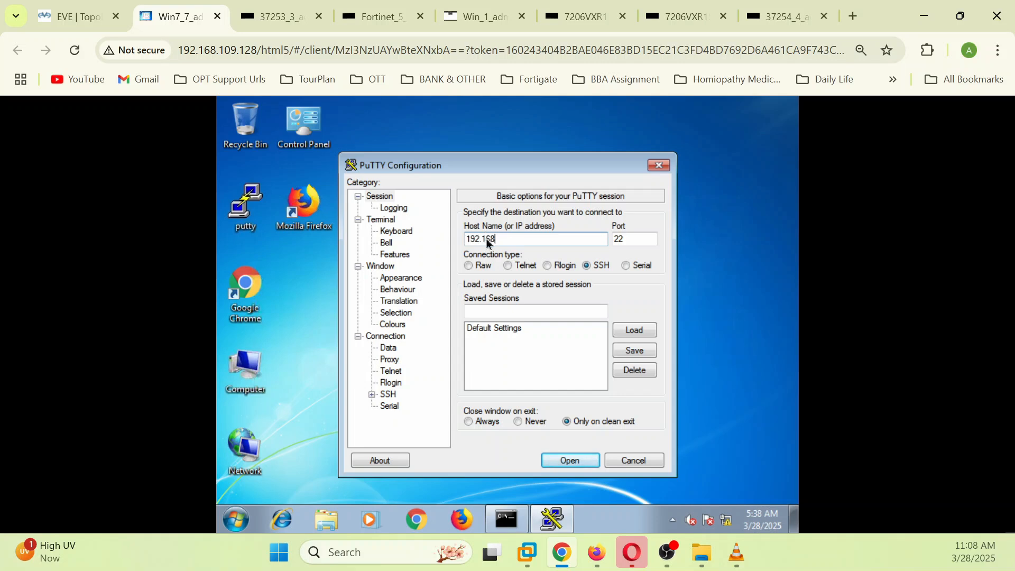
type("192.168.3.3")
left_click(569, 458)
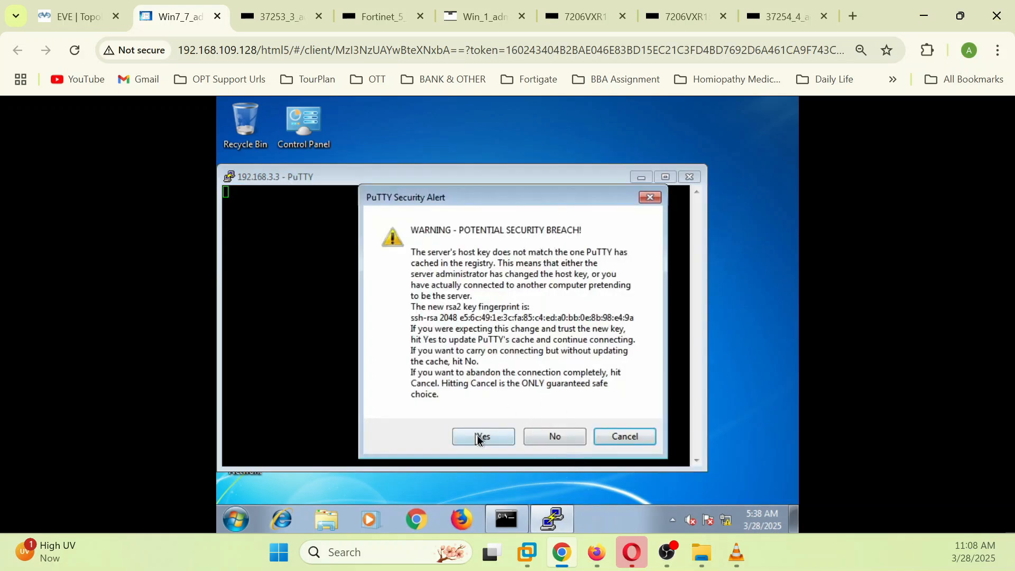
left_click(478, 439)
Step: Close the 192.168.3.3 session and start a new PuTTY SSH connection to 192.168.3.2
left_click(690, 176)
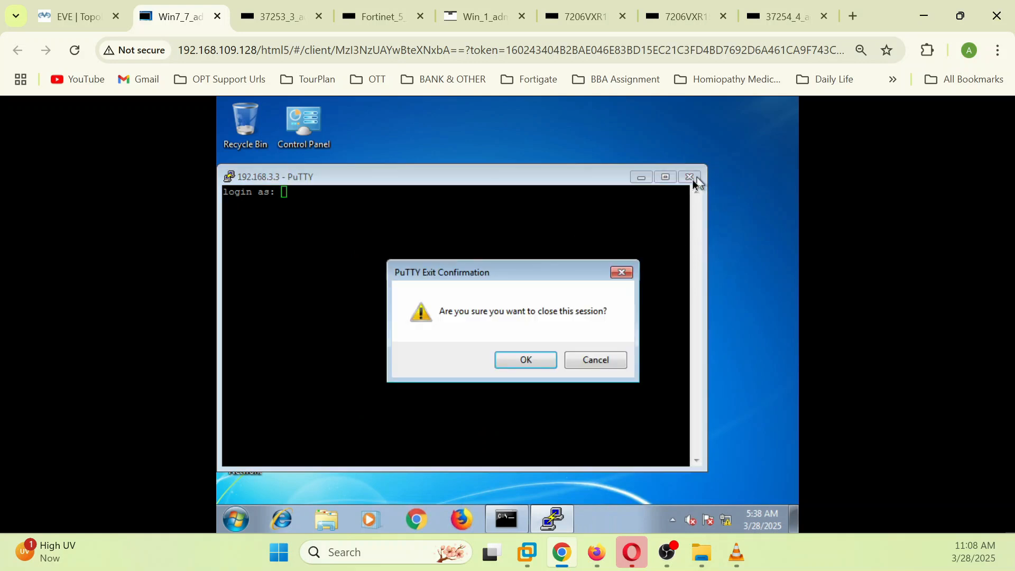
left_click(546, 359)
double_click(262, 208)
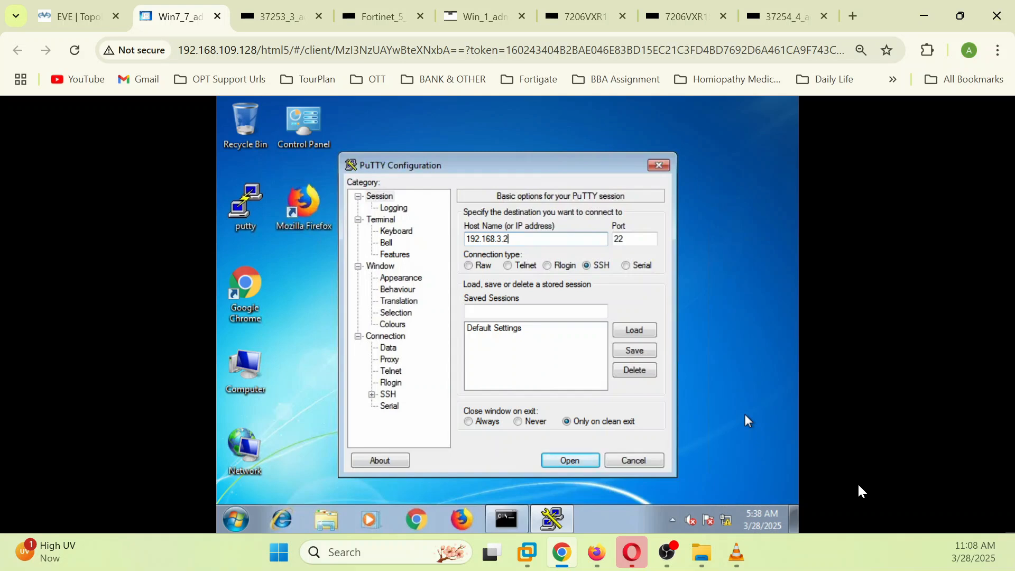
left_click(570, 460)
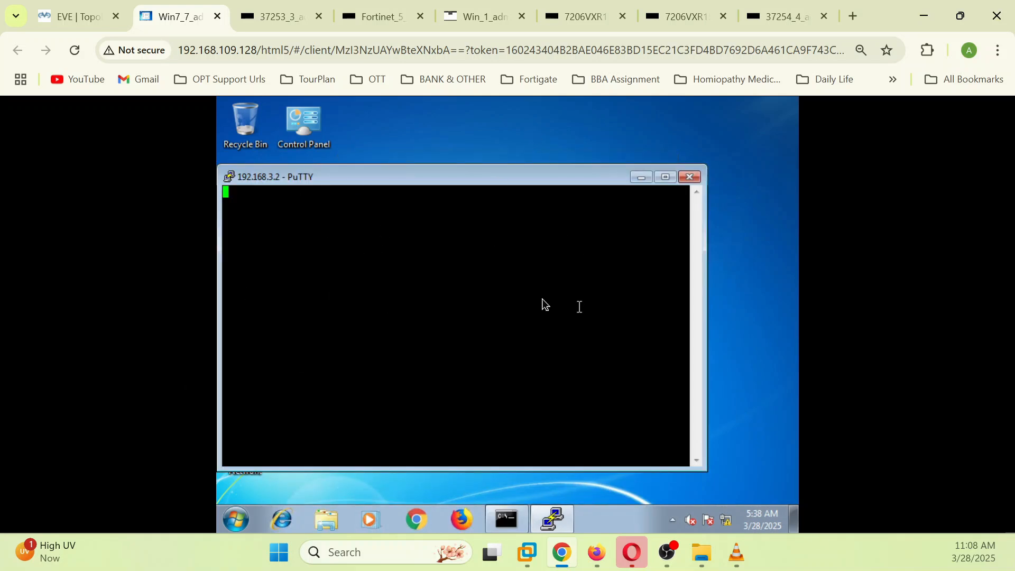
Step: Reopen the FortiGate CLI console and run 'get system session list | grep 192.168.3.2'
left_click(597, 553)
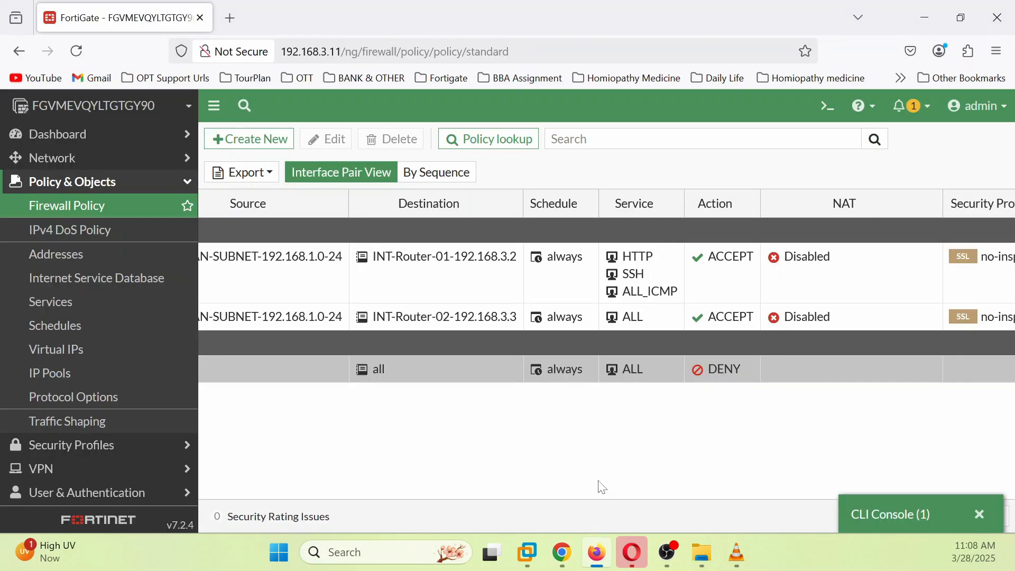
left_click(926, 515)
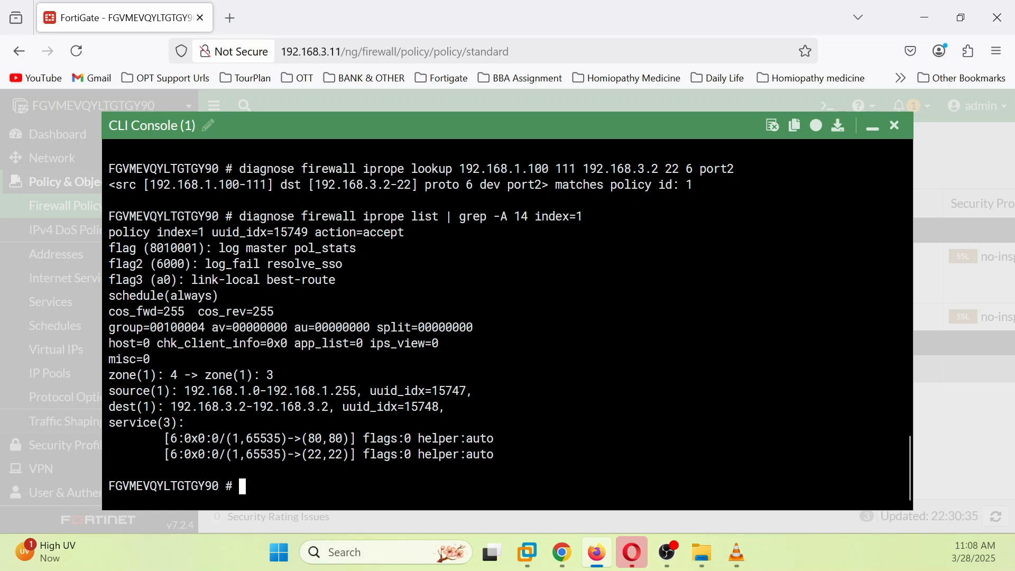
type("get system session")
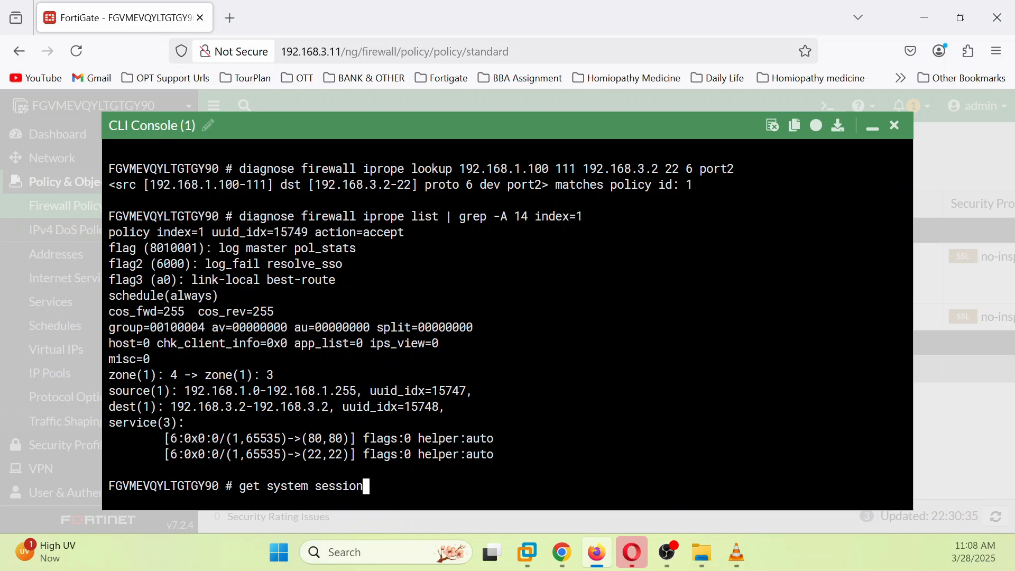
type(" list | grep 192.168.3.2")
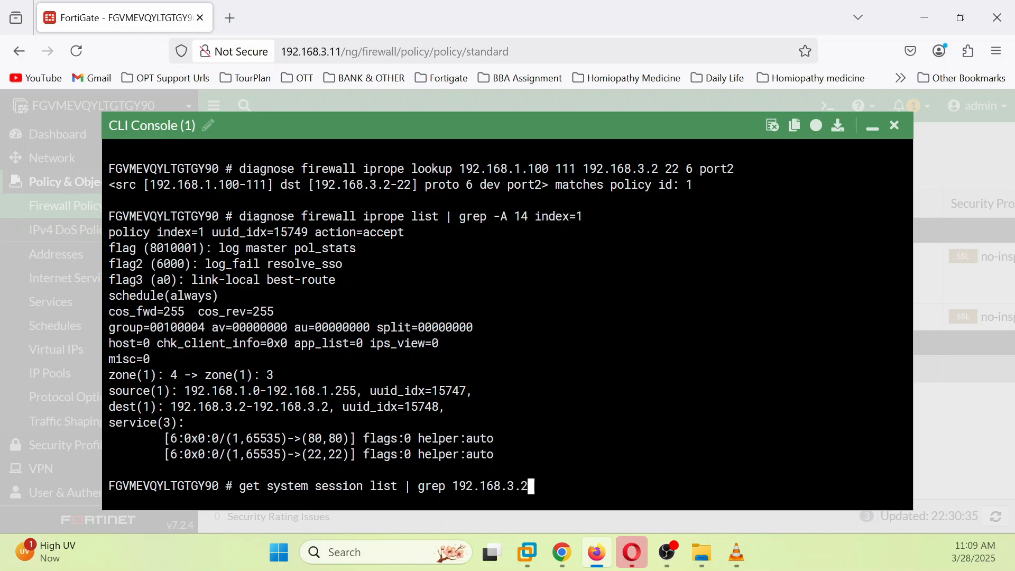
key("Return")
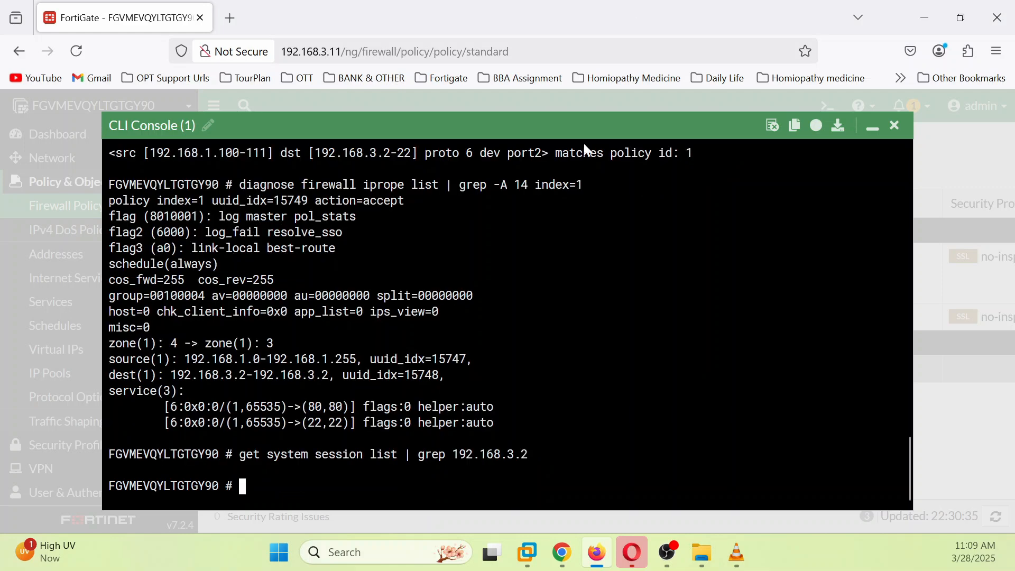
Step: In Win7, dismiss PuTTY's connection-timed-out error and duplicate the 192.168.3.2 session
left_click(575, 562)
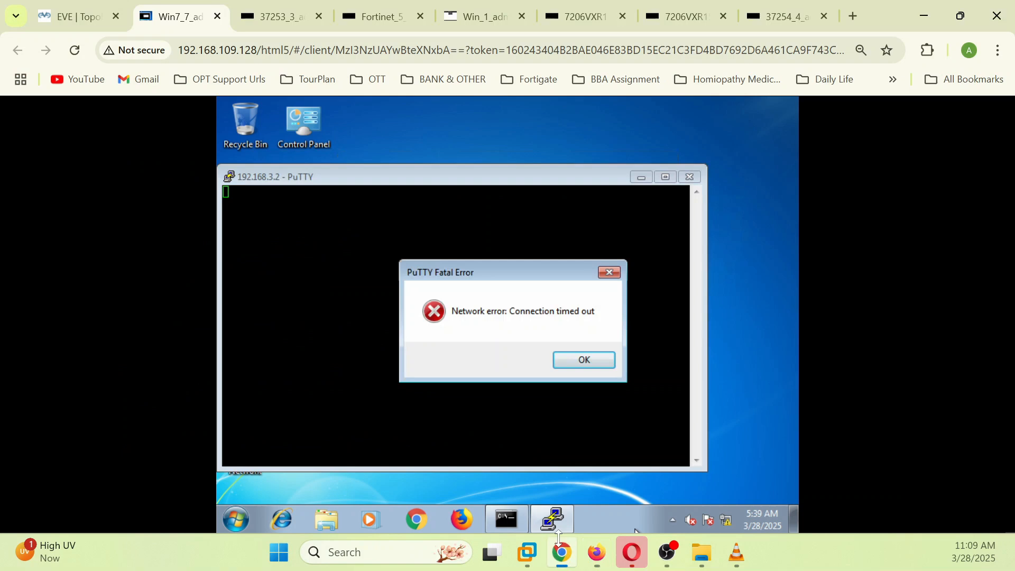
left_click(576, 359)
right_click(274, 181)
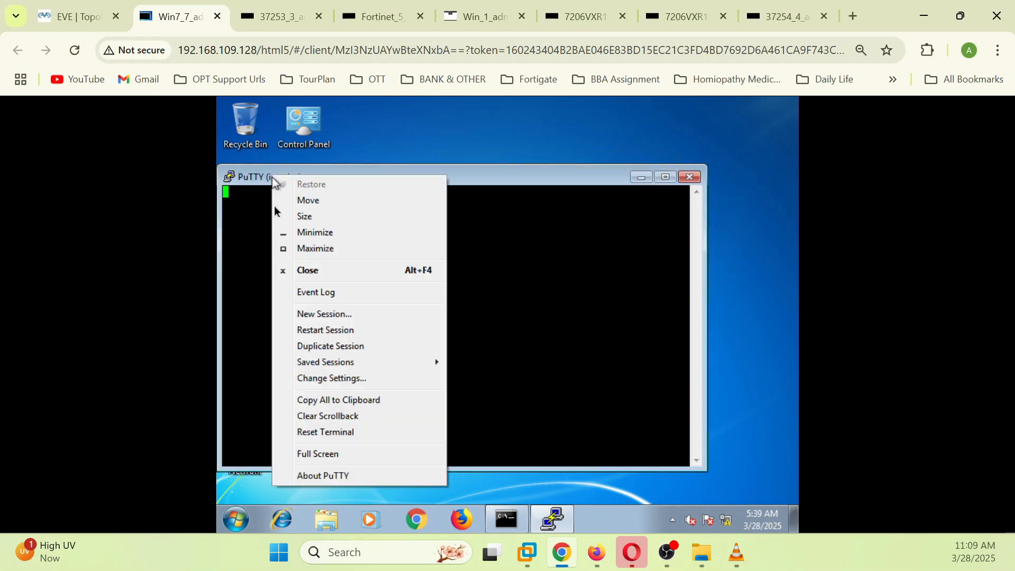
left_click(318, 343)
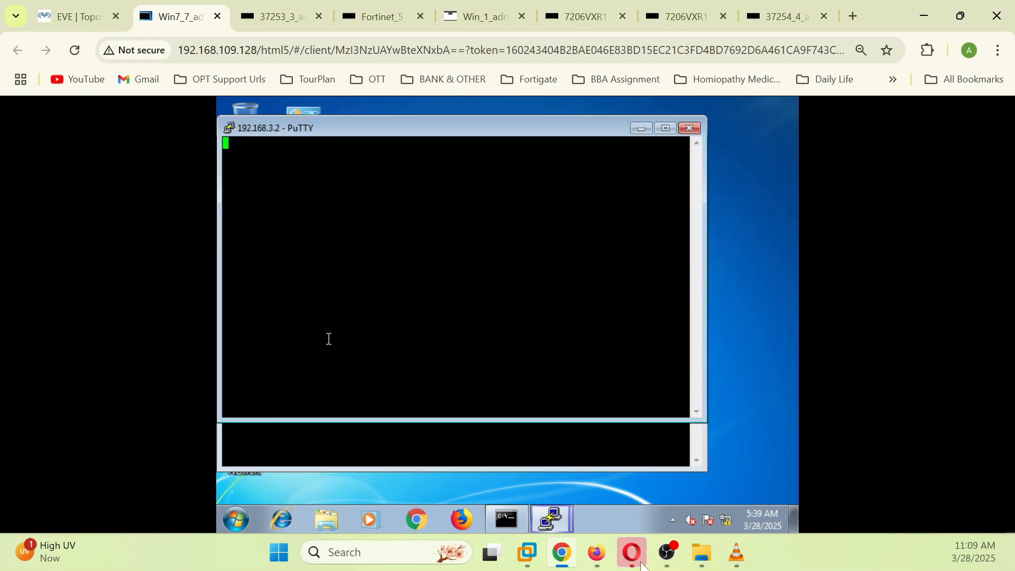
Step: Rerun the session list for 192.168.3.2 to see the new port 22 TCP session
left_click(597, 553)
key("Up")
key("Return")
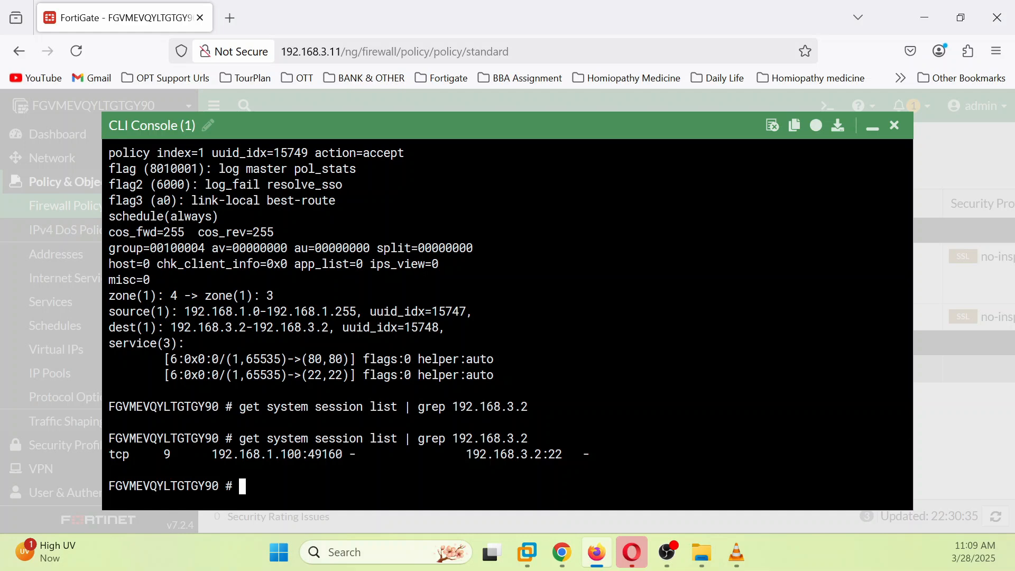
scroll(507, 318, "up", 2)
scroll(507, 317, "down", 1)
Step: Step through the CLI command history and clear the command line
key("Up")
key("Up")
key("Up")
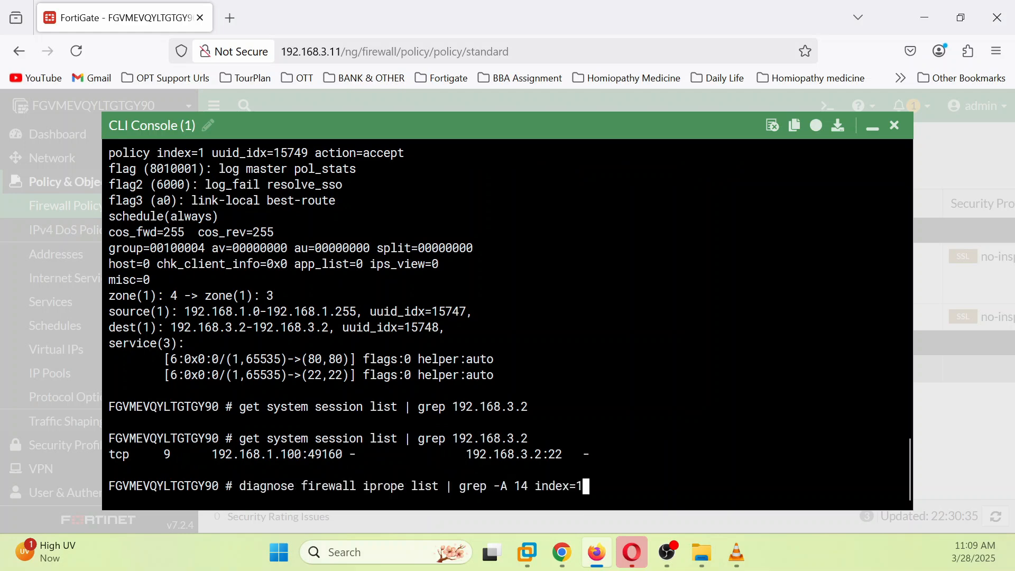
key("Up")
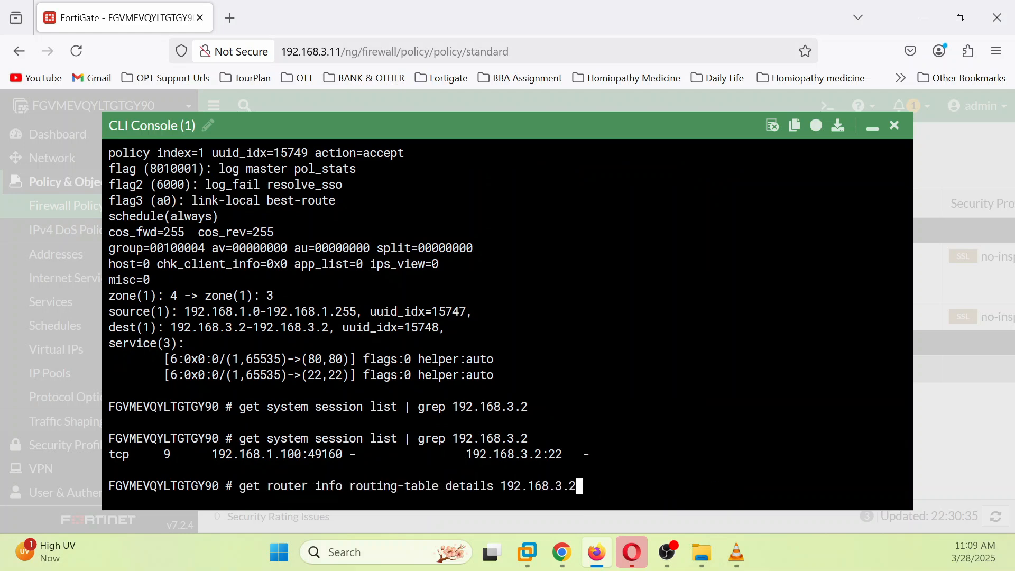
key("Down")
key("Down")
key("Down")
key("Down")
key("Up")
key("Up")
key("Up")
key("BackSpace")
key("BackSpace")
key("BackSpace")
key("BackSpace")
key("BackSpace")
key("BackSpace")
key("BackSpace")
key("BackSpace")
key("BackSpace")
key("BackSpace")
key("BackSpace")
key("BackSpace")
key("BackSpace")
key("BackSpace")
key("BackSpace")
key("BackSpace")
key("BackSpace")
key("BackSpace")
key("BackSpace")
key("BackSpace")
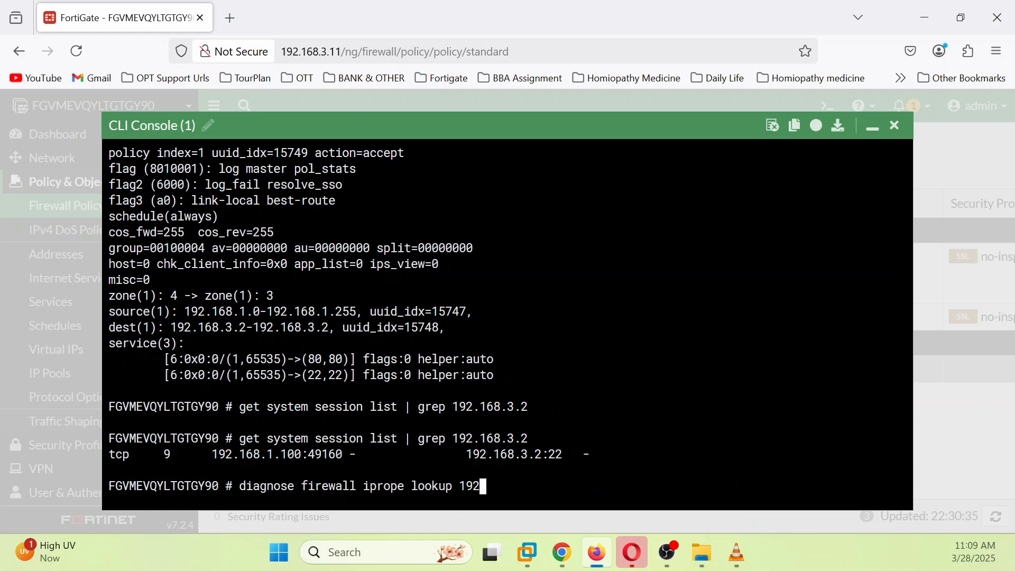
key("BackSpace")
key("BackSpace")
key("BackSpace")
key("BackSpace")
key("BackSpace")
key("BackSpace")
key("BackSpace")
key("BackSpace")
key("BackSpace")
key("BackSpace")
key("BackSpace")
key("BackSpace")
key("BackSpace")
key("BackSpace")
key("BackSpace")
key("BackSpace")
key("BackSpace")
key("BackSpace")
key("BackSpace")
key("BackSpace")
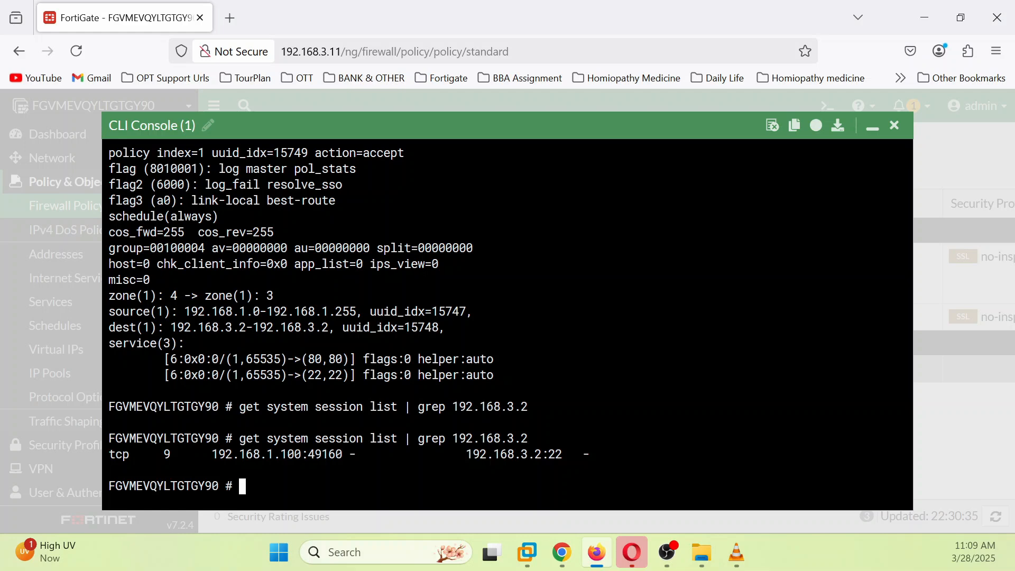
Step: Check PuTTY's connection-timed-out error in Win7, then view the EVE lab topology diagram
left_click(559, 555)
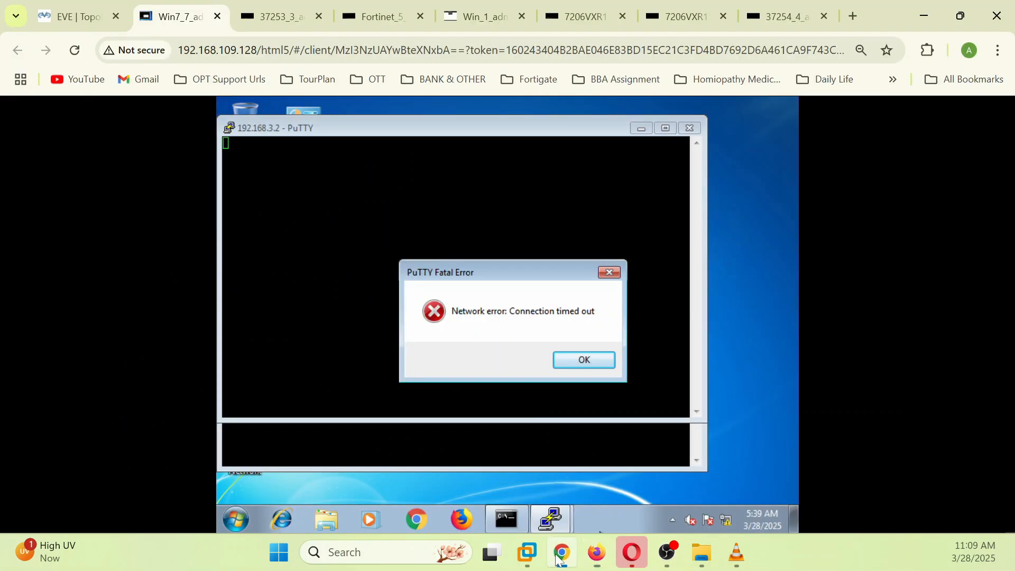
left_click(74, 16)
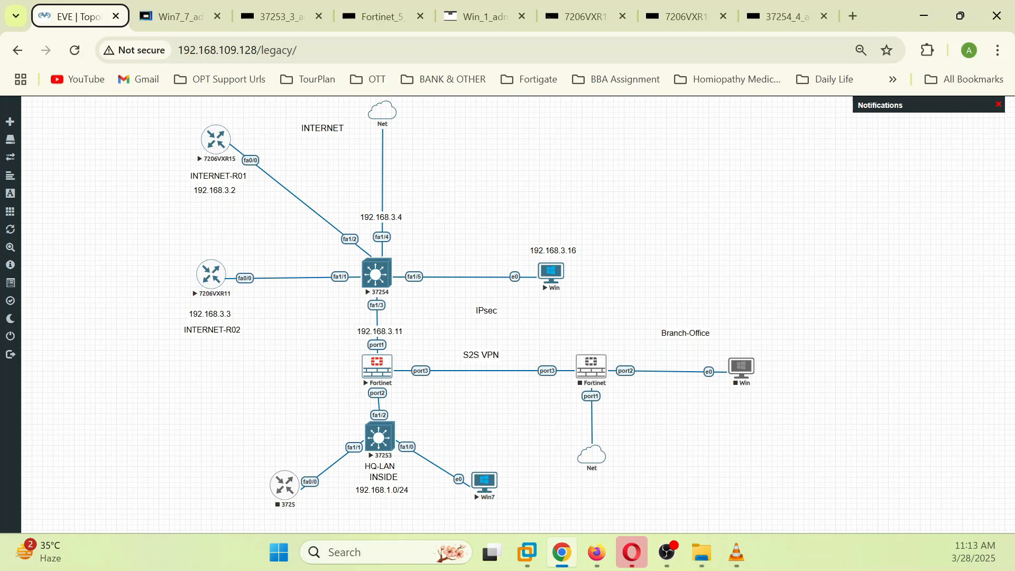
Step: Decline Chrome's caret-browsing prompt and bring the FortiGate CLI console with the 192.168.3.2 session forward
key("F7")
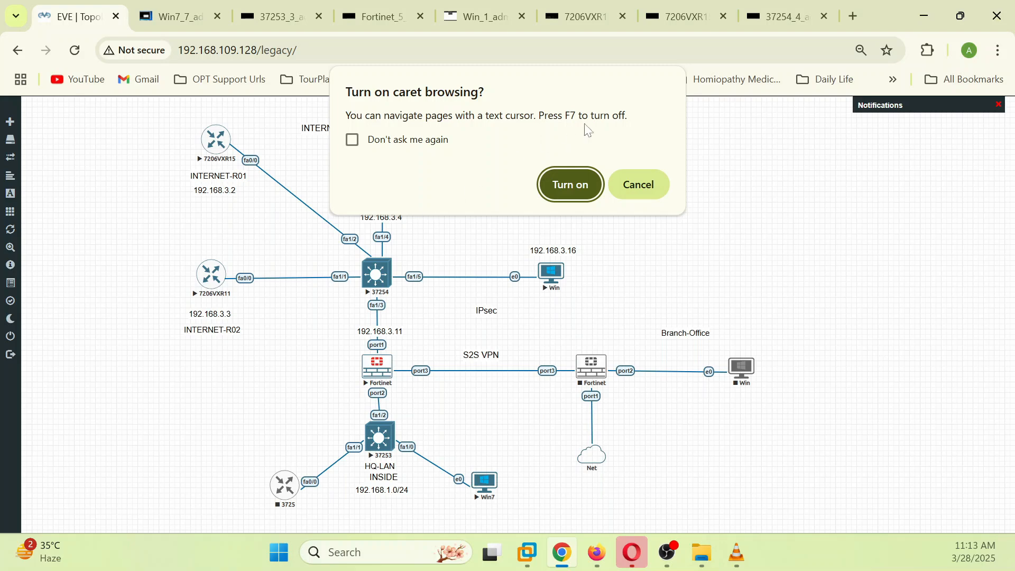
left_click(632, 185)
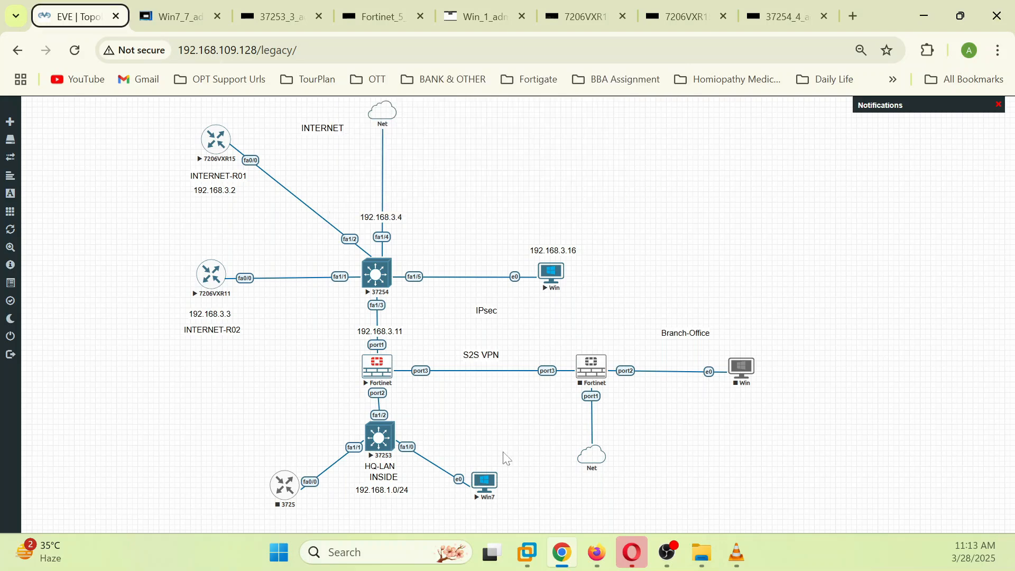
left_click(596, 552)
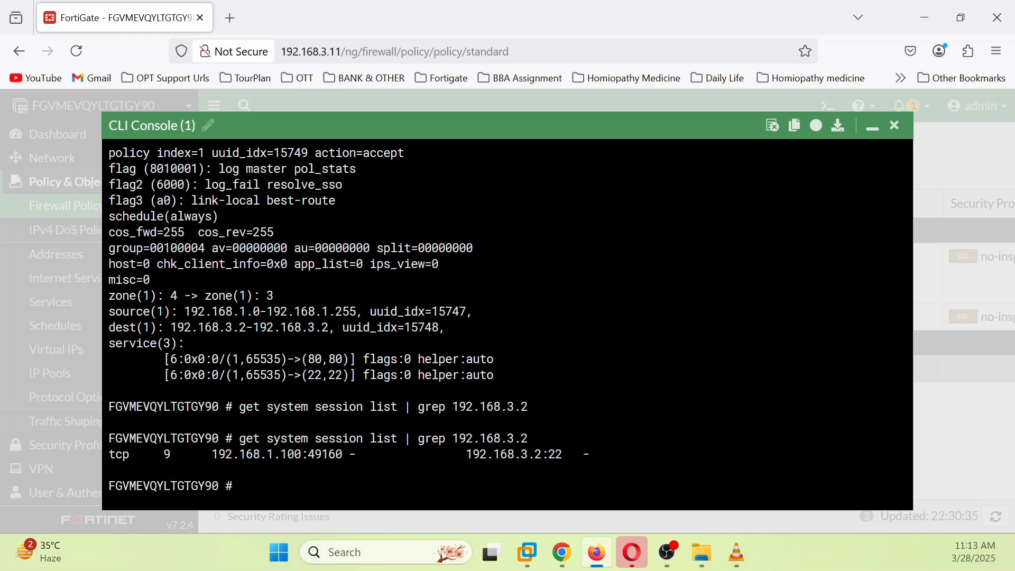
left_click(562, 552)
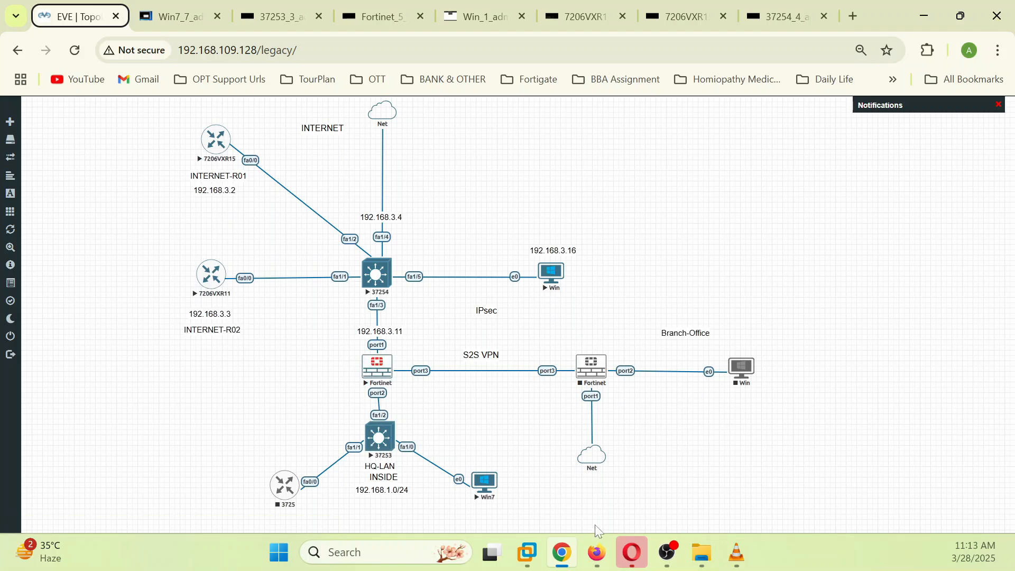
left_click(597, 553)
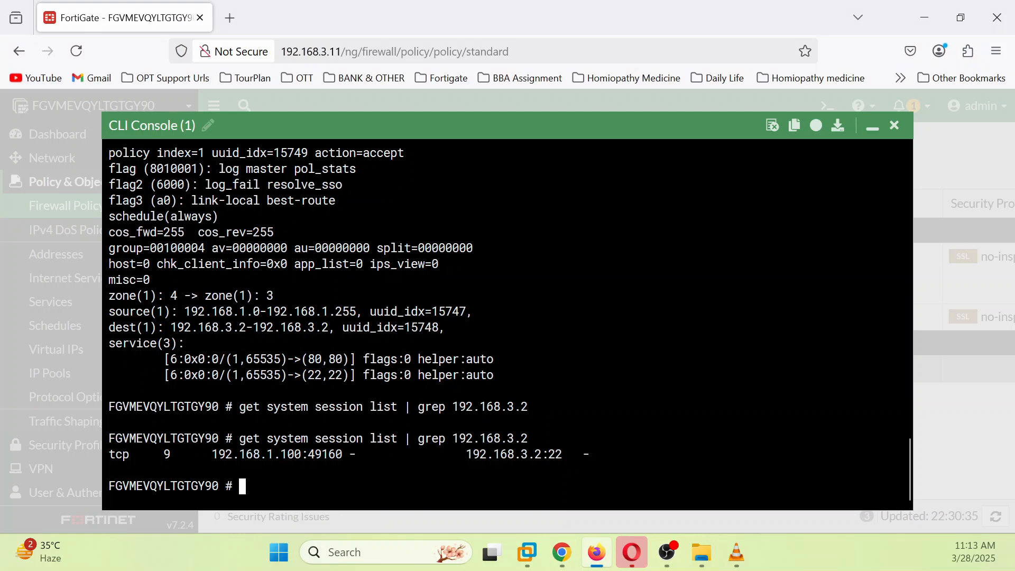
Step: Reset debug settings with 'diagnose debug reset' and begin editing the next debug command
type("diagnose debug reset")
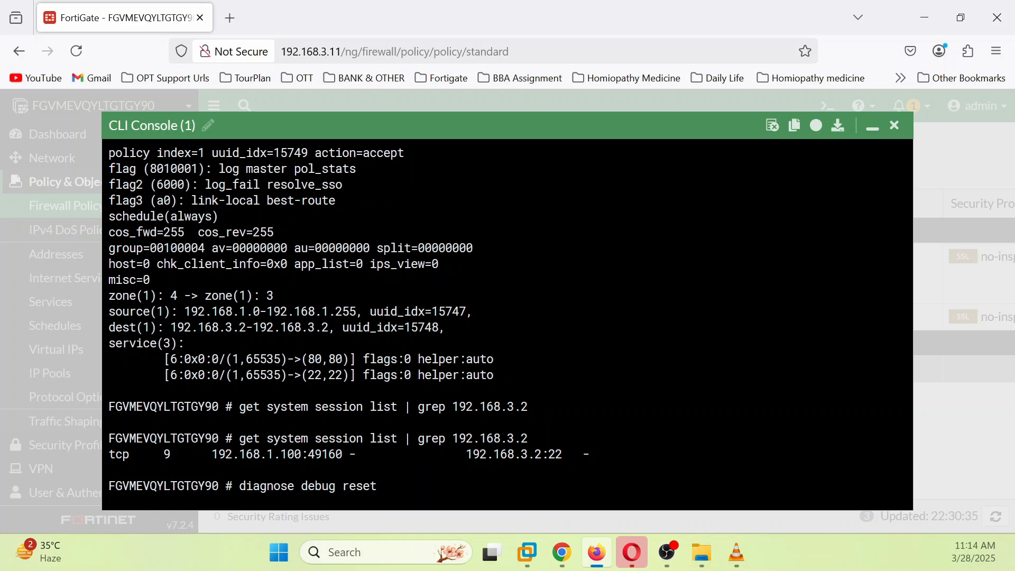
key("Return")
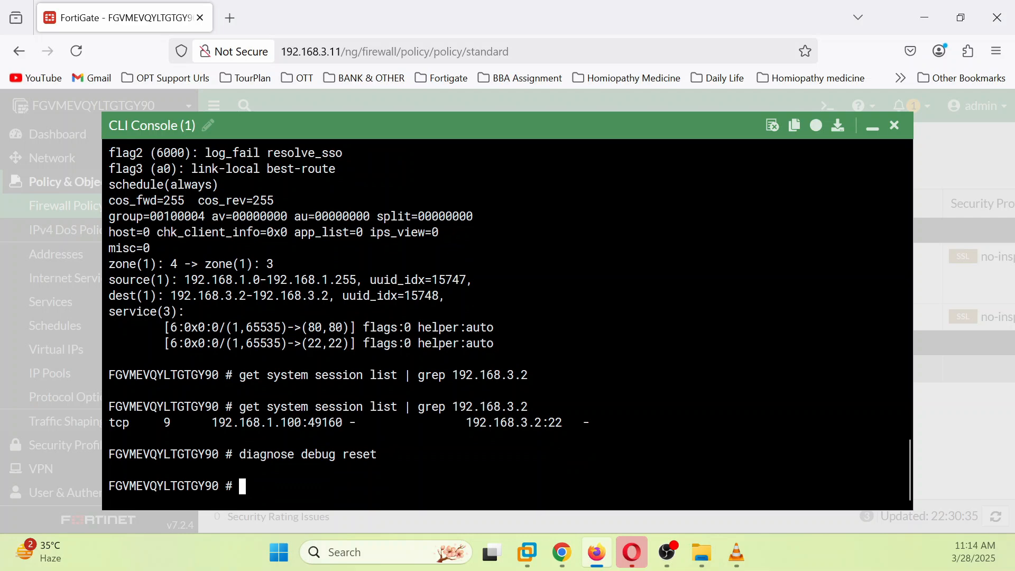
key("Up")
key("BackSpace")
key("BackSpace")
key("BackSpace")
key("BackSpace")
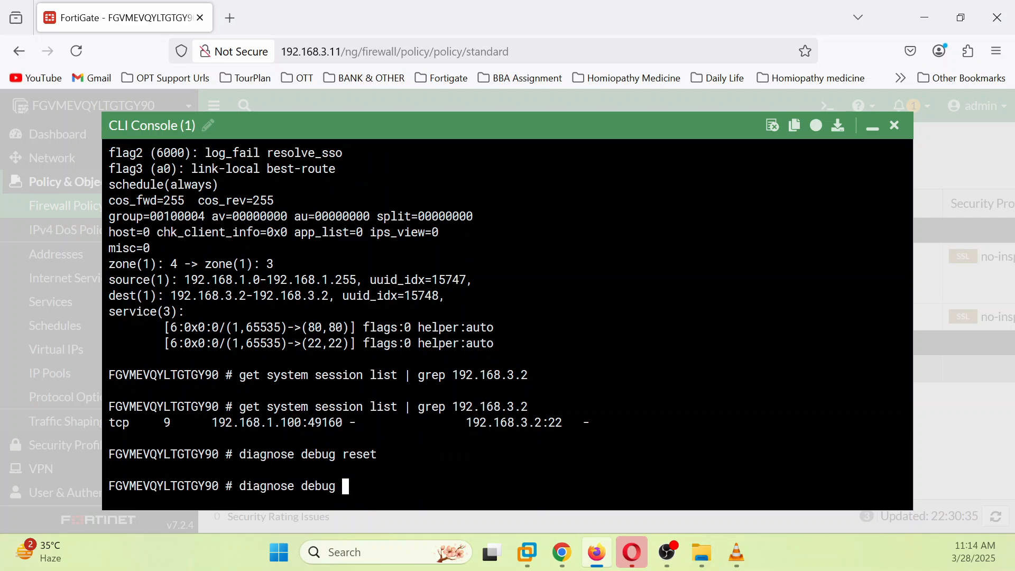
type("cl")
key("Tab")
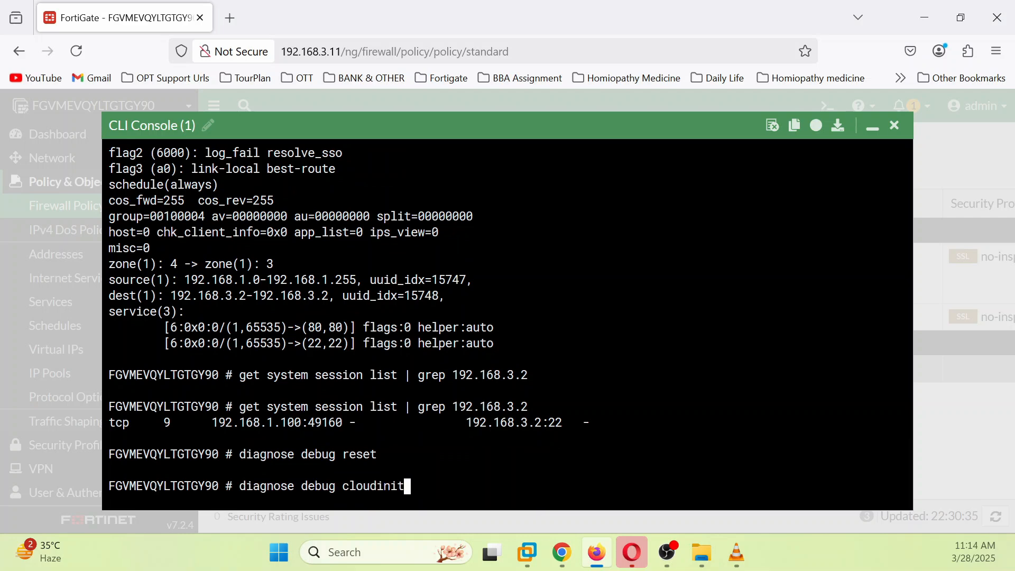
key("Tab")
key("Tab")
key("Tab")
key("Tab")
key("BackSpace")
key("BackSpace")
key("BackSpace")
key("BackSpace")
key("BackSpace")
key("BackSpace")
key("BackSpace")
key("BackSpace")
key("BackSpace")
Step: Enable debug console timestamps with 'diagnose debug console timestamp enable'
type("config-error-log")
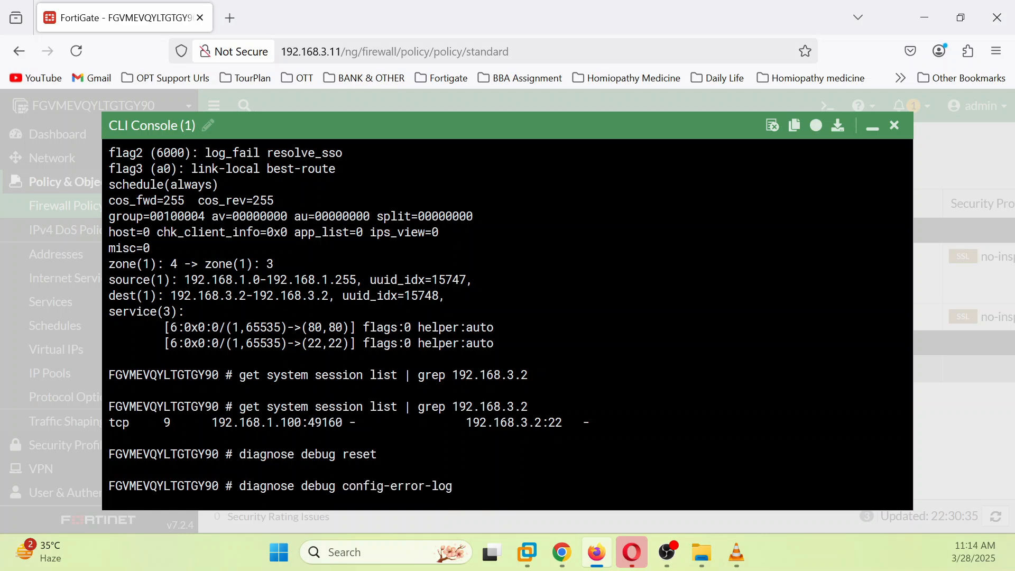
key("Tab")
type("t")
key("Tab")
type("e")
key("Tab")
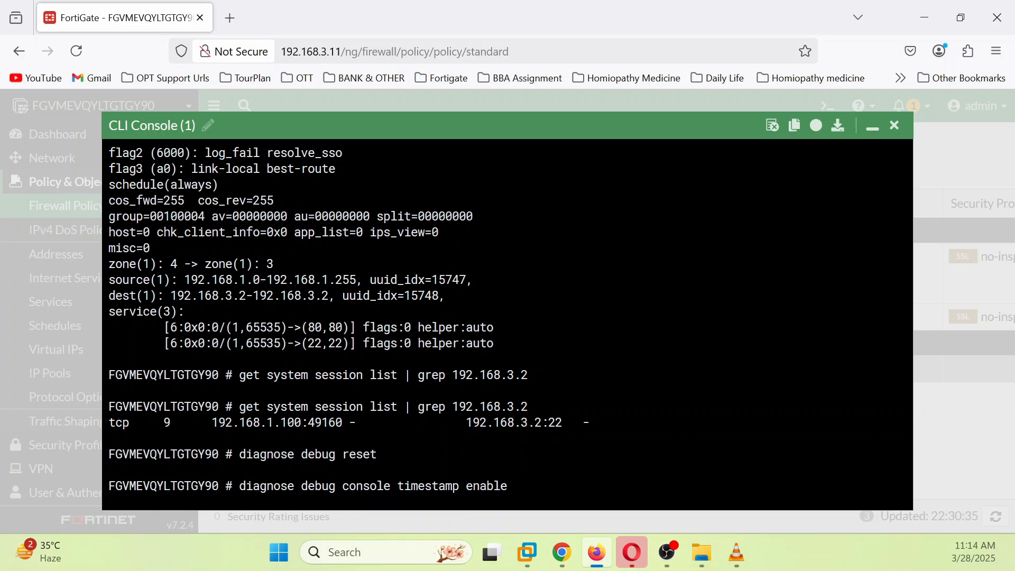
key("Return")
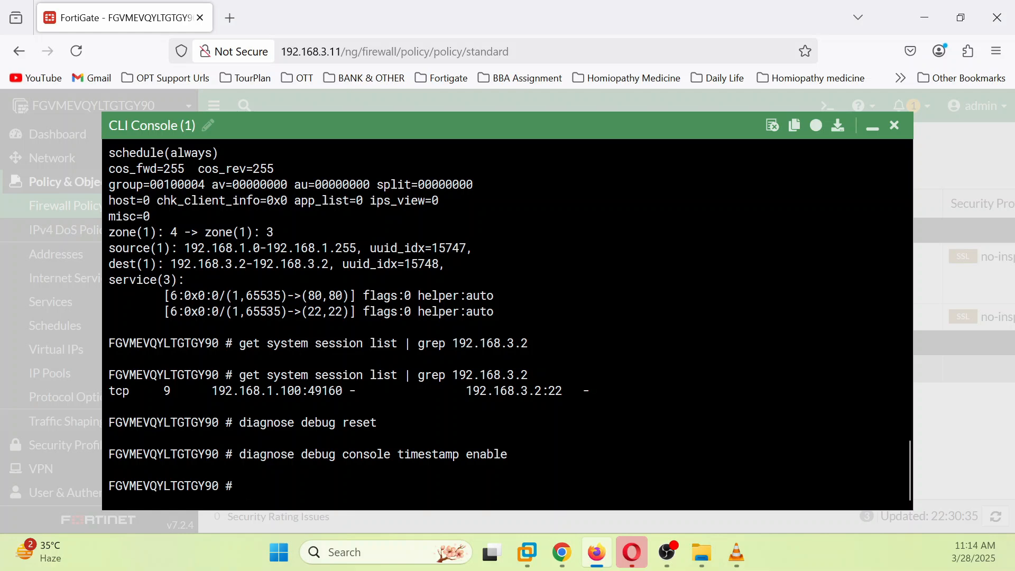
Step: Type the 'diagnose debug flow filter' command
type("de")
key("BackSpace")
key("Tab")
type("debug")
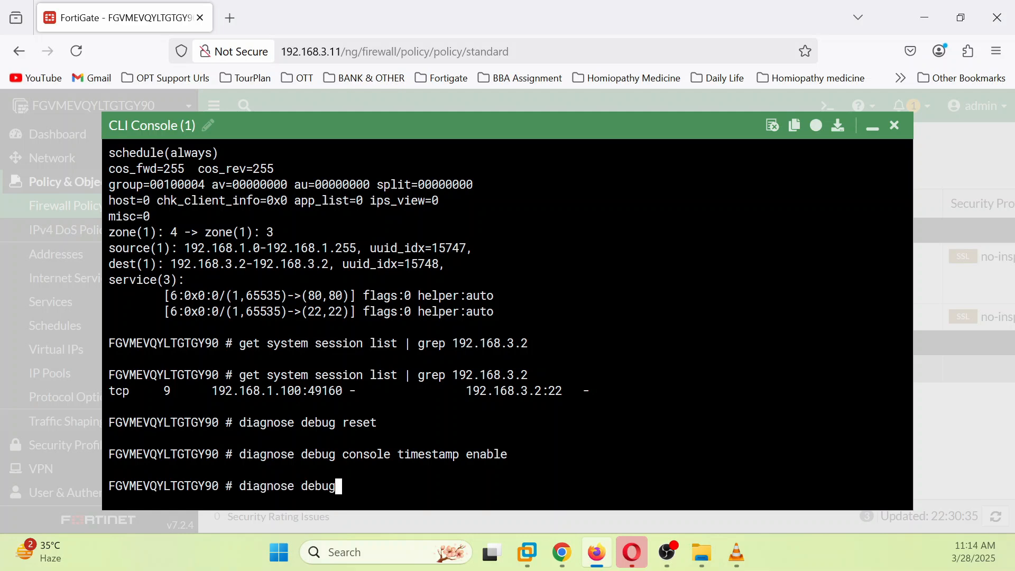
type(" flow filter")
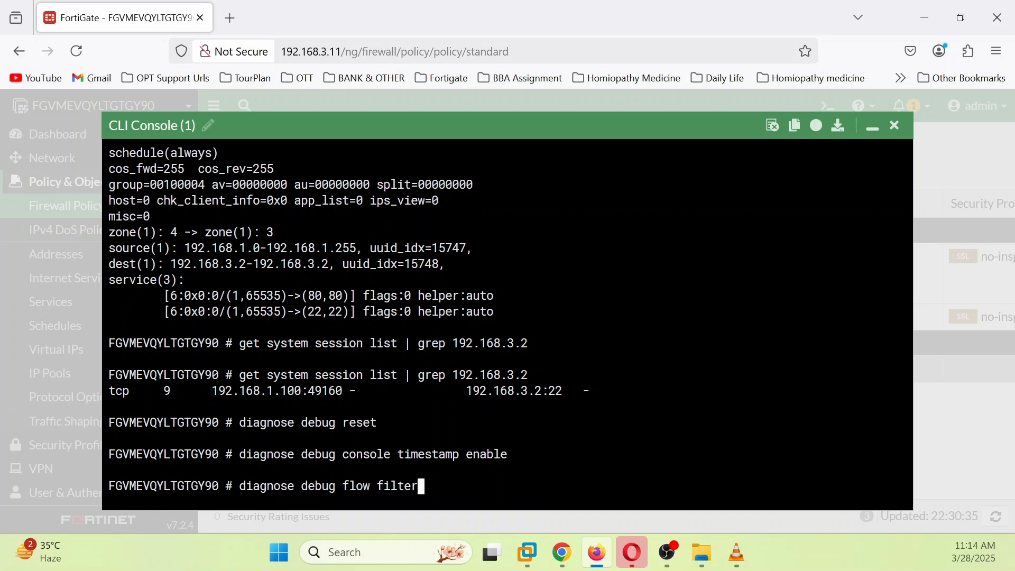
Step: Show the current debug flow filter, then set its source address to 192.168.1.100
key("Return")
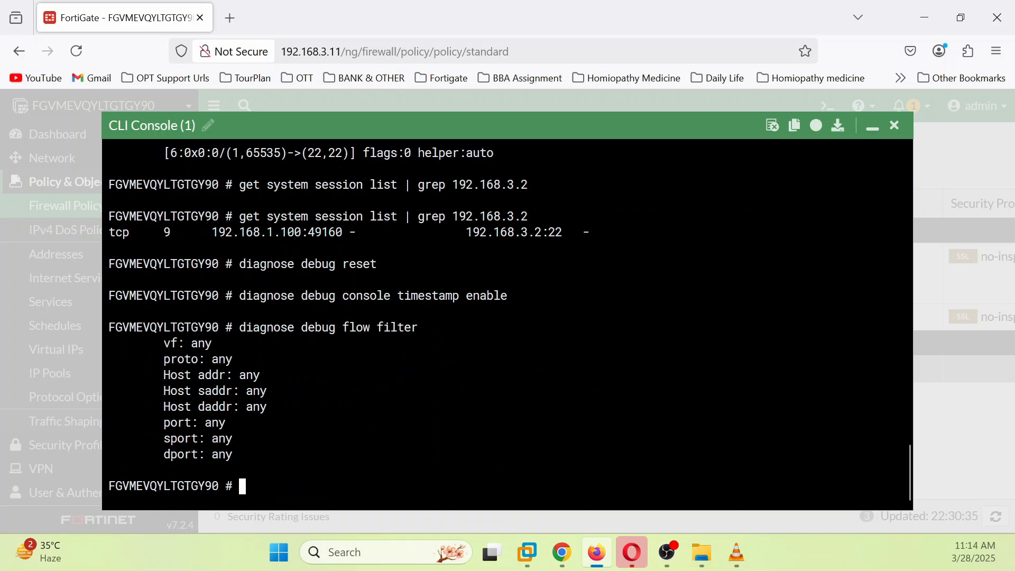
key("Up")
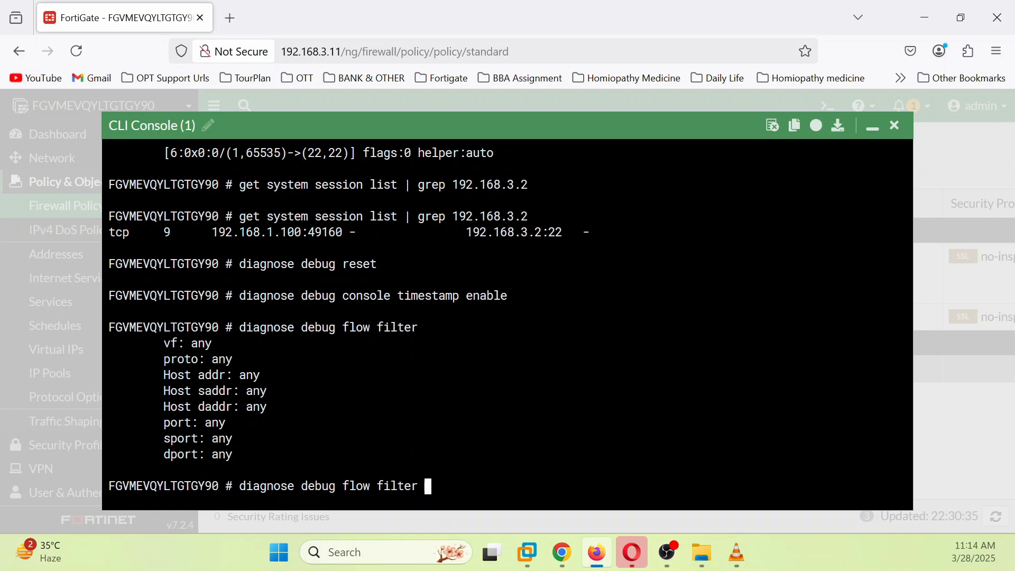
type("saddr 192.168")
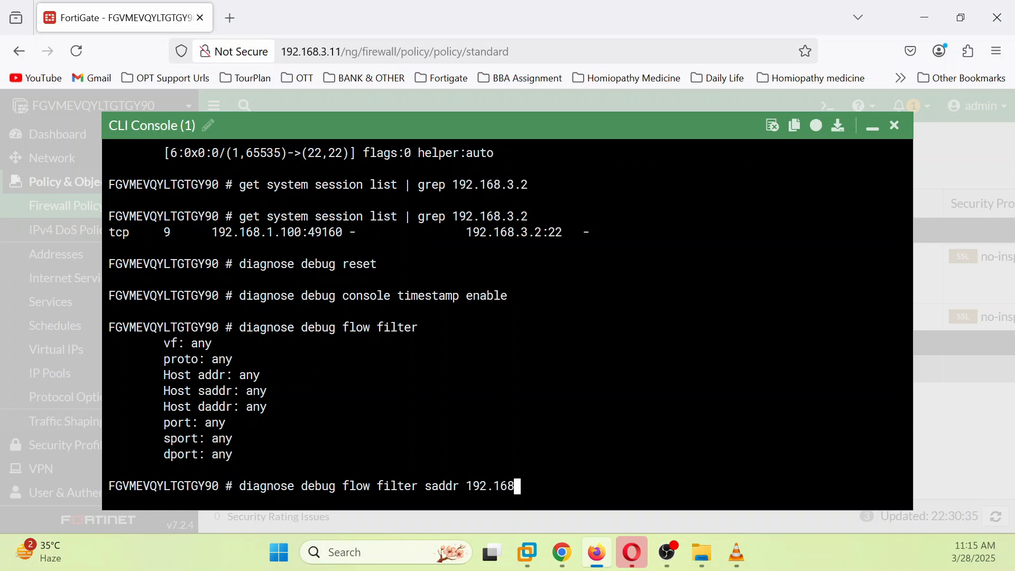
type(".1.100")
key("Return")
Step: Set the debug flow destination address filter to 192.168.3.2
key("Up")
key("Left")
key("Left")
key("Left")
key("Left")
key("Left")
key("Left")
key("Left")
key("Left")
key("Left")
key("Left")
key("Left")
key("Left")
key("Left")
key("Left")
key("Left")
key("Left")
key("Left")
key("Left")
key("BackSpace")
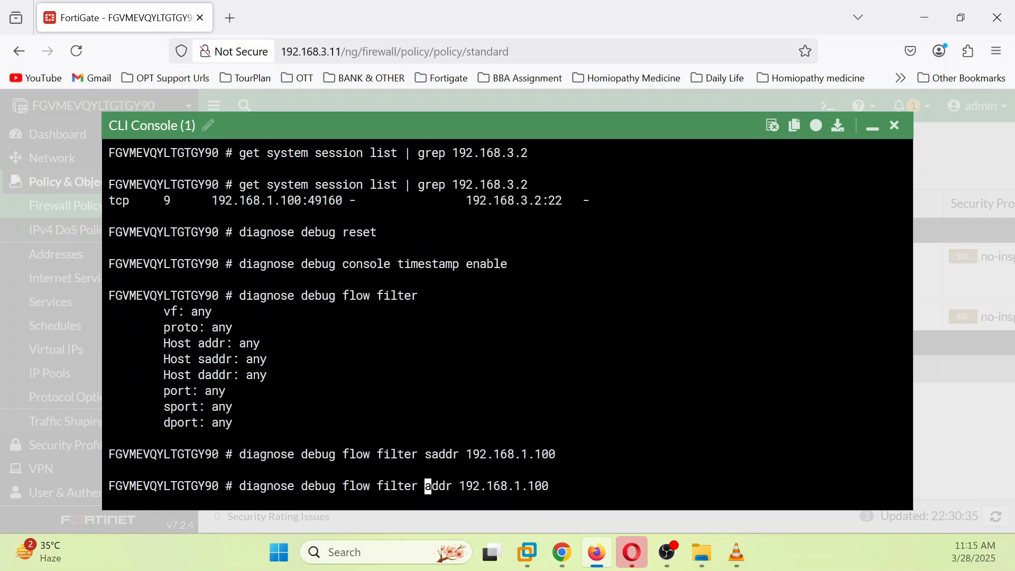
type("d")
key("Right")
key("Right")
key("Right")
key("Right")
key("Right")
key("Right")
key("Right")
key("Right")
key("Right")
key("Right")
key("Right")
key("Right")
key("Right")
key("Right")
key("Right")
key("Right")
key("Right")
key("Right")
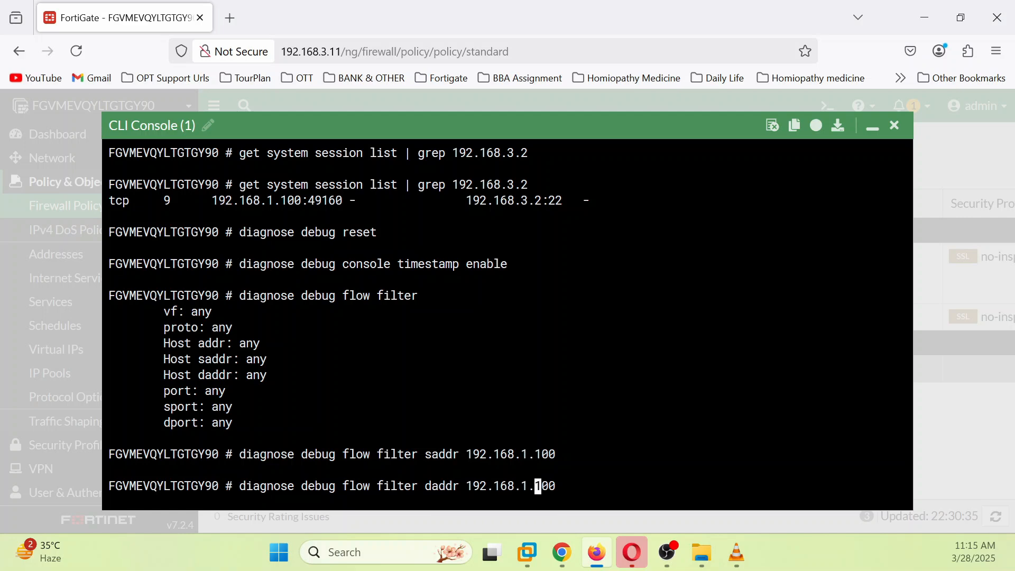
key("BackSpace")
key("BackSpace")
key("BackSpace")
key("BackSpace")
key("BackSpace")
type("3.2")
key("Return")
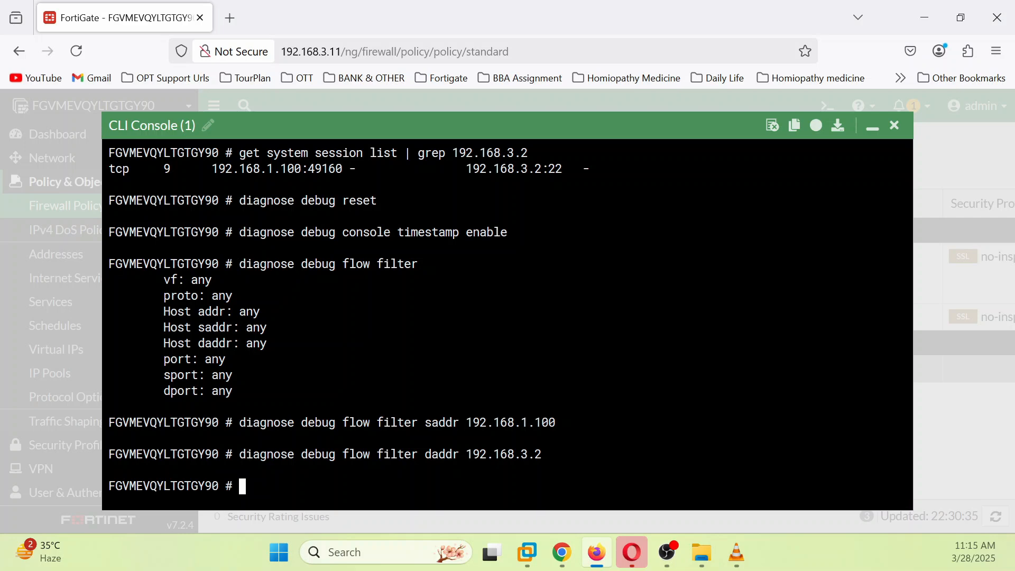
Step: Enable iprope trace messages with 'diagnose debug flow show iprope enable'
key("Up")
key("BackSpace")
key("BackSpace")
key("BackSpace")
key("BackSpace")
key("BackSpace")
key("BackSpace")
key("BackSpace")
key("BackSpace")
key("BackSpace")
key("BackSpace")
key("BackSpace")
key("BackSpace")
key("BackSpace")
key("BackSpace")
key("BackSpace")
key("BackSpace")
key("BackSpace")
key("BackSpace")
key("BackSpace")
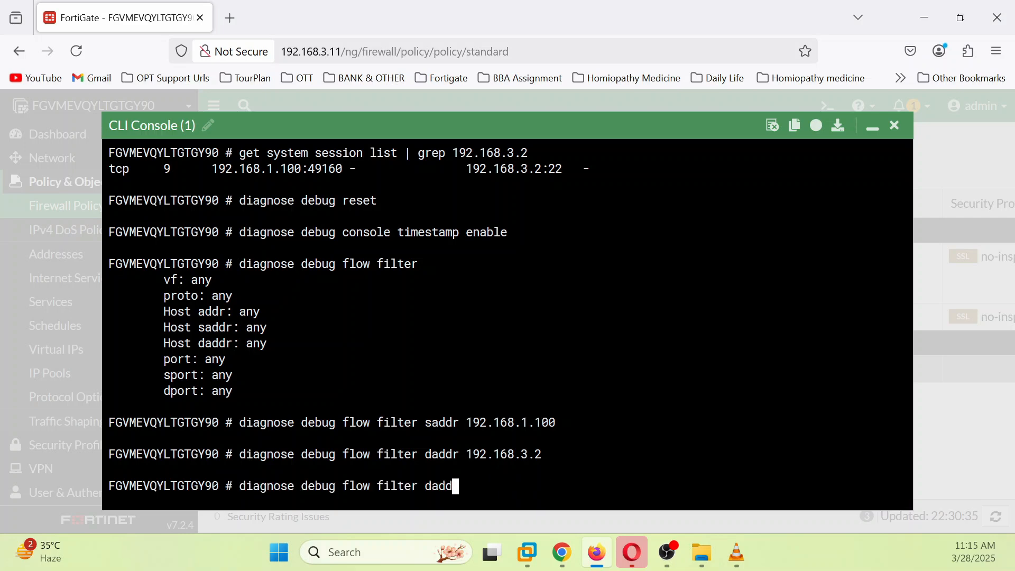
key("BackSpace")
key("BackSpace")
key("BackSpace")
key("BackSpace")
key("BackSpace")
type("show ")
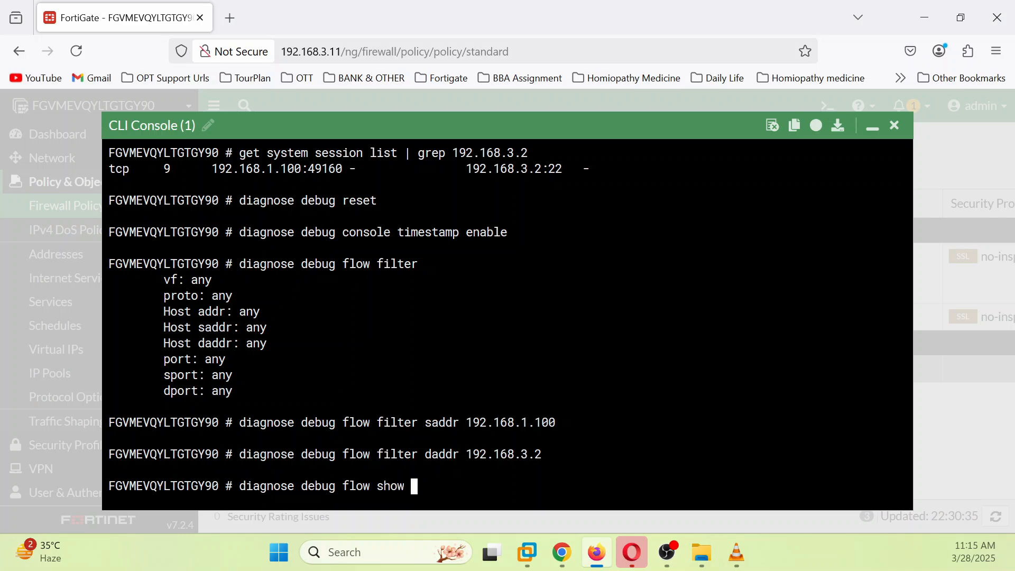
type("iprope enable")
key("Return")
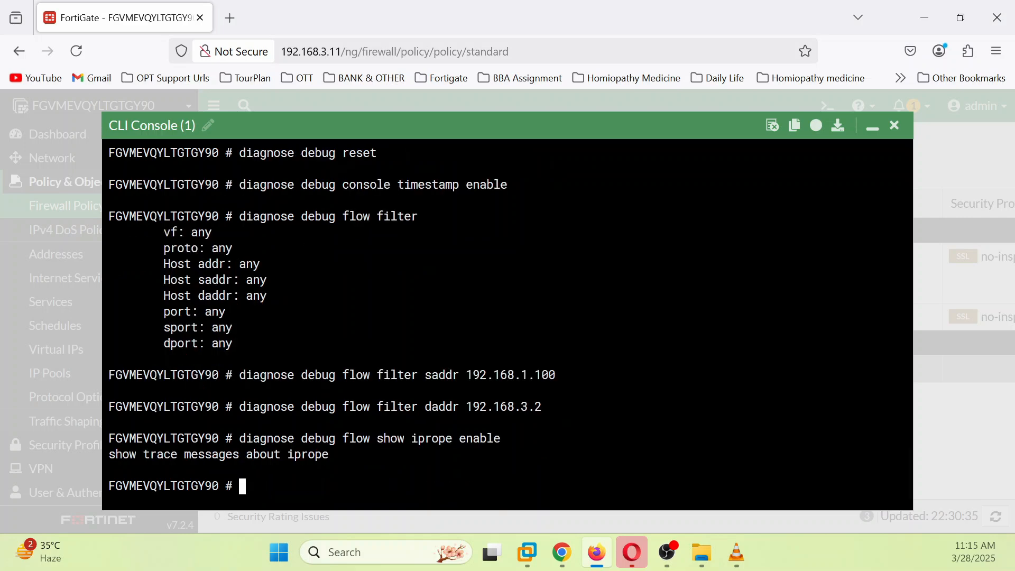
Step: Enable function names in debug flow output with 'diagnose debug flow show function-name enable'
key("Up")
key("BackSpace")
key("BackSpace")
key("BackSpace")
key("BackSpace")
key("BackSpace")
key("BackSpace")
key("BackSpace")
key("BackSpace")
key("BackSpace")
key("BackSpace")
key("BackSpace")
key("BackSpace")
key("BackSpace")
key("BackSpace")
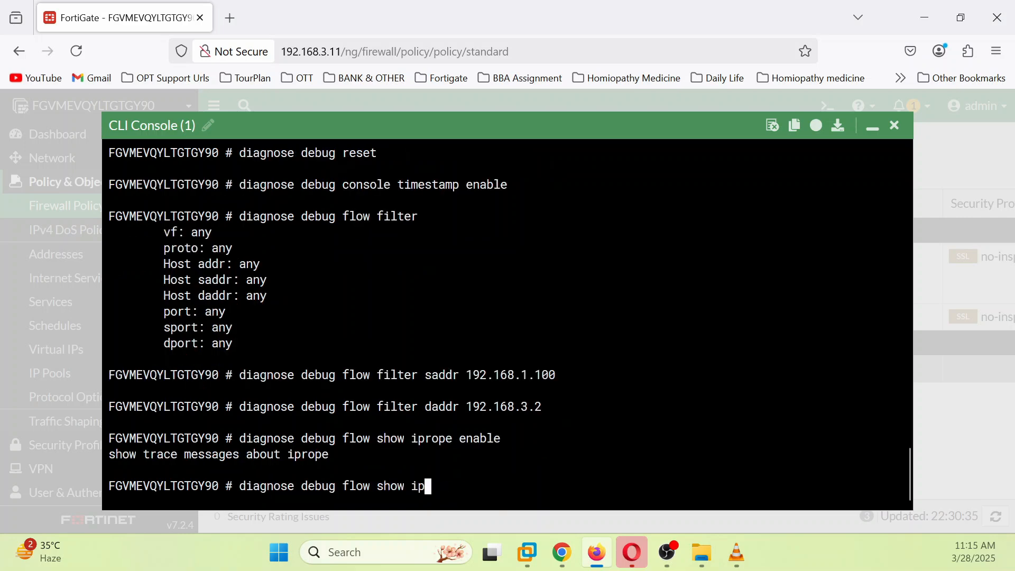
type("f")
key("BackSpace")
key("Tab")
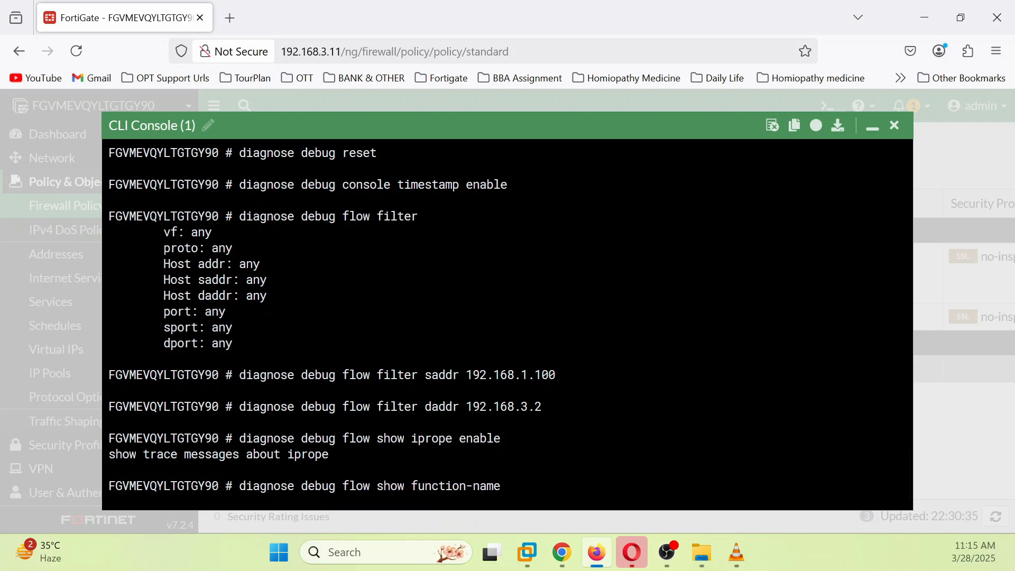
type("enable")
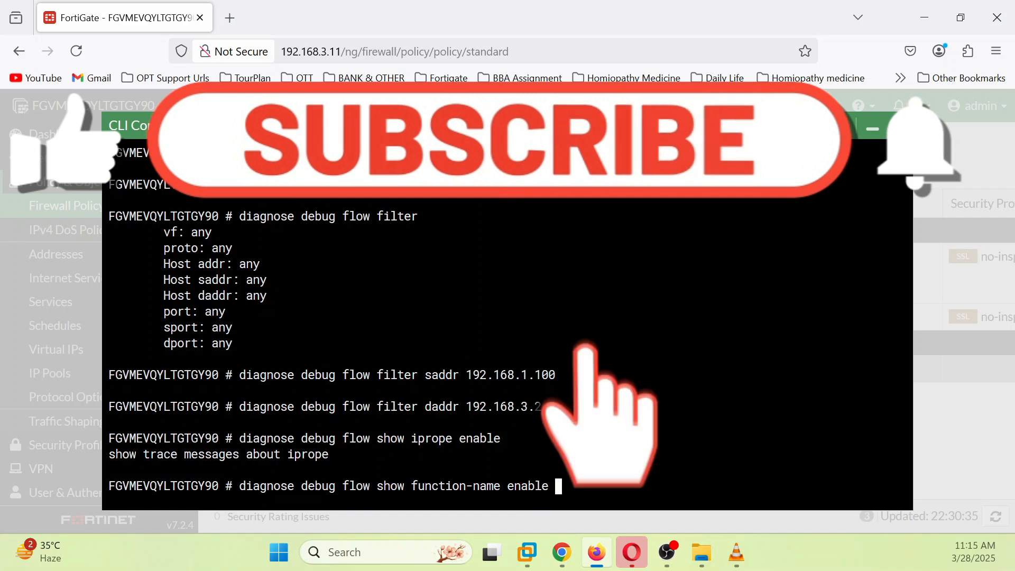
key("Return")
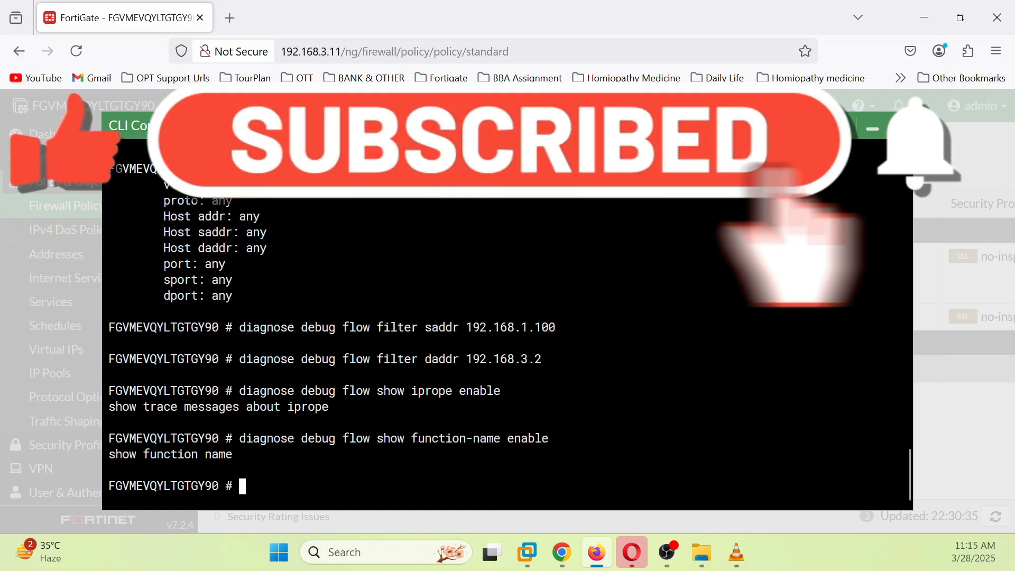
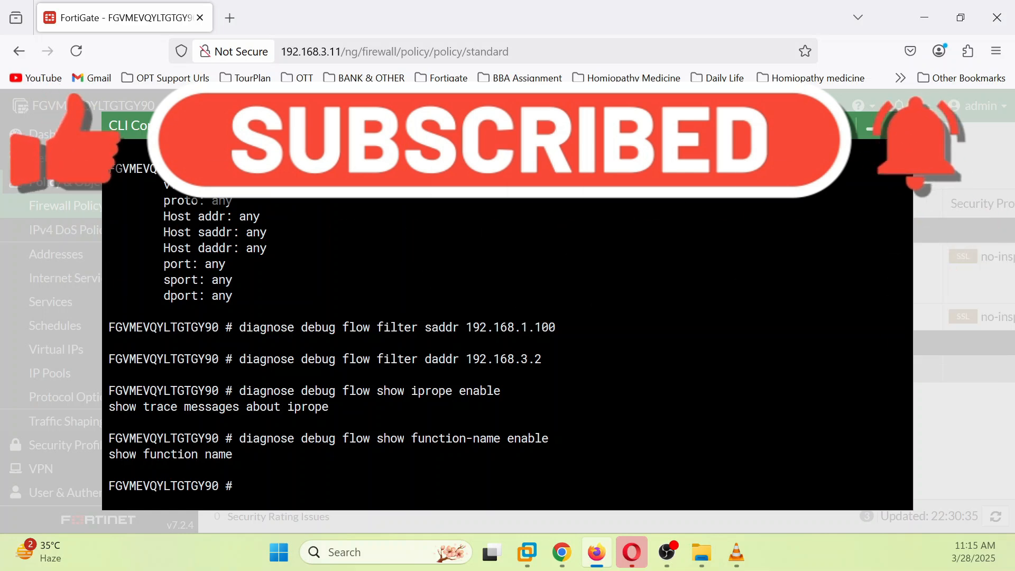
Step: List the debug flow filter, showing host source 192.168.1.100 and destination 192.168.3.2
key("Up")
key("BackSpace")
key("BackSpace")
key("BackSpace")
key("BackSpace")
key("BackSpace")
key("BackSpace")
key("BackSpace")
key("BackSpace")
key("BackSpace")
key("BackSpace")
key("BackSpace")
key("BackSpace")
key("BackSpace")
key("BackSpace")
key("BackSpace")
key("BackSpace")
key("BackSpace")
key("BackSpace")
key("BackSpace")
key("BackSpace")
key("BackSpace")
key("BackSpace")
type("filter")
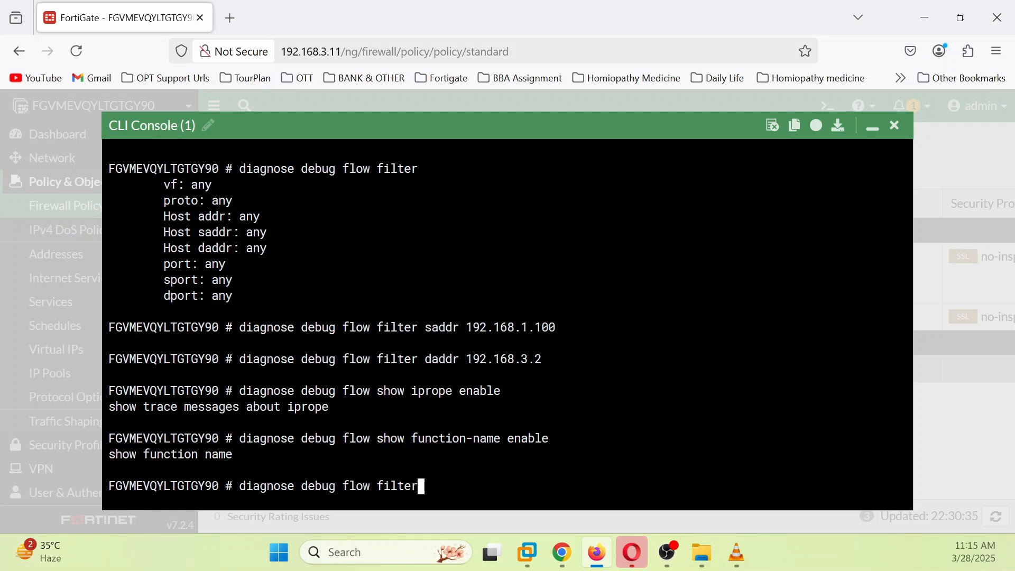
key("Return")
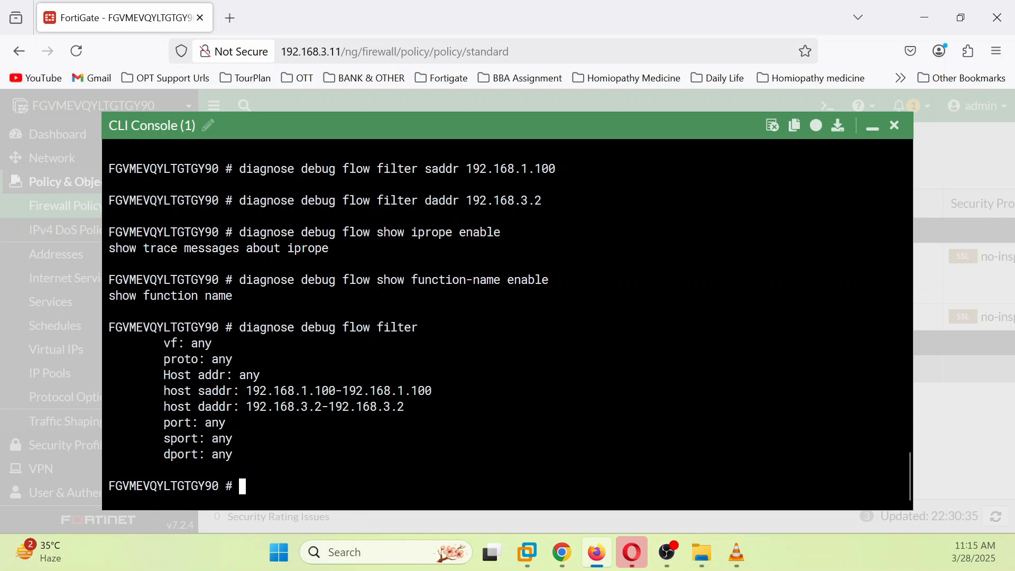
type("de")
type("iagnose debug")
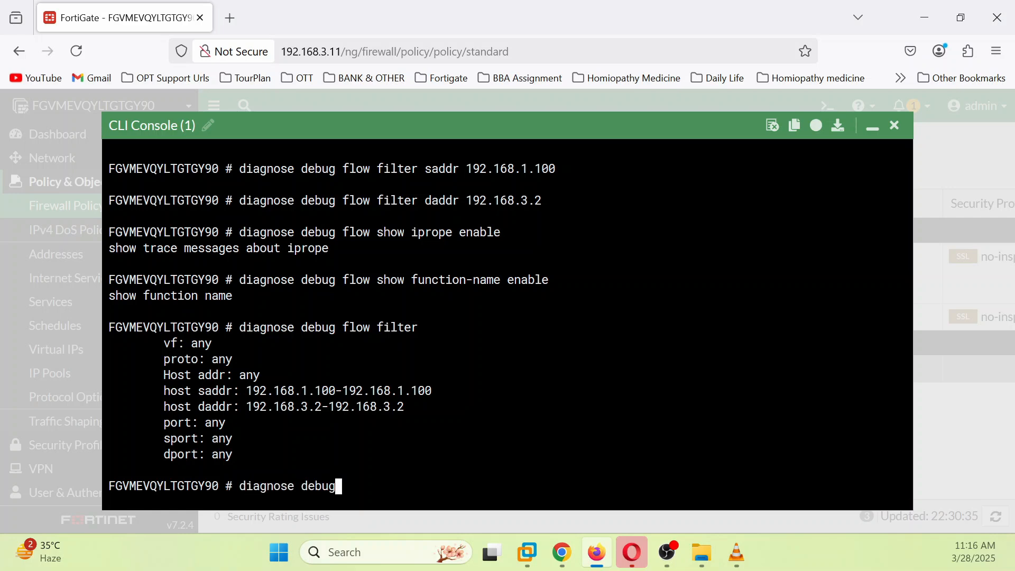
type(" f")
Step: Start a debug flow trace for 100 packets with 'diagnose debug flow trace start 100'
key("Tab")
key("super+shift+s")
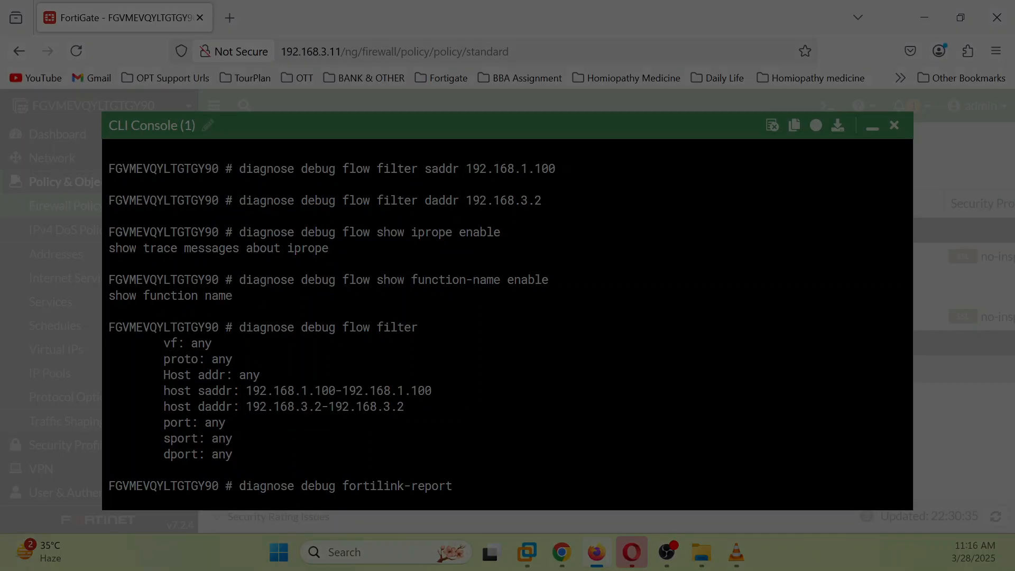
key("Escape")
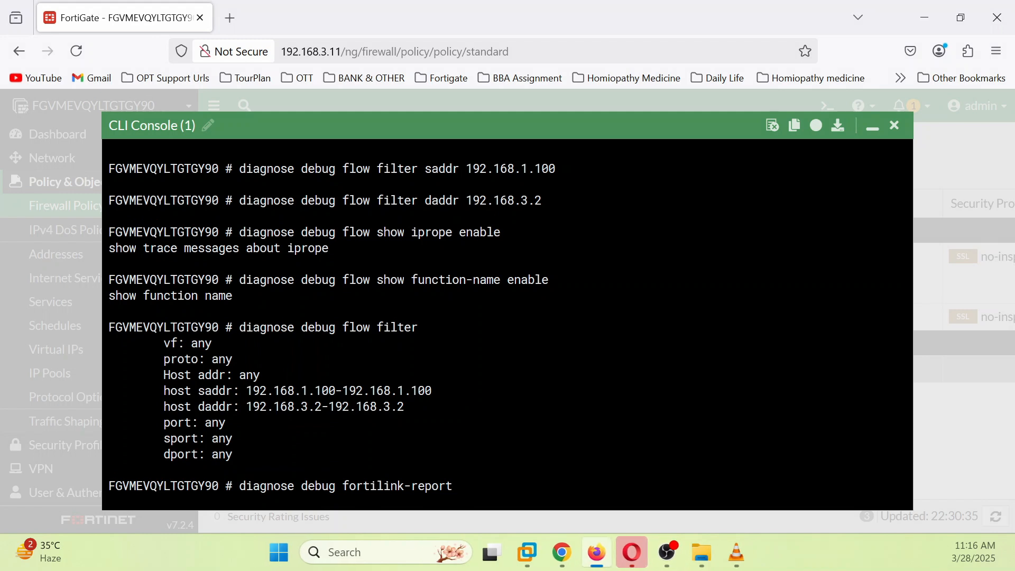
key("BackSpace")
key("BackSpace")
key("BackSpace")
key("BackSpace")
key("BackSpace")
key("BackSpace")
key("BackSpace")
key("BackSpace")
key("BackSpace")
key("BackSpace")
key("BackSpace")
key("BackSpace")
key("BackSpace")
key("BackSpace")
key("BackSpace")
key("BackSpace")
key("BackSpace")
type("f")
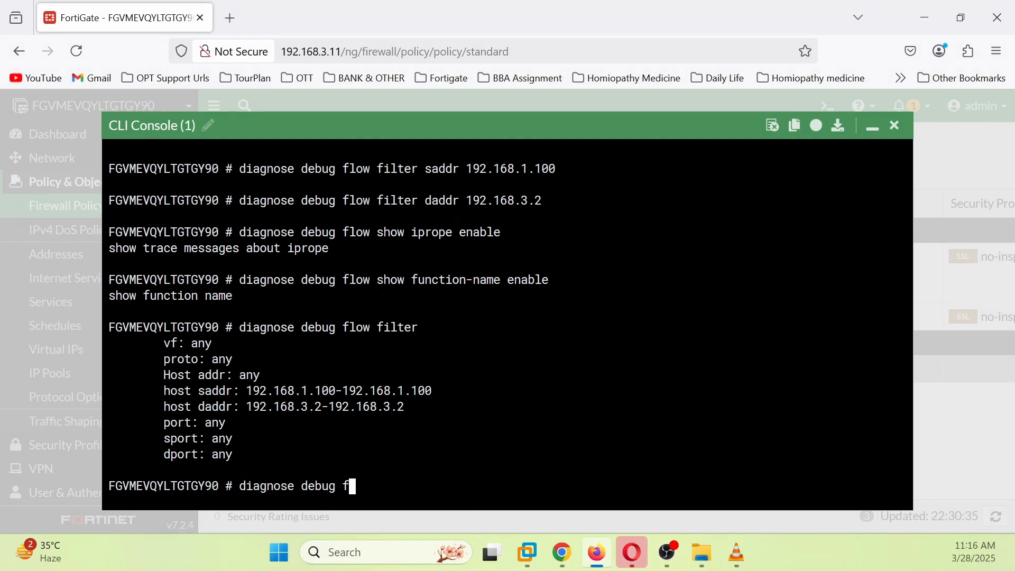
type("low trace start")
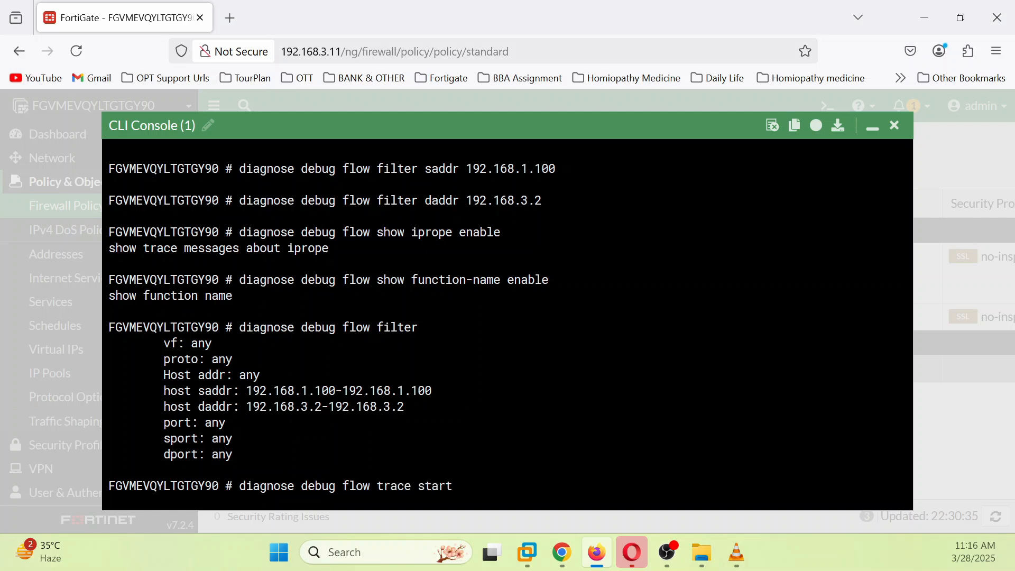
type(" 100")
key("Return")
Step: Turn on debug output with 'diagnose debug enable'
type("di")
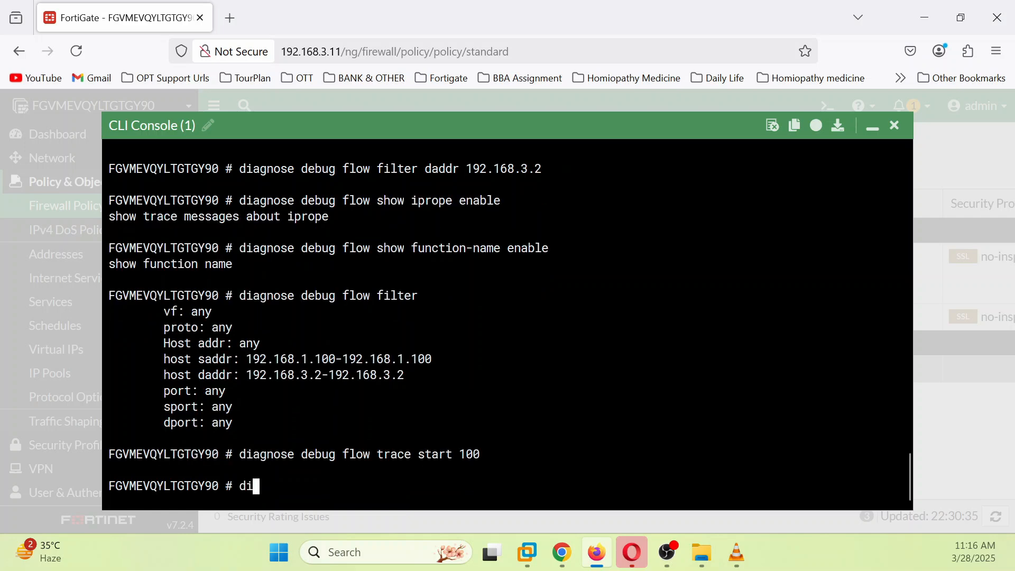
key("Tab")
type("debug e")
key("Tab")
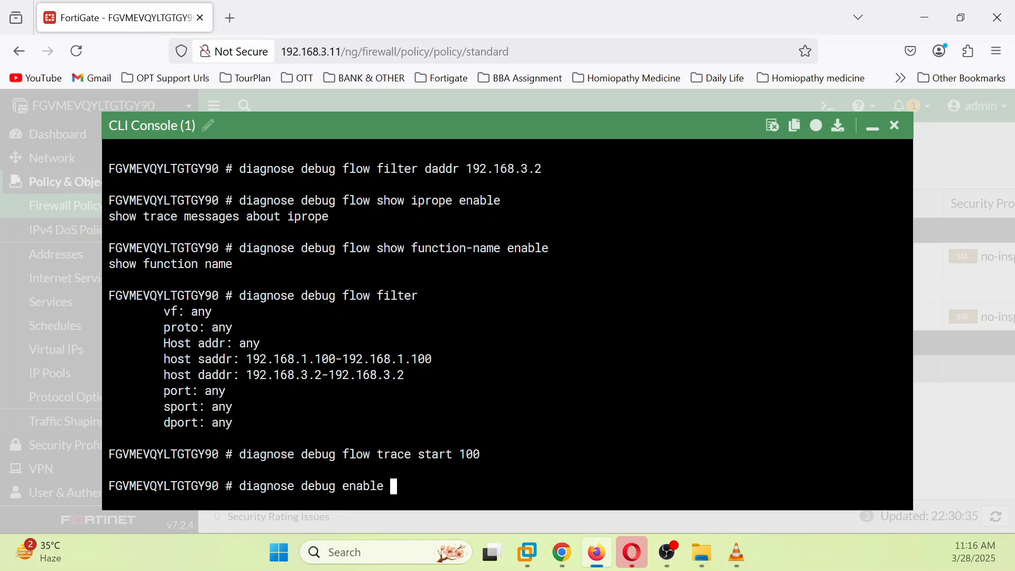
key("Return")
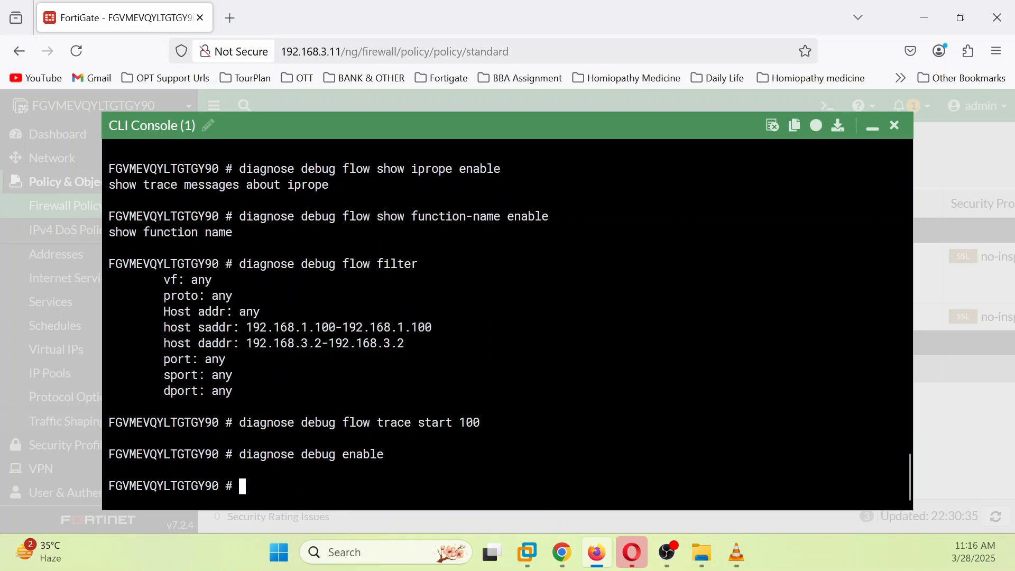
left_click(596, 550)
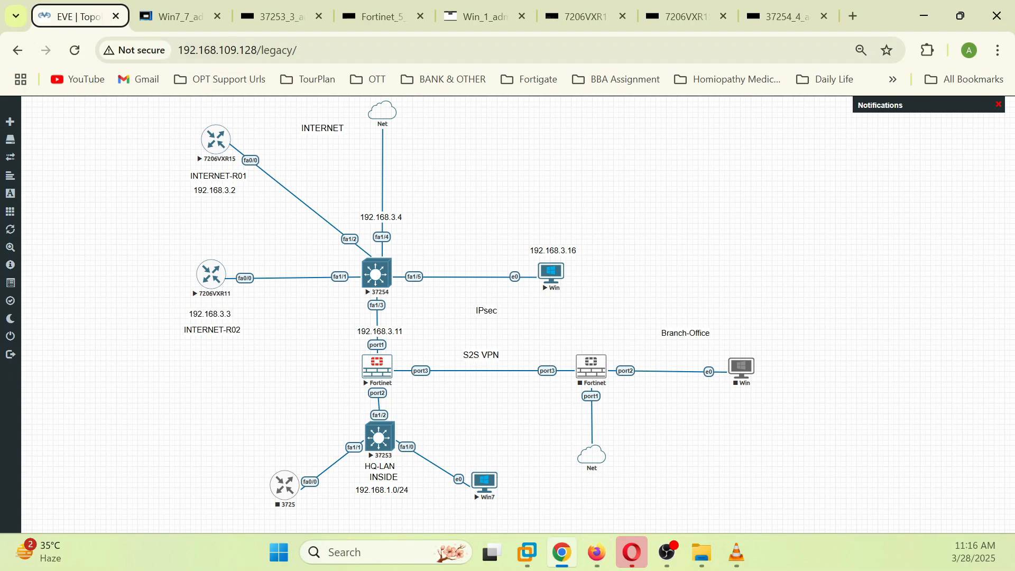
Step: Dismiss Win7's PuTTY timeout error and restart the SSH session to 192.168.3.2
left_click(180, 19)
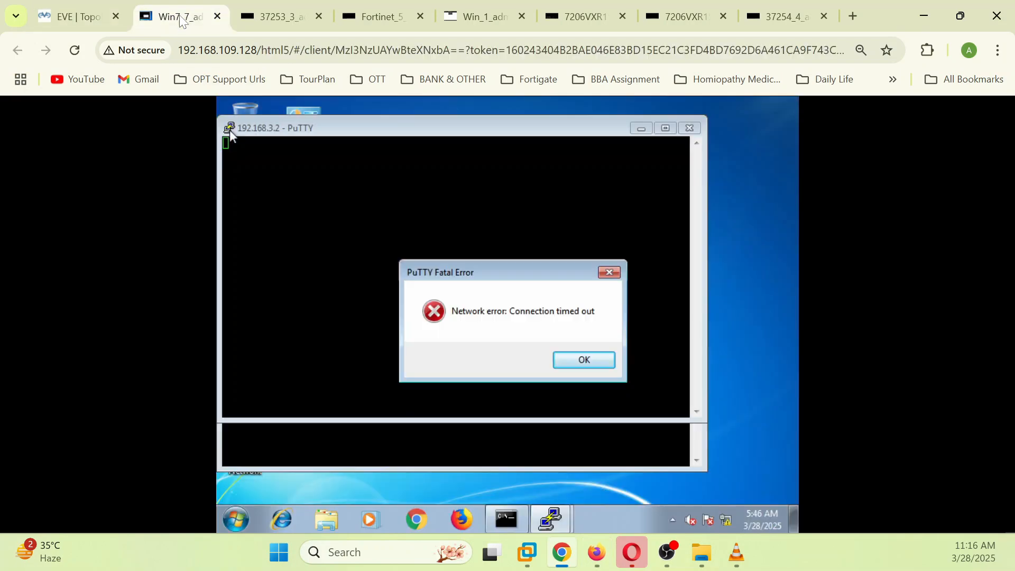
left_click(578, 360)
right_click(266, 128)
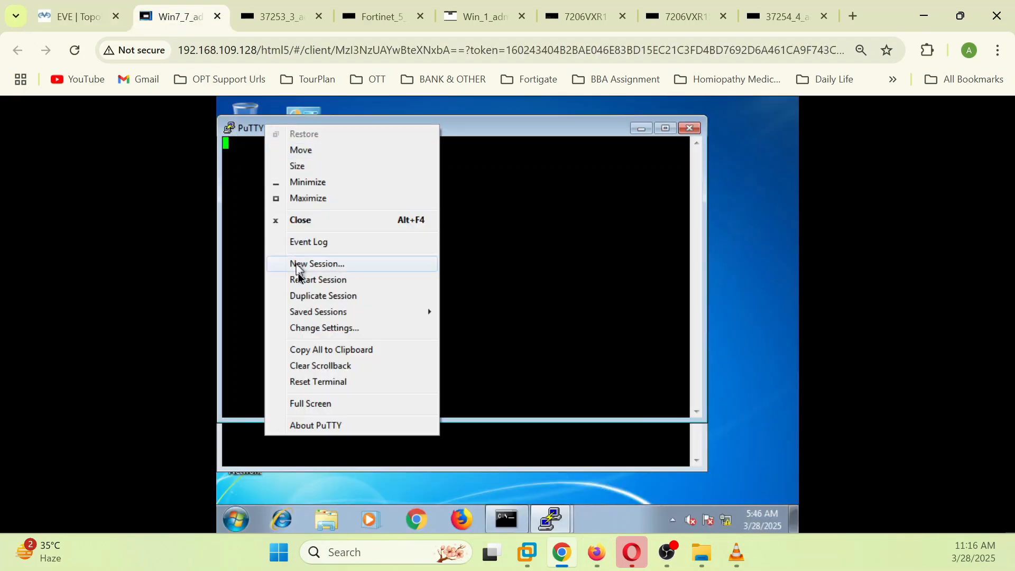
left_click(311, 349)
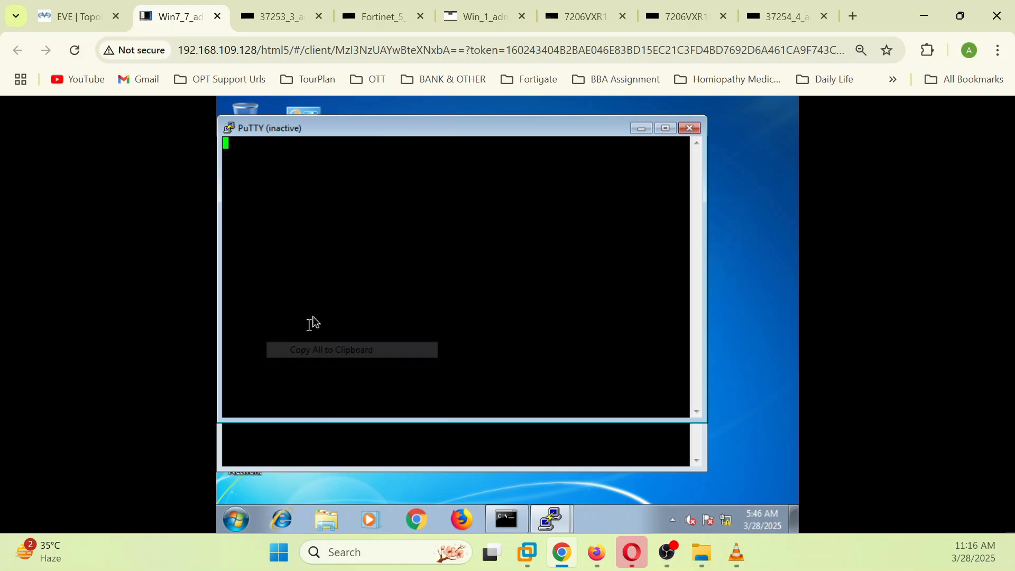
right_click(274, 135)
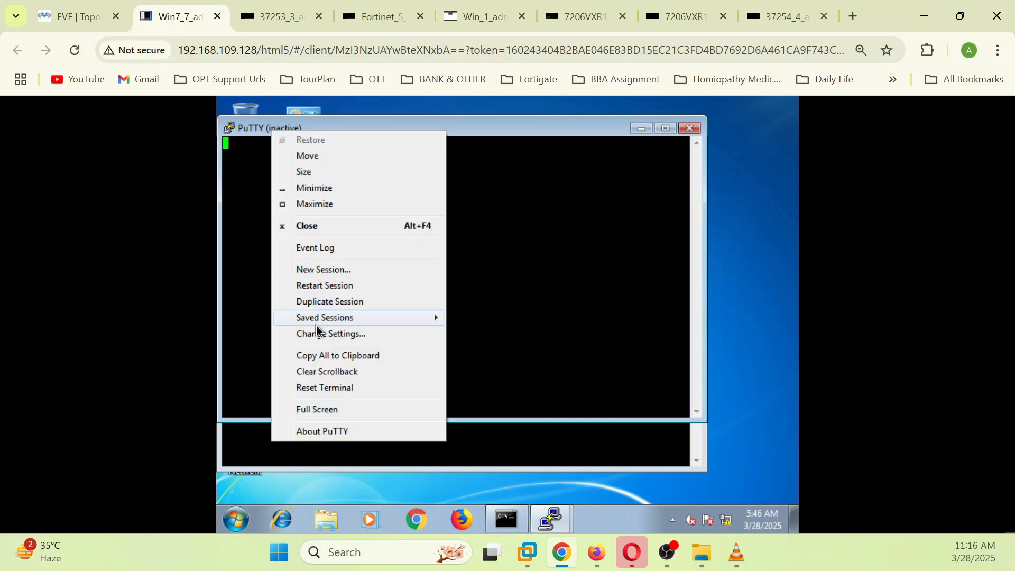
left_click(318, 304)
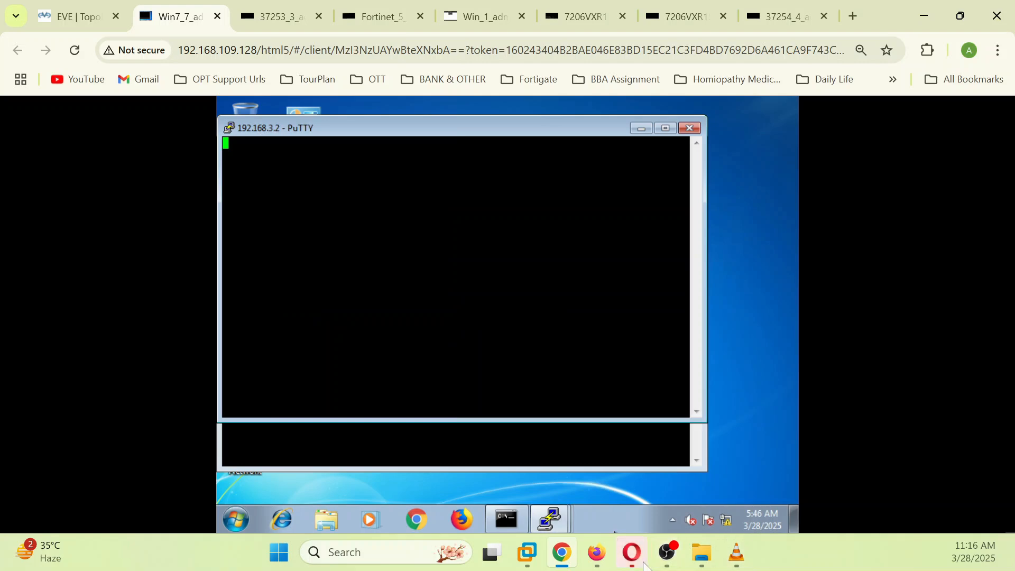
left_click(599, 555)
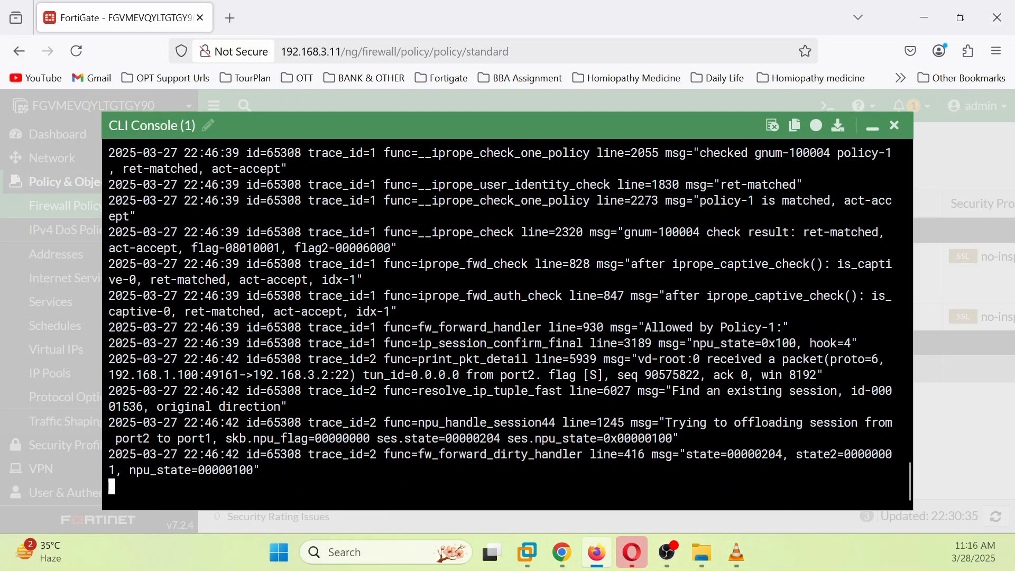
scroll(508, 317, "up", 5)
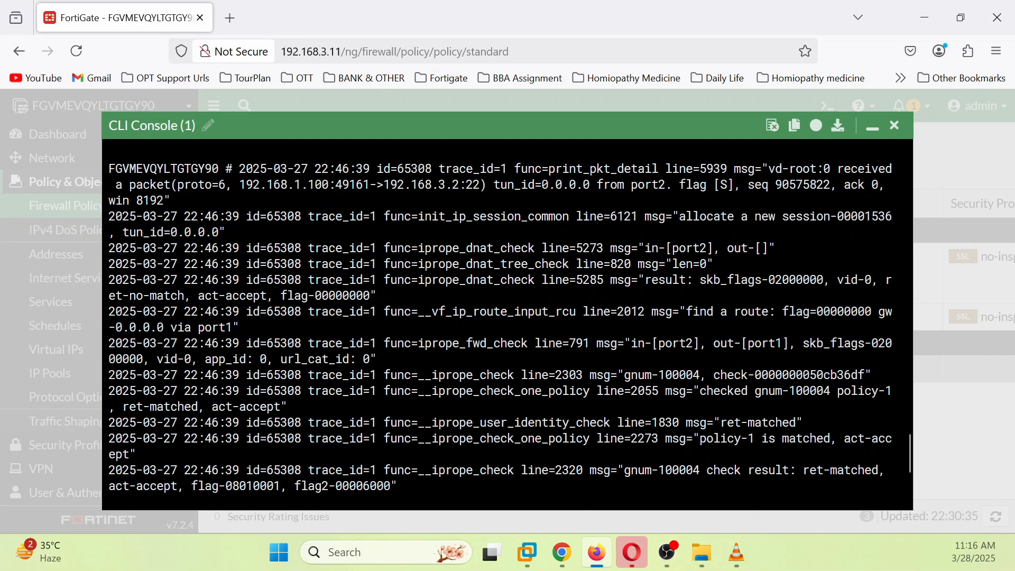
scroll(507, 324, "up", 4)
scroll(508, 325, "down", 3)
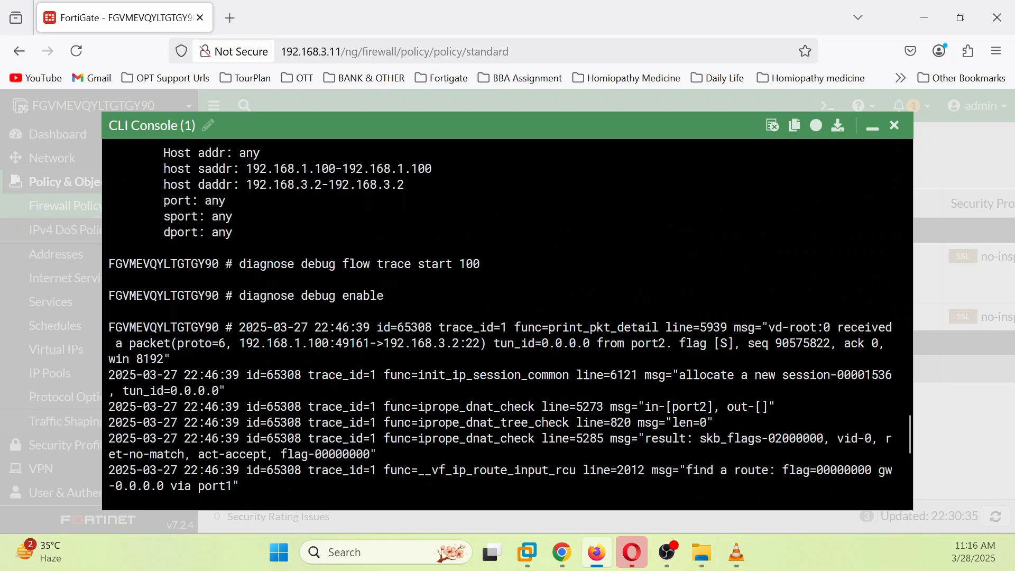
scroll(507, 324, "down", 2)
scroll(507, 325, "up", 2)
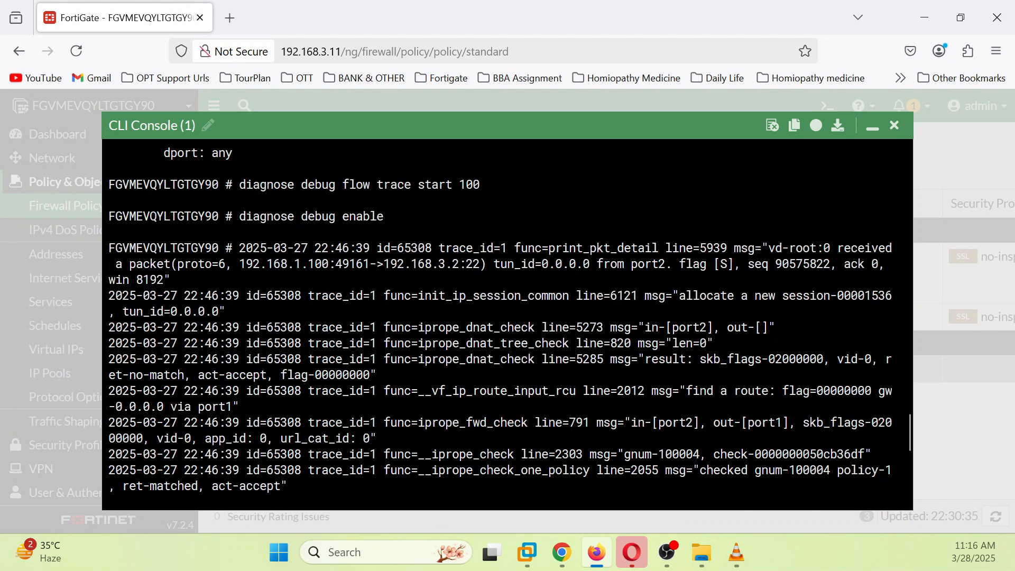
left_click_drag(122, 233, 714, 248)
left_click_drag(247, 264, 473, 264)
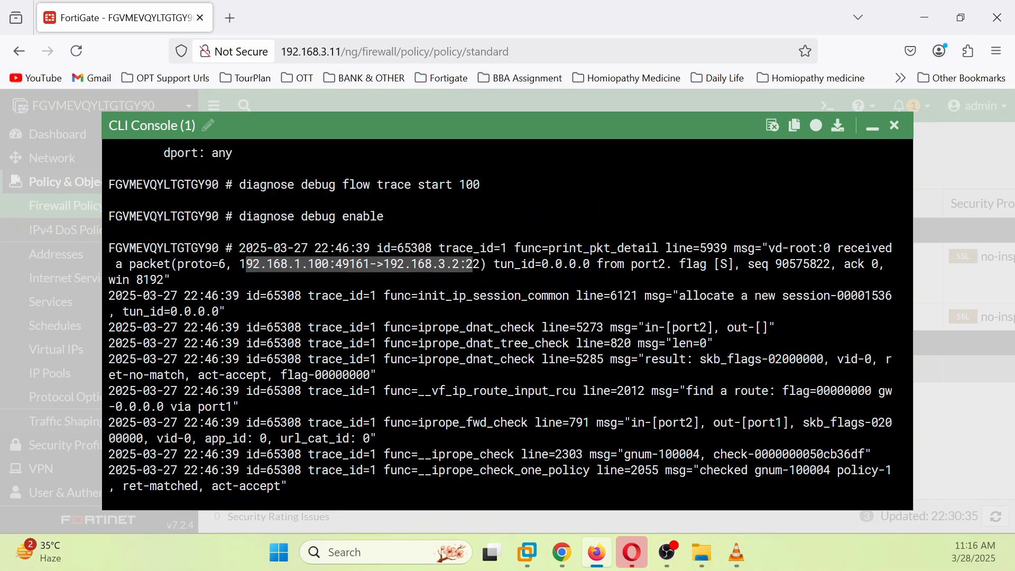
left_click(473, 264)
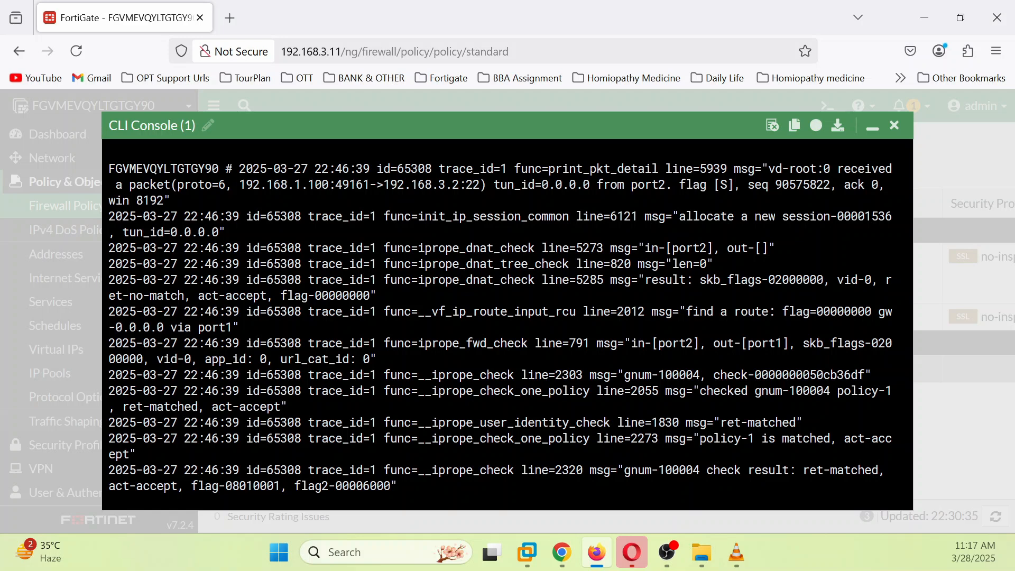
left_click_drag(590, 343, 762, 343)
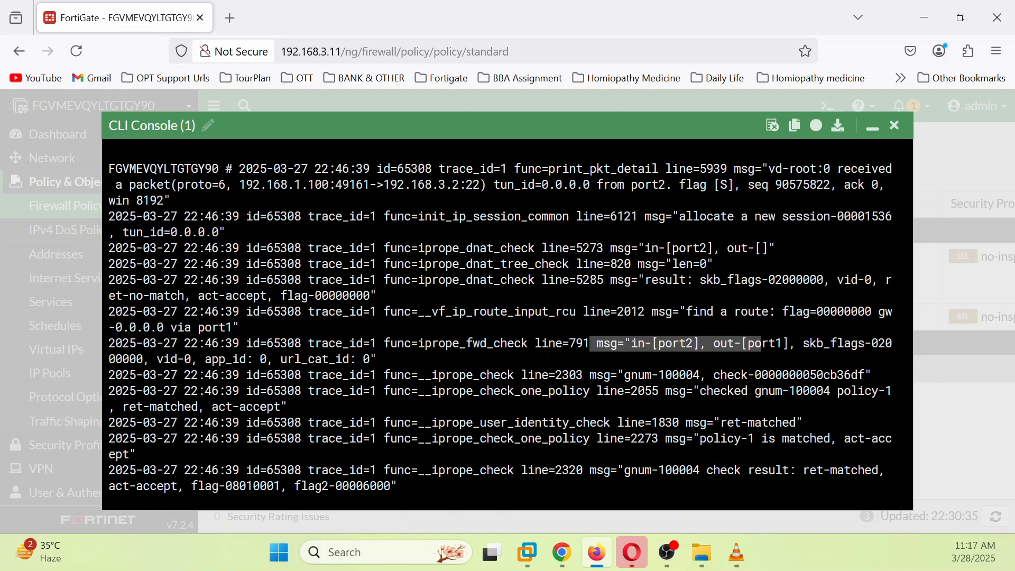
left_click_drag(384, 344, 466, 343)
left_click_drag(561, 344, 776, 344)
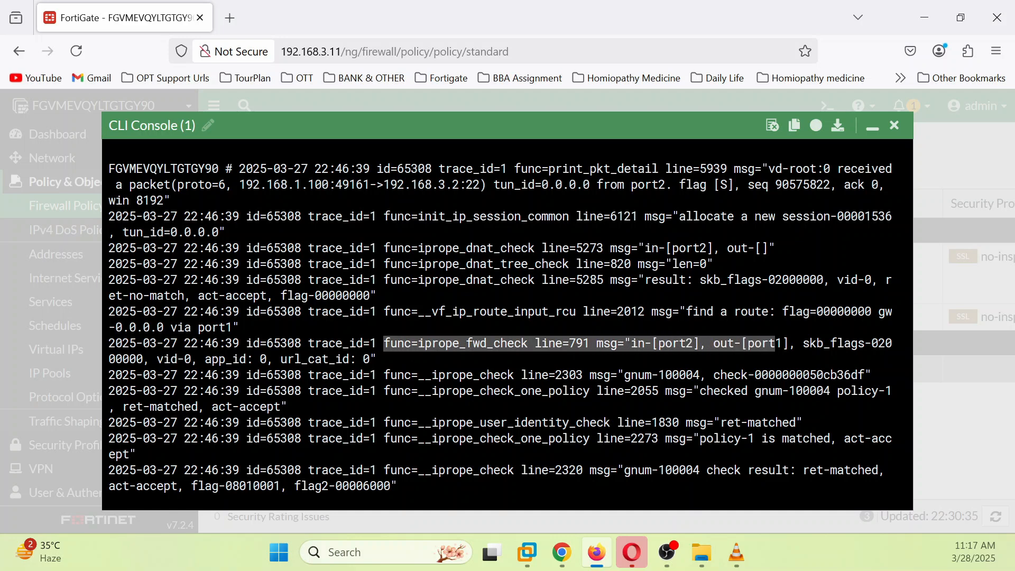
left_click_drag(686, 311, 769, 312)
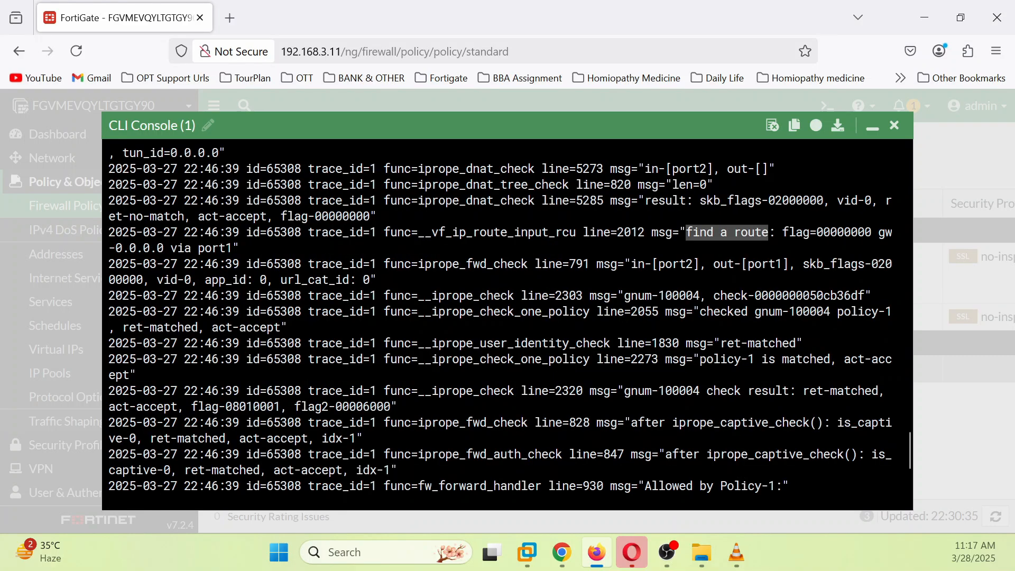
left_click_drag(706, 359, 115, 359)
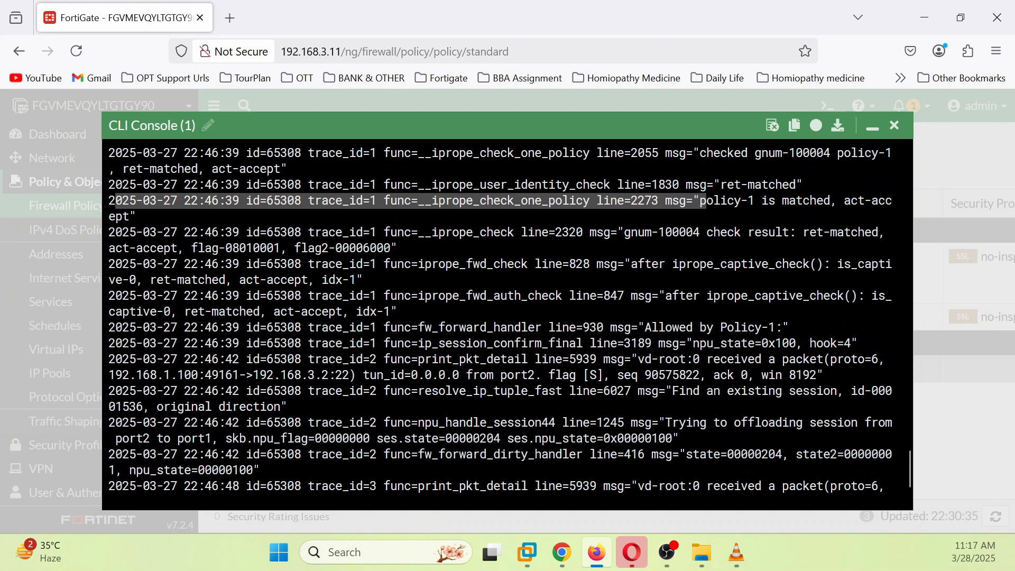
Step: Highlight the trace lines showing 'Allowed by Policy-1' and the existing-session lookups
left_click_drag(650, 327, 776, 328)
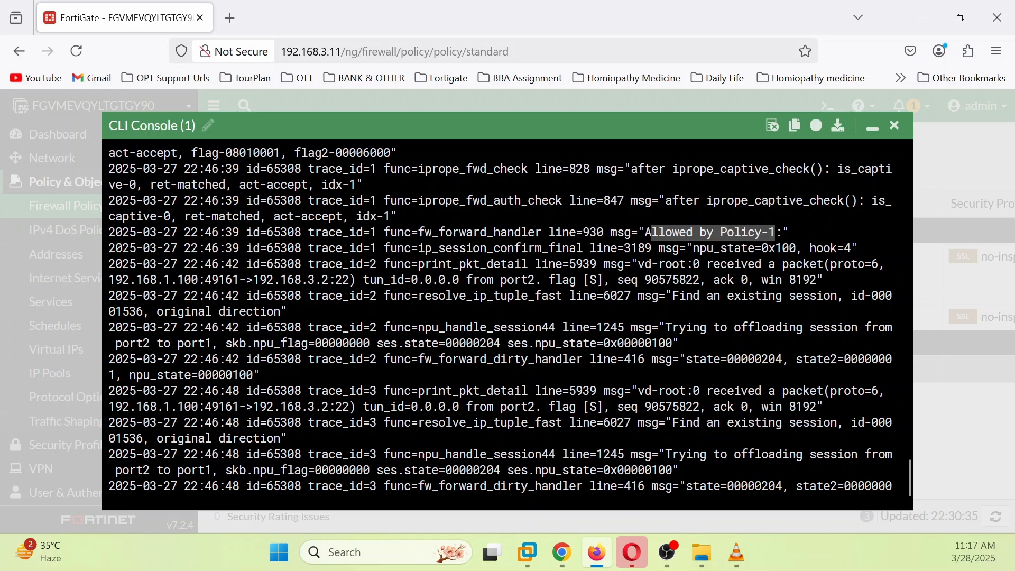
left_click_drag(685, 297, 817, 296)
left_click_drag(163, 312, 281, 312)
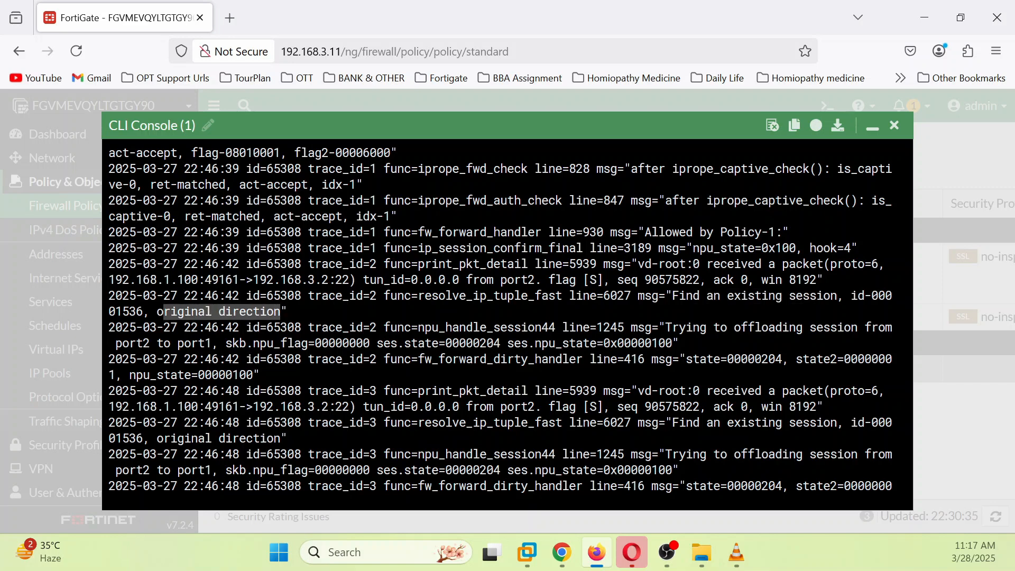
scroll(281, 312, "down", 1)
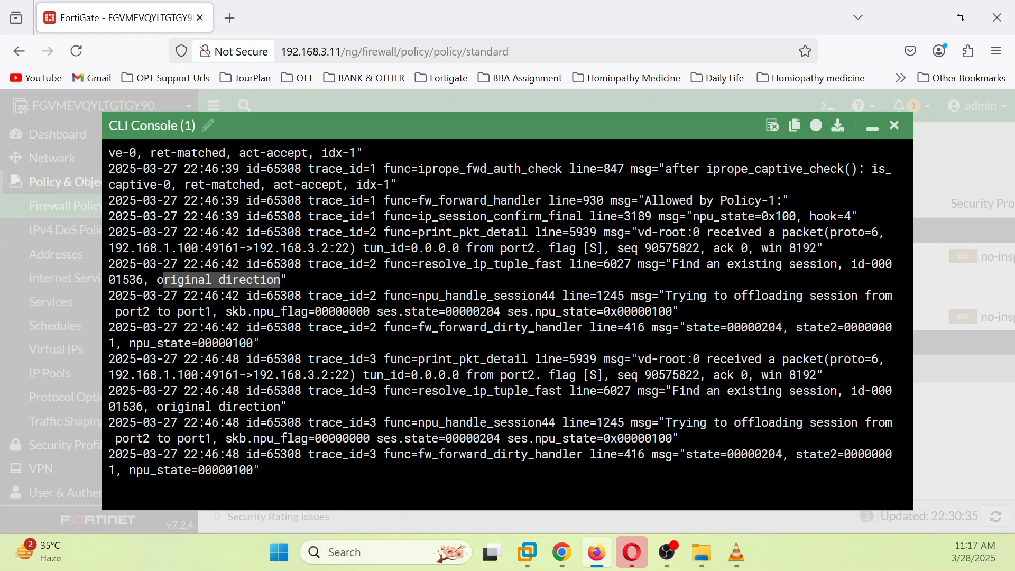
left_click_drag(673, 391, 293, 471)
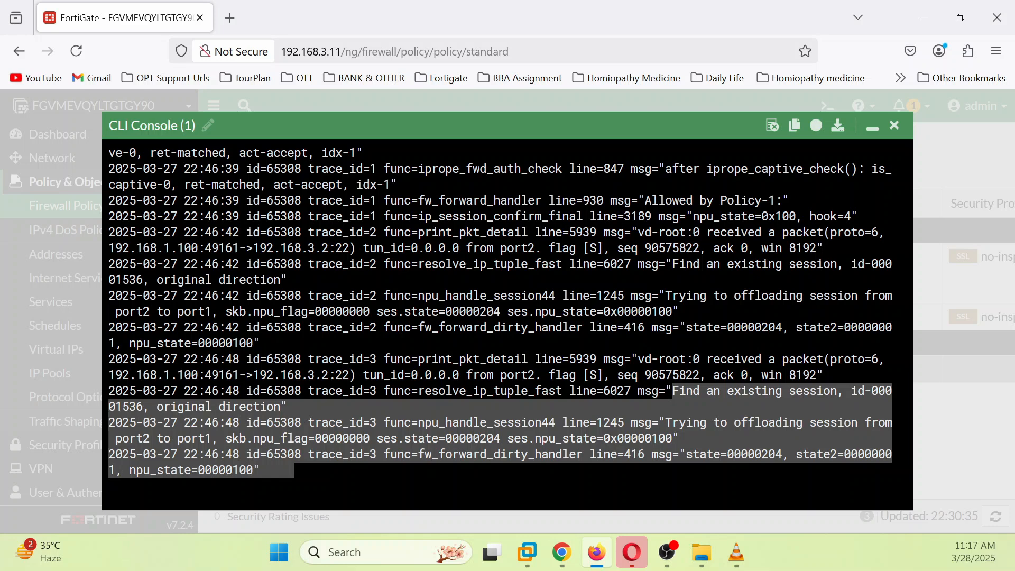
Step: End the debug output with fresh prompts and scroll through the completed trace
key("Return")
key("Return")
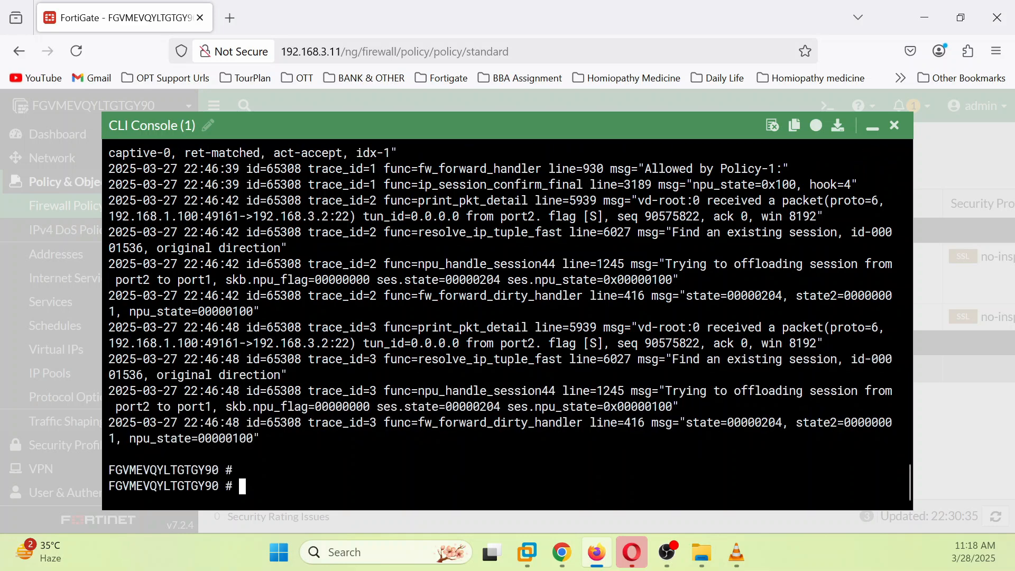
scroll(507, 317, "up", 3)
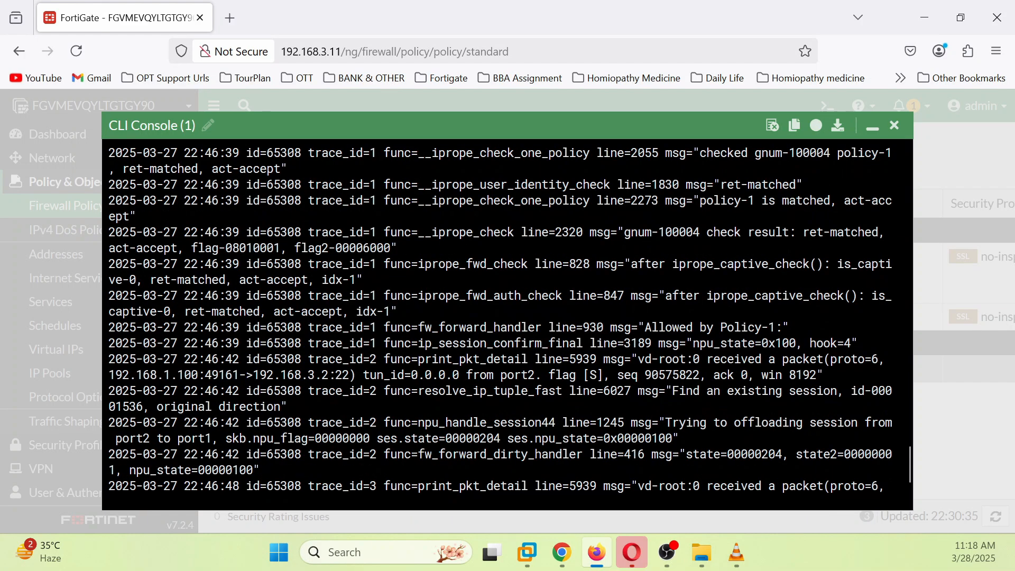
scroll(507, 317, "up", 3)
scroll(508, 318, "down", 6)
scroll(508, 318, "up", 3)
scroll(508, 317, "down", 1)
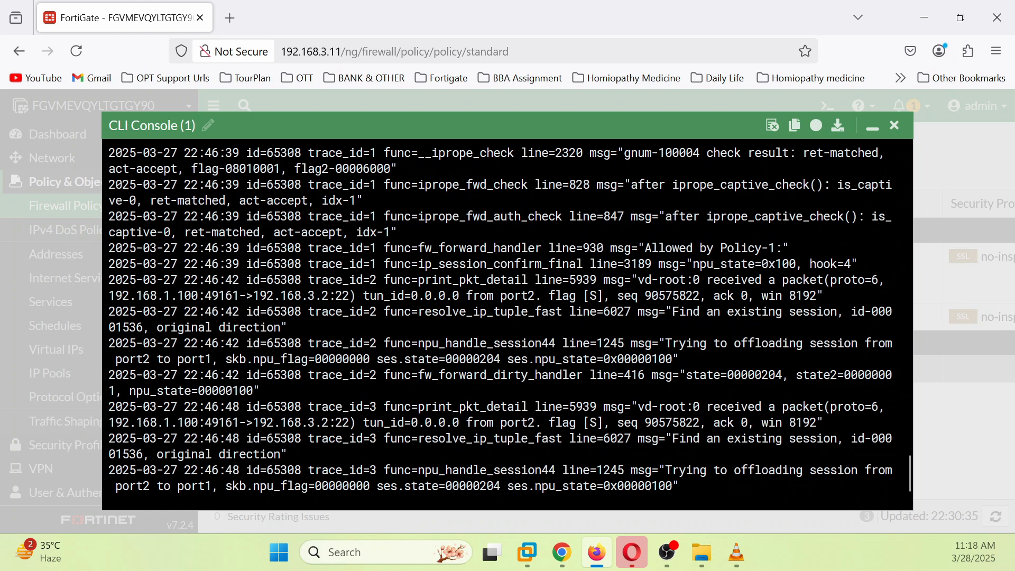
scroll(508, 317, "down", 2)
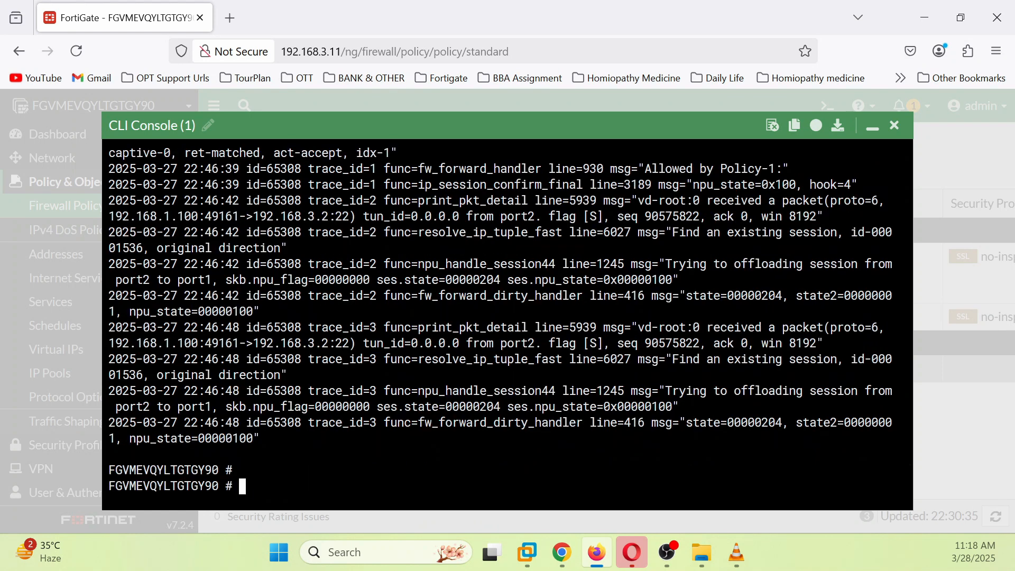
scroll(507, 317, "up", 2)
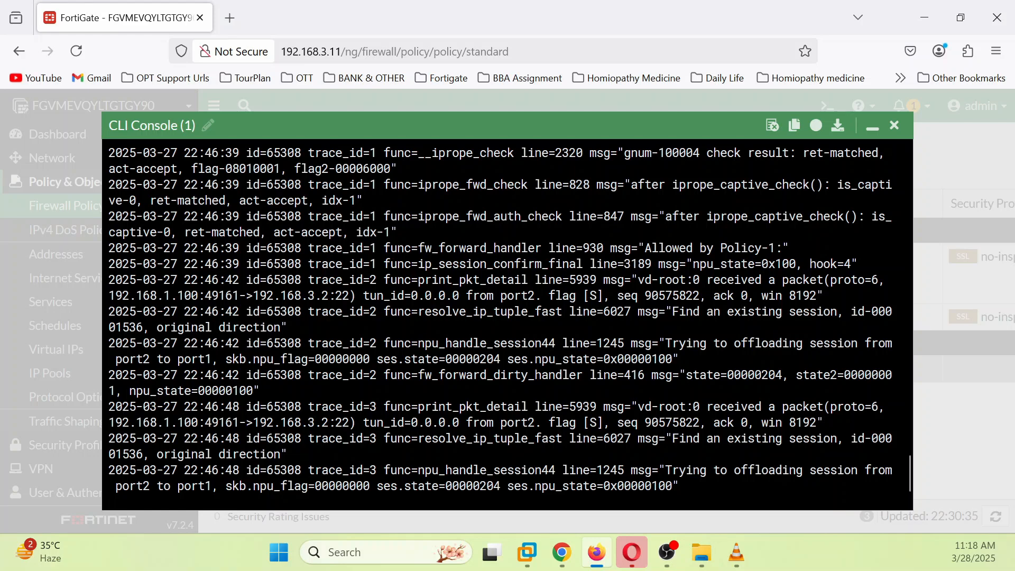
scroll(507, 318, "down", 2)
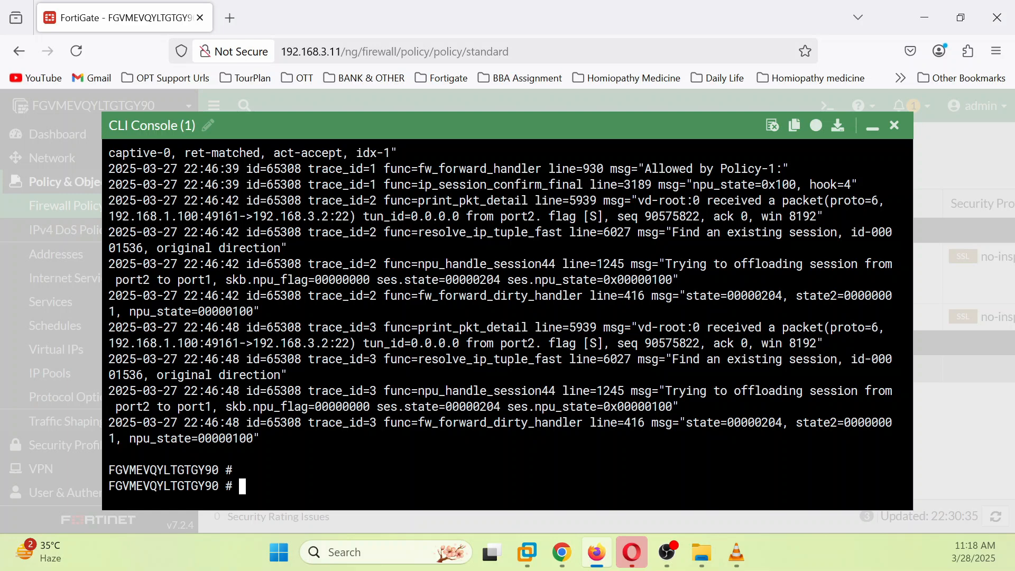
Step: Dismiss the PuTTY error and open the INTERNET-R01 router console from the EVE topology
left_click(873, 127)
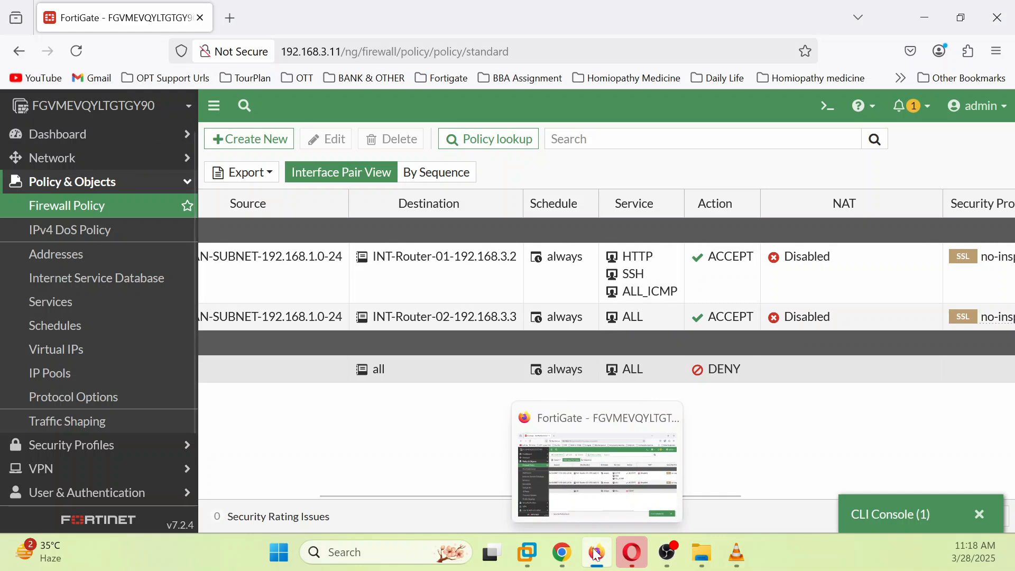
left_click(563, 553)
left_click(584, 361)
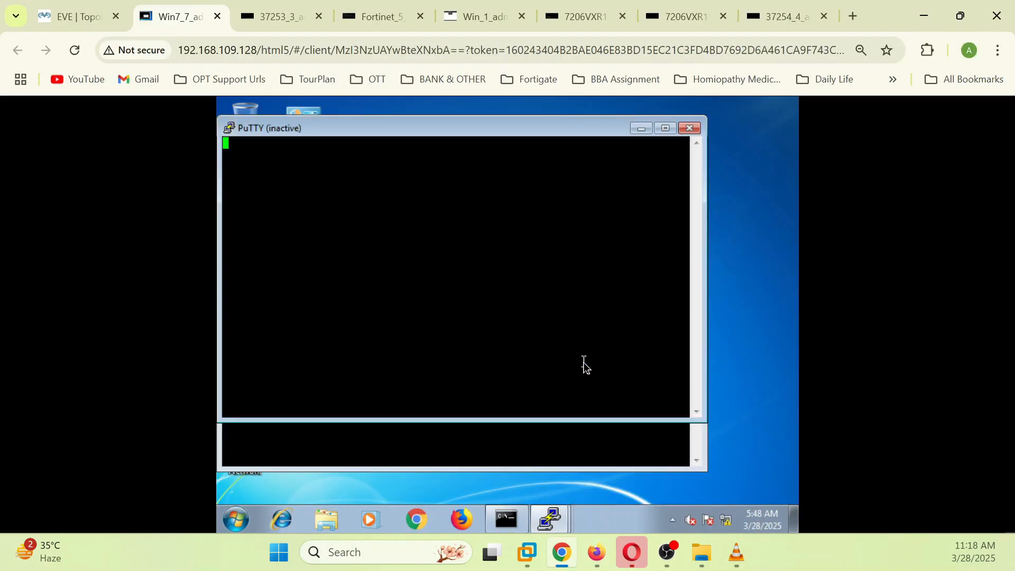
left_click(81, 27)
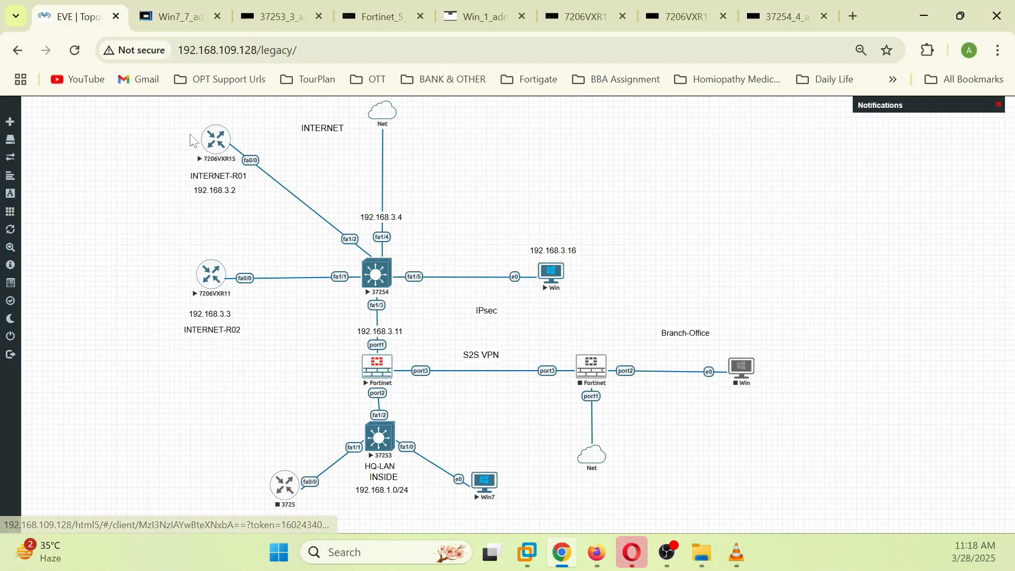
left_click(216, 139)
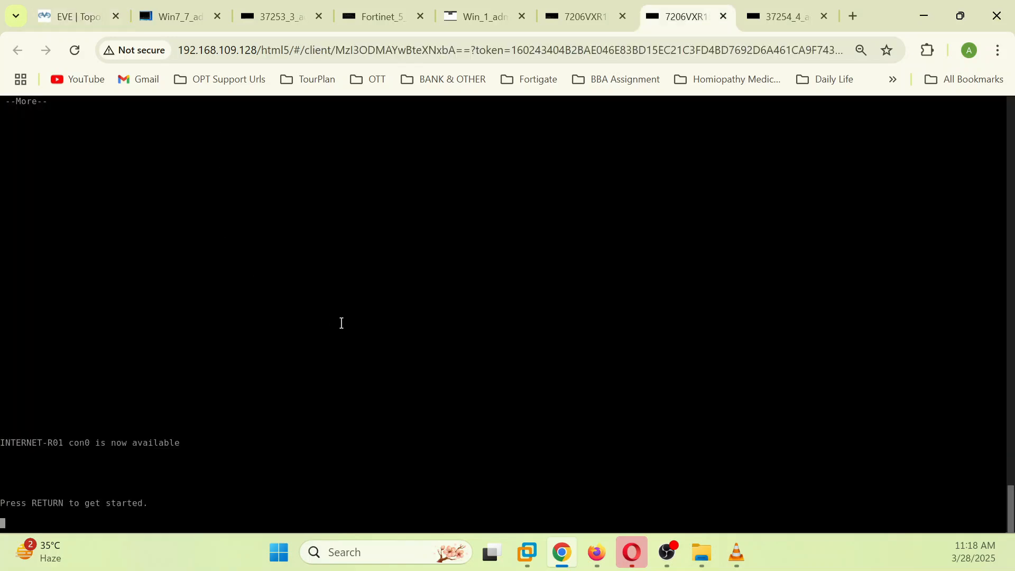
Step: Enter privileged mode and show the routing table, noting the 192.168.10.0 route via 192.168.3.11
key("Return")
key("Return")
key("Return")
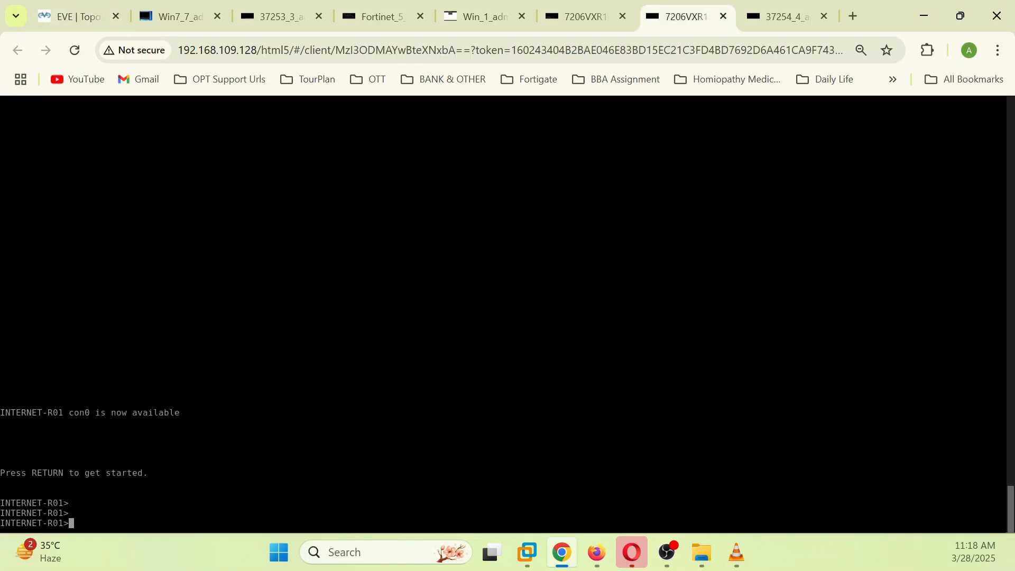
type("en")
key("Return")
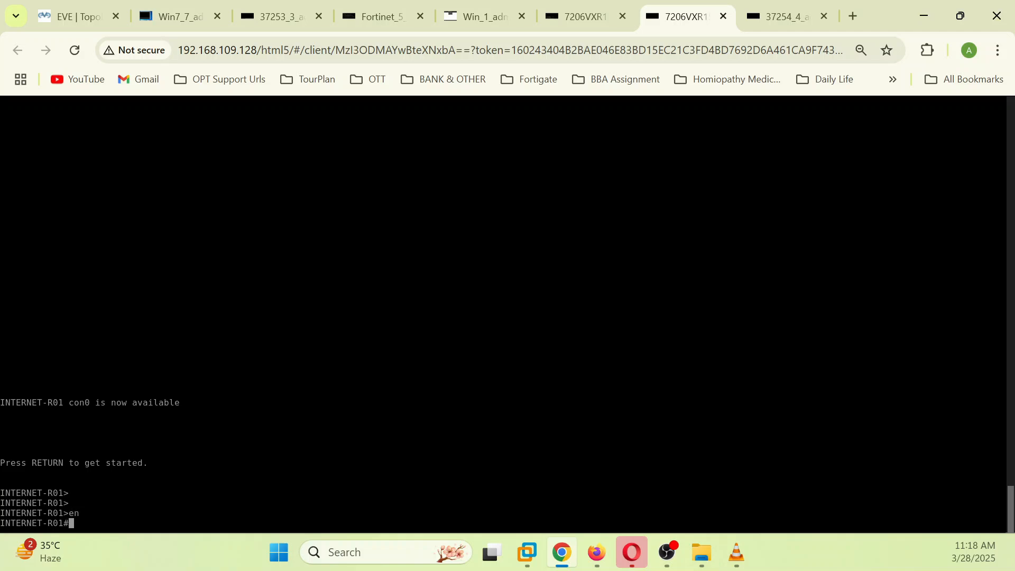
type("sh ip ro")
key("Tab")
key("Return")
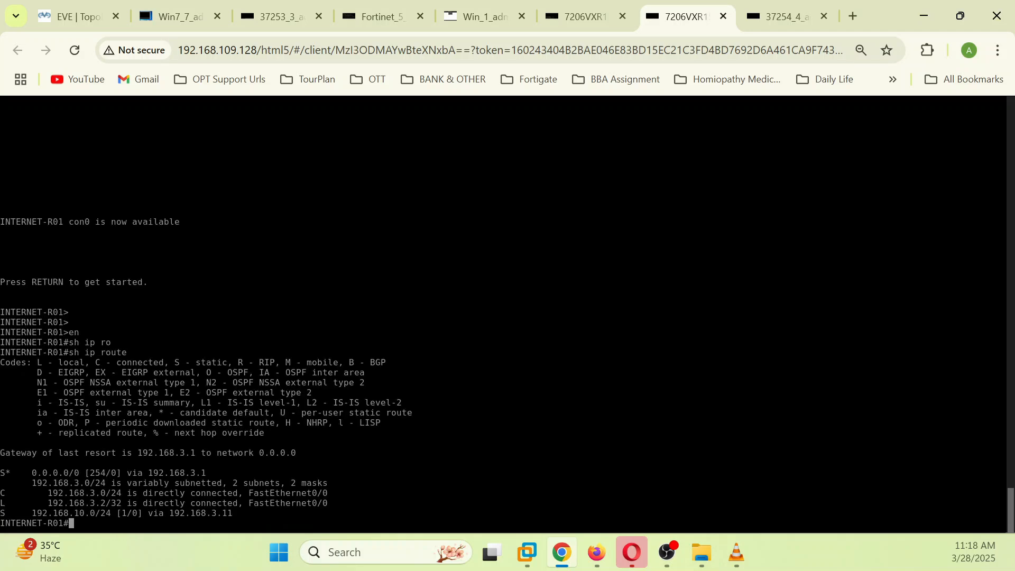
left_click_drag(3, 470, 214, 460)
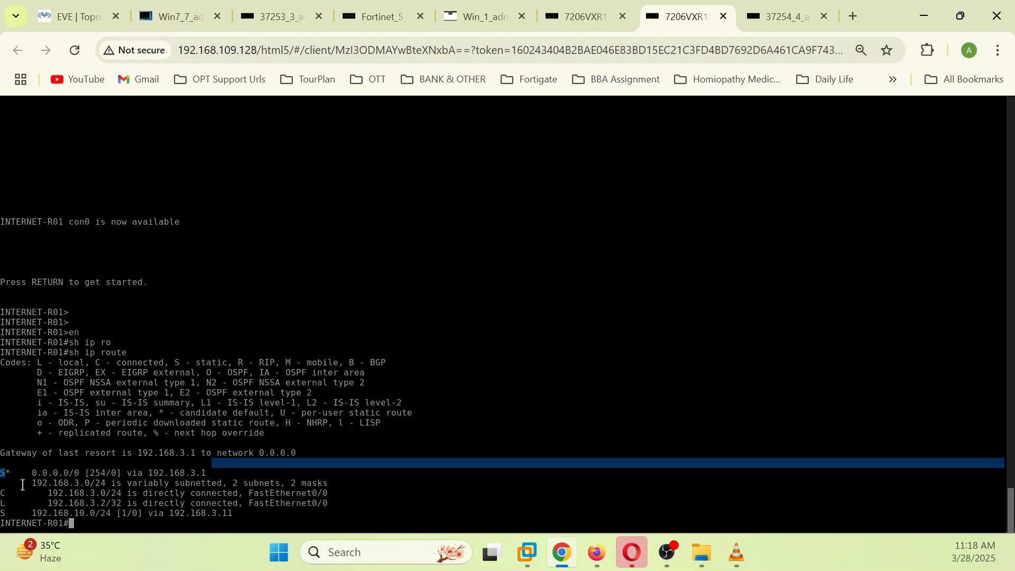
left_click_drag(37, 512, 174, 513)
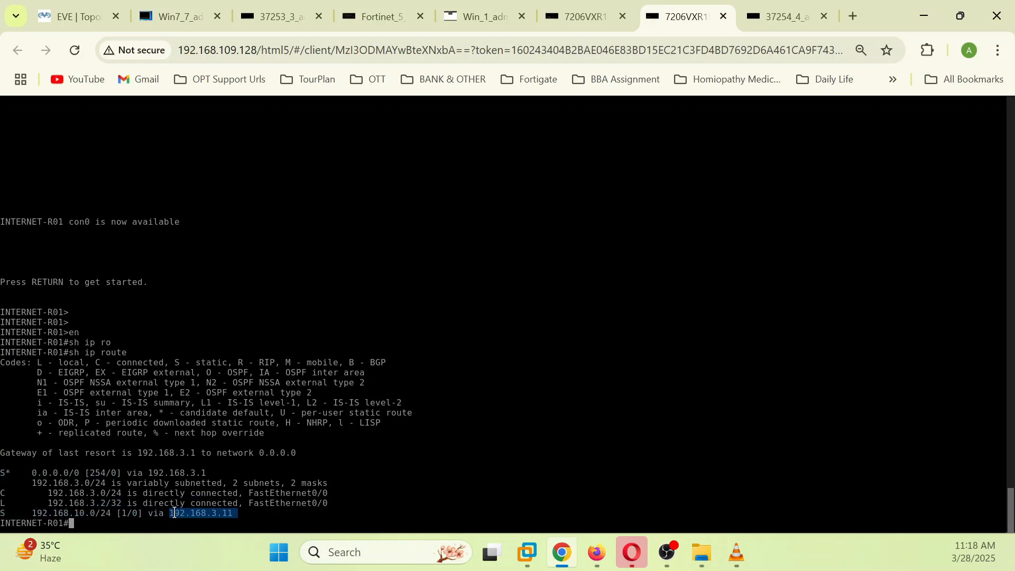
left_click_drag(84, 513, 107, 513)
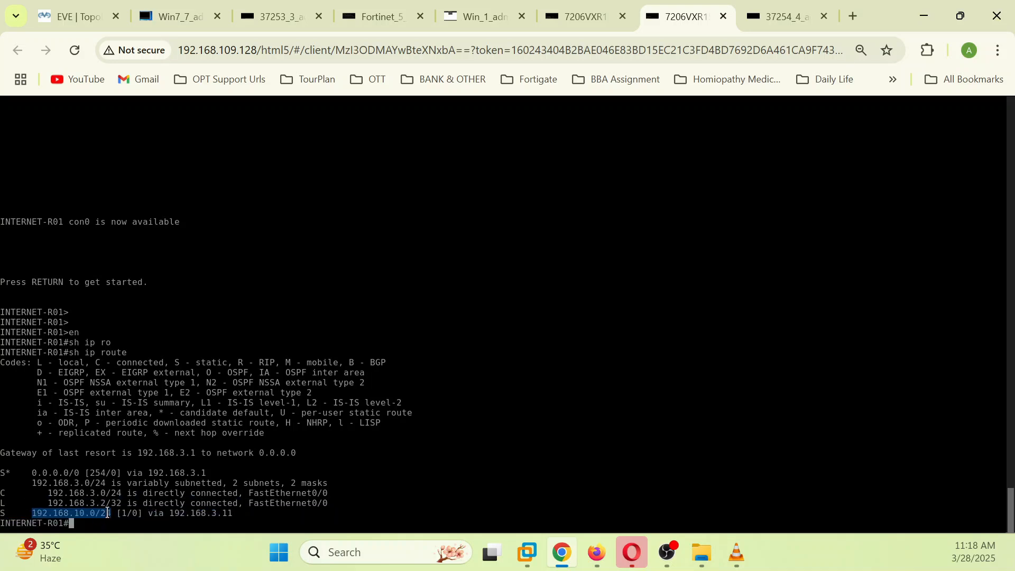
left_click(97, 524)
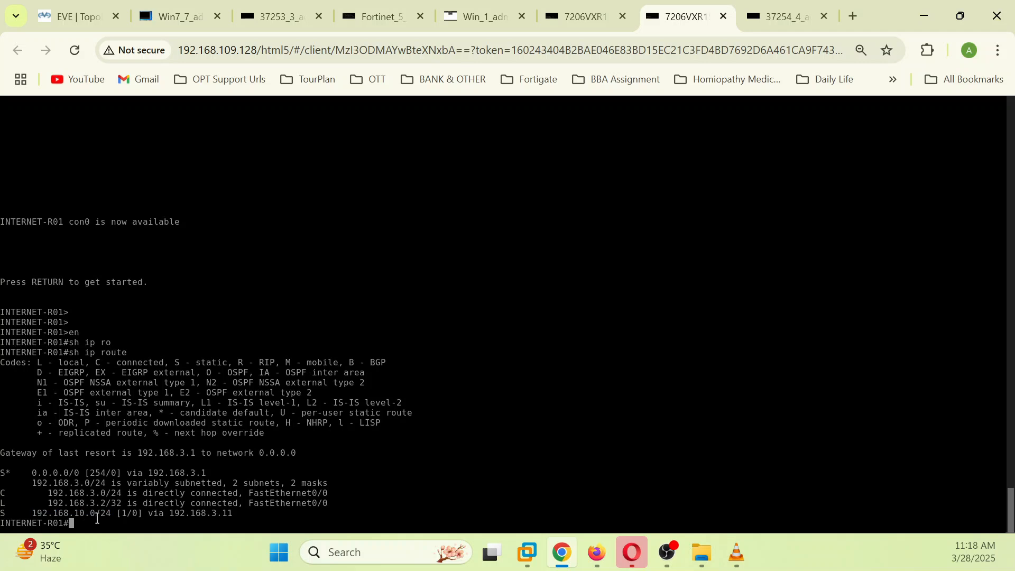
Step: Show the configured static routes with 'sh run | s route'
type("sh run | s route")
key("Return")
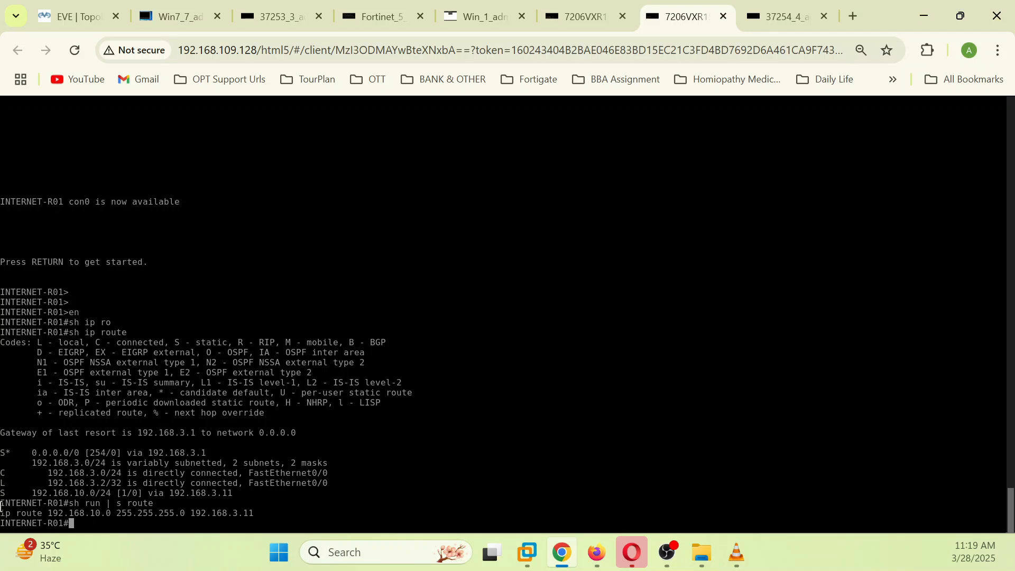
Step: In configure terminal, remove the old static route to 192.168.10.0 via 192.168.3.11
type("conf")
key("Tab")
type("ter")
key("Tab")
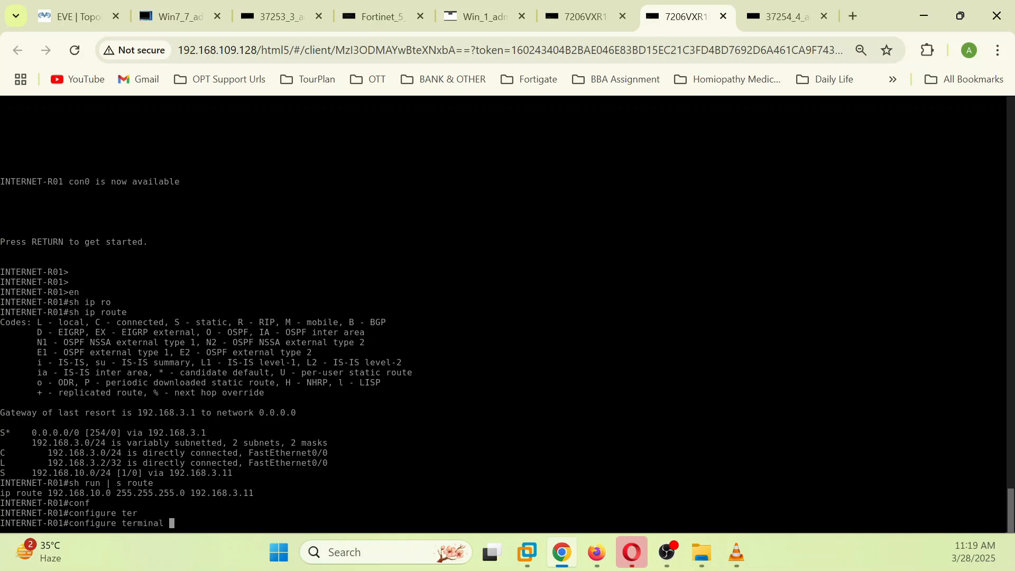
key("Return")
type("no")
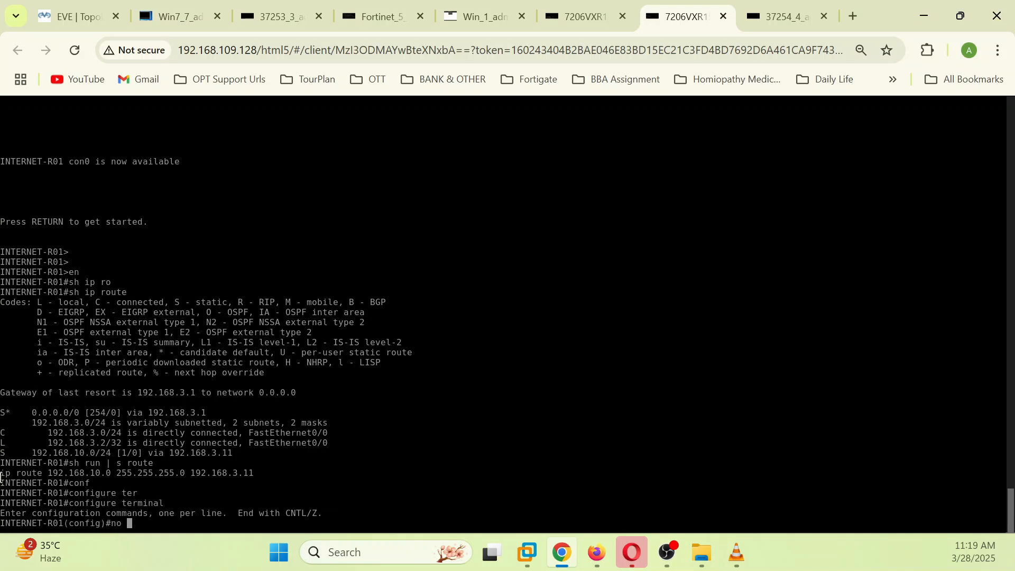
left_click_drag(1, 473, 254, 473)
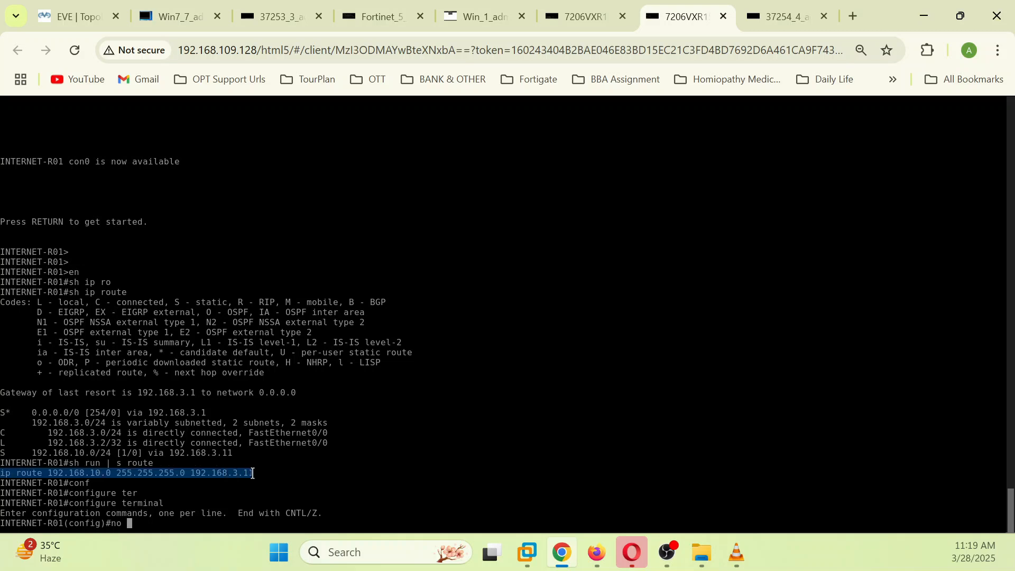
right_click(329, 533)
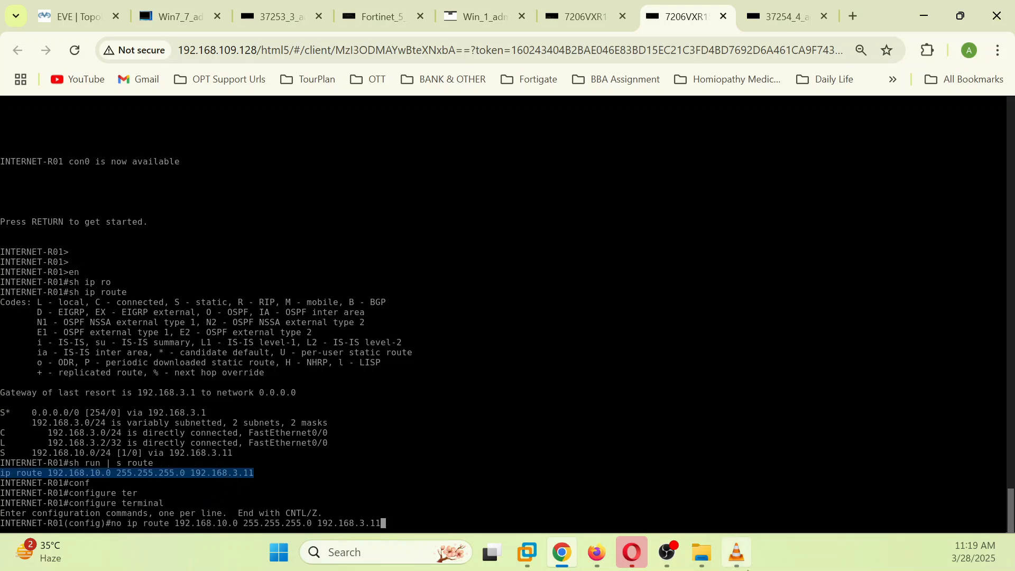
mouse_move(747, 568)
key("Return")
Step: Add a static route to 192.168.1.0/24 via 192.168.3.11
key("Up")
key("Left")
key("Left")
key("Left")
key("Left")
key("Left")
key("Left")
key("Left")
key("Left")
key("Left")
key("Left")
key("Left")
key("Left")
key("Left")
key("Left")
key("Left")
key("Left")
key("Left")
key("Left")
key("Left")
key("Left")
key("Left")
key("Left")
key("Left")
key("Left")
key("Left")
key("Left")
key("Left")
key("Left")
key("Left")
key("Left")
key("BackSpace")
key("BackSpace")
key("BackSpace")
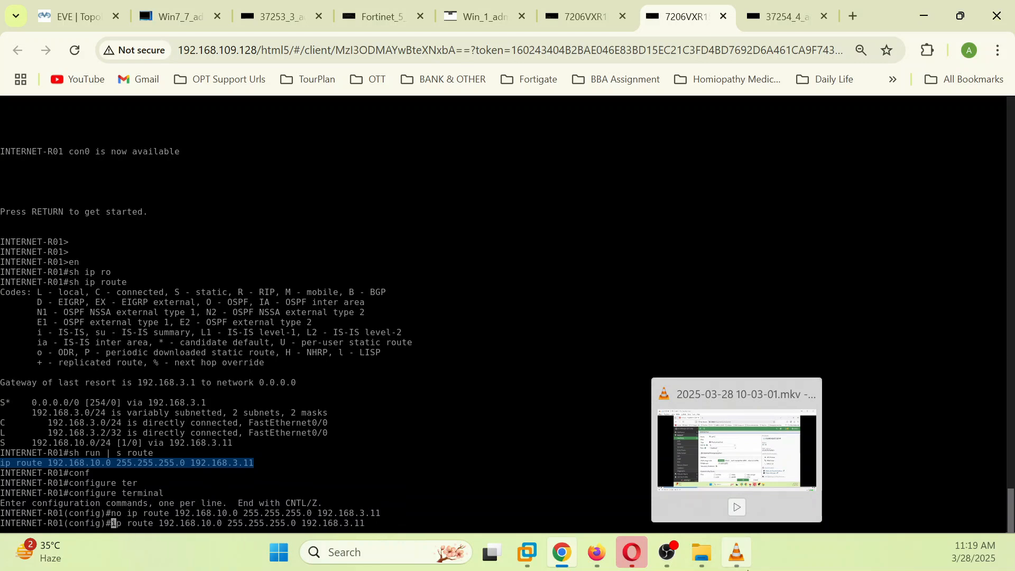
key("Right")
key("Right")
key("Right")
key("Right")
key("Right")
key("Right")
key("Right")
key("Right")
key("Right")
key("Right")
key("Right")
key("Right")
key("Right")
key("Right")
key("Right")
key("Right")
key("Right")
key("Right")
key("Right")
key("BackSpace")
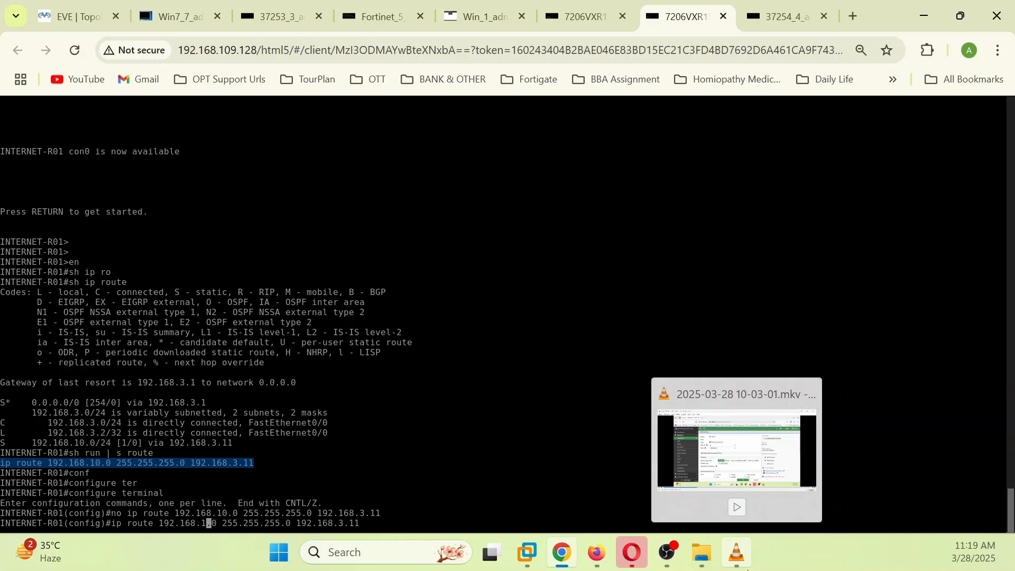
key("Return")
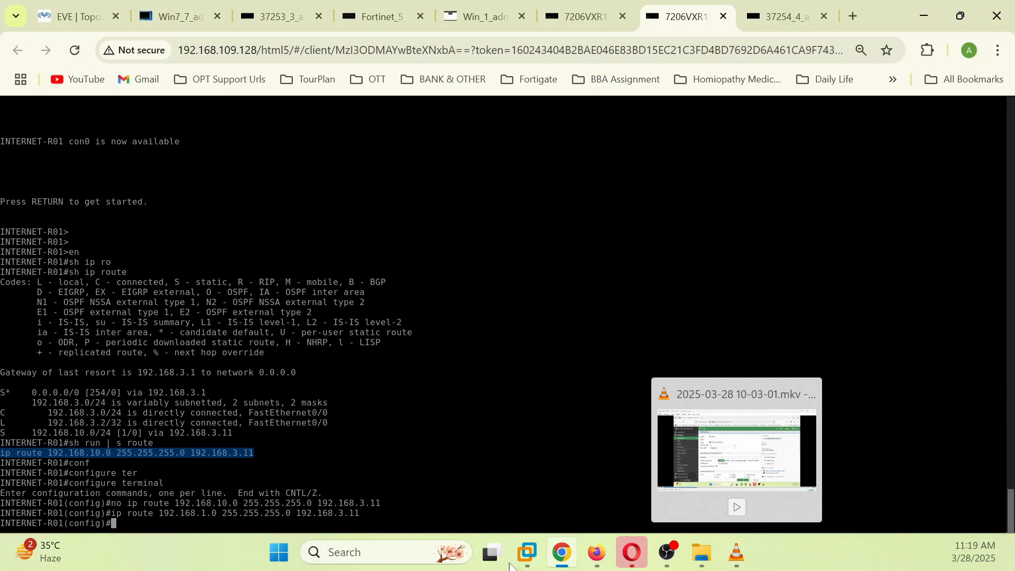
Step: Save the router configuration with 'do wr' from config mode
type("wr")
key("Return")
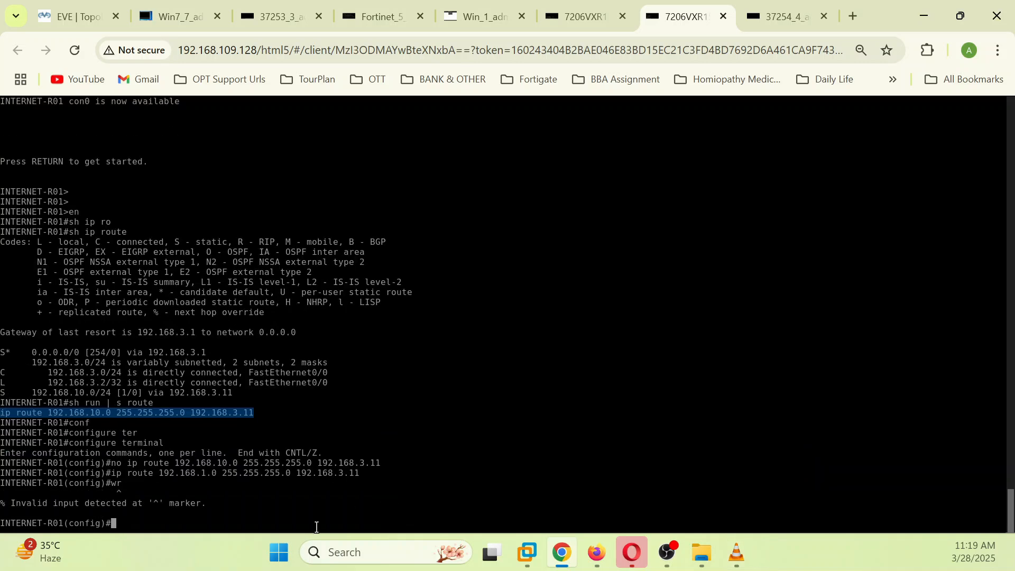
type("do wr")
key("Return")
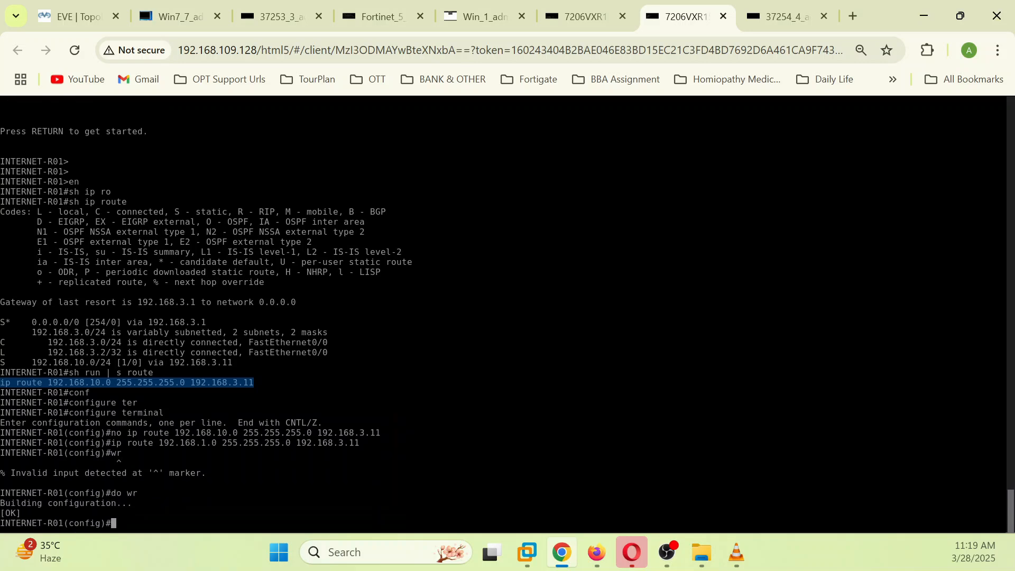
left_click(175, 17)
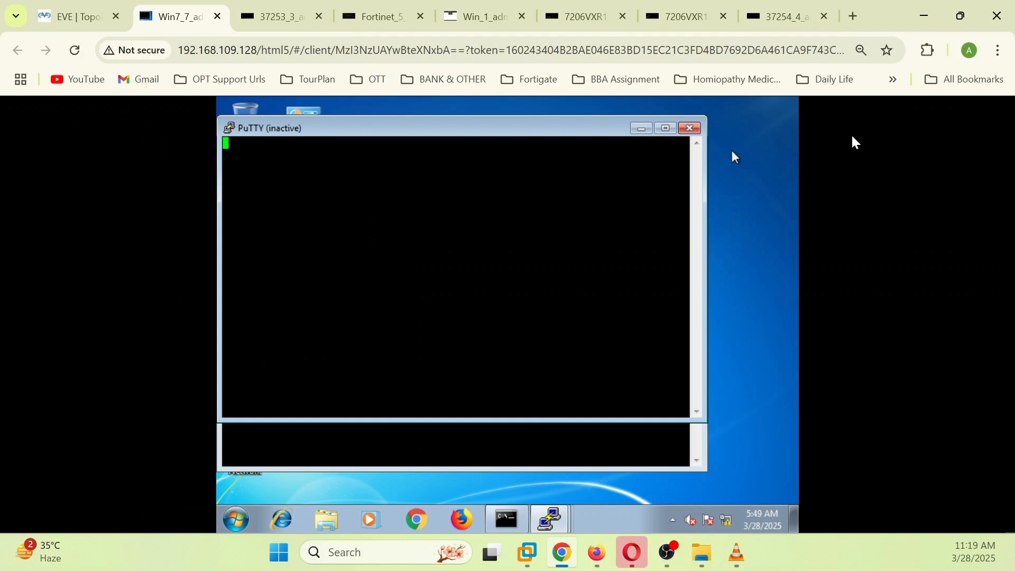
Step: Close the stale PuTTY windows and open a new SSH session to 192.168.3.2, accepting the host key
left_click(693, 127)
left_click(691, 179)
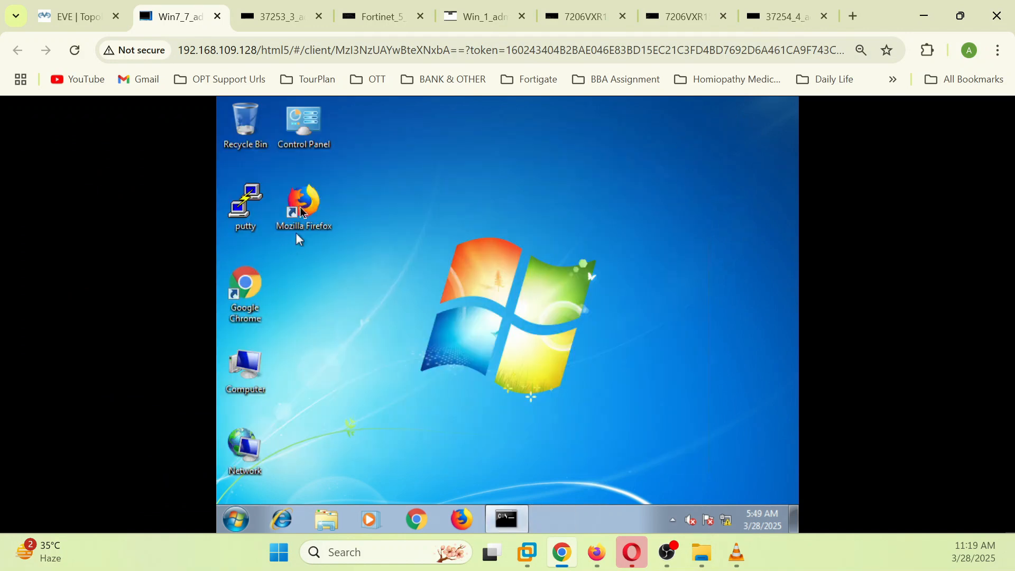
double_click(246, 201)
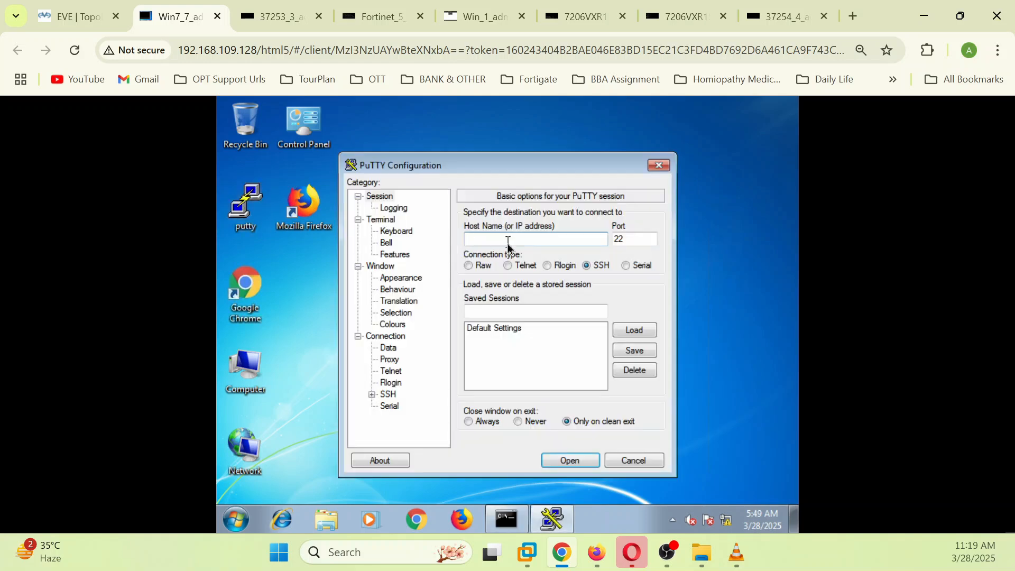
type("192.168.3.2")
left_click(593, 459)
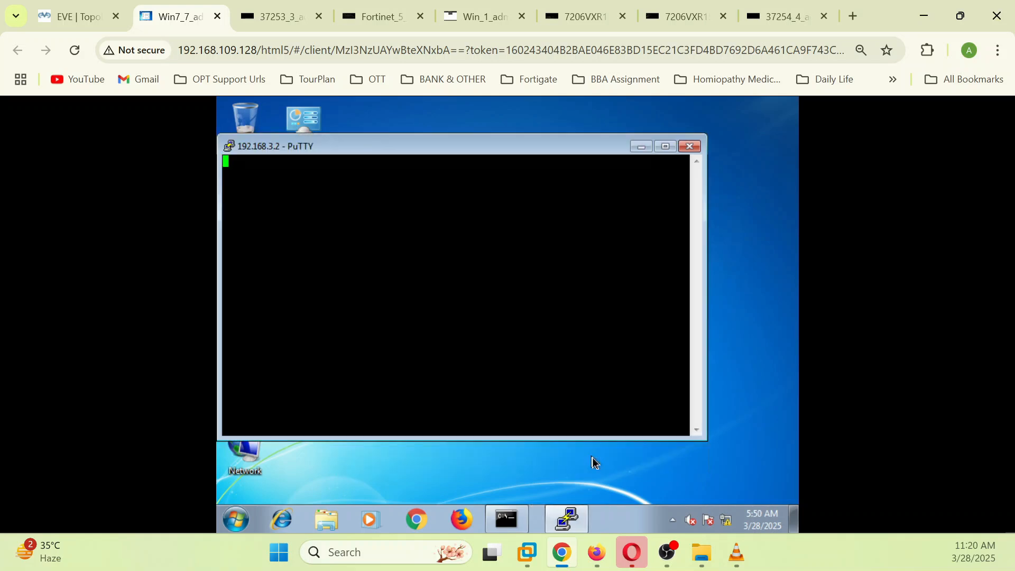
left_click(479, 409)
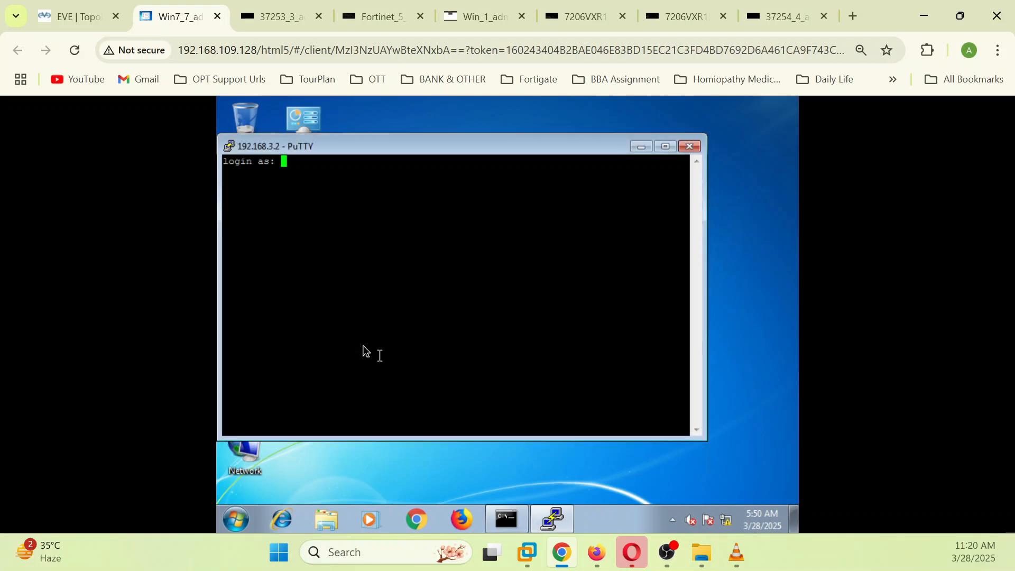
left_click(72, 16)
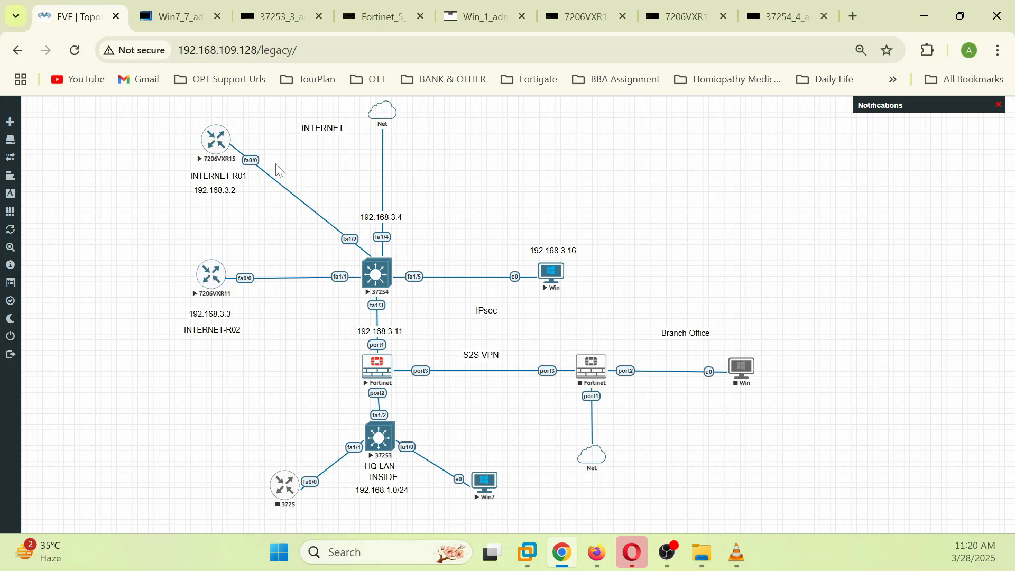
Step: Review the trace's find-an-existing-session message in the FortiGate CLI console
left_click(597, 552)
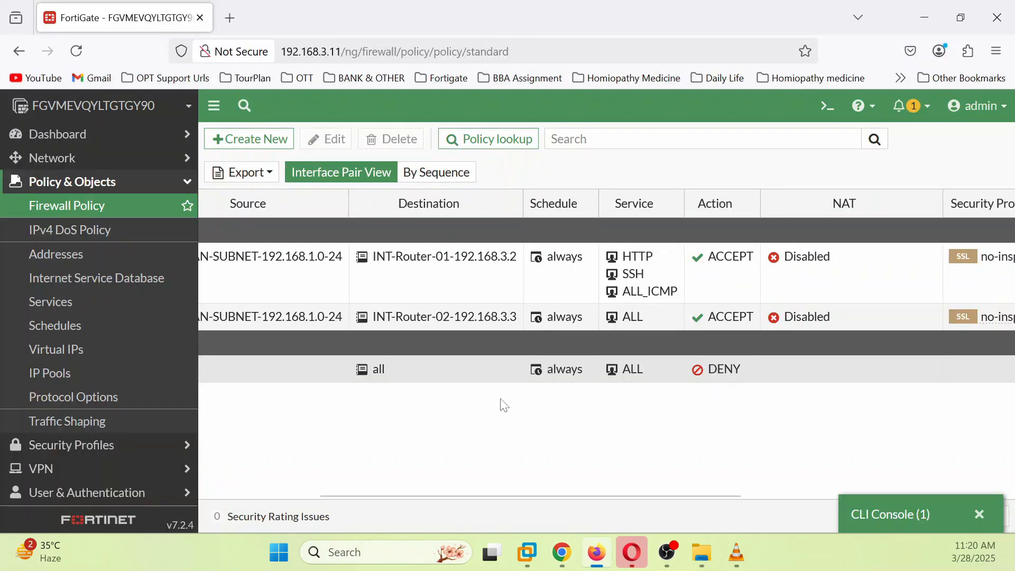
left_click(883, 517)
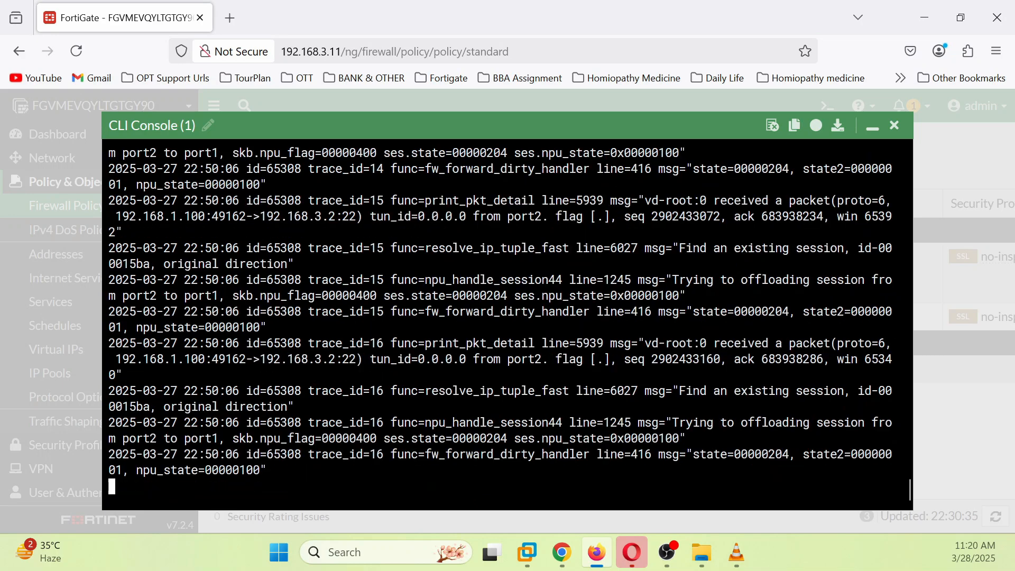
scroll(507, 317, "up", 10)
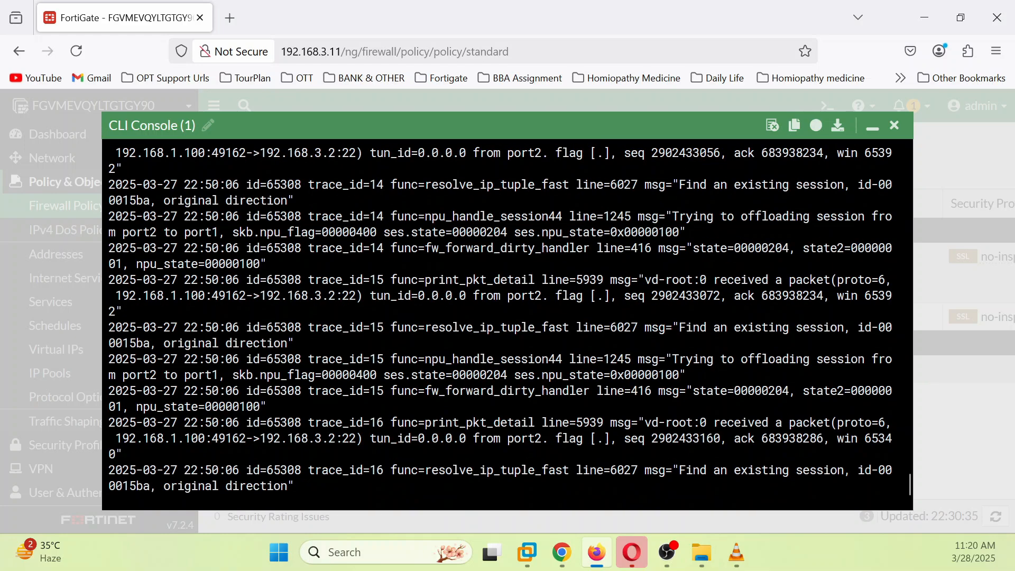
left_click_drag(693, 391, 832, 391)
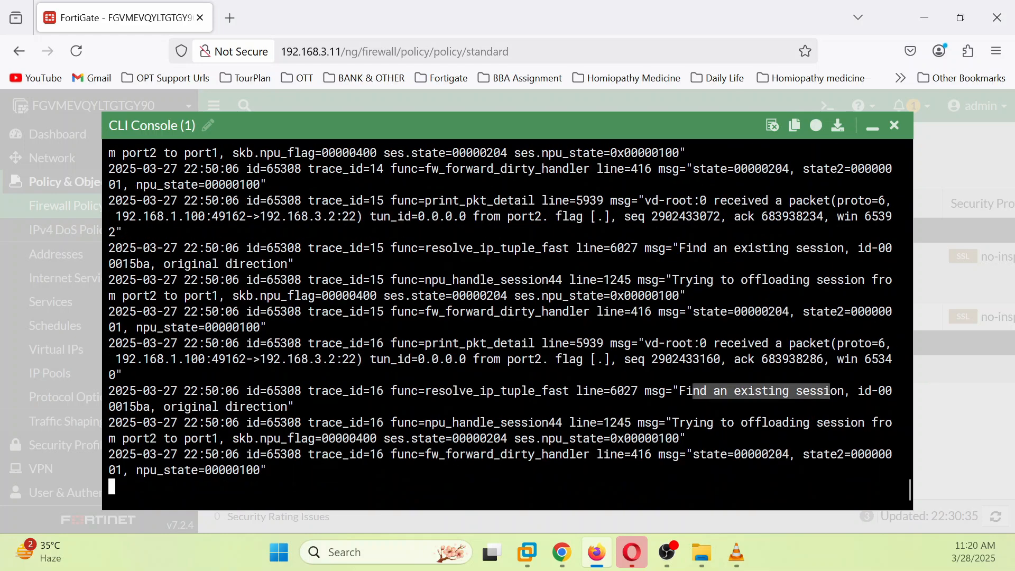
left_click(896, 129)
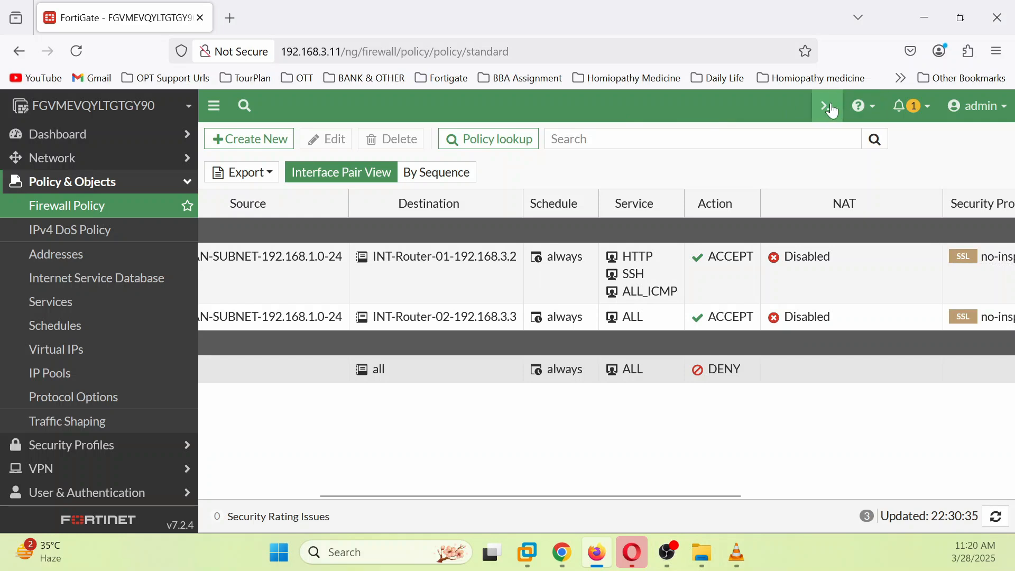
Step: Stop debug output with 'diagnose debug disable' in a new CLI console
left_click(828, 106)
type("d")
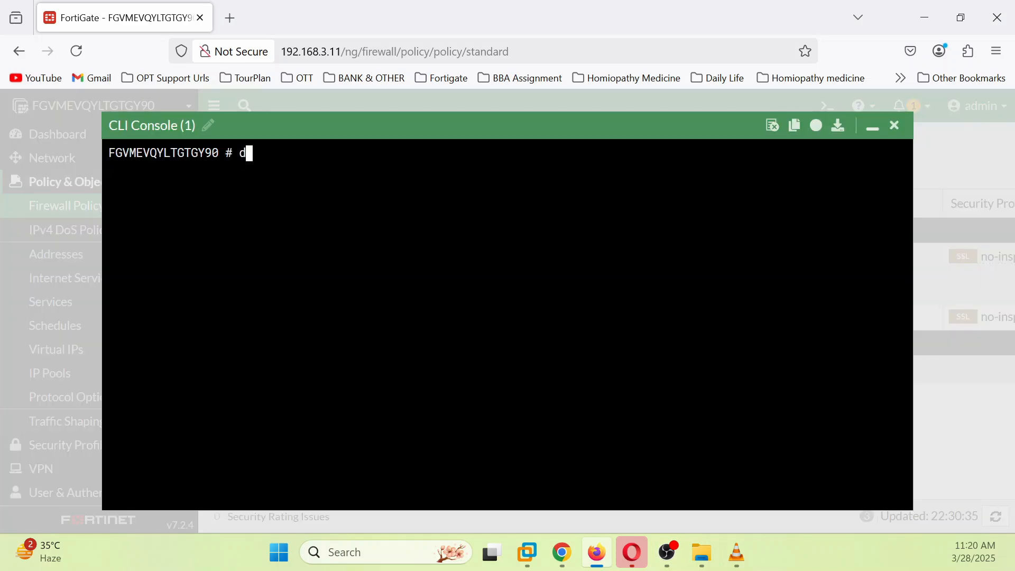
type("di")
key("Tab")
type("de")
key("Tab")
type("d")
key("Tab")
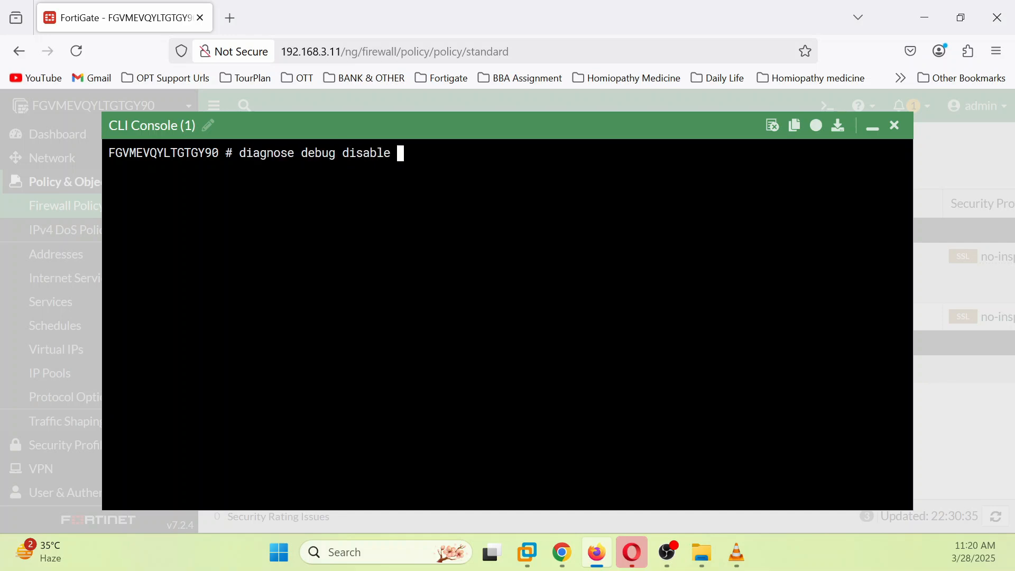
key("Return")
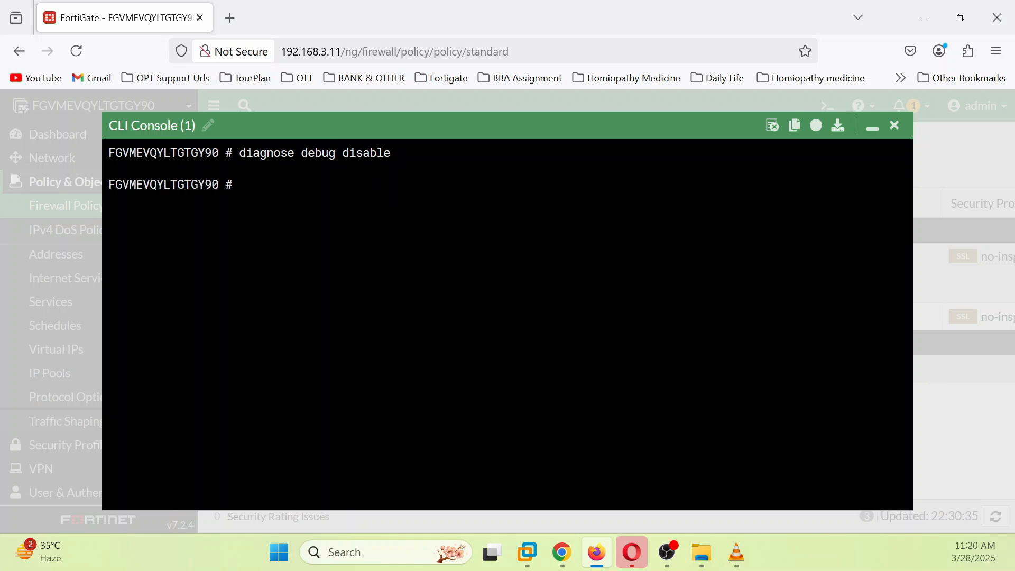
left_click(875, 128)
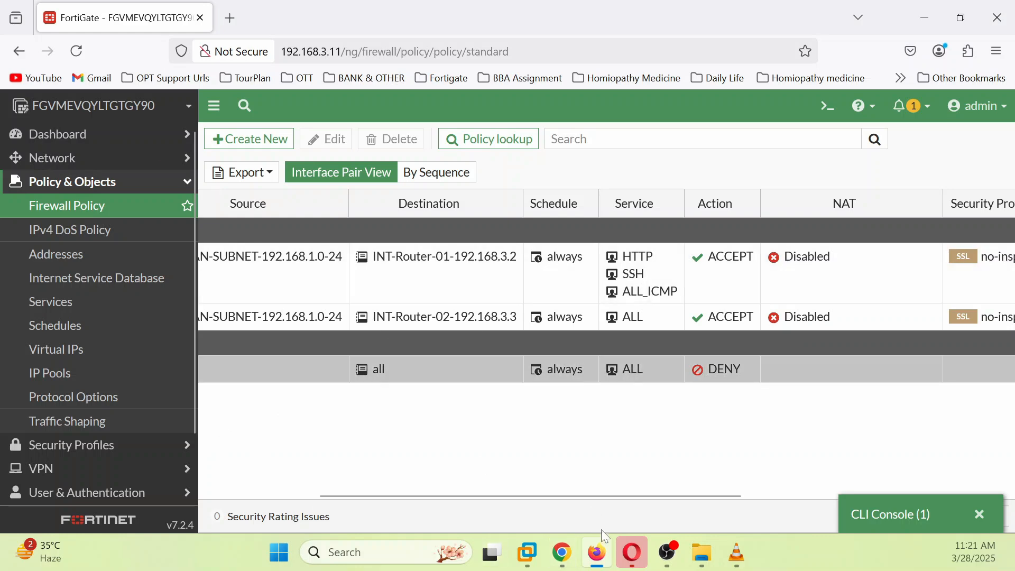
left_click(598, 554)
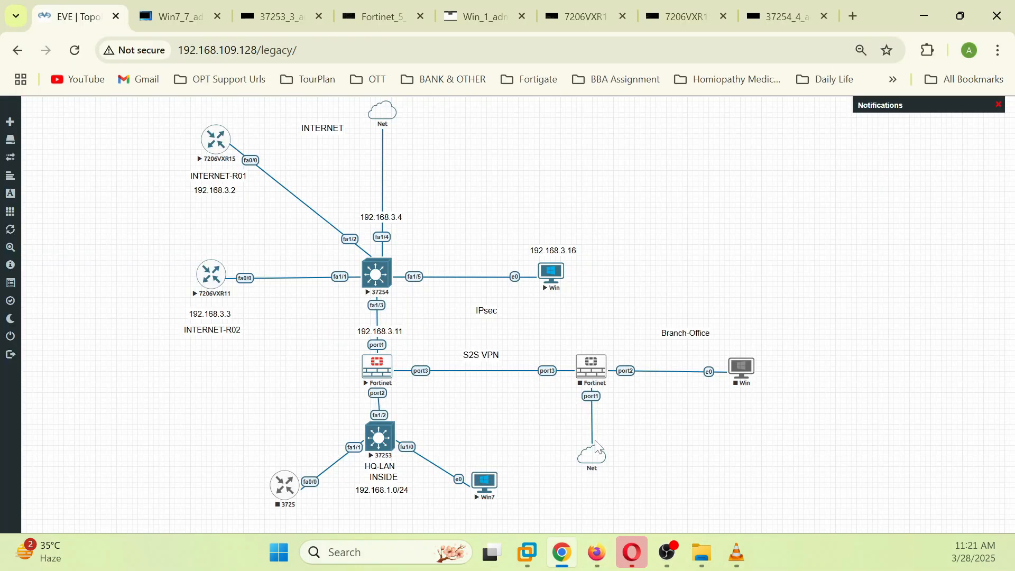
left_click(484, 492)
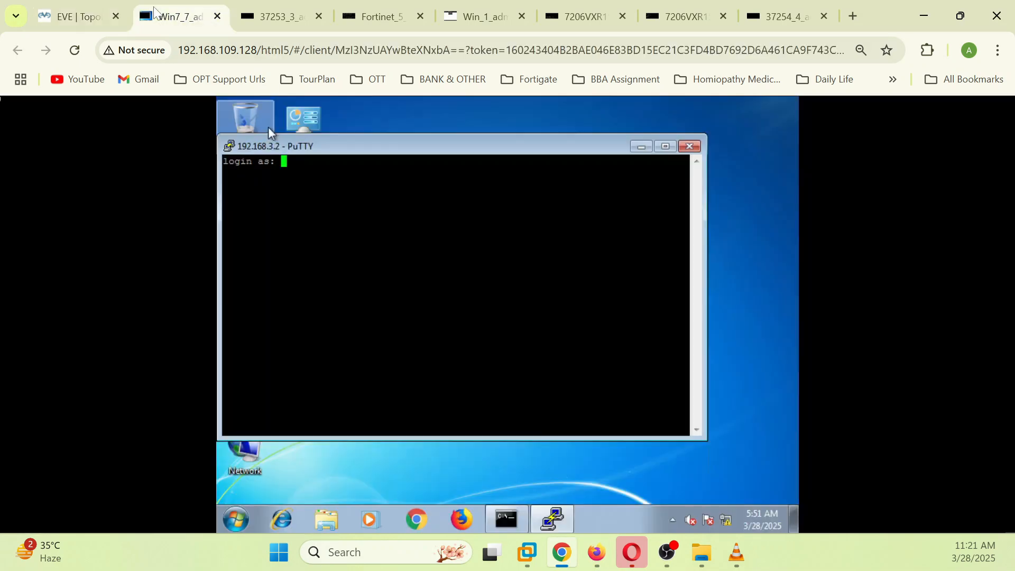
left_click(690, 146)
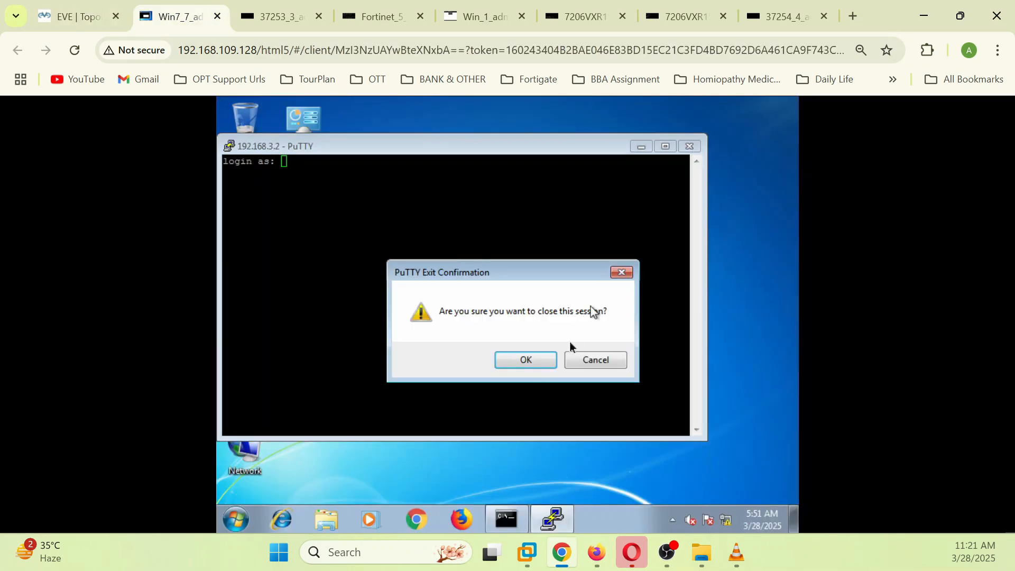
left_click(511, 369)
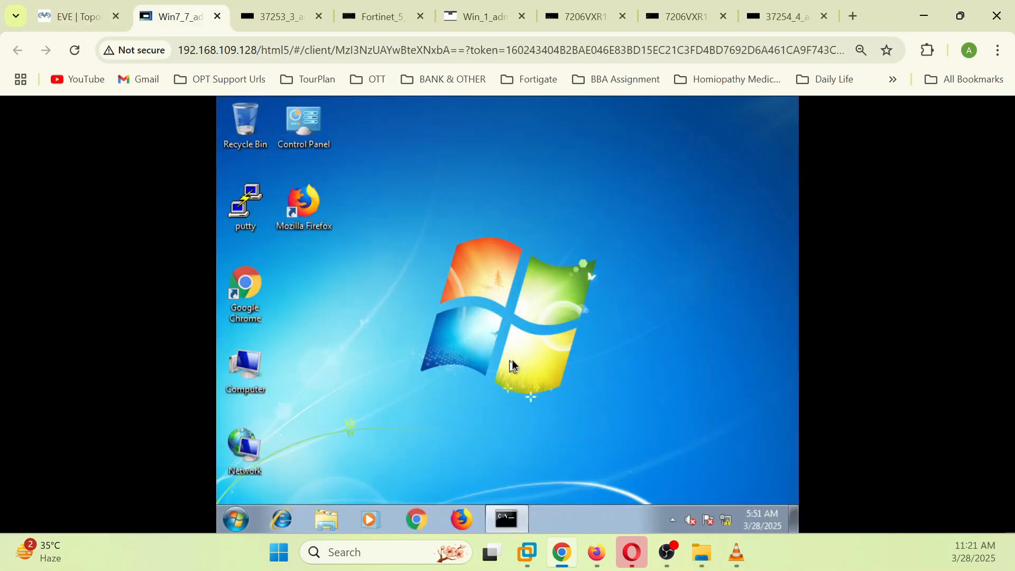
left_click(247, 286)
double_click(247, 286)
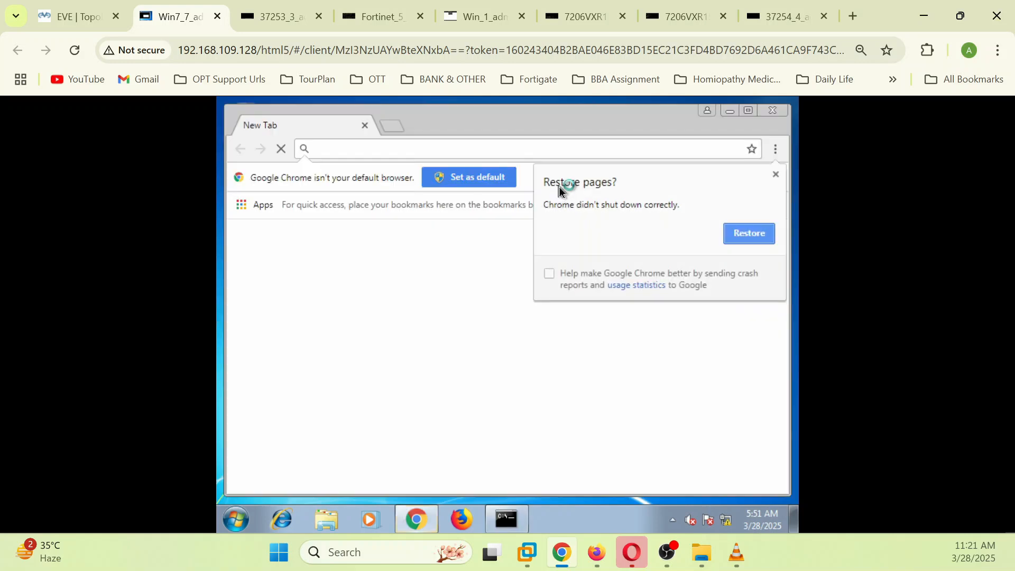
left_click(776, 174)
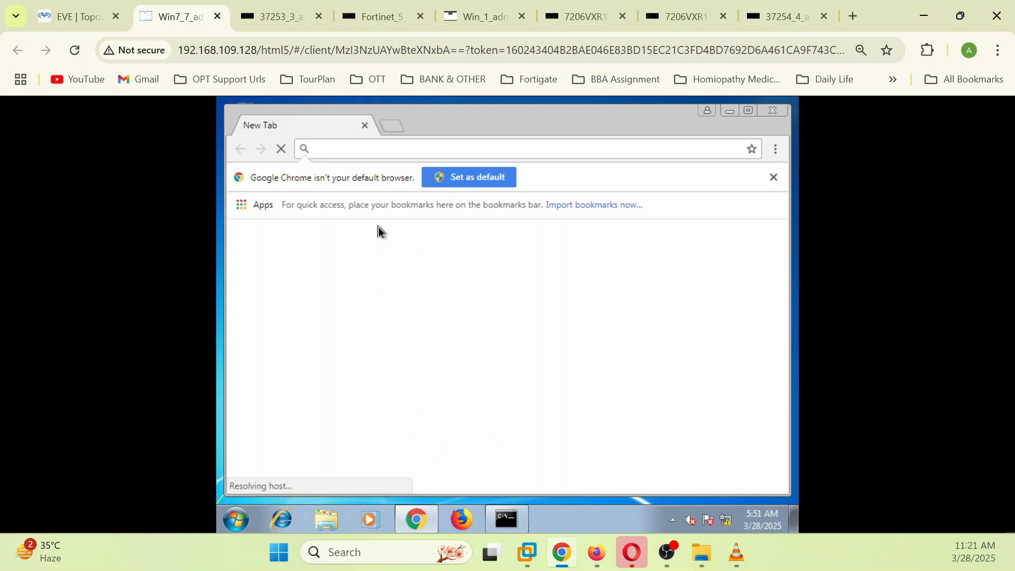
type("www.google.co.in")
key("Return")
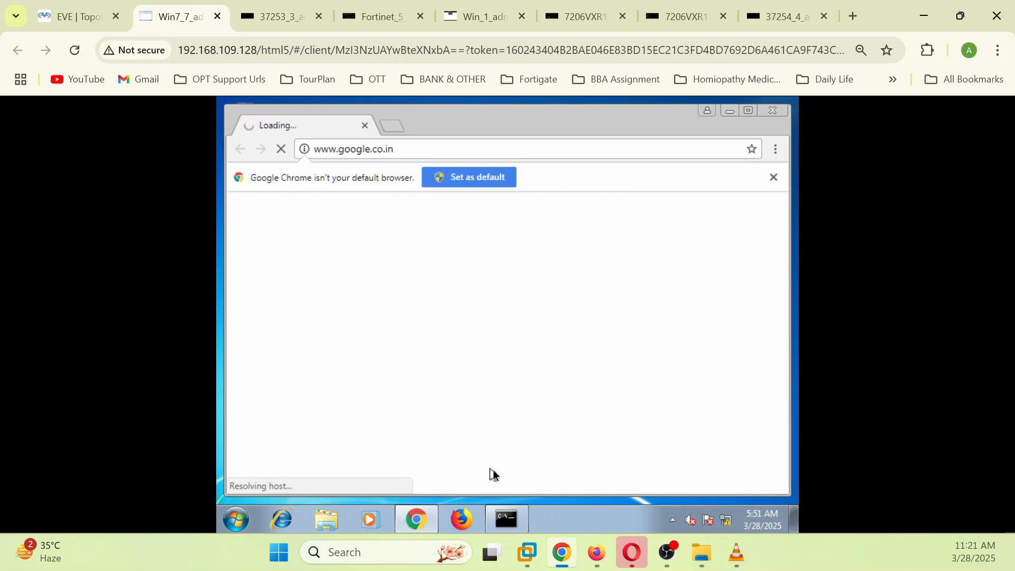
Step: Ping 8.8.8.8 from Win7's command prompt
left_click(506, 519)
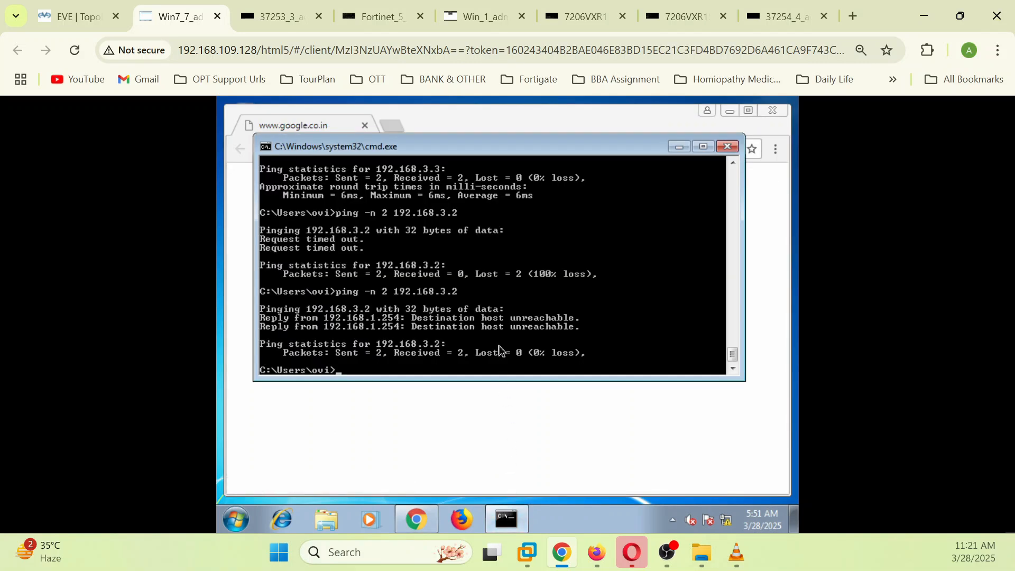
type("ping 8.8.8.8")
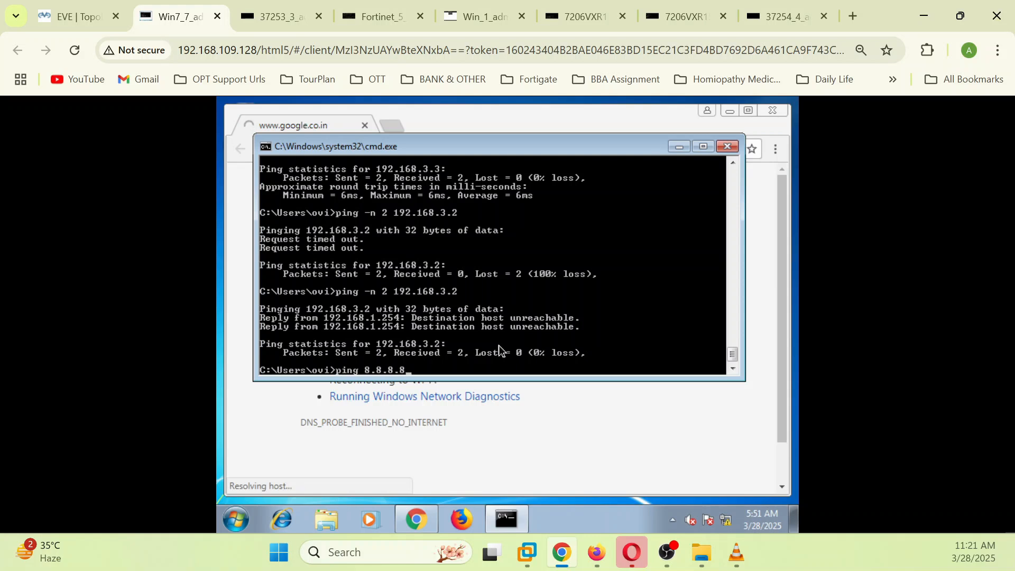
key("Return")
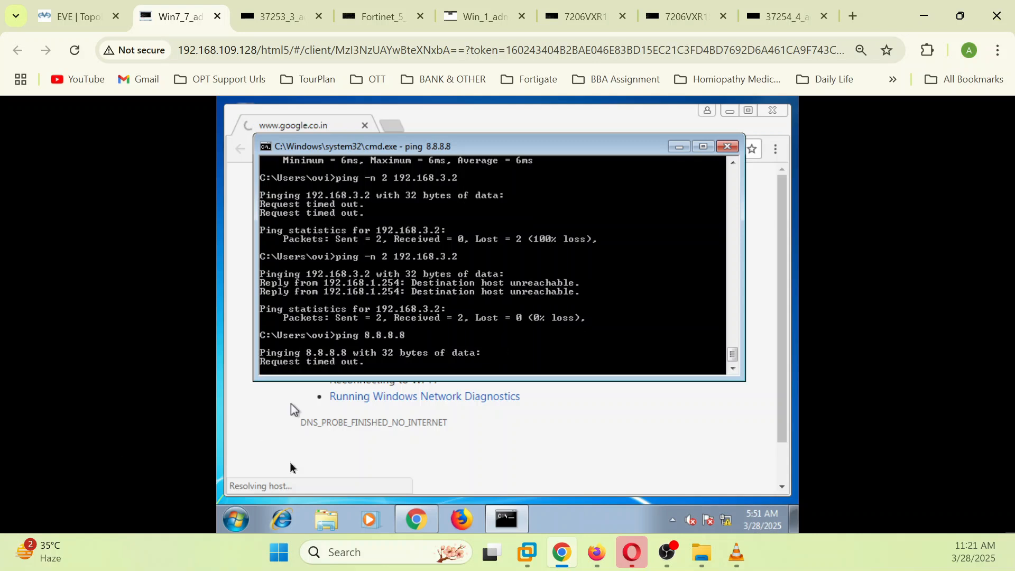
left_click(596, 553)
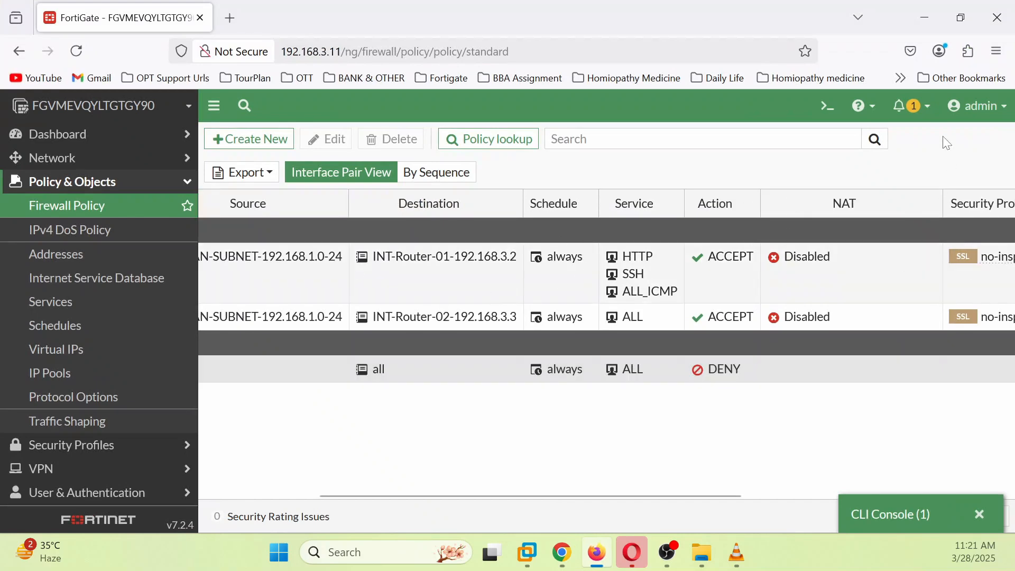
left_click(828, 105)
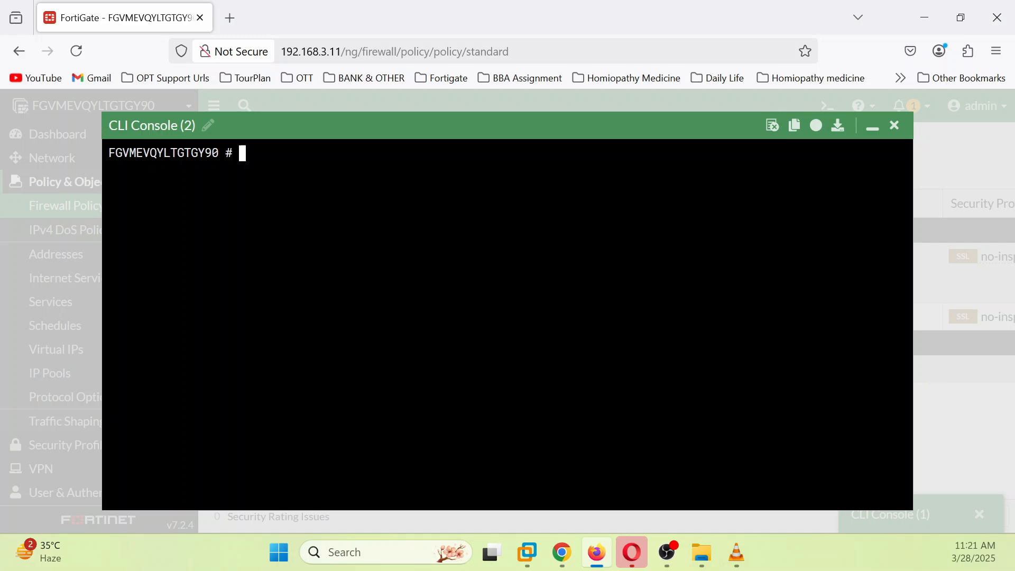
Step: List FortiGate's sessions with 'get system session list'
type("ger")
key("BackSpace")
key("BackSpace")
key("BackSpace")
type("get system ")
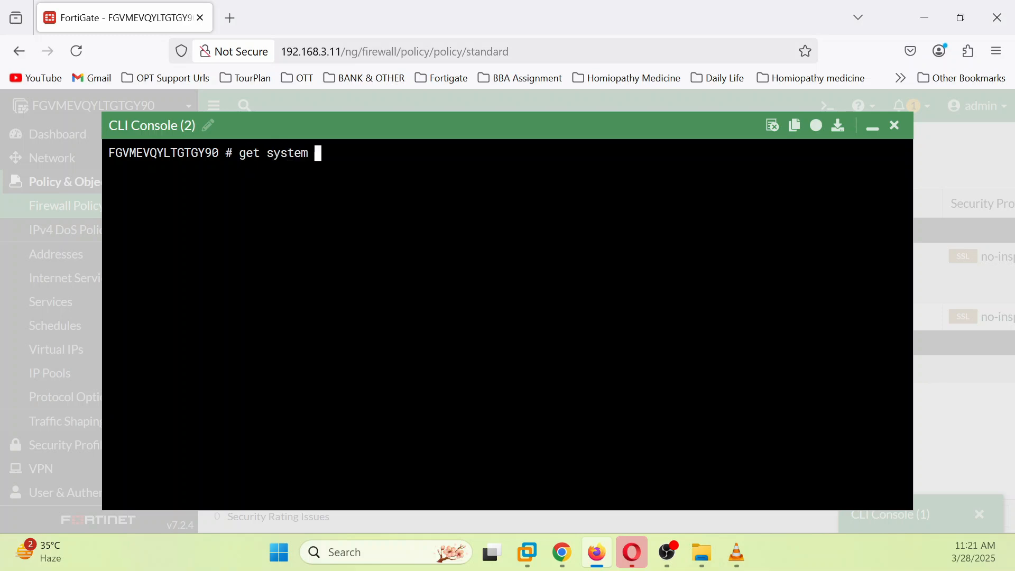
type("session lis")
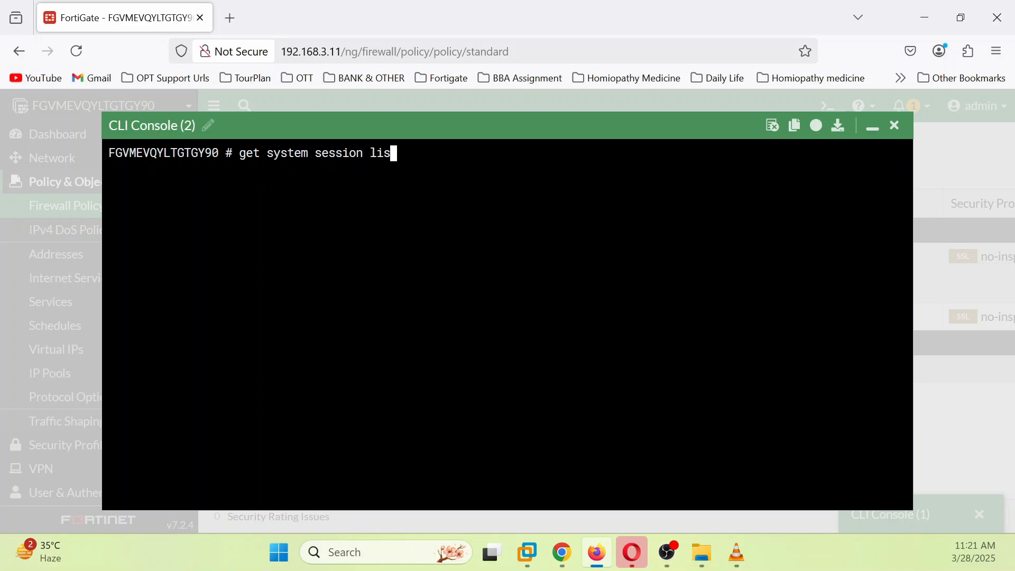
type("t")
key("Return")
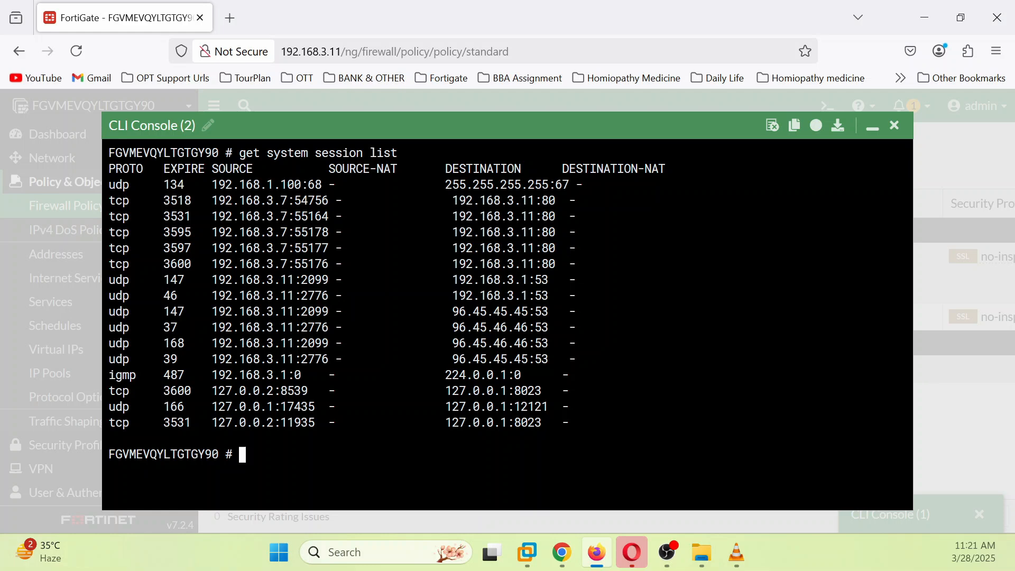
Step: Filter the session list for 8.8.8.8 with '| grep 8.8.8.8'
key("Up")
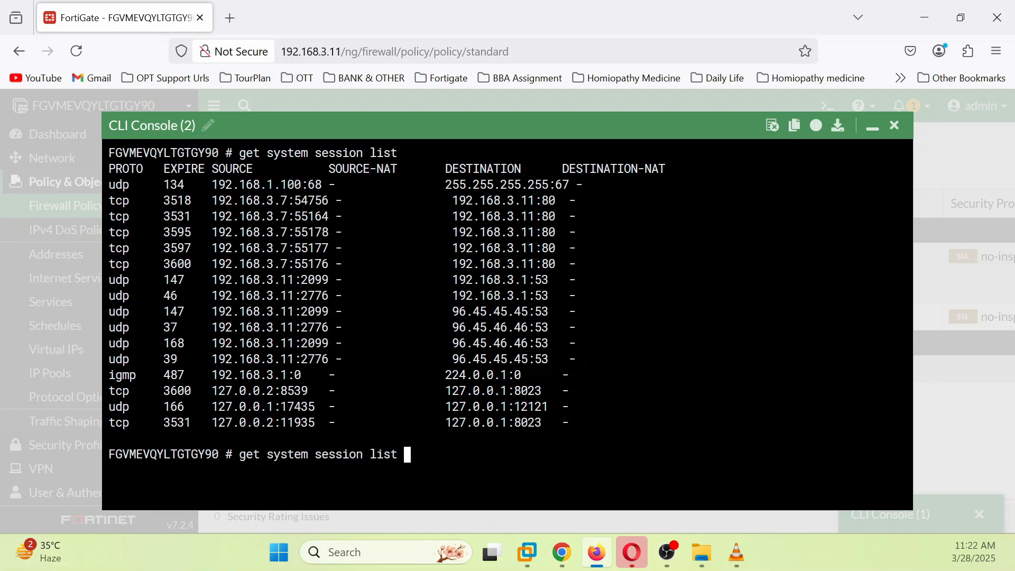
type("| ")
type("ge")
type("rap ")
type("8.8.")
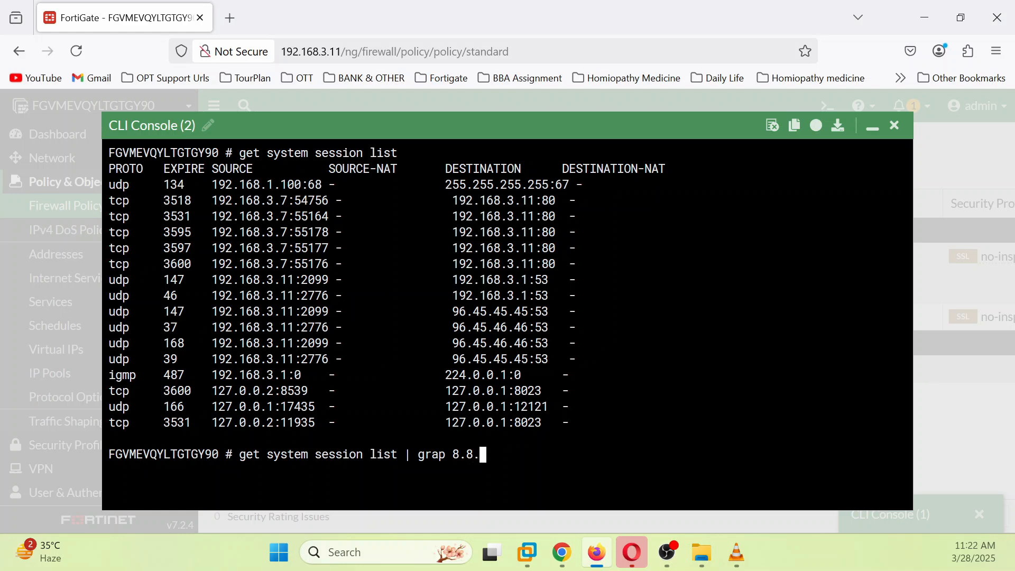
type("8.8")
key("Return")
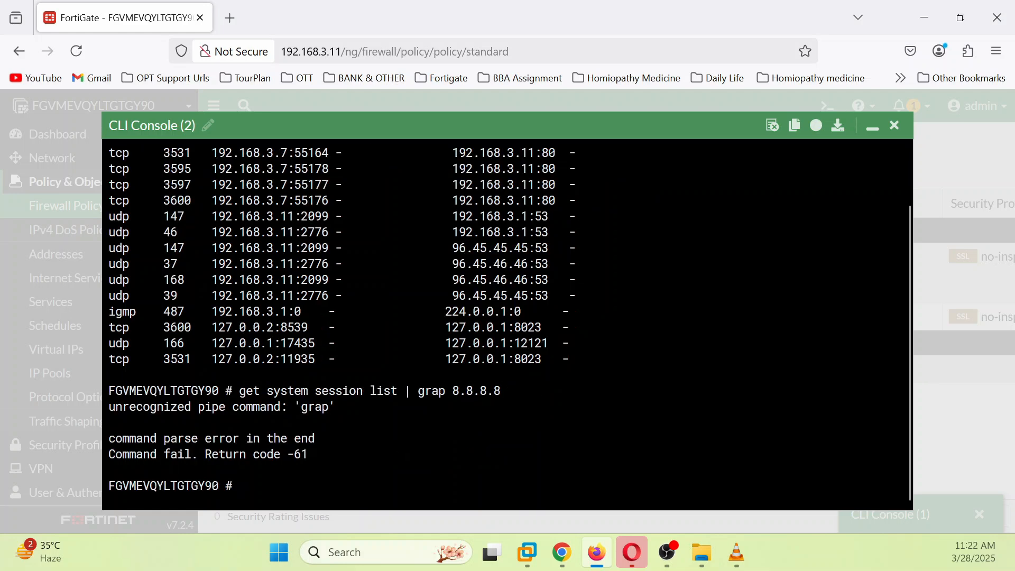
key("Up")
key("BackSpace")
key("BackSpace")
key("BackSpace")
key("BackSpace")
key("BackSpace")
key("BackSpace")
key("BackSpace")
key("BackSpace")
key("BackSpace")
key("BackSpace")
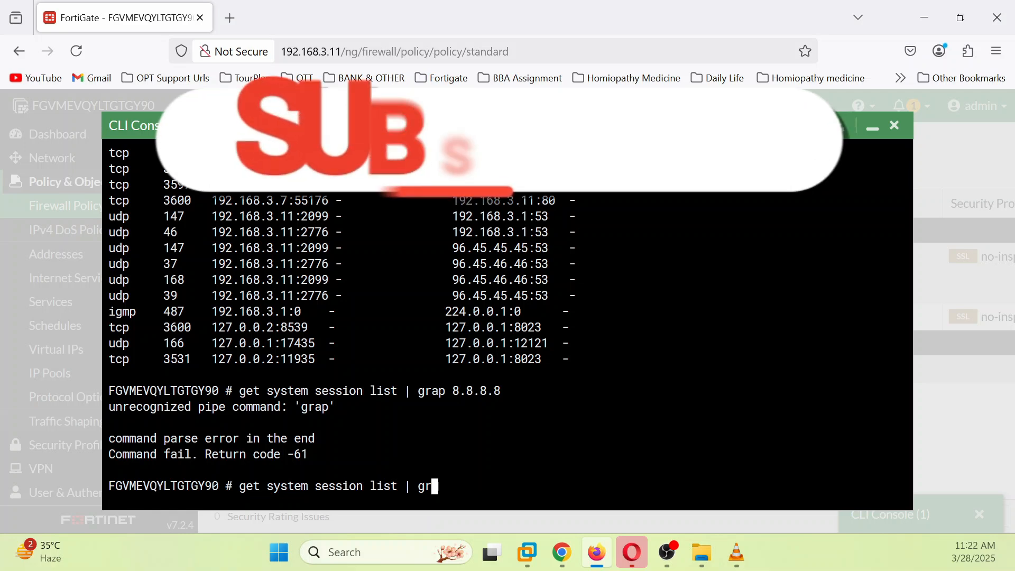
type("ep ")
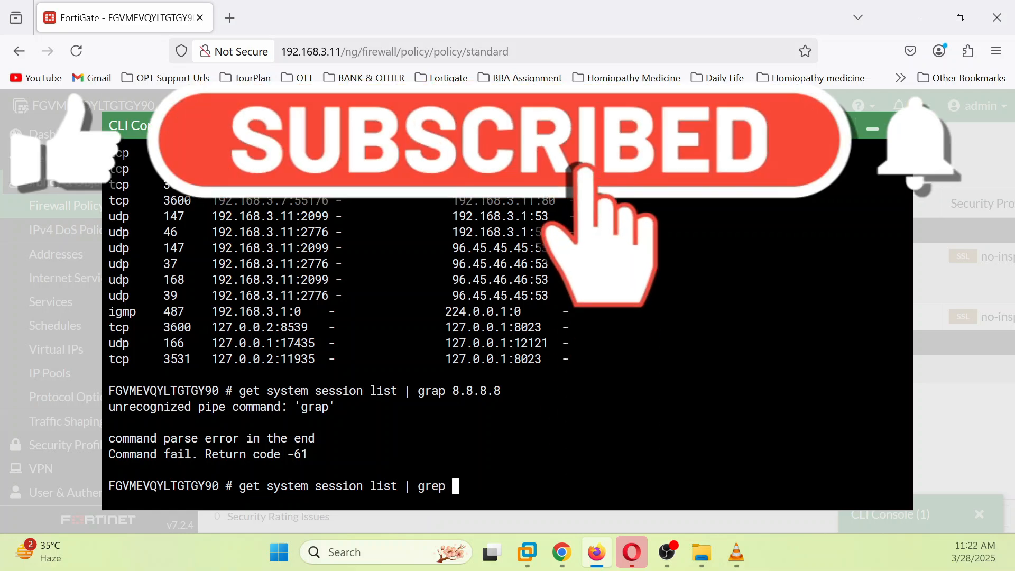
type("8.8.8.8")
key("Return")
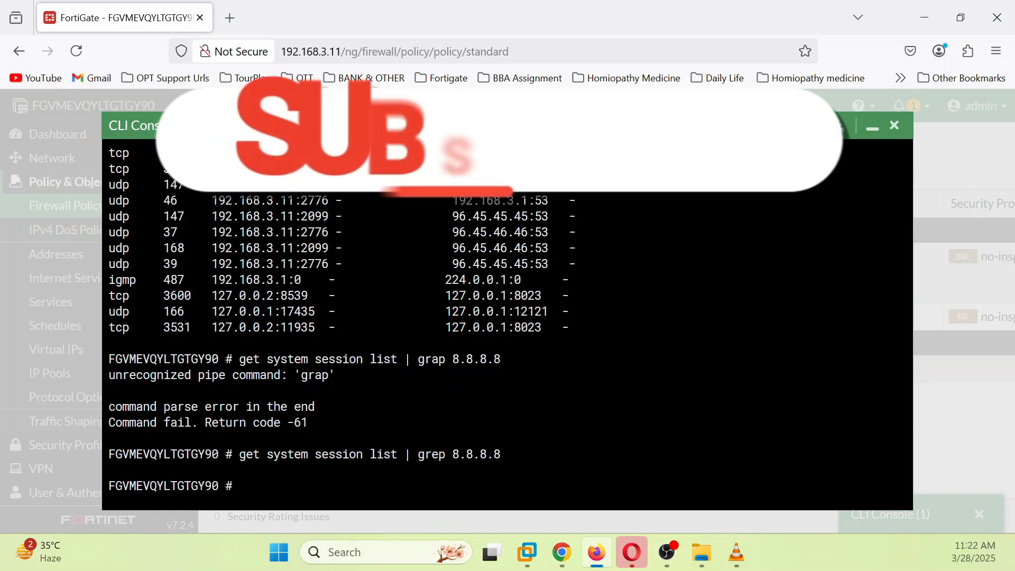
key("alt+Tab")
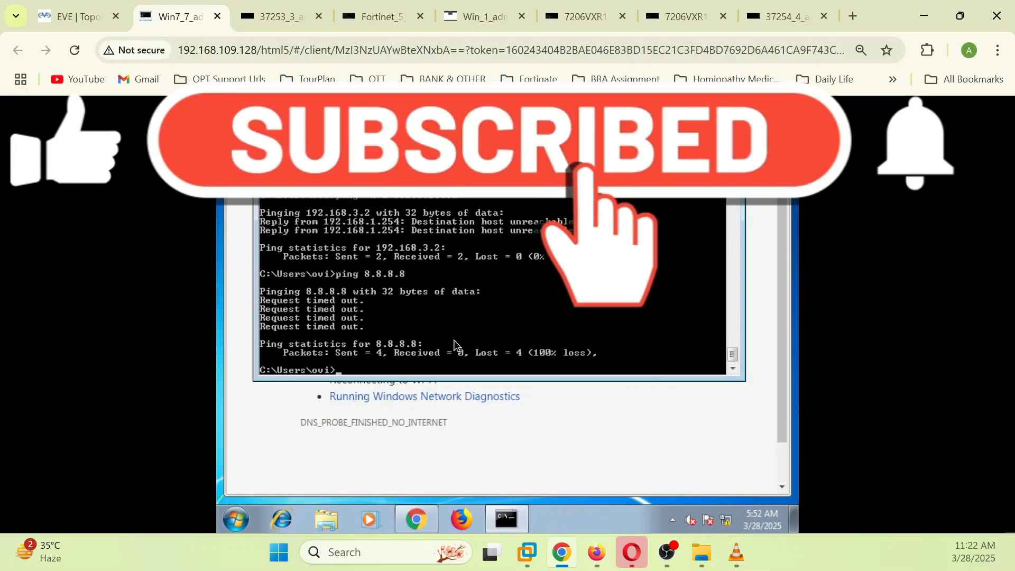
Step: Ping 8.8.8.8 again from the Win7 PC and bring the FortiGate CLI console back
type("ping 8.8.8.8")
key("Return")
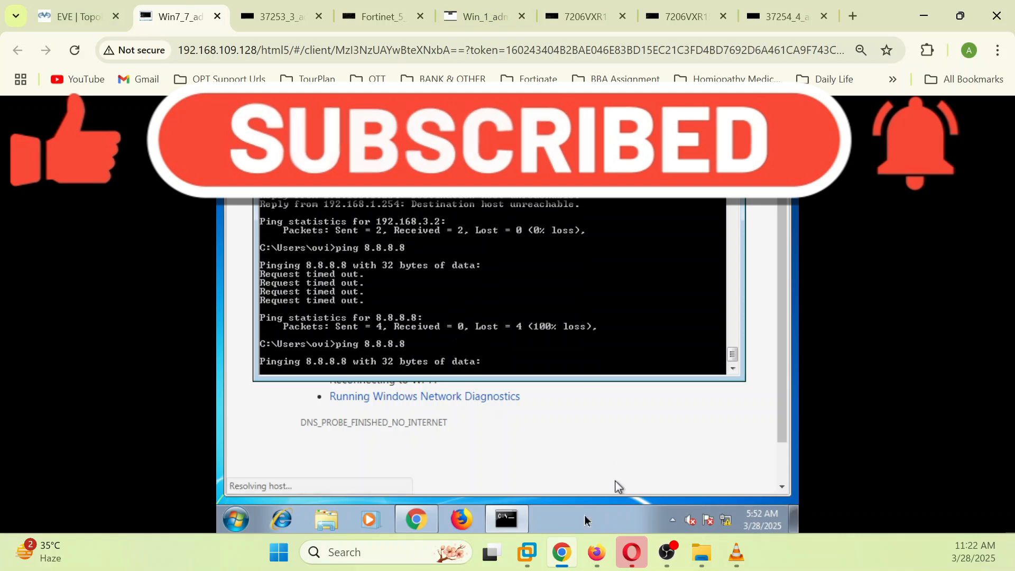
left_click(598, 554)
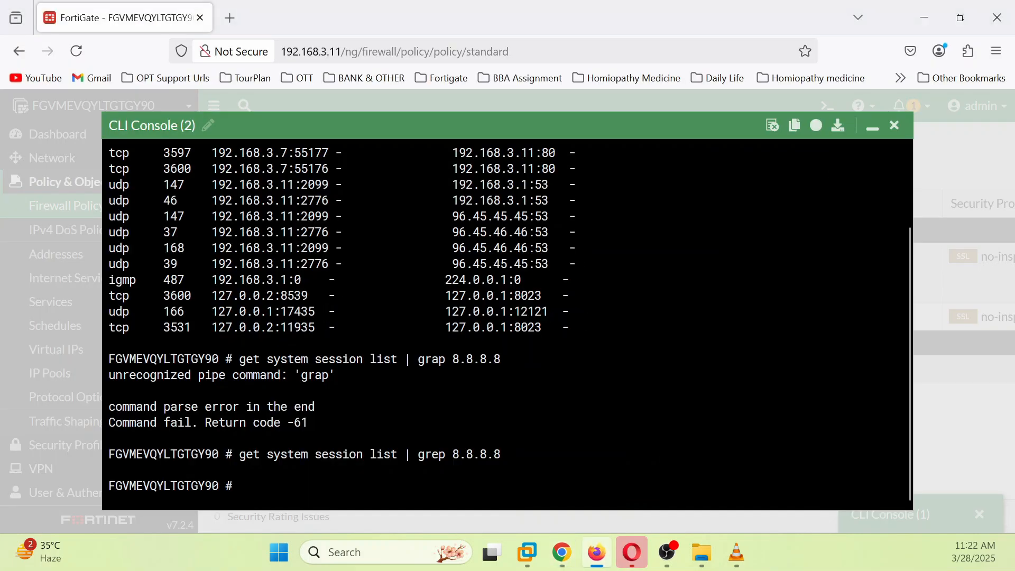
Step: Run a policy lookup for 192.168.1.100 port 111 to 8.8.8.8 port 53, protocol 6, via port2
type("di")
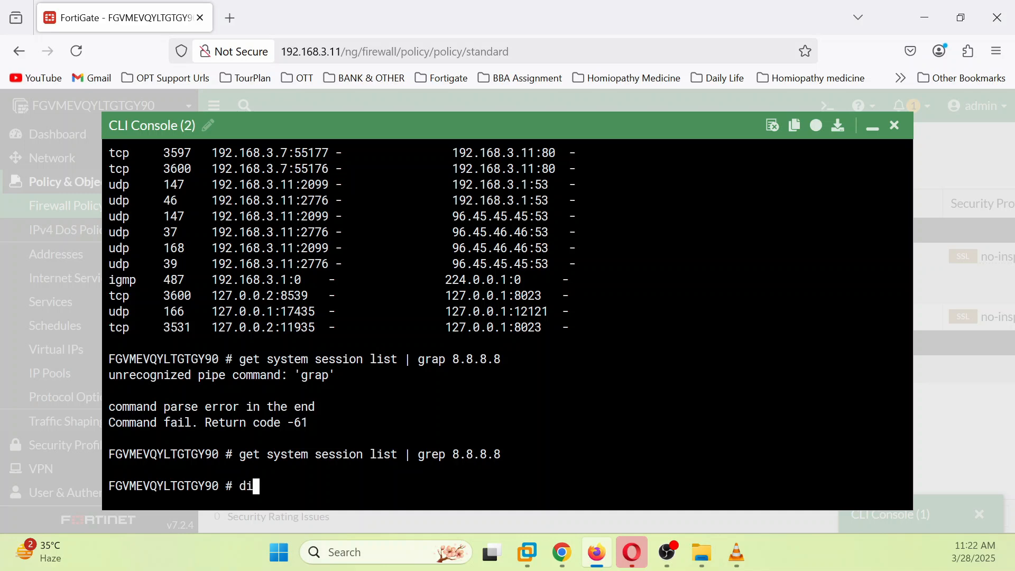
type("agnose firewall ip")
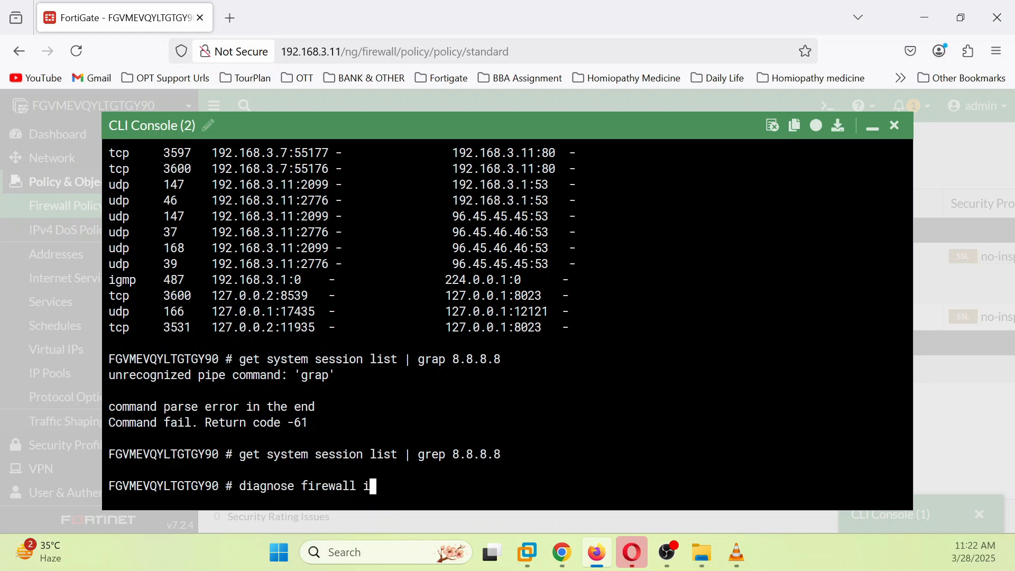
type("rope log")
key("BackSpace")
key("Tab")
type("192.168")
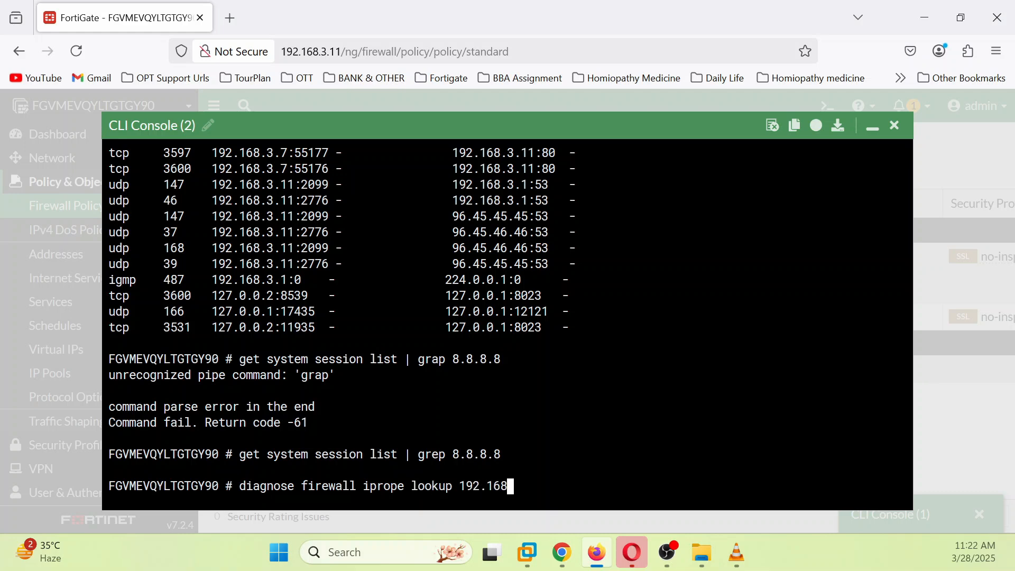
type(".1.100 111 8.8")
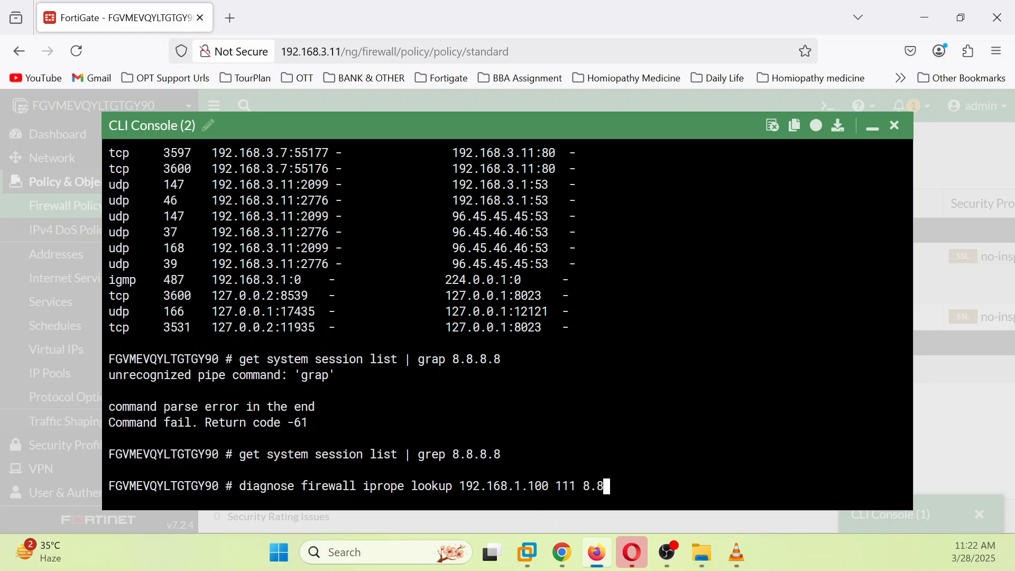
type(".8.8 53 6 port2")
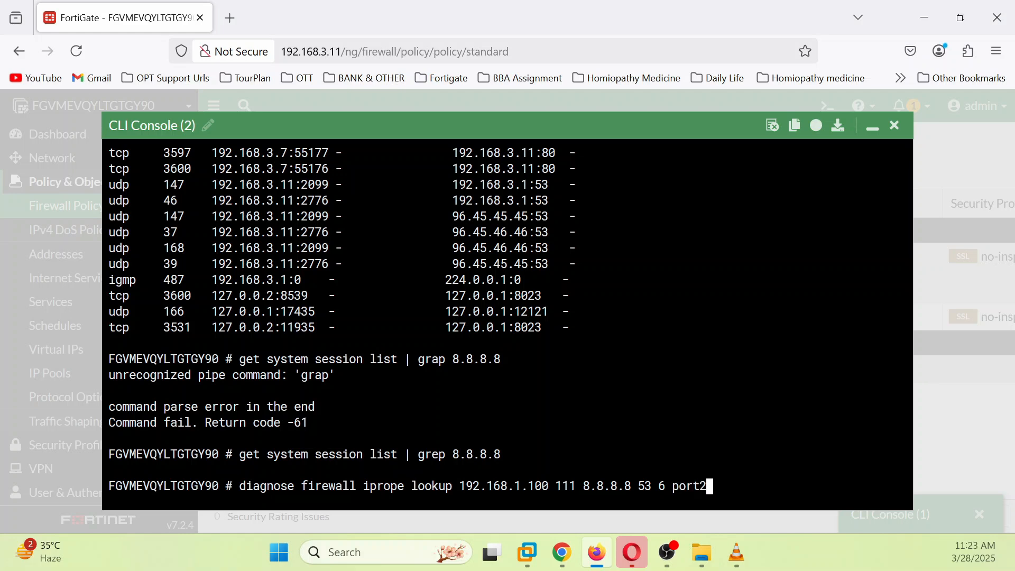
key("Return")
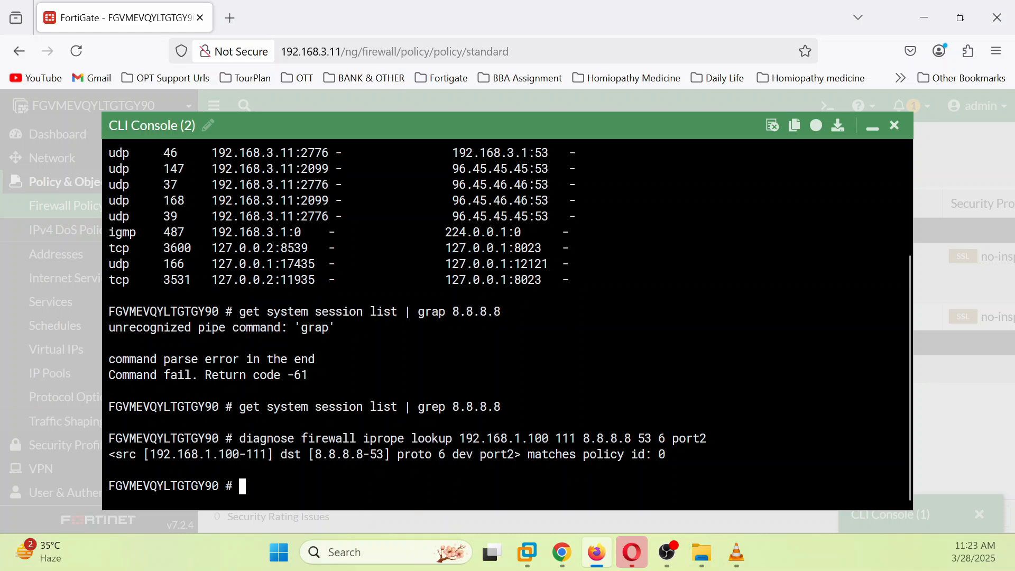
Step: Start a packet capture on any interface for host 192.168.1.100 and host 8.8.8.8
type("d")
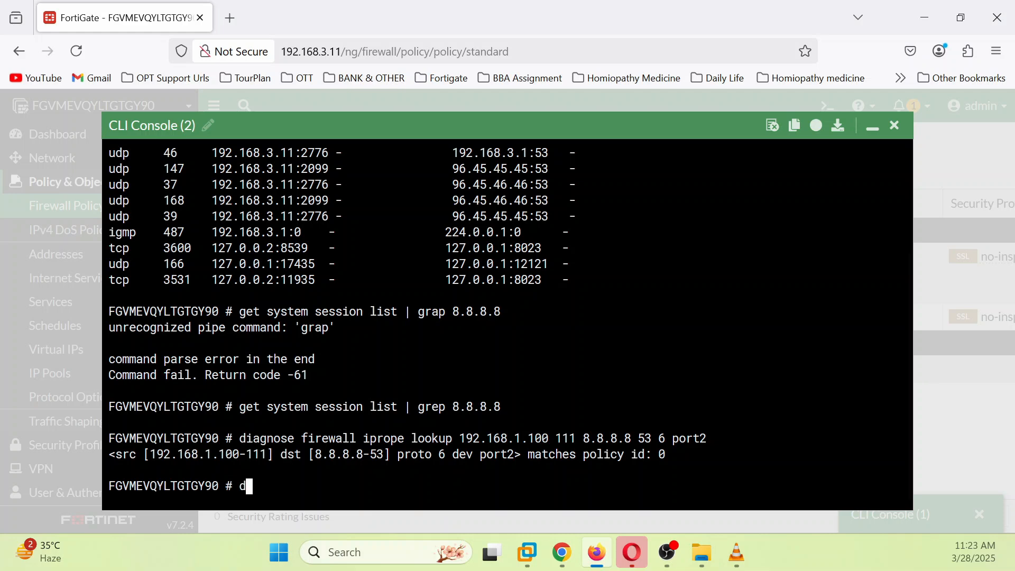
type("iagnose s")
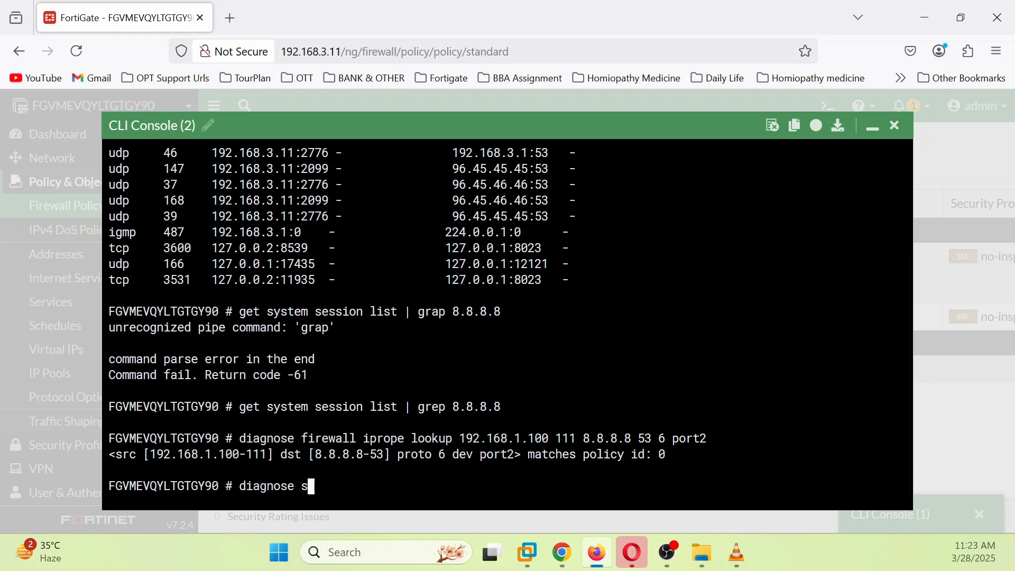
type("niffer pak")
key("BackSpace")
key("BackSpace")
type("a")
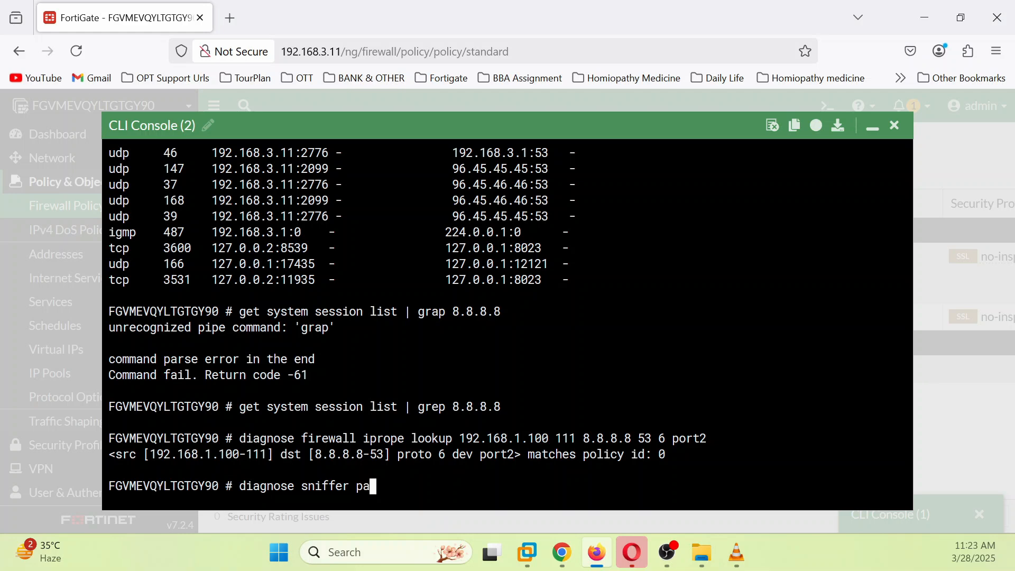
type("cket any \"host ")
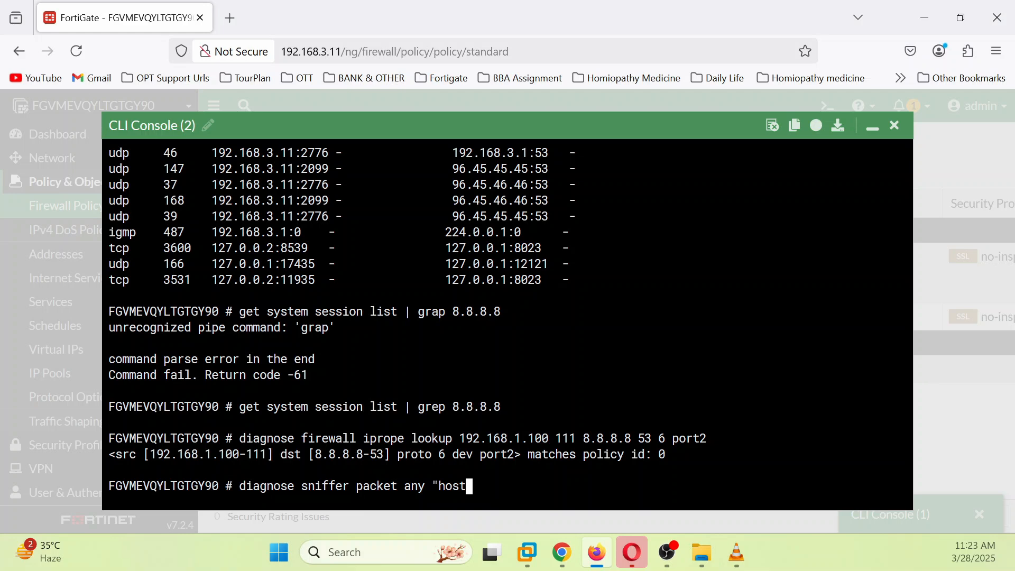
type("192.168.1.100 and ")
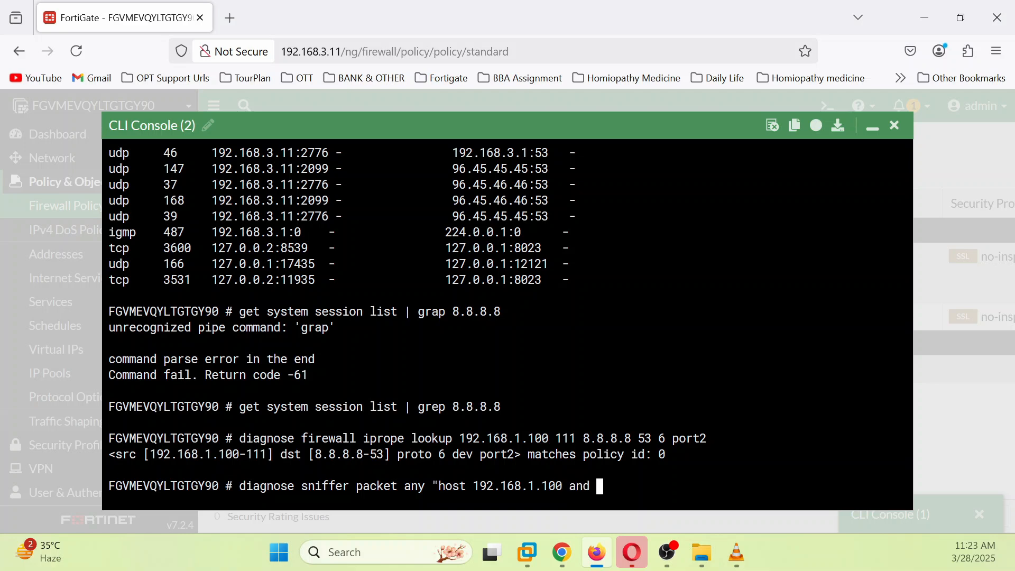
type("host 8.8.8.8")
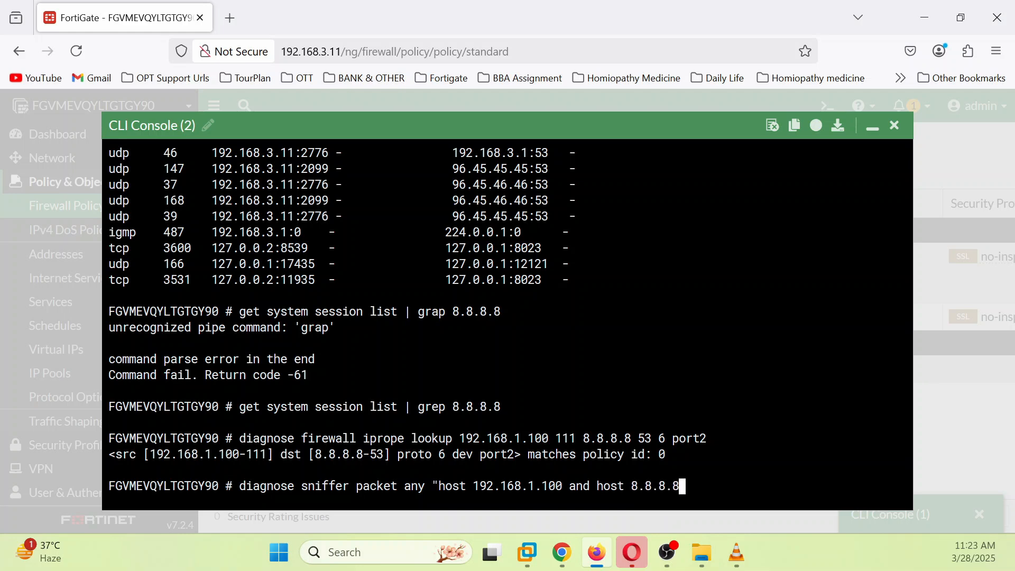
type("\"")
key("Return")
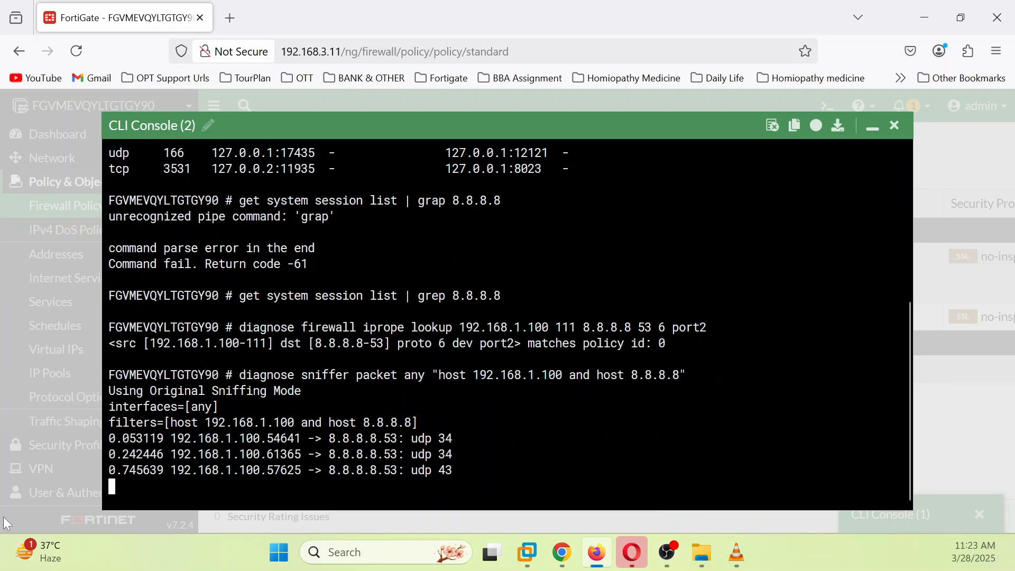
Step: Stop the capture and review the 22 captured DNS packets to 8.8.8.8
left_click_drag(110, 408, 453, 486)
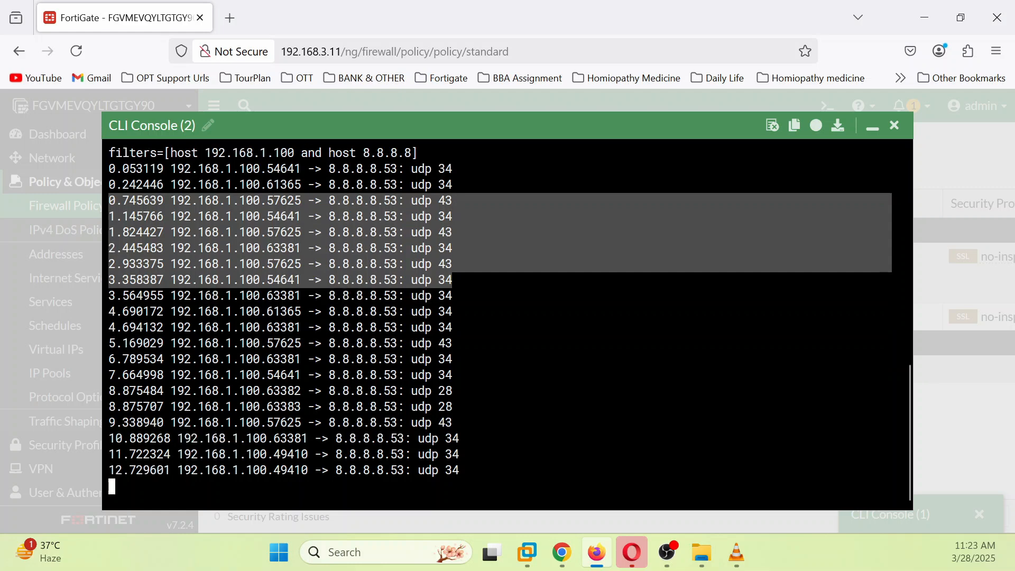
key("ctrl+z")
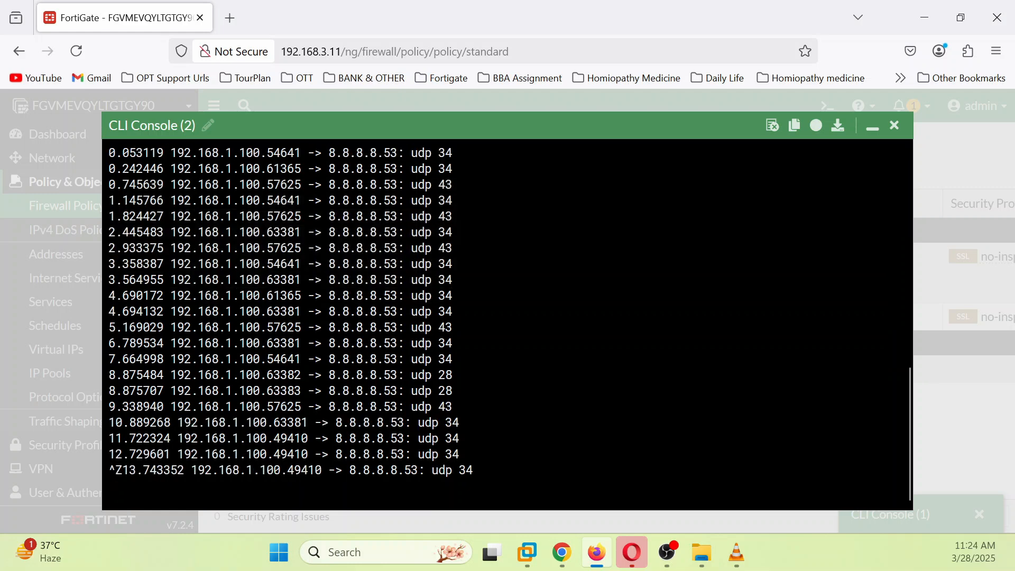
key("ctrl+c")
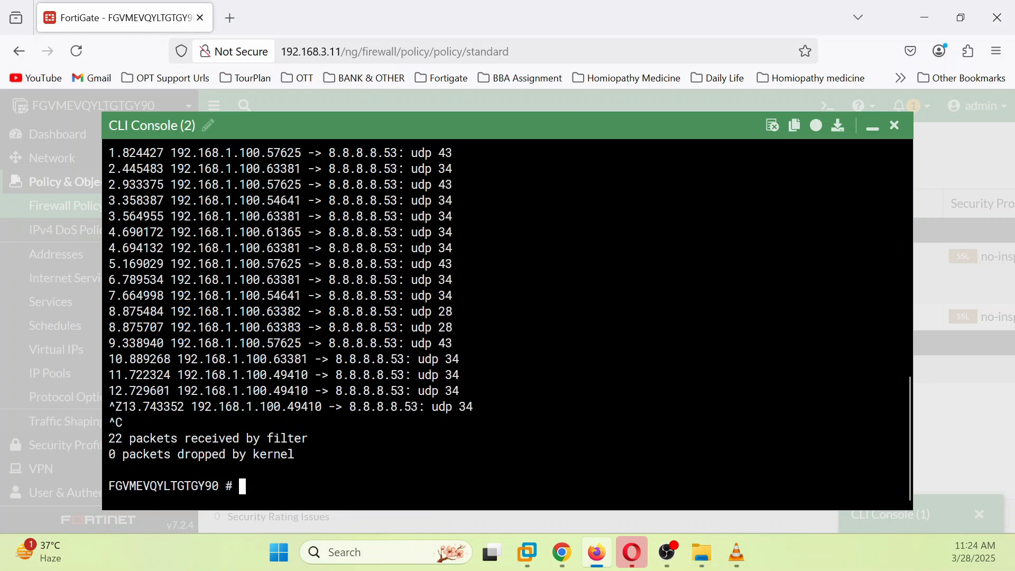
scroll(507, 324, "up", 3)
scroll(508, 325, "down", 3)
Step: Minimize the CLI console and open Log & Report > Forward Traffic
left_click(878, 126)
scroll(55, 398, "down", 2)
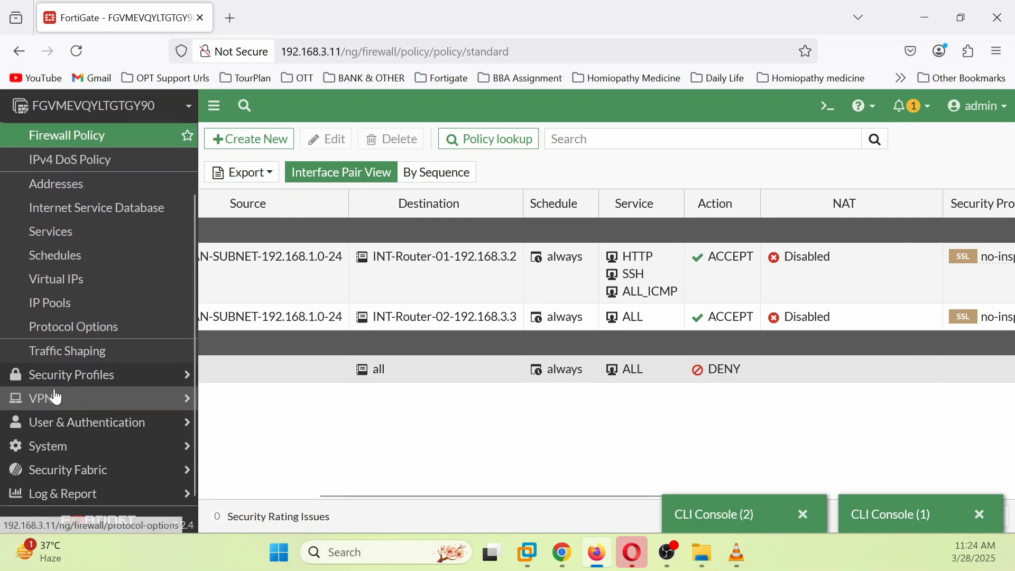
left_click(91, 492)
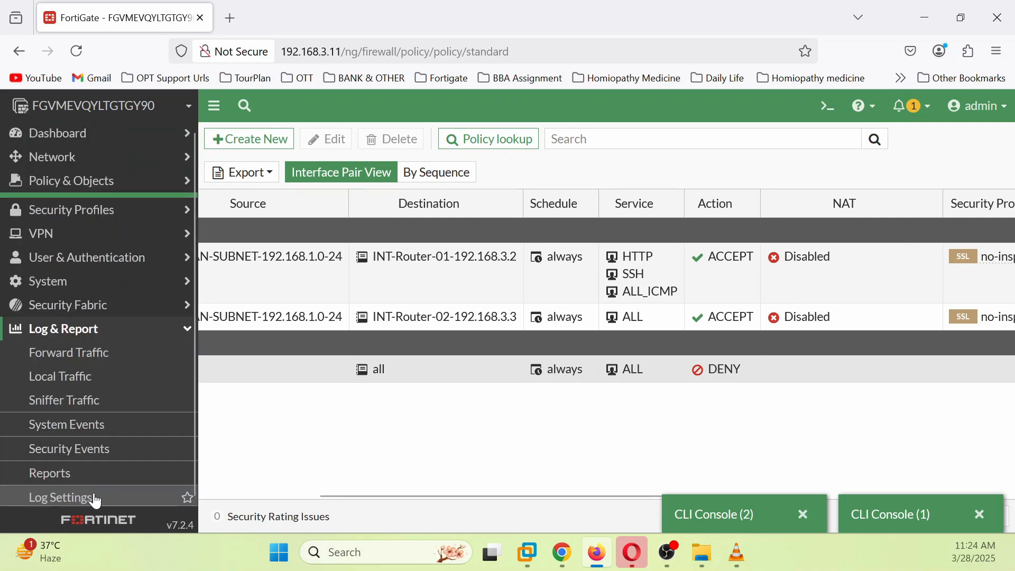
left_click(78, 349)
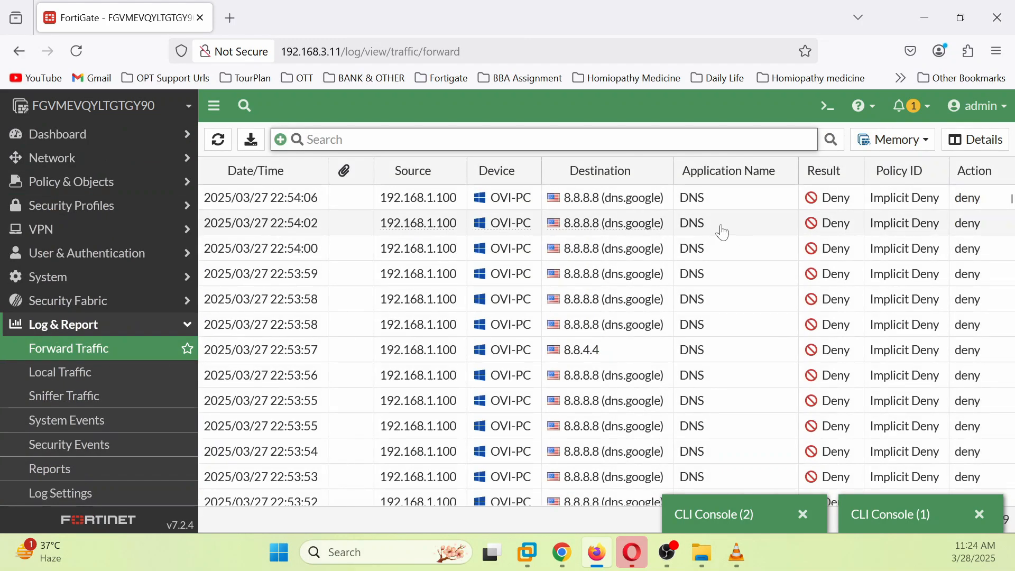
Step: Inspect details of the newest DNS entry to 8.8.8.8, denied by Implicit Deny
left_click(539, 198)
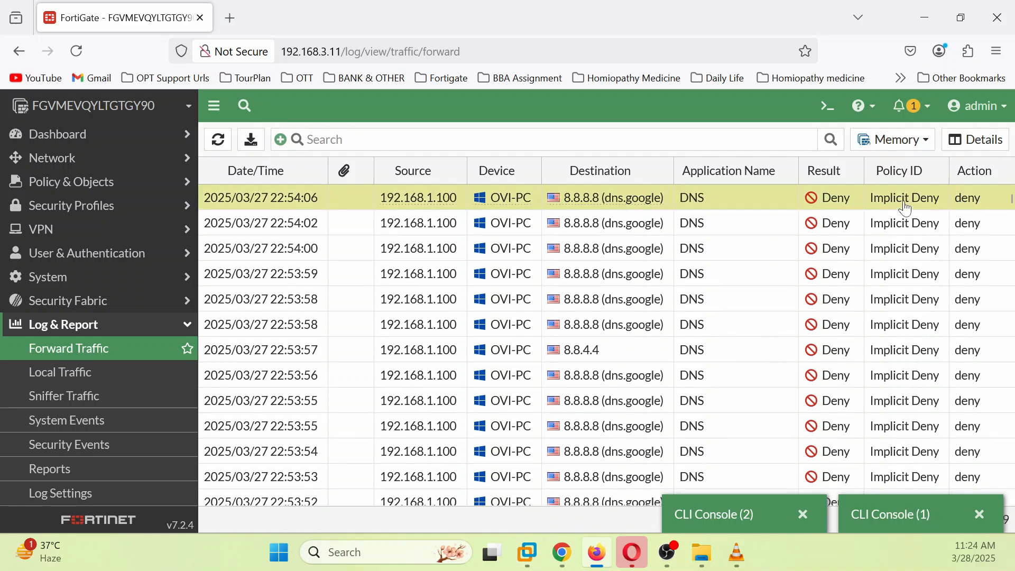
left_click(975, 140)
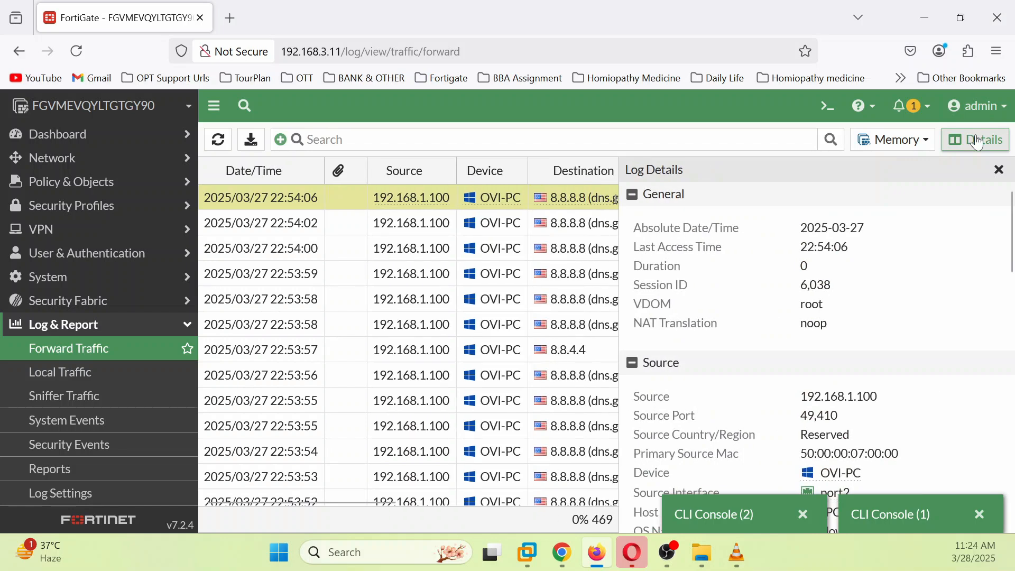
scroll(903, 407, "down", 12)
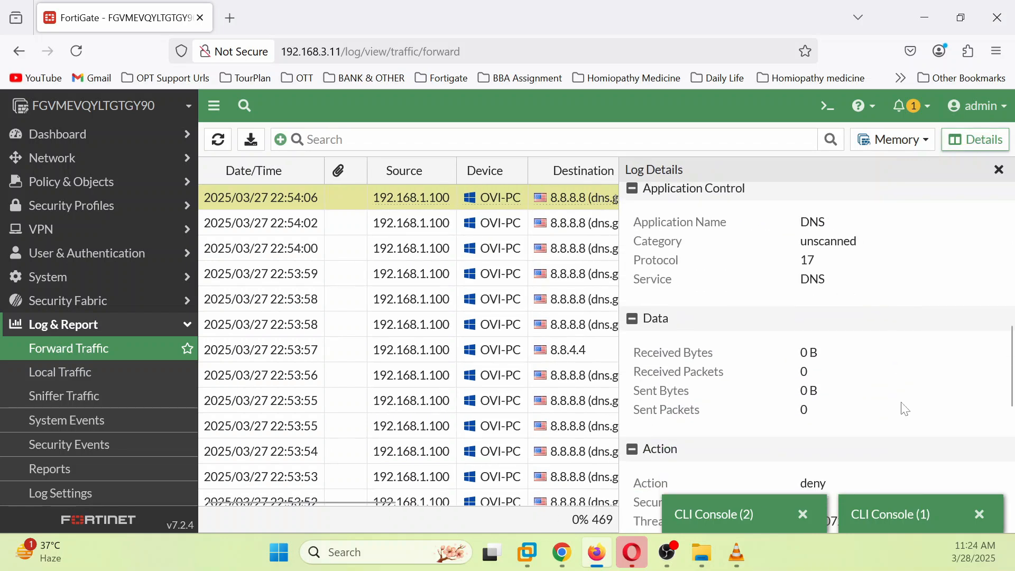
scroll(905, 409, "up", 5)
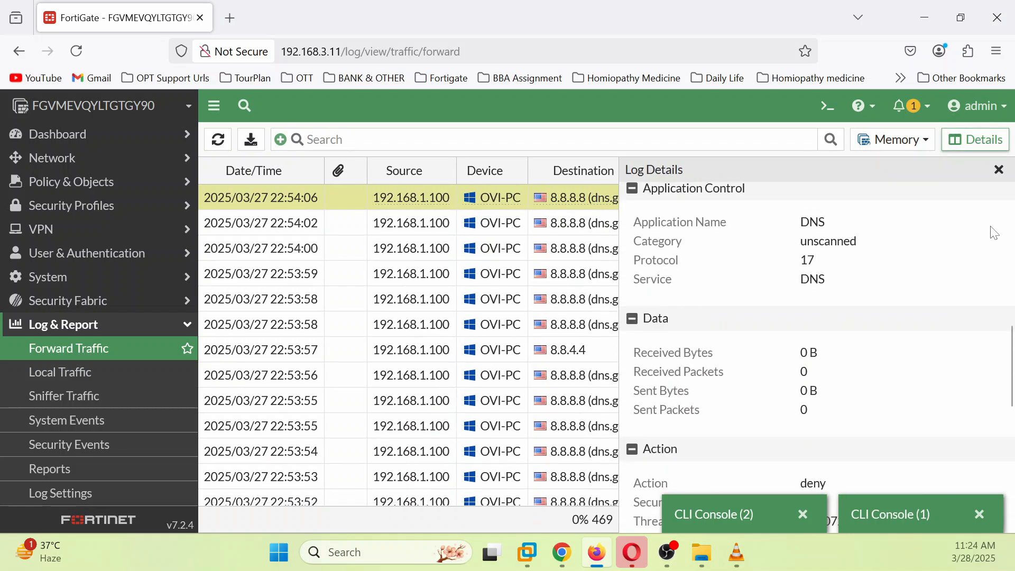
left_click(1001, 172)
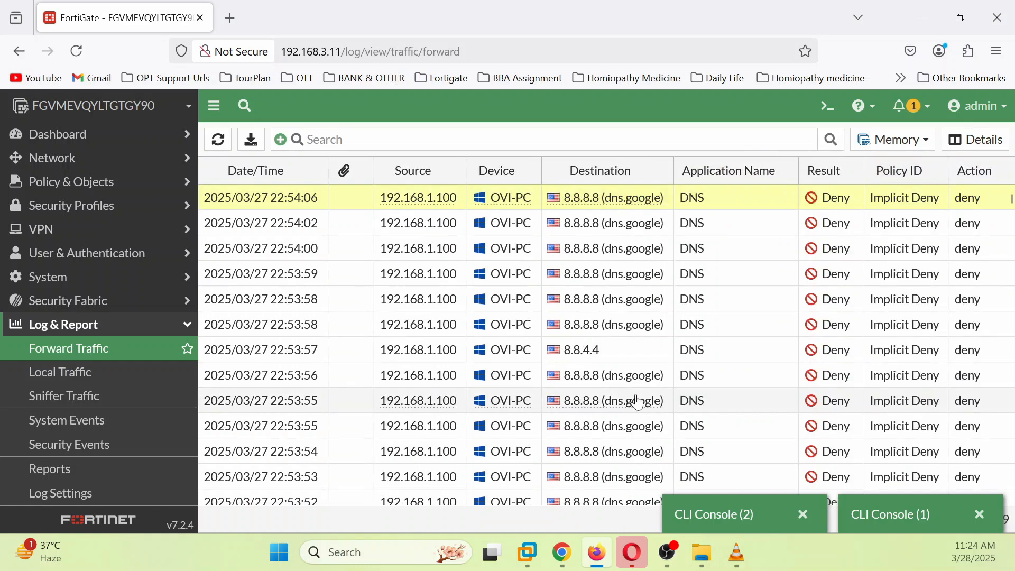
mouse_move(636, 396)
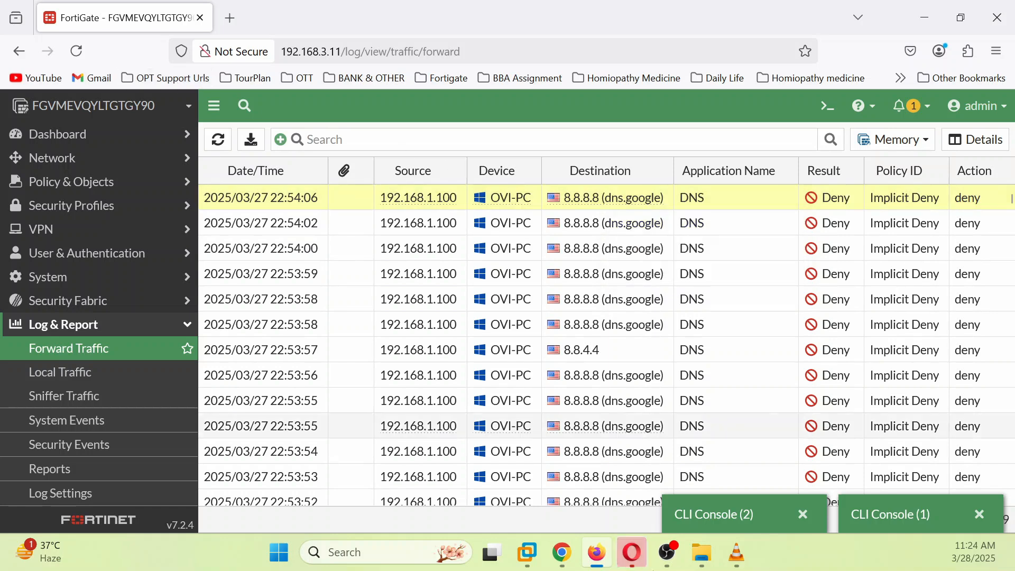
Step: Review the Win7 console and lab topology, then open FortiGate's Policy & Objects > Firewall Policy
left_click(563, 553)
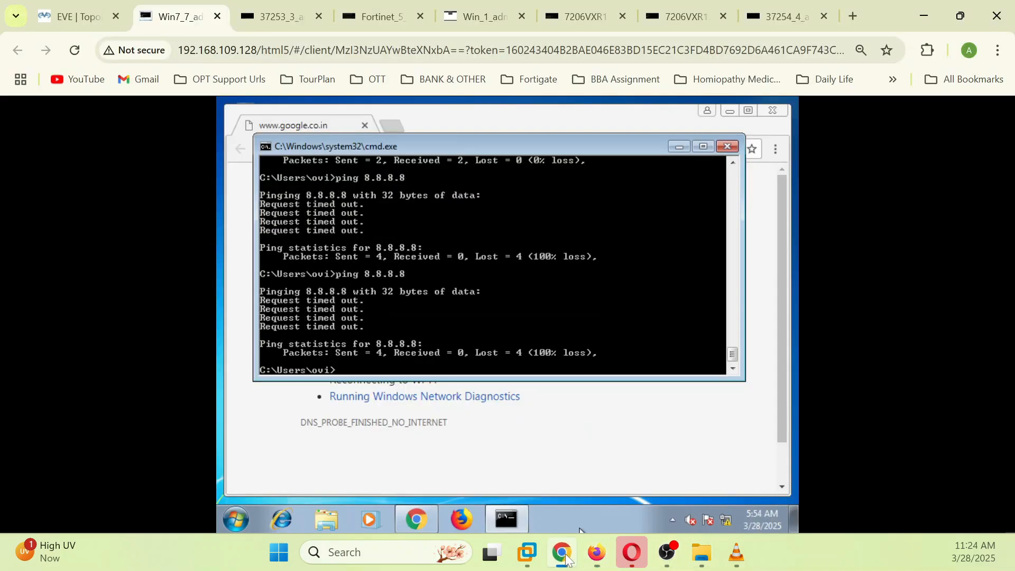
left_click(64, 16)
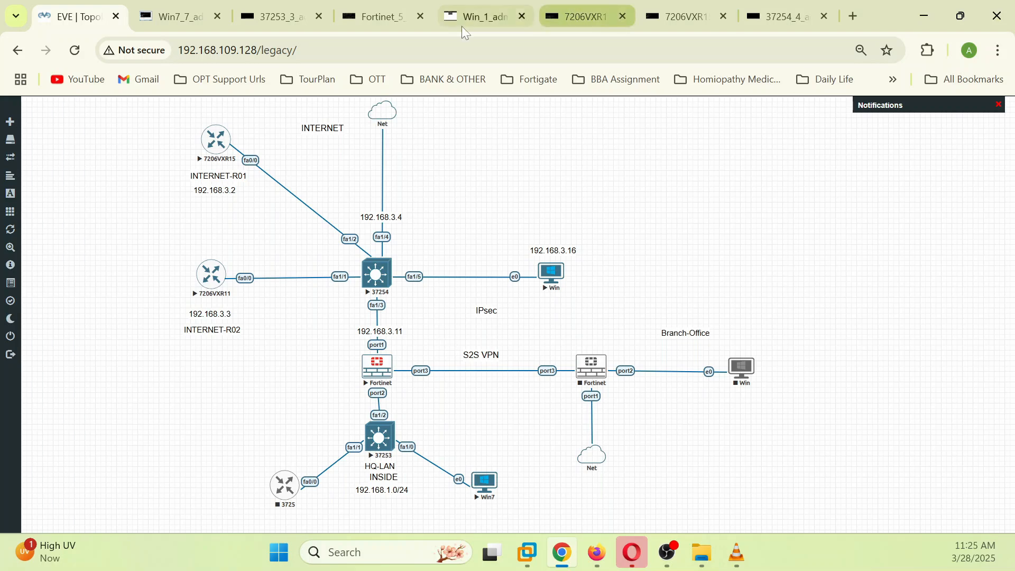
left_click(594, 559)
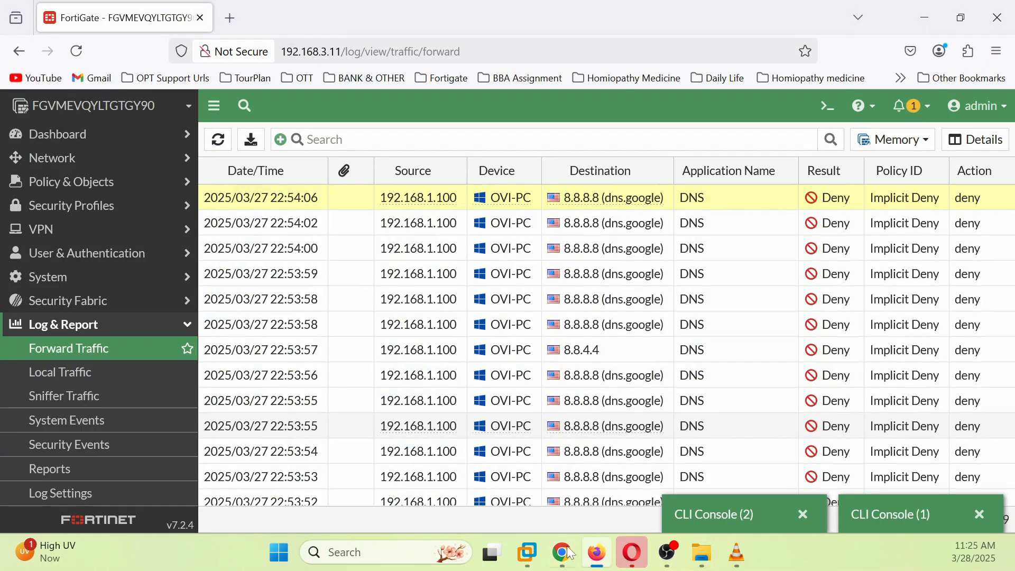
left_click(120, 186)
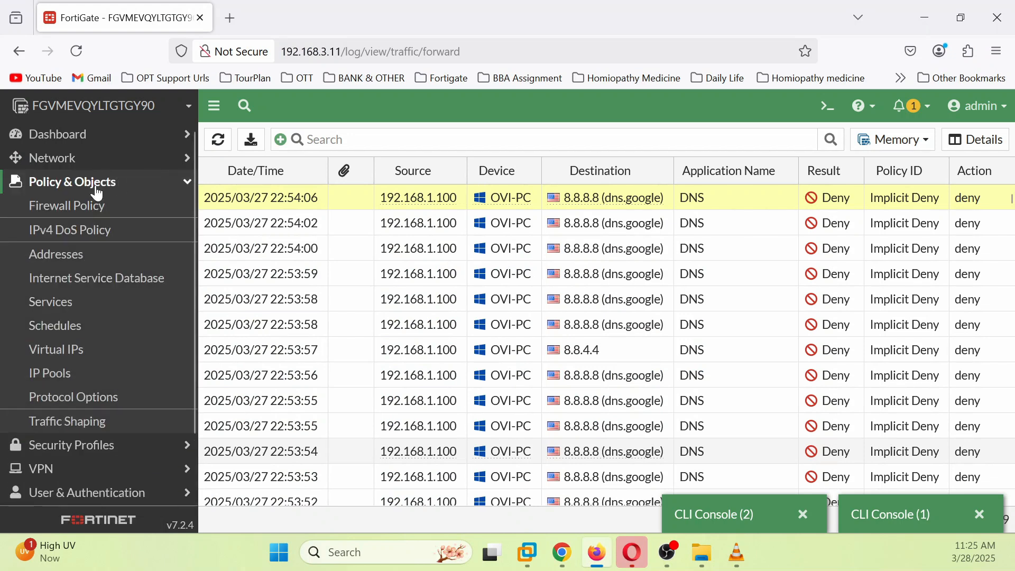
left_click(84, 205)
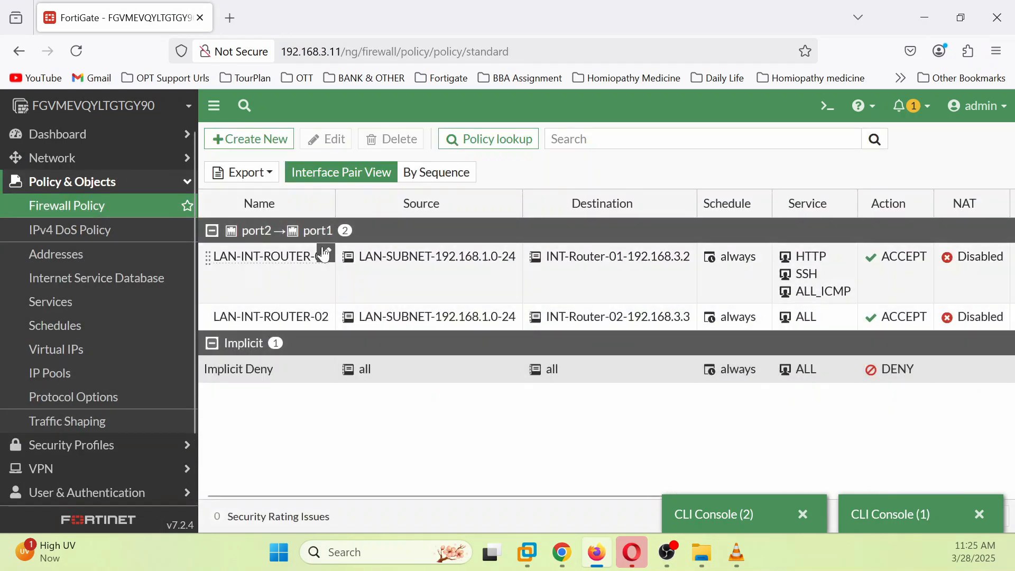
Step: Create a new policy named LAN-INTERNET with incoming interface port2 and outgoing port1
left_click(247, 143)
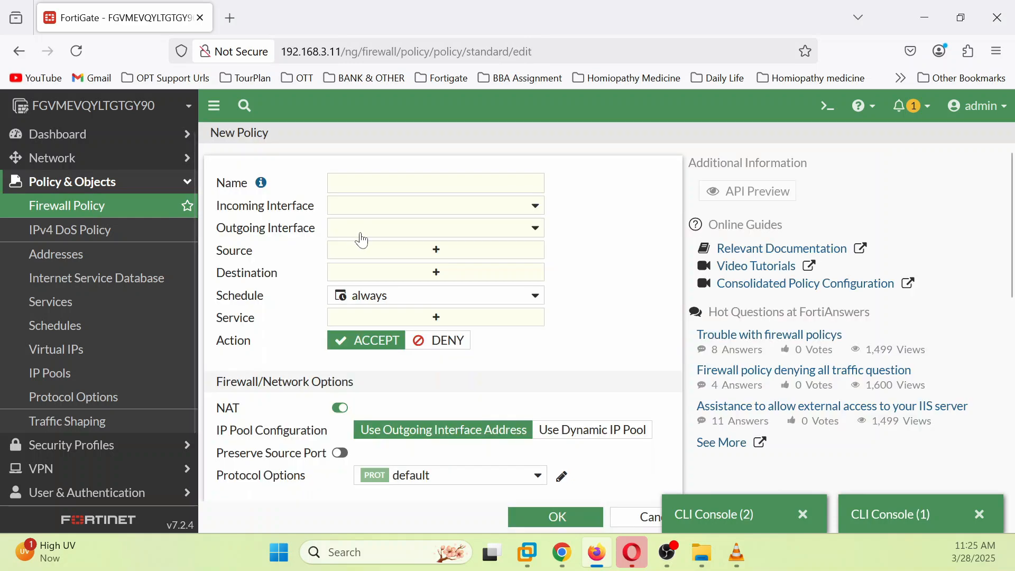
left_click(373, 181)
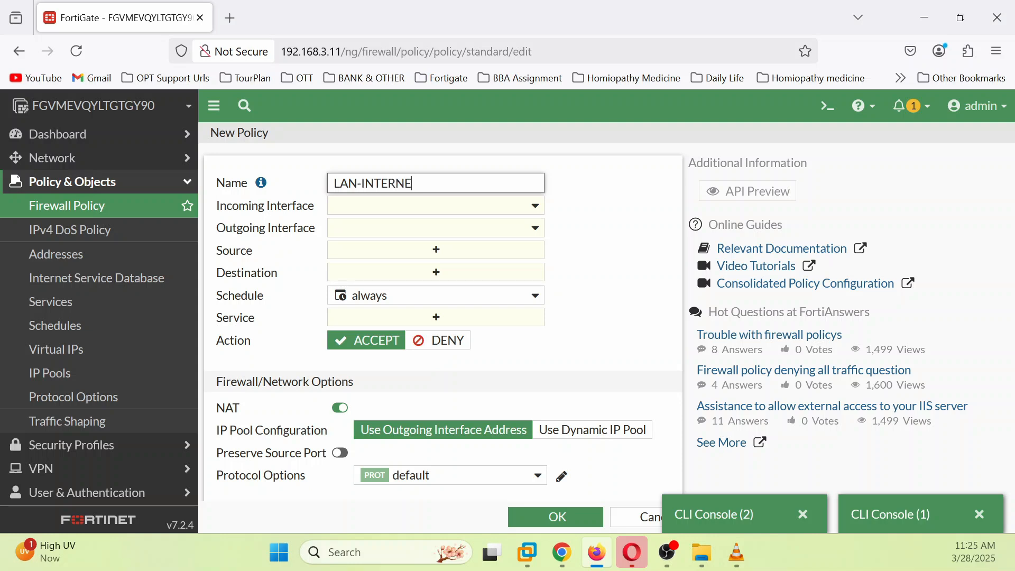
left_click(455, 207)
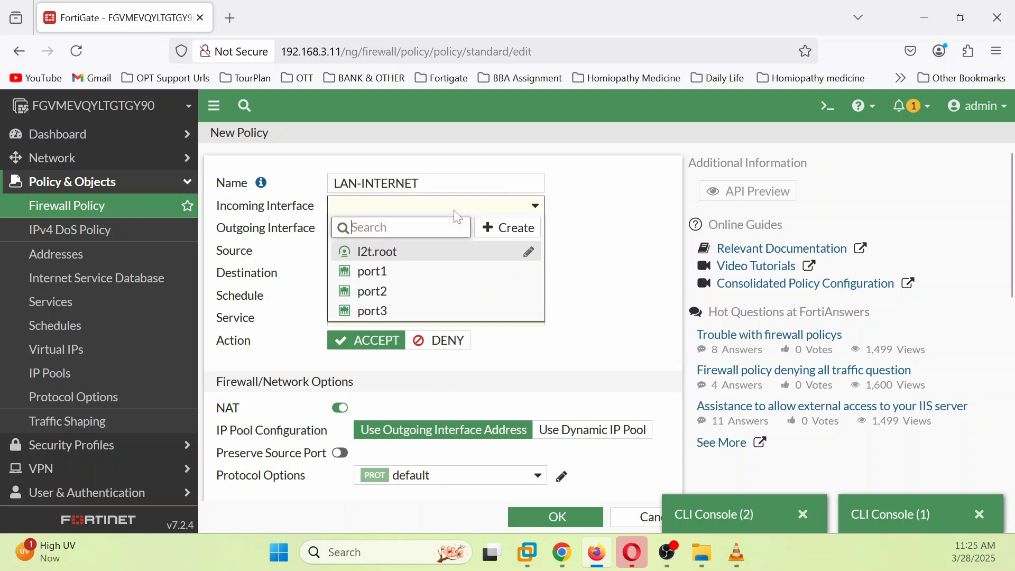
left_click(414, 292)
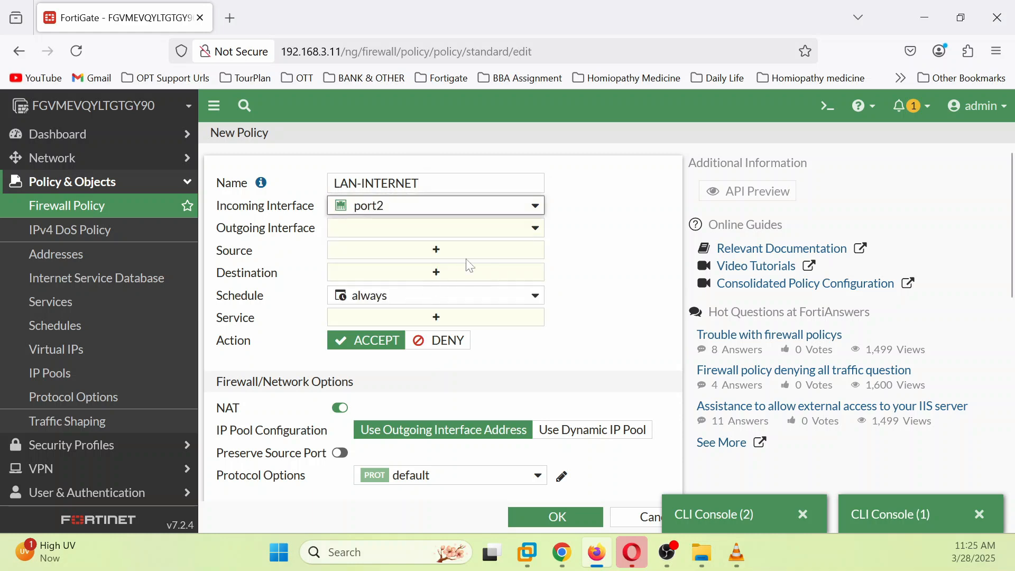
left_click(537, 230)
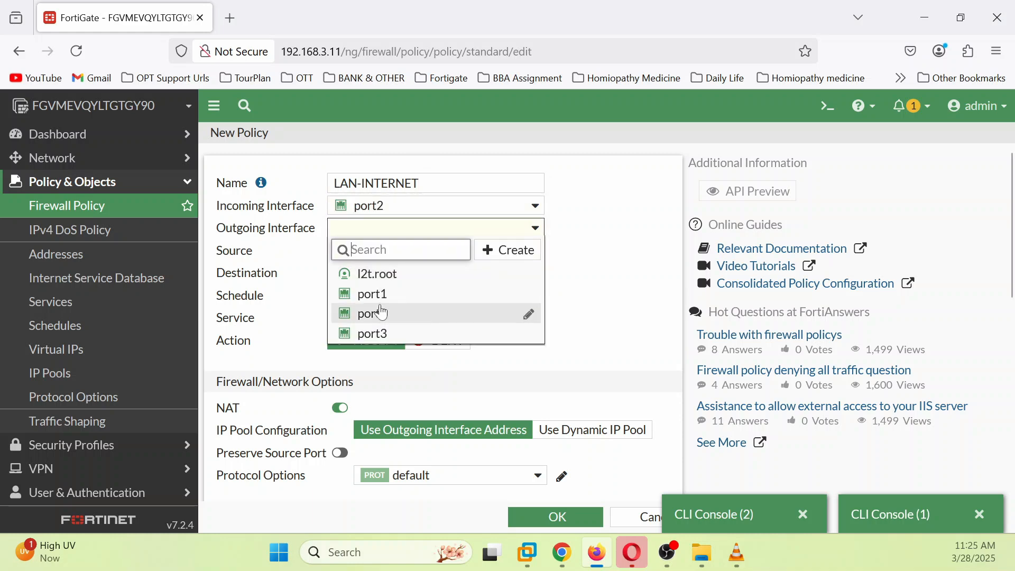
mouse_move(383, 313)
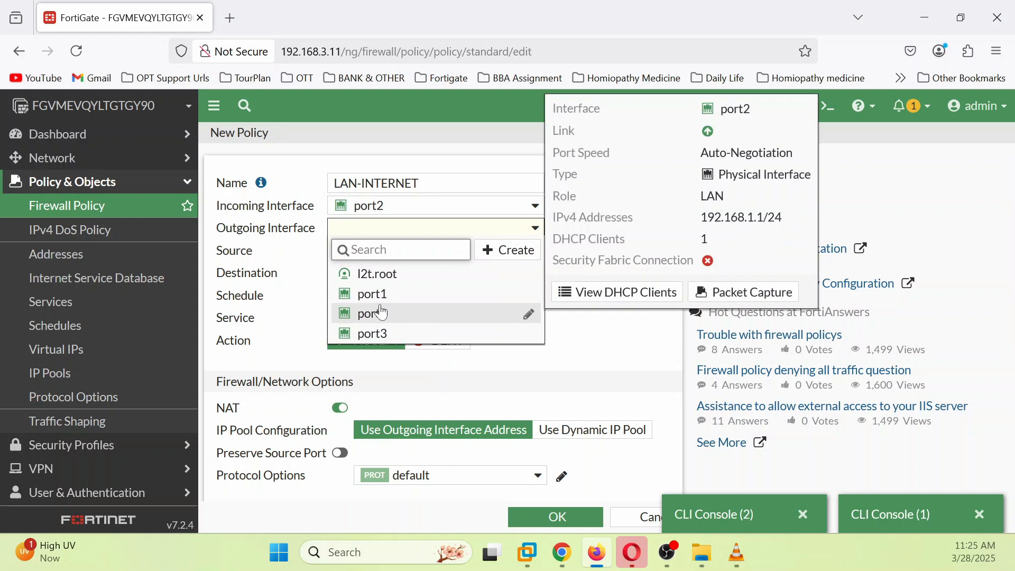
left_click(373, 293)
Step: Set the policy source to LAN-SUBNET-192.168.1.0-24 and destination to all
left_click(451, 255)
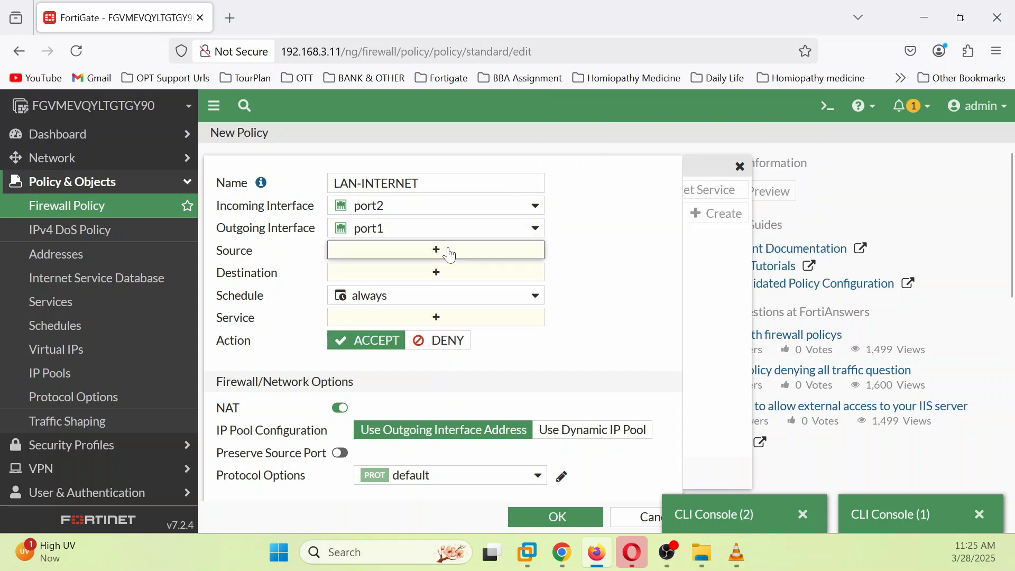
mouse_move(836, 399)
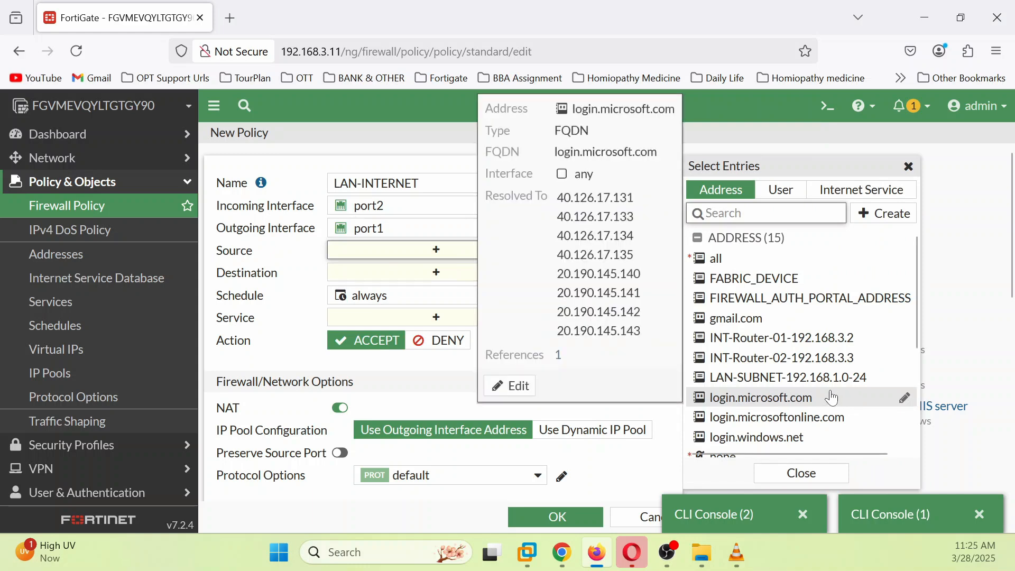
left_click(796, 379)
left_click(430, 296)
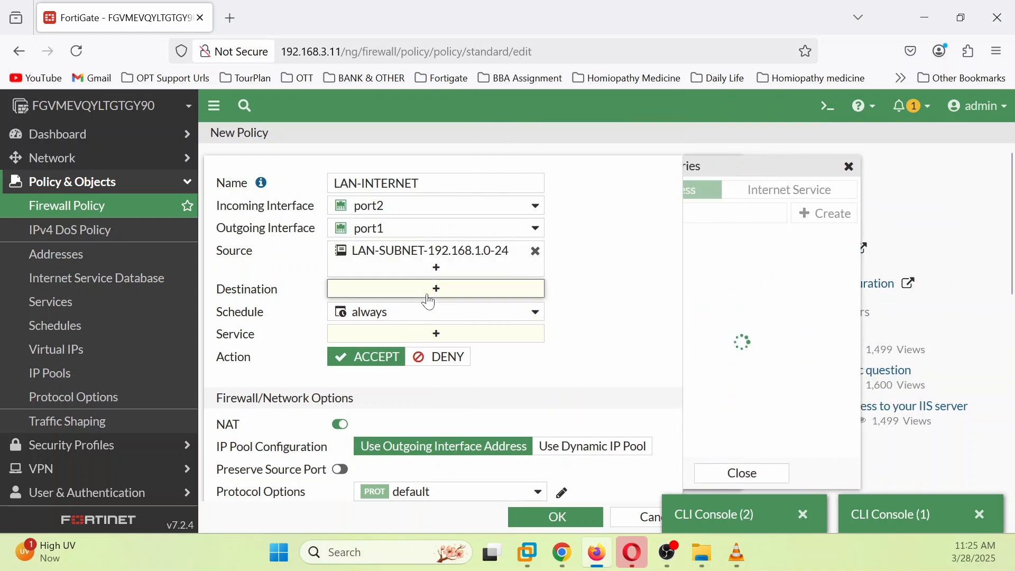
left_click(733, 261)
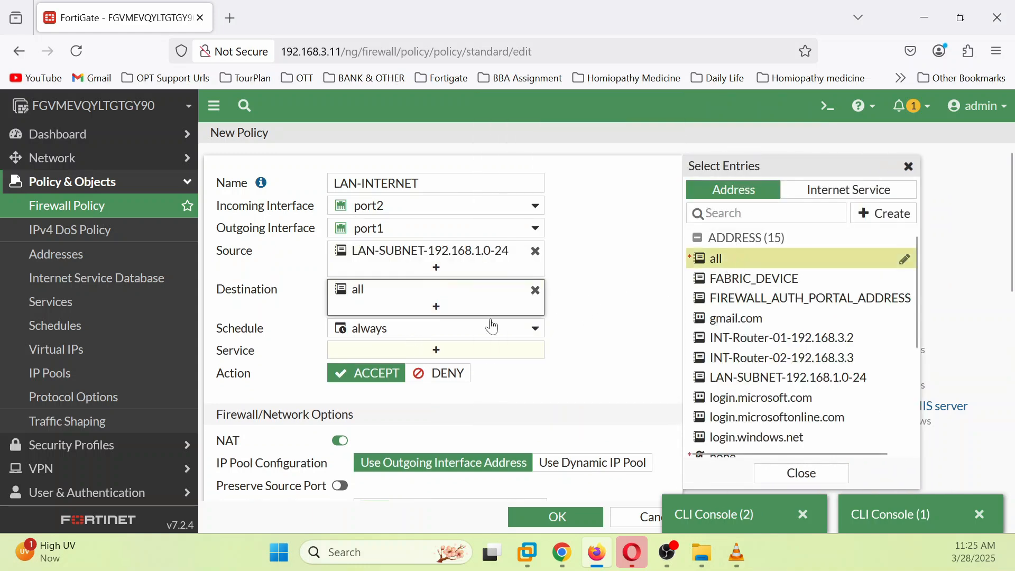
Step: Allow the services ALL_ICMP, HTTP, HTTPS and DNS in the policy
left_click(438, 352)
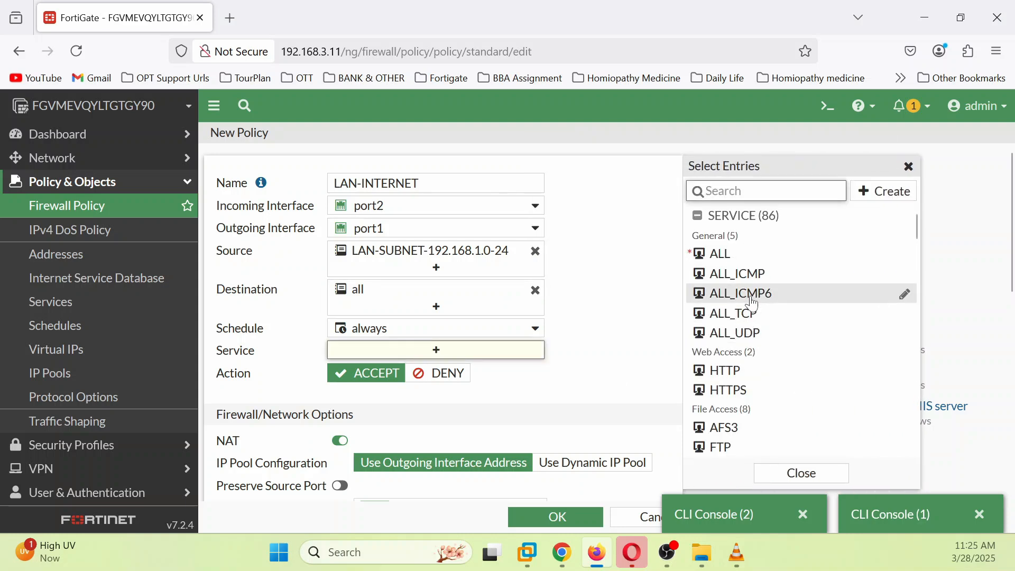
left_click(754, 276)
left_click(736, 372)
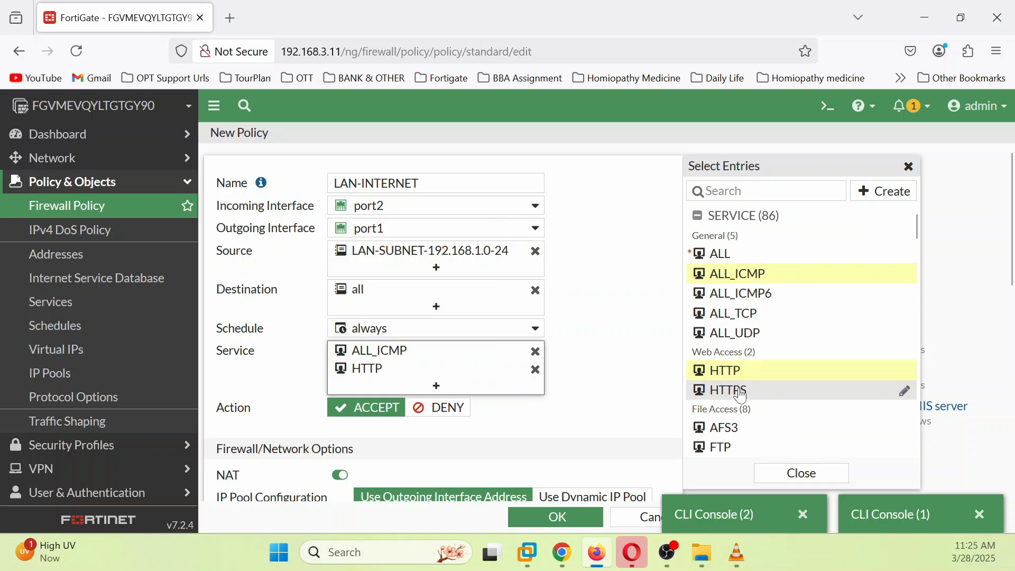
left_click(742, 394)
scroll(758, 433, "down", 2)
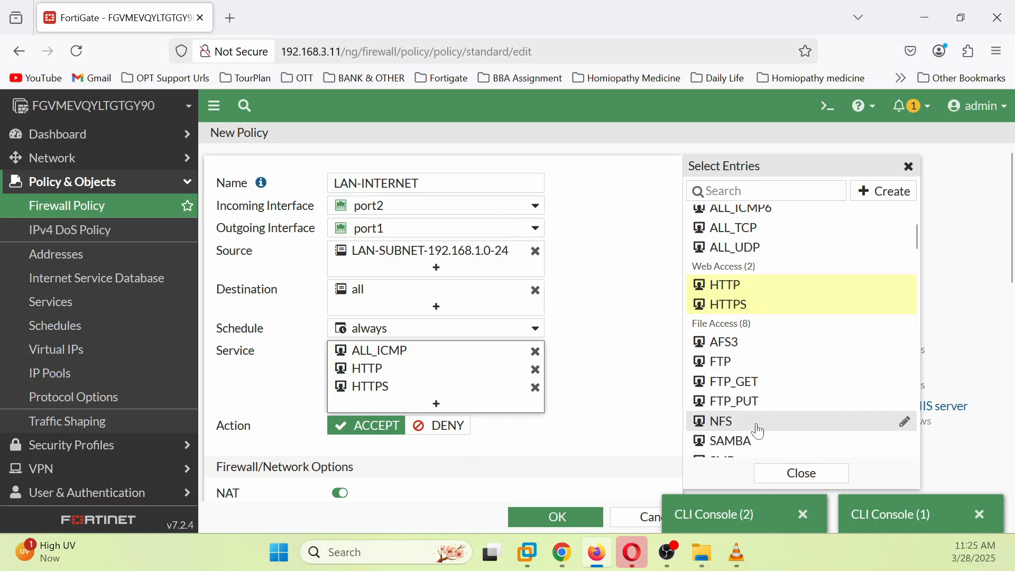
scroll(760, 433, "down", 2)
scroll(760, 432, "down", 2)
scroll(760, 433, "down", 4)
left_click(713, 373)
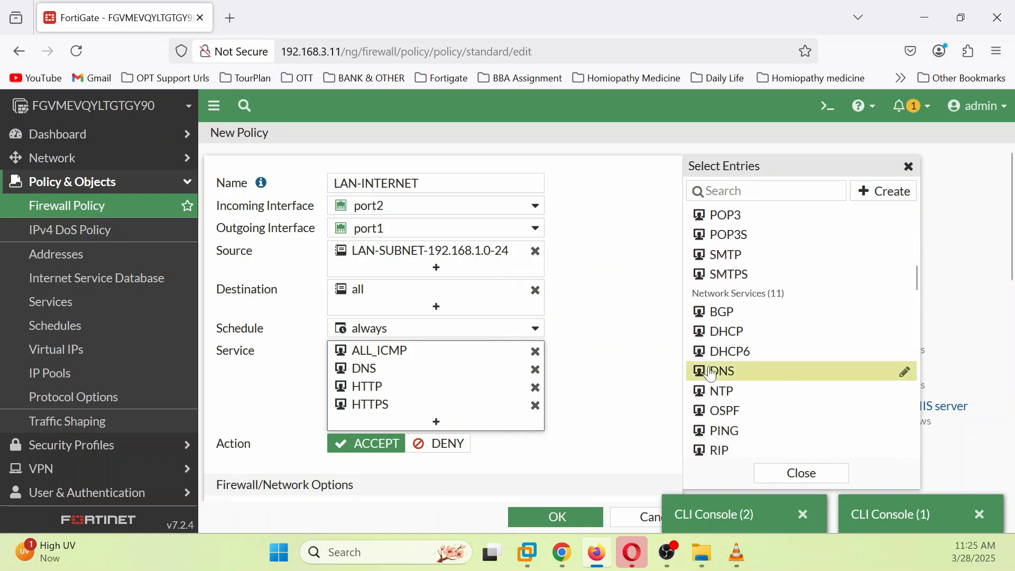
scroll(838, 386, "down", 6)
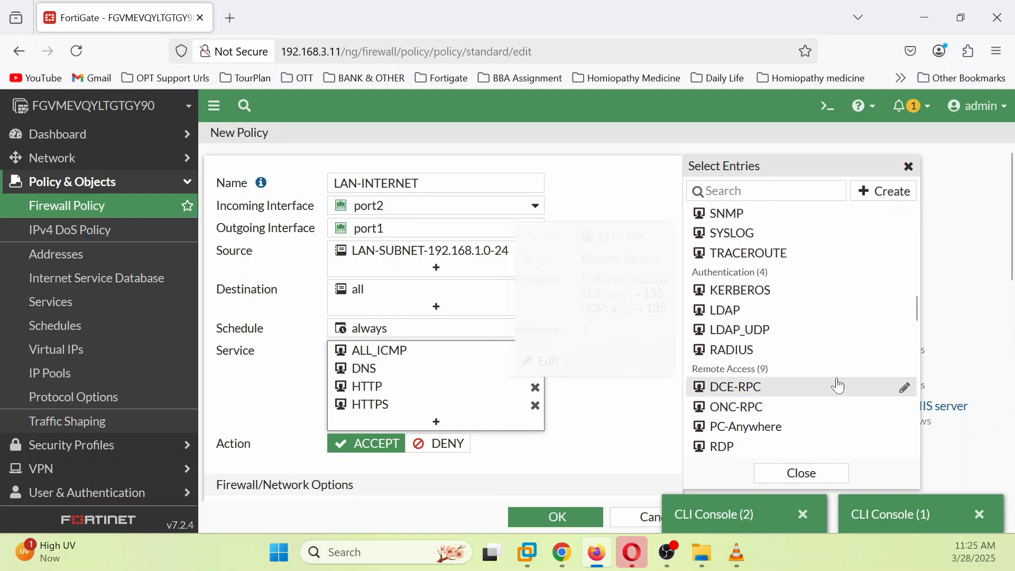
scroll(839, 385, "down", 5)
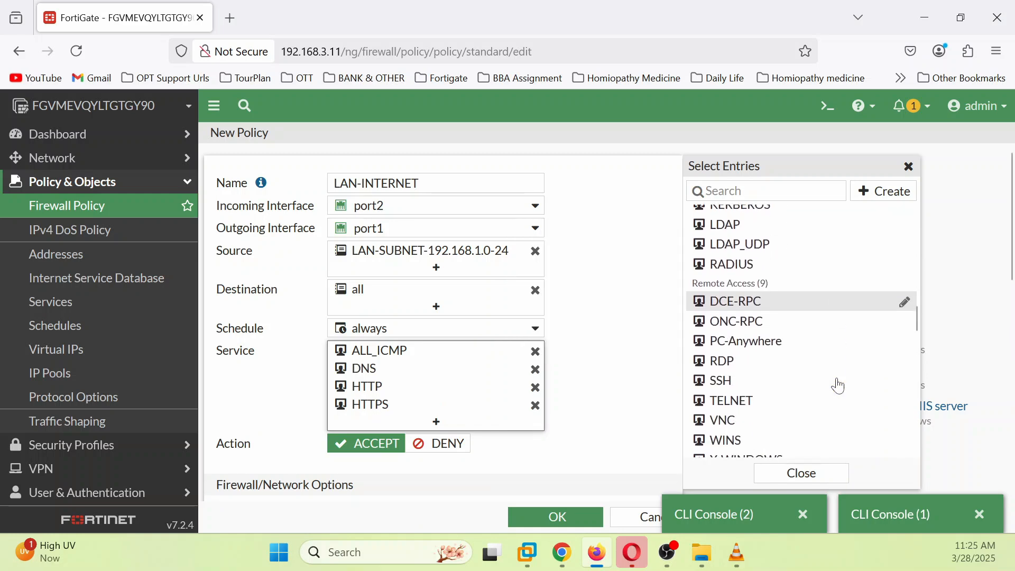
left_click(804, 473)
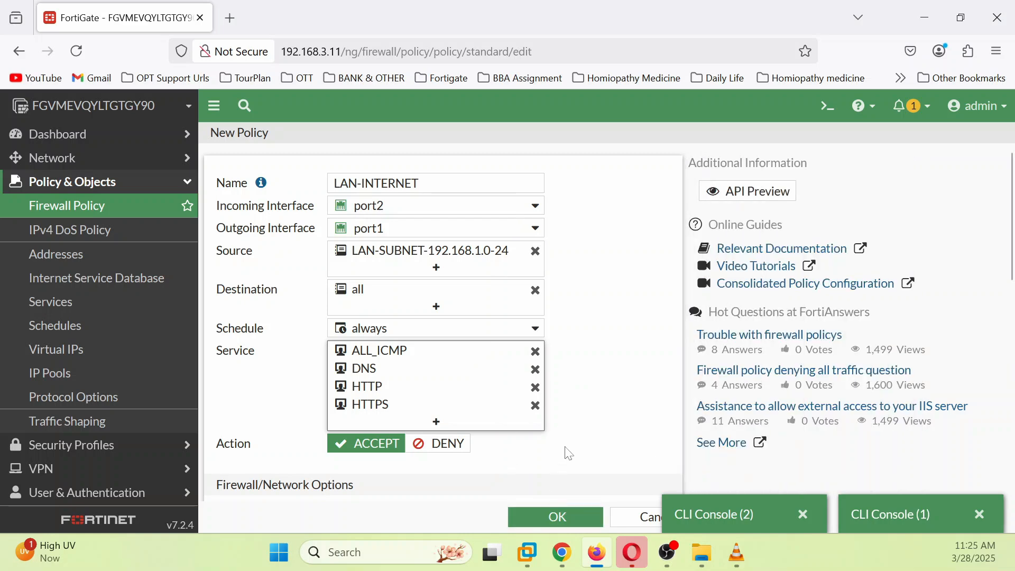
Step: Review the NAT and logging options and save the LAN-INTERNET policy
scroll(568, 423, "down", 6)
scroll(266, 280, "up", 3)
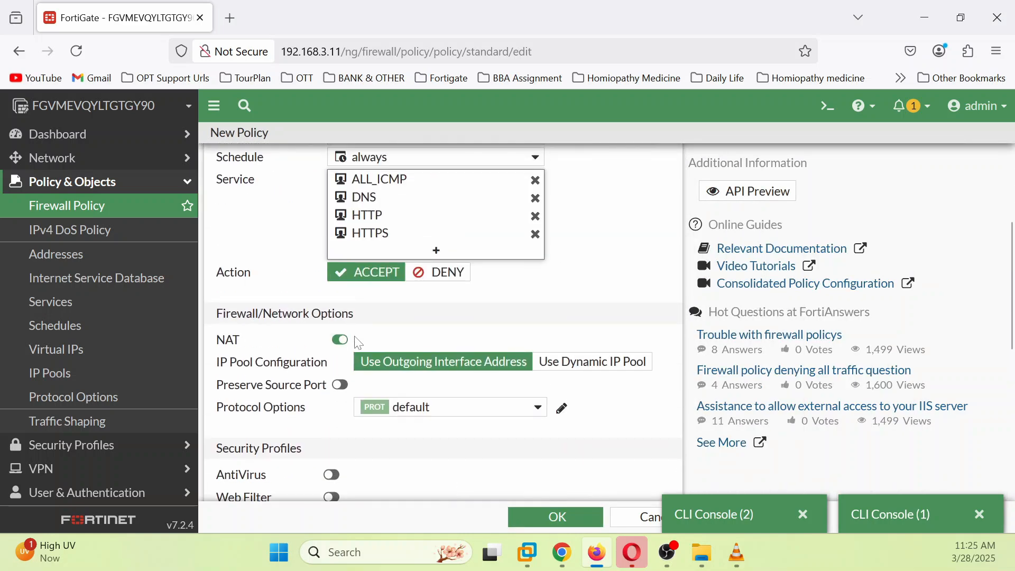
scroll(610, 379, "down", 6)
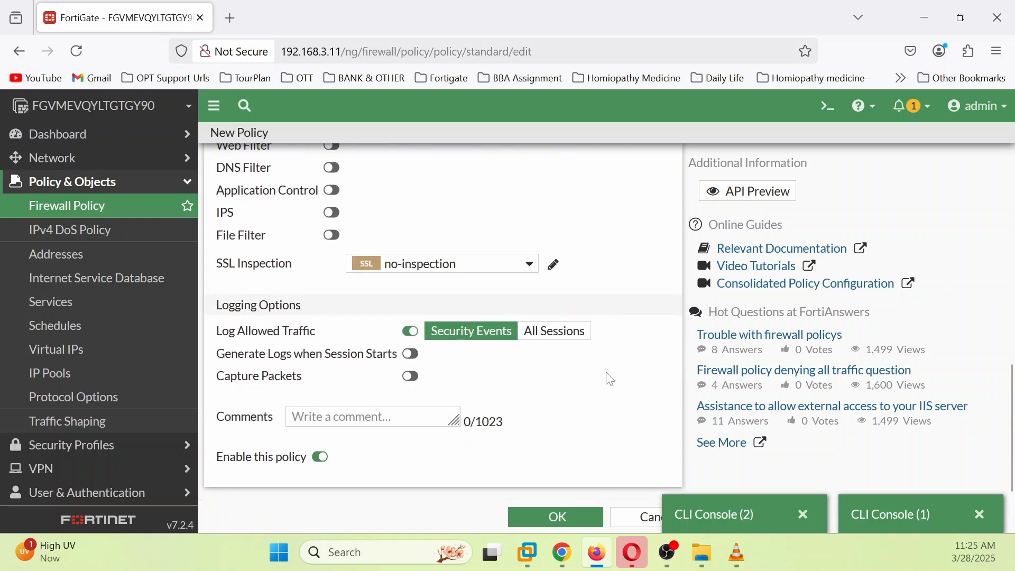
left_click(585, 519)
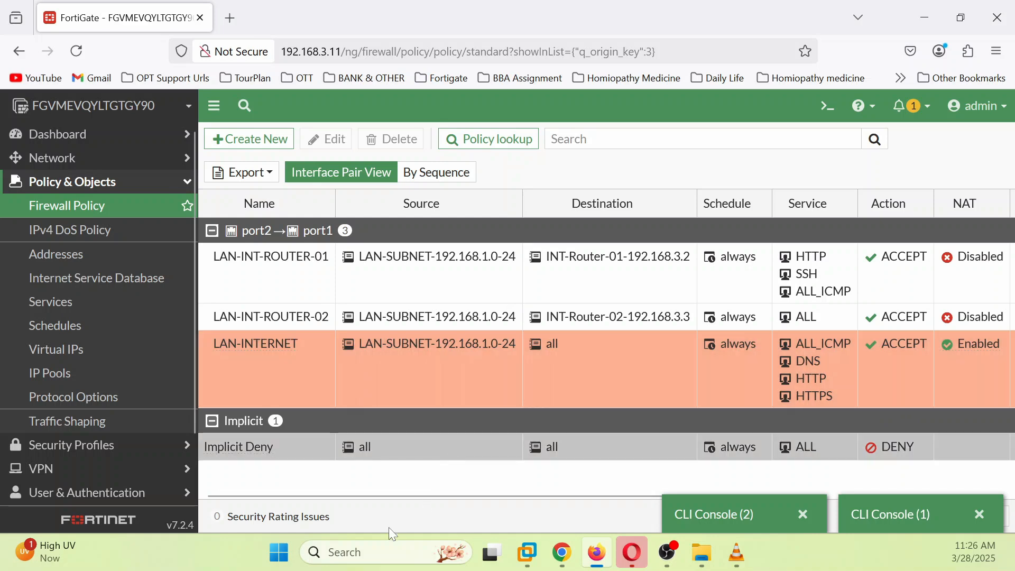
Step: Change the LAN-INTERNET policy's Log setting from UTM to All and apply it
left_click_drag(408, 496, 608, 466)
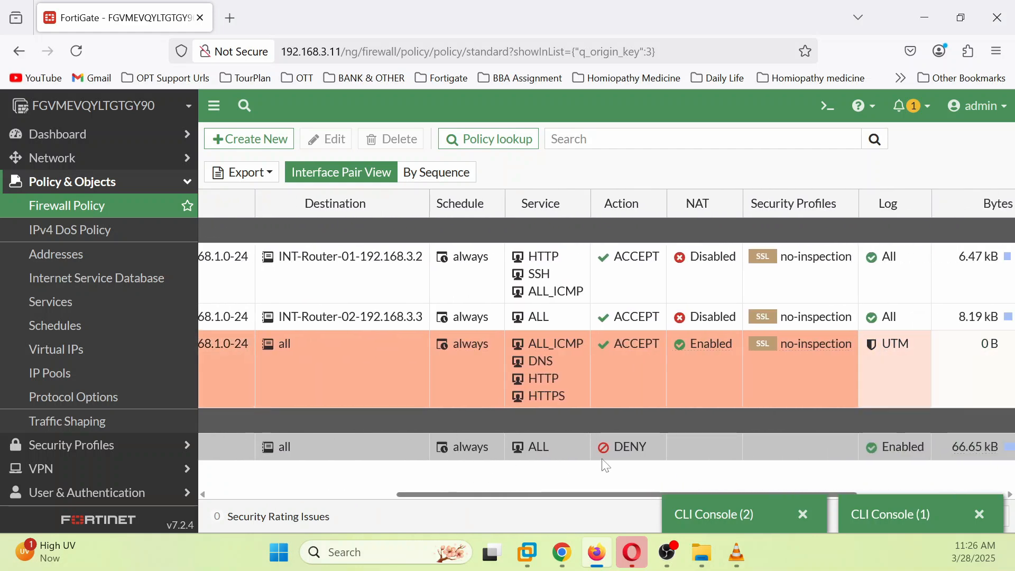
left_click(920, 341)
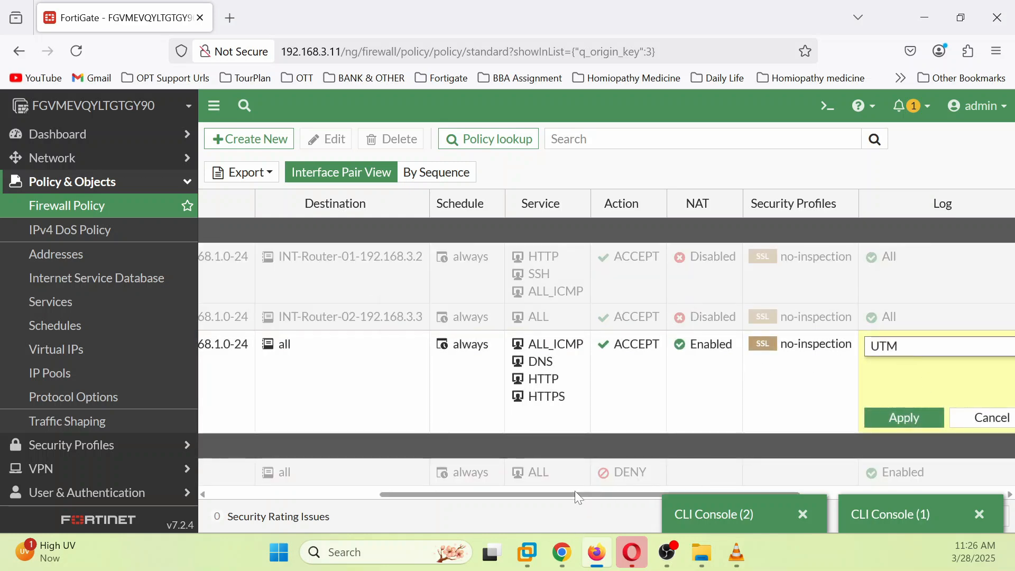
left_click_drag(579, 497, 786, 495)
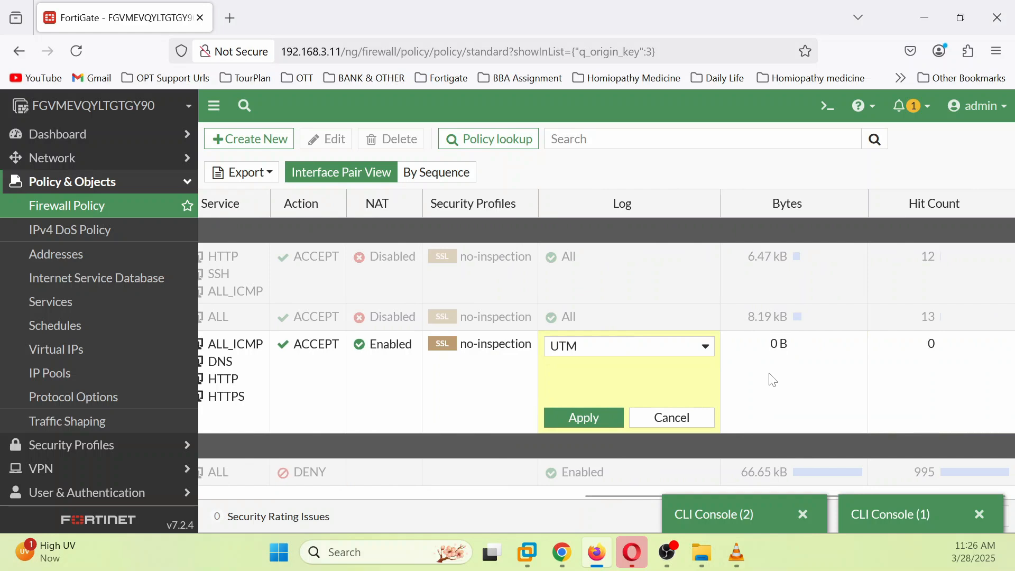
left_click(715, 350)
left_click(601, 368)
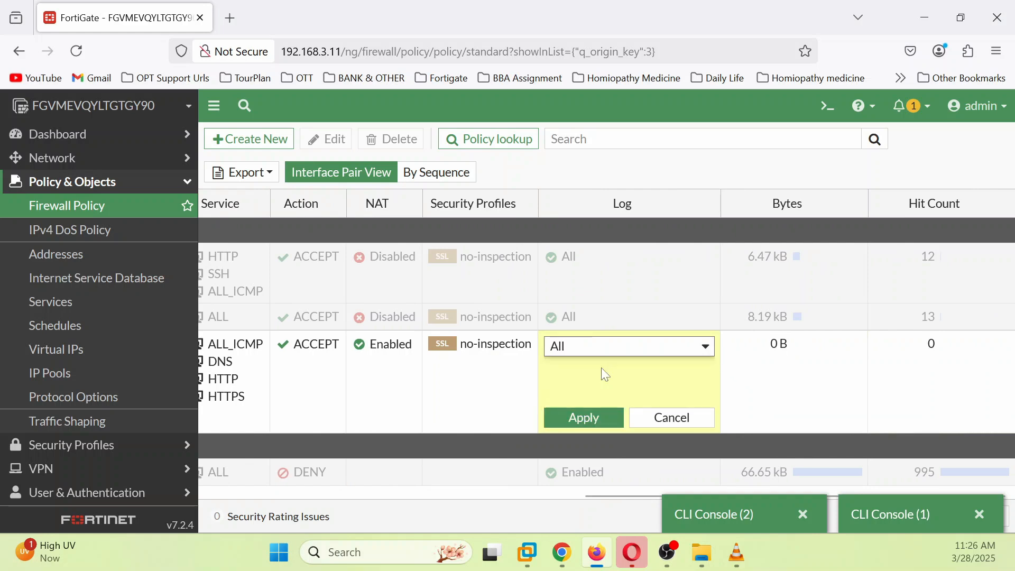
left_click(587, 417)
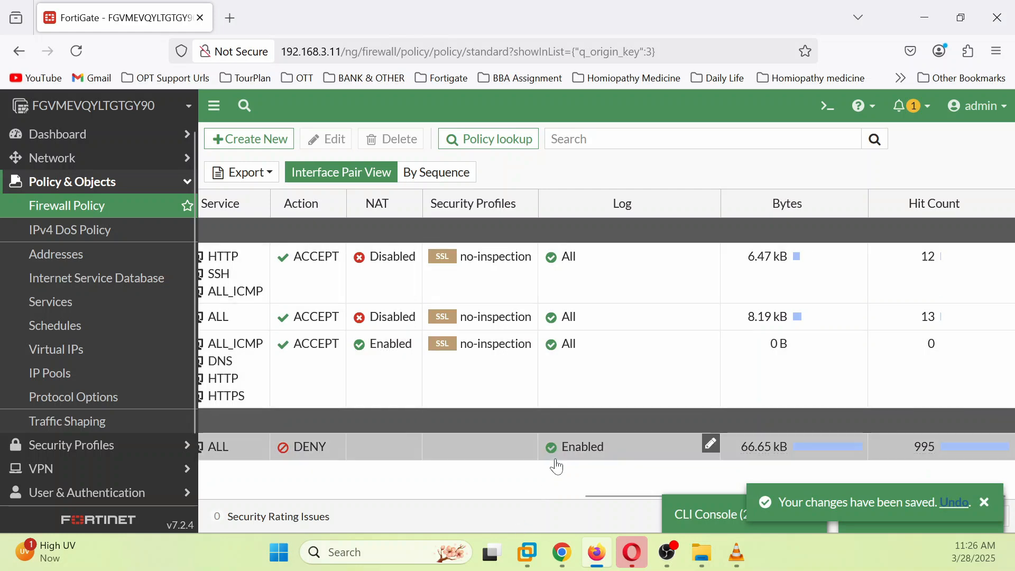
left_click(561, 550)
Step: Rerun the ping to 8.8.8.8 in the Win7 command prompt
left_click(198, 20)
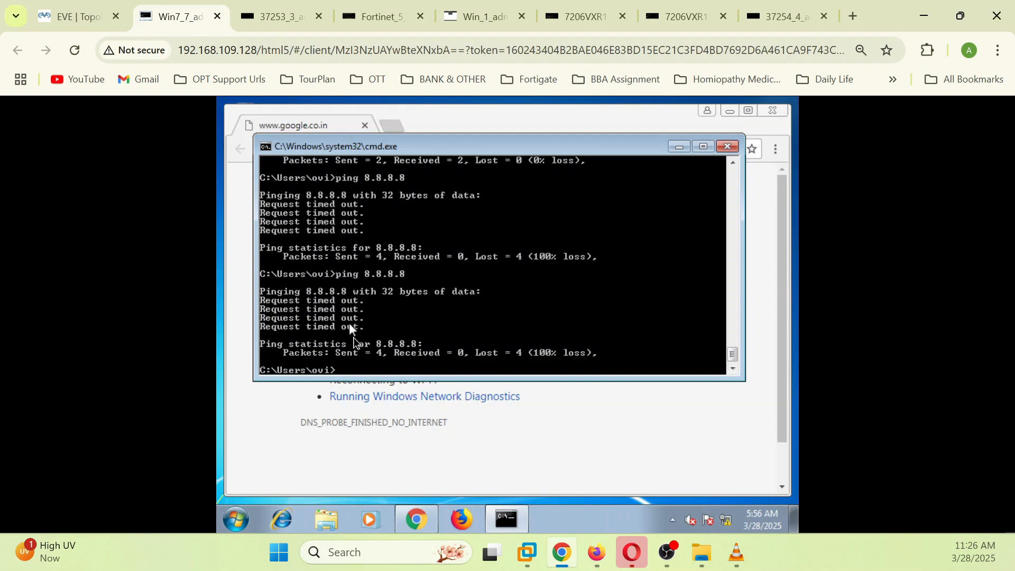
key("Up")
key("Return")
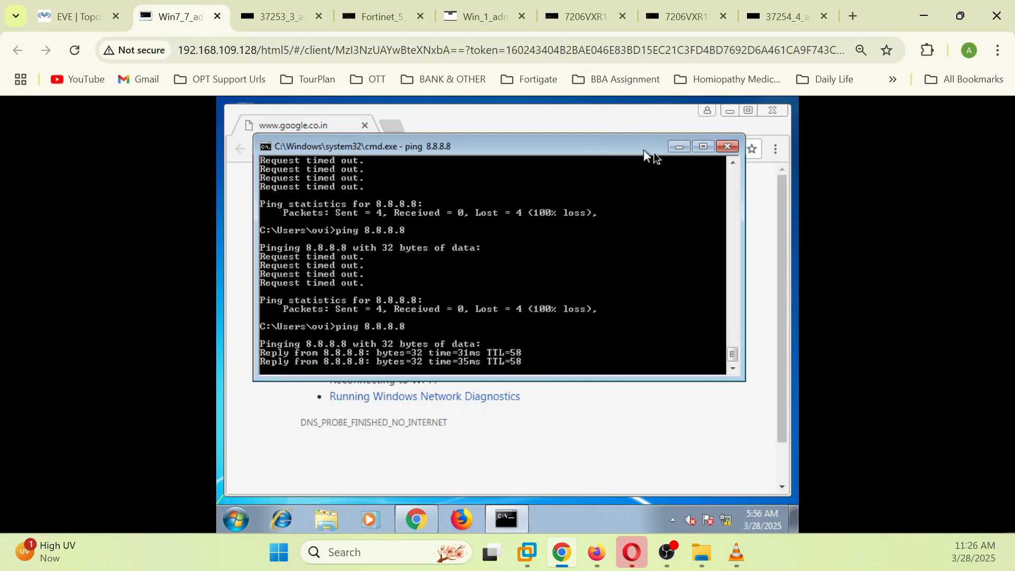
left_click(679, 146)
left_click(456, 153)
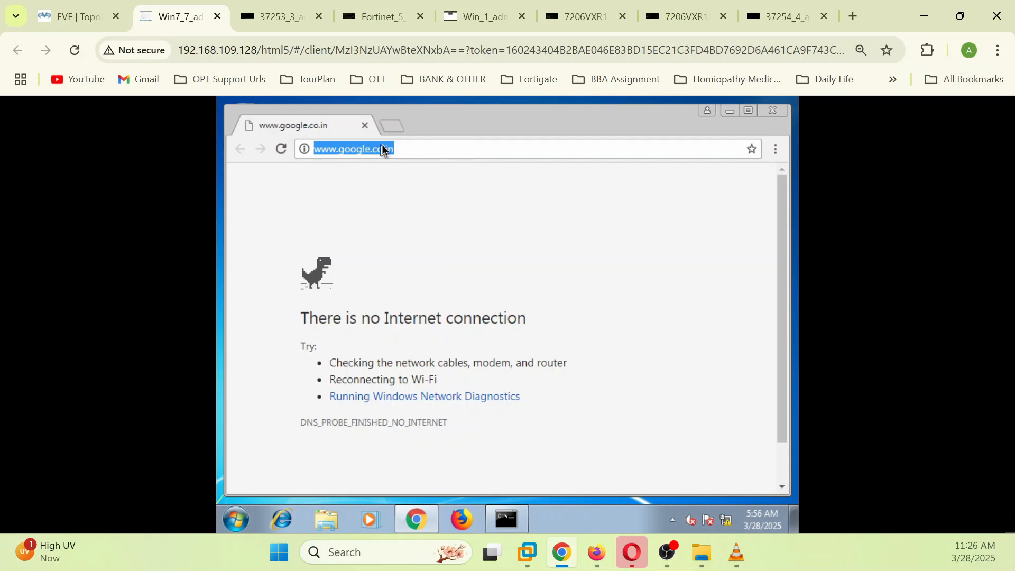
left_click(389, 129)
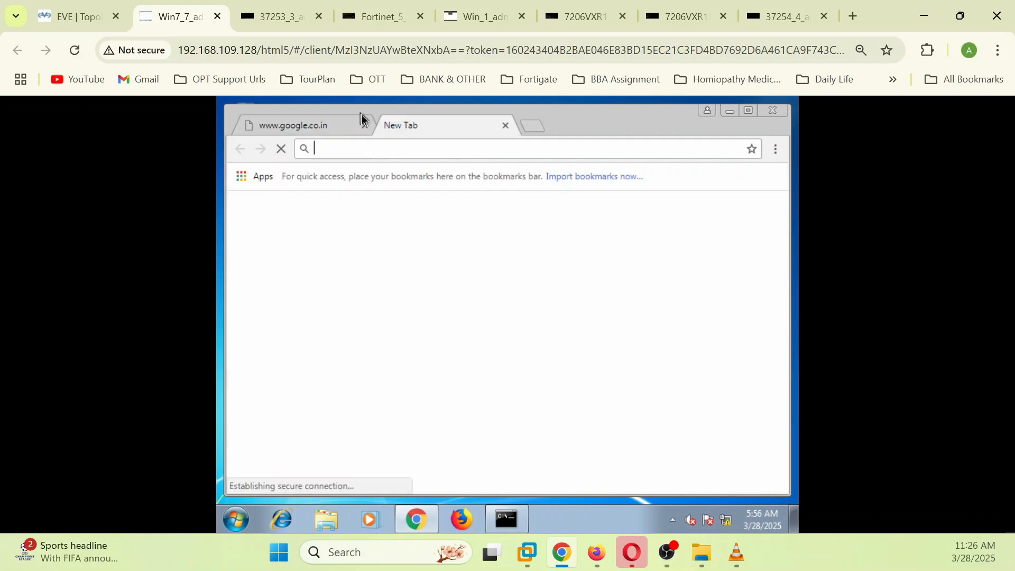
type("www.go")
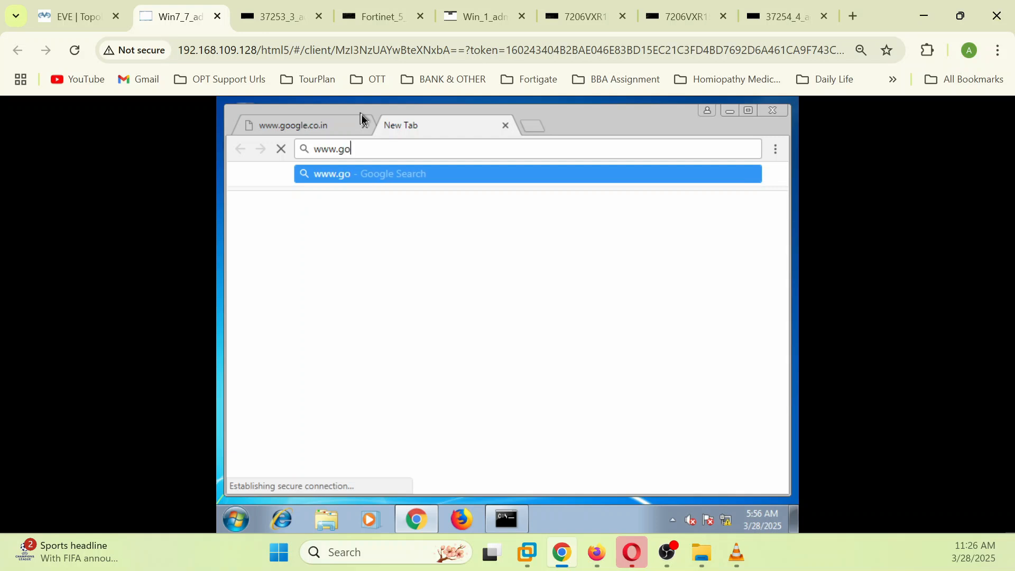
type("ogle.")
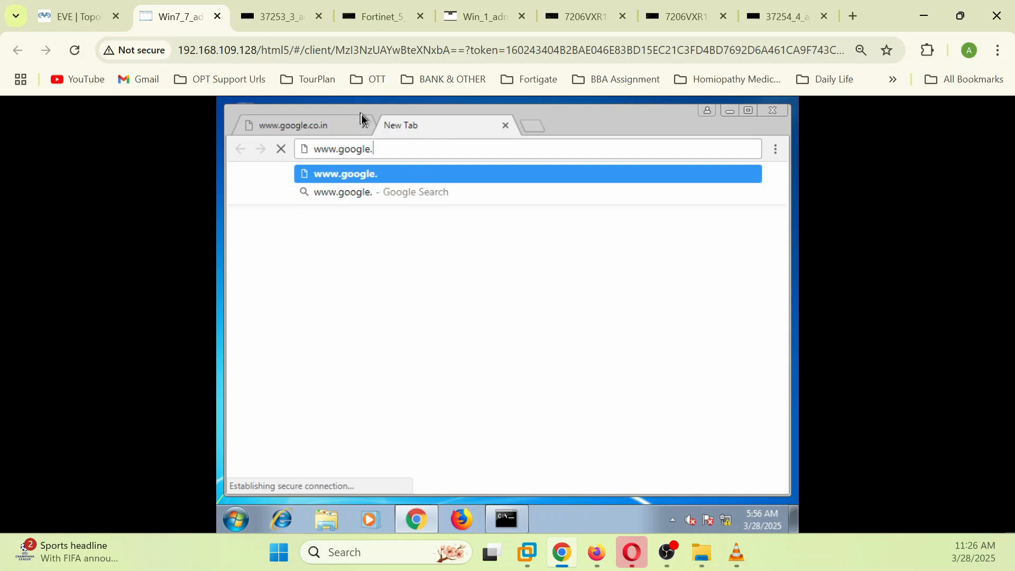
type("co.in")
key("Return")
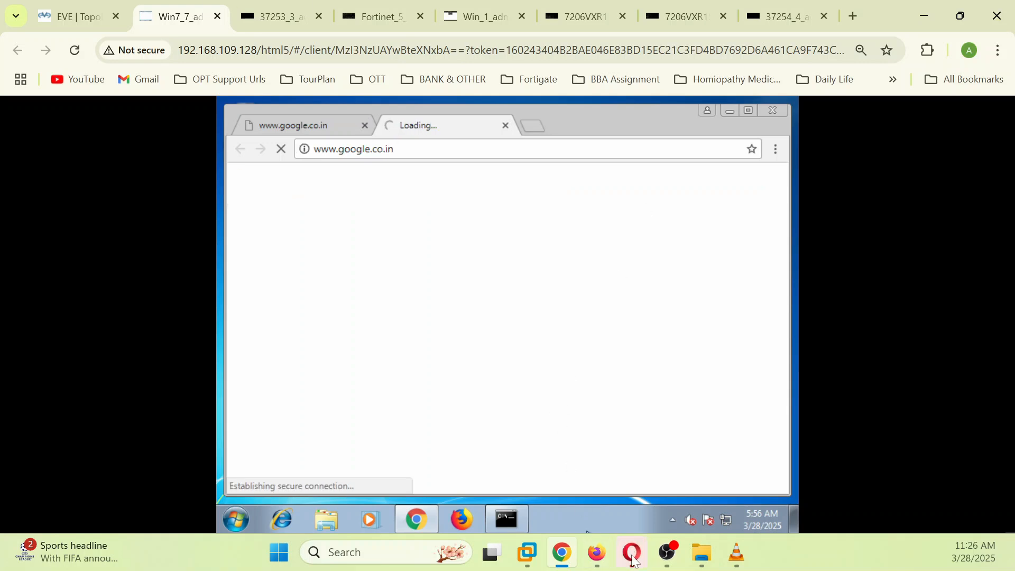
left_click(596, 550)
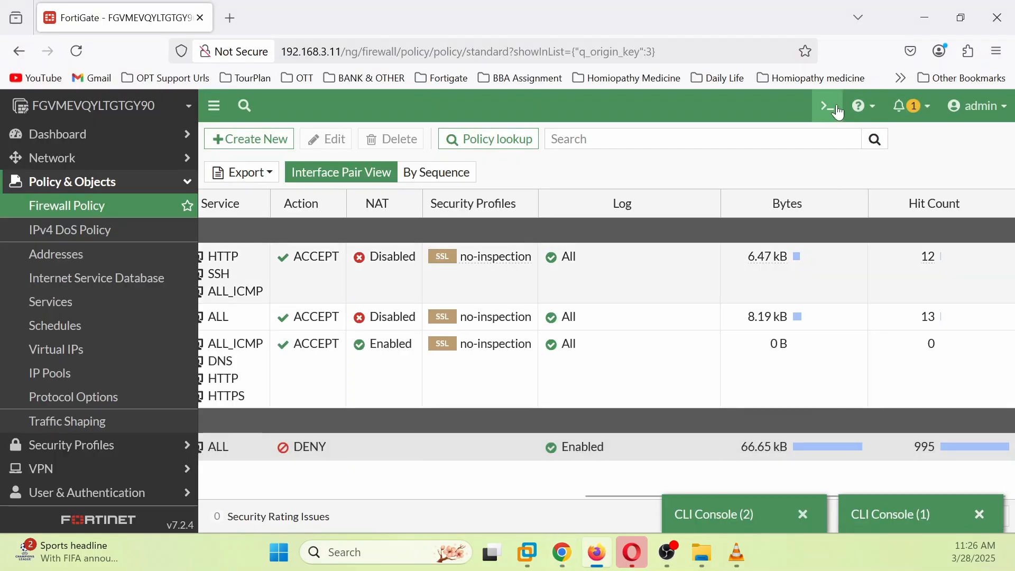
Step: List FortiGate sessions with get system session list to find the Win7 PC's 8.8.8.8 traffic, then view Win7 and topology
left_click(828, 106)
type("get system session ")
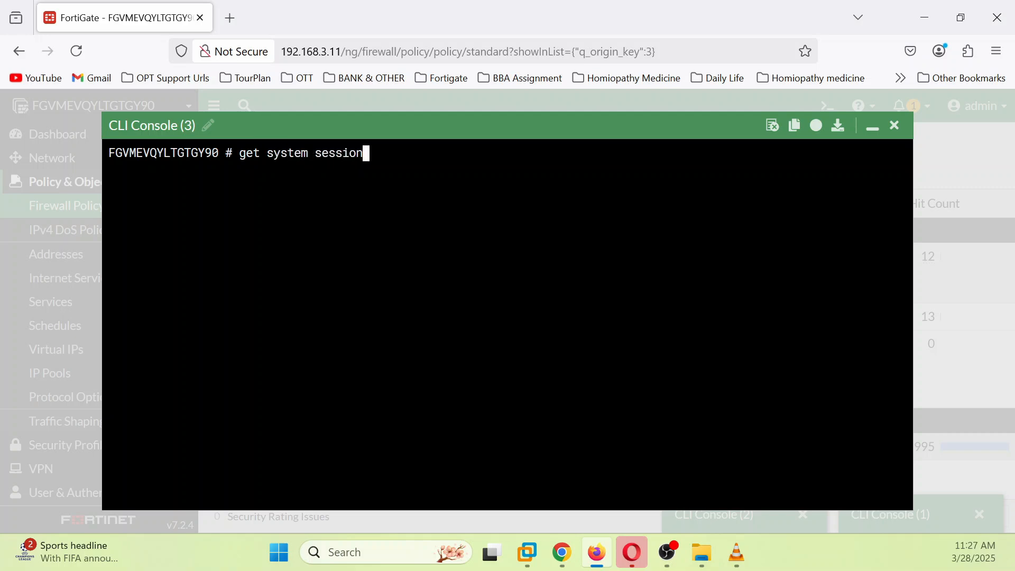
type("list")
key("Return")
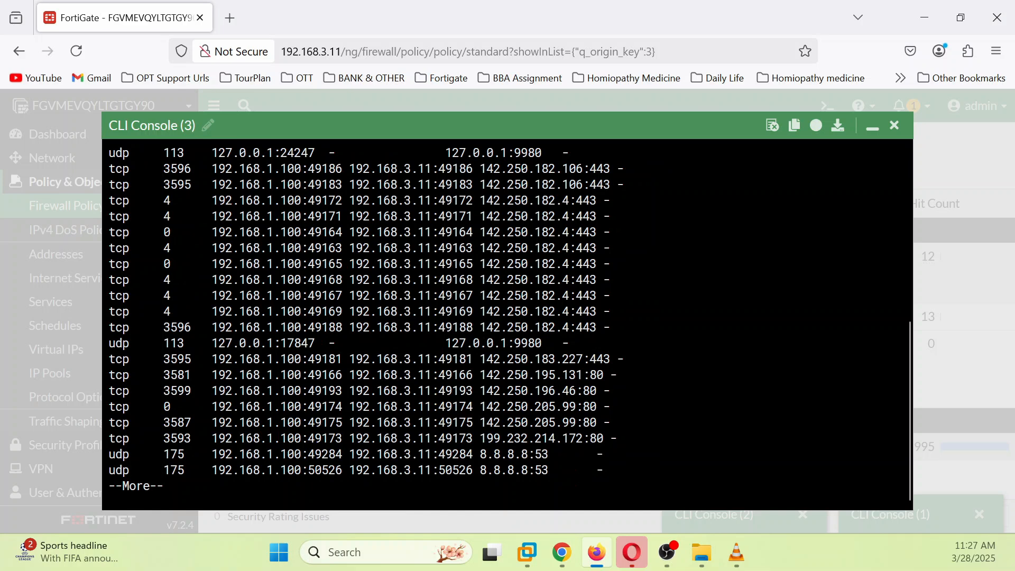
key("space")
left_click_drag(177, 200, 569, 327)
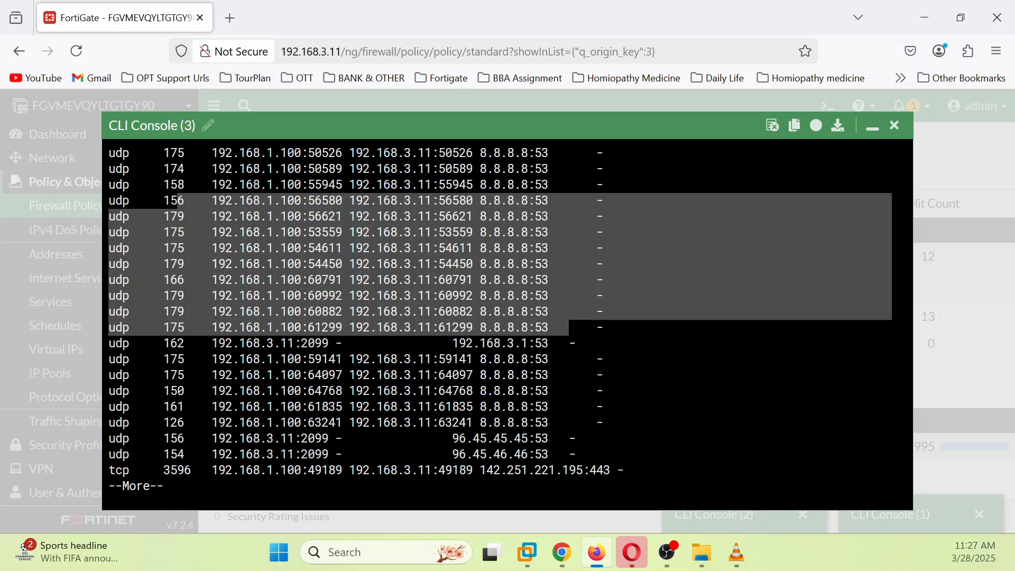
key("space")
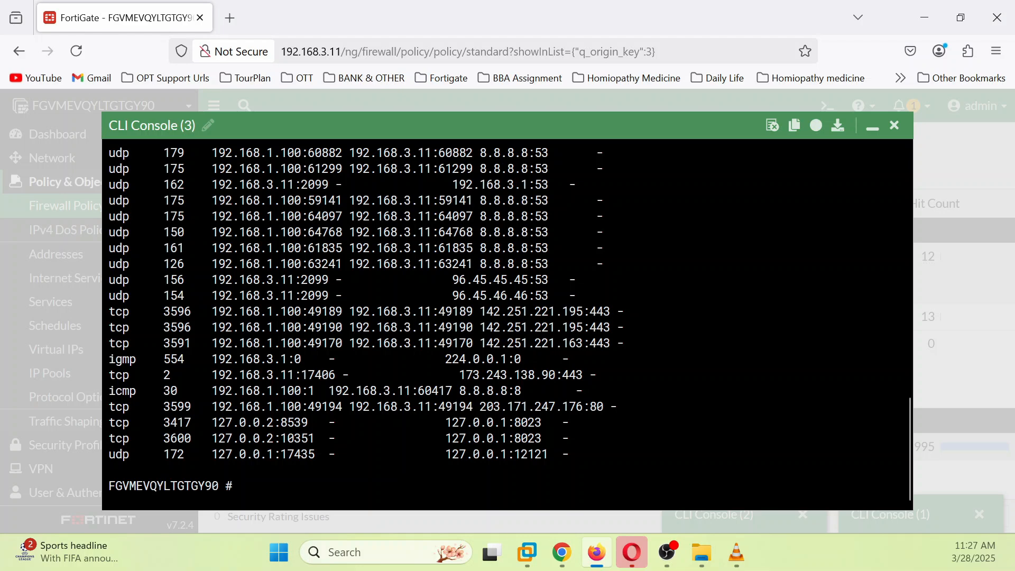
left_click(554, 562)
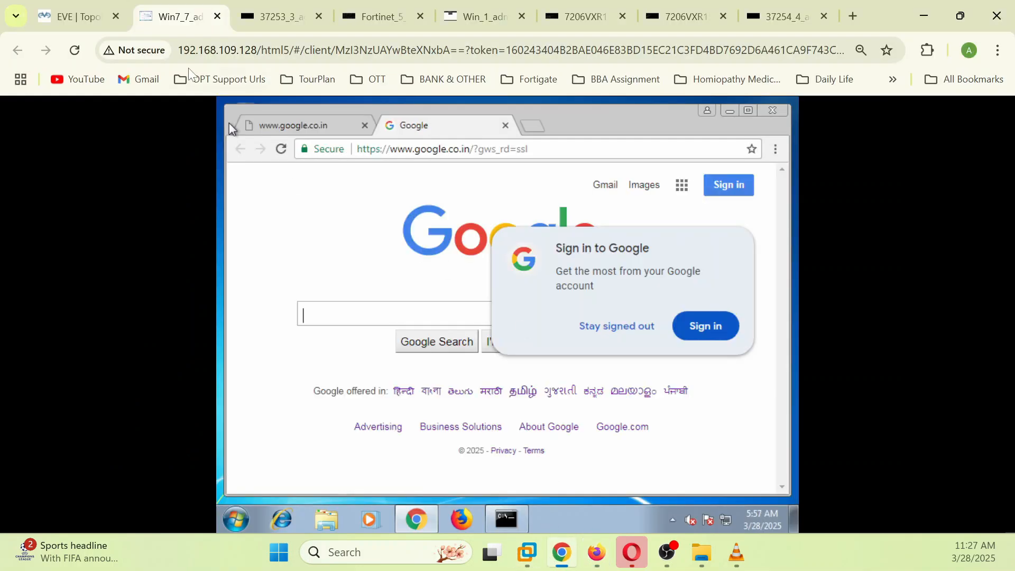
left_click(76, 17)
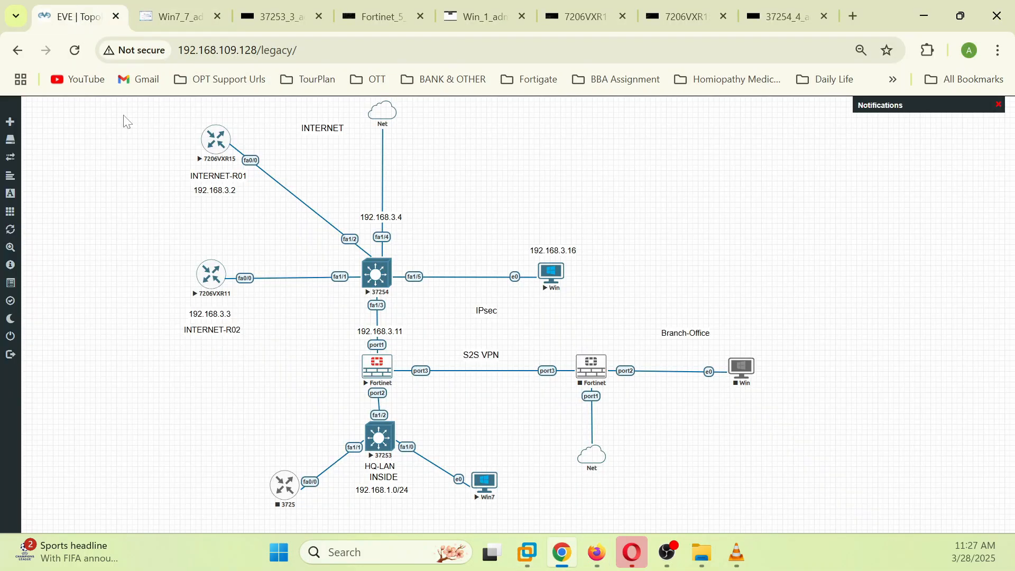